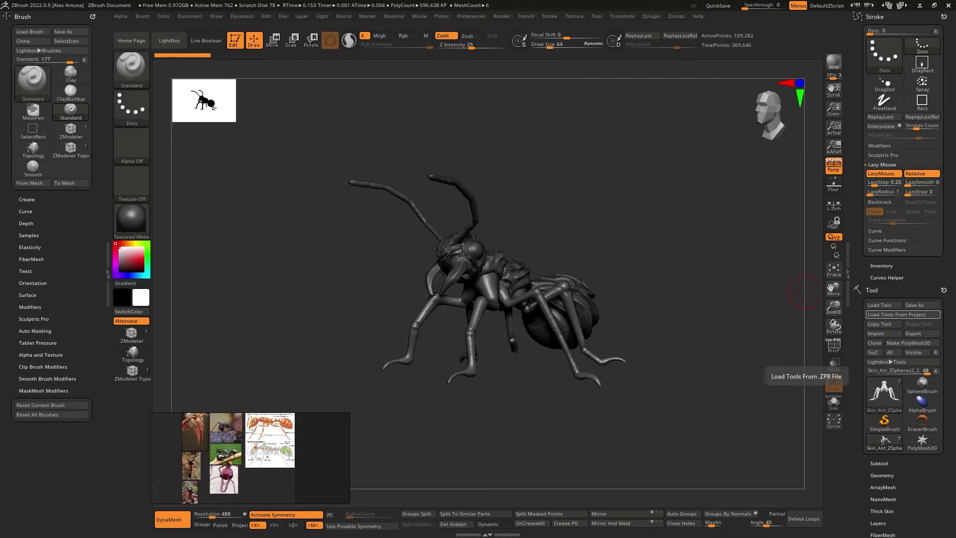
Step: Render the whole ant sculpt with BPR
{"action": "left_click_drag", "start_coordinate": [585, 178], "coordinate": [670, 166]}
{"action": "key", "text": "shift+r"}
{"action": "mouse_move", "coordinate": [651, 220]}
{"action": "left_mouse_down"}
{"action": "mouse_move", "coordinate": [621, 216]}
{"action": "mouse_move", "coordinate": [638, 249]}
{"action": "mouse_move", "coordinate": [701, 222]}
{"action": "mouse_move", "coordinate": [656, 260]}
{"action": "mouse_move", "coordinate": [634, 203]}
{"action": "mouse_move", "coordinate": [650, 231]}
{"action": "left_mouse_up"}
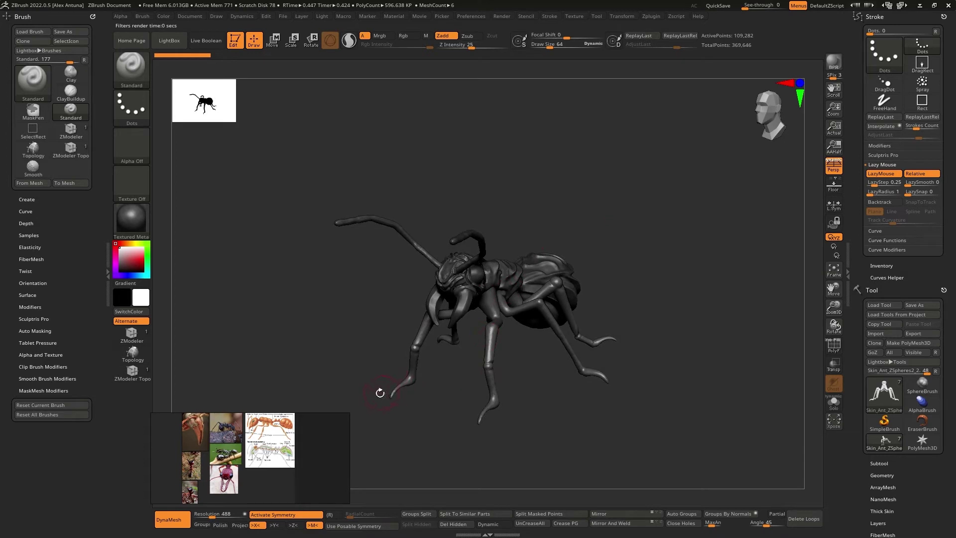
Step: Enlarge the reference board until all the ant photos and the full anatomy diagrams fit inside it
{"action": "left_click_drag", "start_coordinate": [345, 417], "coordinate": [443, 211]}
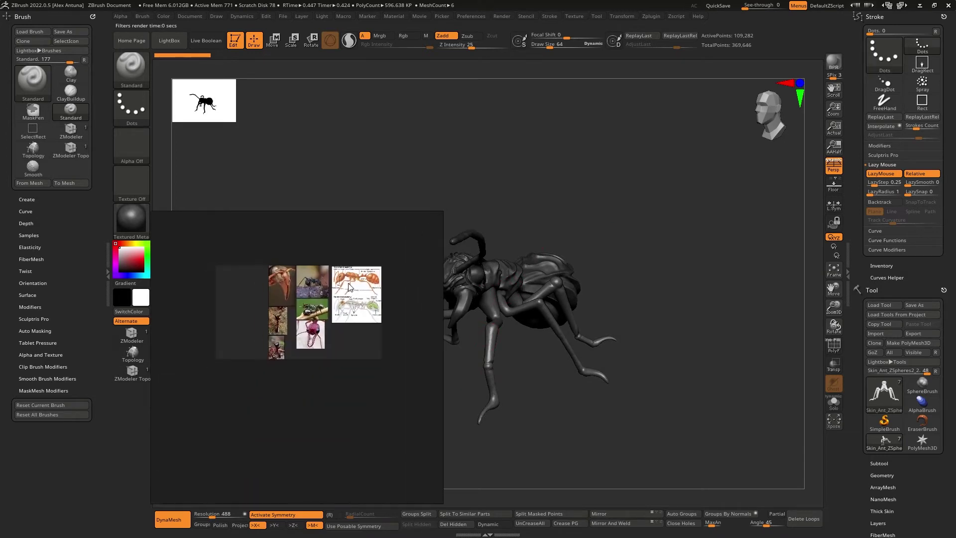
{"action": "scroll", "coordinate": [305, 280], "scroll_direction": "up", "scroll_amount": 5}
{"action": "scroll", "coordinate": [295, 304], "scroll_direction": "down", "scroll_amount": 1}
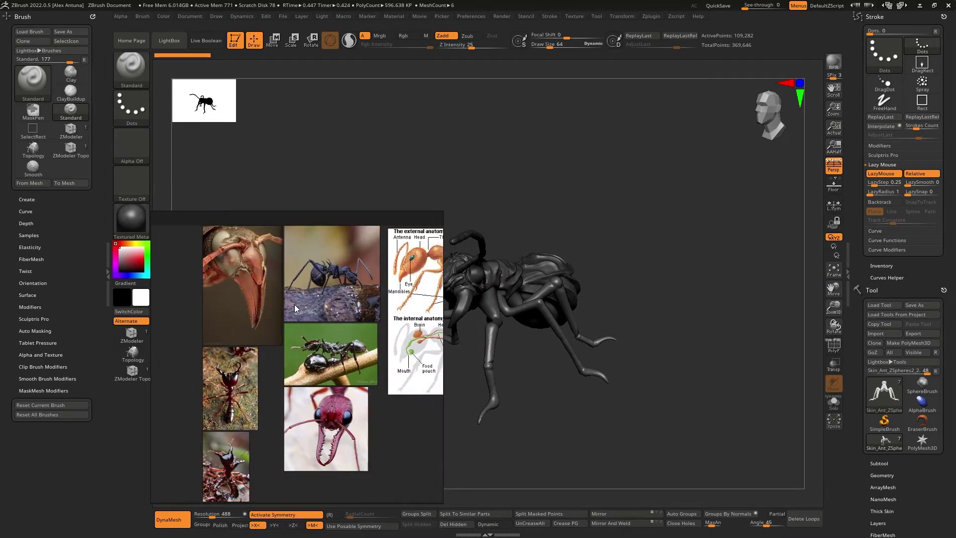
{"action": "left_click_drag", "start_coordinate": [294, 304], "coordinate": [265, 282]}
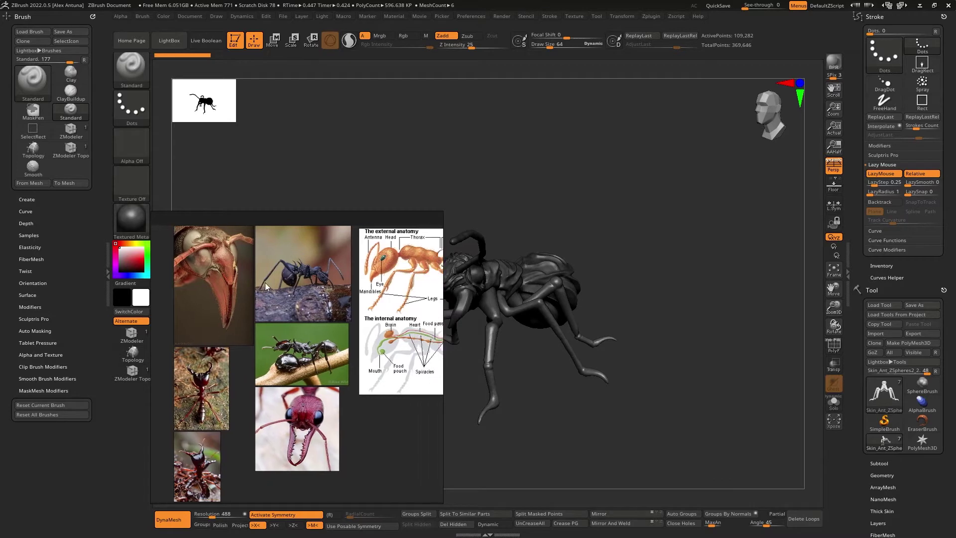
{"action": "middle_click_drag", "start_coordinate": [265, 283], "coordinate": [232, 291]}
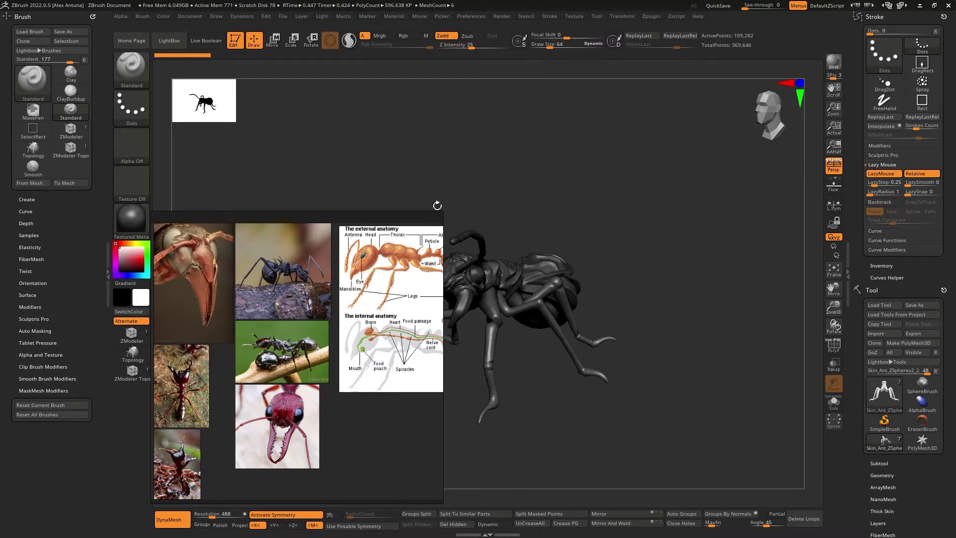
{"action": "left_click_drag", "start_coordinate": [441, 213], "coordinate": [519, 210]}
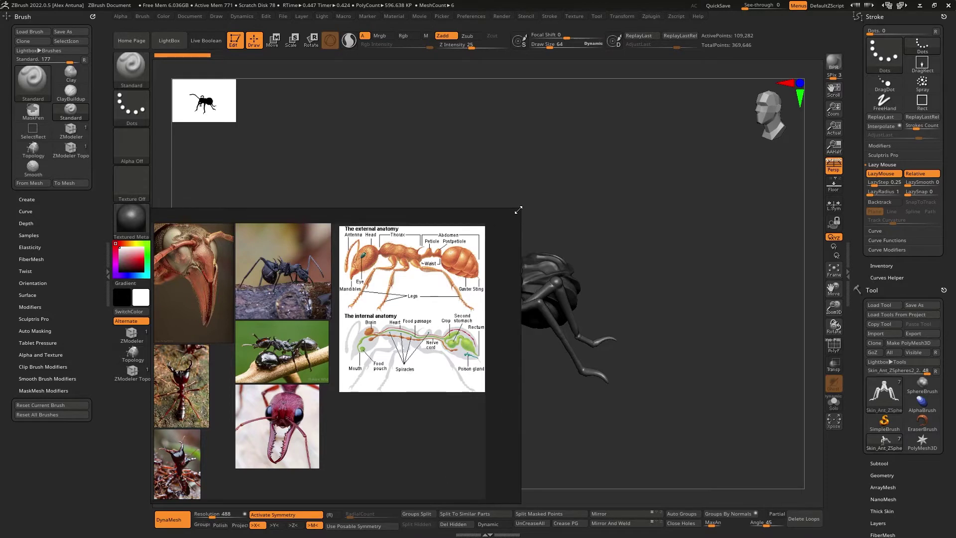
{"action": "mouse_move", "coordinate": [360, 290]}
{"action": "middle_mouse_down"}
{"action": "mouse_move", "coordinate": [394, 285]}
{"action": "mouse_move", "coordinate": [376, 291]}
{"action": "middle_mouse_up"}
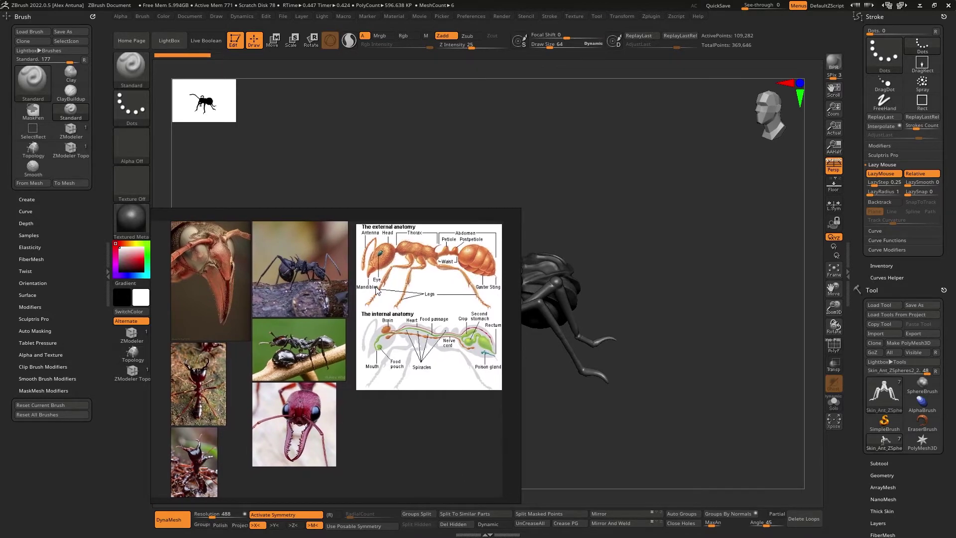
Step: Examine the mandible close-up and the side-view ant photos on the reference board
{"action": "scroll", "coordinate": [231, 264], "scroll_direction": "up", "scroll_amount": 6}
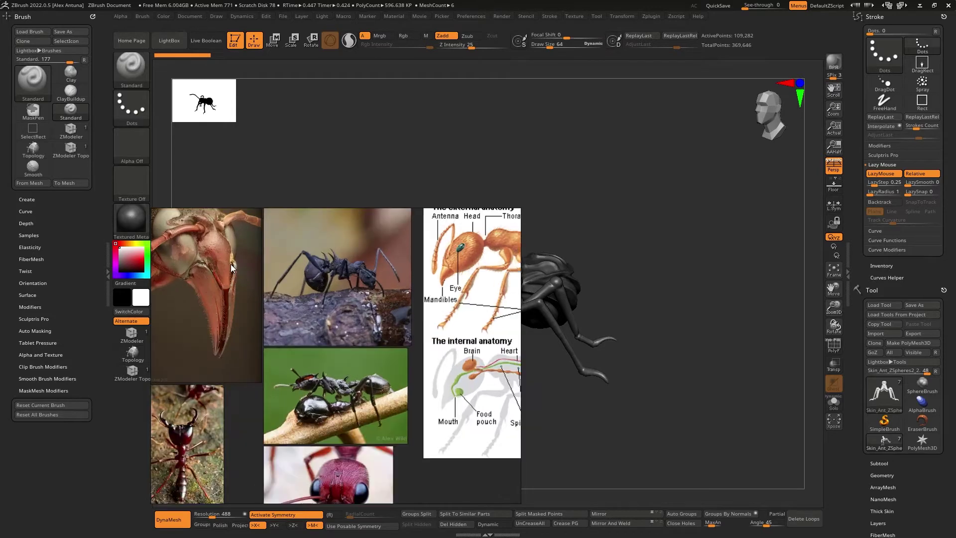
{"action": "scroll", "coordinate": [337, 310], "scroll_direction": "down", "scroll_amount": 2}
{"action": "middle_click_drag", "start_coordinate": [366, 314], "coordinate": [336, 308]}
{"action": "scroll", "coordinate": [250, 309], "scroll_direction": "up", "scroll_amount": 2}
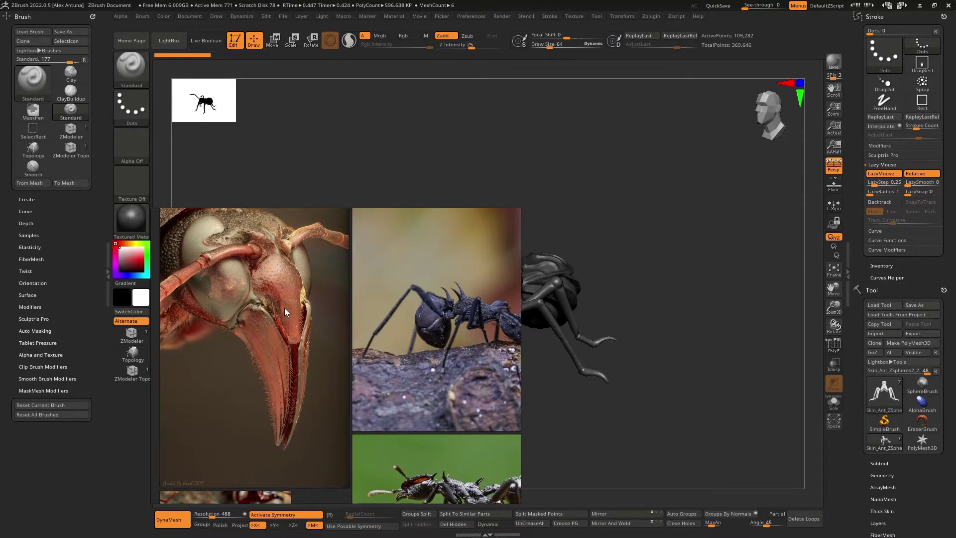
{"action": "scroll", "coordinate": [343, 332], "scroll_direction": "down", "scroll_amount": 3}
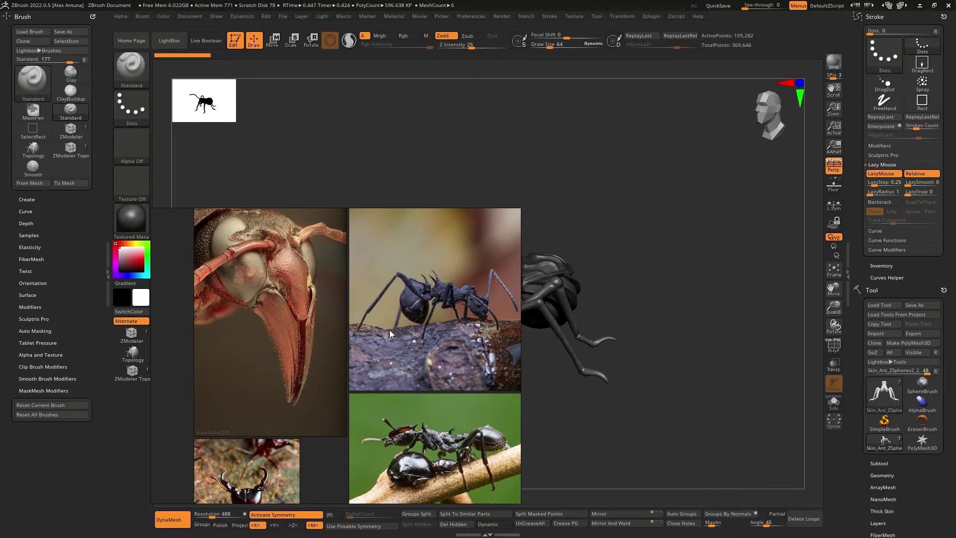
{"action": "scroll", "coordinate": [368, 309], "scroll_direction": "down", "scroll_amount": 3}
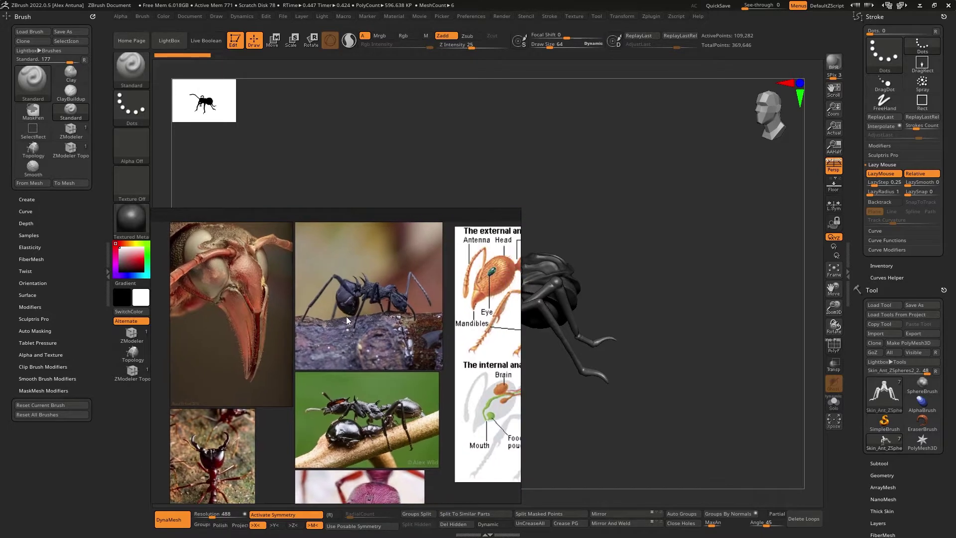
{"action": "scroll", "coordinate": [326, 299], "scroll_direction": "up", "scroll_amount": 4}
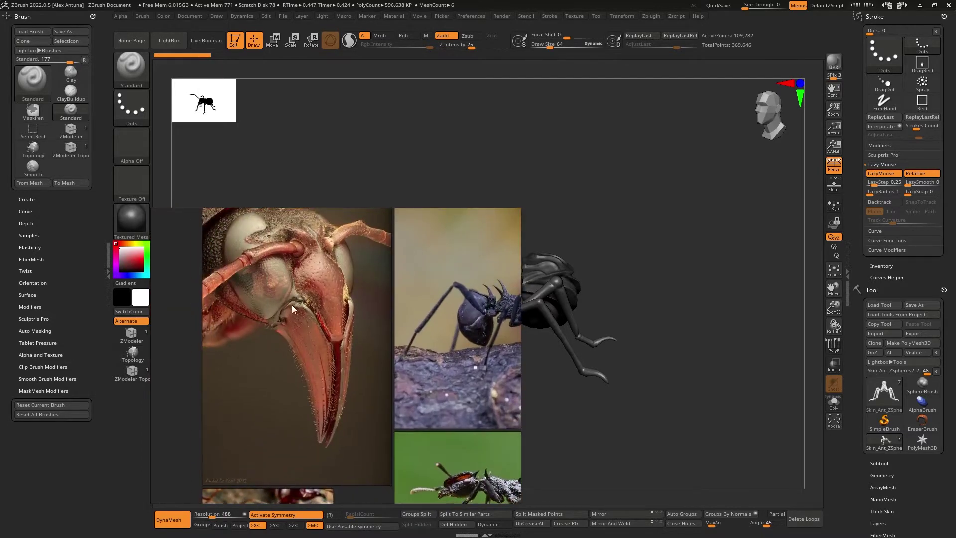
{"action": "middle_click_drag", "start_coordinate": [385, 297], "coordinate": [382, 296]}
{"action": "middle_click_drag", "start_coordinate": [447, 358], "coordinate": [324, 369]}
{"action": "scroll", "coordinate": [325, 368], "scroll_direction": "down", "scroll_amount": 3}
{"action": "middle_click_drag", "start_coordinate": [294, 401], "coordinate": [319, 348]}
Step: Move the reference board aside to inspect the front of the ant sculpt, and bring the board back
{"action": "right_click_drag", "start_coordinate": [319, 349], "coordinate": [715, 291]}
{"action": "mouse_move", "coordinate": [442, 195]}
{"action": "left_mouse_down"}
{"action": "mouse_move", "coordinate": [467, 183]}
{"action": "mouse_move", "coordinate": [435, 182]}
{"action": "mouse_move", "coordinate": [446, 187]}
{"action": "left_mouse_up"}
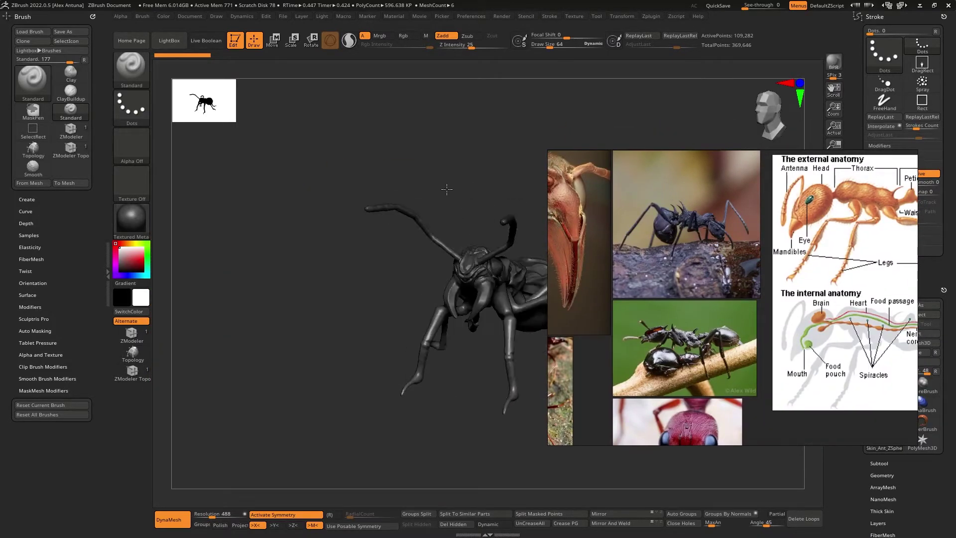
{"action": "left_click_drag", "start_coordinate": [664, 227], "coordinate": [297, 272]}
{"action": "double_click", "coordinate": [297, 407]}
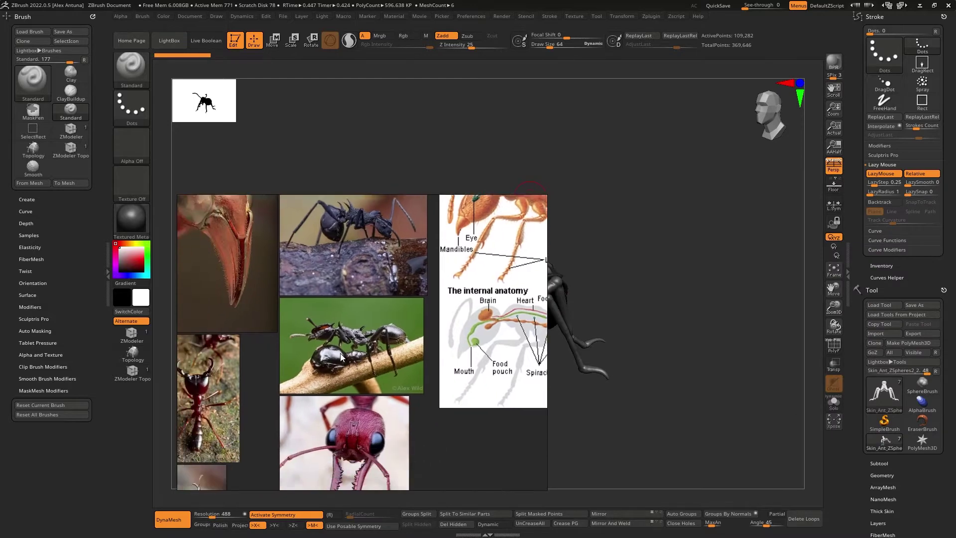
Step: Examine the head, curved mandibles and thorax in the top-view photo of the dark red ant
{"action": "scroll", "coordinate": [277, 339], "scroll_direction": "down", "scroll_amount": 3}
{"action": "middle_click_drag", "start_coordinate": [277, 339], "coordinate": [518, 241]}
{"action": "scroll", "coordinate": [306, 294], "scroll_direction": "up", "scroll_amount": 4}
{"action": "middle_click_drag", "start_coordinate": [254, 232], "coordinate": [324, 293]}
{"action": "scroll", "coordinate": [324, 294], "scroll_direction": "down", "scroll_amount": 2}
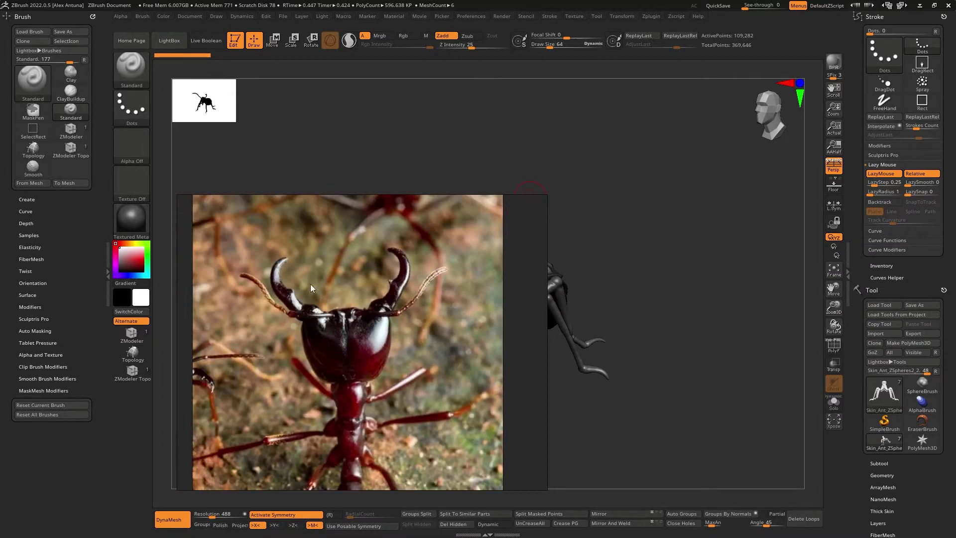
{"action": "middle_click_drag", "start_coordinate": [360, 415], "coordinate": [348, 295]}
Step: Examine the external anatomy diagram for the ant's head, thorax, waist, abdomen and leg attachments, comparing it with the photos
{"action": "scroll", "coordinate": [348, 295], "scroll_direction": "down", "scroll_amount": 4}
{"action": "middle_click_drag", "start_coordinate": [375, 447], "coordinate": [325, 354]}
{"action": "middle_click_drag", "start_coordinate": [465, 310], "coordinate": [284, 342]}
{"action": "scroll", "coordinate": [285, 342], "scroll_direction": "down", "scroll_amount": 3}
{"action": "scroll", "coordinate": [399, 378], "scroll_direction": "up", "scroll_amount": 6}
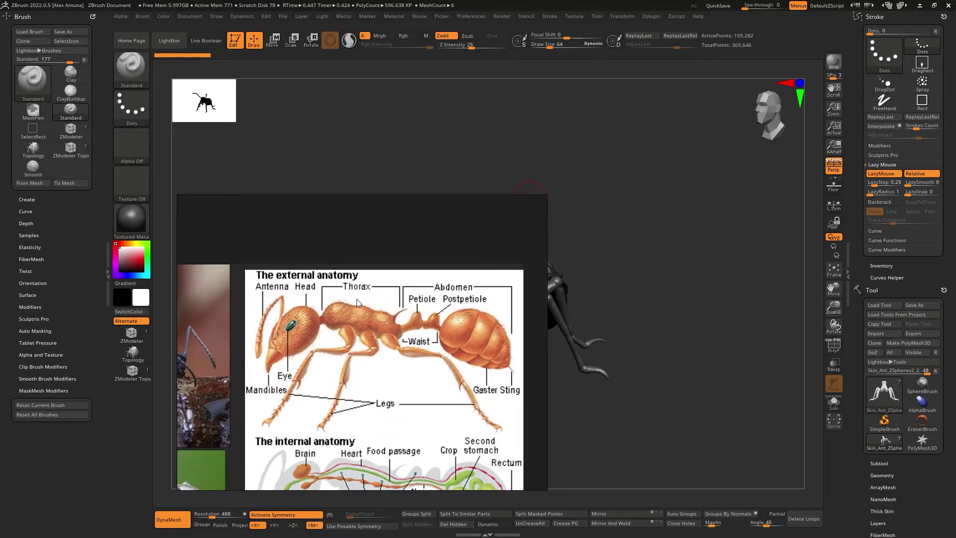
{"action": "scroll", "coordinate": [447, 338], "scroll_direction": "down", "scroll_amount": 2}
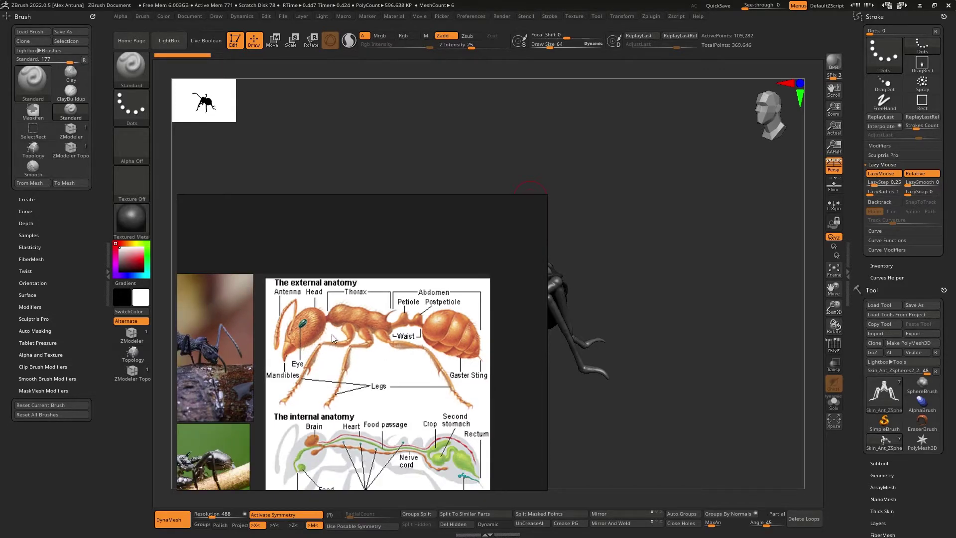
{"action": "scroll", "coordinate": [332, 333], "scroll_direction": "down", "scroll_amount": 3}
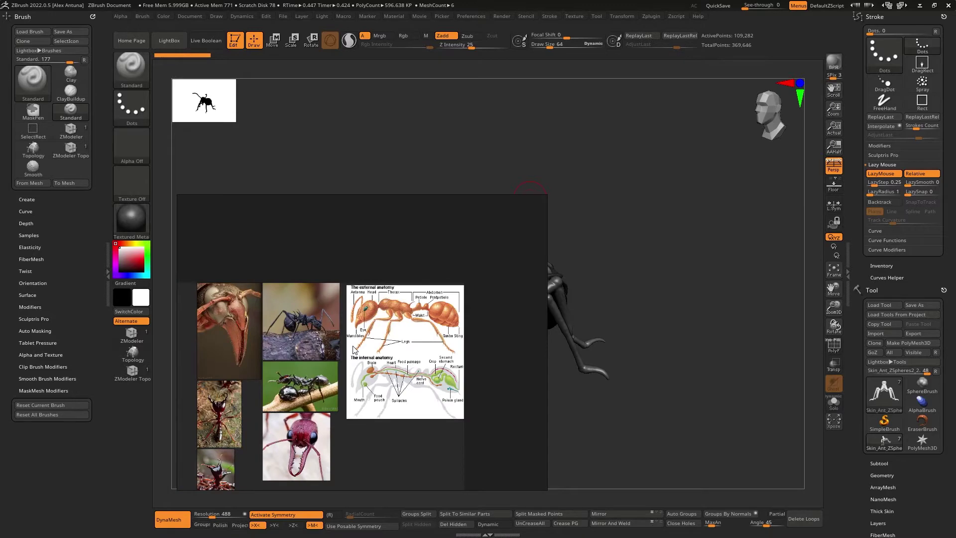
{"action": "scroll", "coordinate": [258, 339], "scroll_direction": "up", "scroll_amount": 5}
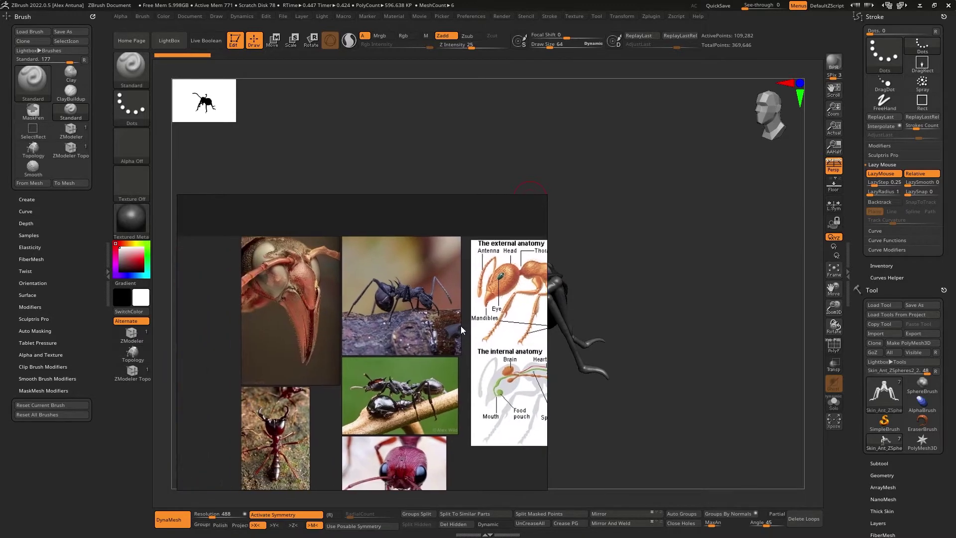
{"action": "middle_click_drag", "start_coordinate": [461, 326], "coordinate": [363, 338]}
{"action": "scroll", "coordinate": [434, 297], "scroll_direction": "up", "scroll_amount": 5}
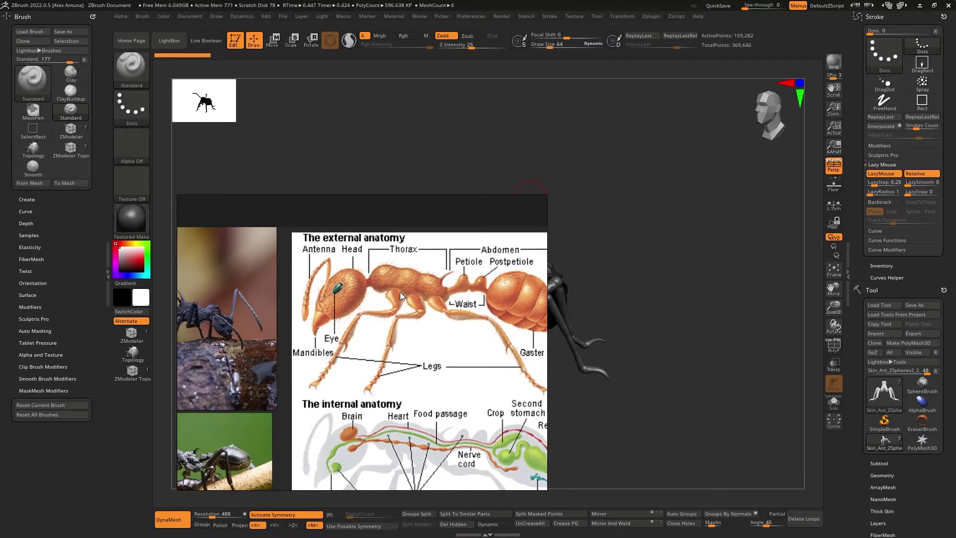
{"action": "scroll", "coordinate": [297, 334], "scroll_direction": "down", "scroll_amount": 5}
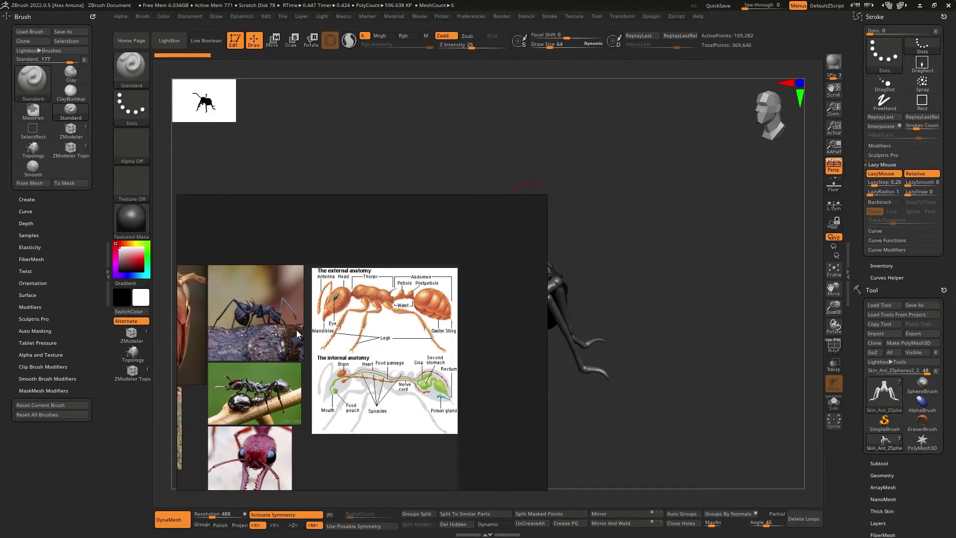
Step: Shrink the reference board to uncover the ant sculpt and render a closer view of it with BPR
{"action": "left_click_drag", "start_coordinate": [545, 194], "coordinate": [403, 298]}
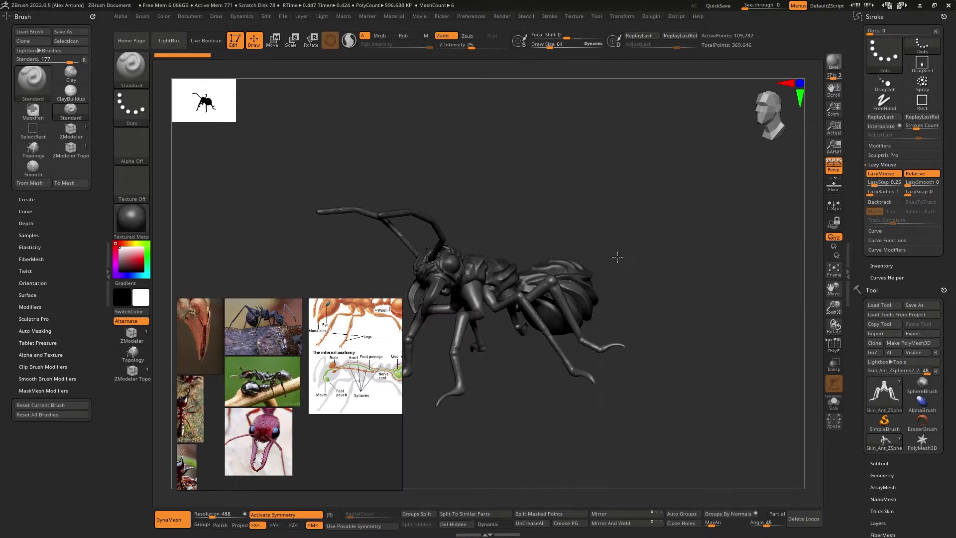
{"action": "left_click_drag", "start_coordinate": [617, 257], "coordinate": [622, 254]}
{"action": "left_click_drag", "start_coordinate": [534, 204], "coordinate": [620, 234], "text": "alt"}
{"action": "left_click", "coordinate": [835, 62]}
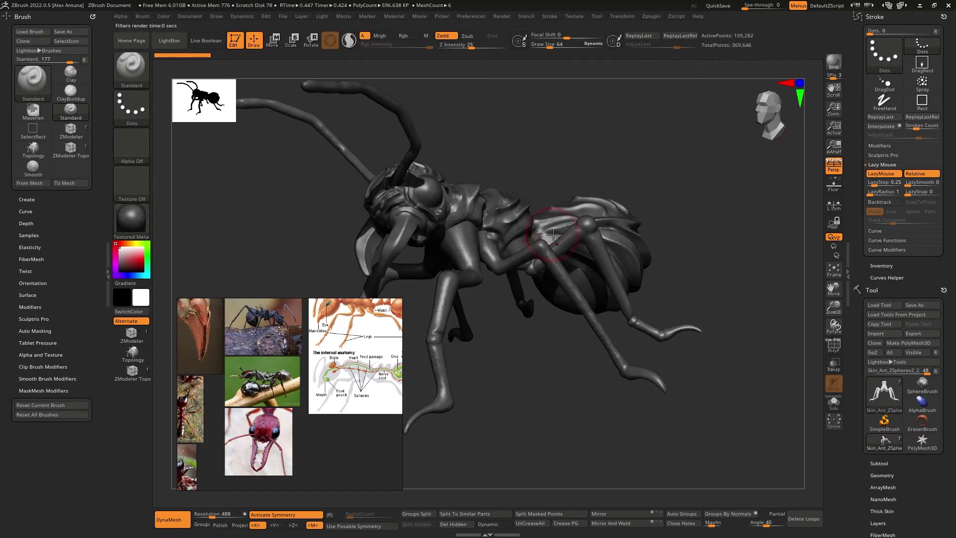
{"action": "mouse_move", "coordinate": [584, 141]}
{"action": "left_mouse_down"}
{"action": "mouse_move", "coordinate": [623, 135]}
{"action": "mouse_move", "coordinate": [636, 203]}
{"action": "mouse_move", "coordinate": [590, 175]}
{"action": "mouse_move", "coordinate": [550, 186]}
{"action": "left_mouse_up"}
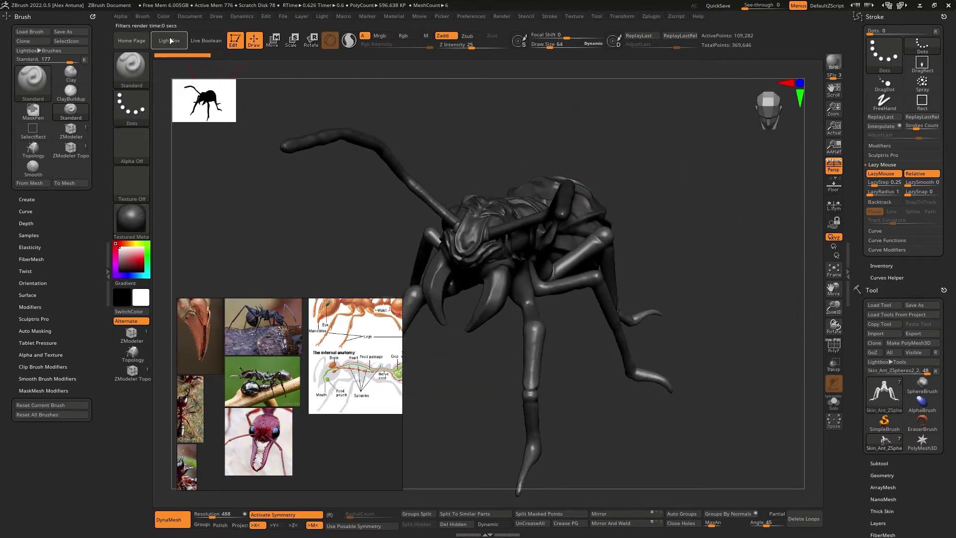
Step: Browse the ZSphere animal projects in LightBox's ZeeZoo project folder
{"action": "left_click", "coordinate": [169, 41]}
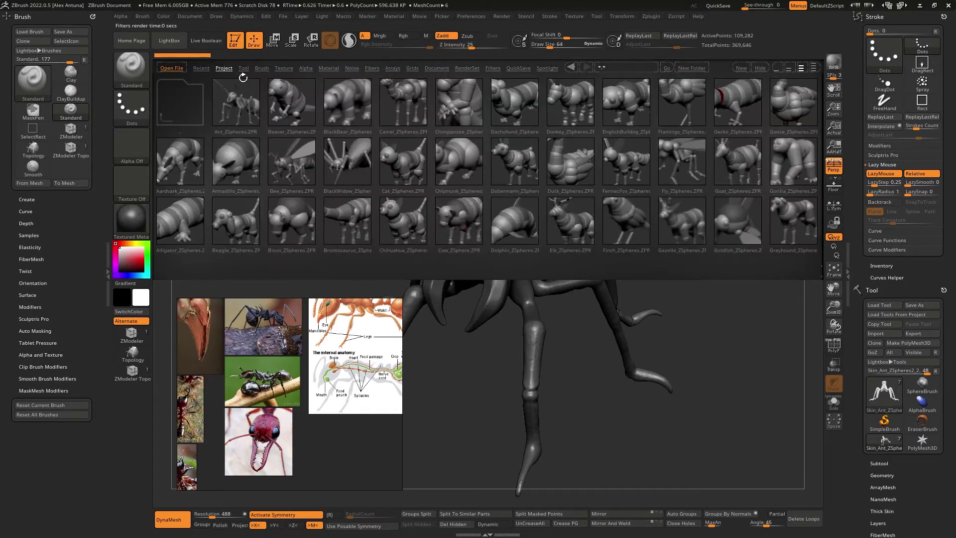
{"action": "left_click", "coordinate": [189, 104]}
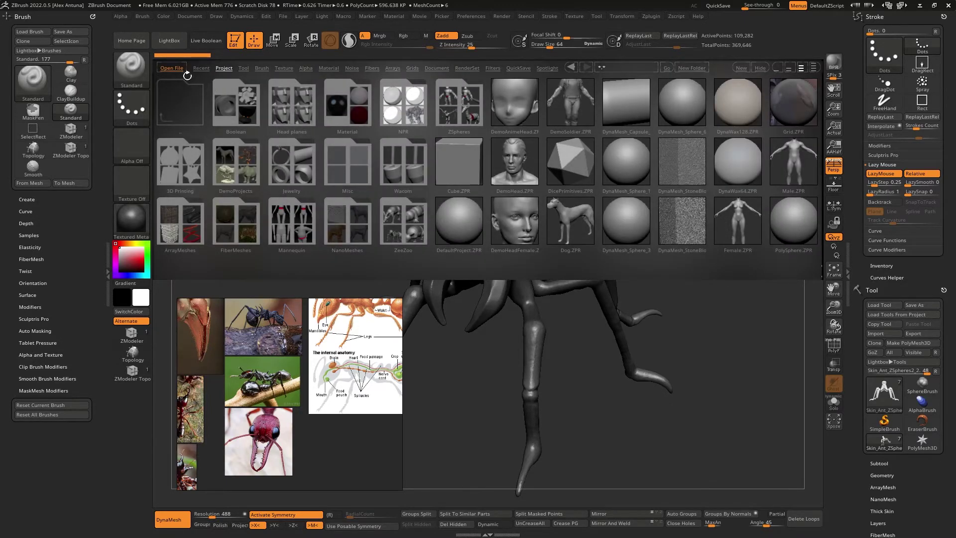
{"action": "left_click", "coordinate": [402, 223]}
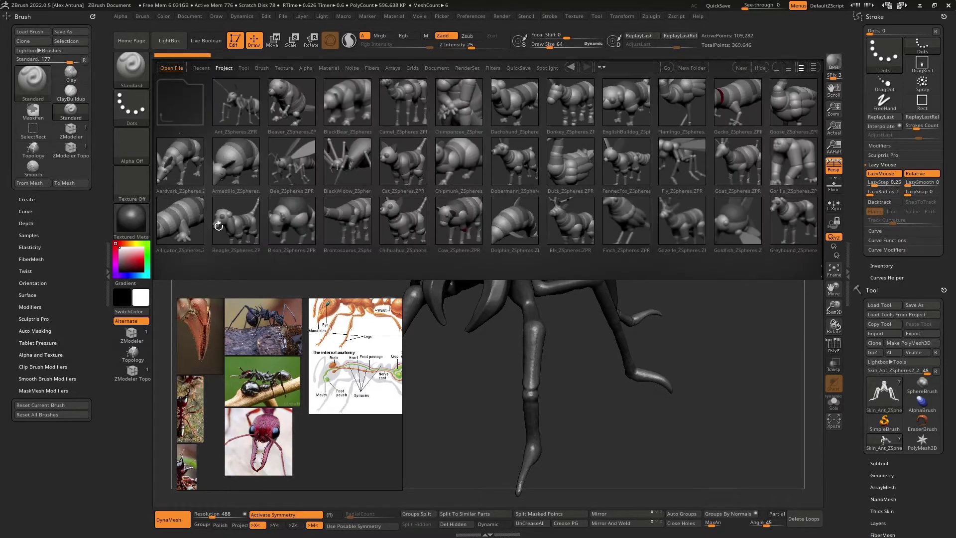
{"action": "left_click_drag", "start_coordinate": [604, 163], "coordinate": [493, 178]}
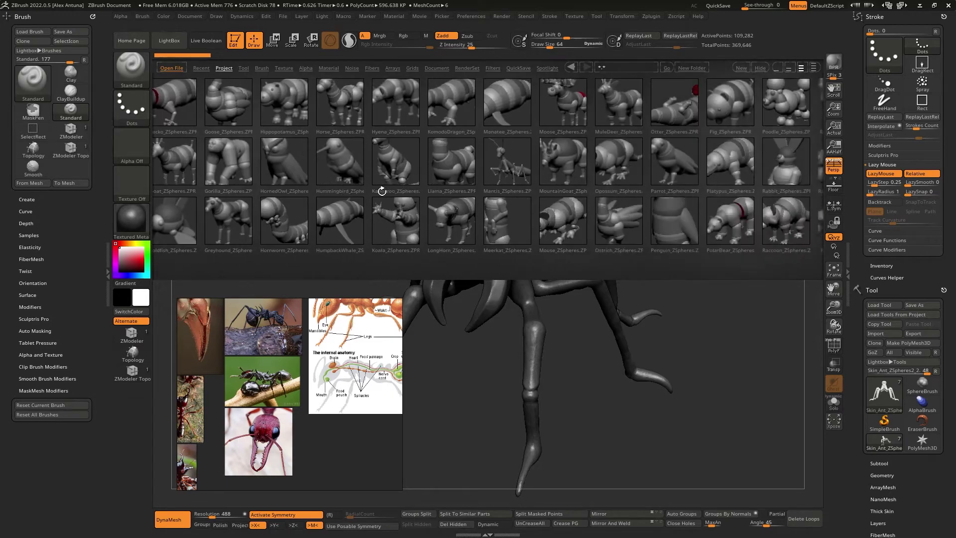
{"action": "left_click_drag", "start_coordinate": [354, 195], "coordinate": [527, 180]}
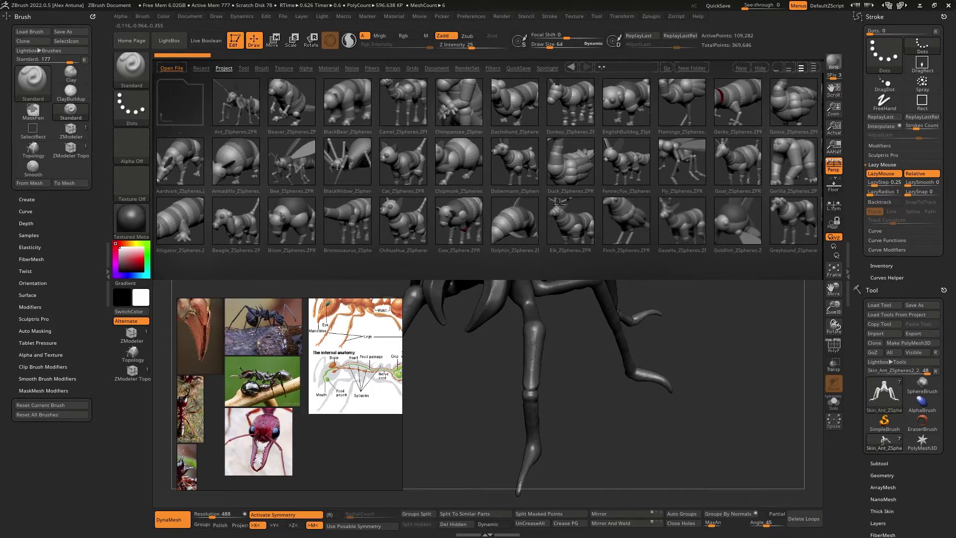
Step: Open the Cat_ZSpheres project without saving the current project, and inspect the cat model
{"action": "double_click", "coordinate": [406, 167]}
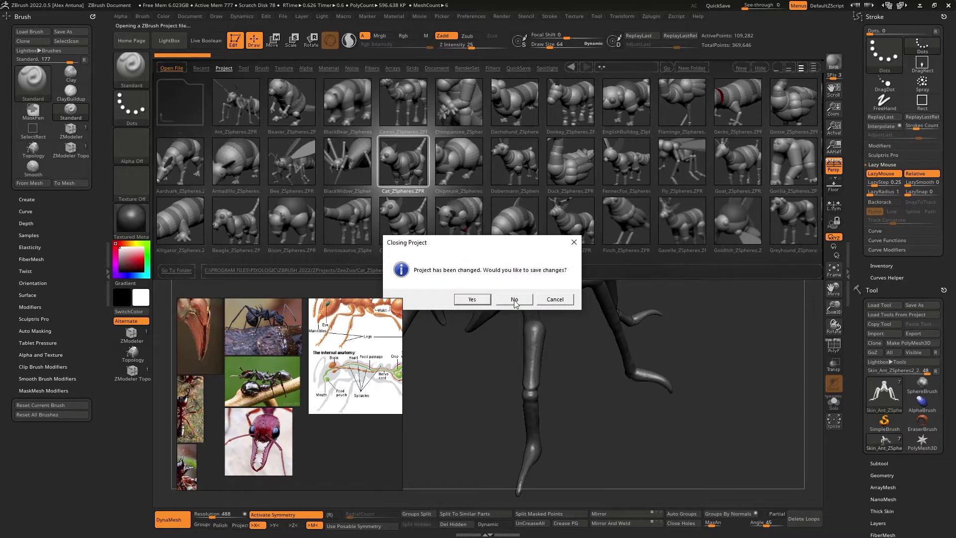
{"action": "left_click", "coordinate": [514, 299]}
{"action": "mouse_move", "coordinate": [712, 248]}
{"action": "left_mouse_down"}
{"action": "mouse_move", "coordinate": [728, 256]}
{"action": "mouse_move", "coordinate": [714, 248]}
{"action": "left_mouse_up"}
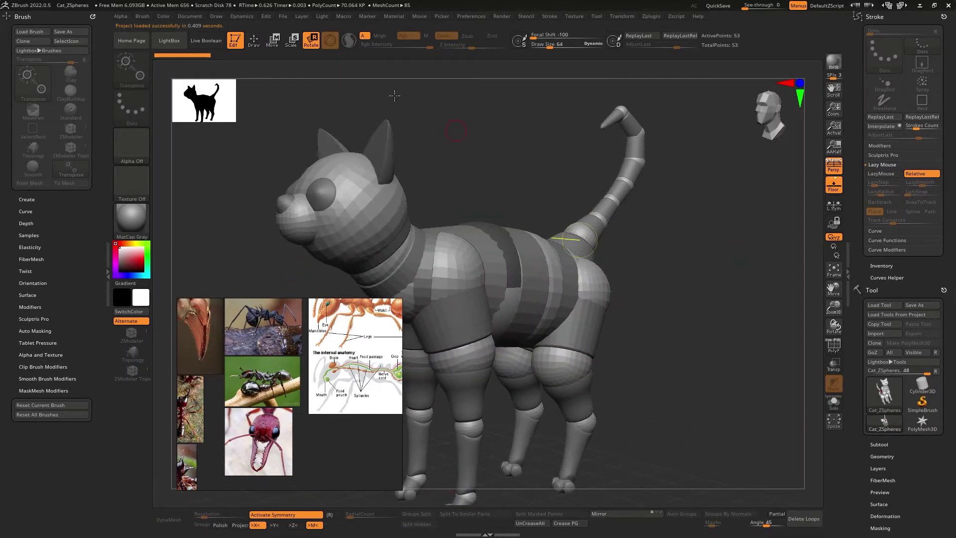
Step: Open the Ant_ZSpheres project from LightBox without saving the changes to the cat project
{"action": "left_click", "coordinate": [170, 41]}
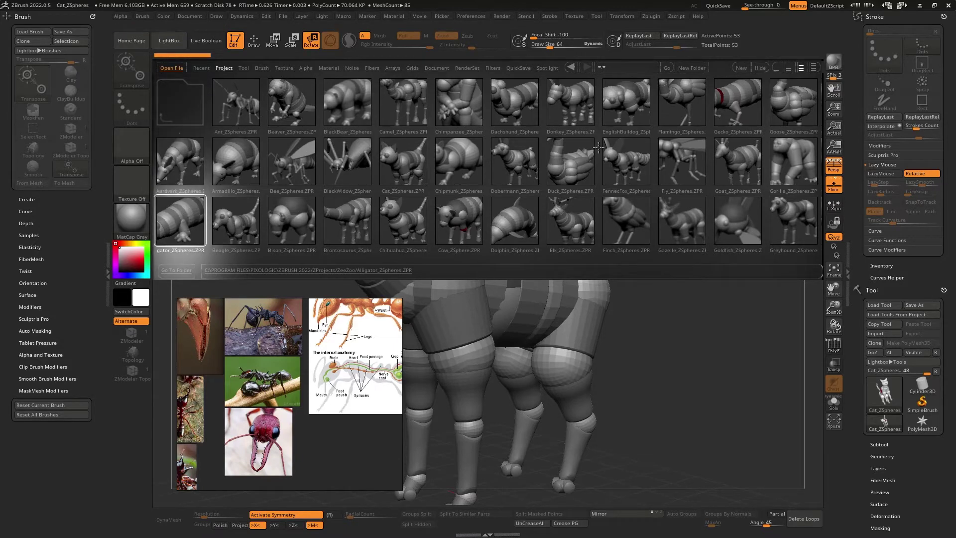
{"action": "double_click", "coordinate": [241, 106]}
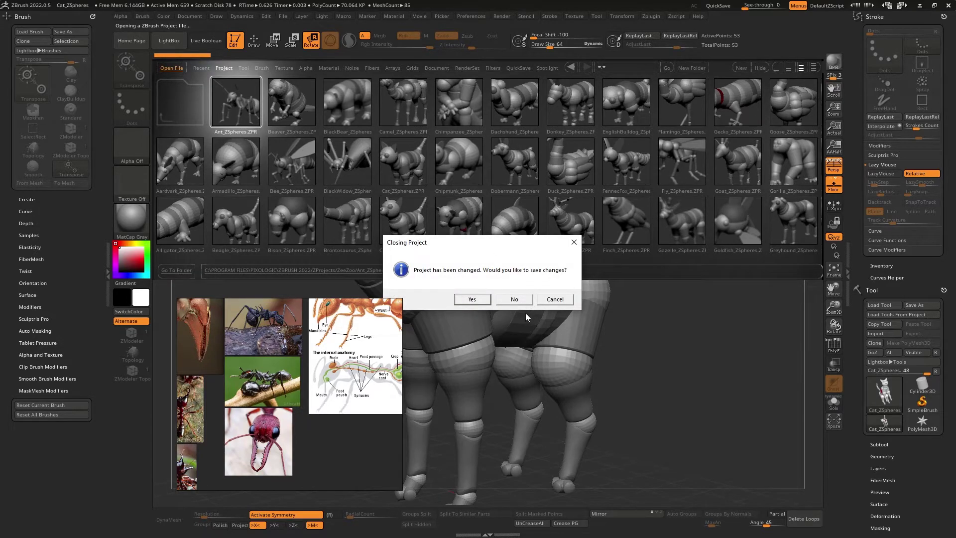
{"action": "left_click", "coordinate": [515, 300]}
Step: Set up a side view of the ZSphere ant, turn off perspective and switch to Move mode
{"action": "mouse_move", "coordinate": [624, 228]}
{"action": "right_mouse_down"}
{"action": "mouse_move", "coordinate": [611, 254]}
{"action": "mouse_move", "coordinate": [634, 236]}
{"action": "right_mouse_up"}
{"action": "mouse_move", "coordinate": [507, 206]}
{"action": "right_mouse_down", "text": "alt"}
{"action": "mouse_move", "coordinate": [559, 242]}
{"action": "mouse_move", "coordinate": [546, 230]}
{"action": "mouse_move", "coordinate": [498, 254]}
{"action": "right_mouse_up", "text": "alt"}
{"action": "mouse_move", "coordinate": [568, 269]}
{"action": "right_mouse_down", "text": "ctrl"}
{"action": "mouse_move", "coordinate": [594, 304]}
{"action": "mouse_move", "coordinate": [544, 290]}
{"action": "mouse_move", "coordinate": [524, 264]}
{"action": "mouse_move", "coordinate": [553, 278]}
{"action": "right_mouse_up", "text": "ctrl"}
{"action": "left_click", "coordinate": [595, 260]}
{"action": "left_click", "coordinate": [835, 169]}
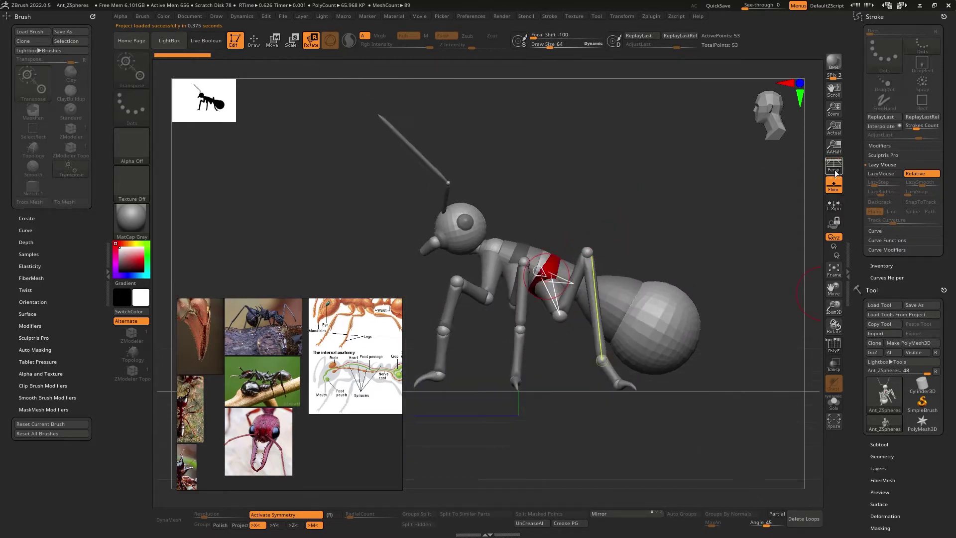
{"action": "key", "text": "w"}
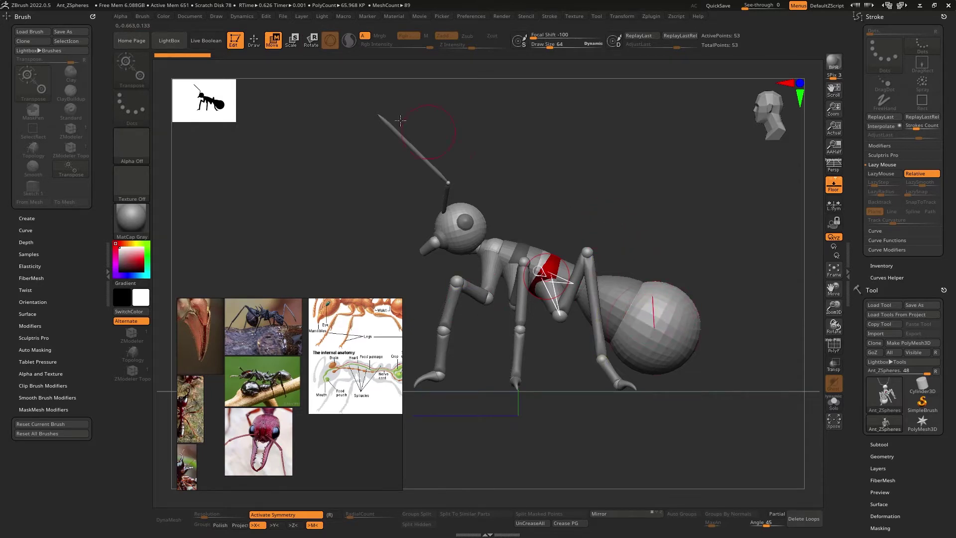
Step: Reposition the abdomen's large sphere behind the thorax, raising it closer to body level
{"action": "mouse_move", "coordinate": [661, 319]}
{"action": "left_mouse_down"}
{"action": "mouse_move", "coordinate": [689, 316]}
{"action": "mouse_move", "coordinate": [737, 209]}
{"action": "mouse_move", "coordinate": [682, 301]}
{"action": "mouse_move", "coordinate": [706, 336]}
{"action": "mouse_move", "coordinate": [769, 240]}
{"action": "left_mouse_up"}
{"action": "mouse_move", "coordinate": [747, 294]}
{"action": "left_mouse_down"}
{"action": "mouse_move", "coordinate": [726, 321]}
{"action": "mouse_move", "coordinate": [728, 348]}
{"action": "mouse_move", "coordinate": [663, 306]}
{"action": "mouse_move", "coordinate": [695, 298]}
{"action": "left_mouse_up"}
{"action": "right_click_drag", "start_coordinate": [694, 298], "coordinate": [676, 277]}
{"action": "mouse_move", "coordinate": [689, 269]}
{"action": "left_mouse_down"}
{"action": "mouse_move", "coordinate": [632, 289]}
{"action": "mouse_move", "coordinate": [636, 279]}
{"action": "mouse_move", "coordinate": [625, 279]}
{"action": "left_mouse_up"}
Step: Enlarge the ant's eyes, head and mandible bases, using the red ant photo as reference
{"action": "mouse_move", "coordinate": [538, 283]}
{"action": "right_mouse_down", "text": "alt"}
{"action": "mouse_move", "coordinate": [641, 245]}
{"action": "mouse_move", "coordinate": [722, 246]}
{"action": "mouse_move", "coordinate": [548, 214]}
{"action": "mouse_move", "coordinate": [488, 258]}
{"action": "mouse_move", "coordinate": [501, 270]}
{"action": "right_mouse_up", "text": "alt"}
{"action": "right_click_drag", "start_coordinate": [501, 270], "coordinate": [591, 256], "text": "alt"}
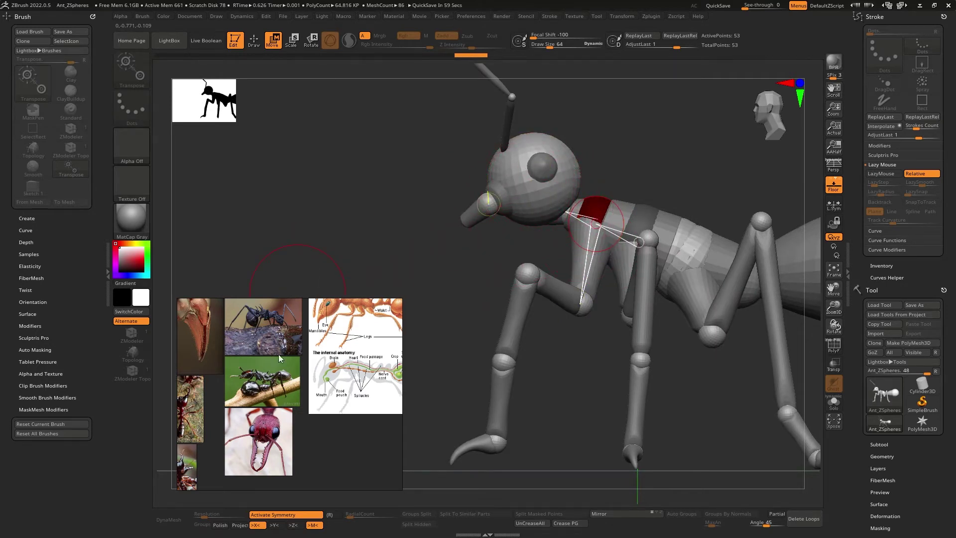
{"action": "middle_click_drag", "start_coordinate": [232, 358], "coordinate": [300, 363]}
{"action": "scroll", "coordinate": [252, 414], "scroll_direction": "up", "scroll_amount": 3}
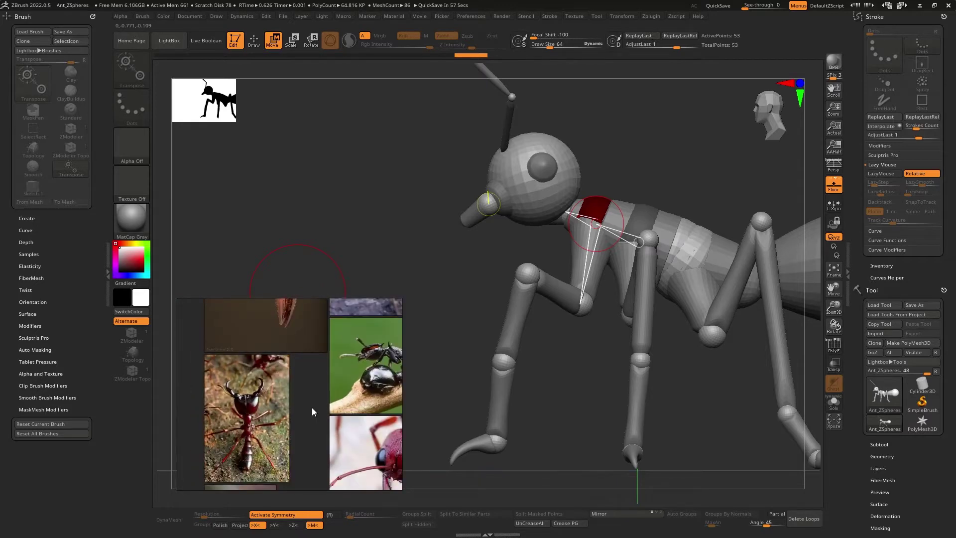
{"action": "right_click_drag", "start_coordinate": [549, 188], "coordinate": [601, 201]}
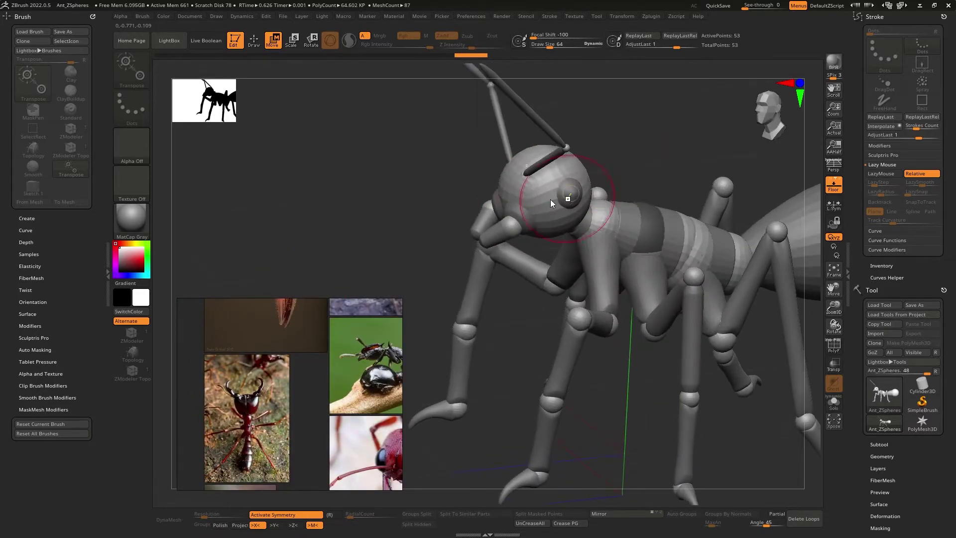
{"action": "left_click", "coordinate": [291, 40]}
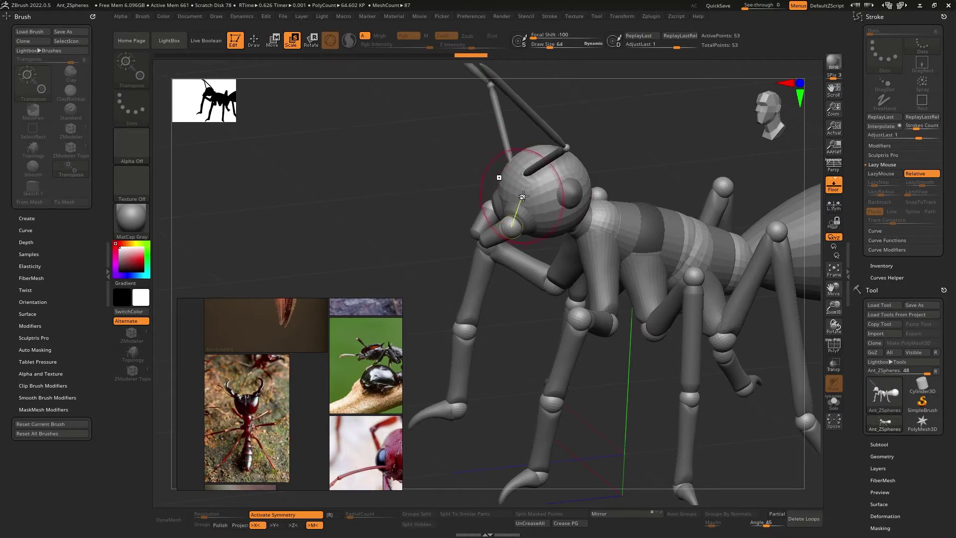
{"action": "left_click_drag", "start_coordinate": [542, 190], "coordinate": [560, 231]}
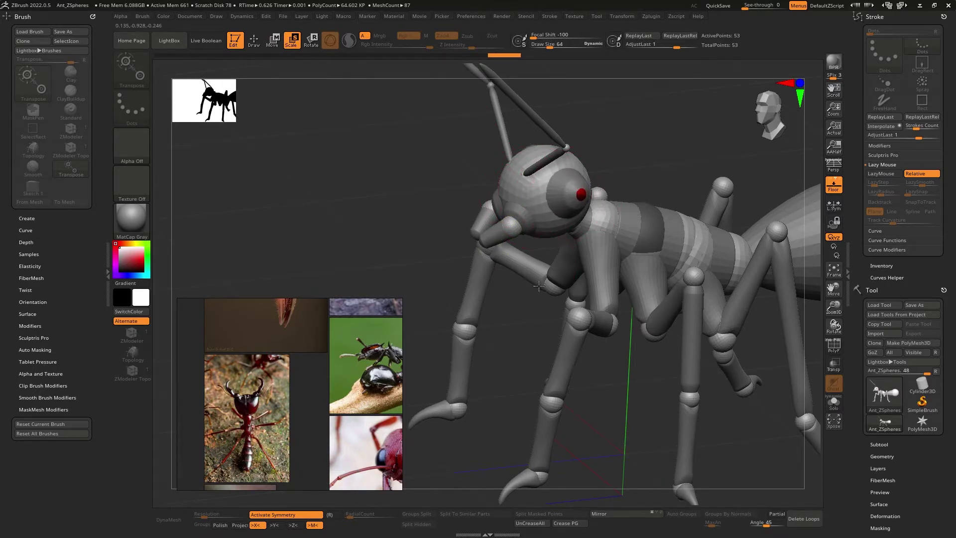
{"action": "left_click_drag", "start_coordinate": [518, 195], "coordinate": [513, 223]}
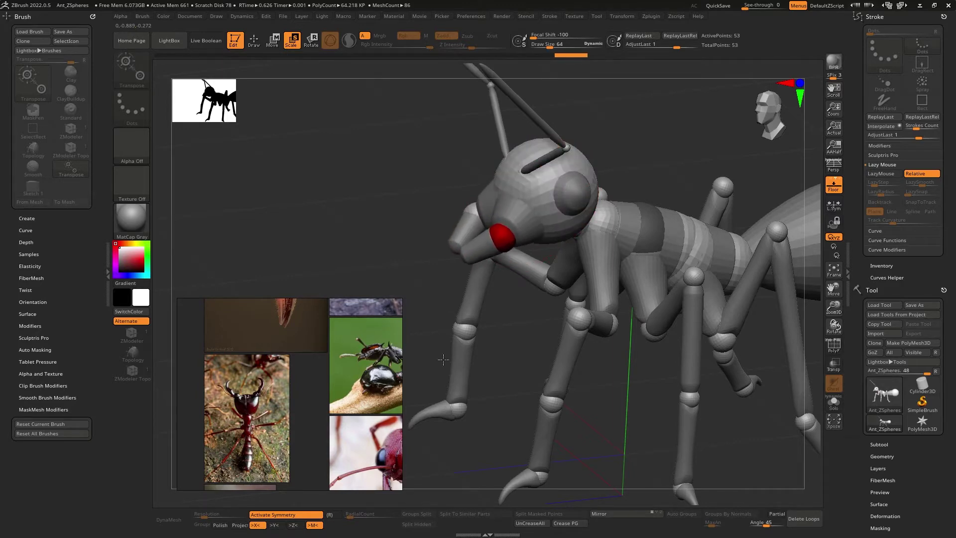
Step: Rotate the ant's mandibles about their bases to adjust their angle at the front of the head
{"action": "right_click_drag", "start_coordinate": [442, 248], "coordinate": [516, 260]}
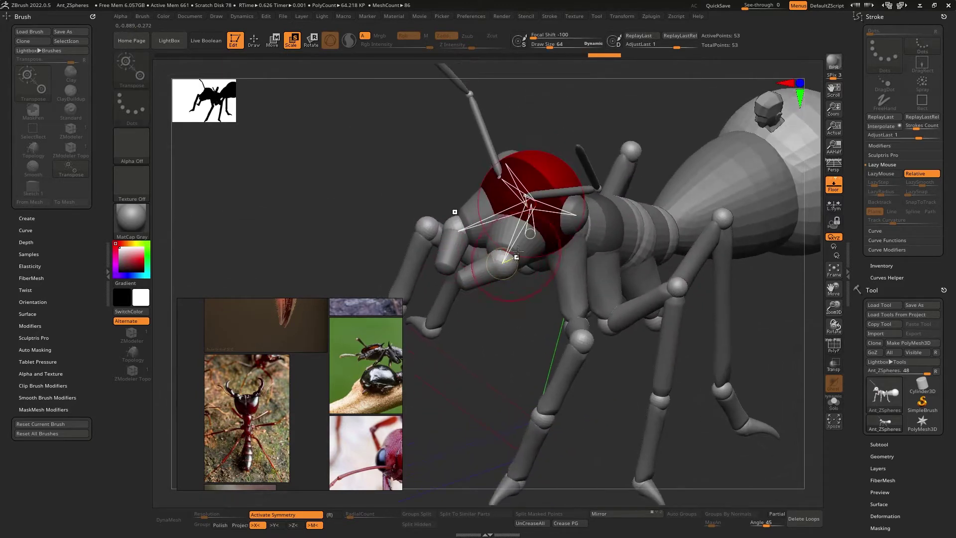
{"action": "left_click", "coordinate": [311, 42]}
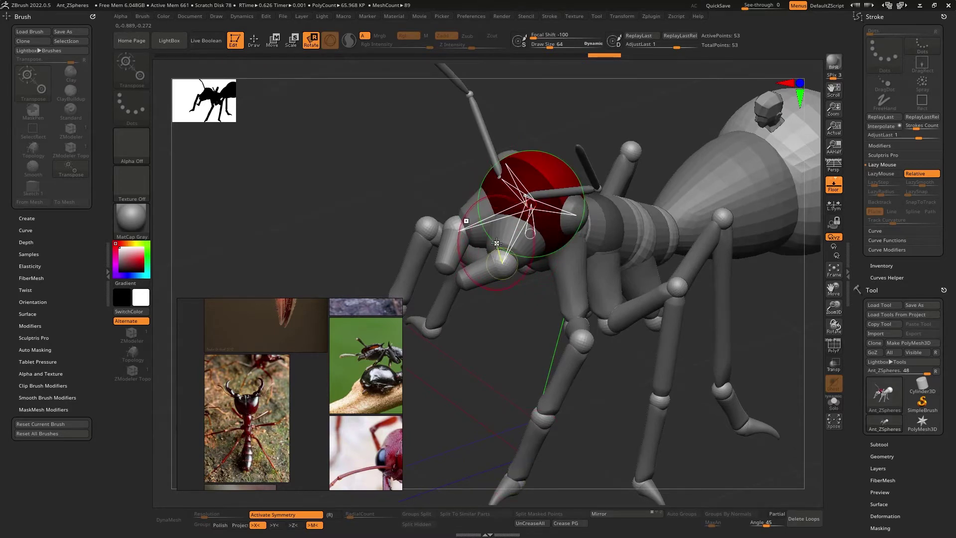
{"action": "left_click_drag", "start_coordinate": [519, 239], "coordinate": [530, 241]}
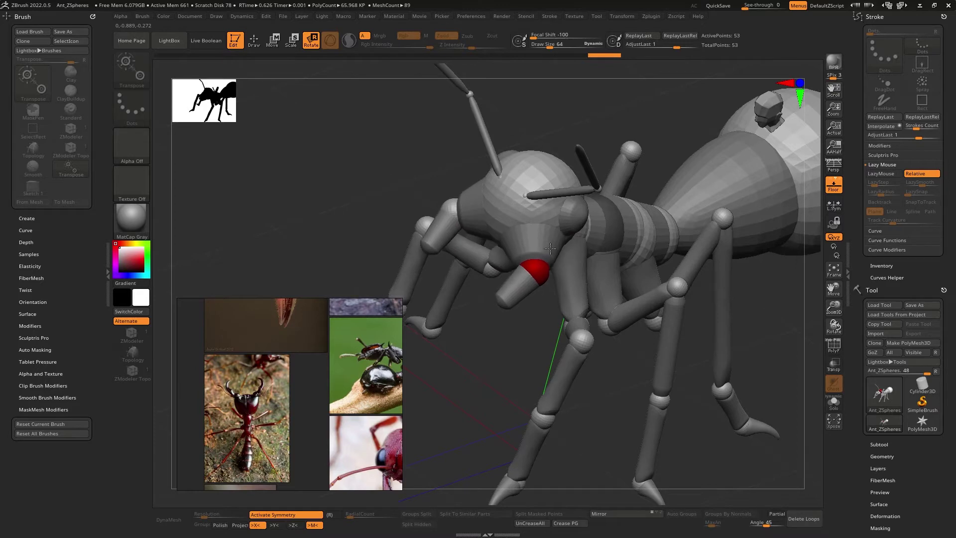
{"action": "right_click_drag", "start_coordinate": [561, 244], "coordinate": [533, 244]}
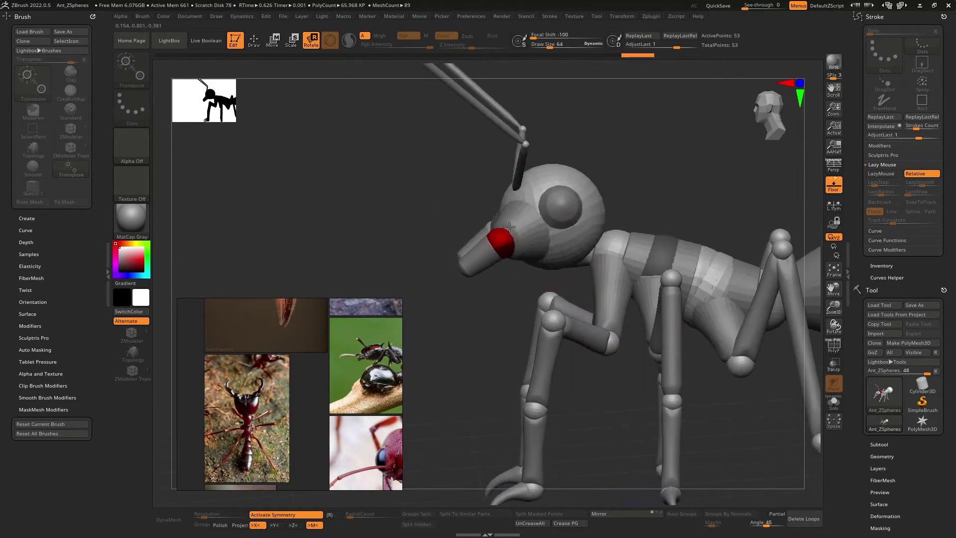
{"action": "left_click_drag", "start_coordinate": [463, 251], "coordinate": [462, 295]}
Step: Insert a middle joint sphere in each mandible and offset the tips and joints to bend the mandibles inward
{"action": "right_click_drag", "start_coordinate": [508, 244], "coordinate": [531, 265], "text": "alt"}
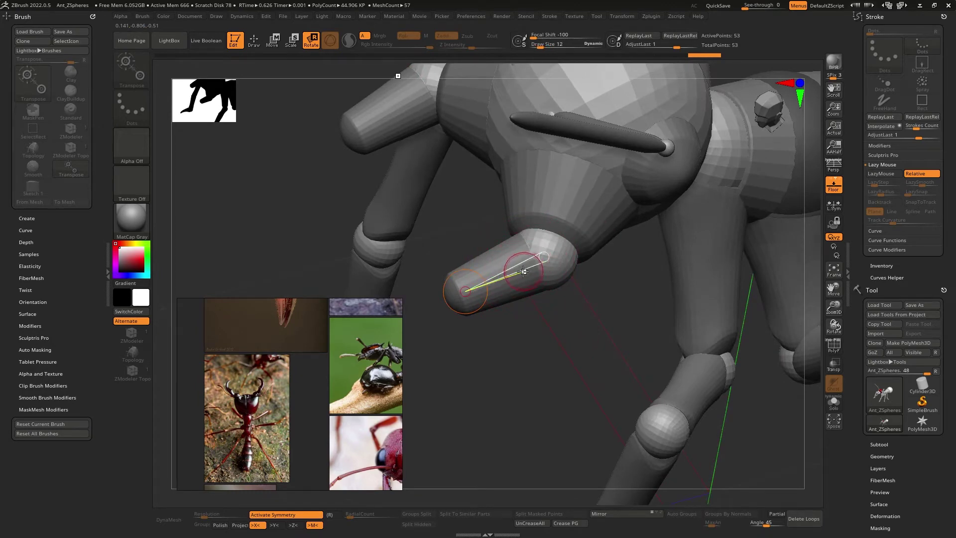
{"action": "key", "text": "q"}
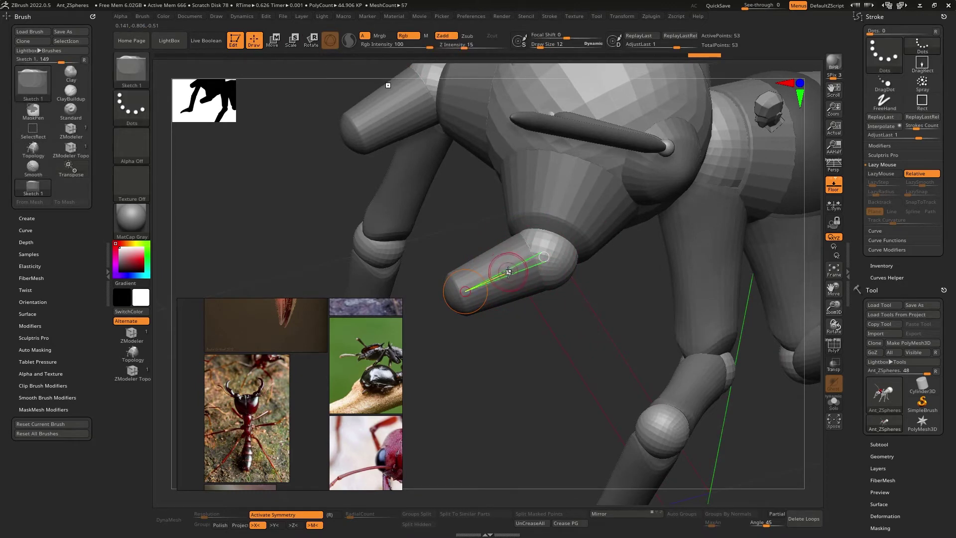
{"action": "left_click", "coordinate": [508, 267]}
{"action": "right_click_drag", "start_coordinate": [473, 246], "coordinate": [469, 262]}
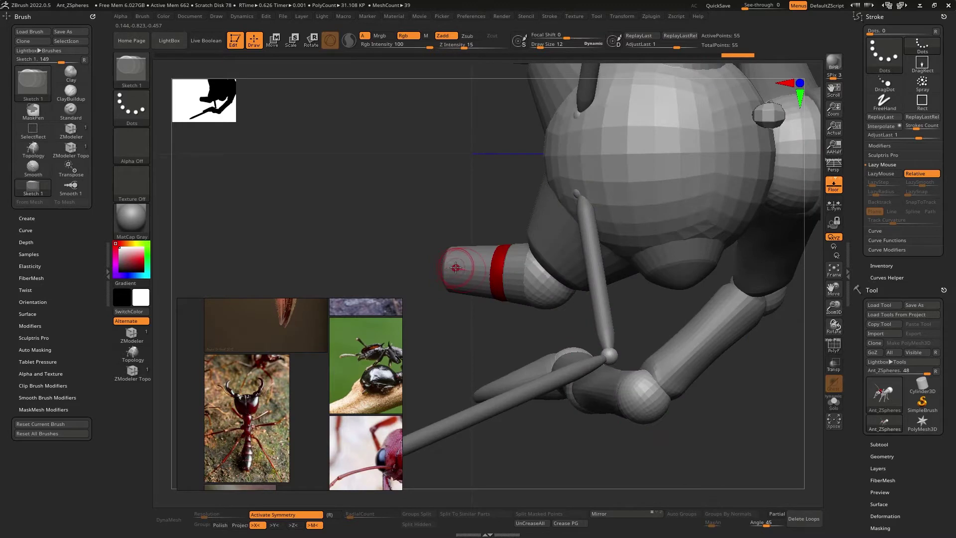
{"action": "key", "text": "w"}
{"action": "left_click_drag", "start_coordinate": [443, 255], "coordinate": [432, 248]}
{"action": "left_click_drag", "start_coordinate": [503, 273], "coordinate": [486, 277]}
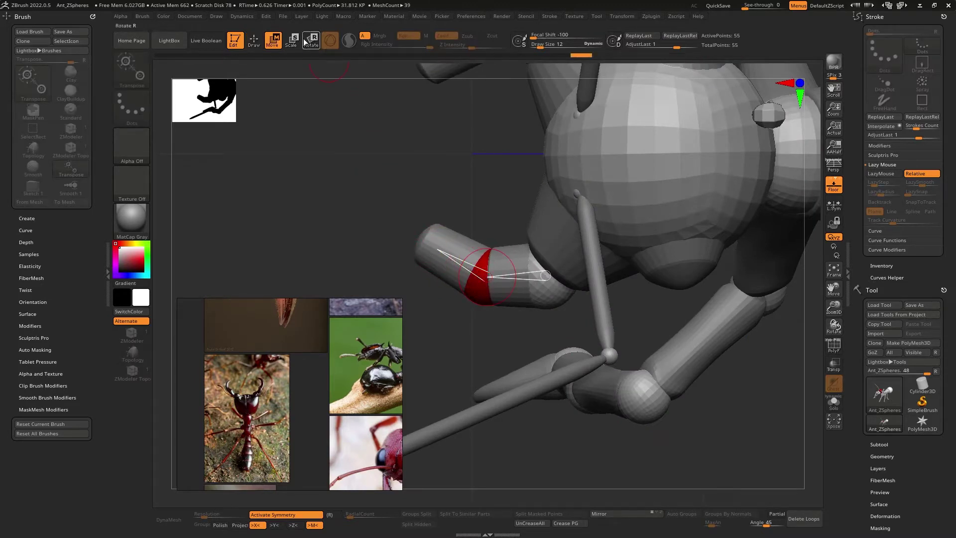
Step: Taper the mandibles by scaling their tip, middle and base spheres so they narrow toward the tips
{"action": "mouse_move", "coordinate": [480, 192]}
{"action": "left_mouse_down", "text": "alt"}
{"action": "mouse_move", "coordinate": [474, 261]}
{"action": "mouse_move", "coordinate": [501, 275]}
{"action": "left_mouse_up", "text": "alt"}
{"action": "left_click_drag", "start_coordinate": [499, 355], "coordinate": [545, 286]}
{"action": "mouse_move", "coordinate": [565, 360]}
{"action": "left_mouse_down"}
{"action": "mouse_move", "coordinate": [600, 303]}
{"action": "mouse_move", "coordinate": [566, 349]}
{"action": "left_mouse_up"}
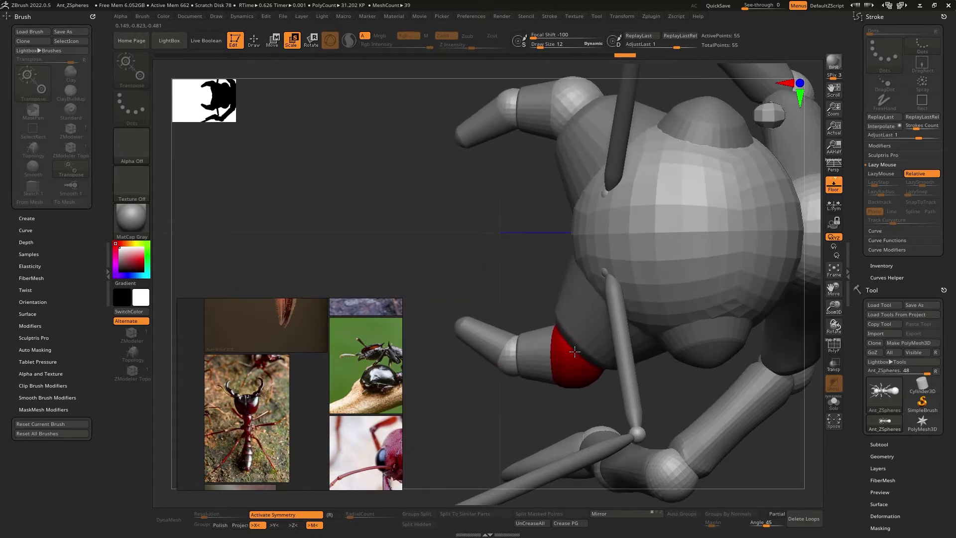
{"action": "left_click_drag", "start_coordinate": [508, 356], "coordinate": [494, 334]}
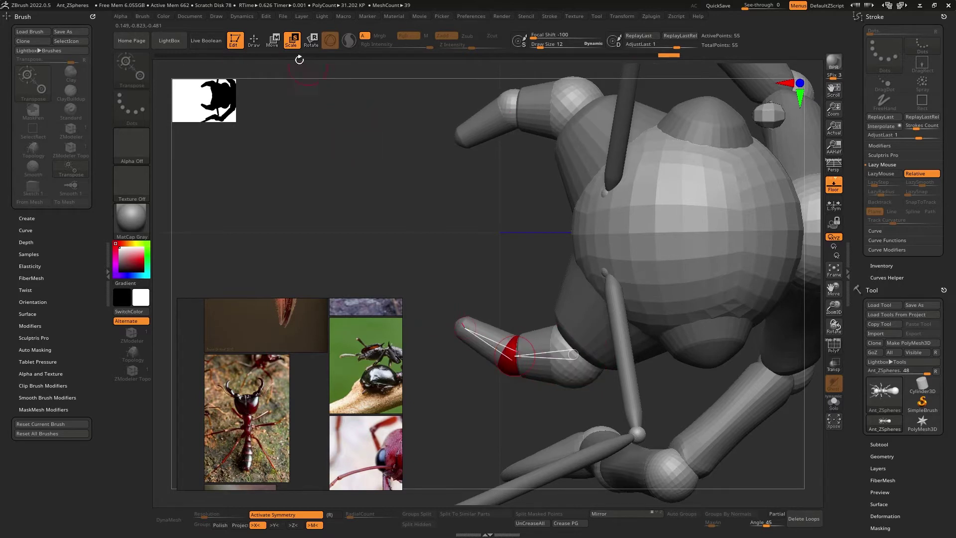
Step: Lengthen the mandibles by moving their tips and middle joints forward, and check their shape from the side
{"action": "left_click", "coordinate": [269, 44]}
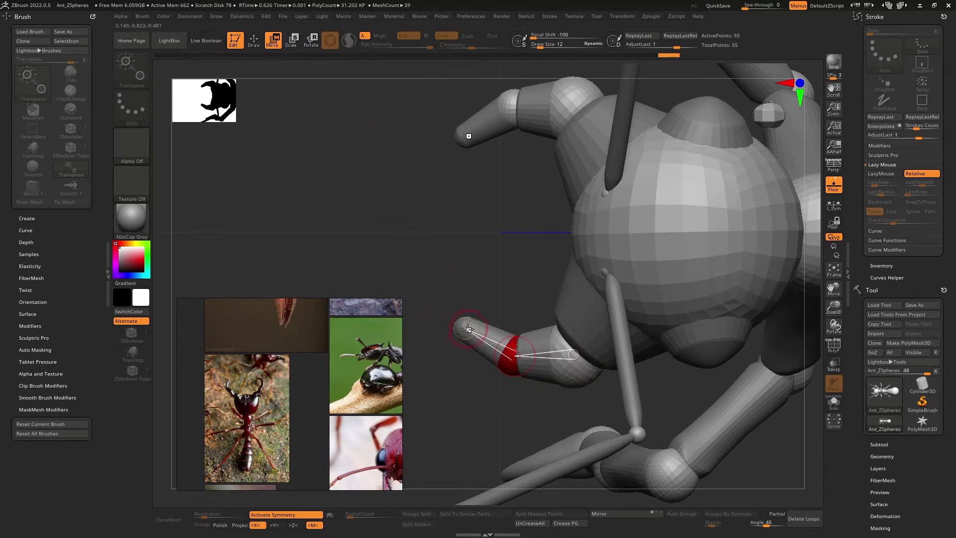
{"action": "left_click_drag", "start_coordinate": [468, 330], "coordinate": [422, 309]}
{"action": "left_click_drag", "start_coordinate": [508, 360], "coordinate": [491, 356]}
{"action": "left_click_drag", "start_coordinate": [502, 279], "coordinate": [515, 146], "text": "shift"}
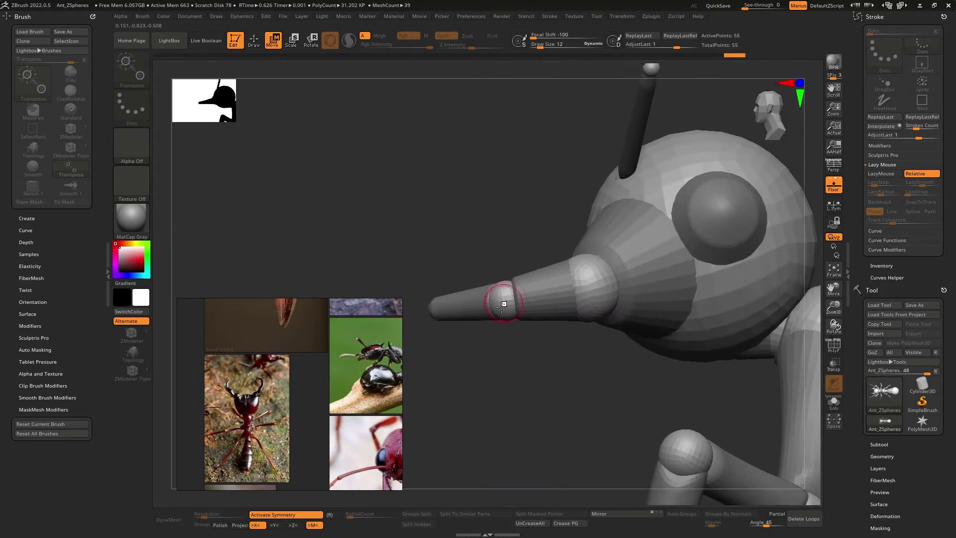
{"action": "mouse_move", "coordinate": [533, 262]}
{"action": "left_mouse_down"}
{"action": "mouse_move", "coordinate": [573, 294]}
{"action": "mouse_move", "coordinate": [547, 324]}
{"action": "mouse_move", "coordinate": [589, 230]}
{"action": "mouse_move", "coordinate": [610, 219]}
{"action": "left_mouse_up"}
Step: Enlarge the eyes further and shift them slightly outward on the sides of the head
{"action": "right_click_drag", "start_coordinate": [610, 219], "coordinate": [562, 260], "text": "ctrl"}
{"action": "left_click_drag", "start_coordinate": [561, 260], "coordinate": [457, 188]}
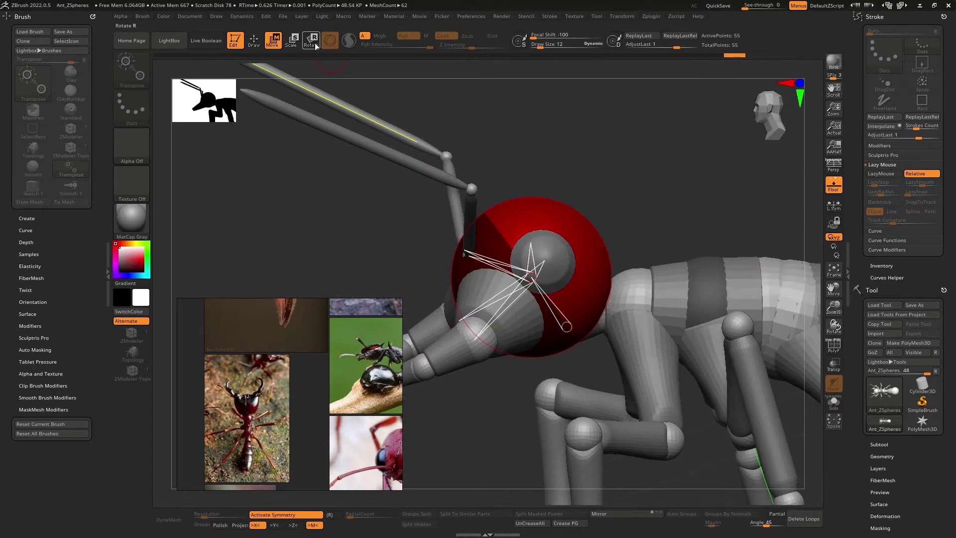
{"action": "left_click", "coordinate": [293, 42]}
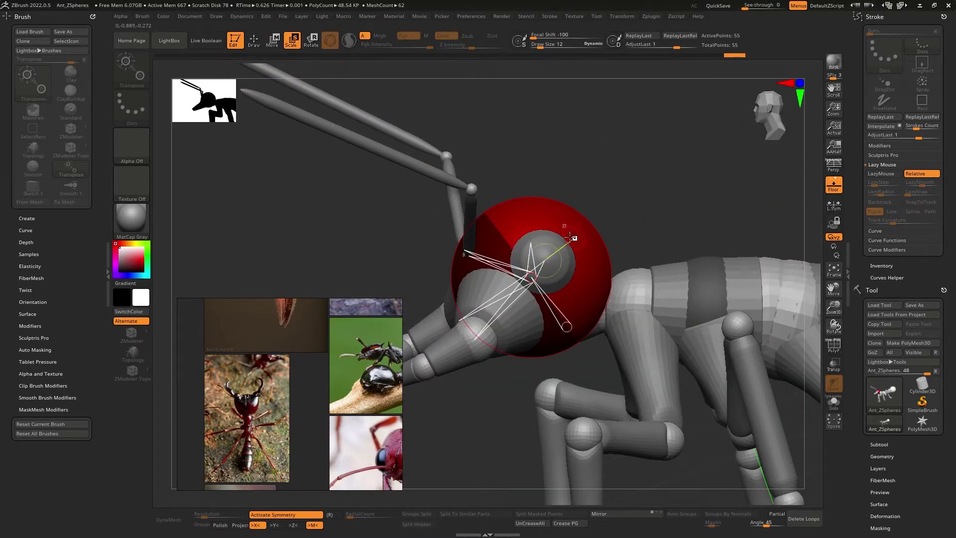
{"action": "left_click_drag", "start_coordinate": [550, 259], "coordinate": [565, 411]}
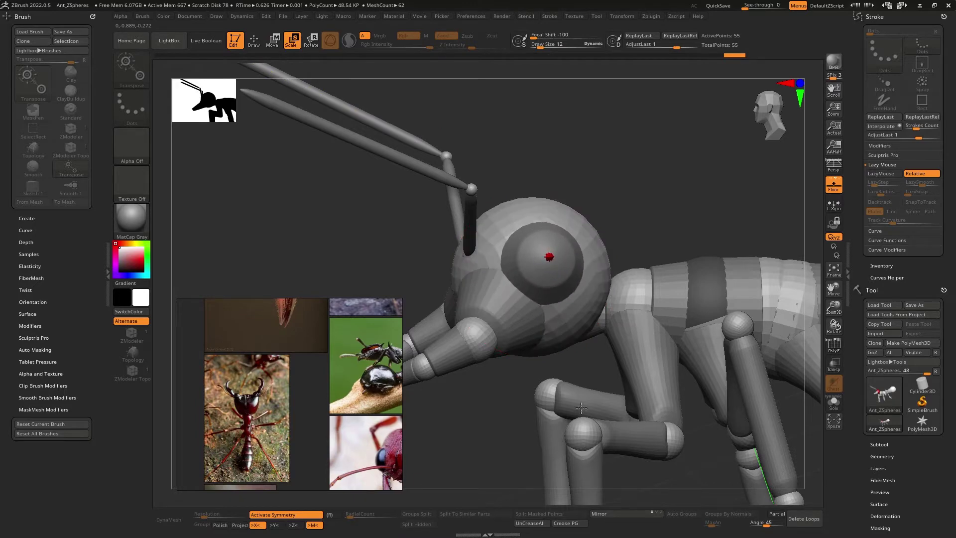
{"action": "right_click_drag", "start_coordinate": [578, 225], "coordinate": [581, 257]}
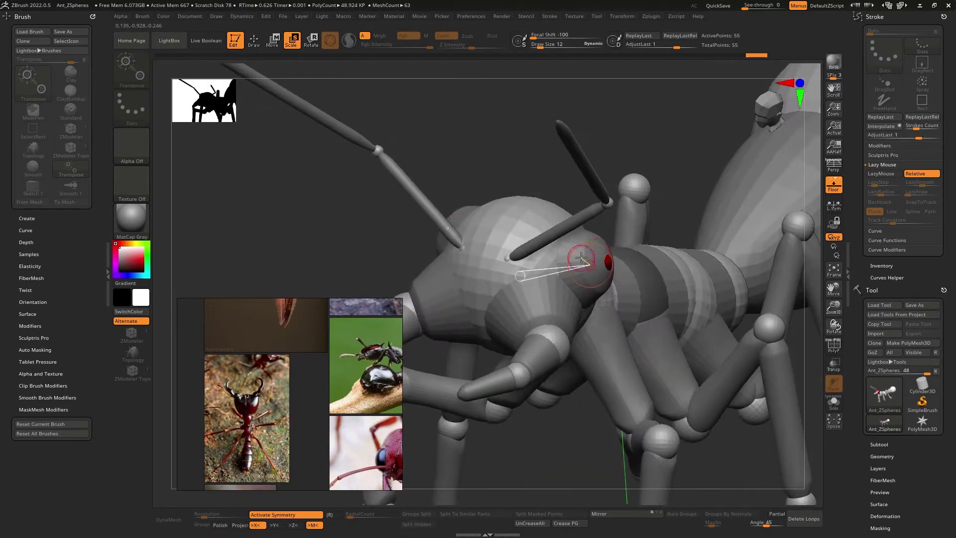
{"action": "left_click", "coordinate": [277, 42]}
{"action": "left_click_drag", "start_coordinate": [606, 265], "coordinate": [612, 258]}
{"action": "right_click_drag", "start_coordinate": [573, 235], "coordinate": [513, 239]}
Step: Examine the ant reference photos, ending on a close view of the black ant on the branch
{"action": "right_click_drag", "start_coordinate": [598, 264], "coordinate": [650, 203]}
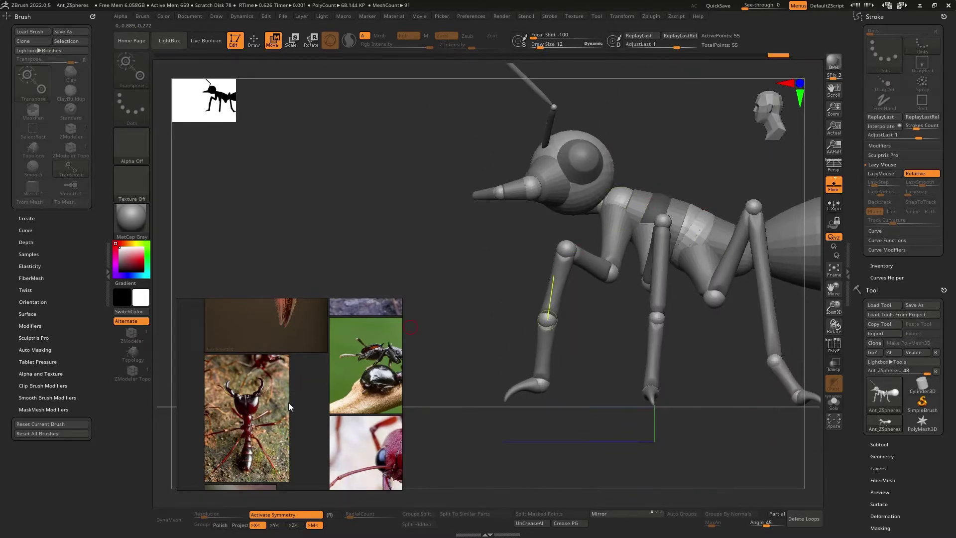
{"action": "scroll", "coordinate": [234, 415], "scroll_direction": "up", "scroll_amount": 4}
{"action": "scroll", "coordinate": [200, 396], "scroll_direction": "down", "scroll_amount": 2}
{"action": "mouse_move", "coordinate": [259, 437]}
{"action": "middle_mouse_down"}
{"action": "mouse_move", "coordinate": [201, 396]}
{"action": "mouse_move", "coordinate": [220, 431]}
{"action": "mouse_move", "coordinate": [274, 351]}
{"action": "mouse_move", "coordinate": [267, 432]}
{"action": "middle_mouse_up"}
{"action": "scroll", "coordinate": [201, 399], "scroll_direction": "down", "scroll_amount": 2}
{"action": "scroll", "coordinate": [220, 431], "scroll_direction": "down", "scroll_amount": 1}
{"action": "middle_click_drag", "start_coordinate": [317, 324], "coordinate": [292, 369]}
{"action": "scroll", "coordinate": [285, 405], "scroll_direction": "up", "scroll_amount": 2}
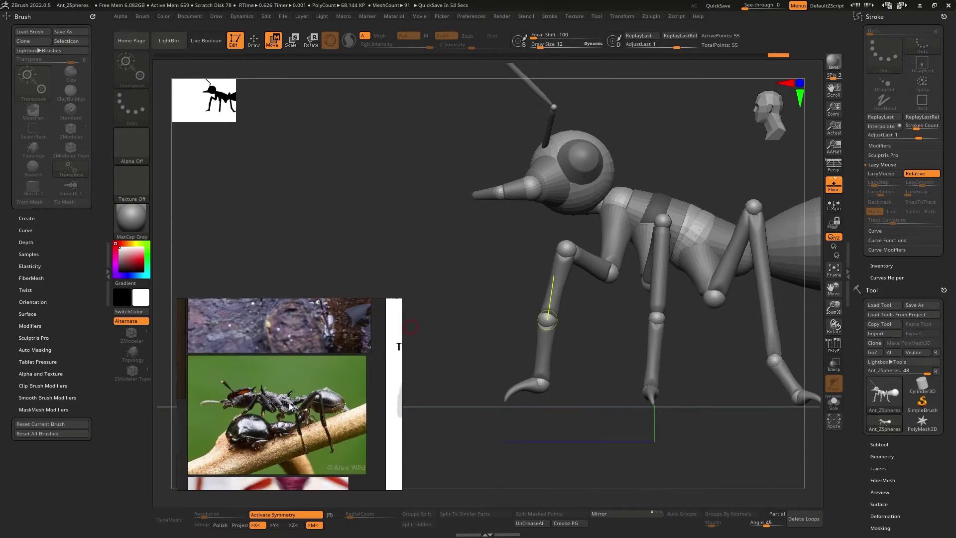
Step: Turn on perspective and thicken the thorax by scaling up its front and rear spheres
{"action": "mouse_move", "coordinate": [722, 154]}
{"action": "right_mouse_down"}
{"action": "mouse_move", "coordinate": [640, 183]}
{"action": "mouse_move", "coordinate": [648, 214]}
{"action": "mouse_move", "coordinate": [542, 208]}
{"action": "mouse_move", "coordinate": [555, 230]}
{"action": "right_mouse_up"}
{"action": "left_click", "coordinate": [839, 169]}
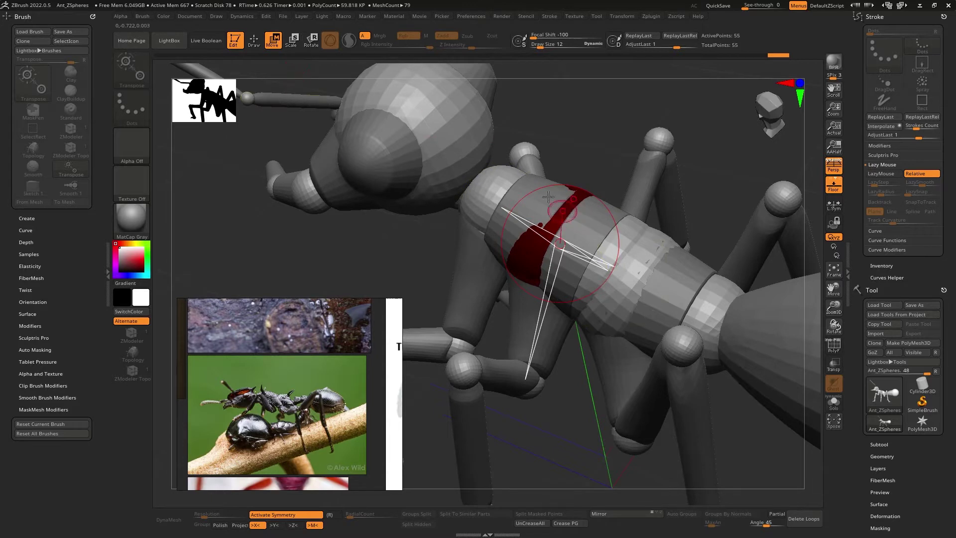
{"action": "left_click", "coordinate": [298, 44]}
{"action": "left_click_drag", "start_coordinate": [561, 244], "coordinate": [542, 274]}
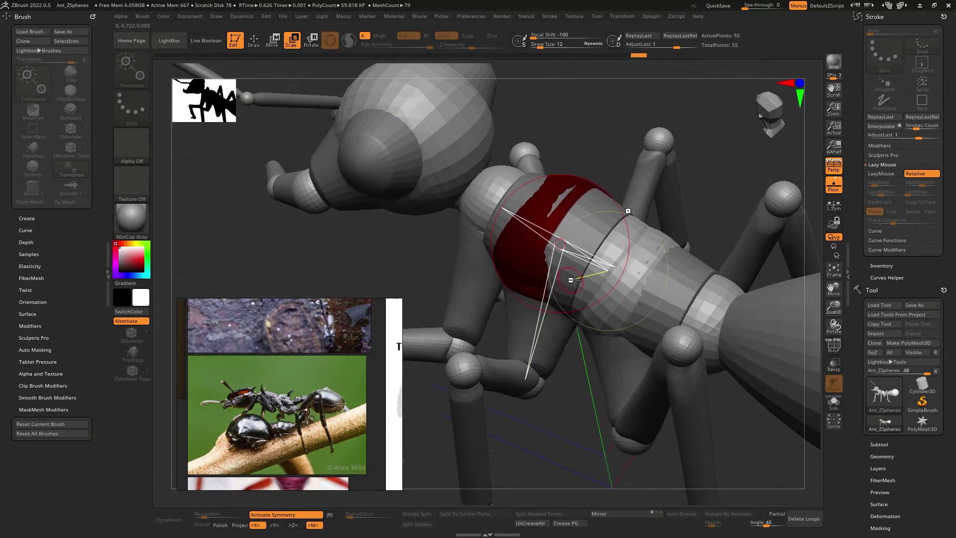
{"action": "left_click_drag", "start_coordinate": [635, 289], "coordinate": [620, 309]}
{"action": "right_click_drag", "start_coordinate": [605, 284], "coordinate": [623, 294], "text": "ctrl"}
{"action": "left_click_drag", "start_coordinate": [584, 280], "coordinate": [572, 235]}
Step: Return to a side view without perspective and rotate the abdomen downward from the thorax
{"action": "right_click_drag", "start_coordinate": [572, 235], "coordinate": [578, 211]}
{"action": "left_click", "coordinate": [834, 167]}
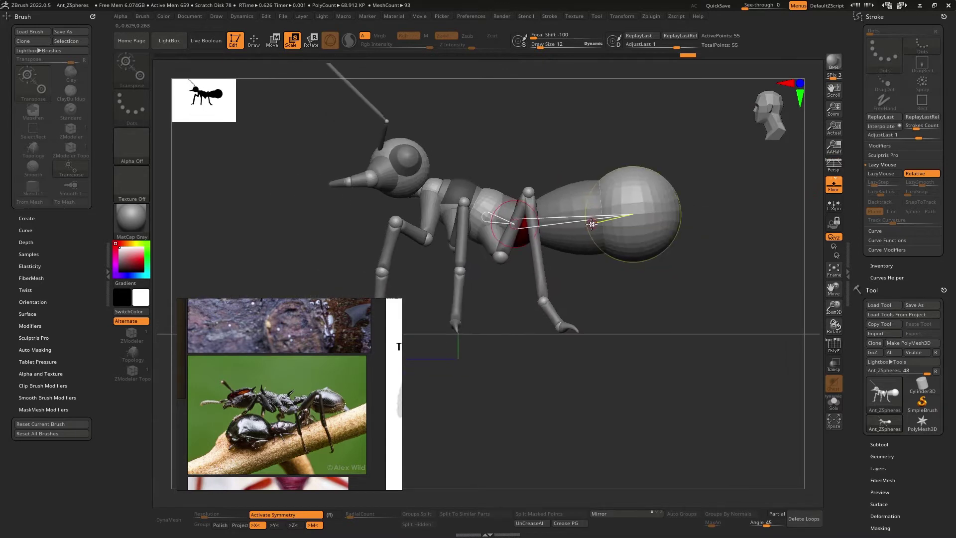
{"action": "left_click_drag", "start_coordinate": [564, 225], "coordinate": [560, 249]}
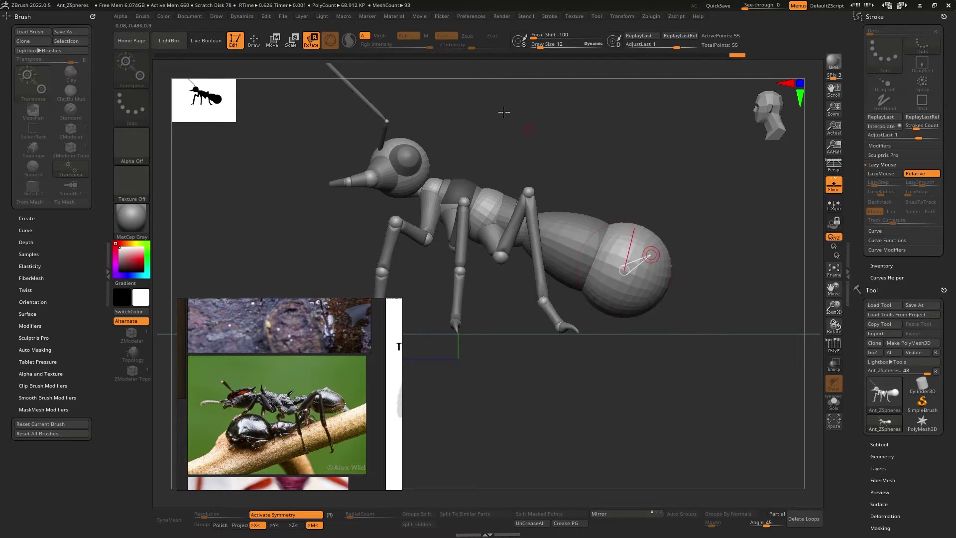
Step: Move the abdomen's large sphere slightly farther back, leaving the small sphere inside it in place
{"action": "key", "text": "w"}
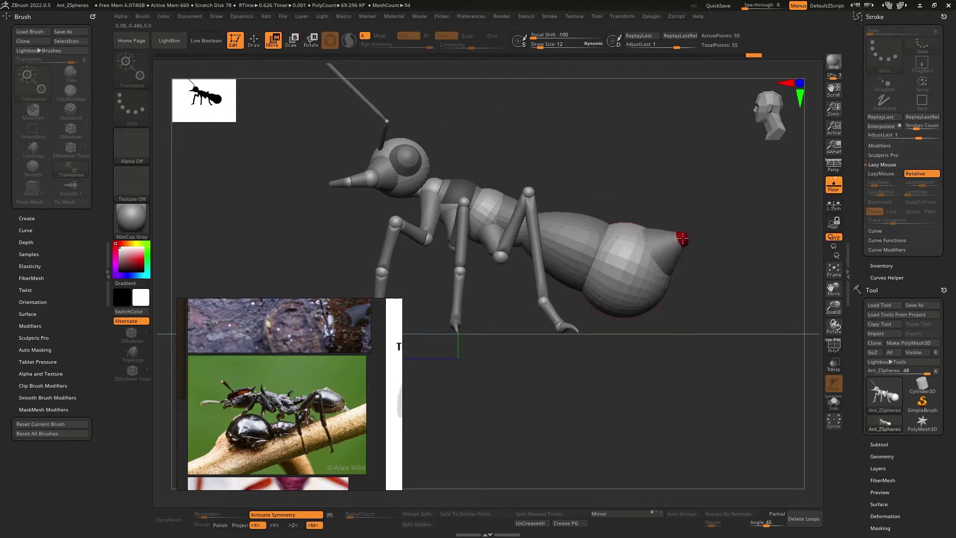
{"action": "left_click", "coordinate": [670, 246], "text": "alt"}
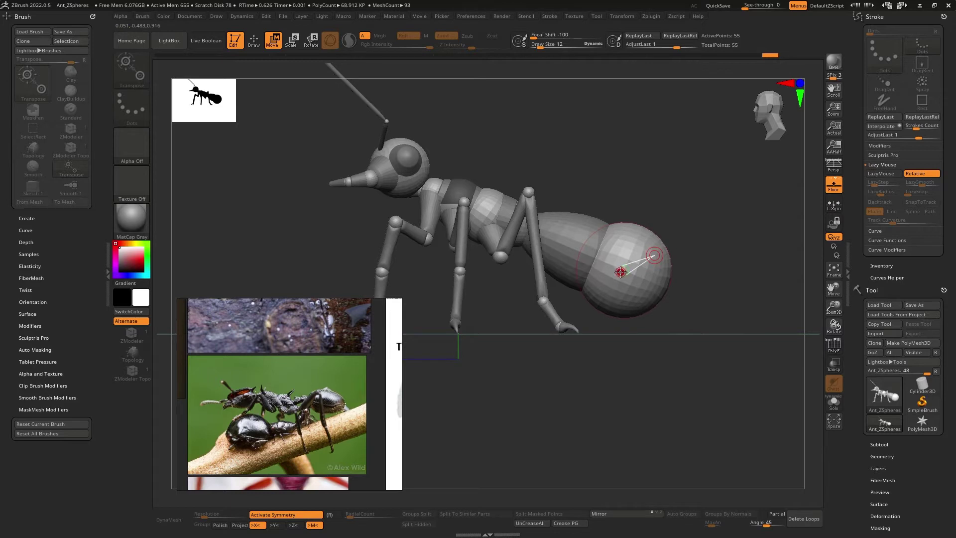
{"action": "right_click_drag", "start_coordinate": [627, 270], "coordinate": [628, 281]}
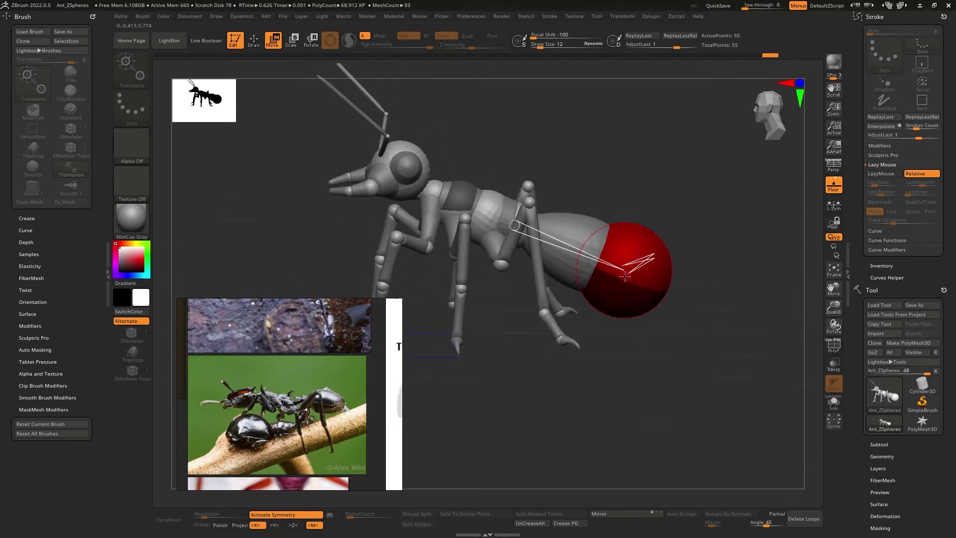
{"action": "left_click_drag", "start_coordinate": [626, 270], "coordinate": [636, 268]}
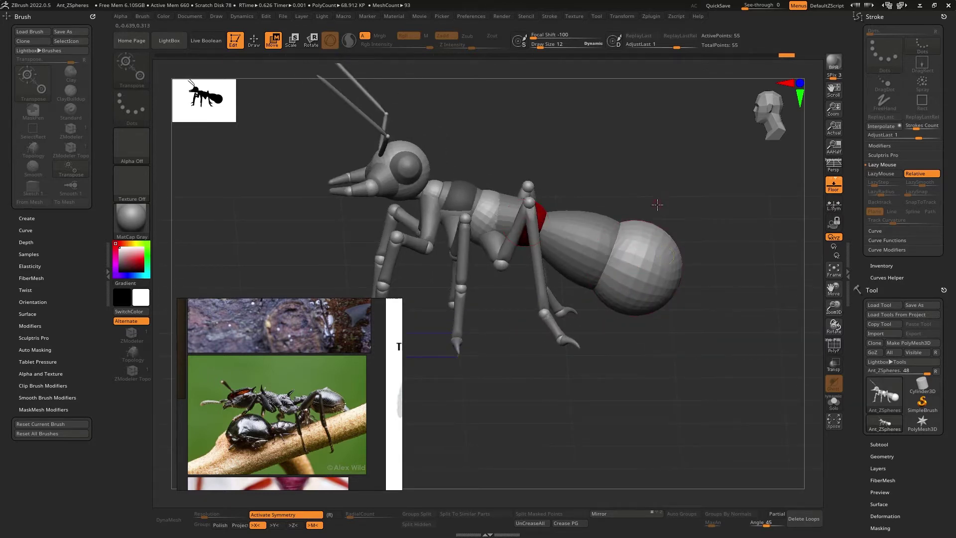
Step: Snap back to the side view and rotate the abdomen slightly downward
{"action": "right_click_drag", "start_coordinate": [657, 204], "coordinate": [647, 184], "text": "shift"}
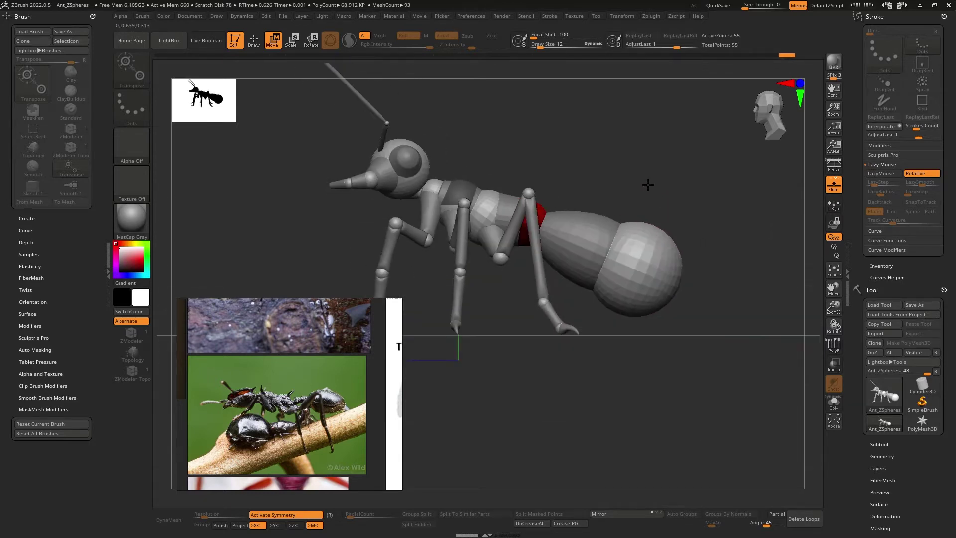
{"action": "left_click", "coordinate": [310, 43]}
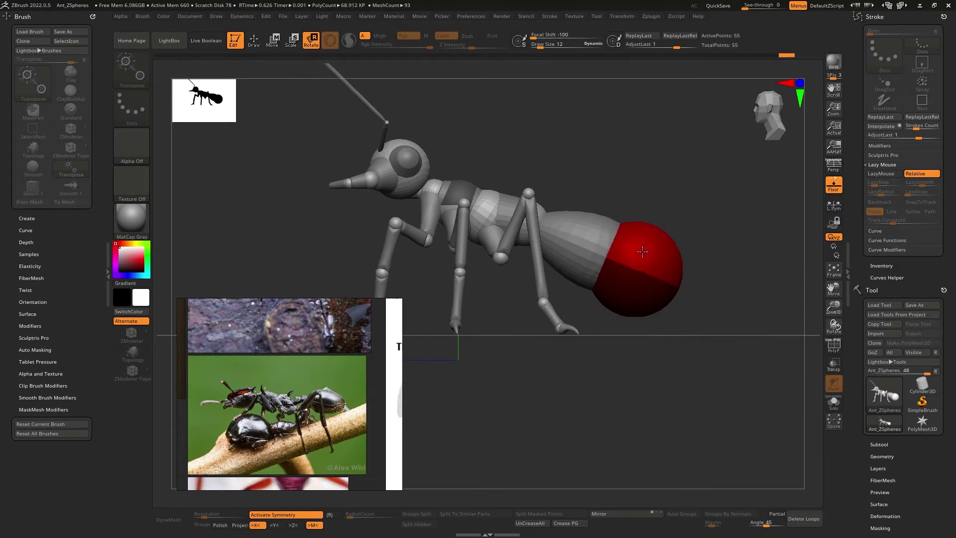
{"action": "left_click_drag", "start_coordinate": [587, 252], "coordinate": [618, 268]}
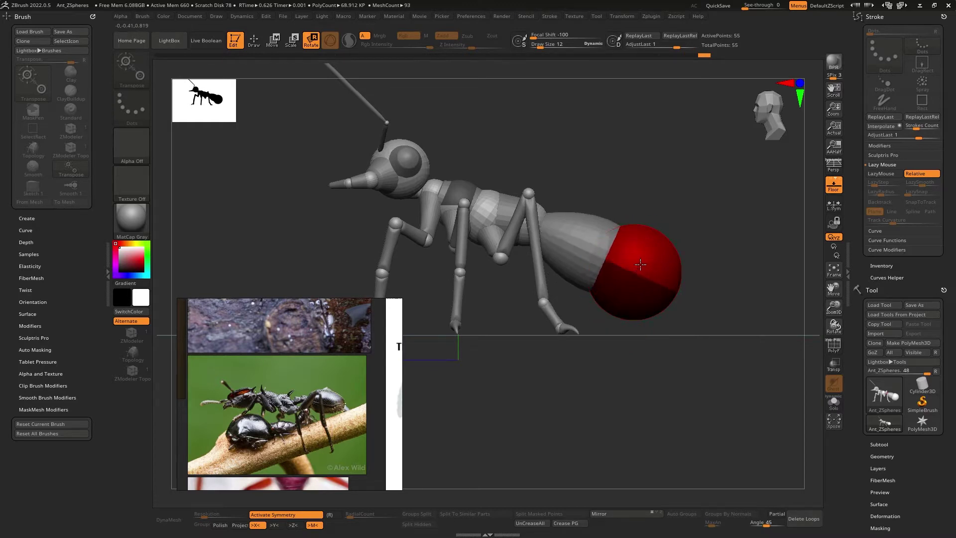
Step: Pull the small inner sphere out of the abdomen's large end sphere and delete it along with its connecting sphere
{"action": "left_click_drag", "start_coordinate": [645, 262], "coordinate": [688, 173]}
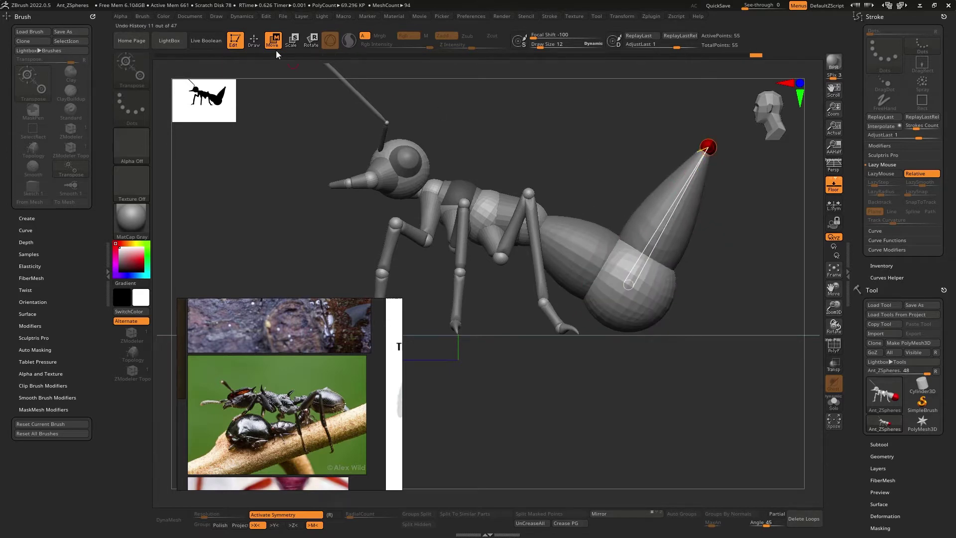
{"action": "key", "text": "q"}
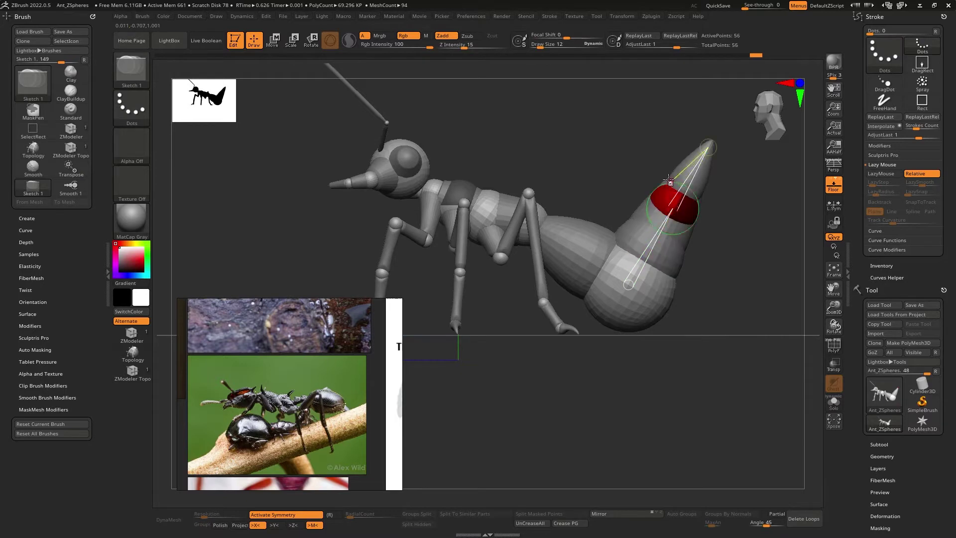
{"action": "left_click", "coordinate": [673, 208], "text": "alt"}
{"action": "left_click", "coordinate": [708, 147], "text": "alt"}
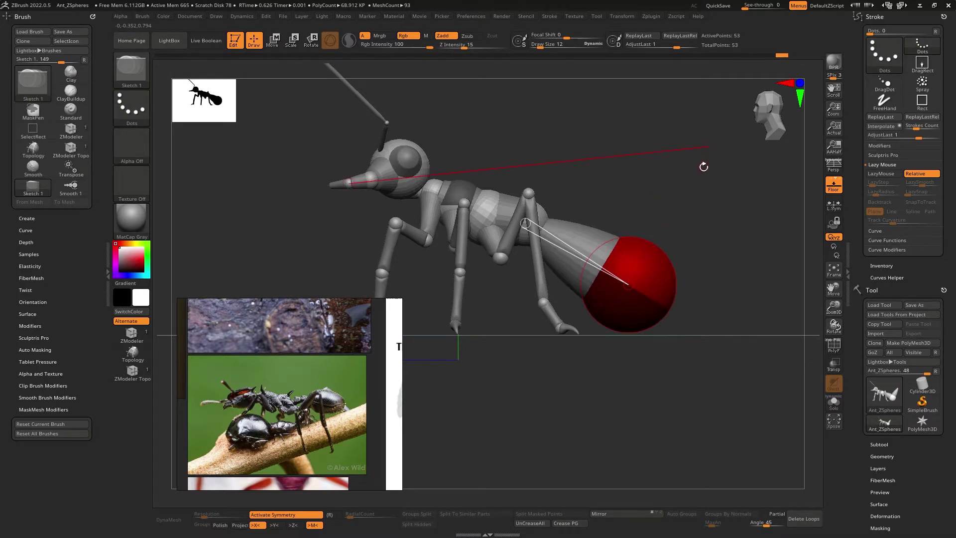
Step: Slightly enlarge the abdomen's remaining end sphere
{"action": "left_click_drag", "start_coordinate": [663, 218], "coordinate": [623, 180]}
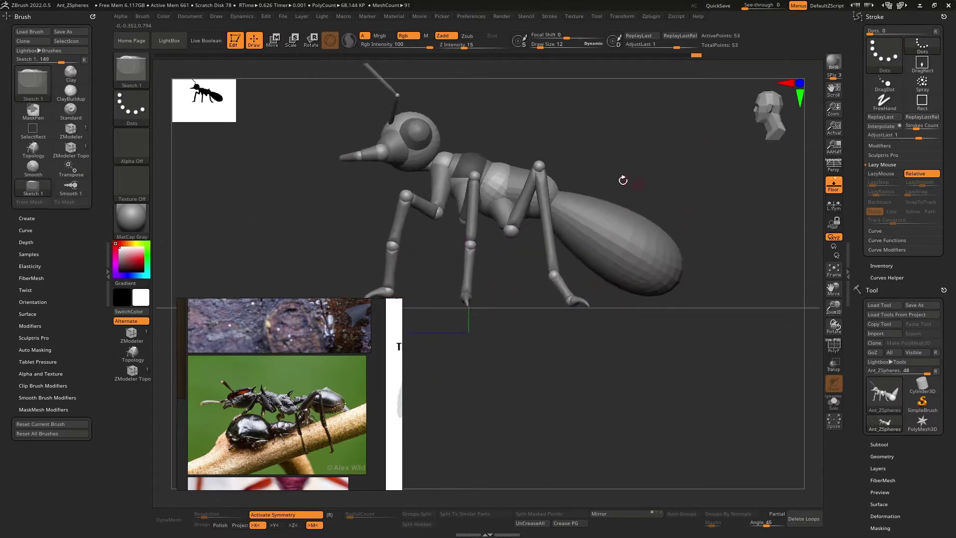
{"action": "left_click", "coordinate": [294, 41]}
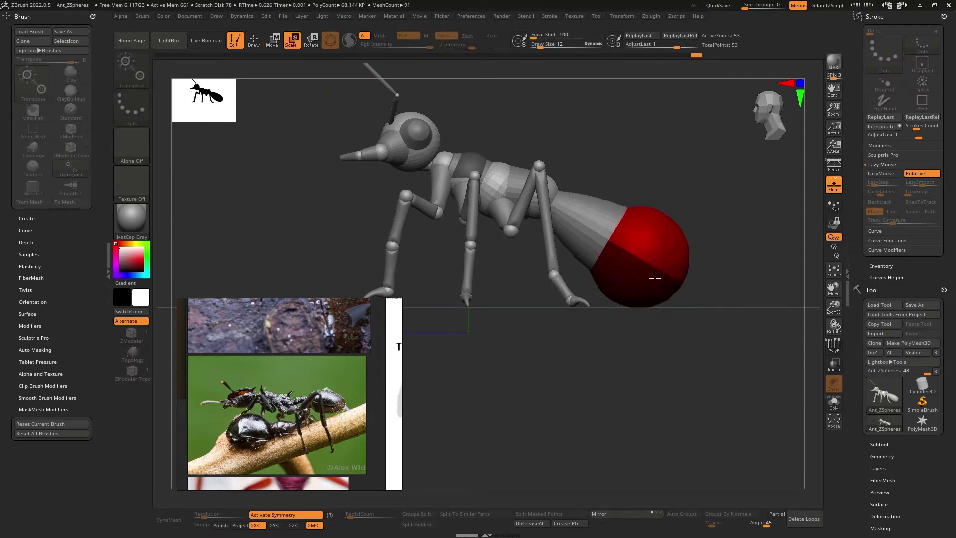
{"action": "left_click_drag", "start_coordinate": [657, 284], "coordinate": [536, 195]}
{"action": "mouse_move", "coordinate": [638, 256]}
{"action": "left_mouse_down"}
{"action": "mouse_move", "coordinate": [662, 239]}
{"action": "mouse_move", "coordinate": [642, 240]}
{"action": "left_mouse_up"}
Step: Add a sphere on the rear centre of the abdomen and scale it up to form a rounded tip
{"action": "left_click", "coordinate": [255, 44]}
{"action": "left_click_drag", "start_coordinate": [703, 155], "coordinate": [562, 182]}
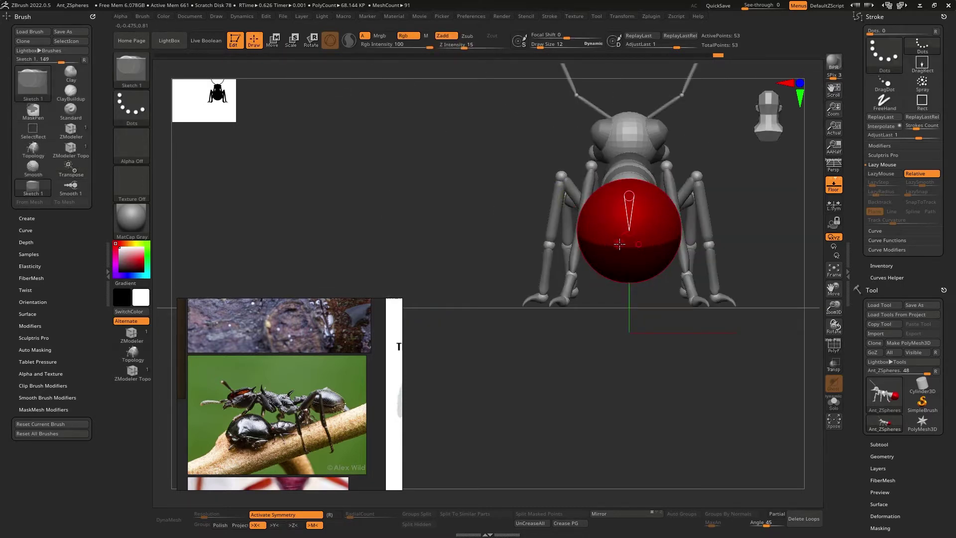
{"action": "left_click_drag", "start_coordinate": [630, 244], "coordinate": [635, 231]}
{"action": "right_click_drag", "start_coordinate": [632, 234], "coordinate": [615, 210], "text": "shift"}
{"action": "left_click", "coordinate": [295, 42]}
{"action": "left_click_drag", "start_coordinate": [600, 212], "coordinate": [609, 164]}
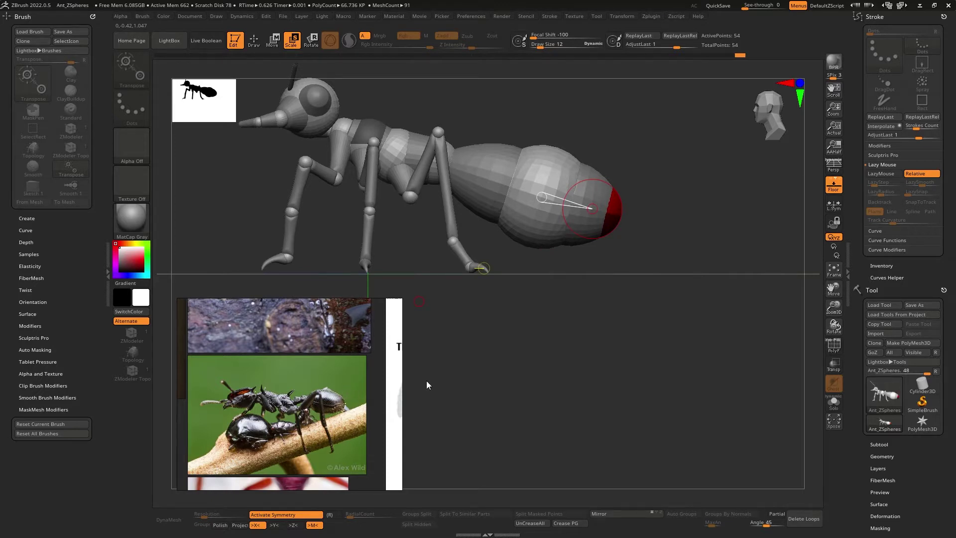
Step: Move the abdomen's middle and rear spheres into a level, elongated egg shape behind the thorax
{"action": "right_click_drag", "start_coordinate": [554, 102], "coordinate": [541, 165]}
{"action": "left_click_drag", "start_coordinate": [546, 229], "coordinate": [531, 171]}
{"action": "left_click", "coordinate": [272, 40]}
{"action": "left_click_drag", "start_coordinate": [485, 224], "coordinate": [485, 175]}
{"action": "left_click_drag", "start_coordinate": [566, 176], "coordinate": [565, 183]}
{"action": "left_click_drag", "start_coordinate": [598, 222], "coordinate": [605, 272]}
{"action": "left_click_drag", "start_coordinate": [495, 218], "coordinate": [528, 217]}
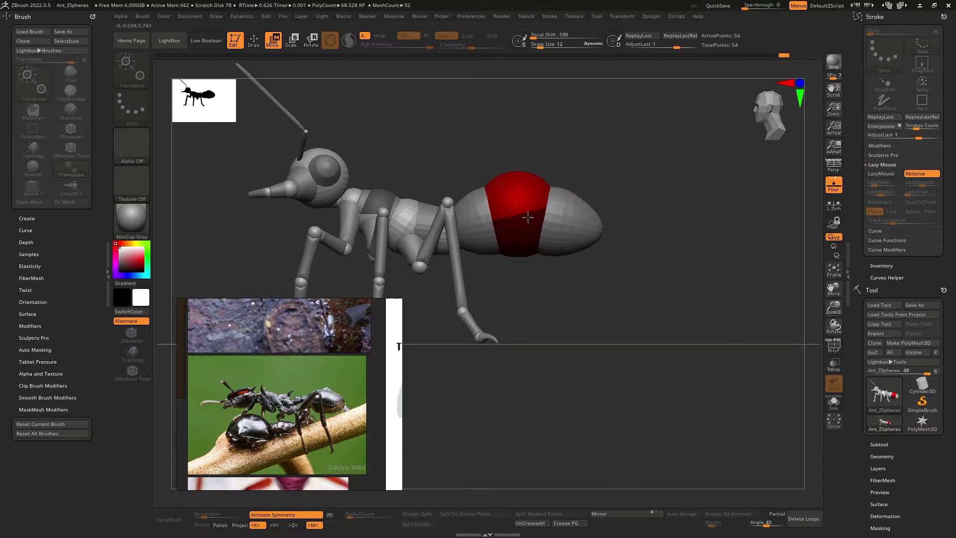
{"action": "left_click", "coordinate": [594, 232]}
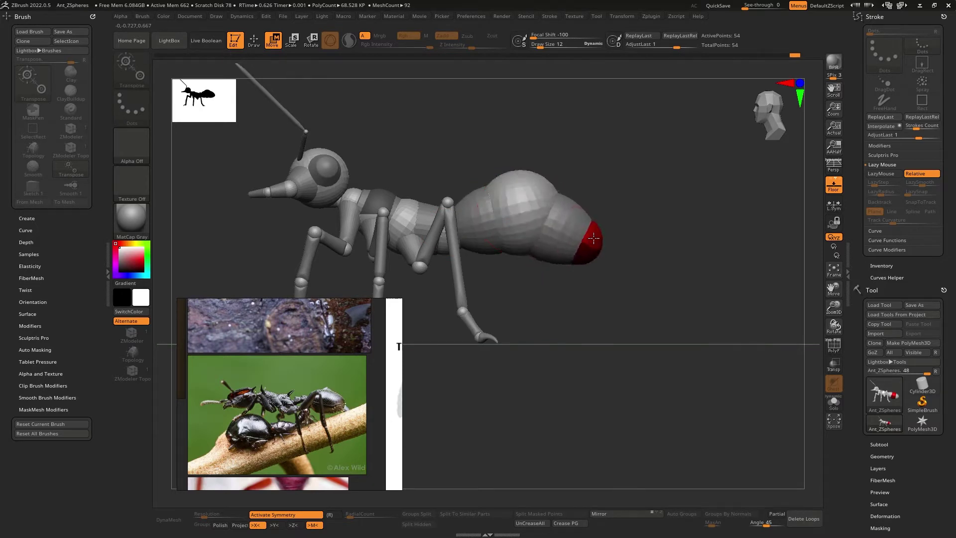
{"action": "left_click", "coordinate": [518, 215]}
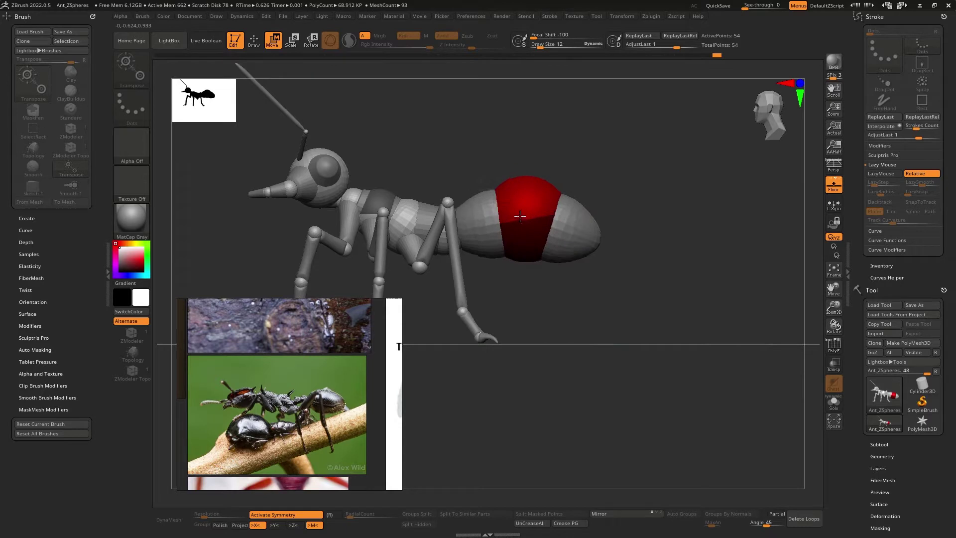
Step: Reposition the hind legs' knee, ankle and foot joints so the legs reach farther back
{"action": "left_click_drag", "start_coordinate": [458, 155], "coordinate": [518, 175]}
{"action": "left_click_drag", "start_coordinate": [637, 169], "coordinate": [478, 219]}
{"action": "right_click_drag", "start_coordinate": [477, 219], "coordinate": [502, 172]}
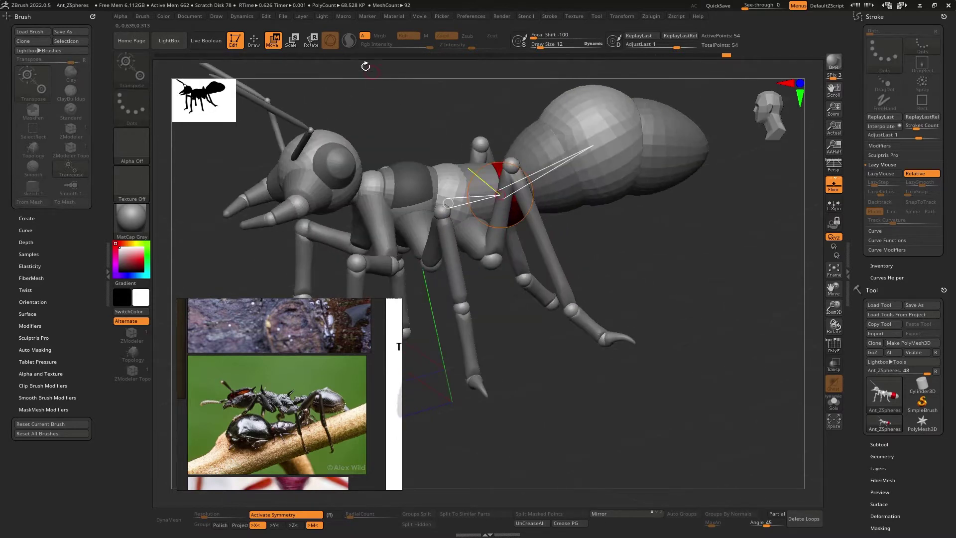
{"action": "left_click", "coordinate": [514, 167]}
{"action": "left_click_drag", "start_coordinate": [571, 309], "coordinate": [602, 293]}
{"action": "mouse_move", "coordinate": [563, 223]}
{"action": "left_mouse_down"}
{"action": "mouse_move", "coordinate": [564, 233]}
{"action": "mouse_move", "coordinate": [557, 230]}
{"action": "left_mouse_up"}
{"action": "left_click_drag", "start_coordinate": [512, 180], "coordinate": [529, 209]}
{"action": "left_click_drag", "start_coordinate": [594, 263], "coordinate": [606, 284]}
{"action": "left_click_drag", "start_coordinate": [557, 235], "coordinate": [562, 179]}
{"action": "right_click_drag", "start_coordinate": [562, 178], "coordinate": [564, 155]}
{"action": "left_click_drag", "start_coordinate": [534, 222], "coordinate": [585, 218]}
{"action": "right_click_drag", "start_coordinate": [415, 203], "coordinate": [463, 213]}
{"action": "left_click_drag", "start_coordinate": [571, 275], "coordinate": [571, 290]}
Step: In the front view, rotate the middle legs outward from the knees and bend their lower segments more upright
{"action": "right_click_drag", "start_coordinate": [534, 237], "coordinate": [459, 259]}
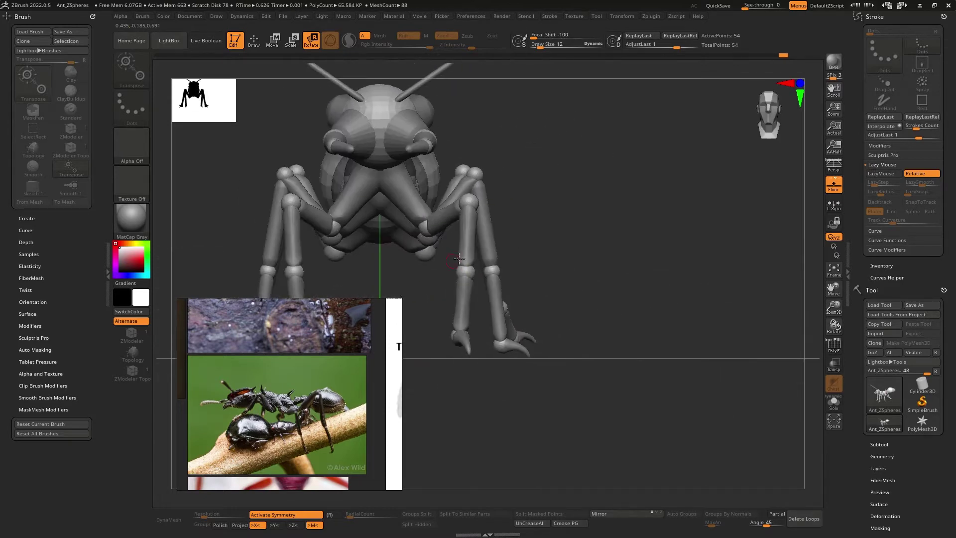
{"action": "left_click_drag", "start_coordinate": [477, 174], "coordinate": [487, 201]}
{"action": "left_click_drag", "start_coordinate": [489, 234], "coordinate": [549, 205]}
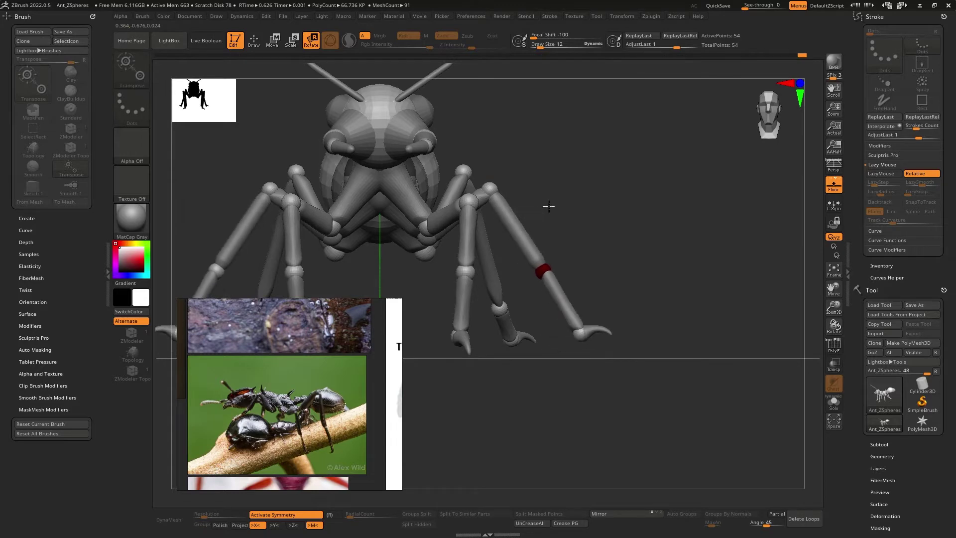
{"action": "left_click_drag", "start_coordinate": [551, 281], "coordinate": [592, 293]}
{"action": "left_click", "coordinate": [550, 305]}
Step: Angle the front legs slightly outward and fine-tune the tilt of the middle legs' lower segments
{"action": "left_click", "coordinate": [515, 268]}
{"action": "left_click_drag", "start_coordinate": [501, 264], "coordinate": [481, 255]}
{"action": "left_click_drag", "start_coordinate": [469, 305], "coordinate": [442, 308]}
{"action": "right_click_drag", "start_coordinate": [527, 282], "coordinate": [581, 279], "text": "alt"}
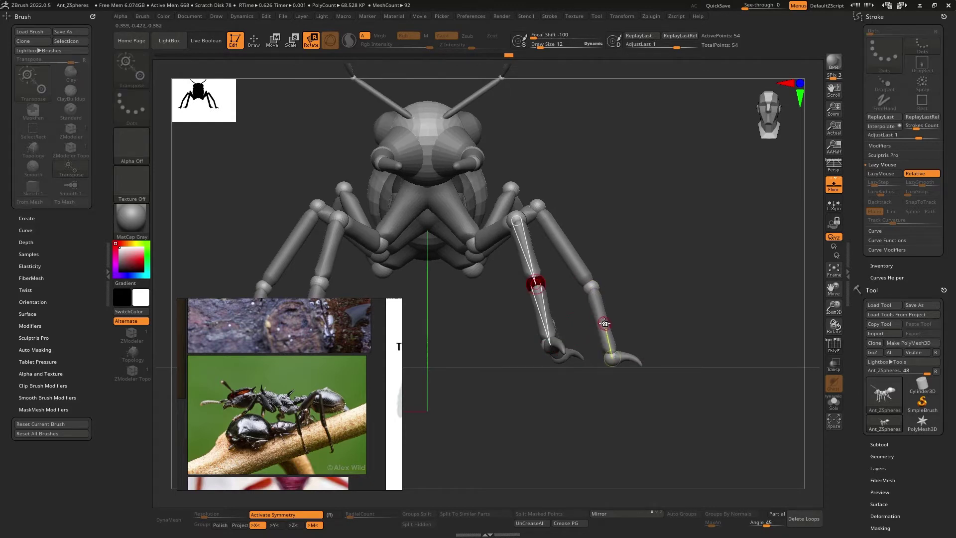
{"action": "left_click", "coordinate": [592, 287]}
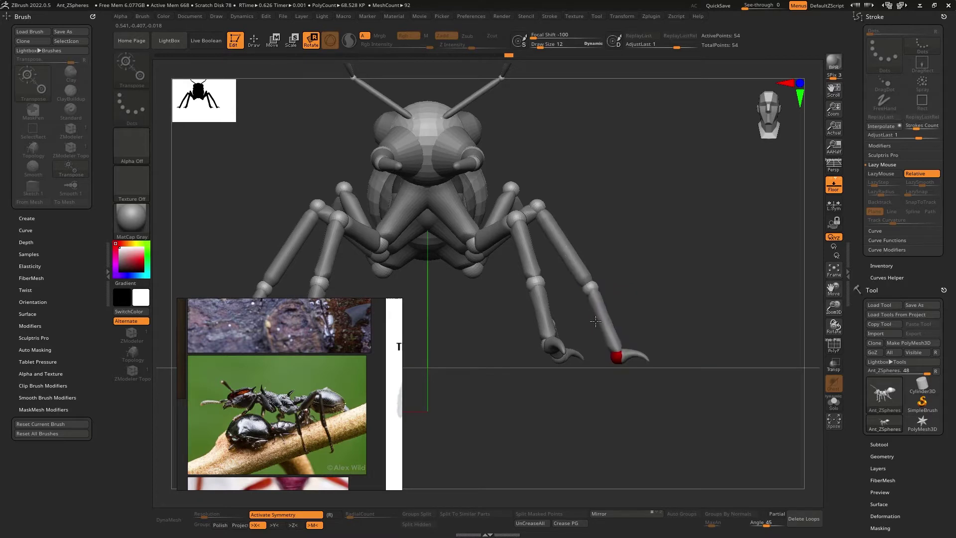
Step: Turn on perspective and examine the ant's leg stance and proportions from several angles
{"action": "left_click_drag", "start_coordinate": [663, 298], "coordinate": [531, 299]}
{"action": "left_click_drag", "start_coordinate": [576, 201], "coordinate": [566, 151]}
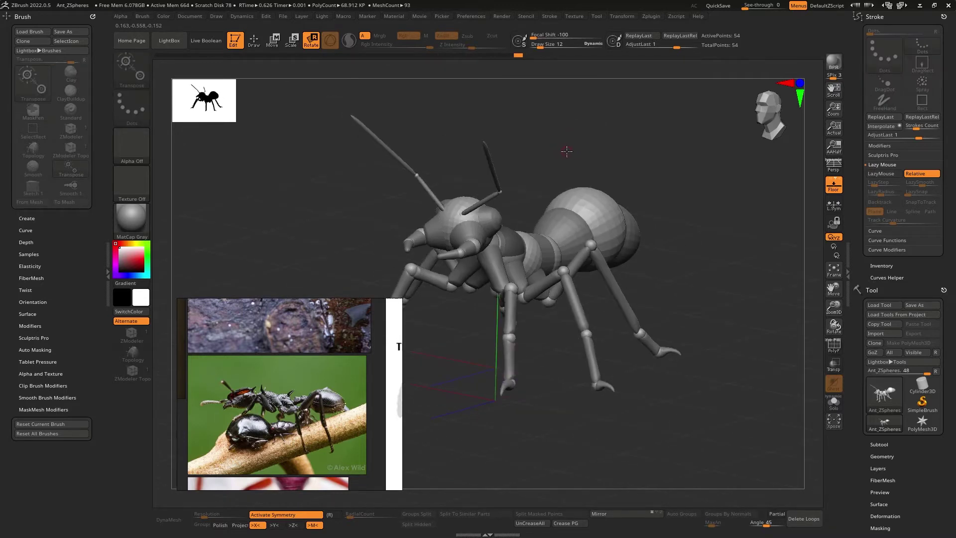
{"action": "left_click", "coordinate": [839, 170]}
{"action": "mouse_move", "coordinate": [674, 166]}
{"action": "left_mouse_down"}
{"action": "mouse_move", "coordinate": [641, 154]}
{"action": "mouse_move", "coordinate": [680, 173]}
{"action": "mouse_move", "coordinate": [672, 169]}
{"action": "left_mouse_up"}
{"action": "right_click_drag", "start_coordinate": [587, 177], "coordinate": [595, 242], "text": "ctrl"}
{"action": "left_click_drag", "start_coordinate": [595, 242], "coordinate": [572, 232]}
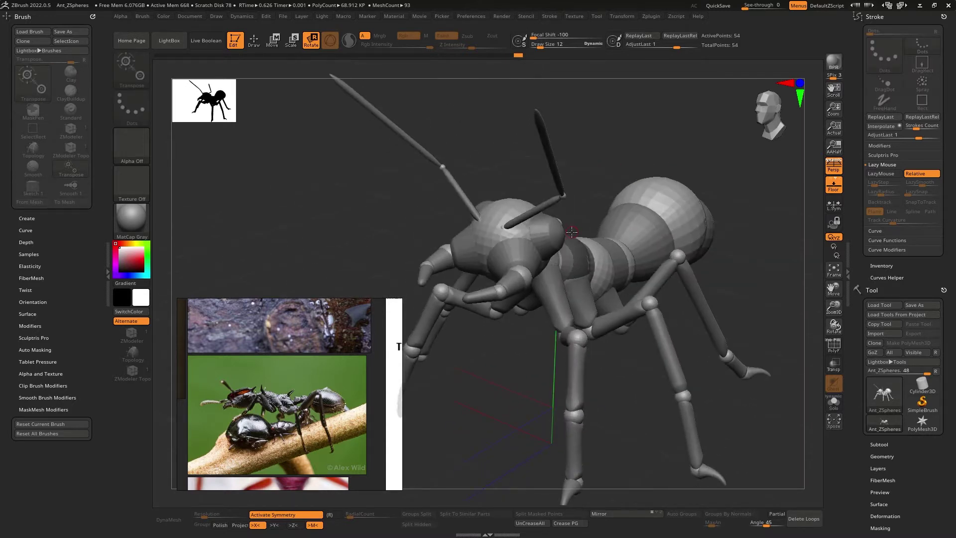
{"action": "right_click_drag", "start_coordinate": [492, 230], "coordinate": [552, 224]}
{"action": "left_click_drag", "start_coordinate": [552, 223], "coordinate": [502, 299]}
{"action": "right_click_drag", "start_coordinate": [493, 311], "coordinate": [532, 221]}
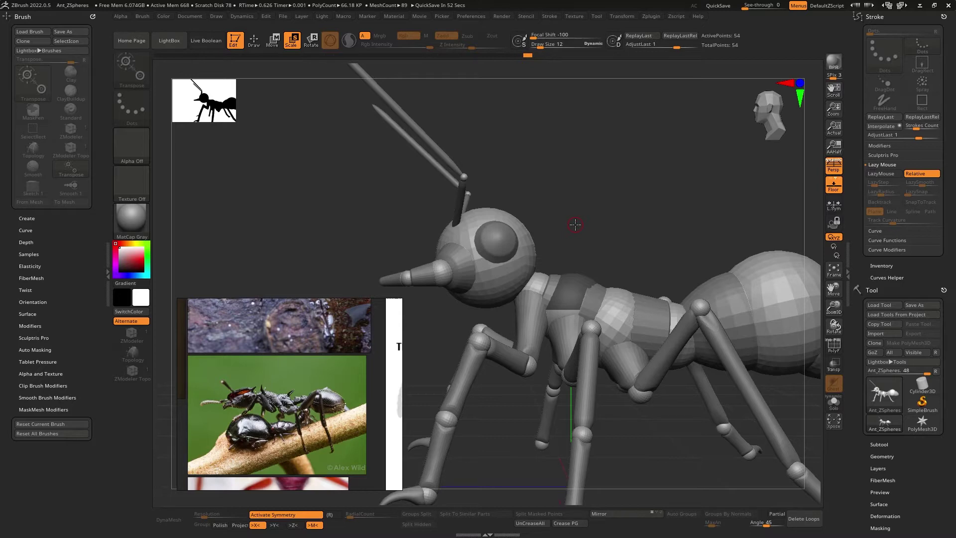
Step: Toggle the adaptive skin preview on and off and examine the ant's body and abdomen from the side
{"action": "key", "text": "a"}
{"action": "key", "text": "a"}
{"action": "key", "text": "space"}
{"action": "left_click_drag", "start_coordinate": [563, 226], "coordinate": [478, 120], "text": "alt"}
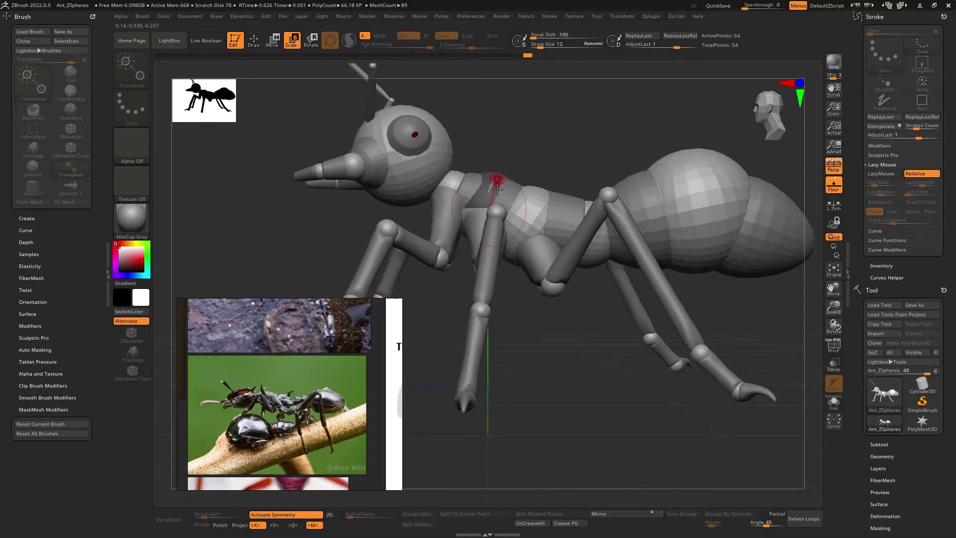
{"action": "right_click_drag", "start_coordinate": [486, 209], "coordinate": [426, 240], "text": "alt"}
{"action": "left_click_drag", "start_coordinate": [427, 241], "coordinate": [386, 363]}
{"action": "mouse_move", "coordinate": [657, 215]}
{"action": "right_mouse_down"}
{"action": "mouse_move", "coordinate": [593, 160]}
{"action": "mouse_move", "coordinate": [529, 219]}
{"action": "mouse_move", "coordinate": [573, 256]}
{"action": "right_mouse_up"}
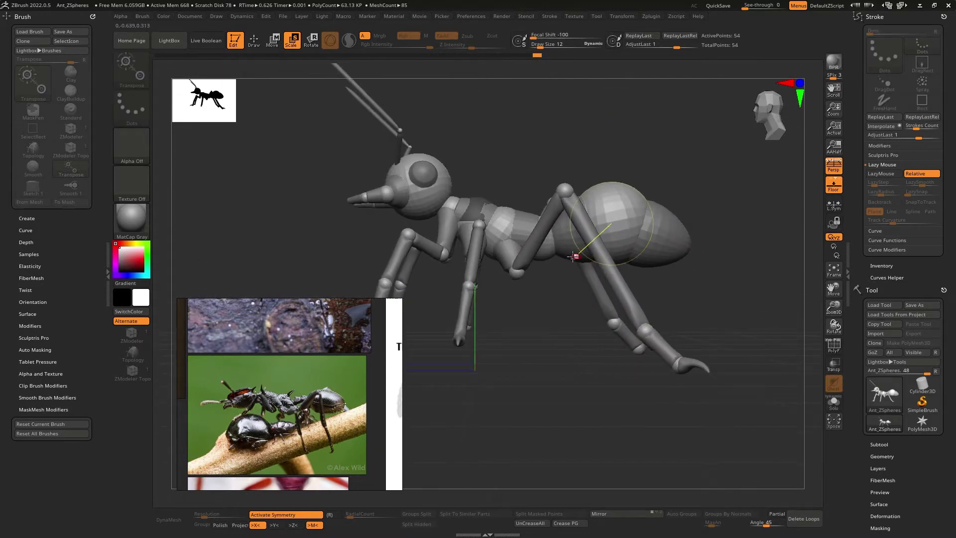
Step: Rotate the middle legs' lower segments inward to bring the feet closer beneath the body
{"action": "right_click_drag", "start_coordinate": [477, 253], "coordinate": [553, 283]}
{"action": "left_click_drag", "start_coordinate": [543, 269], "coordinate": [525, 319]}
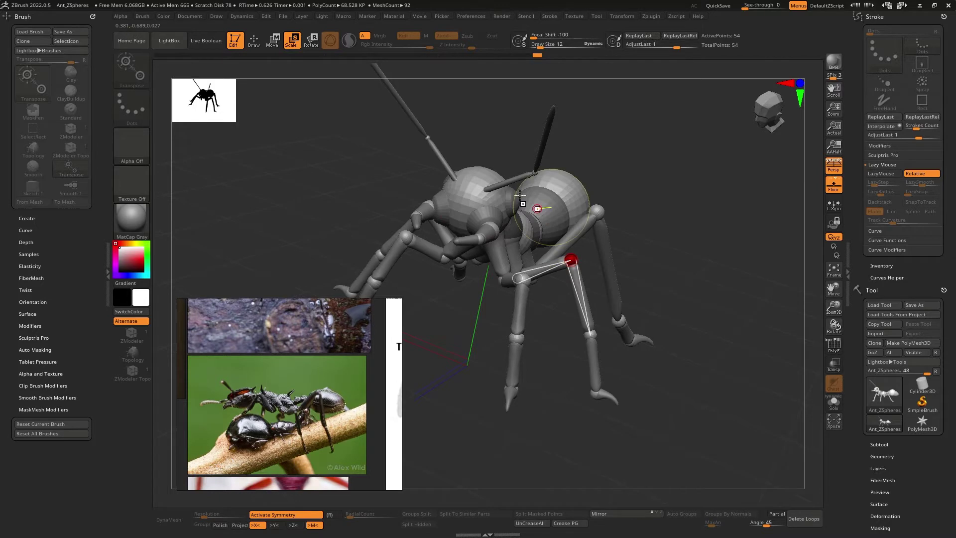
{"action": "left_click_drag", "start_coordinate": [596, 358], "coordinate": [584, 392]}
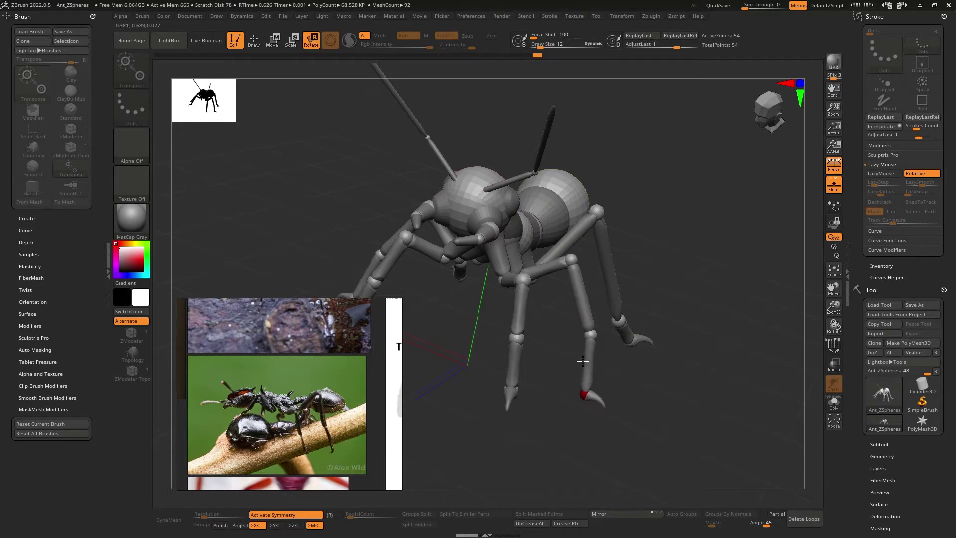
{"action": "right_click_drag", "start_coordinate": [650, 338], "coordinate": [598, 333]}
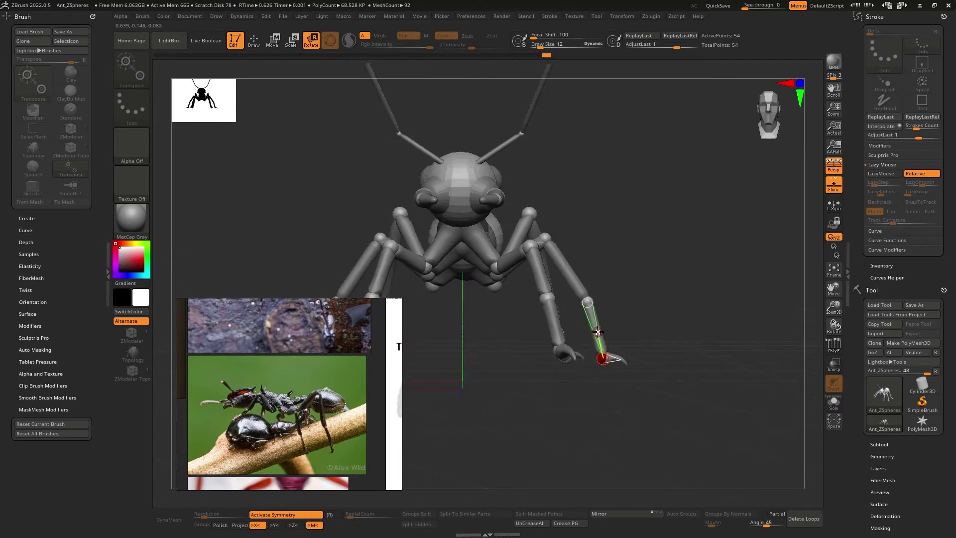
{"action": "right_click_drag", "start_coordinate": [577, 289], "coordinate": [613, 252]}
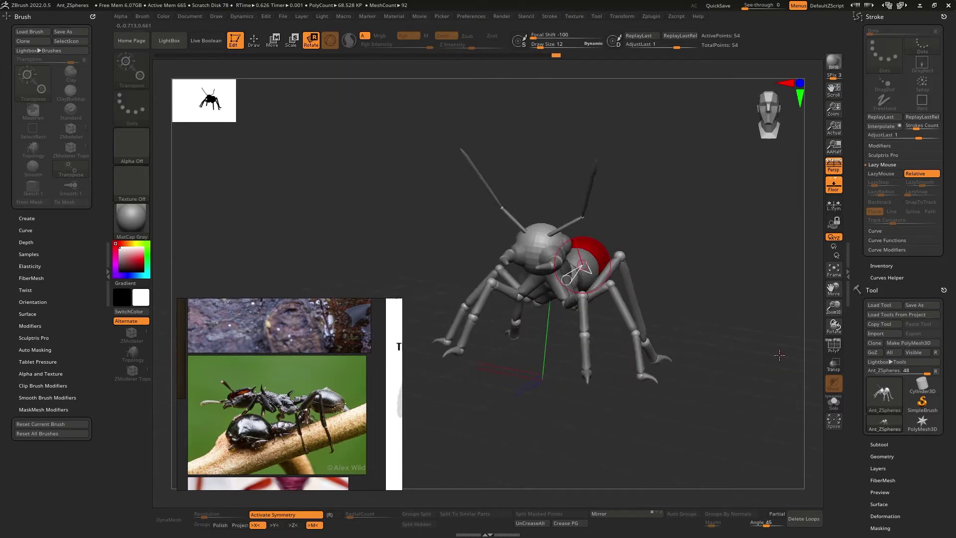
Step: Append a Plane3D mesh to the ant as a new subtool
{"action": "left_click", "coordinate": [880, 444]}
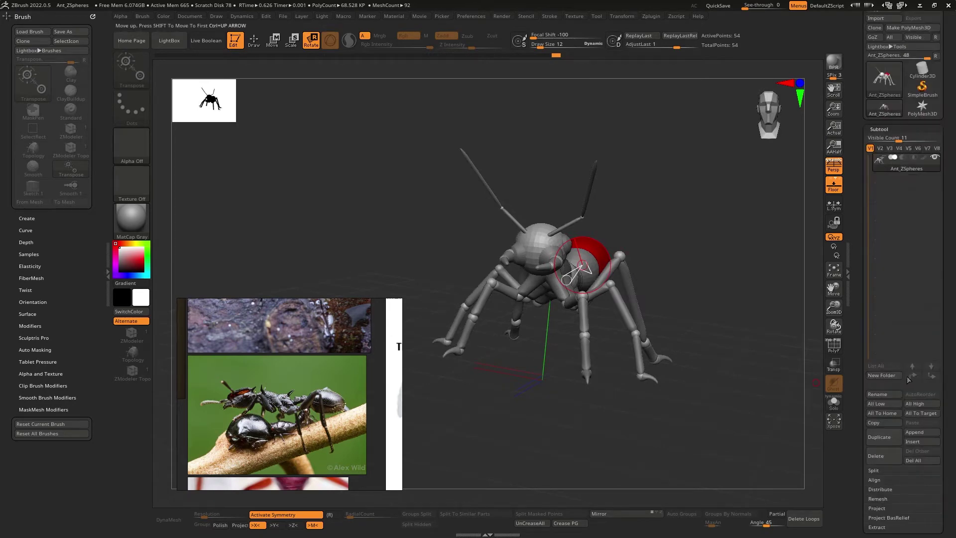
{"action": "left_click", "coordinate": [919, 433]}
{"action": "mouse_move", "coordinate": [724, 371]}
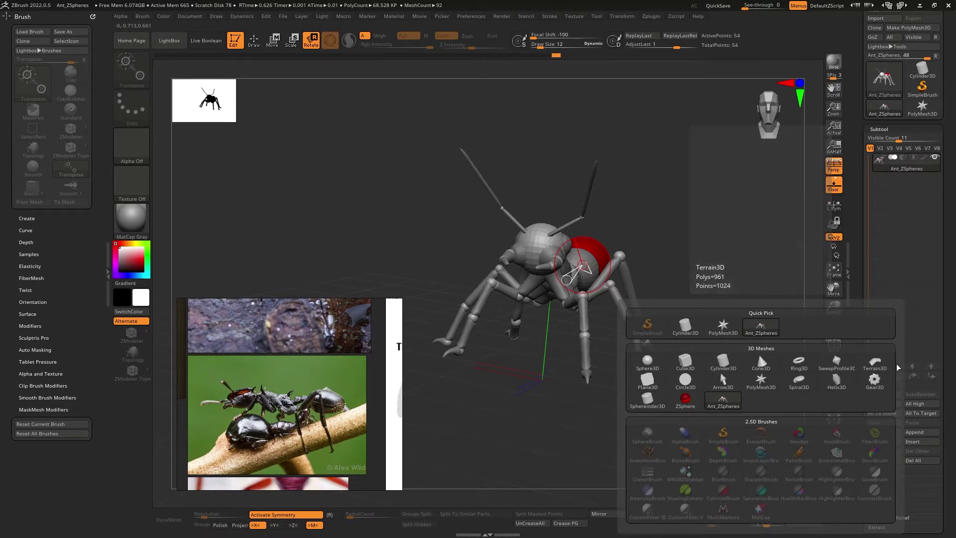
{"action": "mouse_move", "coordinate": [865, 367]}
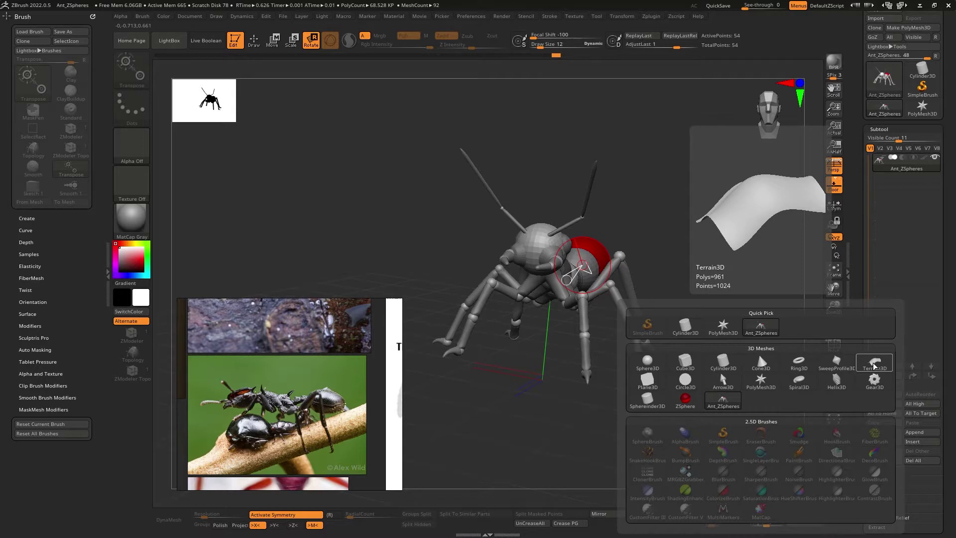
{"action": "mouse_move", "coordinate": [650, 383]}
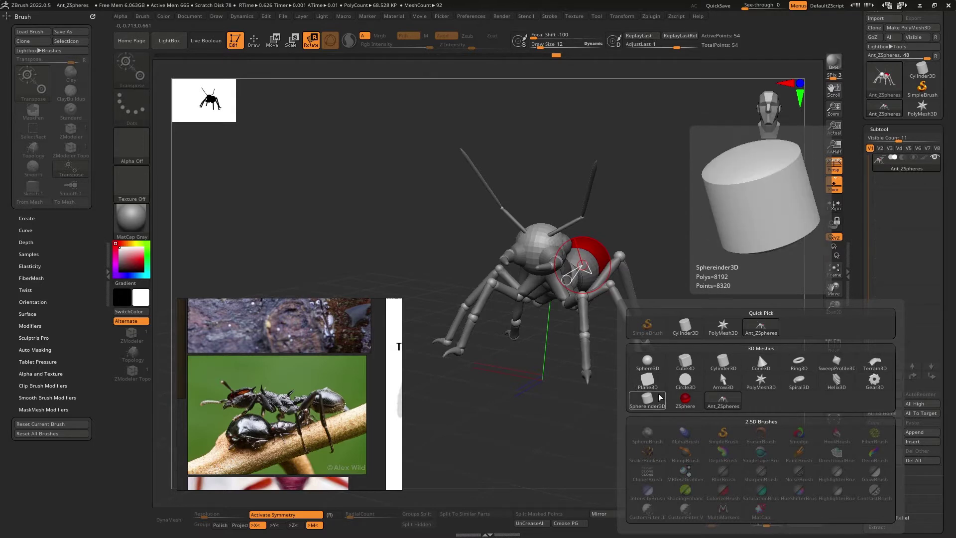
{"action": "left_click", "coordinate": [648, 383]}
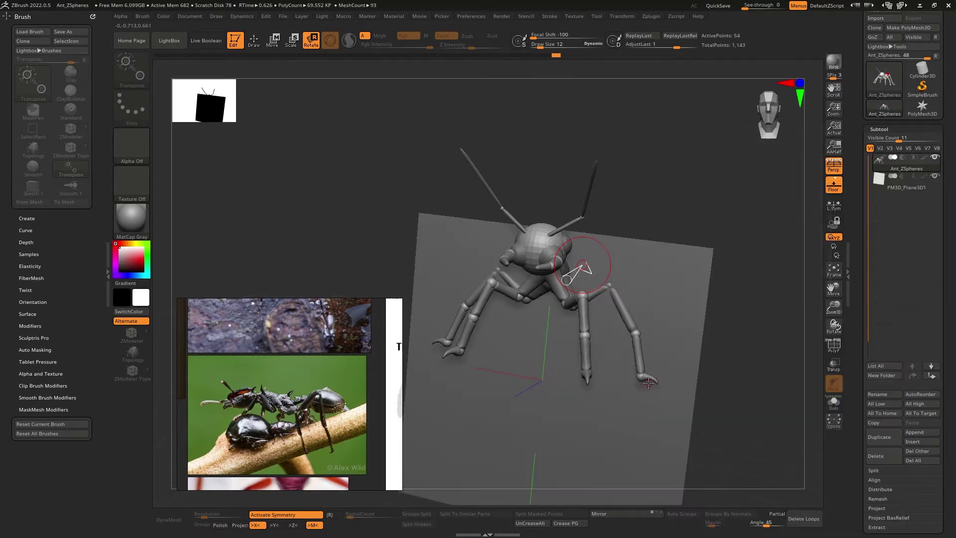
Step: Select the appended plane, lay it flat and position it beneath the ant as a ground surface
{"action": "mouse_move", "coordinate": [693, 352]}
{"action": "left_mouse_down"}
{"action": "mouse_move", "coordinate": [626, 310]}
{"action": "mouse_move", "coordinate": [582, 314]}
{"action": "mouse_move", "coordinate": [592, 312]}
{"action": "left_mouse_up"}
{"action": "key", "text": "q"}
{"action": "key", "text": "w"}
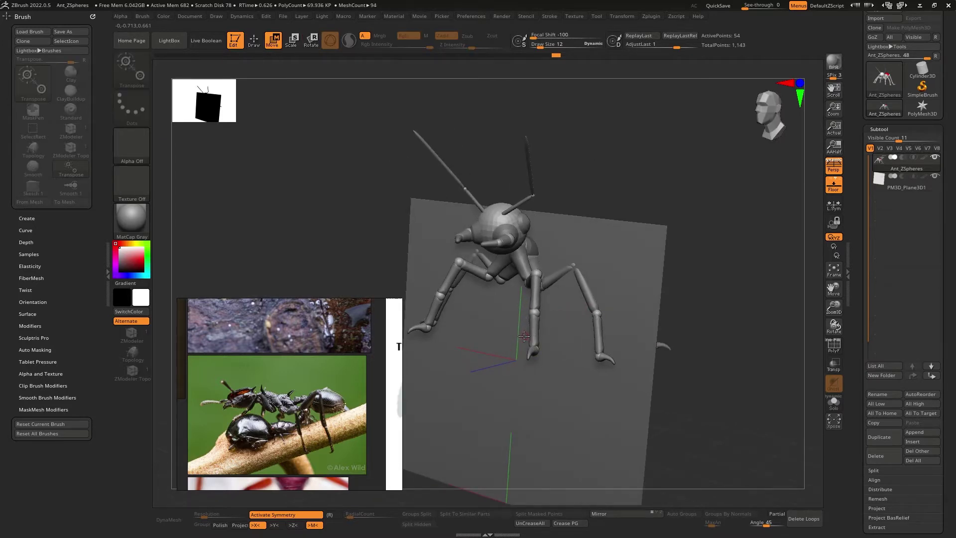
{"action": "key", "text": "q"}
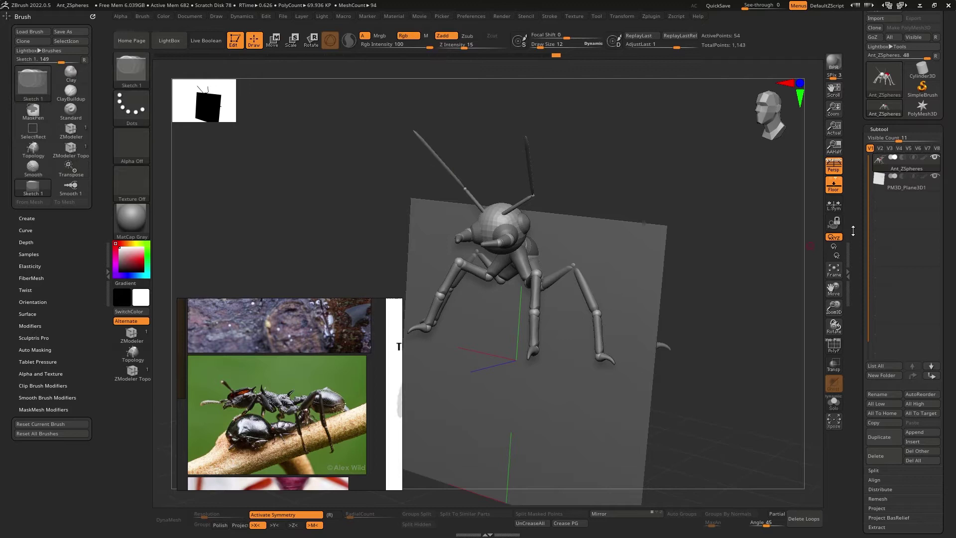
{"action": "left_click", "coordinate": [615, 294], "text": "alt"}
{"action": "key", "text": "w"}
{"action": "left_click_drag", "start_coordinate": [494, 344], "coordinate": [571, 263]}
{"action": "right_click_drag", "start_coordinate": [606, 259], "coordinate": [638, 322]}
{"action": "left_click_drag", "start_coordinate": [578, 311], "coordinate": [640, 271]}
{"action": "key", "text": "q"}
{"action": "mouse_move", "coordinate": [584, 315]}
{"action": "right_mouse_down"}
{"action": "mouse_move", "coordinate": [643, 284]}
{"action": "mouse_move", "coordinate": [668, 243]}
{"action": "mouse_move", "coordinate": [604, 292]}
{"action": "mouse_move", "coordinate": [653, 283]}
{"action": "mouse_move", "coordinate": [648, 314]}
{"action": "mouse_move", "coordinate": [584, 298]}
{"action": "mouse_move", "coordinate": [561, 321]}
{"action": "mouse_move", "coordinate": [491, 273]}
{"action": "mouse_move", "coordinate": [513, 273]}
{"action": "right_mouse_up"}
Step: Reselect the Ant_ZSpheres subtool and rotate its leg segments from the side so the feet meet the ground plane
{"action": "left_click", "coordinate": [837, 170]}
{"action": "right_click_drag", "start_coordinate": [639, 266], "coordinate": [686, 240], "text": "alt"}
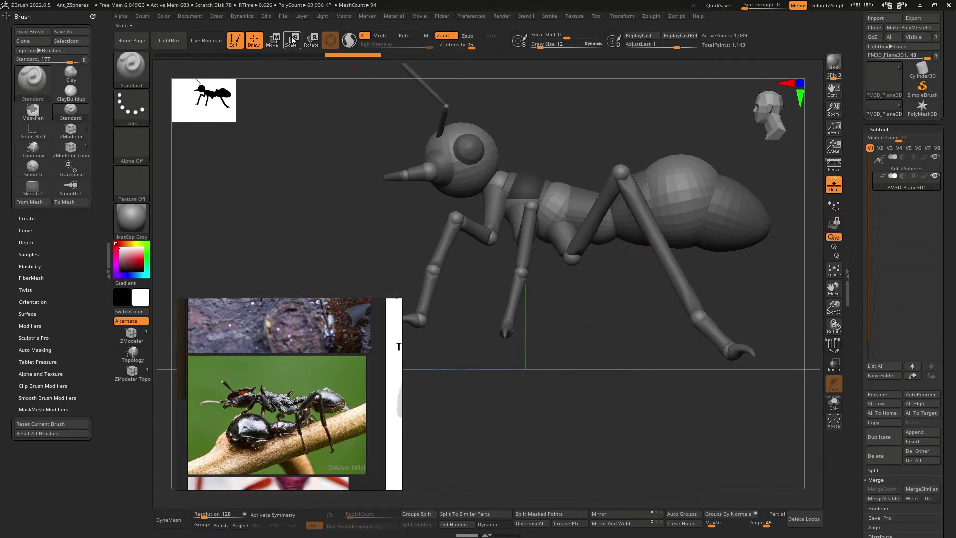
{"action": "left_click", "coordinate": [311, 40]}
{"action": "key", "text": "q"}
{"action": "left_click", "coordinate": [907, 169]}
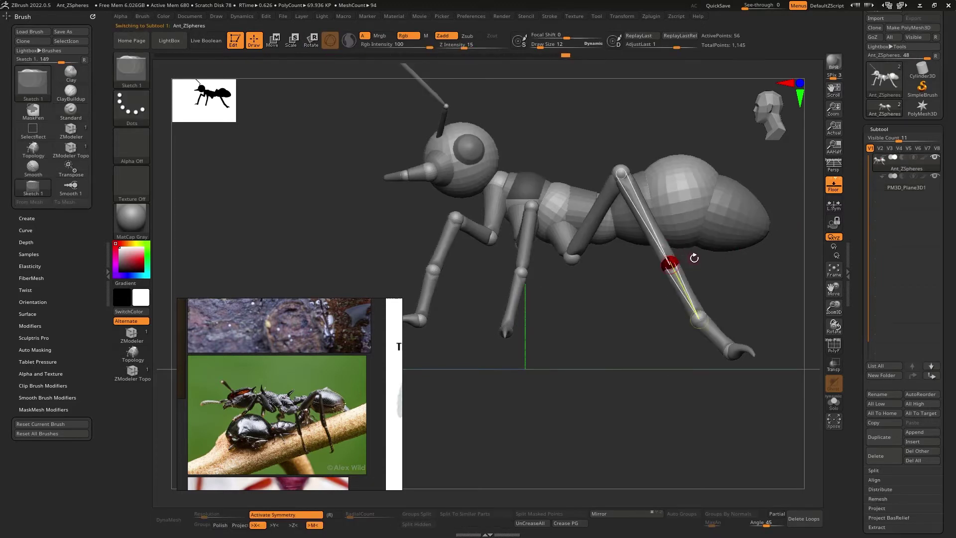
{"action": "left_click", "coordinate": [312, 41]}
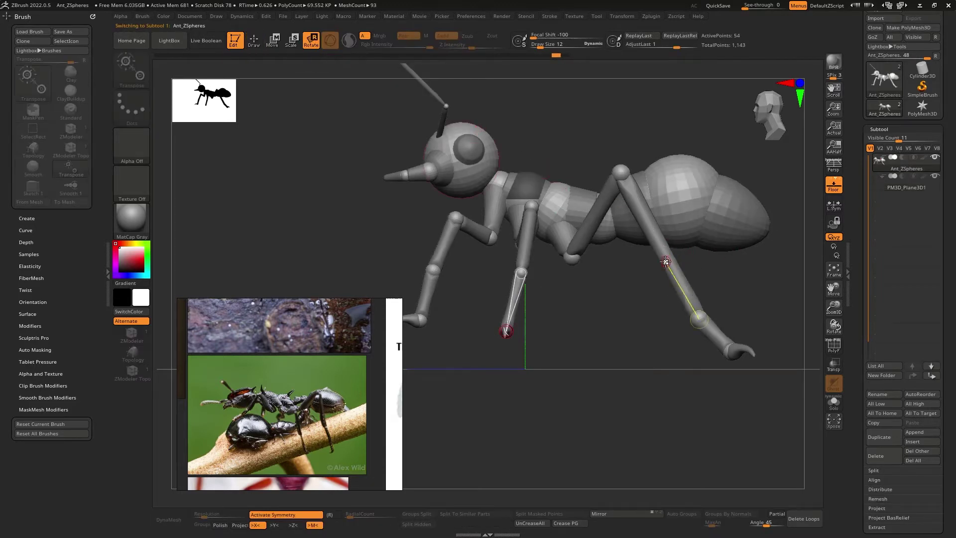
{"action": "left_click_drag", "start_coordinate": [665, 261], "coordinate": [687, 248]}
{"action": "mouse_move", "coordinate": [524, 239]}
{"action": "left_mouse_down"}
{"action": "mouse_move", "coordinate": [471, 236]}
{"action": "mouse_move", "coordinate": [441, 252]}
{"action": "left_mouse_up"}
{"action": "left_click_drag", "start_coordinate": [455, 259], "coordinate": [590, 240]}
{"action": "right_click_drag", "start_coordinate": [589, 239], "coordinate": [569, 325]}
{"action": "left_click", "coordinate": [828, 173]}
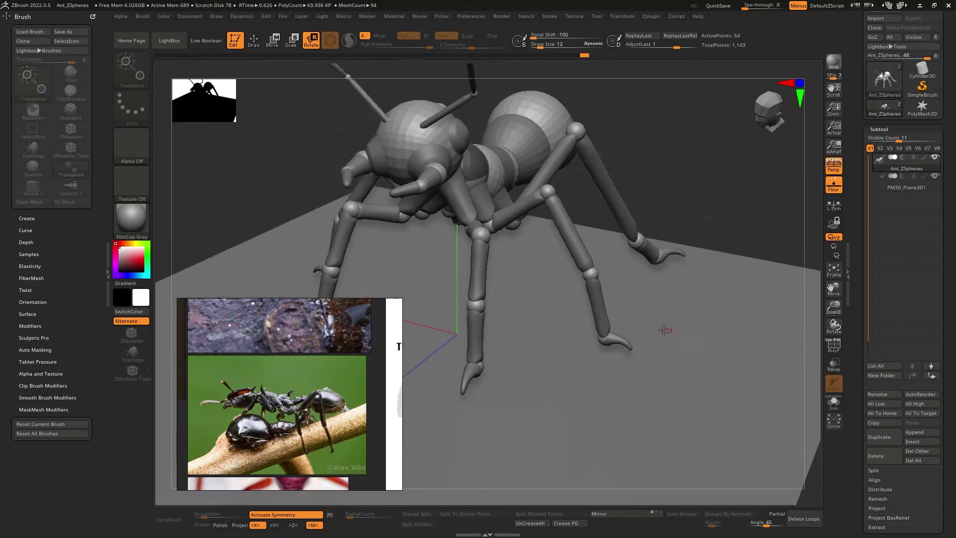
Step: Select the plane subtool in Draw mode, set the draw size to about 135 and display its polyframe
{"action": "left_click", "coordinate": [663, 330], "text": "alt"}
{"action": "right_click_drag", "start_coordinate": [677, 323], "coordinate": [692, 273], "text": "alt"}
{"action": "key", "text": "q"}
{"action": "right_click_drag", "start_coordinate": [666, 333], "coordinate": [644, 326], "text": "alt"}
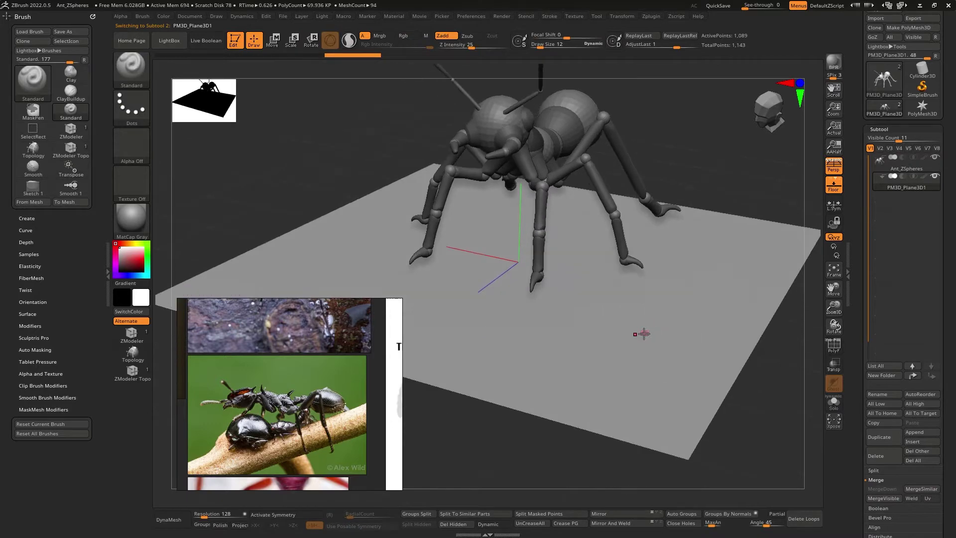
{"action": "key", "text": "space"}
{"action": "left_click_drag", "start_coordinate": [643, 333], "coordinate": [658, 333]}
{"action": "left_click", "coordinate": [836, 349]}
{"action": "right_click_drag", "start_coordinate": [693, 327], "coordinate": [590, 318]}
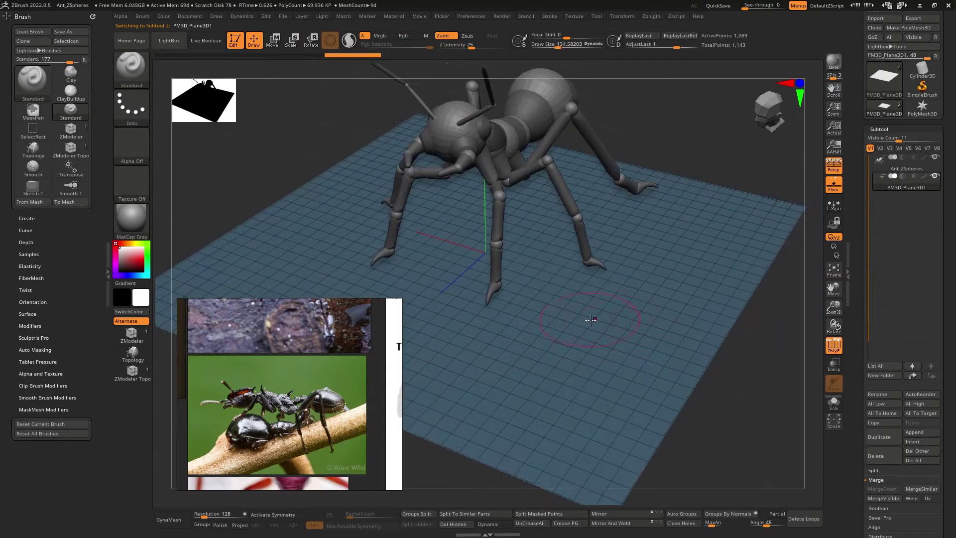
Step: Sculpt uneven mounds on the plane around the ant's feet with the ClayBuildup brush
{"action": "key", "text": "b"}
{"action": "key", "text": "c"}
{"action": "key", "text": "b"}
{"action": "mouse_move", "coordinate": [580, 259]}
{"action": "left_mouse_down"}
{"action": "mouse_move", "coordinate": [543, 294]}
{"action": "mouse_move", "coordinate": [457, 300]}
{"action": "left_mouse_up"}
{"action": "mouse_move", "coordinate": [366, 264]}
{"action": "left_mouse_down"}
{"action": "mouse_move", "coordinate": [428, 272]}
{"action": "mouse_move", "coordinate": [519, 203]}
{"action": "left_mouse_up"}
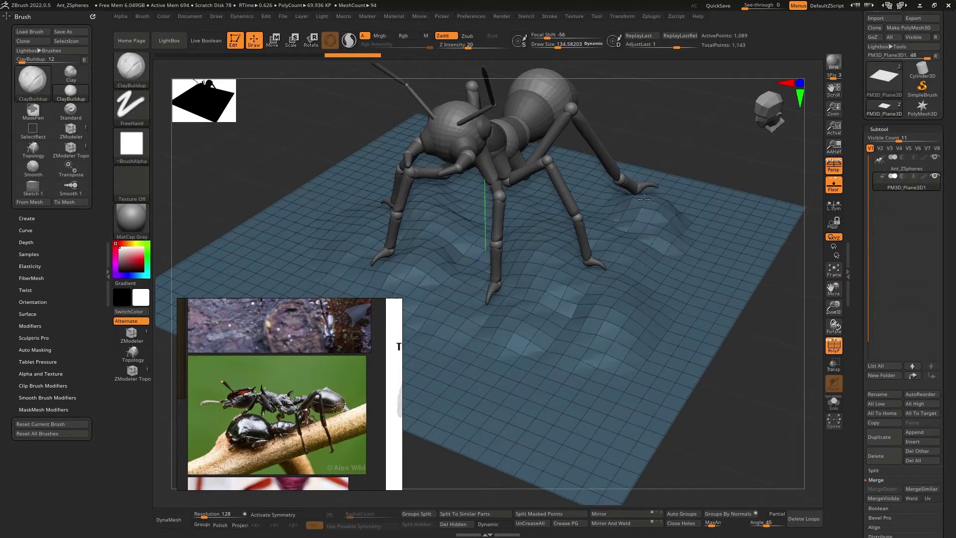
{"action": "left_click_drag", "start_coordinate": [459, 209], "coordinate": [473, 239]}
{"action": "right_click_drag", "start_coordinate": [478, 239], "coordinate": [624, 273]}
{"action": "mouse_move", "coordinate": [708, 165]}
{"action": "left_mouse_down"}
{"action": "mouse_move", "coordinate": [727, 149]}
{"action": "mouse_move", "coordinate": [703, 132]}
{"action": "left_mouse_up"}
Step: Build up more clay ridges along the plane's outer areas and around the far side of the ant
{"action": "mouse_move", "coordinate": [668, 215]}
{"action": "right_mouse_down"}
{"action": "mouse_move", "coordinate": [588, 197]}
{"action": "mouse_move", "coordinate": [573, 211]}
{"action": "mouse_move", "coordinate": [521, 191]}
{"action": "mouse_move", "coordinate": [500, 164]}
{"action": "mouse_move", "coordinate": [496, 190]}
{"action": "mouse_move", "coordinate": [503, 164]}
{"action": "mouse_move", "coordinate": [465, 212]}
{"action": "right_mouse_up"}
{"action": "right_click_drag", "start_coordinate": [541, 266], "coordinate": [490, 230]}
{"action": "mouse_move", "coordinate": [489, 229]}
{"action": "left_mouse_down"}
{"action": "mouse_move", "coordinate": [423, 219]}
{"action": "mouse_move", "coordinate": [399, 249]}
{"action": "mouse_move", "coordinate": [548, 319]}
{"action": "mouse_move", "coordinate": [645, 394]}
{"action": "left_mouse_up"}
{"action": "right_click_drag", "start_coordinate": [648, 393], "coordinate": [534, 349], "text": "alt"}
{"action": "mouse_move", "coordinate": [456, 287]}
{"action": "left_mouse_down"}
{"action": "mouse_move", "coordinate": [588, 304]}
{"action": "mouse_move", "coordinate": [558, 360]}
{"action": "mouse_move", "coordinate": [620, 371]}
{"action": "mouse_move", "coordinate": [630, 316]}
{"action": "left_mouse_up"}
{"action": "right_click_drag", "start_coordinate": [633, 292], "coordinate": [518, 348], "text": "alt"}
{"action": "mouse_move", "coordinate": [534, 348]}
{"action": "left_mouse_down"}
{"action": "mouse_move", "coordinate": [608, 284]}
{"action": "mouse_move", "coordinate": [592, 204]}
{"action": "left_mouse_up"}
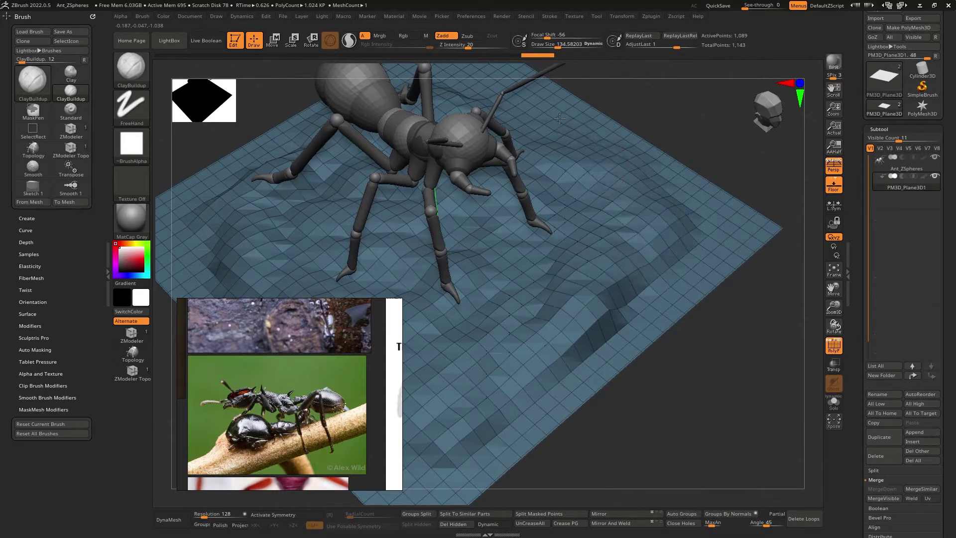
{"action": "right_click_drag", "start_coordinate": [586, 149], "coordinate": [590, 227]}
{"action": "left_click_drag", "start_coordinate": [580, 222], "coordinate": [500, 136]}
{"action": "right_click_drag", "start_coordinate": [540, 132], "coordinate": [571, 231], "text": "alt"}
{"action": "mouse_move", "coordinate": [573, 224]}
{"action": "left_mouse_down"}
{"action": "mouse_move", "coordinate": [560, 193]}
{"action": "mouse_move", "coordinate": [506, 158]}
{"action": "left_mouse_up"}
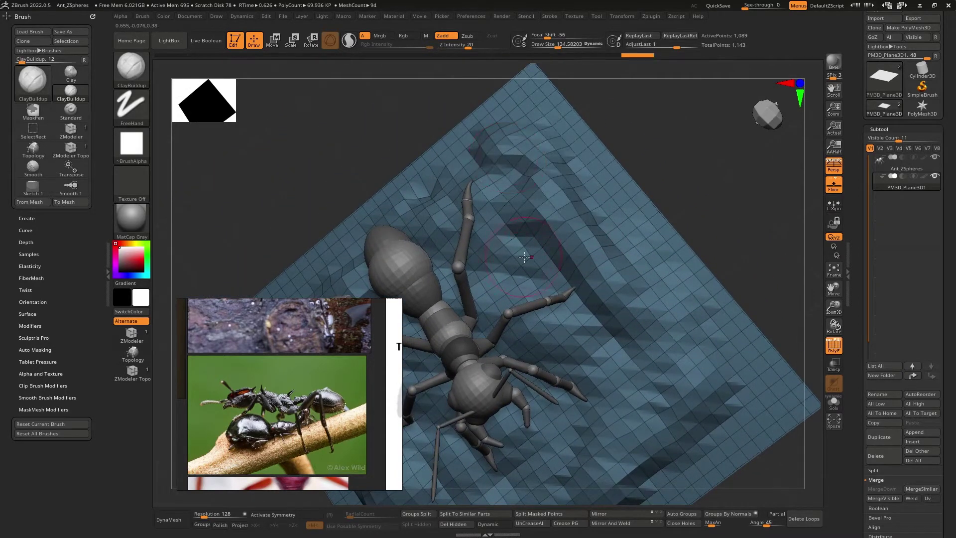
{"action": "left_click_drag", "start_coordinate": [554, 249], "coordinate": [513, 271]}
{"action": "mouse_move", "coordinate": [513, 271]}
{"action": "right_mouse_down"}
{"action": "mouse_move", "coordinate": [563, 220]}
{"action": "mouse_move", "coordinate": [567, 239]}
{"action": "right_mouse_up"}
Step: Hide the polyframe and smooth the sculpted bumps and ridges across the ground plane
{"action": "key", "text": "shift+f"}
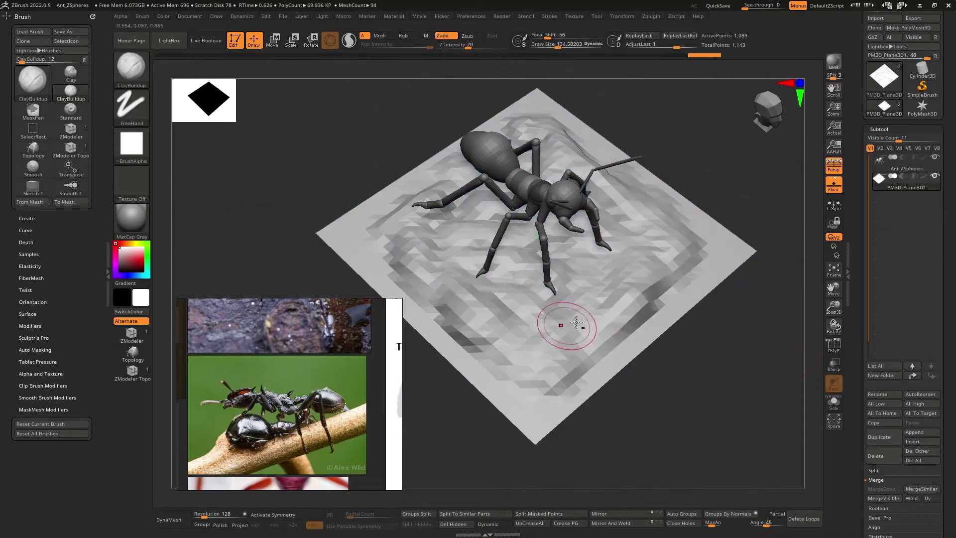
{"action": "mouse_move", "coordinate": [640, 272]}
{"action": "left_mouse_down", "text": "shift"}
{"action": "mouse_move", "coordinate": [546, 335]}
{"action": "mouse_move", "coordinate": [463, 319]}
{"action": "mouse_move", "coordinate": [406, 262]}
{"action": "mouse_move", "coordinate": [572, 272]}
{"action": "left_mouse_up", "text": "shift"}
{"action": "mouse_move", "coordinate": [504, 173]}
{"action": "left_mouse_down", "text": "shift"}
{"action": "mouse_move", "coordinate": [549, 145]}
{"action": "mouse_move", "coordinate": [678, 255]}
{"action": "left_mouse_up", "text": "shift"}
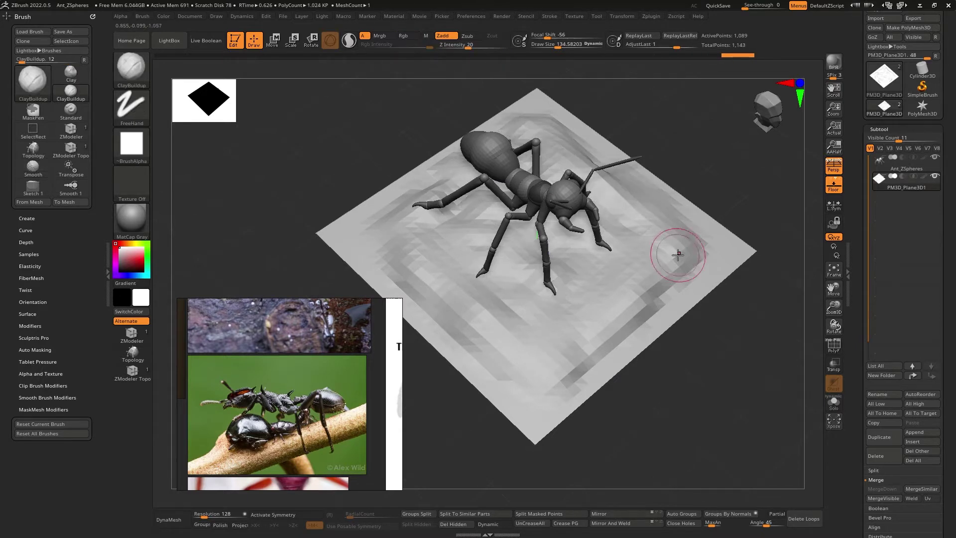
{"action": "mouse_move", "coordinate": [706, 304]}
{"action": "left_mouse_down", "text": "shift"}
{"action": "mouse_move", "coordinate": [642, 323]}
{"action": "mouse_move", "coordinate": [658, 300]}
{"action": "mouse_move", "coordinate": [582, 354]}
{"action": "mouse_move", "coordinate": [569, 382]}
{"action": "mouse_move", "coordinate": [583, 377]}
{"action": "left_mouse_up", "text": "shift"}
Step: Reshape the ground with the Move brush at a draw size of about 412 so the terrain meets the ant's feet
{"action": "mouse_move", "coordinate": [595, 386]}
{"action": "right_mouse_down"}
{"action": "mouse_move", "coordinate": [602, 329]}
{"action": "mouse_move", "coordinate": [614, 332]}
{"action": "right_mouse_up"}
{"action": "key", "text": "b"}
{"action": "key", "text": "m"}
{"action": "key", "text": "v"}
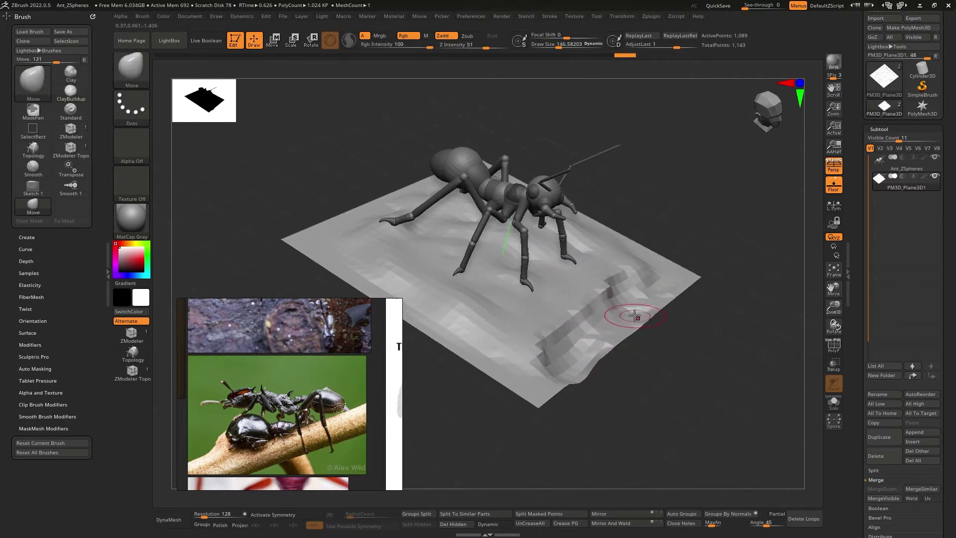
{"action": "key", "text": "space"}
{"action": "left_click_drag", "start_coordinate": [633, 310], "coordinate": [571, 387]}
{"action": "right_click_drag", "start_coordinate": [619, 247], "coordinate": [568, 286]}
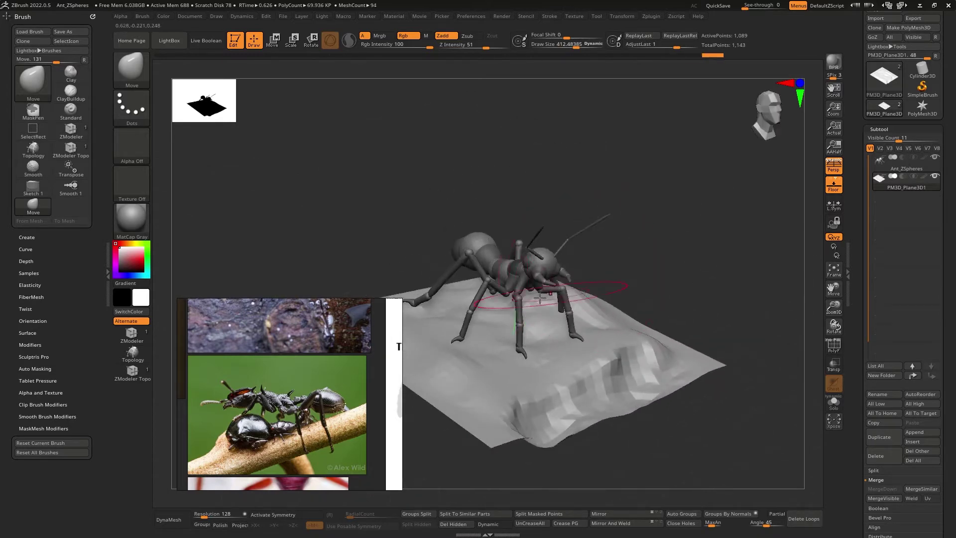
{"action": "right_click_drag", "start_coordinate": [478, 294], "coordinate": [641, 306]}
{"action": "right_click_drag", "start_coordinate": [509, 308], "coordinate": [531, 323]}
{"action": "right_click_drag", "start_coordinate": [525, 229], "coordinate": [621, 281]}
{"action": "mouse_move", "coordinate": [593, 294]}
{"action": "right_mouse_down"}
{"action": "mouse_move", "coordinate": [581, 331]}
{"action": "mouse_move", "coordinate": [619, 309]}
{"action": "right_mouse_up"}
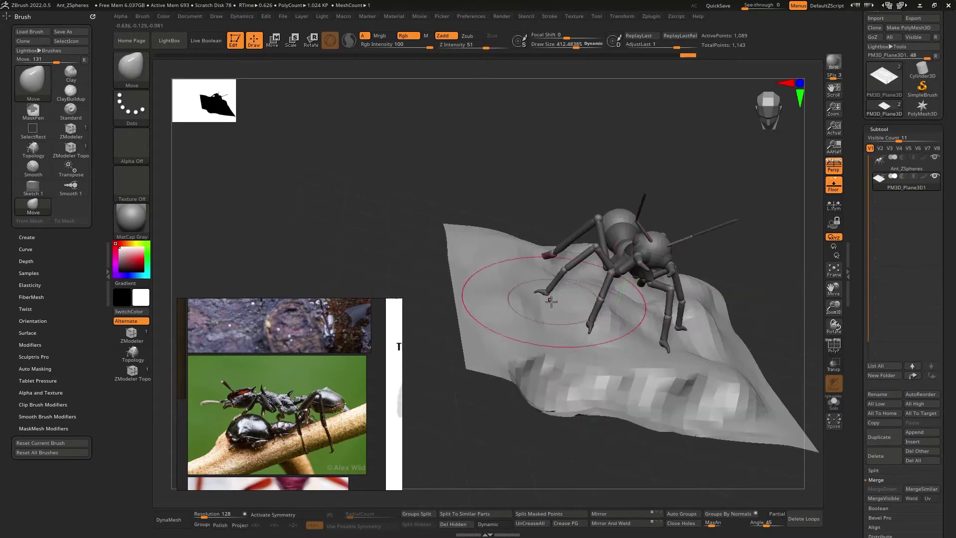
{"action": "mouse_move", "coordinate": [593, 338]}
{"action": "right_mouse_down"}
{"action": "mouse_move", "coordinate": [532, 249]}
{"action": "mouse_move", "coordinate": [555, 289]}
{"action": "mouse_move", "coordinate": [648, 282]}
{"action": "right_mouse_up"}
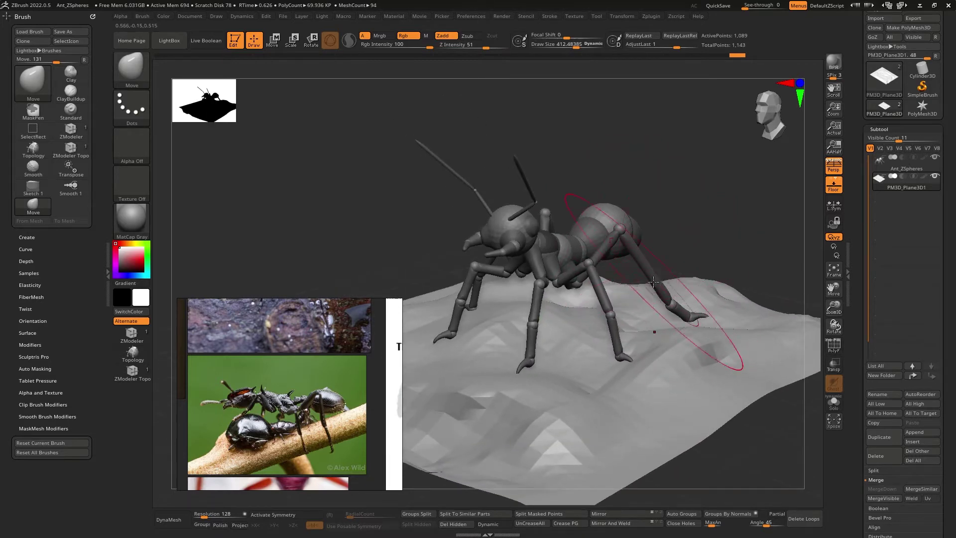
Step: Reduce the draw size to about 140 and reselect the Ant_ZSpheres subtool
{"action": "key", "text": "space"}
{"action": "left_click_drag", "start_coordinate": [653, 284], "coordinate": [632, 284]}
{"action": "mouse_move", "coordinate": [650, 254]}
{"action": "right_mouse_down"}
{"action": "mouse_move", "coordinate": [638, 274]}
{"action": "mouse_move", "coordinate": [622, 248]}
{"action": "mouse_move", "coordinate": [622, 220]}
{"action": "right_mouse_up"}
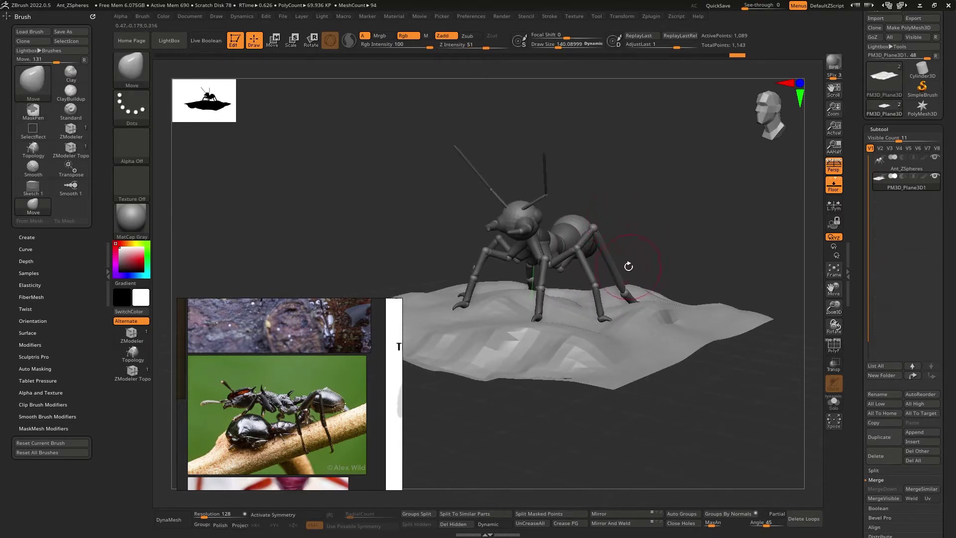
{"action": "right_click_drag", "start_coordinate": [683, 208], "coordinate": [673, 218]}
{"action": "key", "text": "Up"}
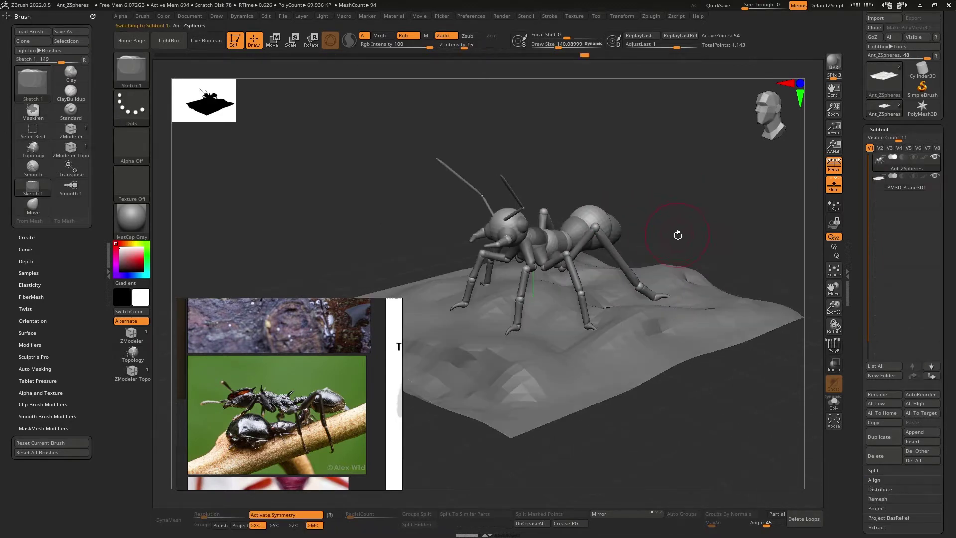
{"action": "right_click_drag", "start_coordinate": [666, 196], "coordinate": [676, 205]}
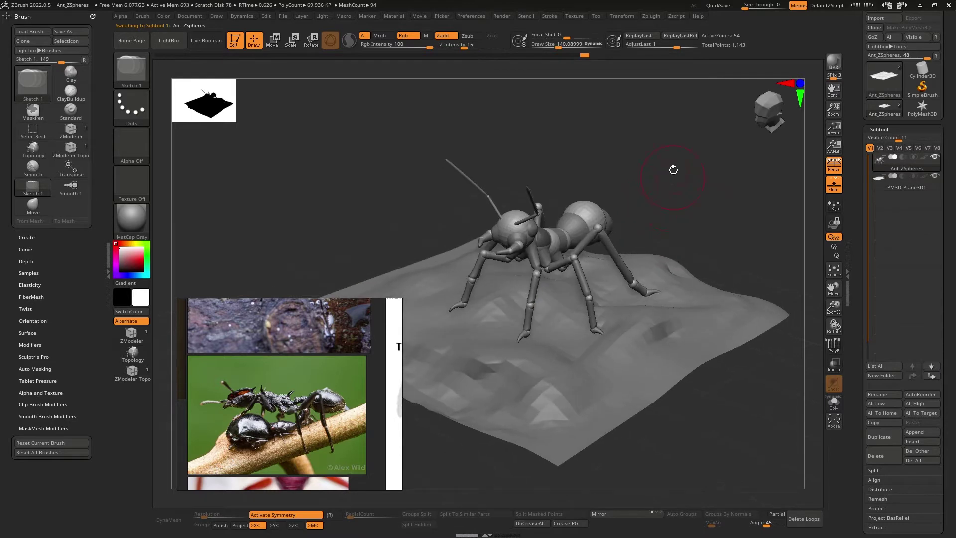
Step: Preview the ant's adaptive skin, display its polyframe and return to the ZSpheres
{"action": "key", "text": "a"}
{"action": "mouse_move", "coordinate": [707, 169]}
{"action": "right_mouse_down"}
{"action": "mouse_move", "coordinate": [677, 169]}
{"action": "mouse_move", "coordinate": [696, 175]}
{"action": "right_mouse_up"}
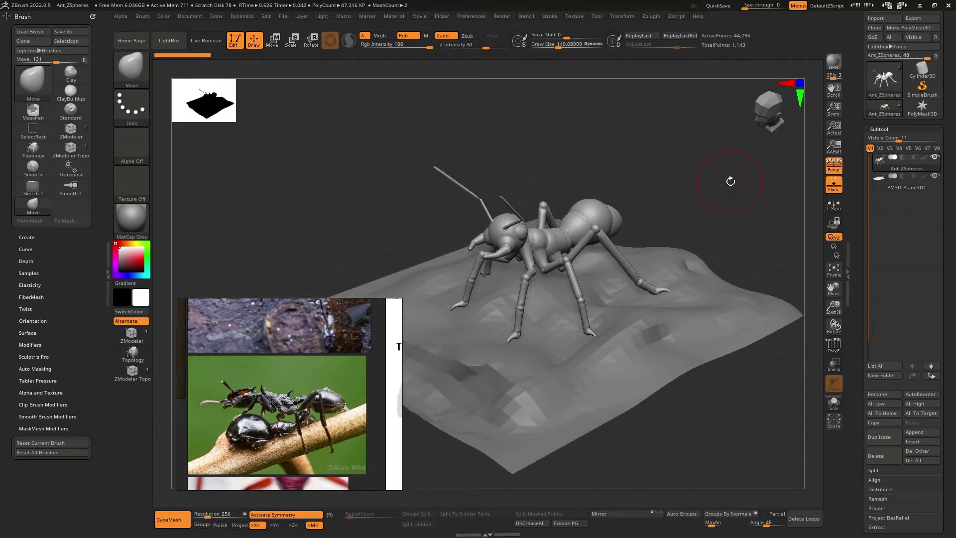
{"action": "left_click", "coordinate": [835, 347]}
{"action": "mouse_move", "coordinate": [706, 180]}
{"action": "right_mouse_down"}
{"action": "mouse_move", "coordinate": [698, 190]}
{"action": "mouse_move", "coordinate": [728, 184]}
{"action": "mouse_move", "coordinate": [717, 178]}
{"action": "right_mouse_up"}
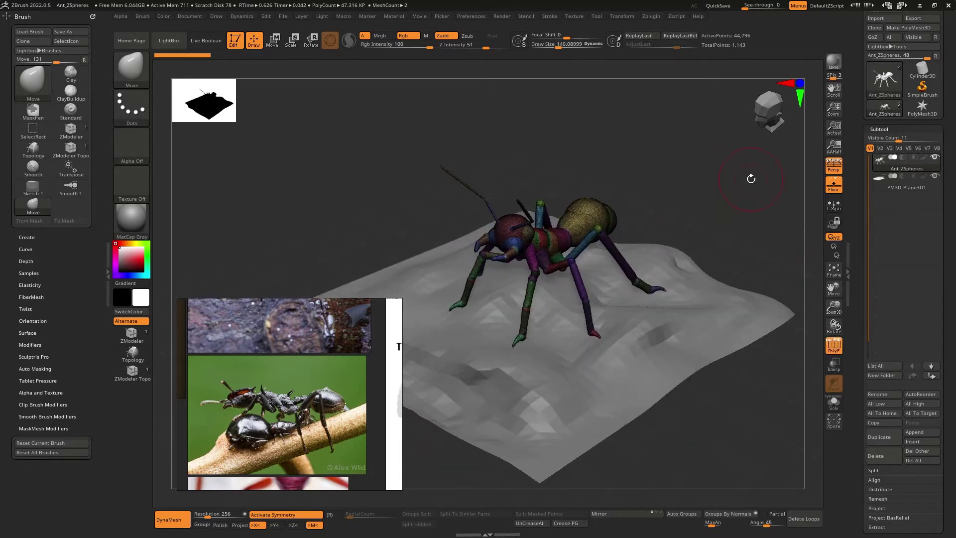
{"action": "key", "text": "a"}
{"action": "mouse_move", "coordinate": [608, 254]}
{"action": "right_mouse_down"}
{"action": "mouse_move", "coordinate": [602, 224]}
{"action": "mouse_move", "coordinate": [593, 266]}
{"action": "mouse_move", "coordinate": [605, 231]}
{"action": "mouse_move", "coordinate": [561, 234]}
{"action": "mouse_move", "coordinate": [686, 240]}
{"action": "right_mouse_up"}
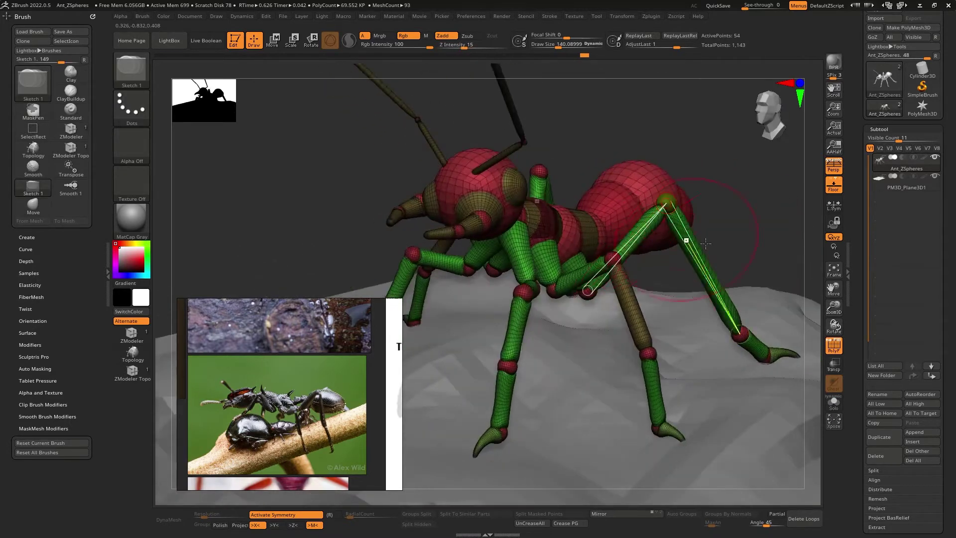
Step: Expand the Adaptive Skin settings and save the tool as Ant_V2_0001.ztl in the ZTool folder
{"action": "scroll", "coordinate": [895, 305], "scroll_direction": "down", "scroll_amount": 10}
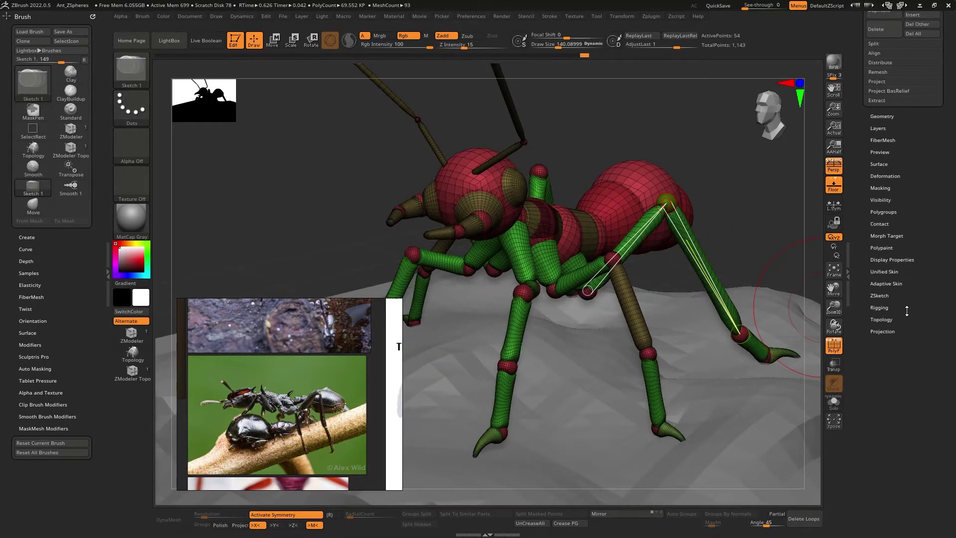
{"action": "left_click", "coordinate": [887, 283]}
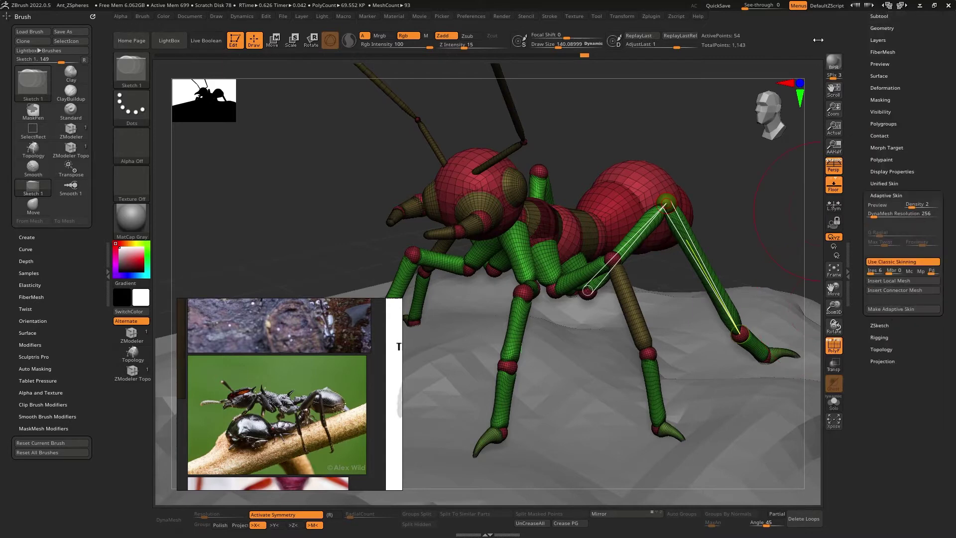
{"action": "scroll", "coordinate": [891, 99], "scroll_direction": "up", "scroll_amount": 5}
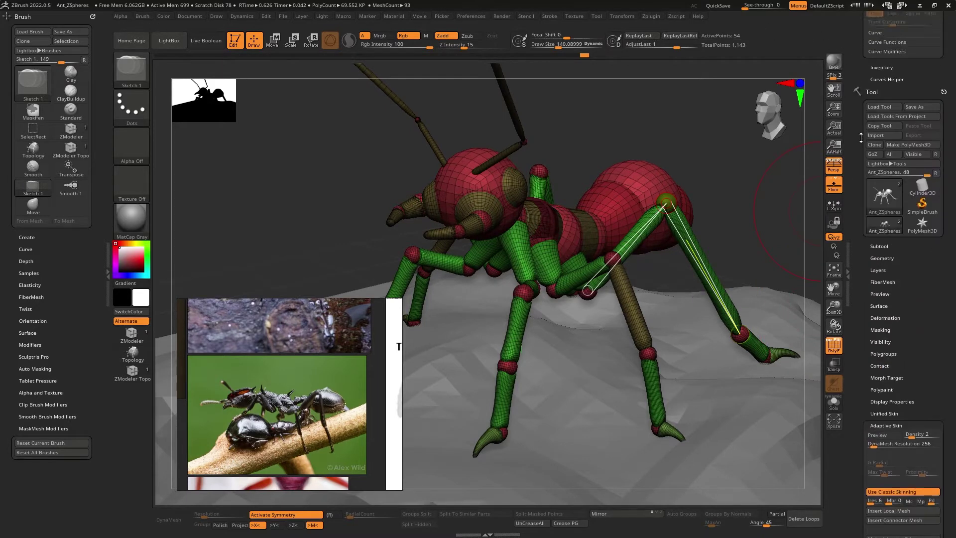
{"action": "left_click", "coordinate": [922, 88]}
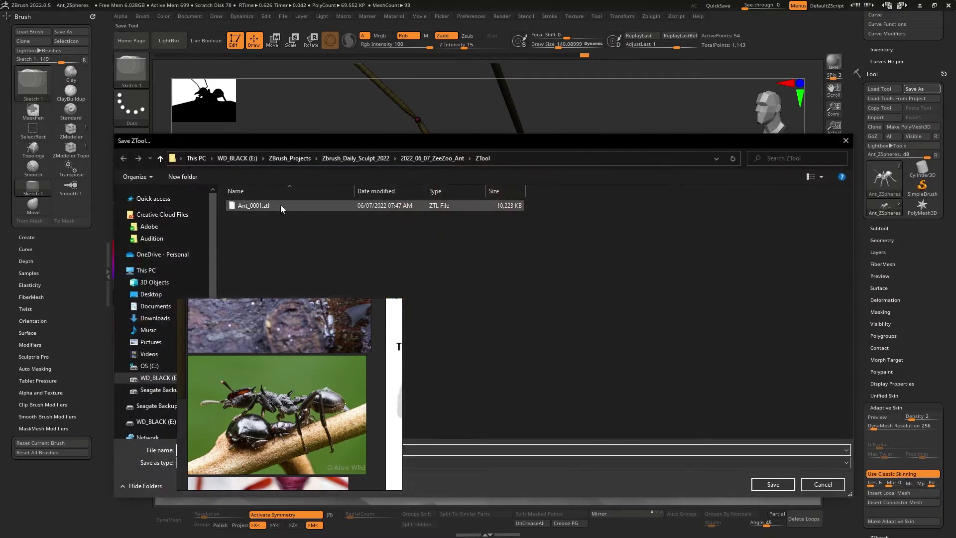
{"action": "left_click_drag", "start_coordinate": [254, 377], "coordinate": [584, 238]}
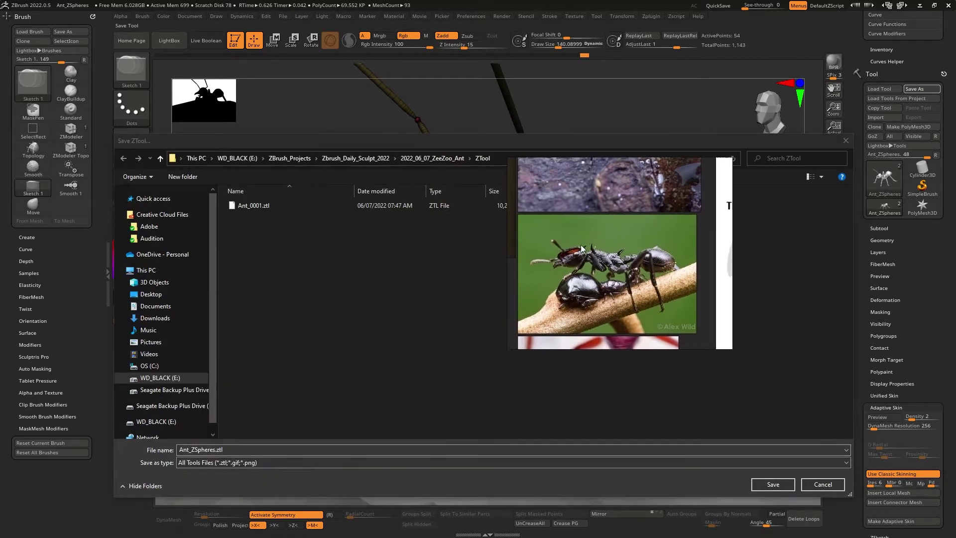
{"action": "left_click", "coordinate": [273, 444]}
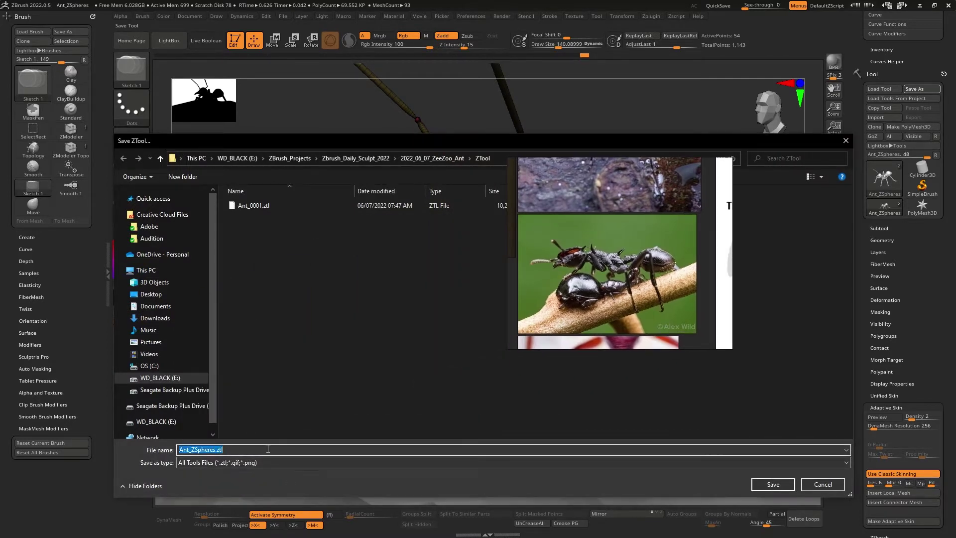
{"action": "left_click", "coordinate": [244, 205]}
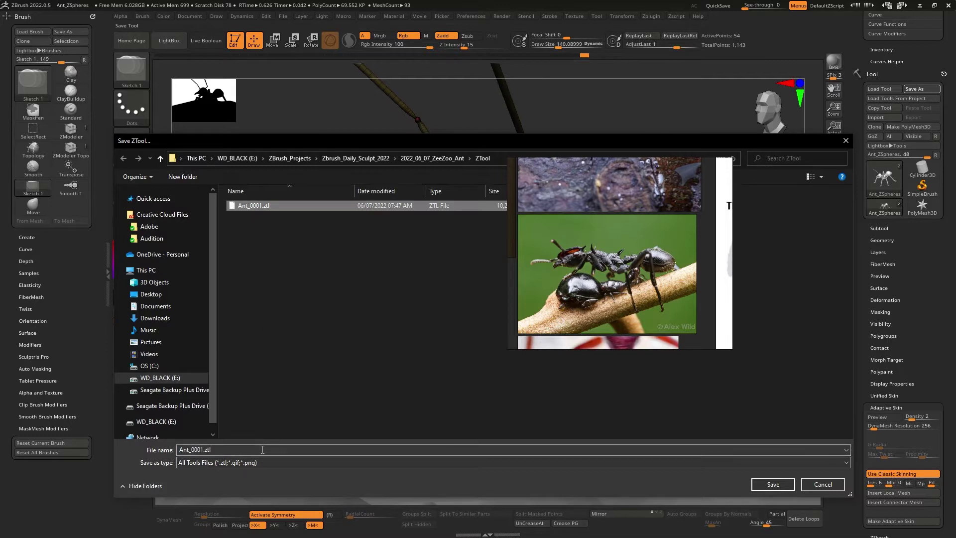
{"action": "double_click", "coordinate": [193, 451]}
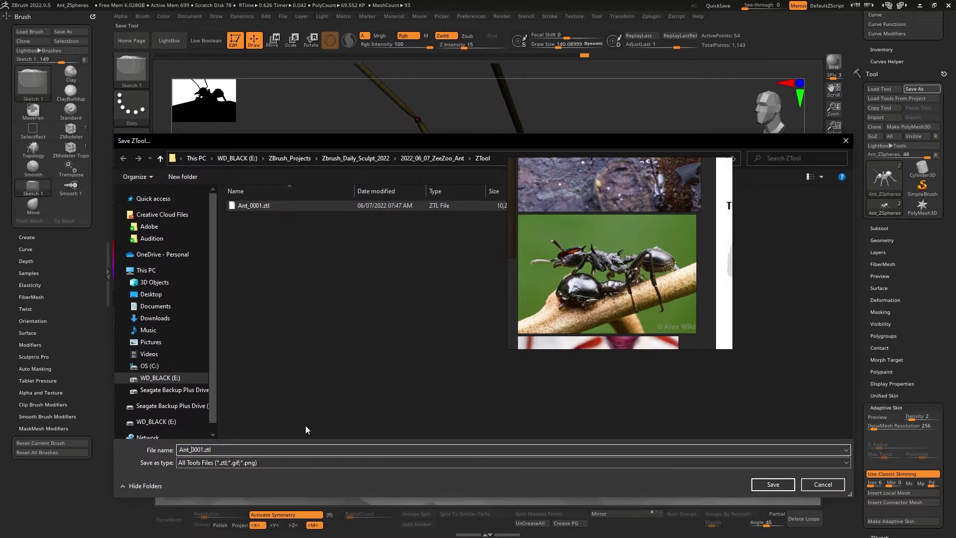
{"action": "type", "text": "V2"}
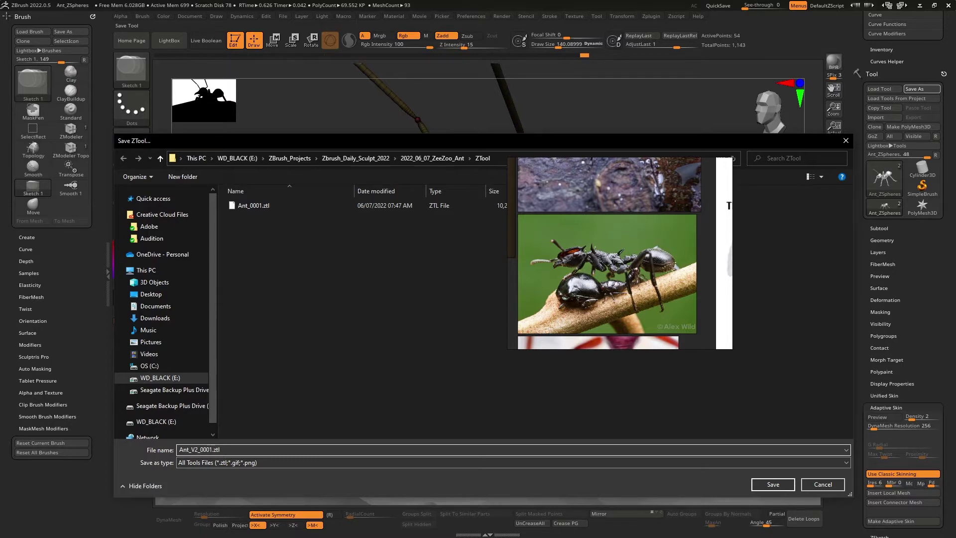
{"action": "key", "text": "Return"}
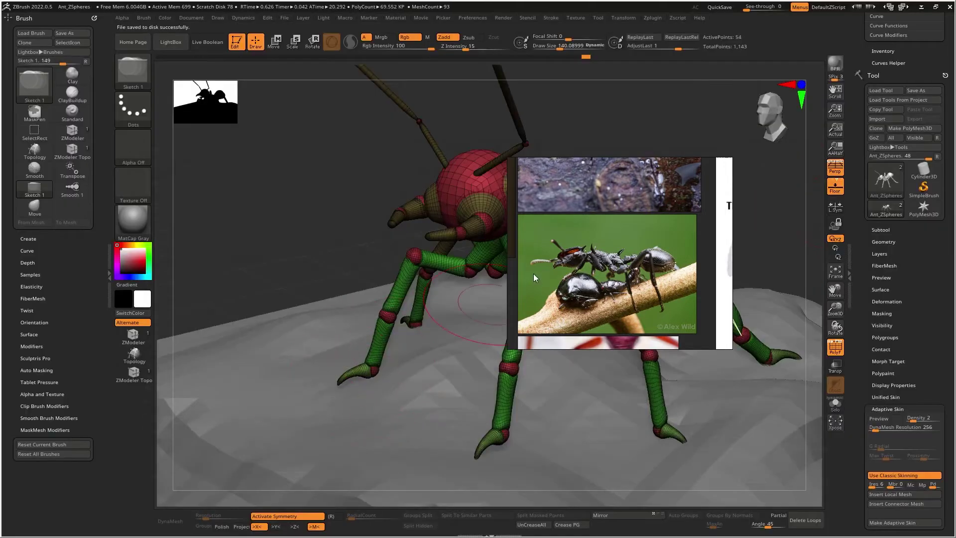
Step: Move the reference board clear of the model and browse its ant head, body and anatomy images
{"action": "left_click_drag", "start_coordinate": [630, 239], "coordinate": [278, 396]}
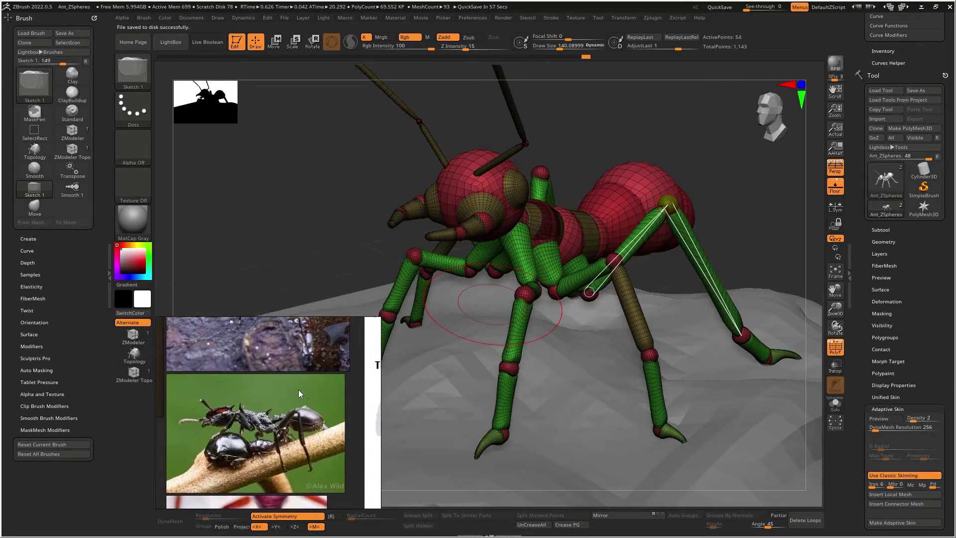
{"action": "scroll", "coordinate": [298, 390], "scroll_direction": "down", "scroll_amount": 3}
{"action": "middle_click_drag", "start_coordinate": [246, 378], "coordinate": [306, 352]}
{"action": "scroll", "coordinate": [306, 352], "scroll_direction": "up", "scroll_amount": 2}
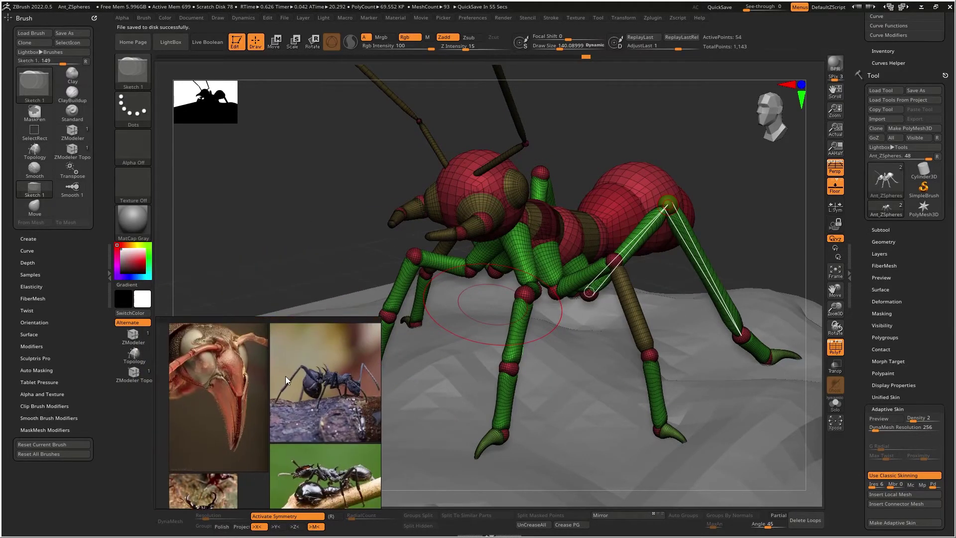
{"action": "scroll", "coordinate": [201, 369], "scroll_direction": "up", "scroll_amount": 5}
{"action": "scroll", "coordinate": [224, 361], "scroll_direction": "down", "scroll_amount": 5}
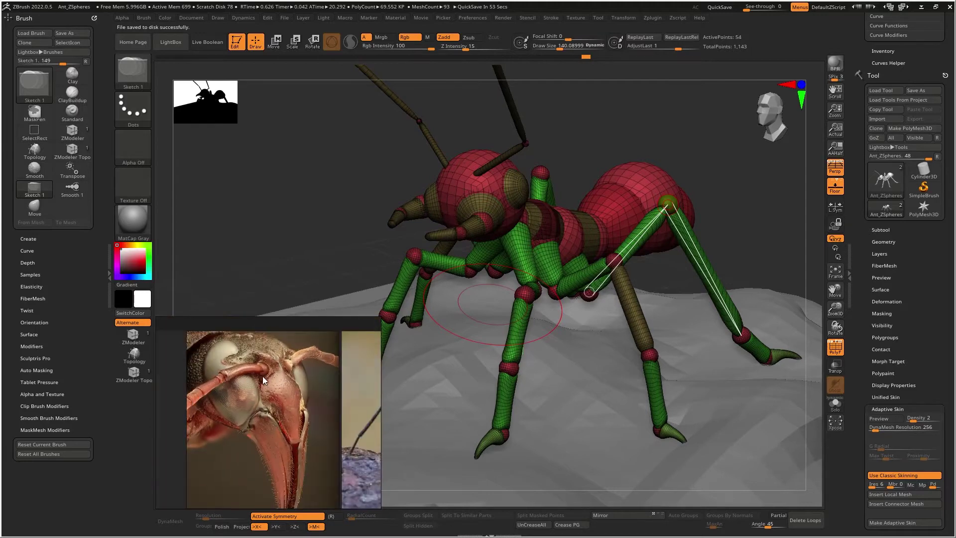
{"action": "right_click_drag", "start_coordinate": [248, 375], "coordinate": [195, 363]}
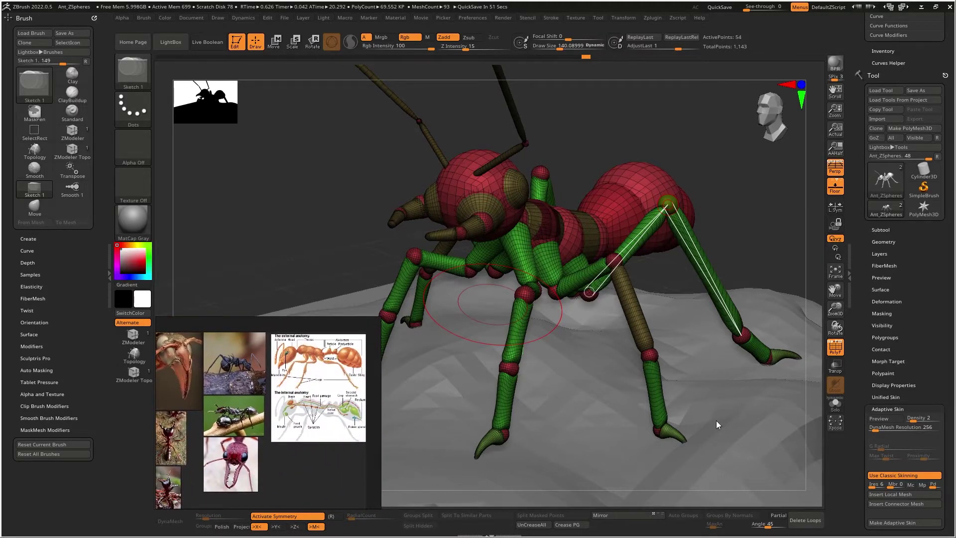
Step: Set the adaptive skin's Density to 1 and DynaMesh Resolution to 0, and preview the resulting mesh from several angles
{"action": "mouse_move", "coordinate": [620, 180]}
{"action": "right_mouse_down"}
{"action": "mouse_move", "coordinate": [642, 177]}
{"action": "mouse_move", "coordinate": [652, 194]}
{"action": "mouse_move", "coordinate": [580, 239]}
{"action": "mouse_move", "coordinate": [542, 239]}
{"action": "mouse_move", "coordinate": [613, 175]}
{"action": "mouse_move", "coordinate": [636, 186]}
{"action": "right_mouse_up"}
{"action": "left_click", "coordinate": [867, 415]}
{"action": "left_click_drag", "start_coordinate": [918, 418], "coordinate": [861, 431]}
{"action": "left_click", "coordinate": [892, 421]}
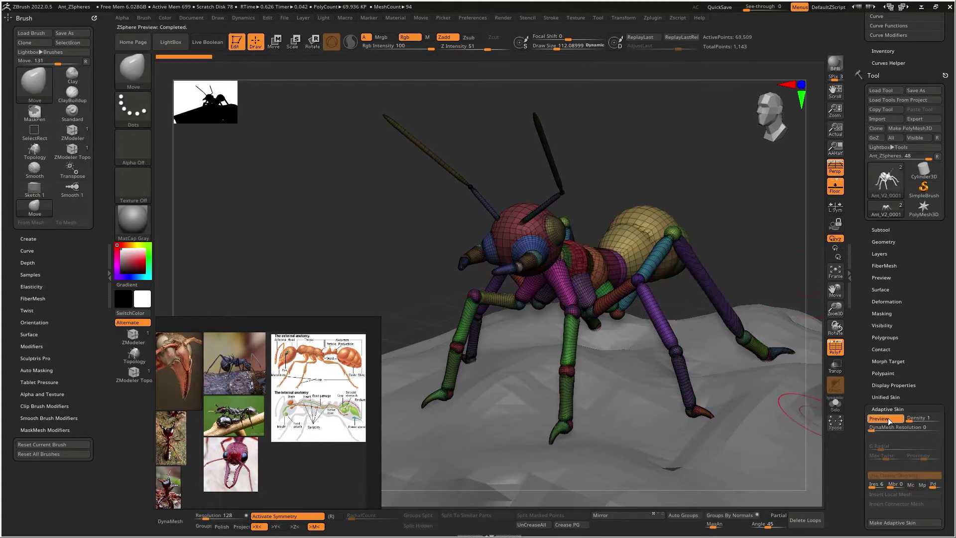
{"action": "right_click_drag", "start_coordinate": [708, 230], "coordinate": [792, 374]}
{"action": "left_click", "coordinate": [890, 419]}
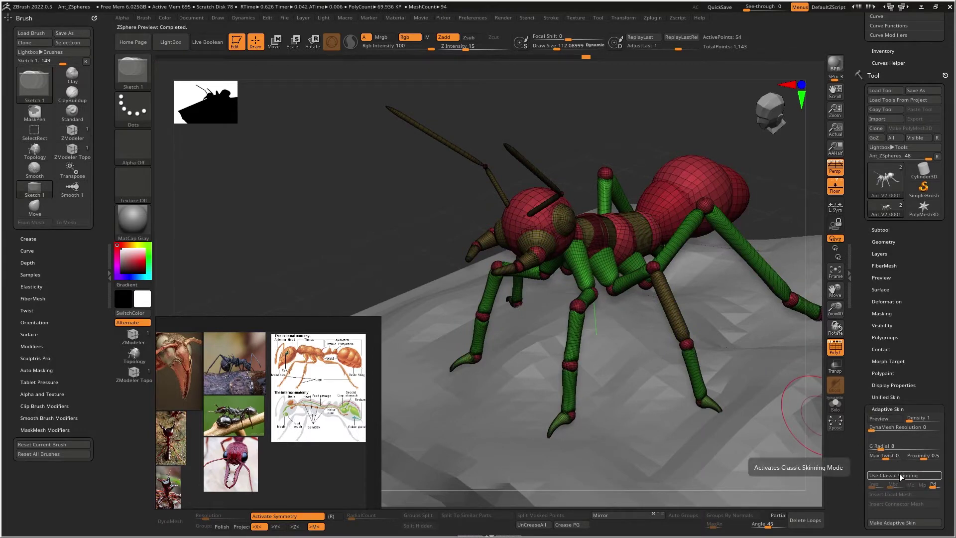
Step: Try the adaptive skin preview with classic skinning turned off, and restore classic skinning
{"action": "left_click", "coordinate": [889, 419]}
{"action": "mouse_move", "coordinate": [663, 294]}
{"action": "left_mouse_down"}
{"action": "mouse_move", "coordinate": [602, 269]}
{"action": "mouse_move", "coordinate": [623, 319]}
{"action": "mouse_move", "coordinate": [669, 285]}
{"action": "left_mouse_up"}
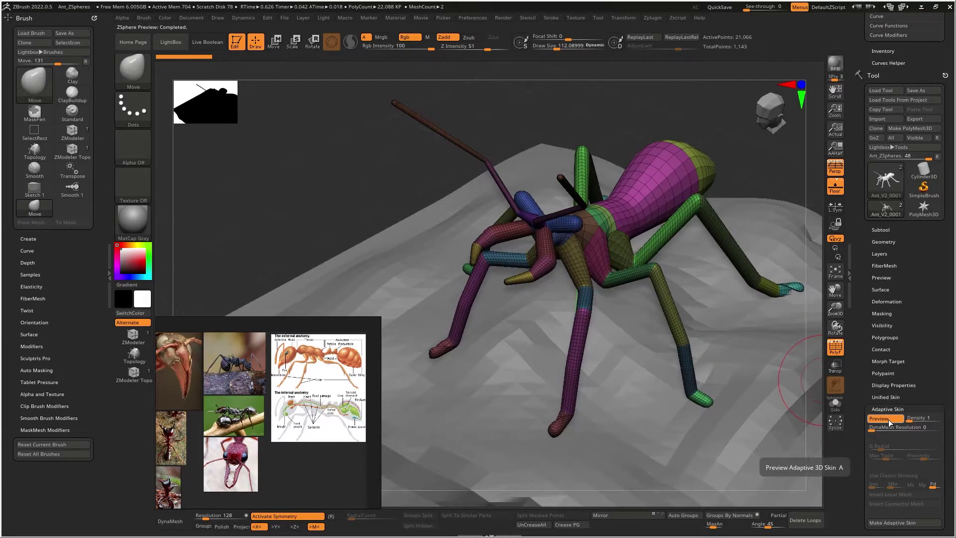
{"action": "left_click", "coordinate": [888, 419]}
{"action": "left_click", "coordinate": [888, 476]}
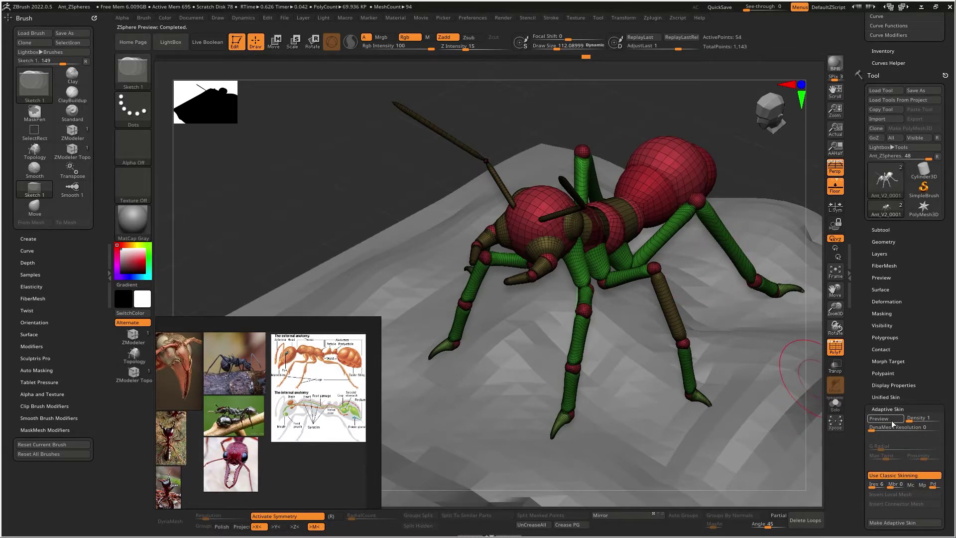
Step: Preview the ant's adaptive skin from several angles and return to the ZSphere display
{"action": "left_click", "coordinate": [889, 420]}
{"action": "left_click_drag", "start_coordinate": [717, 343], "coordinate": [621, 260]}
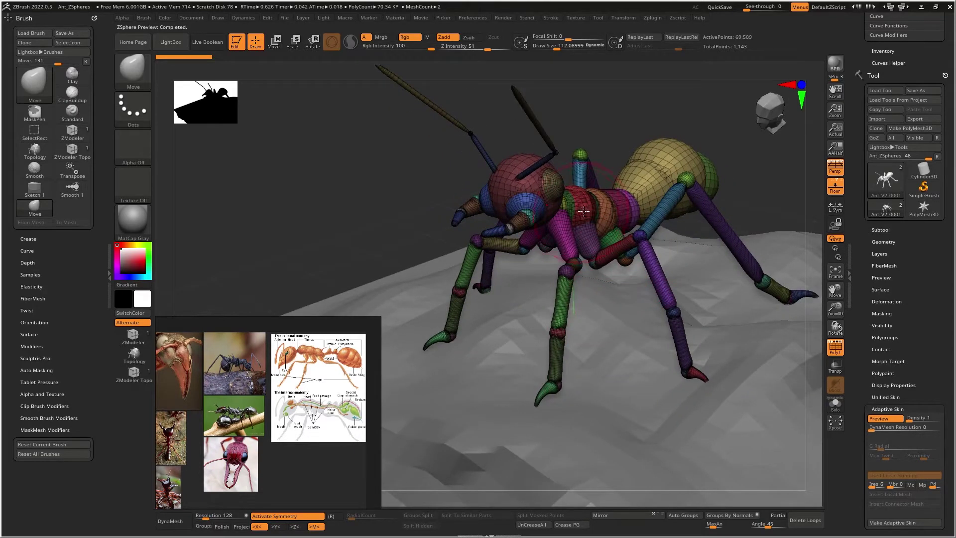
{"action": "mouse_move", "coordinate": [540, 189]}
{"action": "left_mouse_down"}
{"action": "mouse_move", "coordinate": [575, 225]}
{"action": "mouse_move", "coordinate": [637, 234]}
{"action": "left_mouse_up"}
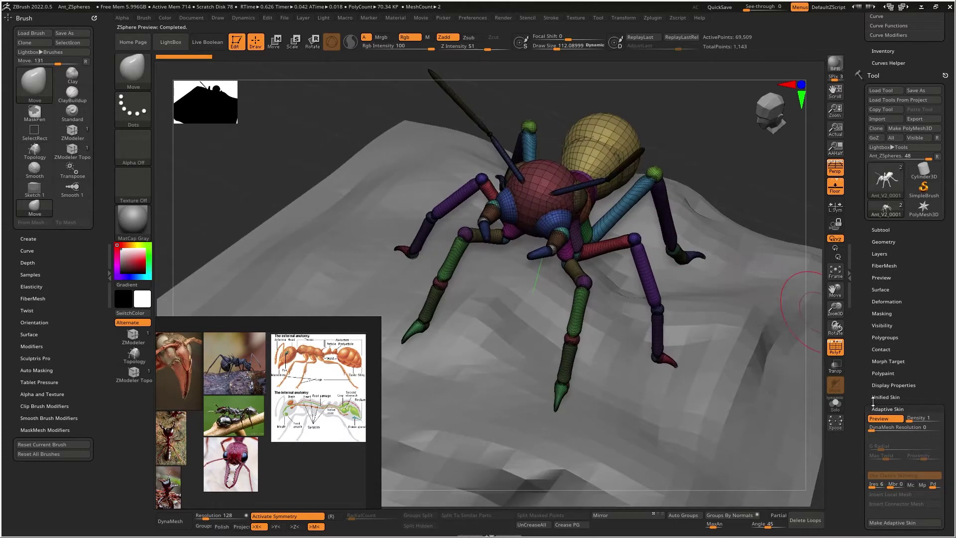
{"action": "left_click", "coordinate": [885, 421]}
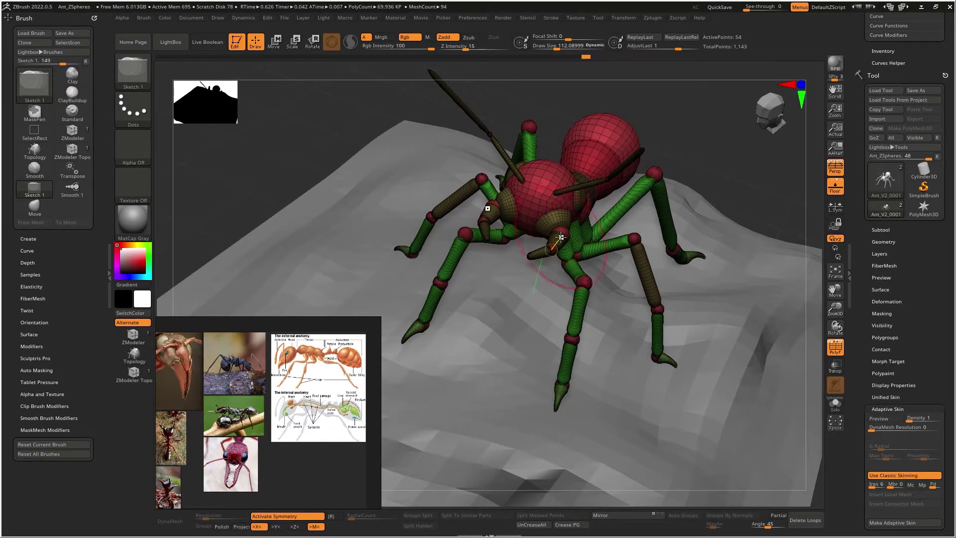
Step: Lengthen and thicken the ant's mandibles by scaling their base ZSpheres with symmetry active
{"action": "left_click", "coordinate": [294, 42]}
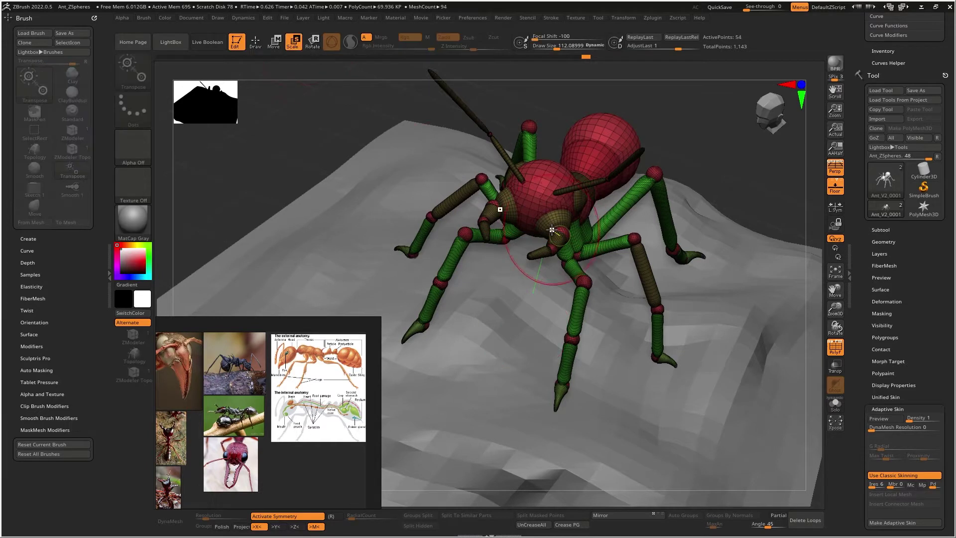
{"action": "left_click_drag", "start_coordinate": [562, 239], "coordinate": [564, 256]}
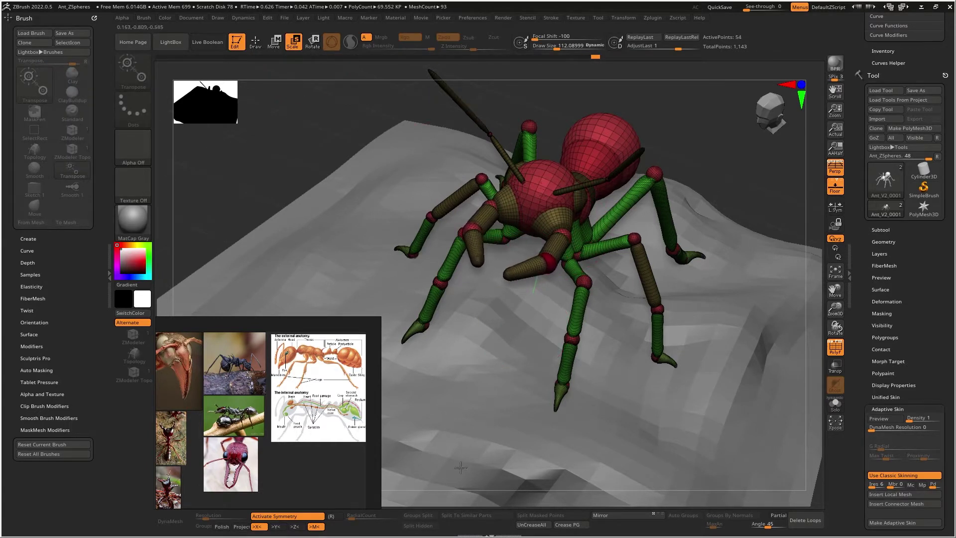
{"action": "left_click_drag", "start_coordinate": [557, 239], "coordinate": [570, 267]}
{"action": "right_click_drag", "start_coordinate": [571, 268], "coordinate": [569, 189]}
{"action": "left_click_drag", "start_coordinate": [569, 188], "coordinate": [572, 194]}
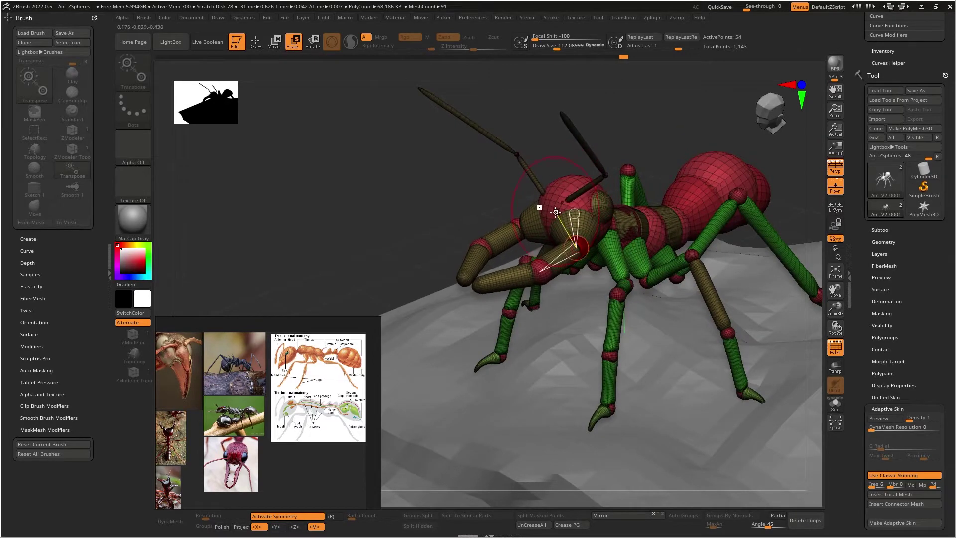
{"action": "mouse_move", "coordinate": [573, 211]}
{"action": "right_mouse_down"}
{"action": "mouse_move", "coordinate": [574, 202]}
{"action": "mouse_move", "coordinate": [581, 226]}
{"action": "right_mouse_up"}
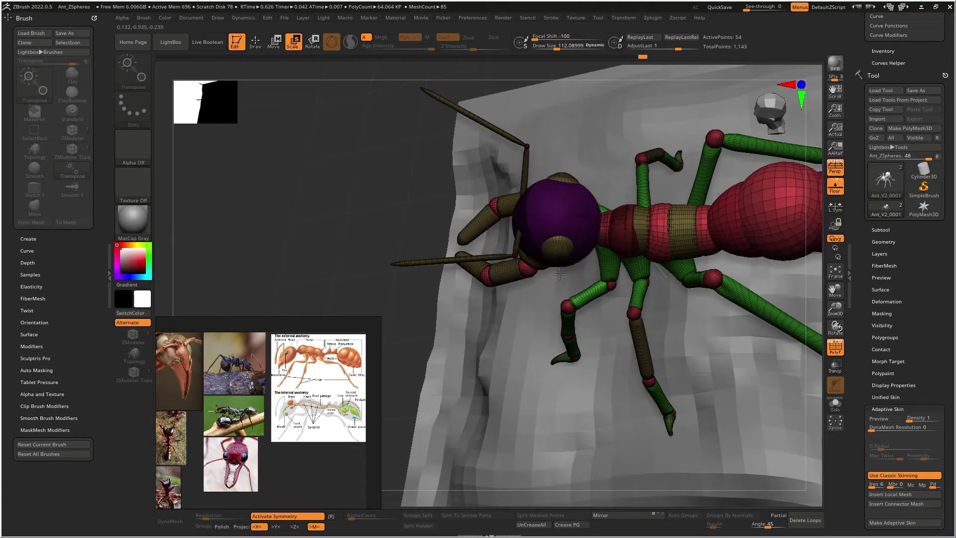
Step: Shorten the outer mandible segments slightly by scaling their joint ZSpheres
{"action": "right_click_drag", "start_coordinate": [574, 260], "coordinate": [543, 267]}
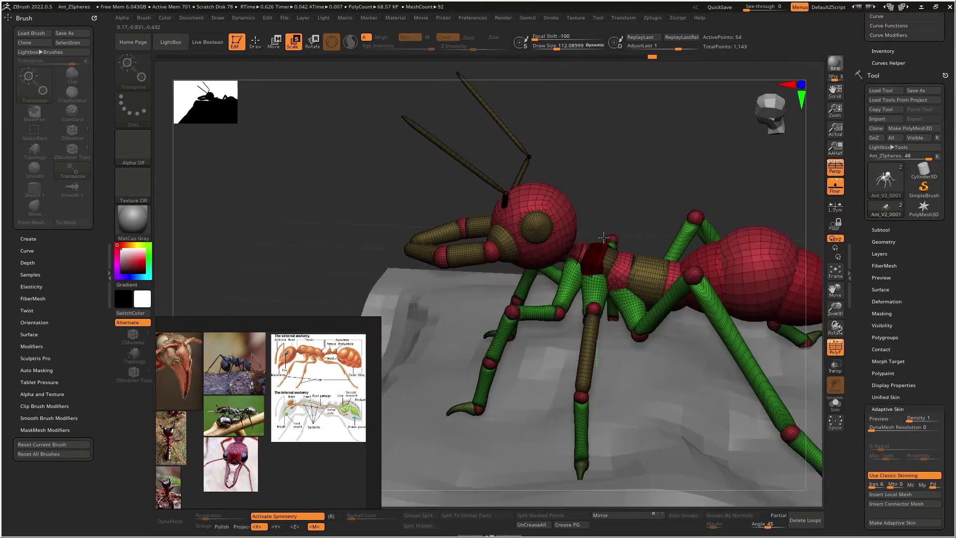
{"action": "right_click_drag", "start_coordinate": [611, 237], "coordinate": [586, 250]}
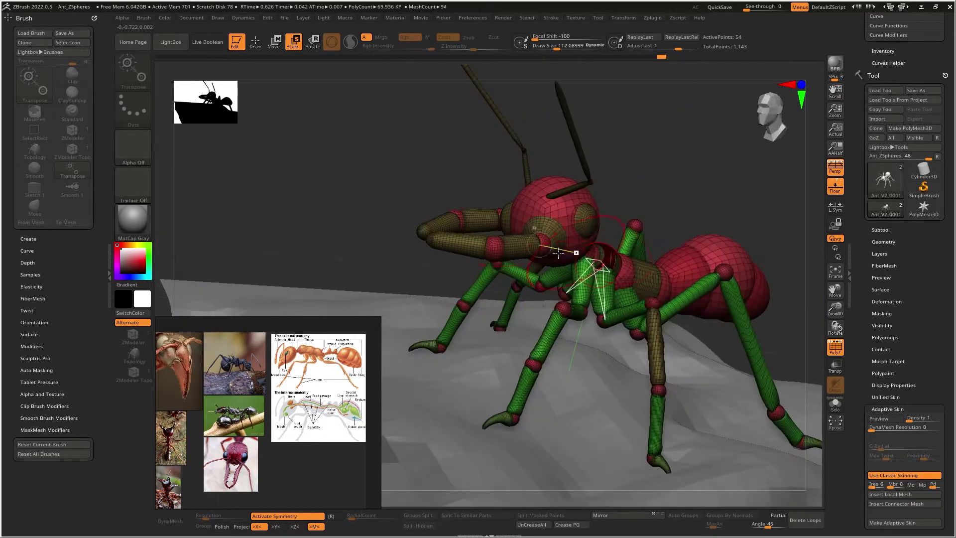
{"action": "left_click_drag", "start_coordinate": [519, 253], "coordinate": [527, 185]}
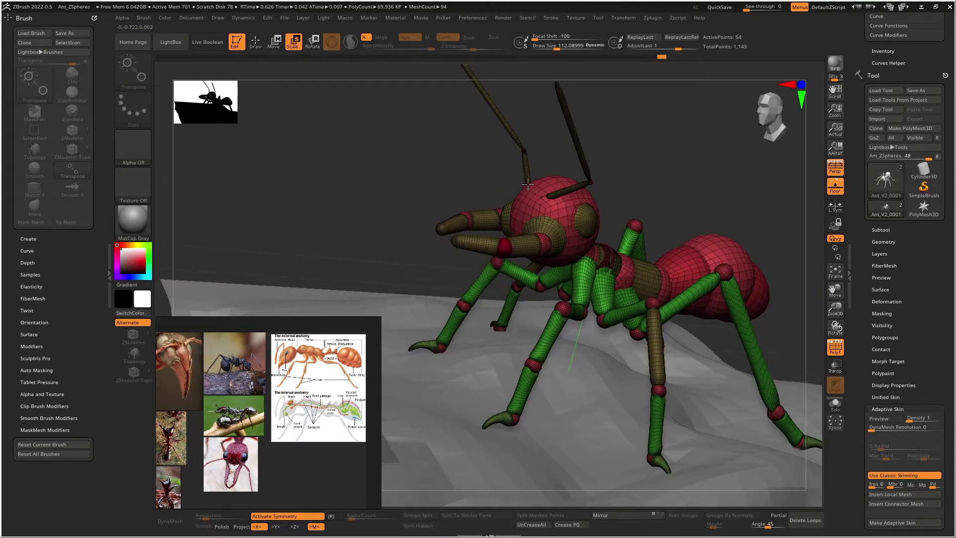
{"action": "right_click_drag", "start_coordinate": [529, 182], "coordinate": [543, 248]}
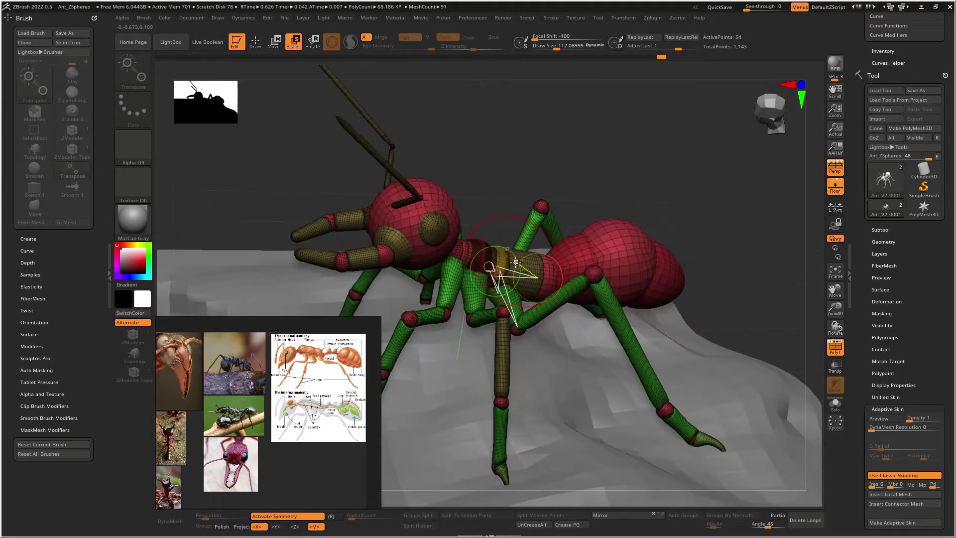
Step: Refine the proportions of the ZSpheres between the thorax and abdomen by scaling, undoing the last adjustment
{"action": "left_click_drag", "start_coordinate": [544, 272], "coordinate": [542, 344]}
{"action": "right_click_drag", "start_coordinate": [541, 356], "coordinate": [542, 253]}
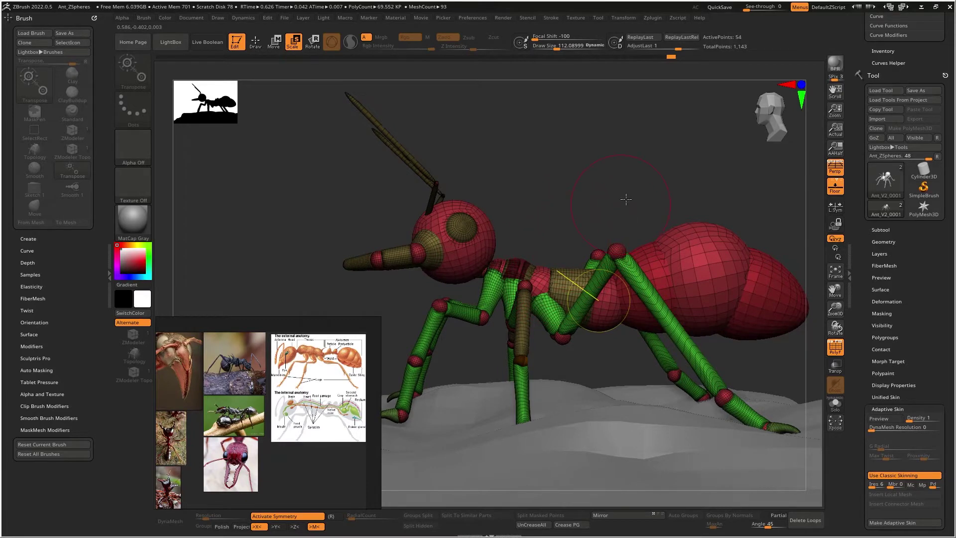
{"action": "right_click_drag", "start_coordinate": [586, 173], "coordinate": [613, 201]}
{"action": "left_click_drag", "start_coordinate": [540, 279], "coordinate": [537, 288]}
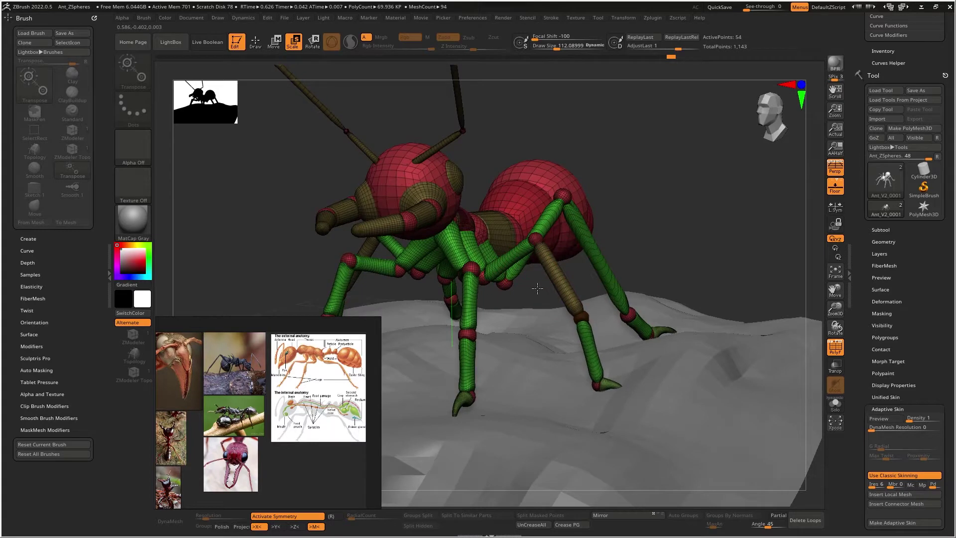
{"action": "key", "text": "ctrl+z"}
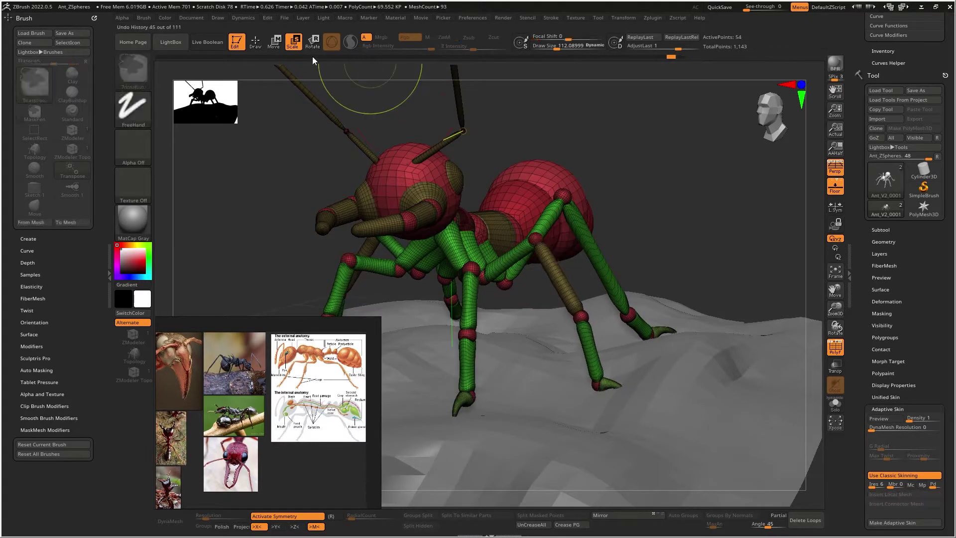
{"action": "left_click_drag", "start_coordinate": [536, 238], "coordinate": [514, 245]}
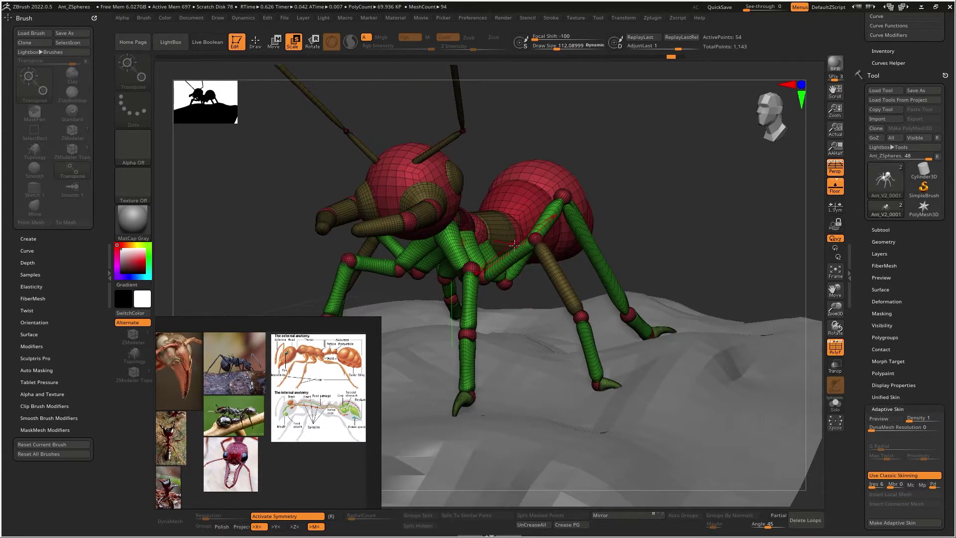
Step: Rotate the ant's leg ZSpheres slightly to refine its stance on the terrain
{"action": "left_click", "coordinate": [313, 42]}
{"action": "left_click_drag", "start_coordinate": [555, 281], "coordinate": [550, 282]}
{"action": "right_click_drag", "start_coordinate": [553, 282], "coordinate": [580, 251]}
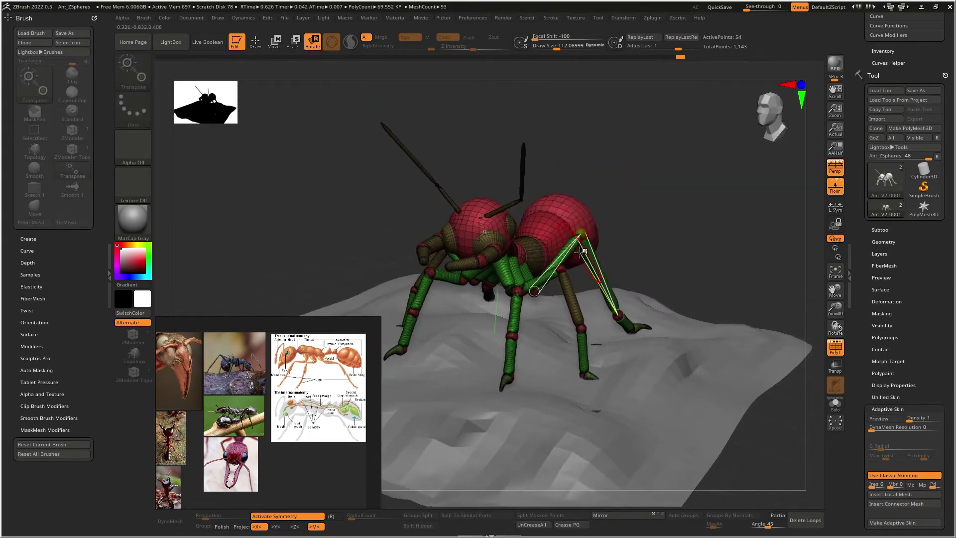
{"action": "right_click_drag", "start_coordinate": [694, 208], "coordinate": [690, 212]}
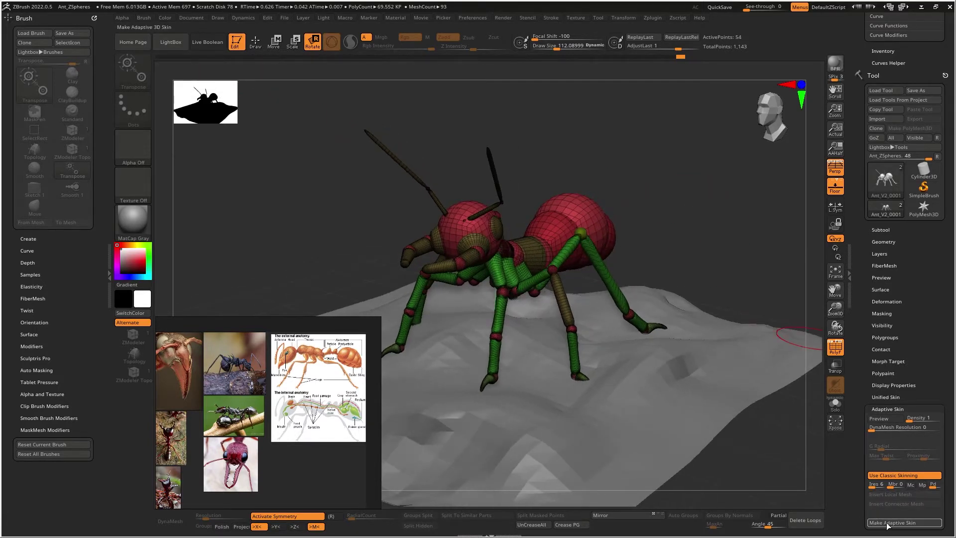
Step: Make an adaptive skin mesh from the ZSphere ant and append Skin_Ant_V2_0001 as a subtool
{"action": "left_click", "coordinate": [904, 523]}
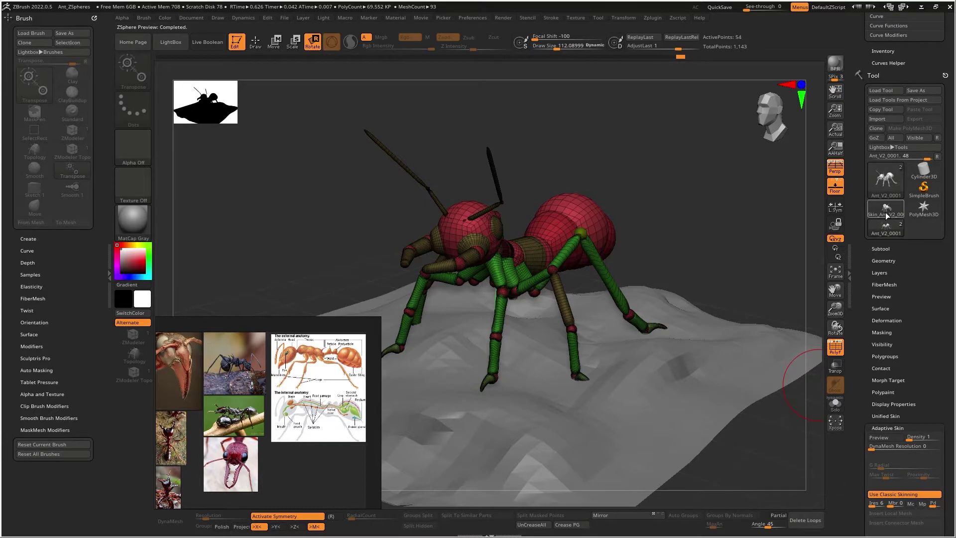
{"action": "mouse_move", "coordinate": [890, 213]}
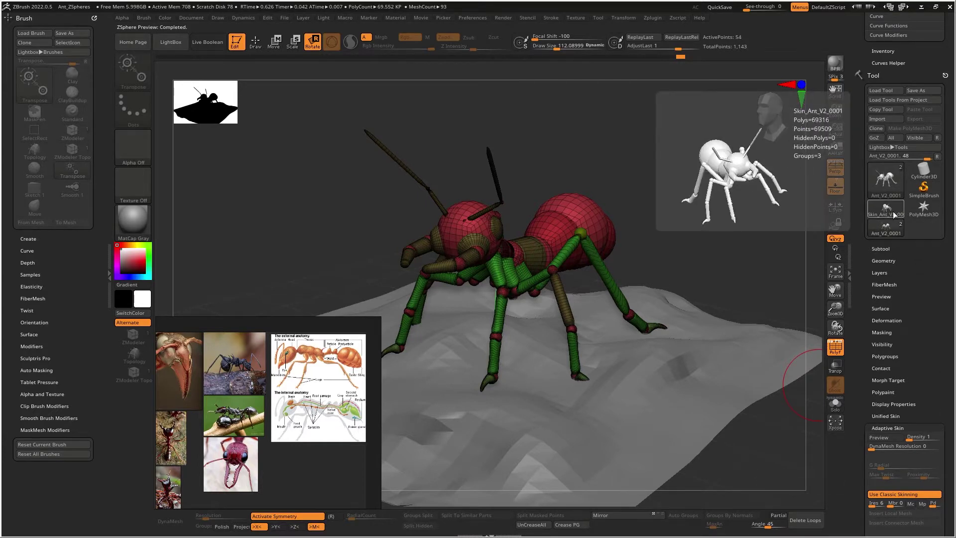
{"action": "left_click", "coordinate": [880, 249]}
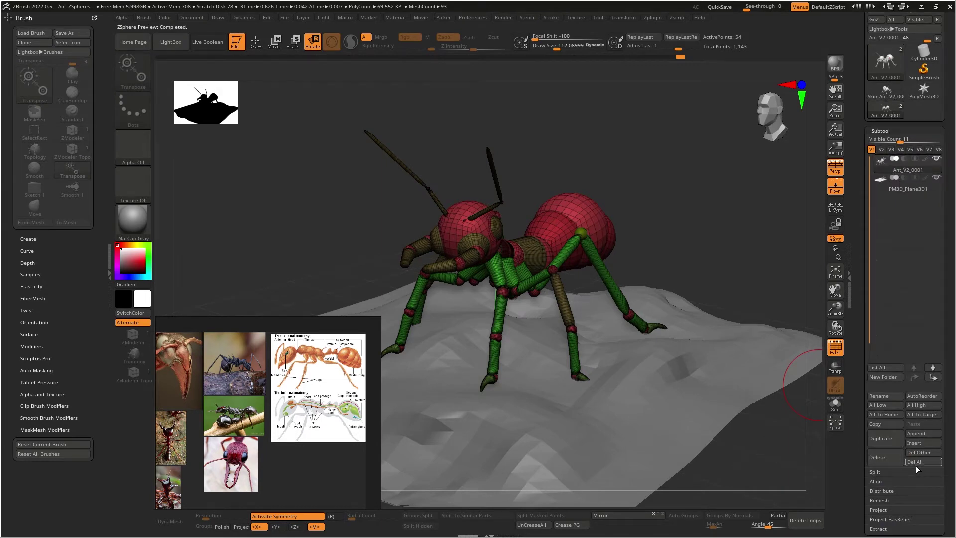
{"action": "left_click", "coordinate": [937, 438]}
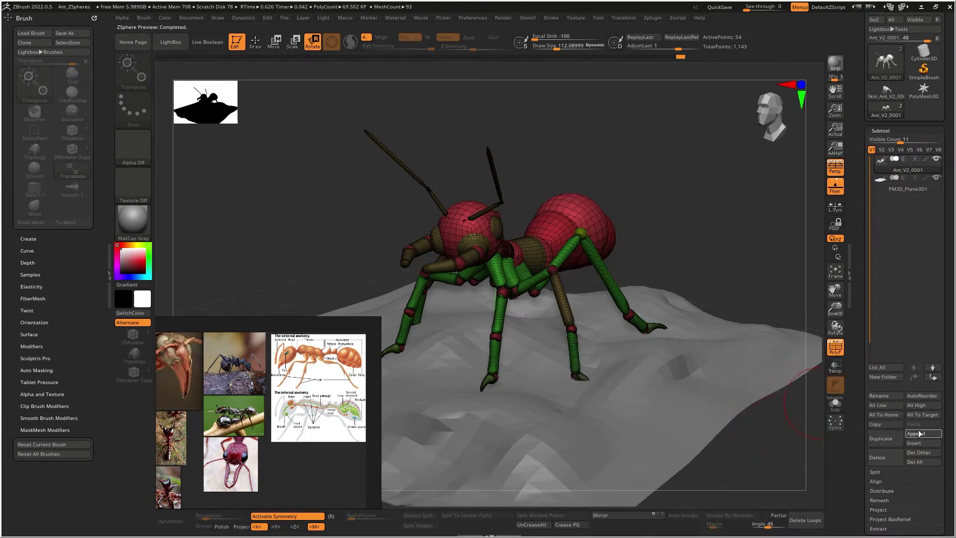
{"action": "left_click", "coordinate": [920, 434]}
{"action": "left_click", "coordinate": [916, 435]}
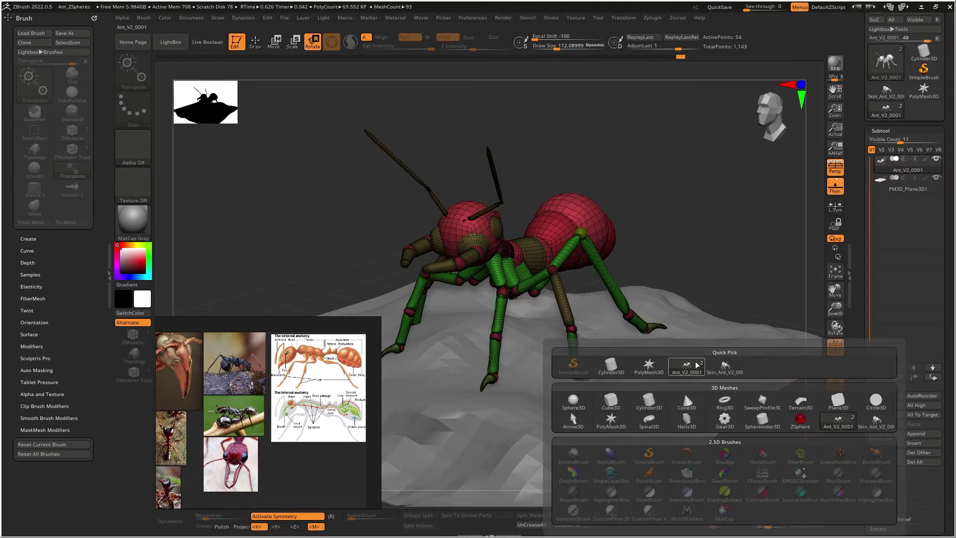
{"action": "left_click", "coordinate": [725, 367]}
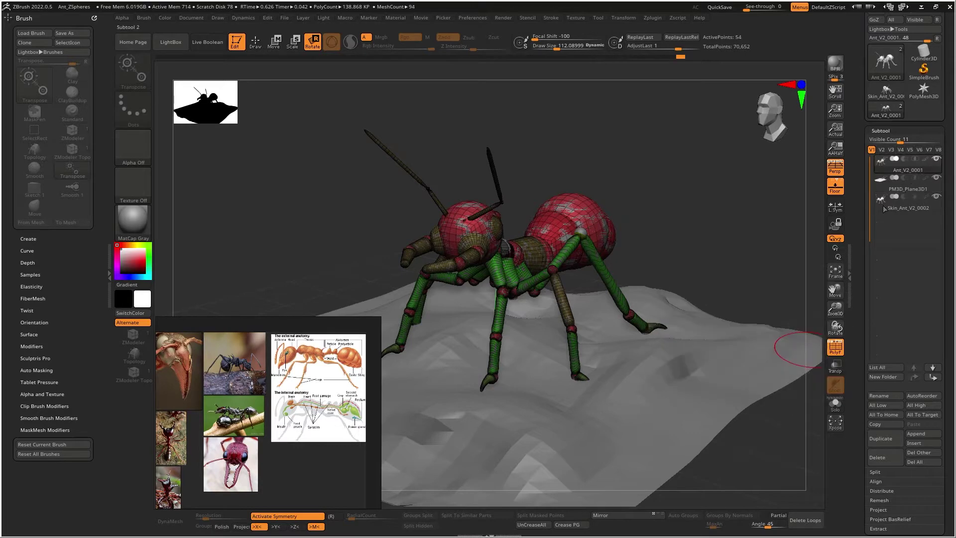
Step: Hide the original Ant_V2_0001 ZSphere subtool, select the appended skin mesh, and switch to Draw mode near the head
{"action": "mouse_move", "coordinate": [933, 204]}
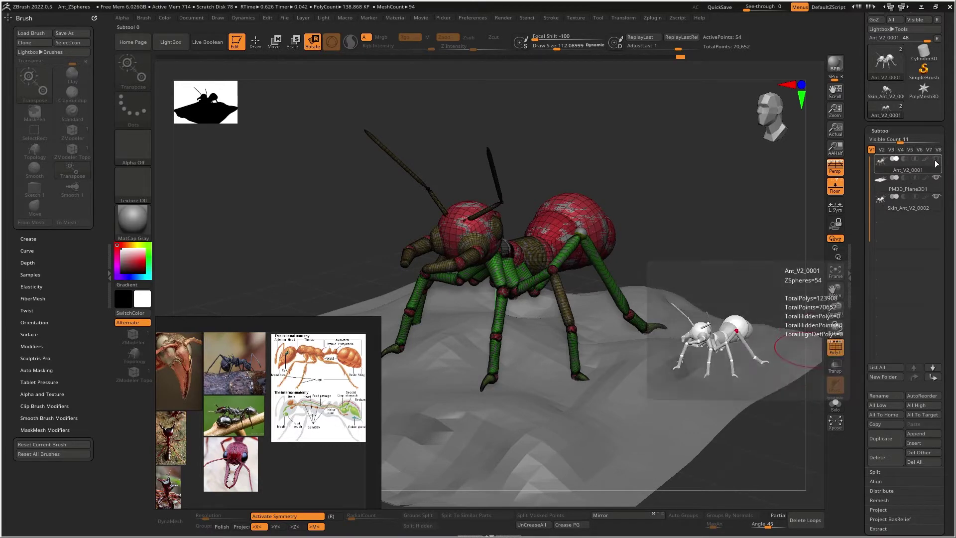
{"action": "left_click", "coordinate": [910, 210]}
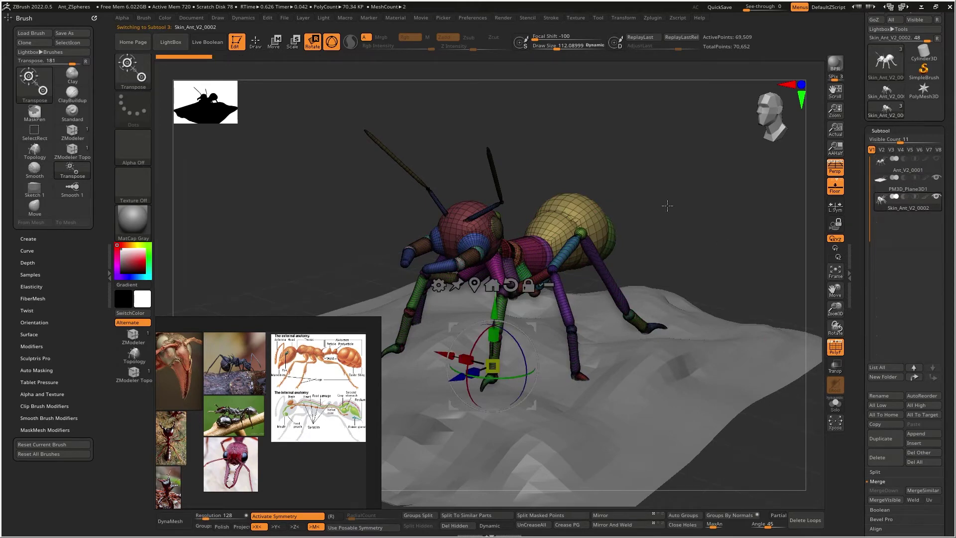
{"action": "mouse_move", "coordinate": [619, 190]}
{"action": "left_mouse_down"}
{"action": "mouse_move", "coordinate": [681, 195]}
{"action": "mouse_move", "coordinate": [687, 211]}
{"action": "left_mouse_up"}
{"action": "key", "text": "q"}
{"action": "right_click_drag", "start_coordinate": [536, 250], "coordinate": [567, 188], "text": "alt"}
{"action": "left_click_drag", "start_coordinate": [567, 189], "coordinate": [590, 245]}
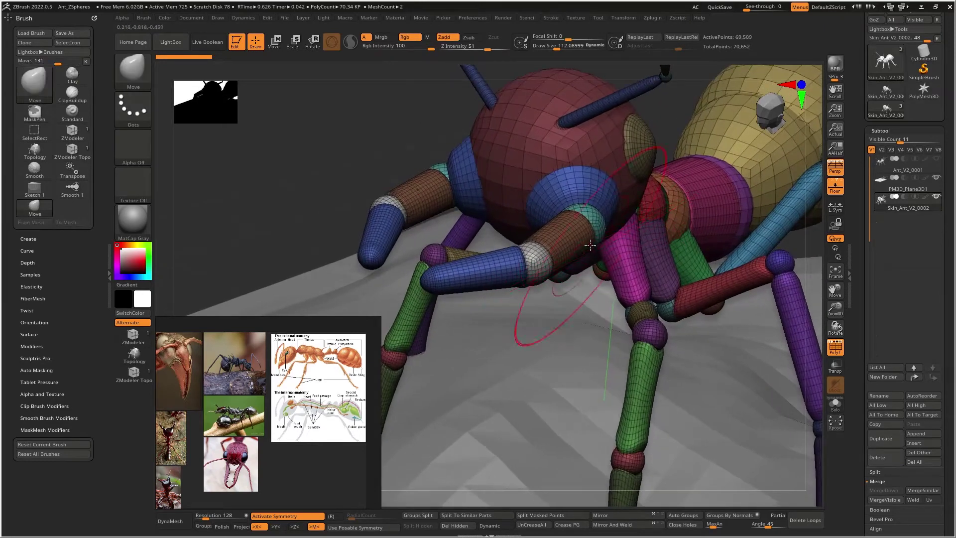
Step: Hide all the mandible polygroups of the skin mesh and split the hidden parts into a separate subtool
{"action": "left_click", "coordinate": [575, 200], "text": "ctrl+shift"}
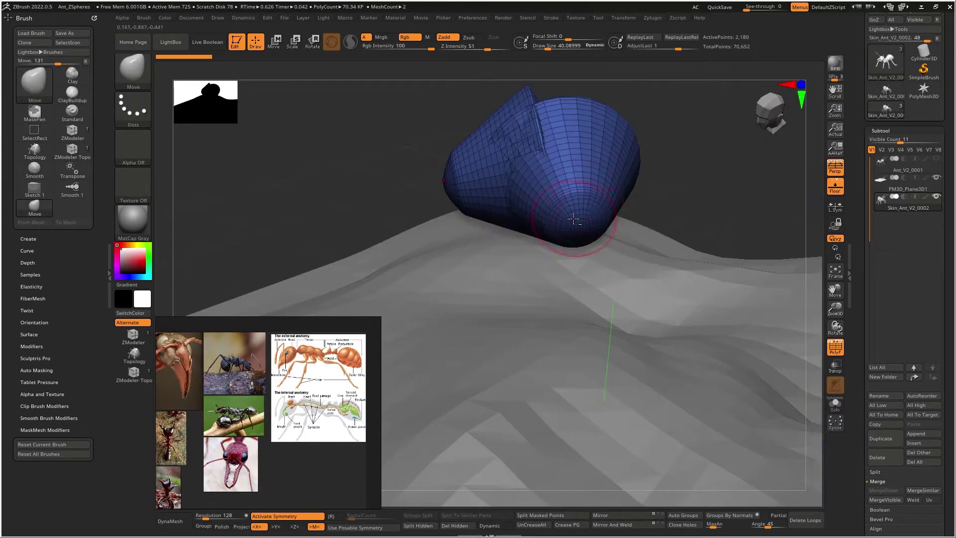
{"action": "left_click", "coordinate": [688, 184], "text": "ctrl+shift"}
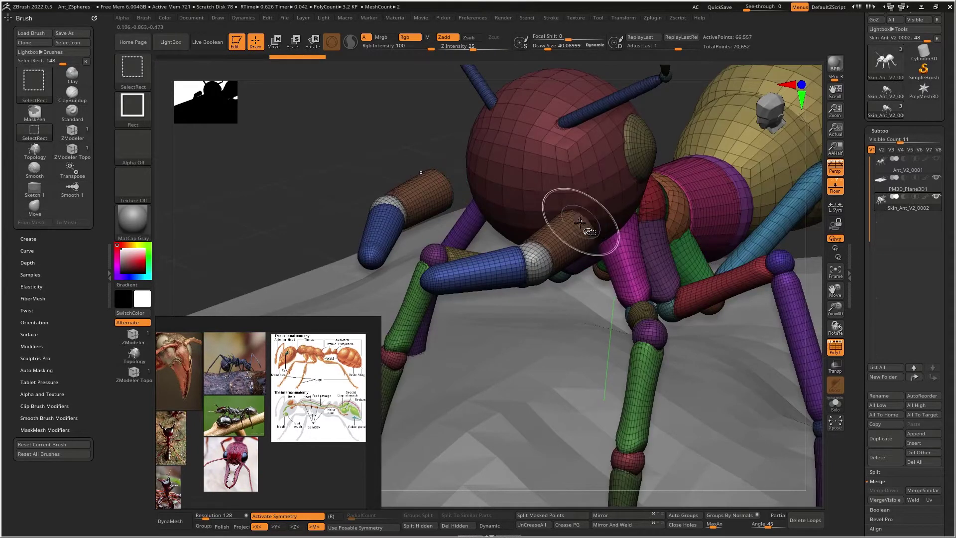
{"action": "left_click", "coordinate": [580, 223], "text": "ctrl+shift"}
{"action": "left_click", "coordinate": [534, 255], "text": "ctrl+shift"}
{"action": "left_click", "coordinate": [500, 267], "text": "ctrl+shift"}
{"action": "mouse_move", "coordinate": [500, 267]}
{"action": "right_mouse_down", "text": "ctrl"}
{"action": "mouse_move", "coordinate": [542, 218]}
{"action": "mouse_move", "coordinate": [589, 209]}
{"action": "mouse_move", "coordinate": [584, 239]}
{"action": "right_mouse_up", "text": "ctrl"}
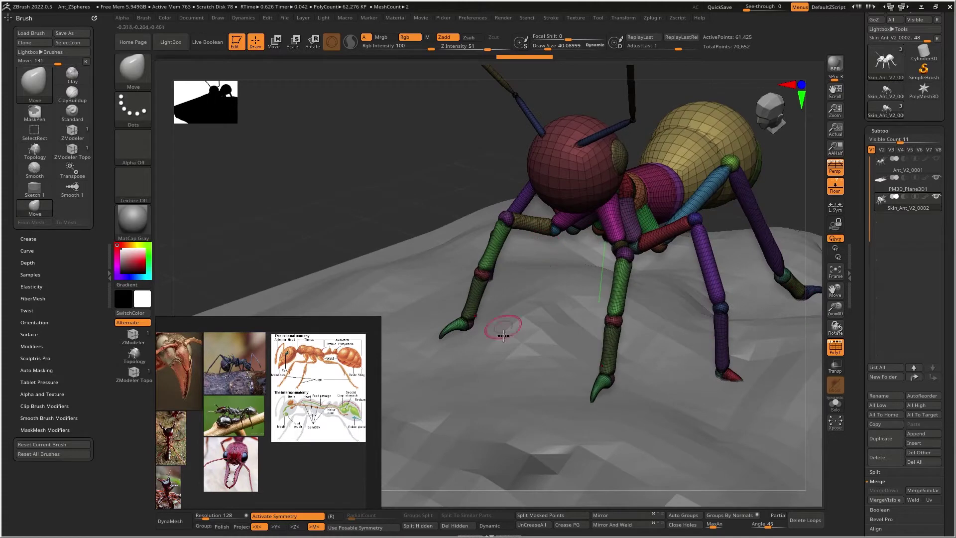
{"action": "left_click", "coordinate": [423, 526]}
Step: Isolate the head polygroup and split the rest of the body into a separate subtool
{"action": "mouse_move", "coordinate": [808, 342]}
{"action": "left_mouse_down"}
{"action": "mouse_move", "coordinate": [648, 309]}
{"action": "mouse_move", "coordinate": [463, 252]}
{"action": "left_mouse_up"}
{"action": "left_click", "coordinate": [463, 252], "text": "ctrl+shift"}
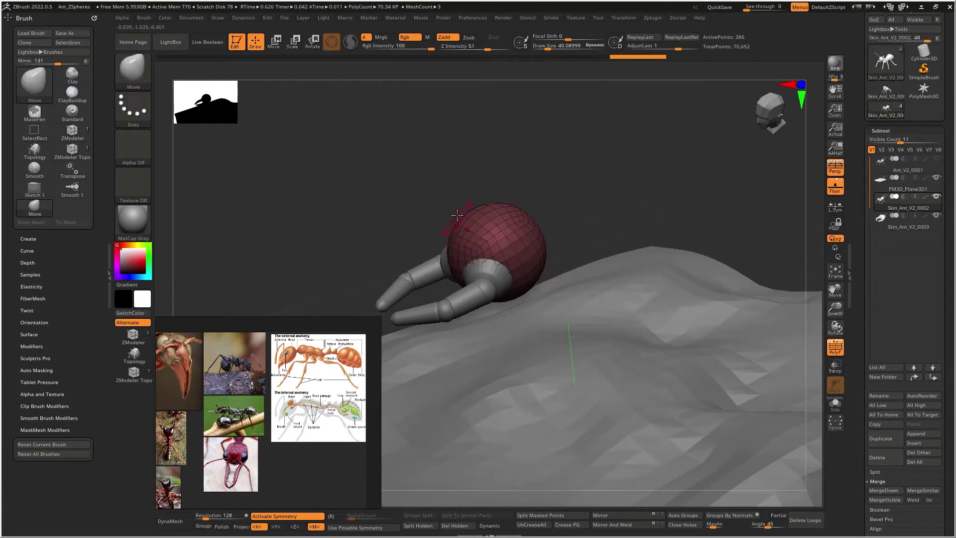
{"action": "left_click", "coordinate": [423, 526]}
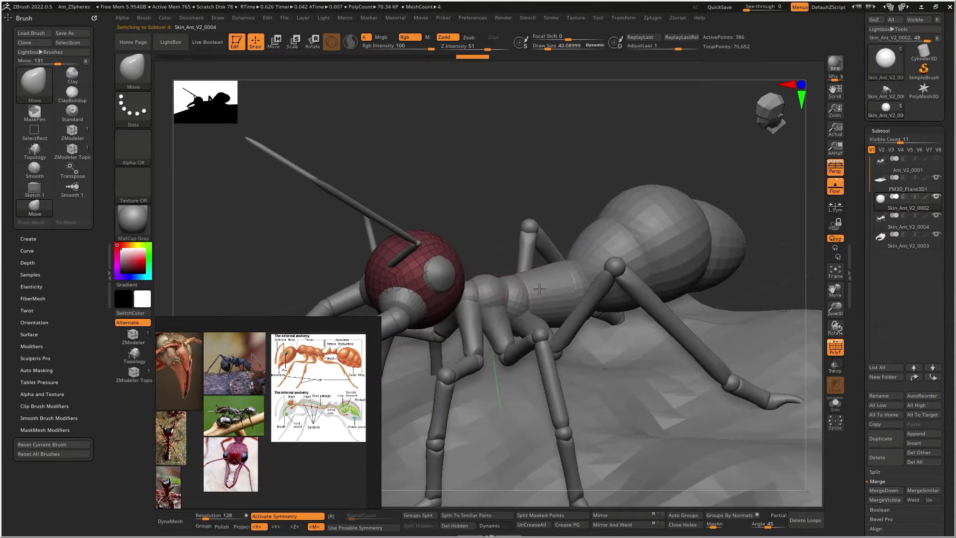
Step: Hide the front legs' upper segment and joint polygroups on the body subtool, down to the knee
{"action": "mouse_move", "coordinate": [539, 289]}
{"action": "right_mouse_down"}
{"action": "mouse_move", "coordinate": [553, 271]}
{"action": "mouse_move", "coordinate": [512, 303]}
{"action": "mouse_move", "coordinate": [567, 216]}
{"action": "mouse_move", "coordinate": [545, 240]}
{"action": "right_mouse_up"}
{"action": "left_click", "coordinate": [541, 257], "text": "ctrl+shift"}
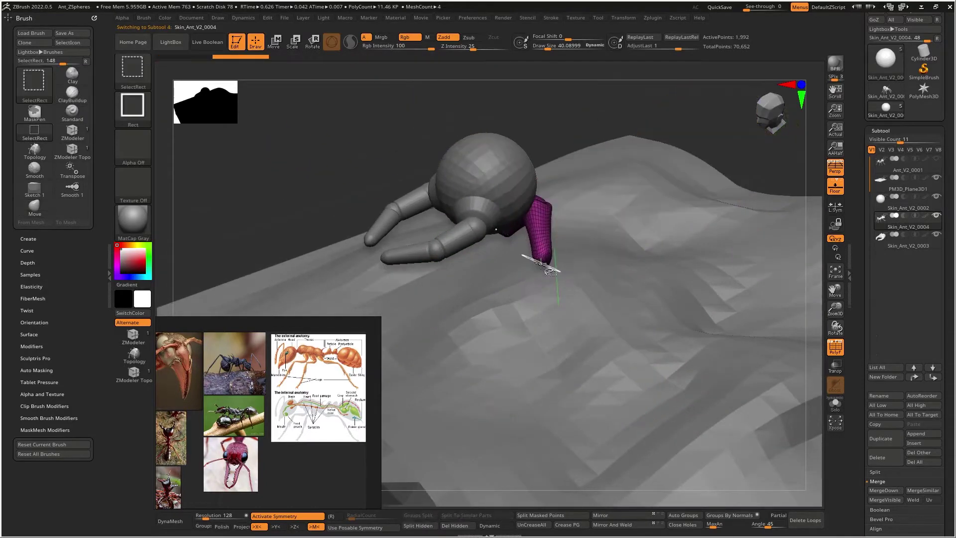
{"action": "left_click", "coordinate": [602, 111], "text": "ctrl+shift"}
{"action": "mouse_move", "coordinate": [568, 229]}
{"action": "right_mouse_down"}
{"action": "mouse_move", "coordinate": [547, 256]}
{"action": "mouse_move", "coordinate": [553, 273]}
{"action": "right_mouse_up"}
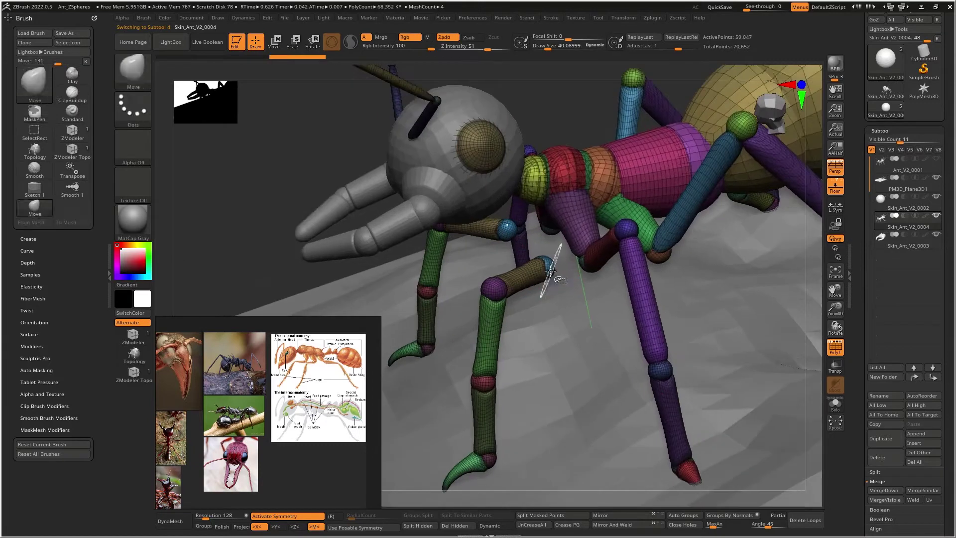
{"action": "left_click", "coordinate": [549, 267], "text": "ctrl+shift"}
{"action": "left_click", "coordinate": [522, 277], "text": "ctrl+shift"}
{"action": "left_click", "coordinate": [497, 291], "text": "ctrl+shift"}
Step: Hide the front legs' remaining lower segments and claws, and split the hidden legs into their own subtool
{"action": "left_click", "coordinate": [488, 312], "text": "ctrl+shift"}
{"action": "left_click", "coordinate": [479, 380], "text": "ctrl+alt+shift"}
{"action": "left_click", "coordinate": [481, 413], "text": "ctrl+alt+shift"}
{"action": "left_click", "coordinate": [487, 458], "text": "ctrl+alt+shift"}
{"action": "left_click", "coordinate": [466, 476], "text": "ctrl+alt+shift"}
{"action": "right_click_drag", "start_coordinate": [528, 362], "coordinate": [566, 199]}
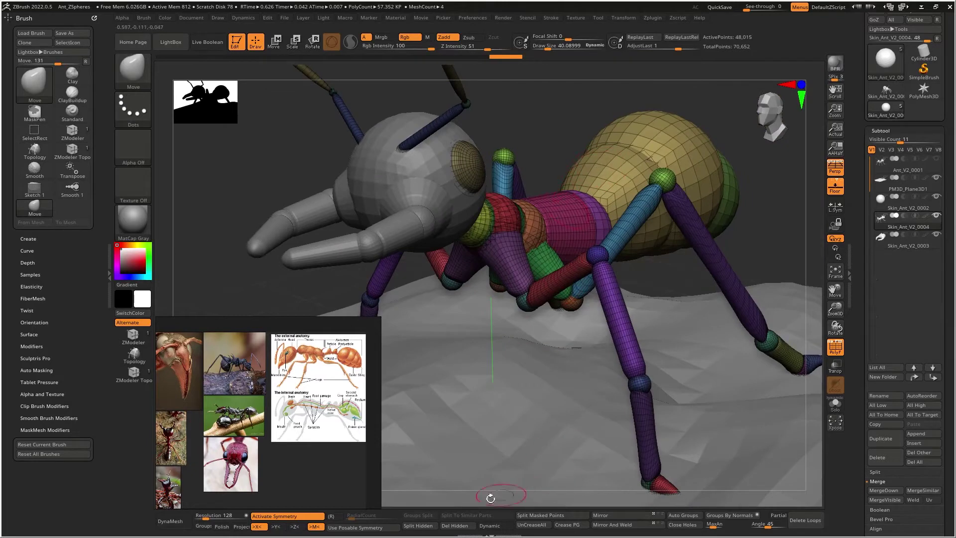
{"action": "left_click", "coordinate": [420, 526]}
{"action": "right_click_drag", "start_coordinate": [501, 459], "coordinate": [545, 315]}
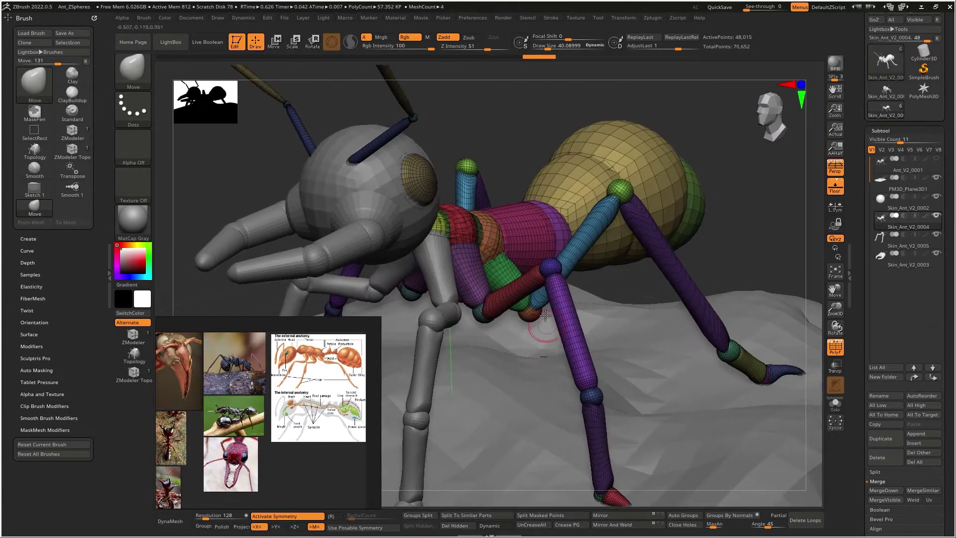
Step: Hide all the middle legs' polygroups on the body subtool and split the hidden legs into their own subtool
{"action": "left_click", "coordinate": [481, 282], "text": "ctrl+shift"}
{"action": "left_click_drag", "start_coordinate": [546, 129], "coordinate": [560, 164], "text": "ctrl+shift"}
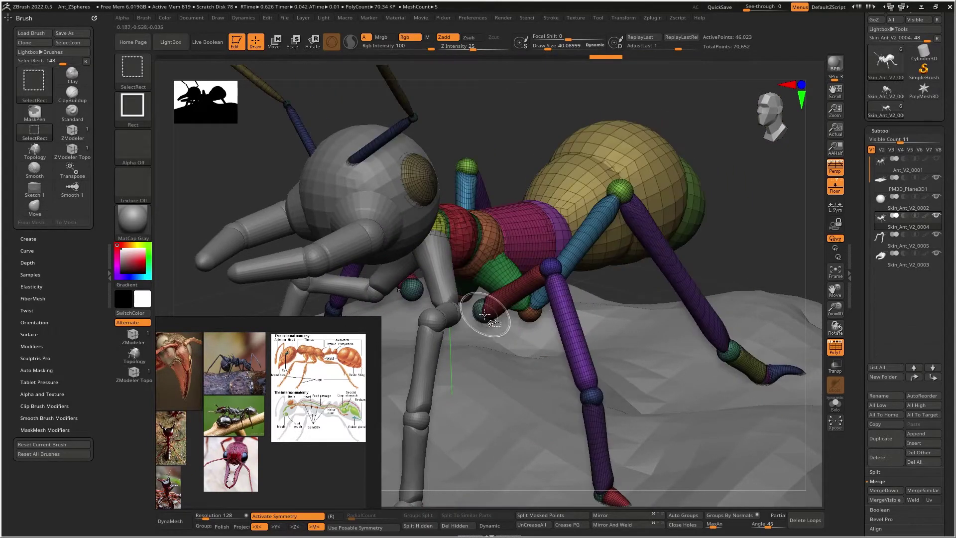
{"action": "left_click", "coordinate": [500, 294], "text": "ctrl+shift"}
{"action": "left_click", "coordinate": [554, 316], "text": "ctrl+shift"}
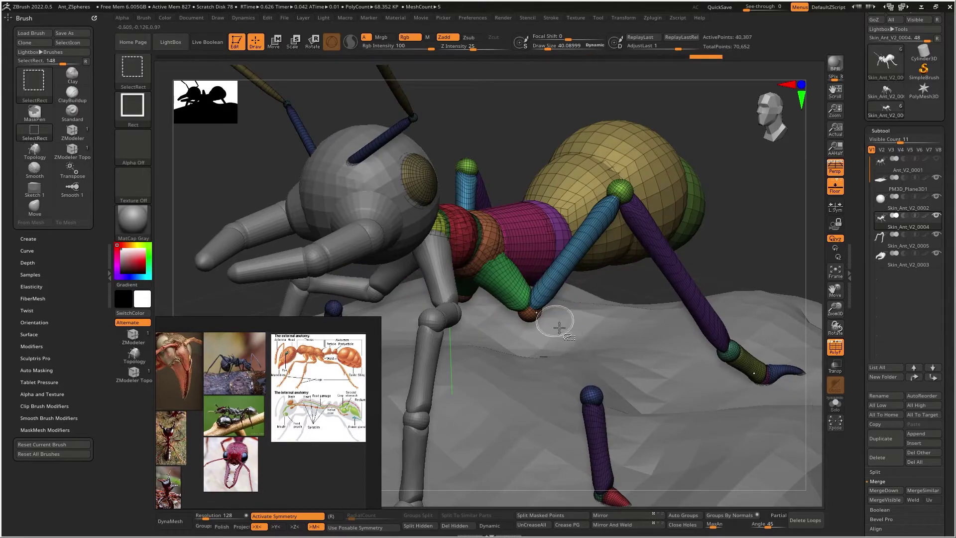
{"action": "left_click", "coordinate": [585, 394], "text": "ctrl+shift"}
{"action": "left_click", "coordinate": [591, 420], "text": "ctrl+shift"}
{"action": "right_click_drag", "start_coordinate": [608, 476], "coordinate": [589, 363], "text": "alt"}
{"action": "left_click", "coordinate": [583, 364], "text": "ctrl+shift"}
{"action": "left_click", "coordinate": [587, 366], "text": "ctrl+shift"}
{"action": "right_click_drag", "start_coordinate": [568, 316], "coordinate": [660, 191], "text": "ctrl"}
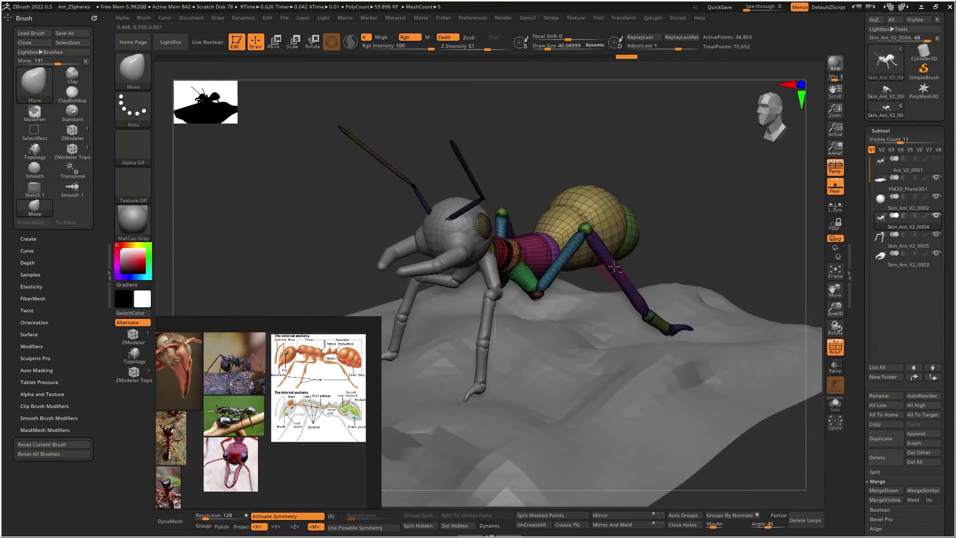
{"action": "left_click", "coordinate": [418, 526]}
Step: Hide the hind legs' upper segment and joint polygroups on the body subtool, down to the lower leg
{"action": "right_click_drag", "start_coordinate": [709, 209], "coordinate": [551, 301]}
{"action": "left_click", "coordinate": [560, 270], "text": "ctrl+shift"}
{"action": "left_click_drag", "start_coordinate": [537, 112], "coordinate": [563, 131], "text": "ctrl+shift"}
{"action": "right_click_drag", "start_coordinate": [548, 293], "coordinate": [554, 344], "text": "alt"}
{"action": "left_click", "coordinate": [553, 347], "text": "ctrl+shift"}
{"action": "left_click_drag", "start_coordinate": [553, 348], "coordinate": [554, 348], "text": "ctrl+alt+shift"}
{"action": "left_click", "coordinate": [653, 257], "text": "ctrl+alt+shift"}
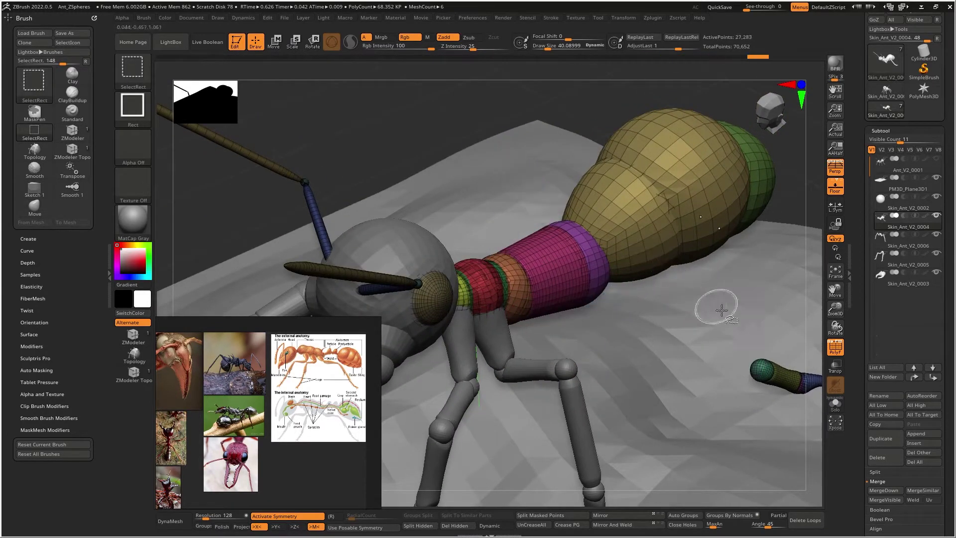
Step: Hide the hind legs' remaining lower segments and claws, and split the hidden legs into their own subtool
{"action": "left_click", "coordinate": [757, 364], "text": "ctrl+shift"}
{"action": "left_click", "coordinate": [773, 374], "text": "ctrl+shift"}
{"action": "right_click_drag", "start_coordinate": [772, 374], "coordinate": [598, 346], "text": "alt"}
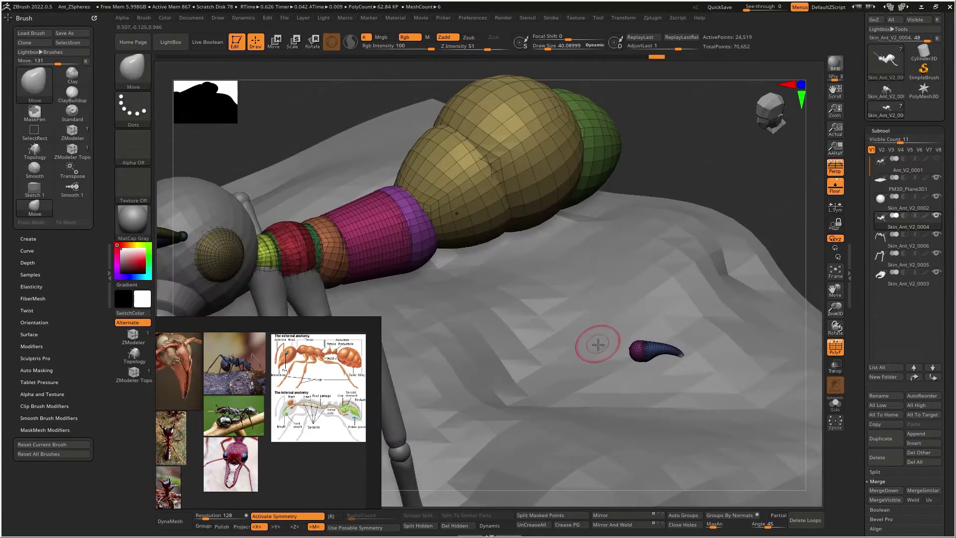
{"action": "left_click", "coordinate": [637, 348], "text": "ctrl+shift"}
{"action": "left_click", "coordinate": [655, 350], "text": "ctrl+shift"}
{"action": "right_click_drag", "start_coordinate": [656, 351], "coordinate": [511, 441]}
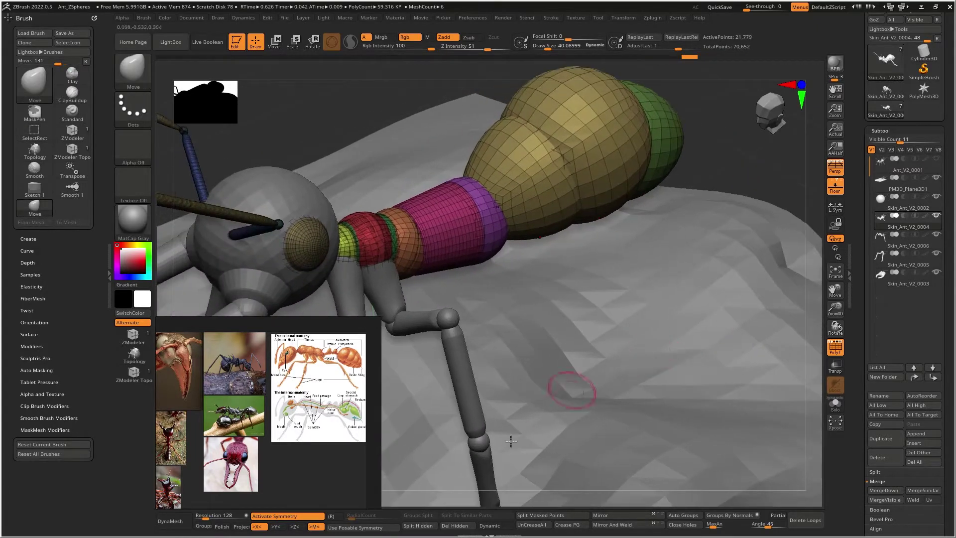
{"action": "left_click", "coordinate": [417, 527]}
Step: Hide both abdomen polygroups on the body subtool and split the hidden abdomen into a separate subtool
{"action": "right_click_drag", "start_coordinate": [565, 371], "coordinate": [535, 289]}
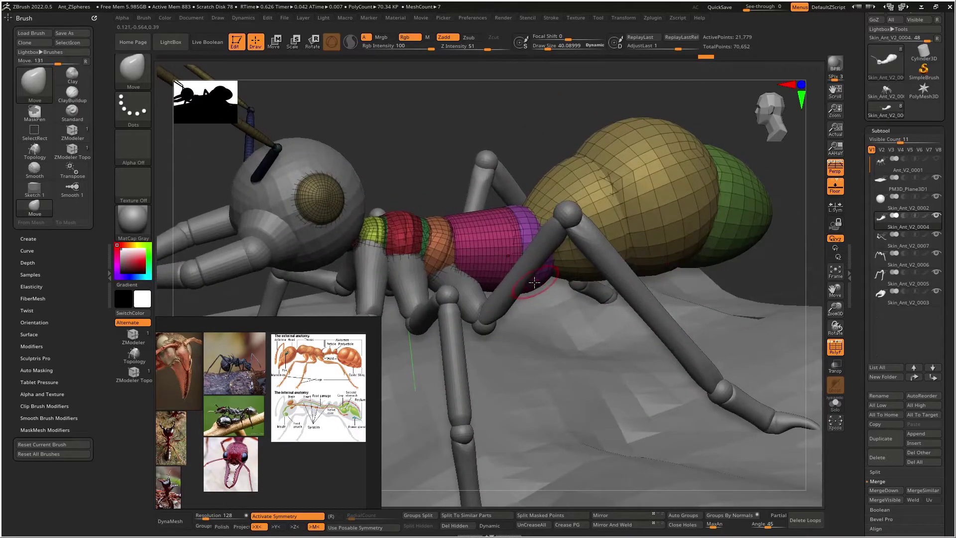
{"action": "right_click_drag", "start_coordinate": [469, 255], "coordinate": [441, 274]}
{"action": "right_click_drag", "start_coordinate": [622, 203], "coordinate": [543, 253]}
{"action": "left_click", "coordinate": [539, 252], "text": "ctrl+shift"}
{"action": "left_click_drag", "start_coordinate": [581, 112], "coordinate": [594, 129], "text": "ctrl+shift"}
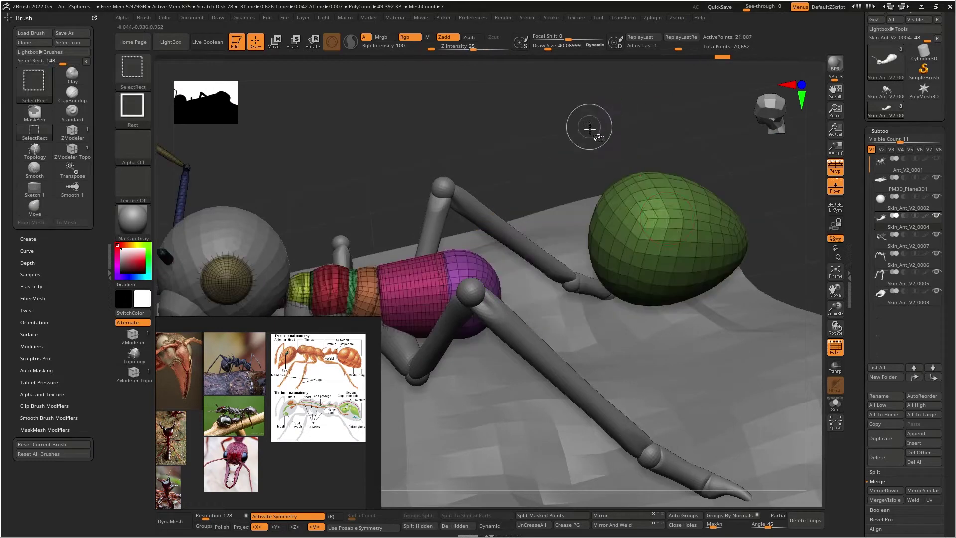
{"action": "left_click", "coordinate": [631, 219], "text": "ctrl+shift"}
{"action": "right_click_drag", "start_coordinate": [631, 219], "coordinate": [568, 249], "text": "alt"}
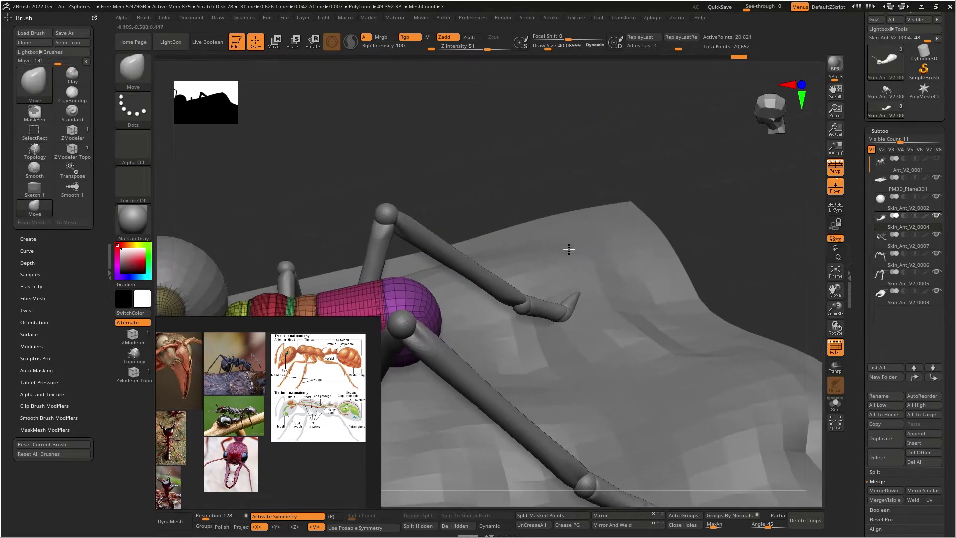
{"action": "left_click", "coordinate": [416, 527]}
Step: Examine the ant anatomy diagram and photos for the thorax and waist shape and compare them with the model
{"action": "right_click_drag", "start_coordinate": [439, 348], "coordinate": [558, 298], "text": "alt"}
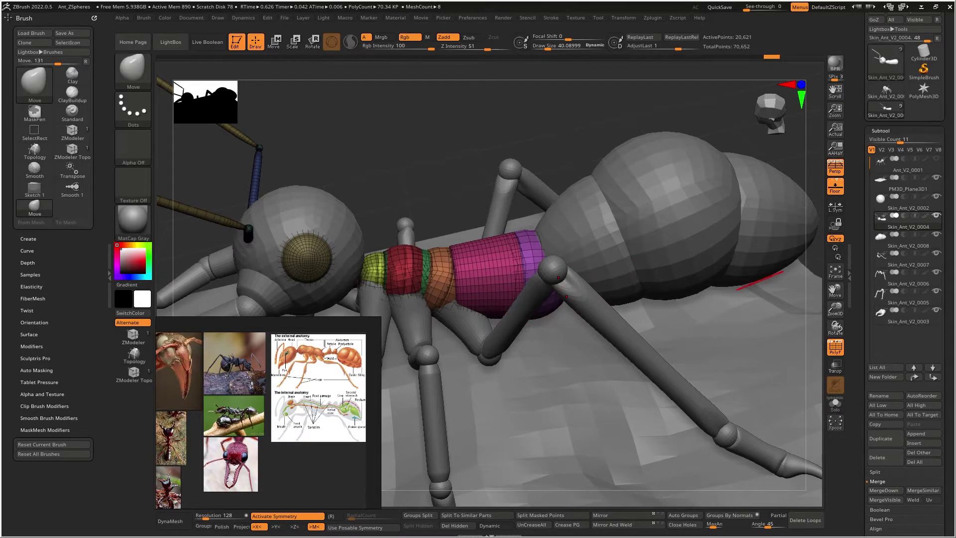
{"action": "scroll", "coordinate": [238, 369], "scroll_direction": "up", "scroll_amount": 5}
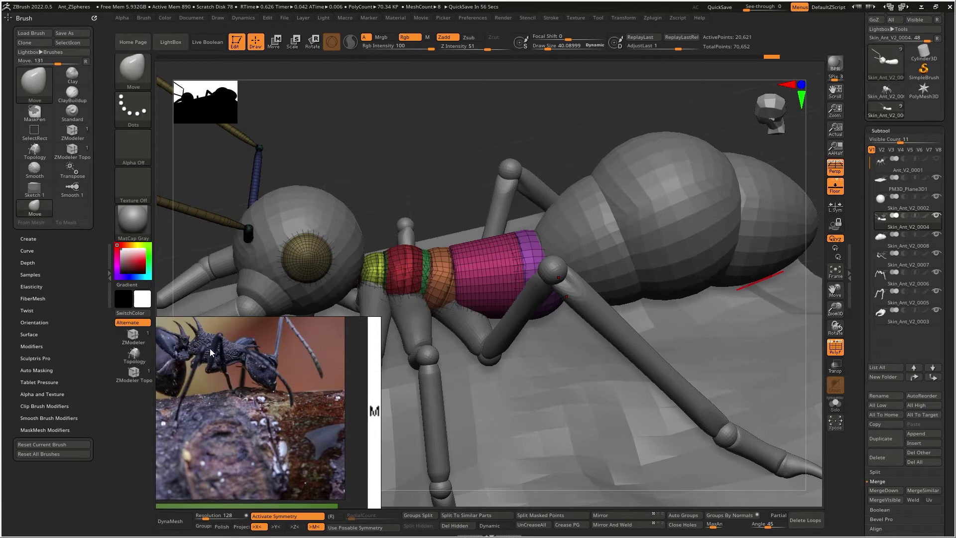
{"action": "scroll", "coordinate": [299, 359], "scroll_direction": "down", "scroll_amount": 5}
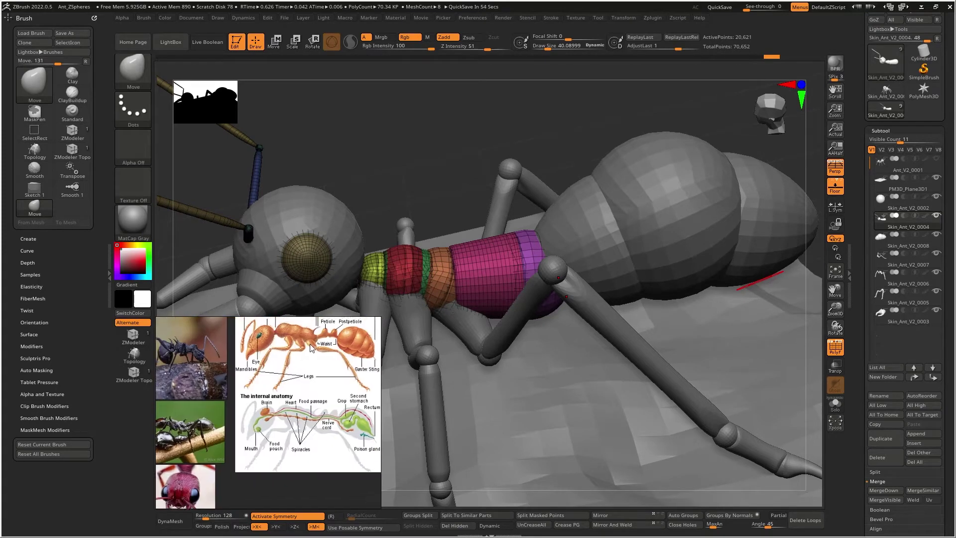
{"action": "scroll", "coordinate": [298, 348], "scroll_direction": "up", "scroll_amount": 4}
{"action": "middle_click_drag", "start_coordinate": [285, 350], "coordinate": [245, 382]}
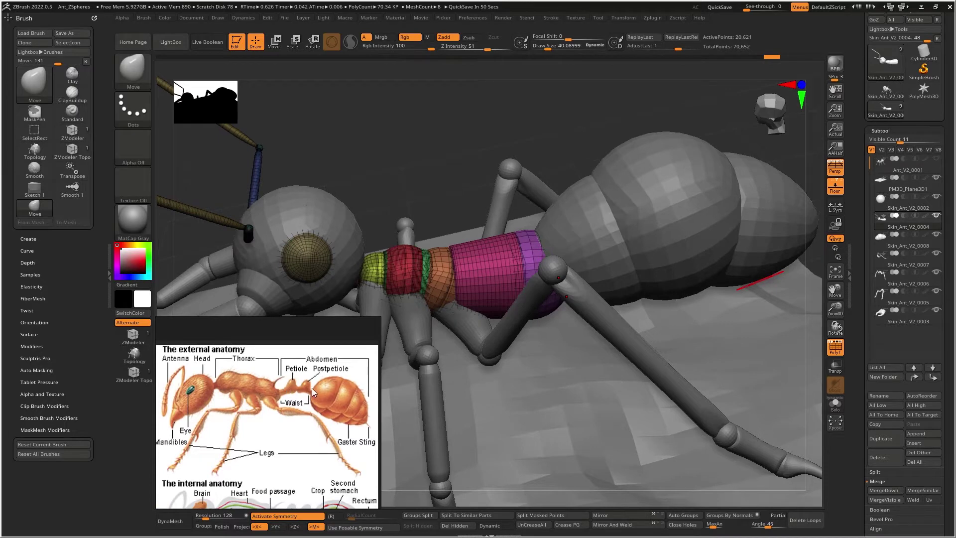
{"action": "scroll", "coordinate": [316, 387], "scroll_direction": "down", "scroll_amount": 5}
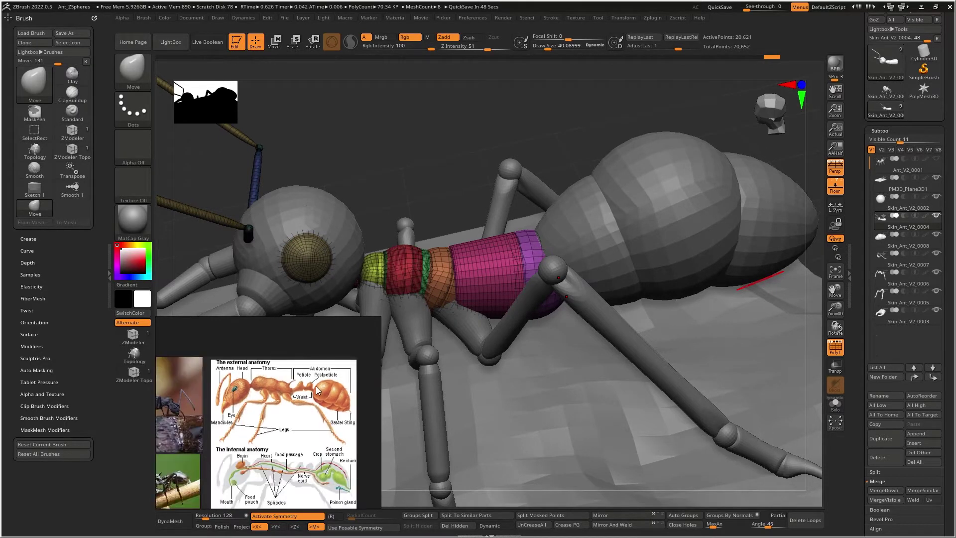
{"action": "scroll", "coordinate": [309, 360], "scroll_direction": "up", "scroll_amount": 6}
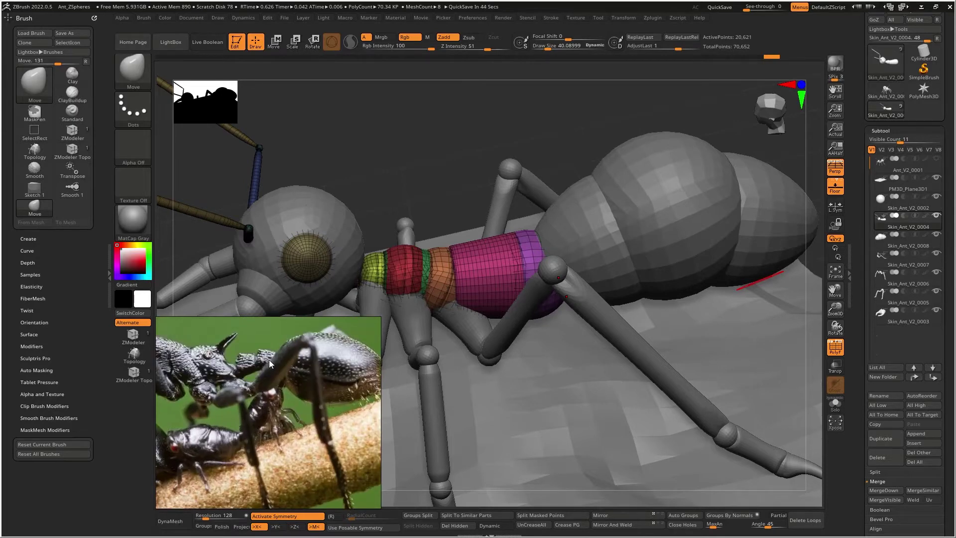
{"action": "left_click", "coordinate": [539, 255]}
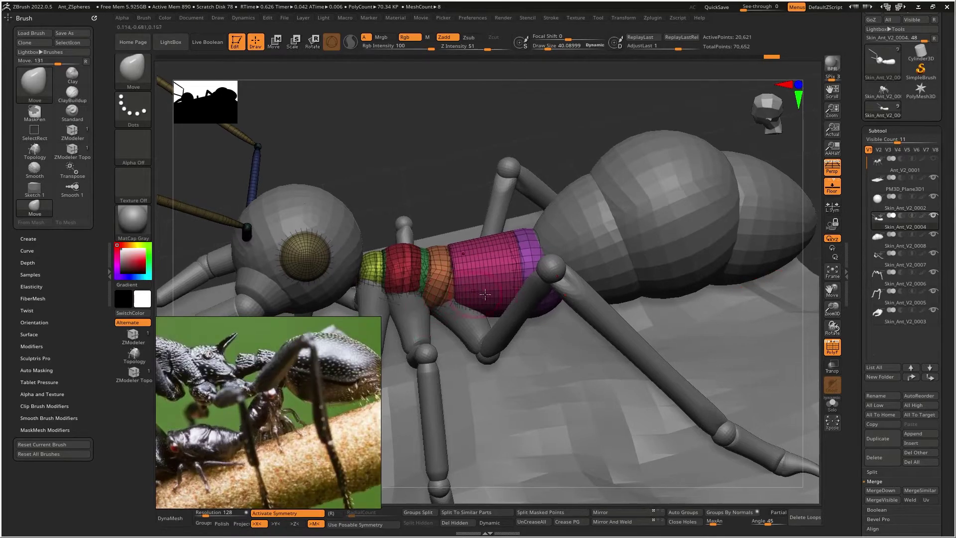
{"action": "left_click_drag", "start_coordinate": [456, 195], "coordinate": [418, 203]}
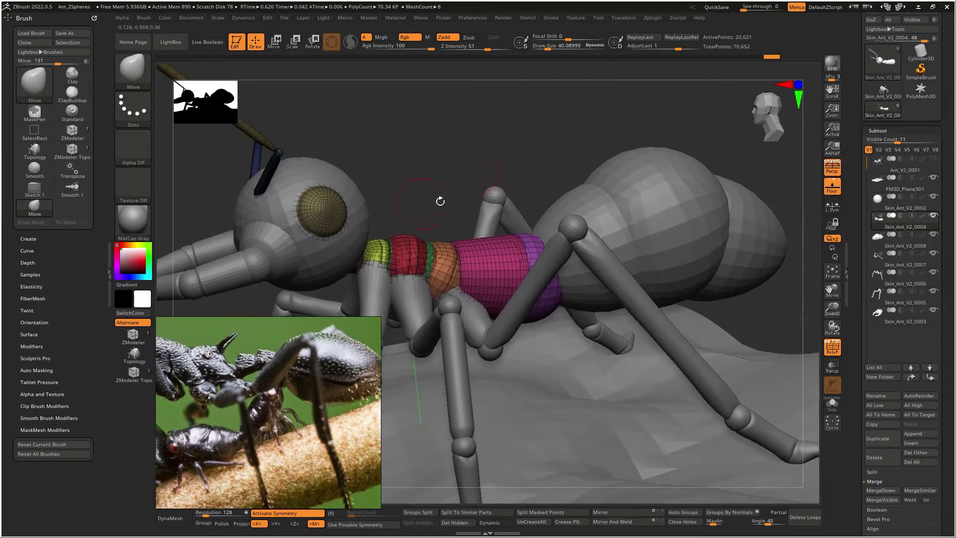
{"action": "left_click_drag", "start_coordinate": [460, 141], "coordinate": [536, 140]}
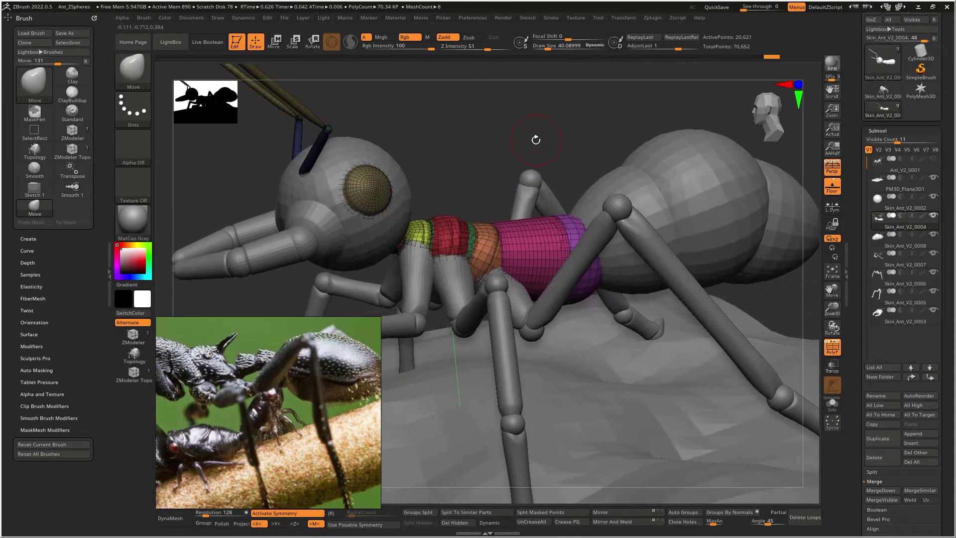
{"action": "key", "text": "ctrl+w"}
{"action": "left_click_drag", "start_coordinate": [442, 190], "coordinate": [470, 257], "text": "alt"}
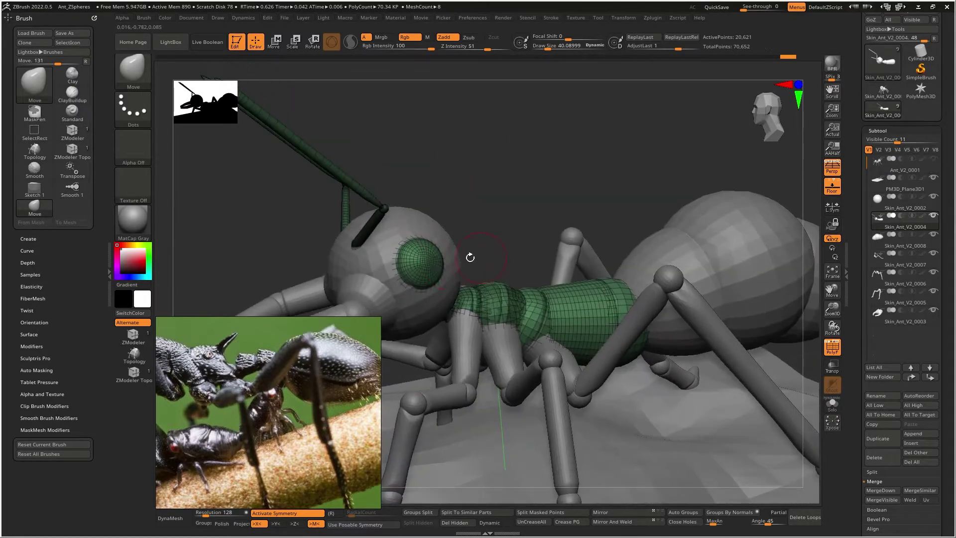
{"action": "key", "text": "ctrl+z"}
Step: Isolate the eyes polygroup and split the hidden thorax and antennae into a separate subtool
{"action": "left_click", "coordinate": [424, 260], "text": "ctrl+shift"}
{"action": "mouse_move", "coordinate": [455, 329]}
{"action": "left_mouse_down"}
{"action": "mouse_move", "coordinate": [540, 331]}
{"action": "mouse_move", "coordinate": [494, 336]}
{"action": "mouse_move", "coordinate": [530, 343]}
{"action": "mouse_move", "coordinate": [557, 267]}
{"action": "mouse_move", "coordinate": [520, 272]}
{"action": "left_mouse_up"}
{"action": "left_click", "coordinate": [421, 525]}
Step: Select the thorax and antennae subtool, hide all the antenna polygroups, and split them into their own subtool
{"action": "mouse_move", "coordinate": [446, 213]}
{"action": "left_mouse_down", "text": "alt"}
{"action": "mouse_move", "coordinate": [498, 279]}
{"action": "mouse_move", "coordinate": [477, 241]}
{"action": "left_mouse_up", "text": "alt"}
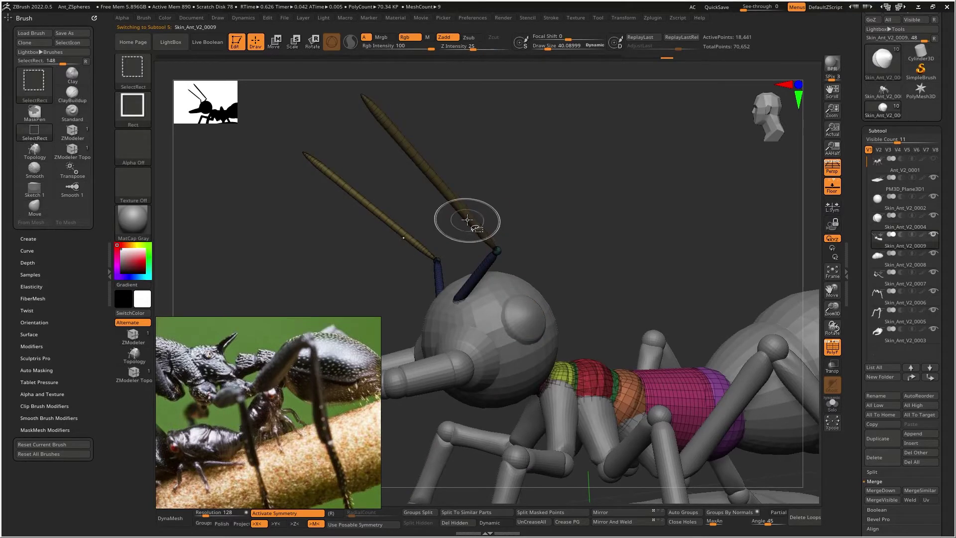
{"action": "left_click", "coordinate": [492, 245], "text": "alt"}
{"action": "left_click_drag", "start_coordinate": [531, 185], "coordinate": [528, 192], "text": "ctrl+shift"}
{"action": "left_click", "coordinate": [494, 249], "text": "ctrl+shift"}
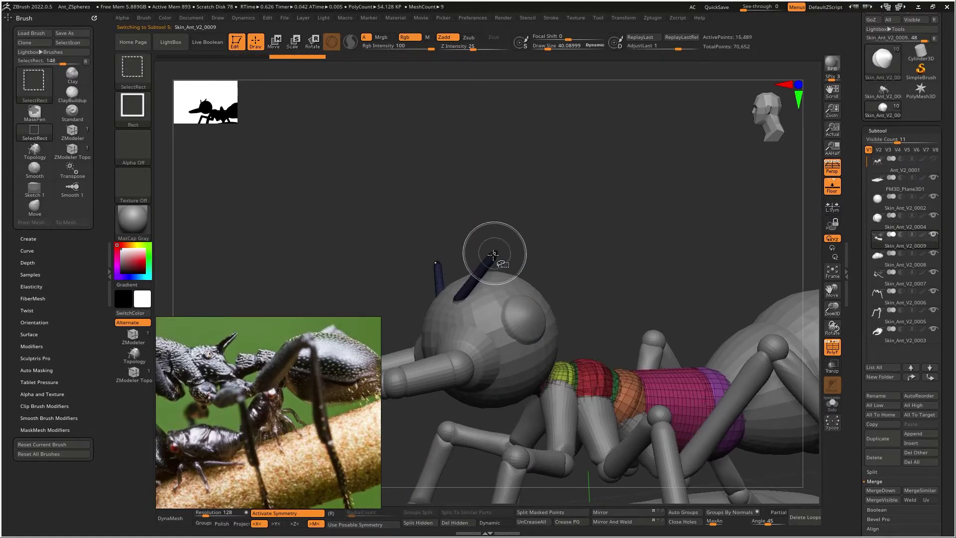
{"action": "left_click", "coordinate": [492, 260], "text": "ctrl+shift"}
{"action": "left_click", "coordinate": [423, 527]}
Step: Merge the thorax's polygroups into a single polygroup and quick-save the project
{"action": "left_click_drag", "start_coordinate": [600, 342], "coordinate": [504, 282], "text": "alt"}
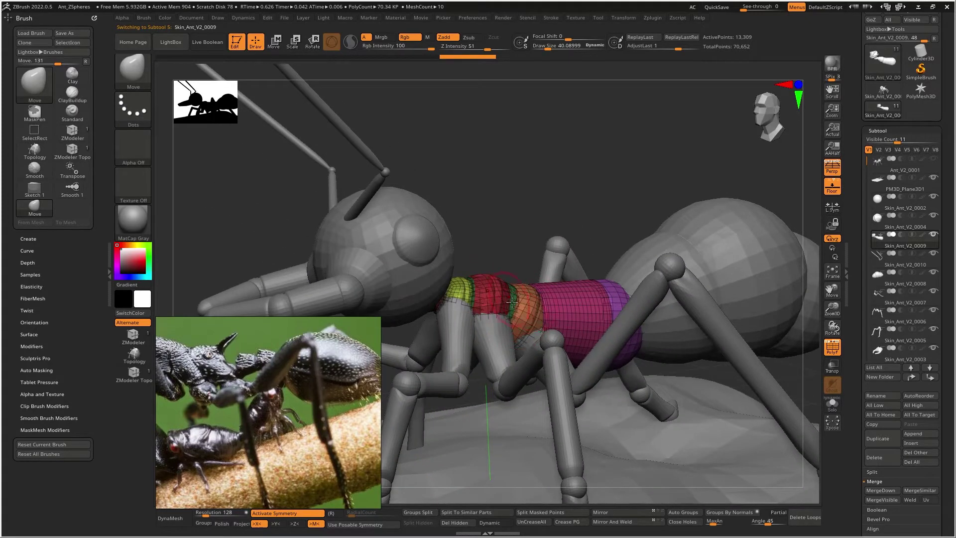
{"action": "key", "text": "ctrl+w"}
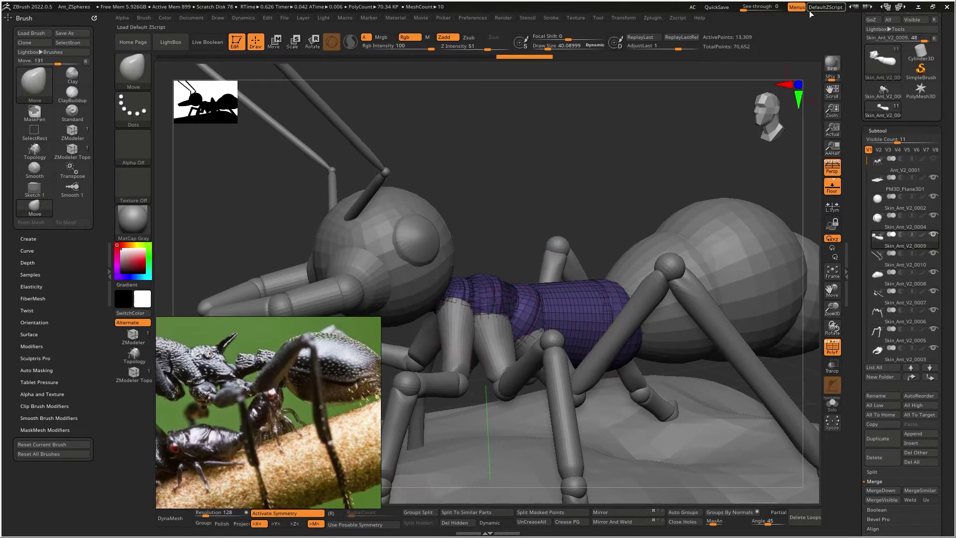
{"action": "left_click", "coordinate": [717, 7]}
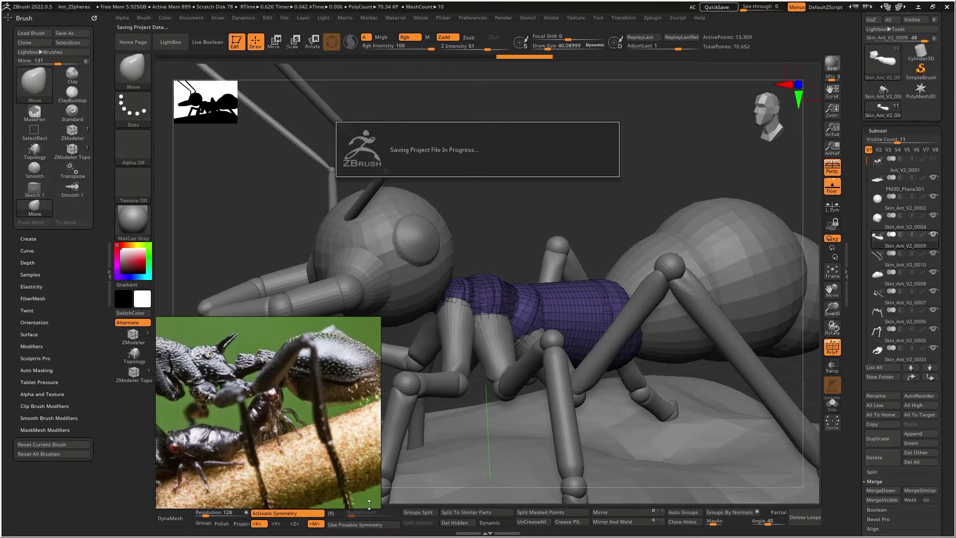
Step: DynaMesh the thorax at a resolution of 504 with Project enabled
{"action": "left_click", "coordinate": [172, 518]}
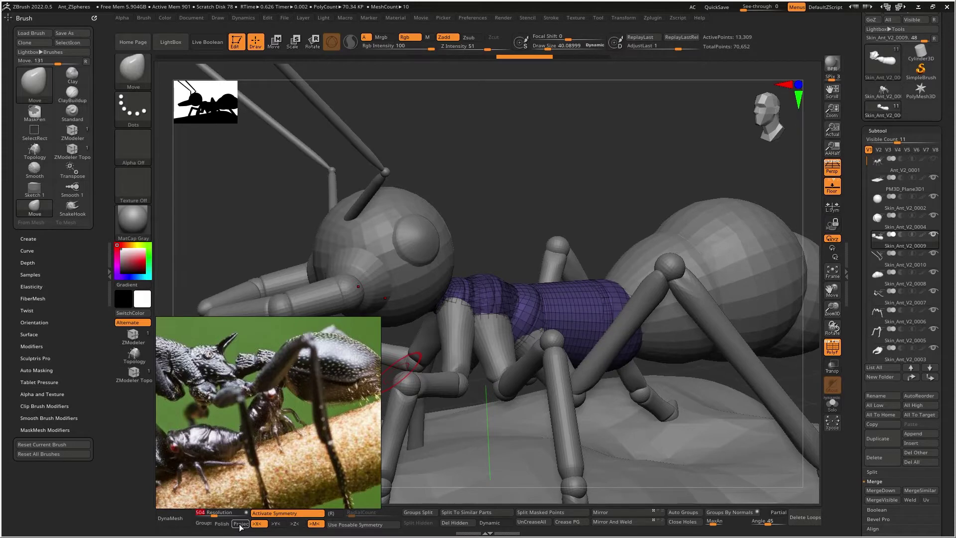
{"action": "left_click", "coordinate": [170, 524]}
Step: Try to push the thorax's rear end inward with the Move brush, and undo the strokes
{"action": "left_click_drag", "start_coordinate": [516, 245], "coordinate": [531, 285]}
{"action": "right_click_drag", "start_coordinate": [531, 284], "coordinate": [523, 312]}
{"action": "left_click_drag", "start_coordinate": [522, 311], "coordinate": [546, 302]}
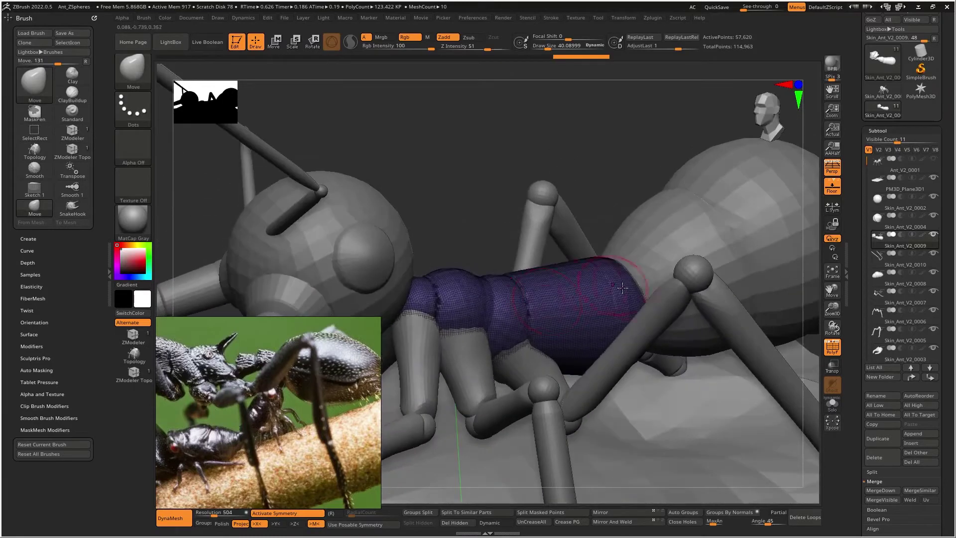
{"action": "key", "text": "shift"}
{"action": "left_click_drag", "start_coordinate": [637, 290], "coordinate": [591, 279]}
{"action": "right_click_drag", "start_coordinate": [578, 291], "coordinate": [591, 330]}
{"action": "key", "text": "ctrl+z"}
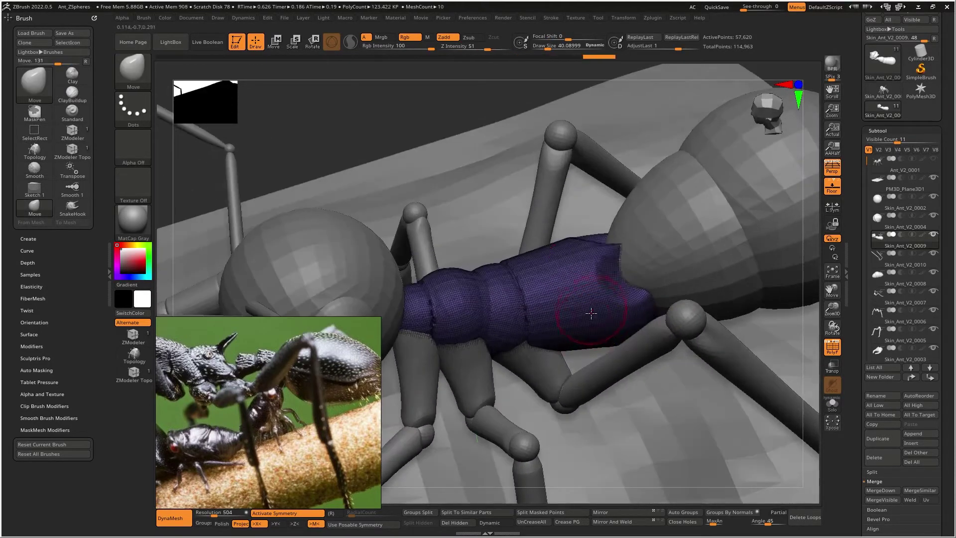
{"action": "key", "text": "ctrl+z"}
Step: Narrow the thorax's rear end with the Inflat brush at a draw size of about 109 and Z intensity 10
{"action": "key", "text": "b"}
{"action": "key", "text": "i"}
{"action": "key", "text": "n"}
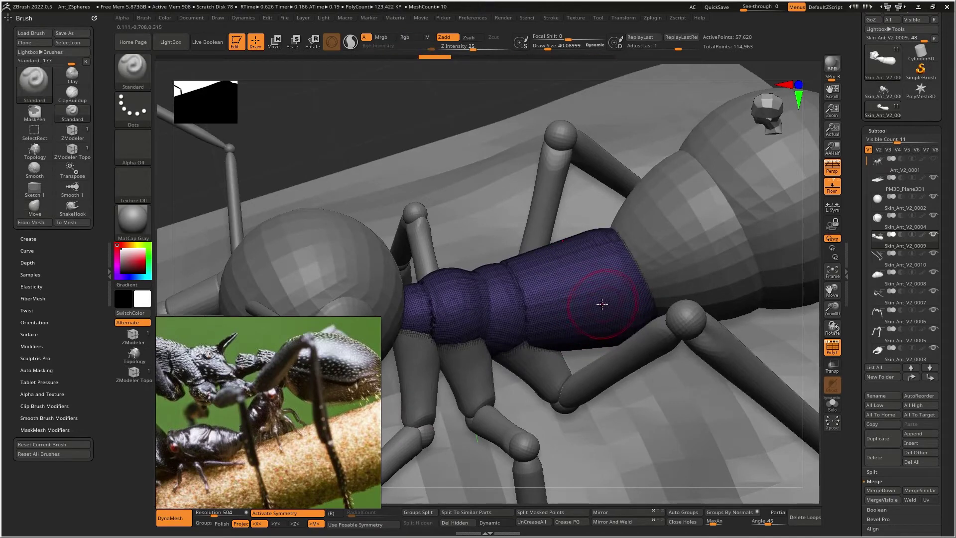
{"action": "key", "text": "space"}
{"action": "mouse_move", "coordinate": [606, 306]}
{"action": "left_mouse_down"}
{"action": "mouse_move", "coordinate": [619, 305]}
{"action": "mouse_move", "coordinate": [629, 283]}
{"action": "mouse_move", "coordinate": [601, 298]}
{"action": "mouse_move", "coordinate": [617, 278]}
{"action": "left_mouse_up"}
{"action": "right_click_drag", "start_coordinate": [616, 314], "coordinate": [618, 294]}
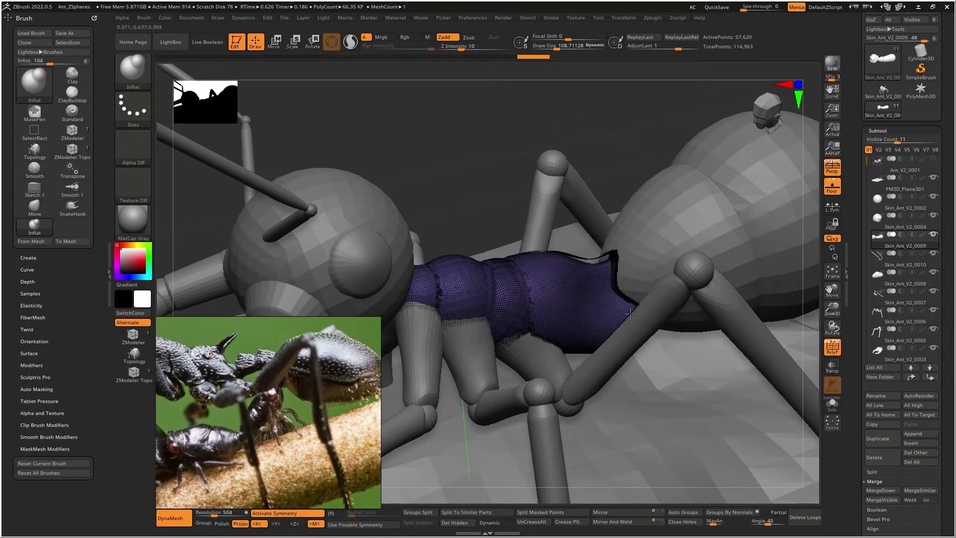
{"action": "right_click_drag", "start_coordinate": [630, 313], "coordinate": [598, 343]}
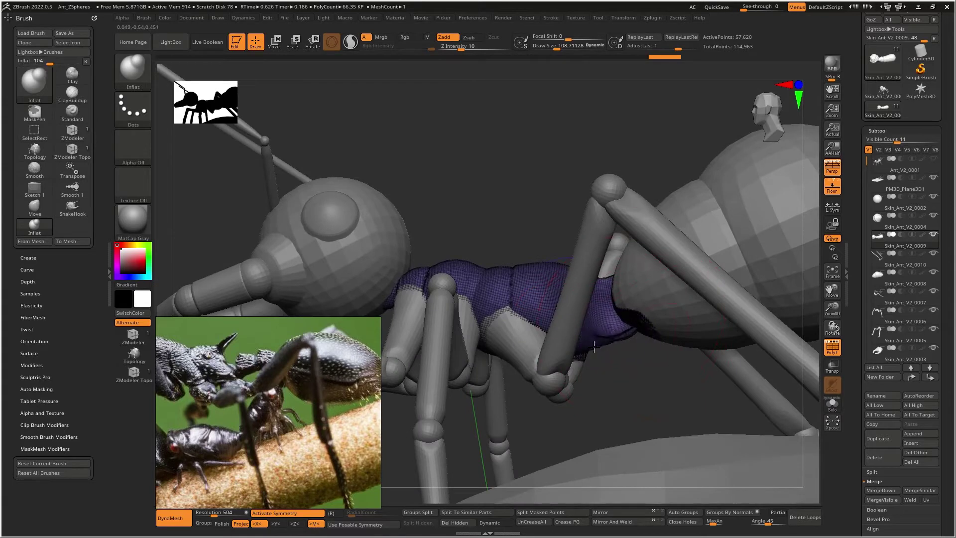
Step: Smooth the narrowed rear of the thorax where it meets the abdomen, including its underside
{"action": "key", "text": "shift"}
{"action": "left_click_drag", "start_coordinate": [627, 329], "coordinate": [613, 325], "text": "shift"}
{"action": "mouse_move", "coordinate": [601, 327]}
{"action": "right_mouse_down"}
{"action": "mouse_move", "coordinate": [623, 311]}
{"action": "mouse_move", "coordinate": [608, 337]}
{"action": "mouse_move", "coordinate": [621, 342]}
{"action": "right_mouse_up"}
{"action": "left_click_drag", "start_coordinate": [621, 343], "coordinate": [635, 343], "text": "shift"}
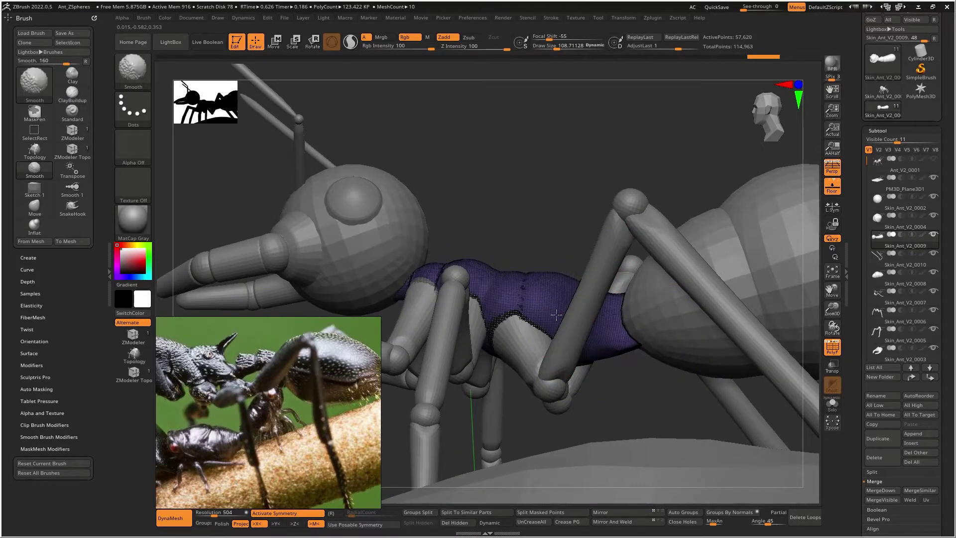
{"action": "key", "text": "b"}
{"action": "key", "text": "i"}
{"action": "key", "text": "n"}
{"action": "right_click_drag", "start_coordinate": [617, 199], "coordinate": [557, 301]}
{"action": "key", "text": "b"}
{"action": "key", "text": "d"}
{"action": "key", "text": "s"}
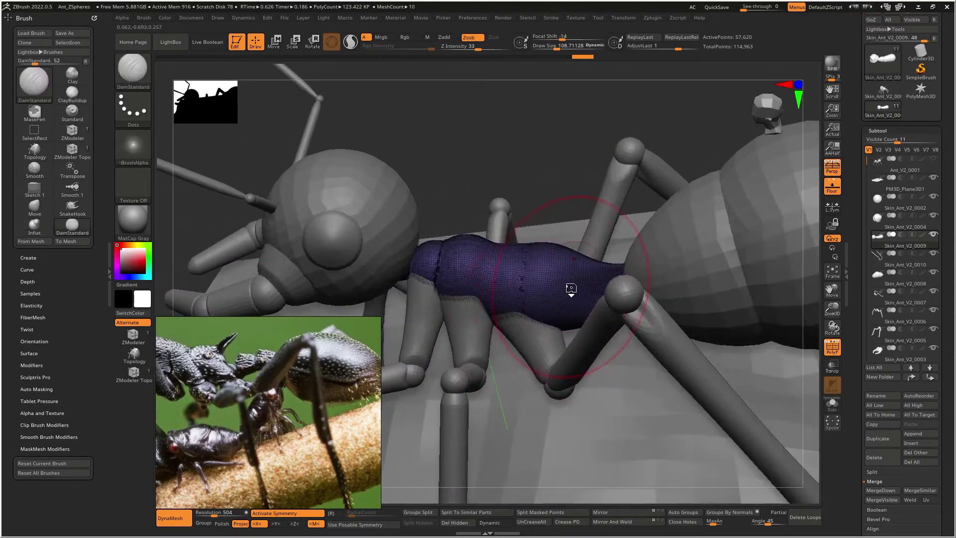
Step: Hide the rear pair of legs and reselect the thorax for sculpting with the ClayBuildup brush
{"action": "key", "text": "b"}
{"action": "key", "text": "c"}
{"action": "key", "text": "b"}
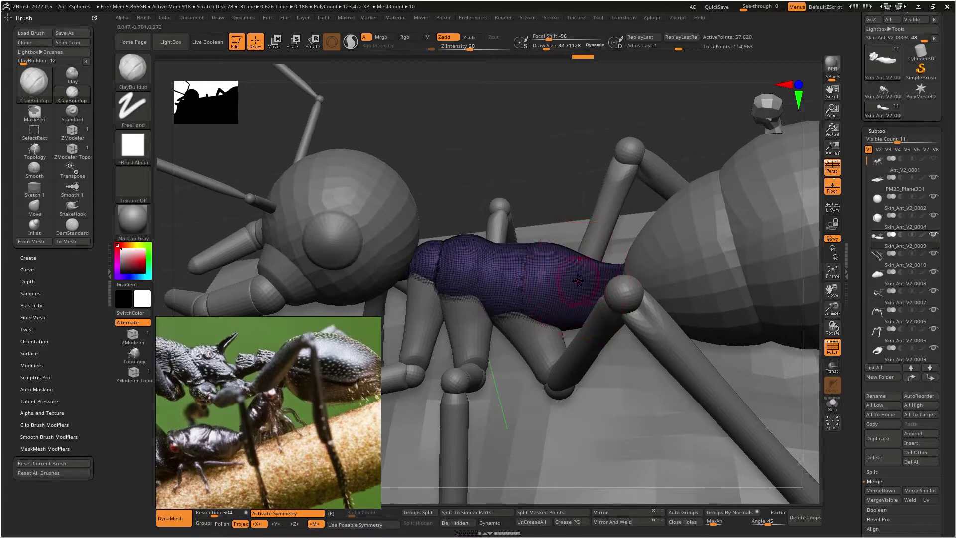
{"action": "left_click", "coordinate": [634, 313], "text": "alt"}
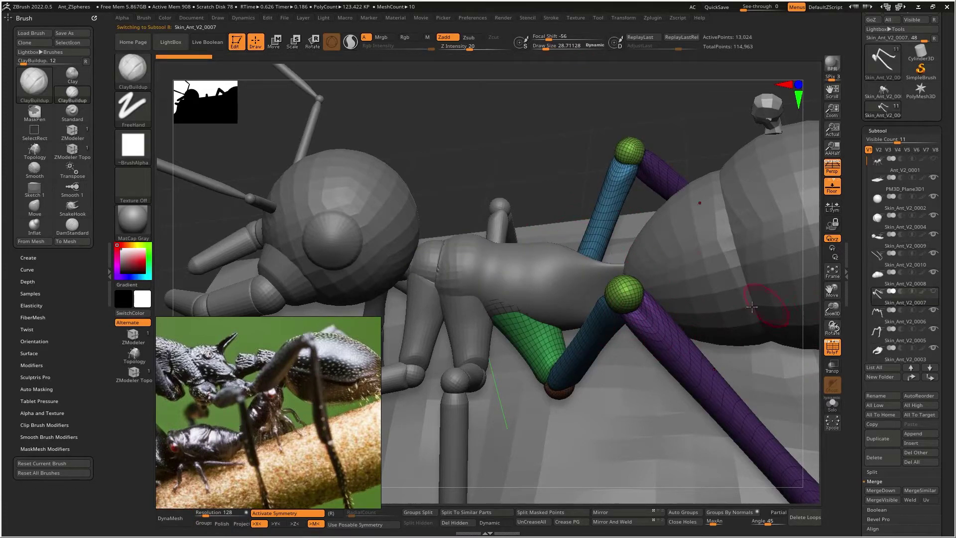
{"action": "left_click", "coordinate": [574, 275], "text": "alt"}
Step: Build up a raised band around the thorax's rear end with ClayBuildup at a draw size of about 29, and smooth it
{"action": "right_click_drag", "start_coordinate": [574, 232], "coordinate": [600, 261]}
{"action": "left_click_drag", "start_coordinate": [616, 280], "coordinate": [607, 299], "text": "shift"}
{"action": "mouse_move", "coordinate": [606, 298]}
{"action": "right_mouse_down"}
{"action": "mouse_move", "coordinate": [592, 308]}
{"action": "mouse_move", "coordinate": [592, 275]}
{"action": "right_mouse_up"}
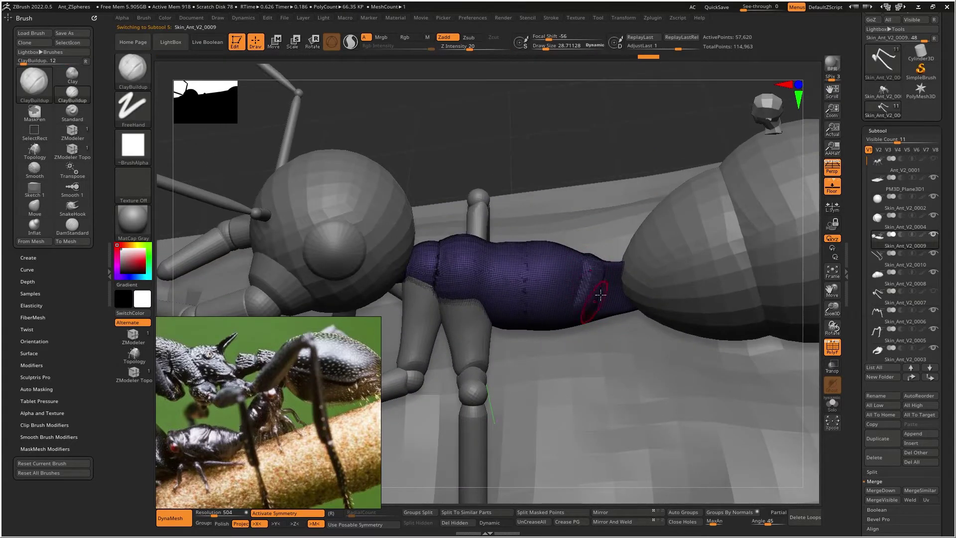
{"action": "right_click_drag", "start_coordinate": [620, 256], "coordinate": [629, 239]}
{"action": "left_click_drag", "start_coordinate": [625, 245], "coordinate": [625, 271]}
{"action": "left_click_drag", "start_coordinate": [626, 272], "coordinate": [619, 260], "text": "shift"}
Step: Swell the folds around the rear of the thorax with the Inflat brush at Z intensity 10, smoothing between strokes
{"action": "key", "text": "b"}
{"action": "key", "text": "i"}
{"action": "key", "text": "n"}
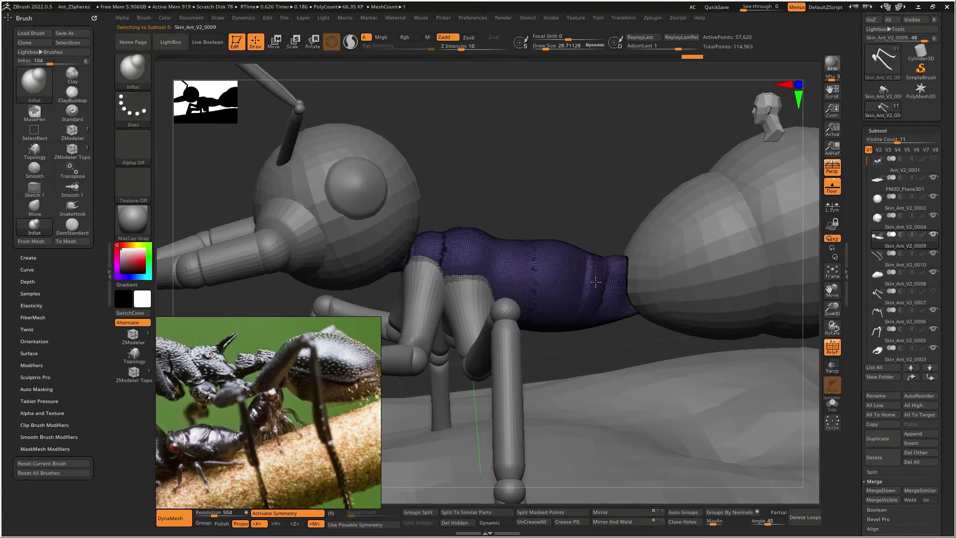
{"action": "right_click_drag", "start_coordinate": [600, 261], "coordinate": [602, 316]}
{"action": "mouse_move", "coordinate": [601, 289]}
{"action": "left_mouse_down", "text": "shift"}
{"action": "mouse_move", "coordinate": [599, 276]}
{"action": "mouse_move", "coordinate": [601, 284]}
{"action": "left_mouse_up", "text": "shift"}
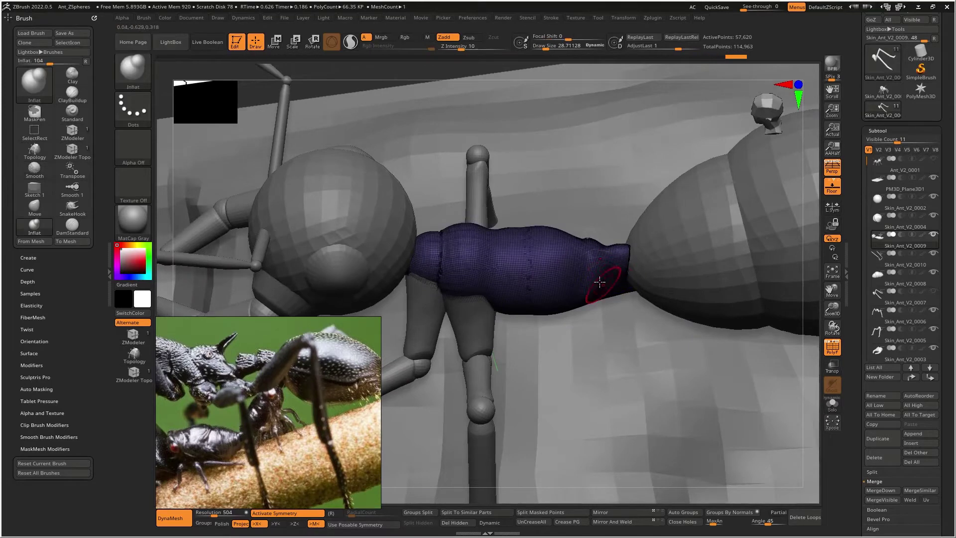
{"action": "right_click_drag", "start_coordinate": [606, 281], "coordinate": [605, 264]}
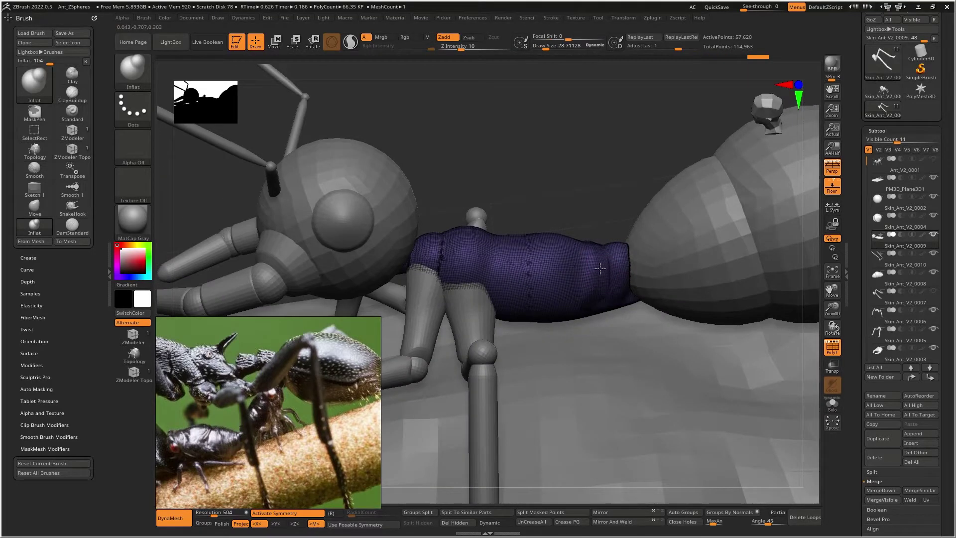
{"action": "right_click_drag", "start_coordinate": [594, 256], "coordinate": [599, 280]}
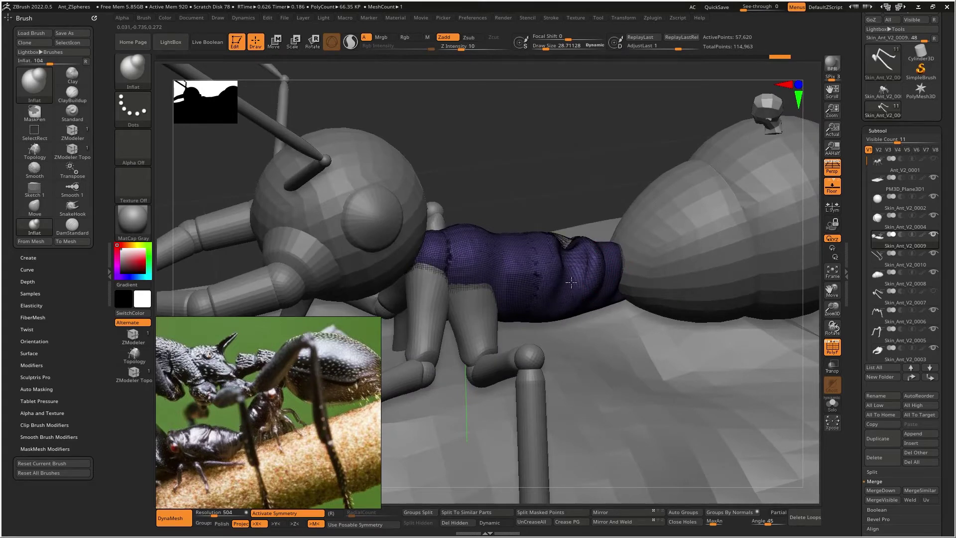
{"action": "right_click_drag", "start_coordinate": [543, 258], "coordinate": [560, 263]}
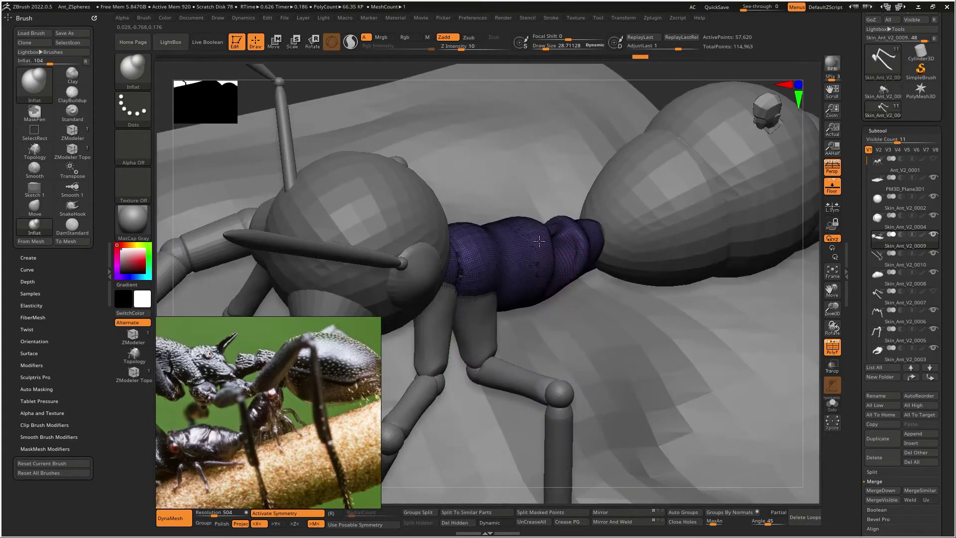
Step: Build up the middle of the thorax into a rounded bulge with ClayBuildup at a draw size of about 37 to 45, and smooth it
{"action": "key", "text": "b"}
{"action": "key", "text": "c"}
{"action": "key", "text": "b"}
{"action": "right_click_drag", "start_coordinate": [525, 211], "coordinate": [522, 300]}
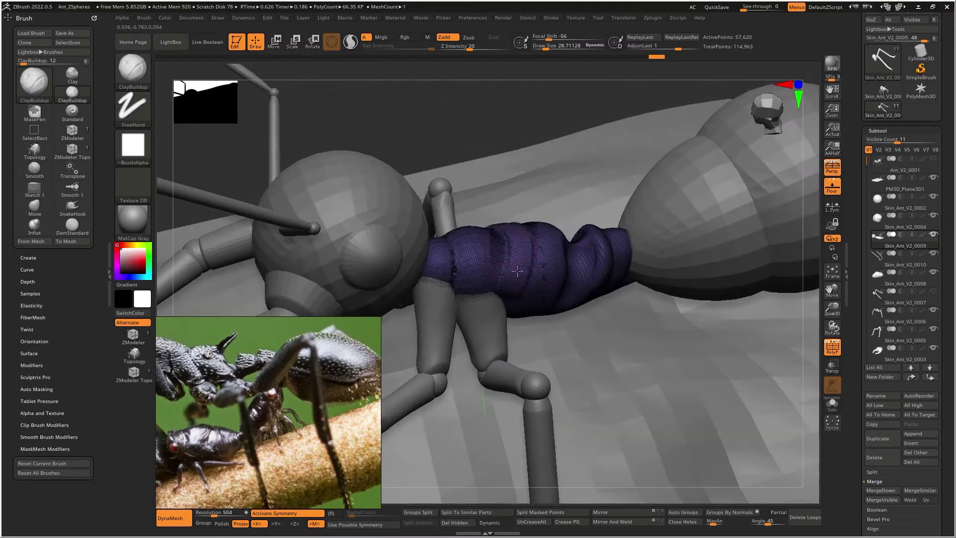
{"action": "left_click", "coordinate": [835, 345]}
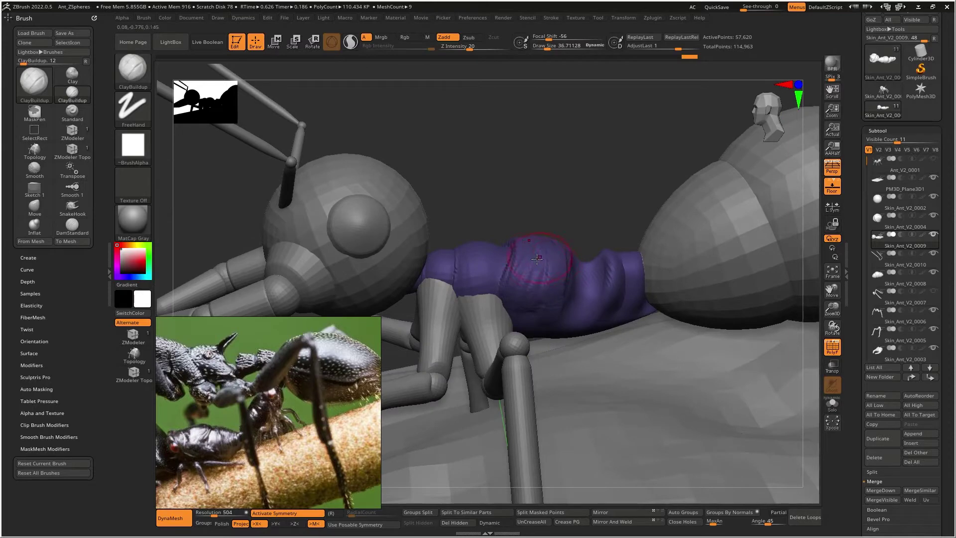
{"action": "right_click_drag", "start_coordinate": [537, 259], "coordinate": [528, 244]}
{"action": "key", "text": "shift"}
{"action": "left_click_drag", "start_coordinate": [543, 281], "coordinate": [531, 253], "text": "shift"}
{"action": "right_click_drag", "start_coordinate": [531, 253], "coordinate": [517, 217]}
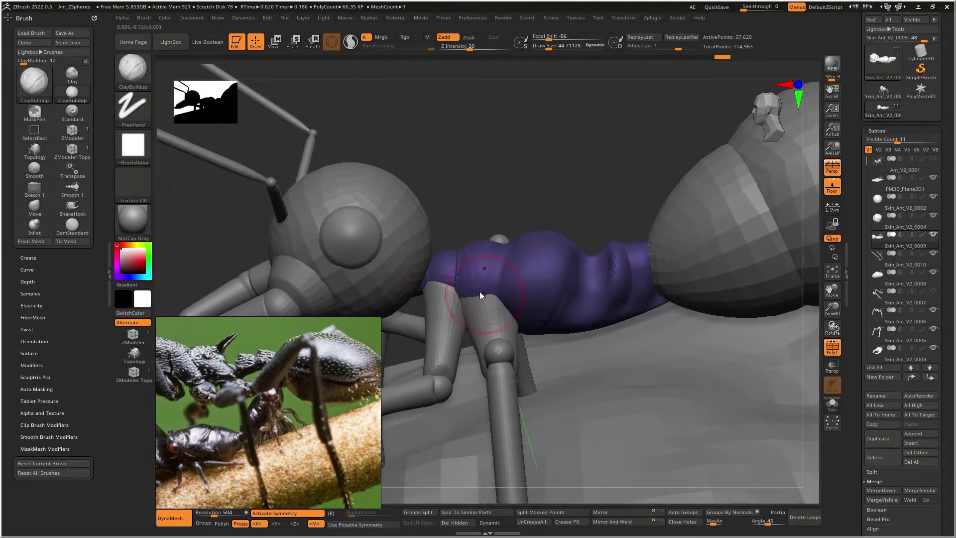
Step: Carve the groove between the front and middle thorax segments with DamStandard at a draw size of about 45, and smooth the front segment
{"action": "key", "text": "b"}
{"action": "key", "text": "d"}
{"action": "key", "text": "s"}
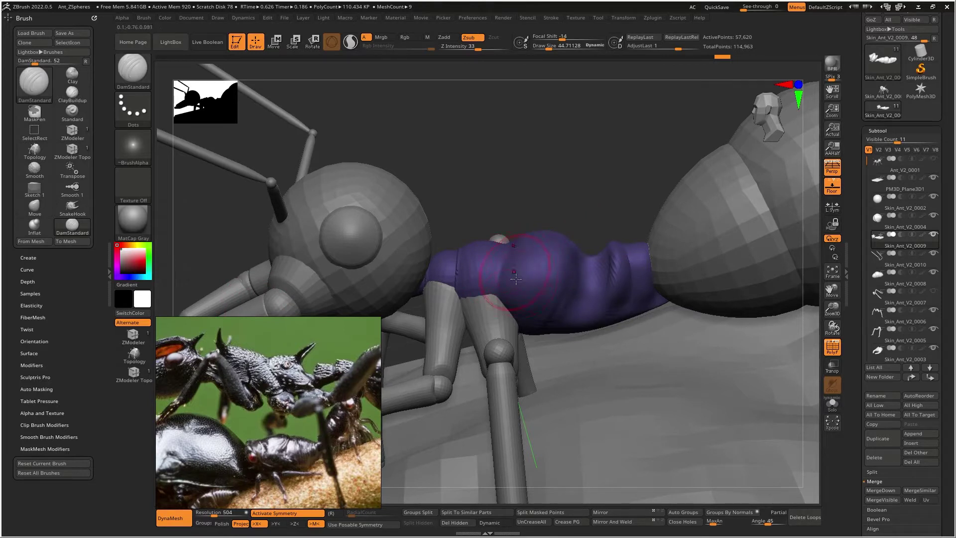
{"action": "left_click_drag", "start_coordinate": [528, 314], "coordinate": [505, 265]}
{"action": "key", "text": "shift"}
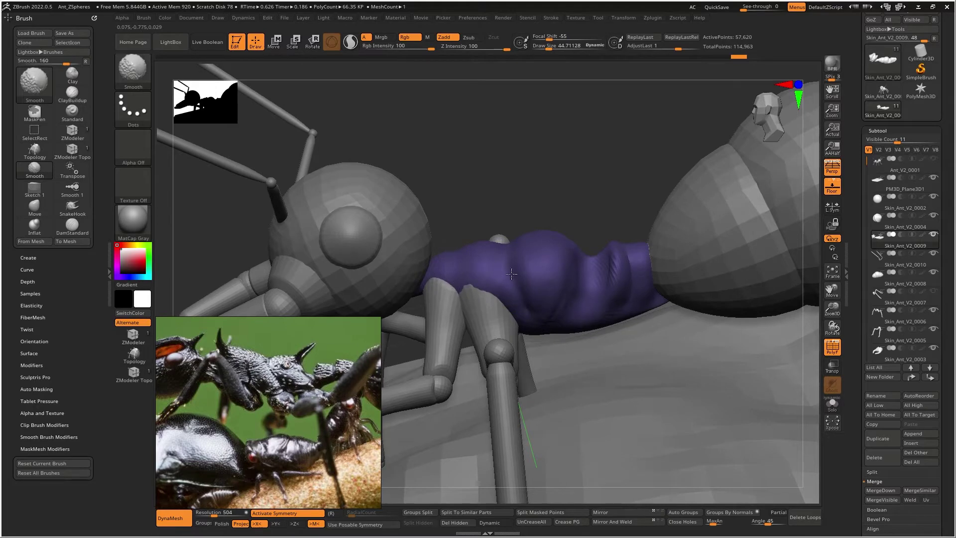
{"action": "right_click_drag", "start_coordinate": [526, 325], "coordinate": [514, 294]}
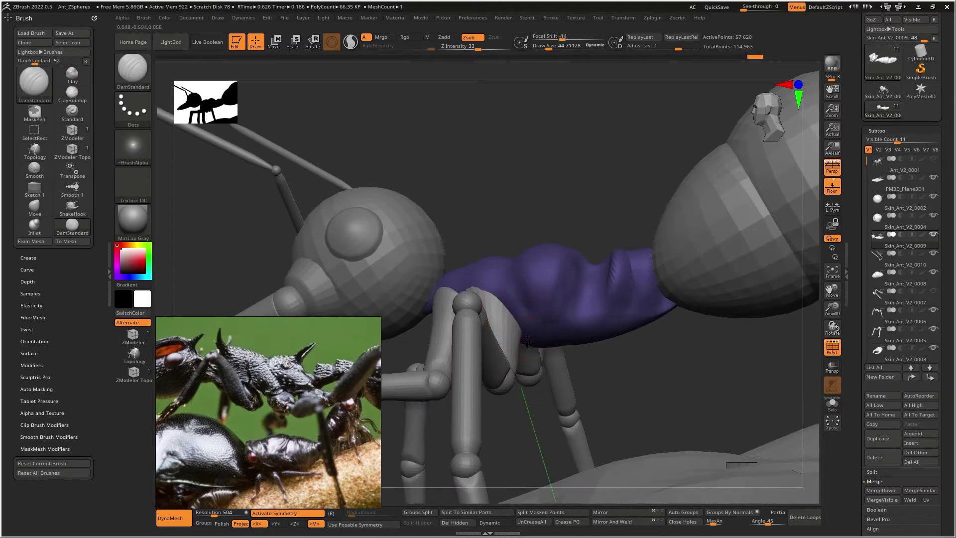
{"action": "right_click_drag", "start_coordinate": [537, 341], "coordinate": [531, 333]}
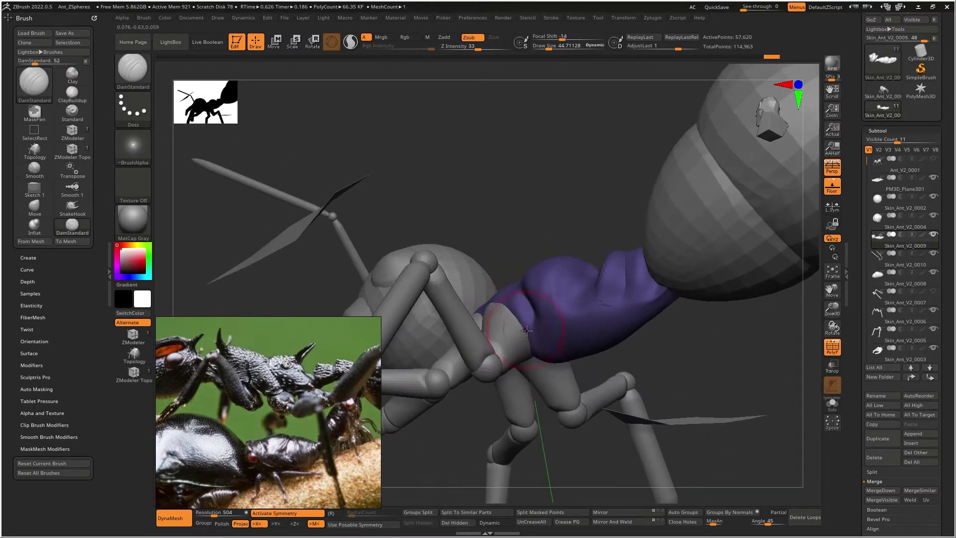
Step: Undo the last two strokes on the thorax and turn on Sculptris Pro
{"action": "right_click_drag", "start_coordinate": [558, 292], "coordinate": [574, 320]}
{"action": "key", "text": "ctrl+z"}
{"action": "key", "text": "ctrl+z"}
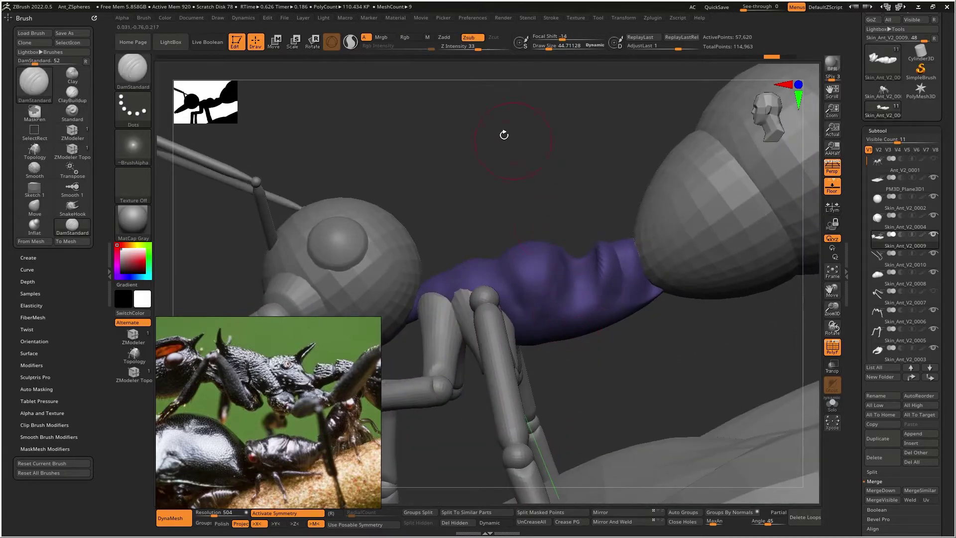
{"action": "left_click", "coordinate": [351, 41]}
{"action": "mouse_move", "coordinate": [539, 272]}
{"action": "right_mouse_down"}
{"action": "mouse_move", "coordinate": [538, 259]}
{"action": "mouse_move", "coordinate": [548, 335]}
{"action": "right_mouse_up"}
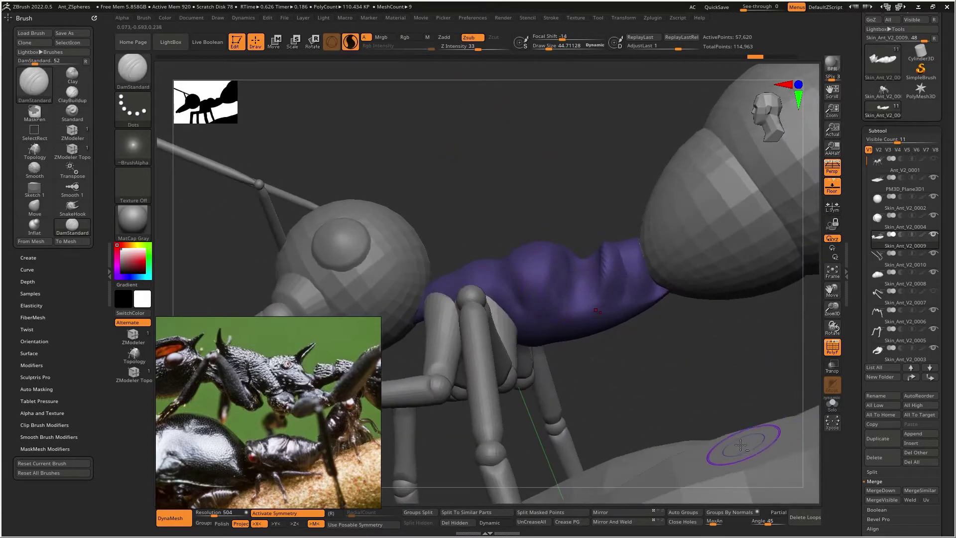
Step: Hide the ground plane and reselect the thorax
{"action": "left_click", "coordinate": [735, 445], "text": "alt"}
{"action": "left_click", "coordinate": [934, 181]}
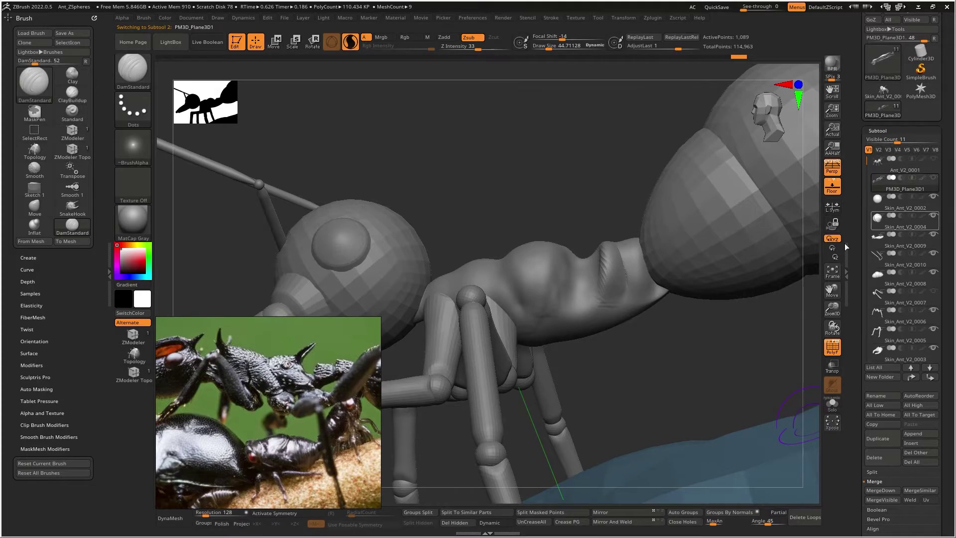
{"action": "right_click_drag", "start_coordinate": [626, 280], "coordinate": [603, 222], "text": "alt"}
{"action": "left_click", "coordinate": [519, 217], "text": "alt"}
{"action": "right_click_drag", "start_coordinate": [518, 245], "coordinate": [511, 247]}
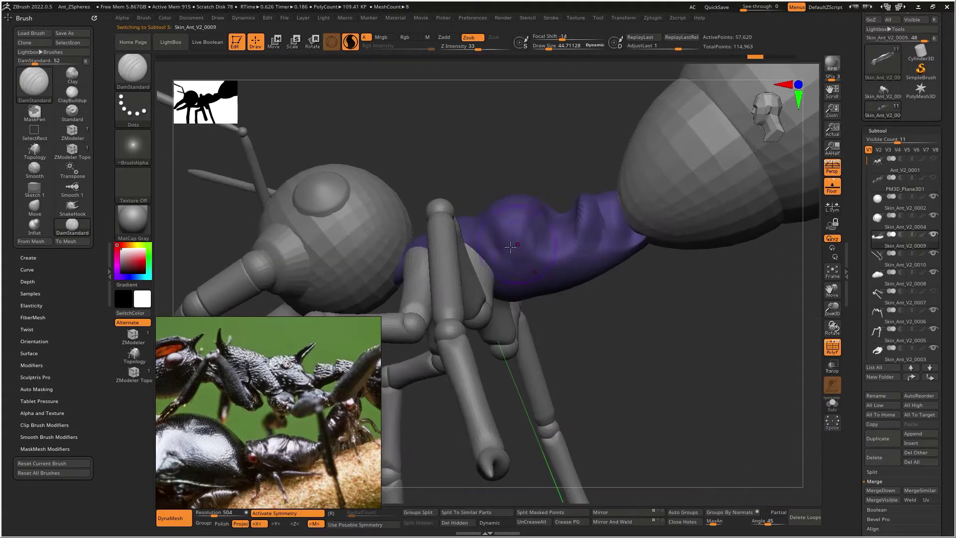
Step: Carve a crease up the side of the middle thorax segment, behind the leg bases, with DamStandard at a draw size of about 37
{"action": "mouse_move", "coordinate": [503, 261]}
{"action": "left_mouse_down"}
{"action": "mouse_move", "coordinate": [489, 241]}
{"action": "mouse_move", "coordinate": [529, 286]}
{"action": "mouse_move", "coordinate": [512, 254]}
{"action": "mouse_move", "coordinate": [513, 277]}
{"action": "left_mouse_up"}
{"action": "key", "text": "bracketleft"}
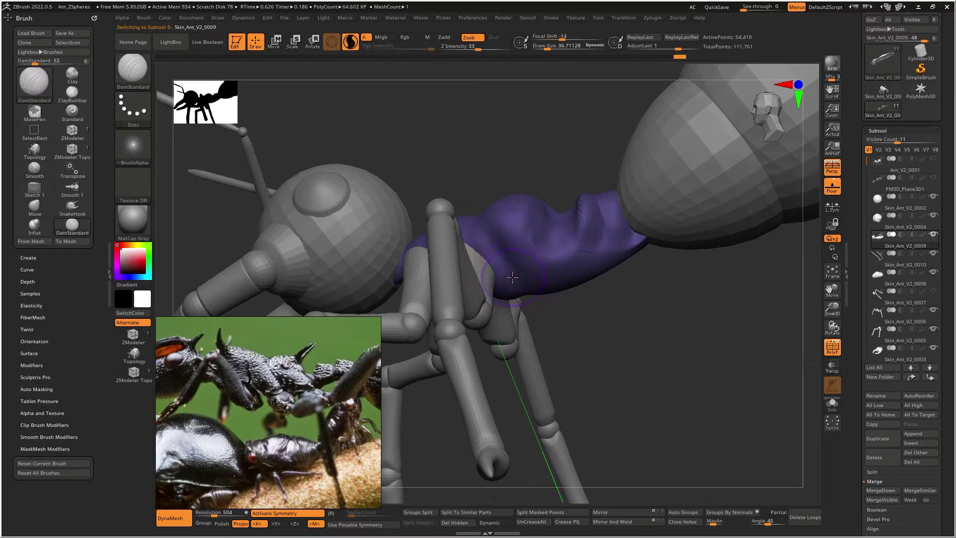
{"action": "right_click_drag", "start_coordinate": [528, 293], "coordinate": [526, 289]}
{"action": "left_click_drag", "start_coordinate": [522, 277], "coordinate": [491, 241]}
Step: Turn off the polyframe display and deepen the groove between the front and middle thorax segments at a draw size of about 25
{"action": "left_click", "coordinate": [830, 349]}
{"action": "right_click_drag", "start_coordinate": [534, 243], "coordinate": [535, 272]}
{"action": "left_click_drag", "start_coordinate": [493, 233], "coordinate": [473, 212]}
{"action": "right_click_drag", "start_coordinate": [473, 212], "coordinate": [488, 244]}
{"action": "mouse_move", "coordinate": [463, 199]}
{"action": "left_mouse_down"}
{"action": "mouse_move", "coordinate": [466, 210]}
{"action": "mouse_move", "coordinate": [453, 190]}
{"action": "mouse_move", "coordinate": [501, 242]}
{"action": "left_mouse_up"}
{"action": "right_click_drag", "start_coordinate": [501, 242], "coordinate": [486, 212]}
{"action": "left_click_drag", "start_coordinate": [484, 224], "coordinate": [509, 250]}
{"action": "mouse_move", "coordinate": [535, 265]}
{"action": "right_mouse_down"}
{"action": "mouse_move", "coordinate": [527, 235]}
{"action": "mouse_move", "coordinate": [487, 235]}
{"action": "right_mouse_up"}
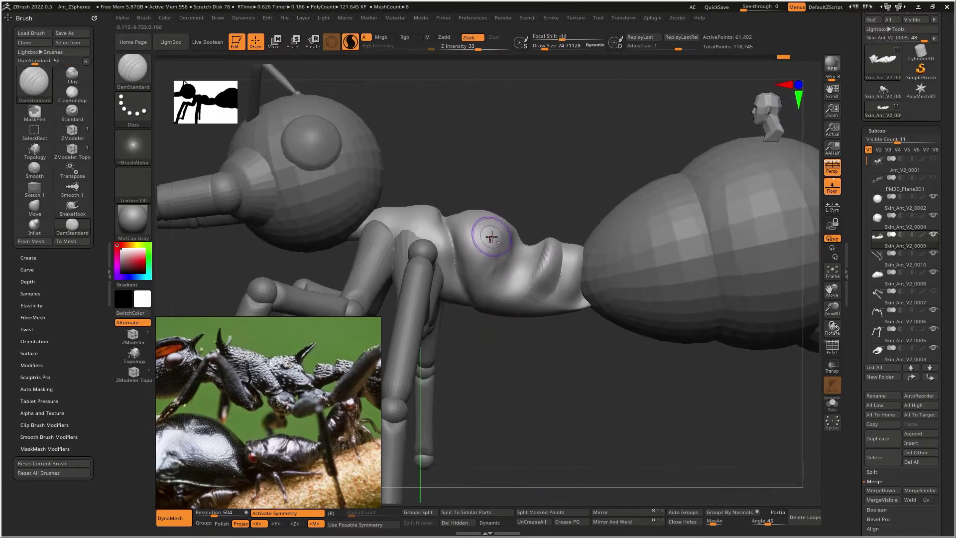
Step: Mask the middle and rear of the thorax with MaskLasso, leaving the front segment free
{"action": "key", "text": "ctrl"}
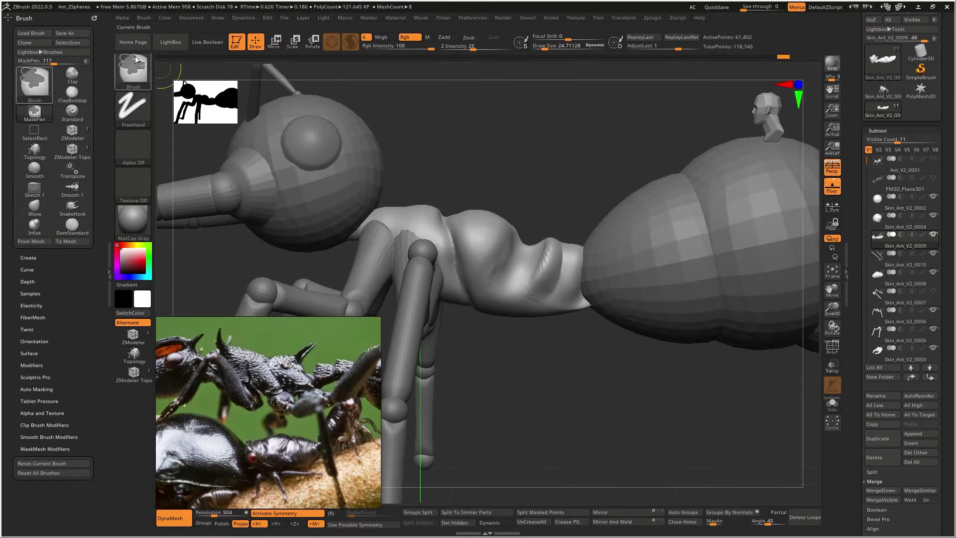
{"action": "key", "text": "b"}
{"action": "key", "text": "m"}
{"action": "left_click", "coordinate": [311, 124]}
{"action": "mouse_move", "coordinate": [631, 172]}
{"action": "left_mouse_down", "text": "ctrl"}
{"action": "mouse_move", "coordinate": [513, 143]}
{"action": "mouse_move", "coordinate": [445, 174]}
{"action": "mouse_move", "coordinate": [446, 230]}
{"action": "mouse_move", "coordinate": [475, 328]}
{"action": "mouse_move", "coordinate": [658, 273]}
{"action": "mouse_move", "coordinate": [648, 209]}
{"action": "left_mouse_up", "text": "ctrl"}
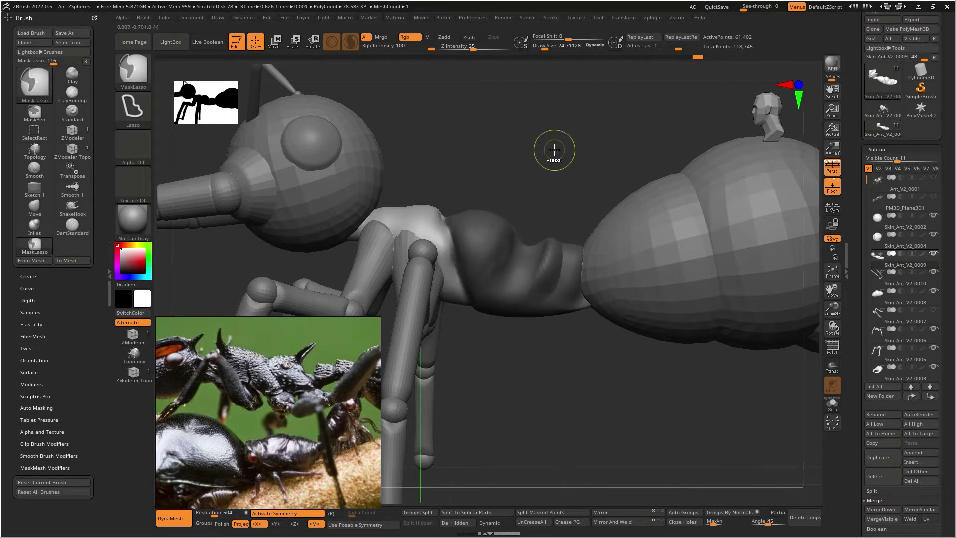
Step: Raise the top of the unmasked front thorax segment with the Move brush at a draw size of about 77
{"action": "key", "text": "b"}
{"action": "key", "text": "m"}
{"action": "key", "text": "v"}
{"action": "mouse_move", "coordinate": [568, 216]}
{"action": "left_mouse_down"}
{"action": "mouse_move", "coordinate": [486, 282]}
{"action": "mouse_move", "coordinate": [510, 207]}
{"action": "mouse_move", "coordinate": [461, 231]}
{"action": "mouse_move", "coordinate": [468, 224]}
{"action": "mouse_move", "coordinate": [453, 245]}
{"action": "mouse_move", "coordinate": [451, 236]}
{"action": "left_mouse_up"}
{"action": "key", "text": "space"}
{"action": "right_click_drag", "start_coordinate": [469, 213], "coordinate": [455, 158]}
{"action": "left_click_drag", "start_coordinate": [447, 180], "coordinate": [457, 167]}
Step: Pull the front segment's raised top backward into a ridge overhanging the middle segment, and smooth it
{"action": "mouse_move", "coordinate": [461, 177]}
{"action": "right_mouse_down"}
{"action": "mouse_move", "coordinate": [439, 220]}
{"action": "mouse_move", "coordinate": [452, 214]}
{"action": "mouse_move", "coordinate": [435, 209]}
{"action": "right_mouse_up"}
{"action": "mouse_move", "coordinate": [435, 208]}
{"action": "left_mouse_down"}
{"action": "mouse_move", "coordinate": [449, 189]}
{"action": "mouse_move", "coordinate": [405, 235]}
{"action": "mouse_move", "coordinate": [437, 224]}
{"action": "left_mouse_up"}
{"action": "left_click_drag", "start_coordinate": [340, 131], "coordinate": [326, 142]}
{"action": "right_click_drag", "start_coordinate": [451, 219], "coordinate": [432, 259]}
{"action": "mouse_move", "coordinate": [434, 222]}
{"action": "right_mouse_down"}
{"action": "mouse_move", "coordinate": [451, 198]}
{"action": "mouse_move", "coordinate": [444, 227]}
{"action": "mouse_move", "coordinate": [432, 210]}
{"action": "mouse_move", "coordinate": [436, 230]}
{"action": "right_mouse_up"}
{"action": "left_click_drag", "start_coordinate": [436, 230], "coordinate": [450, 232], "text": "shift"}
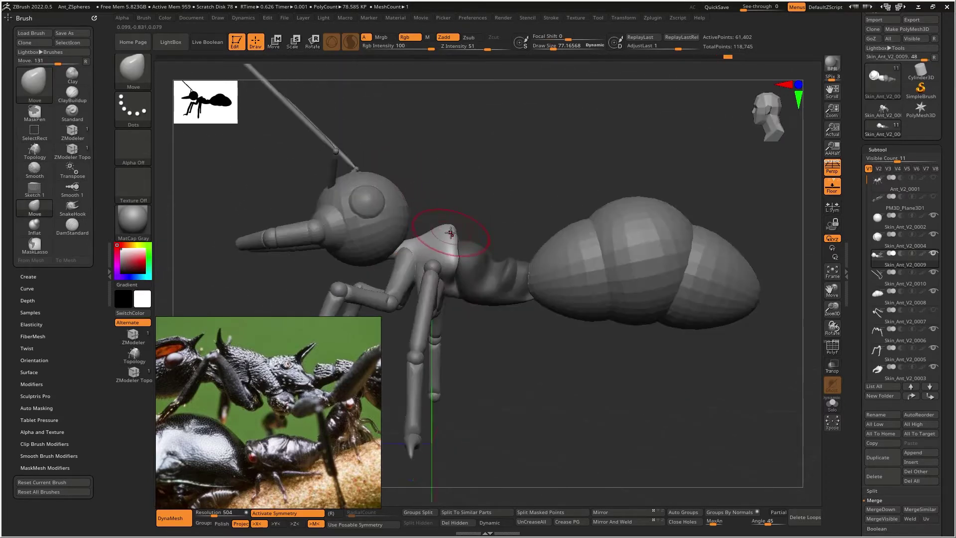
{"action": "mouse_move", "coordinate": [461, 222]}
{"action": "right_mouse_down"}
{"action": "mouse_move", "coordinate": [428, 224]}
{"action": "mouse_move", "coordinate": [456, 231]}
{"action": "right_mouse_up"}
{"action": "left_click_drag", "start_coordinate": [466, 234], "coordinate": [480, 252], "text": "shift"}
{"action": "right_click_drag", "start_coordinate": [480, 252], "coordinate": [525, 259]}
{"action": "right_click_drag", "start_coordinate": [434, 237], "coordinate": [485, 199]}
Step: Mask the front and middle of the thorax with MaskLasso, leaving only its rear end free
{"action": "mouse_move", "coordinate": [526, 193]}
{"action": "left_mouse_down", "text": "ctrl"}
{"action": "mouse_move", "coordinate": [467, 257]}
{"action": "mouse_move", "coordinate": [493, 341]}
{"action": "left_mouse_up", "text": "ctrl"}
{"action": "left_click", "coordinate": [520, 156], "text": "ctrl"}
{"action": "left_click", "coordinate": [524, 148], "text": "ctrl"}
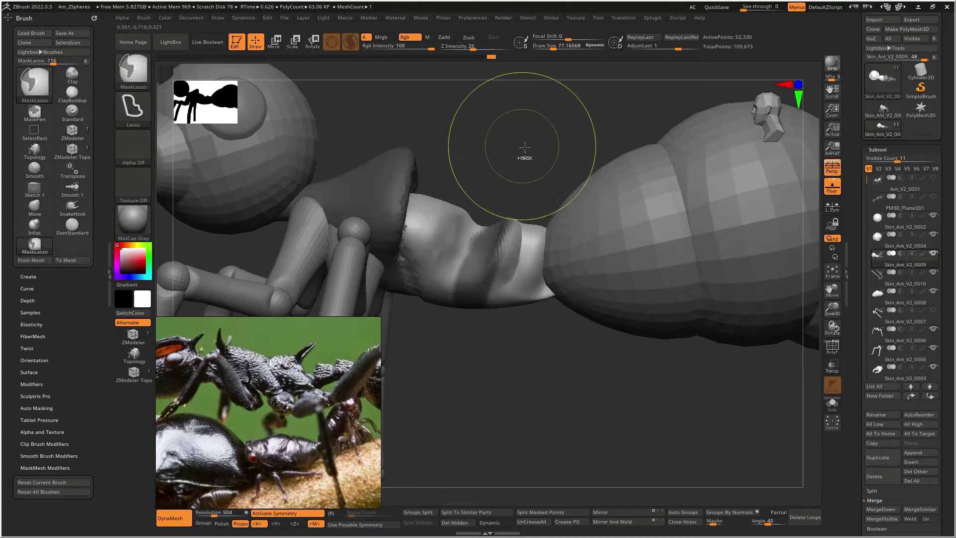
{"action": "mouse_move", "coordinate": [519, 140]}
{"action": "left_mouse_down", "text": "ctrl"}
{"action": "mouse_move", "coordinate": [459, 139]}
{"action": "mouse_move", "coordinate": [511, 152]}
{"action": "left_mouse_up", "text": "ctrl"}
{"action": "left_click", "coordinate": [511, 152], "text": "ctrl"}
Step: Pull the tops of the two folds at the thorax's rear into upright spikes with the Move brush at a draw size of about 26
{"action": "right_click_drag", "start_coordinate": [511, 153], "coordinate": [481, 199]}
{"action": "key", "text": "space"}
{"action": "left_click_drag", "start_coordinate": [494, 198], "coordinate": [487, 197]}
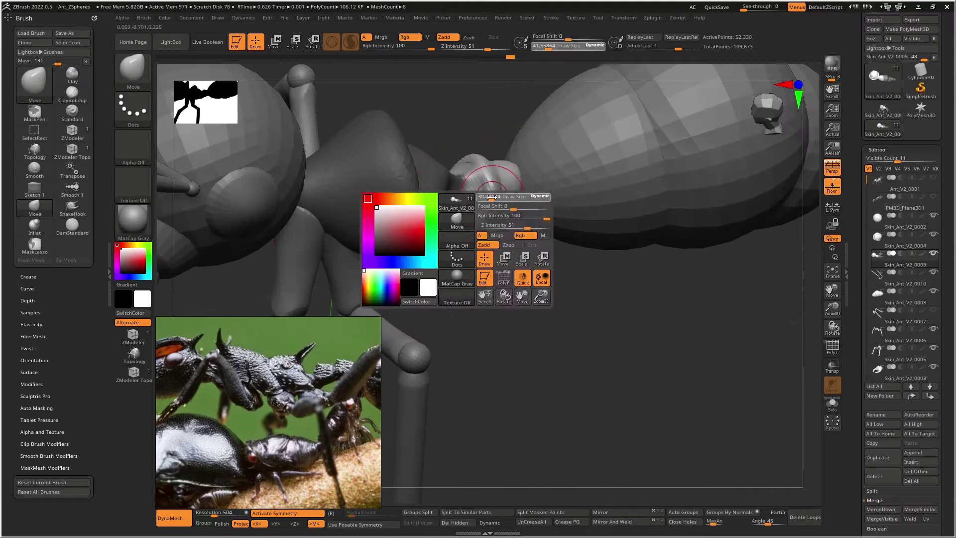
{"action": "left_click_drag", "start_coordinate": [507, 148], "coordinate": [477, 207]}
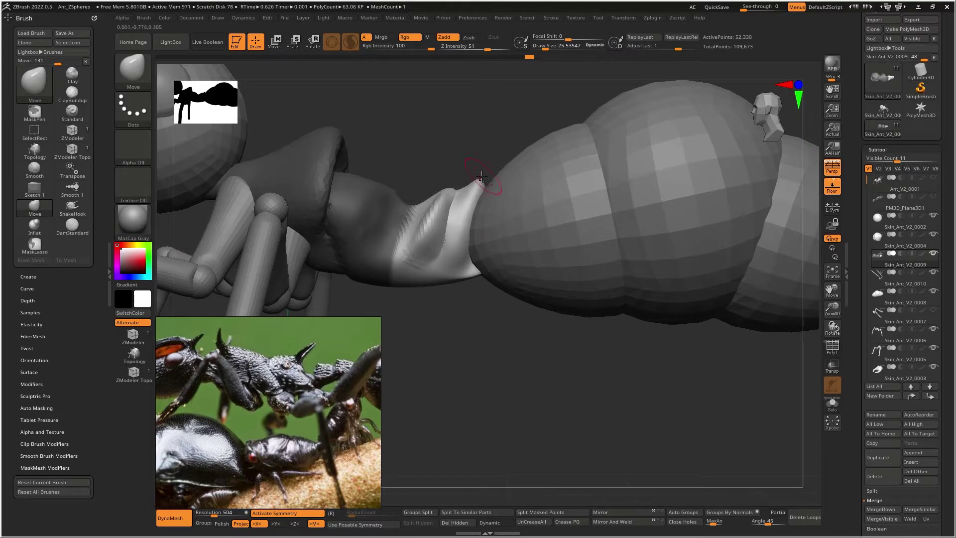
{"action": "left_click_drag", "start_coordinate": [464, 179], "coordinate": [460, 192]}
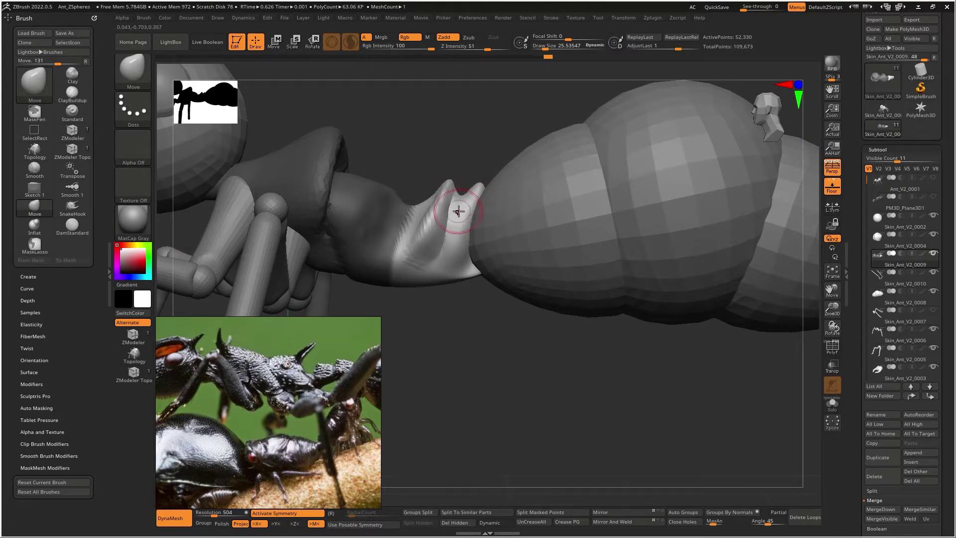
Step: Carve creases along the rear folds with DamStandard at a draw size of about 14, undoing the unwanted strokes
{"action": "key", "text": "b"}
{"action": "key", "text": "d"}
{"action": "key", "text": "s"}
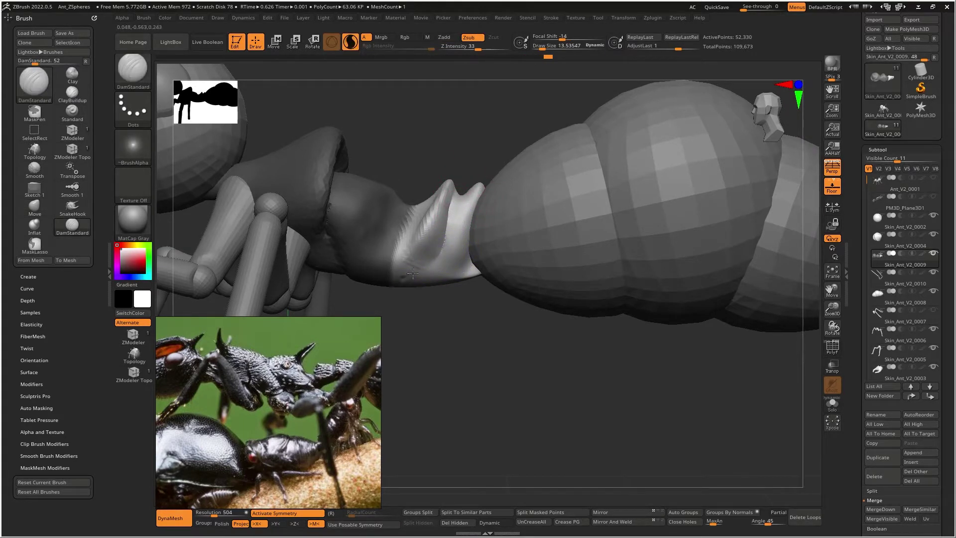
{"action": "key", "text": "ctrl+z"}
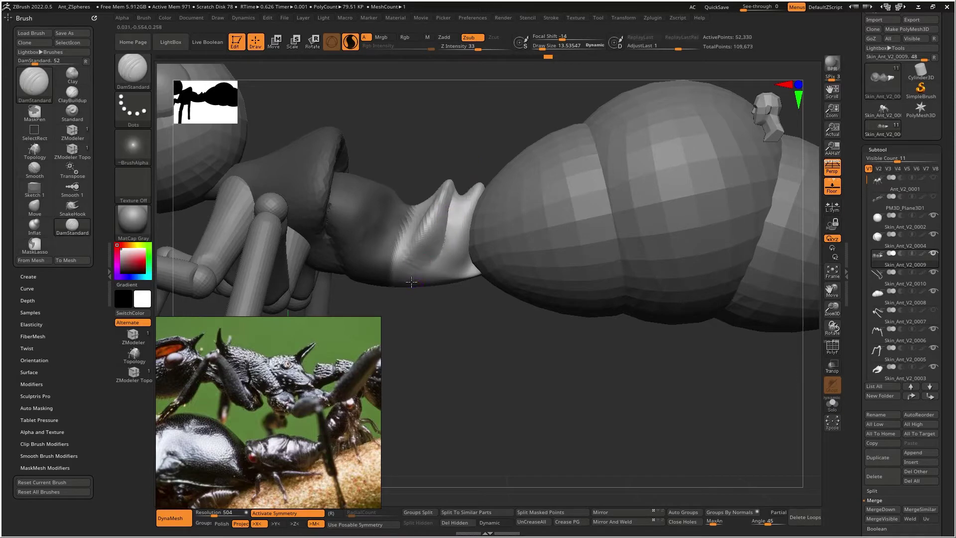
{"action": "left_click_drag", "start_coordinate": [442, 253], "coordinate": [452, 222]}
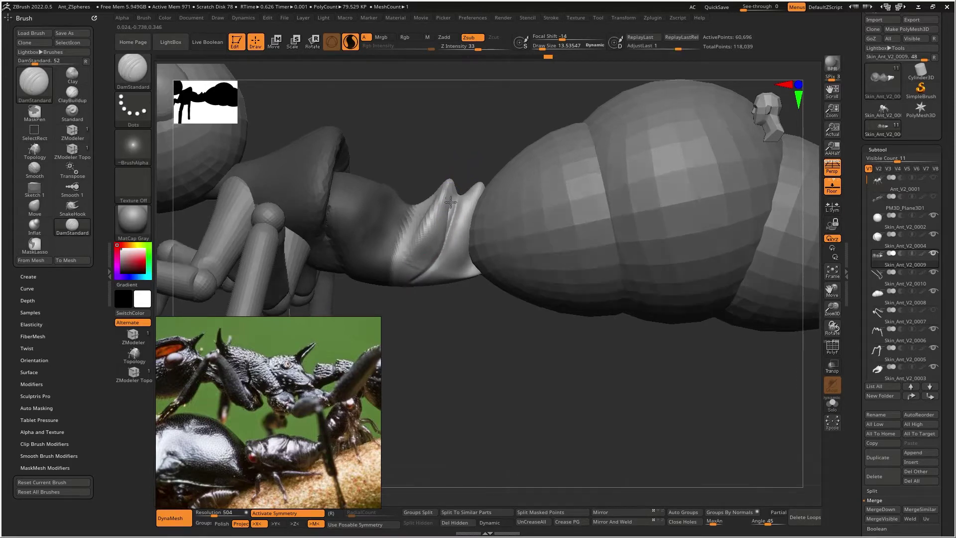
{"action": "key", "text": "ctrl+z"}
Step: Flatten the sides of the spiked rear folds with the hPolish brush at a draw size of about 26 and Z intensity 37
{"action": "mouse_move", "coordinate": [438, 254]}
{"action": "right_mouse_down"}
{"action": "mouse_move", "coordinate": [457, 203]}
{"action": "mouse_move", "coordinate": [436, 213]}
{"action": "mouse_move", "coordinate": [453, 211]}
{"action": "mouse_move", "coordinate": [449, 234]}
{"action": "right_mouse_up"}
{"action": "key", "text": "b"}
{"action": "key", "text": "h"}
{"action": "key", "text": "p"}
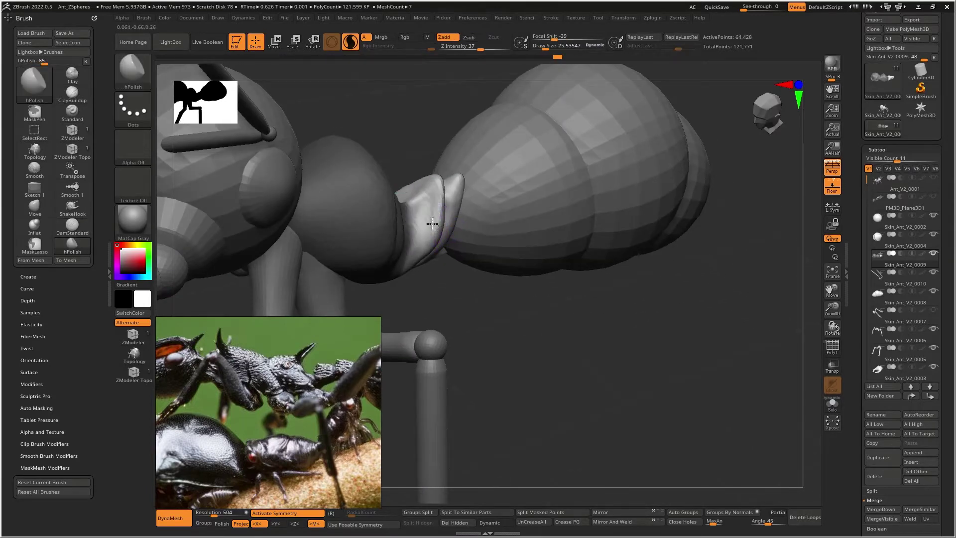
Step: Undo the last series of strokes on the thorax's rear folds
{"action": "key", "text": "ctrl+z"}
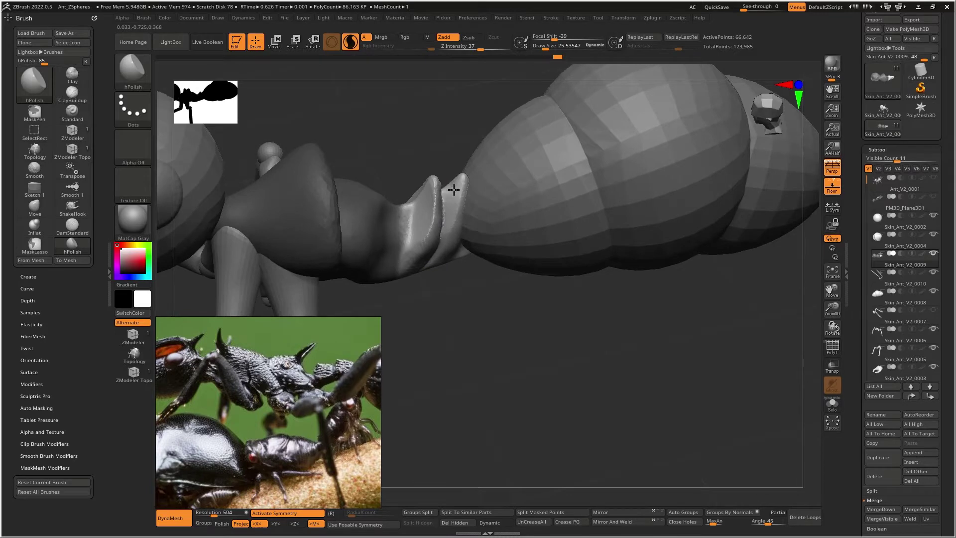
{"action": "key", "text": "ctrl+z"}
{"action": "key", "text": "ctrl+z"}
{"action": "key", "text": "ctrl+z"}
{"action": "key", "text": "ctrl+z"}
{"action": "key", "text": "ctrl+z"}
{"action": "key", "text": "ctrl+z"}
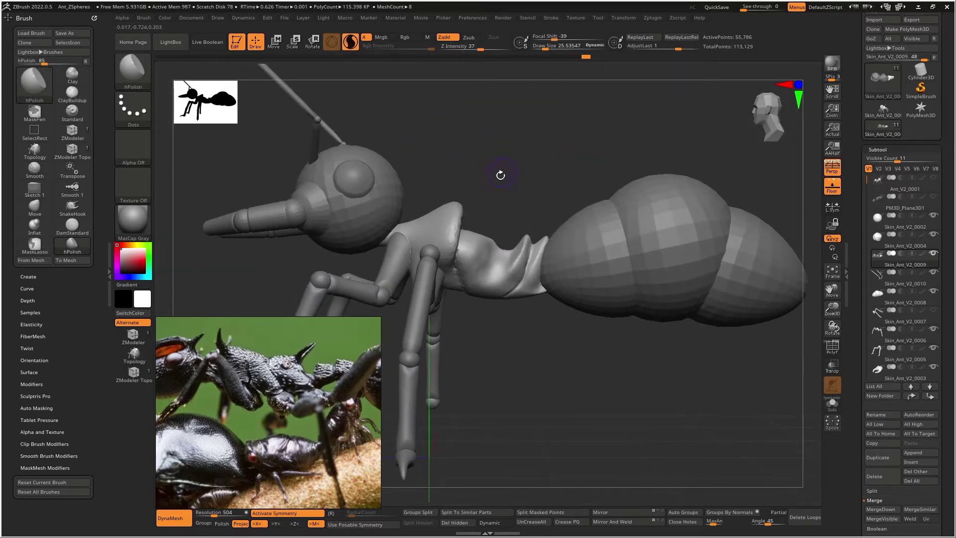
{"action": "key", "text": "ctrl+z"}
{"action": "key", "text": "ctrl+z"}
{"action": "key", "text": "ctrl+z"}
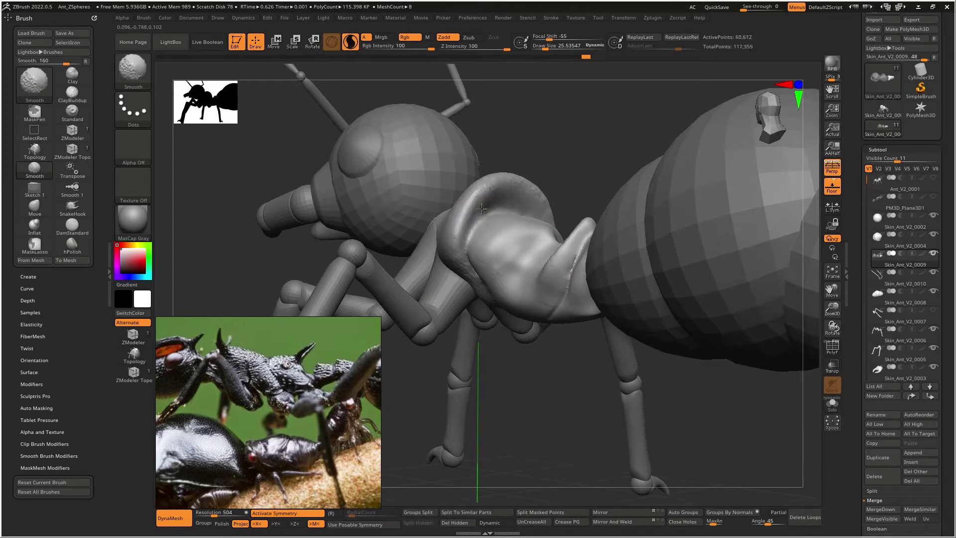
Step: Deepen the groove behind the thorax's front segment with DamStandard at a draw size of about 26, undoing the unwanted strokes
{"action": "key", "text": "ctrl+z"}
{"action": "key", "text": "ctrl+z"}
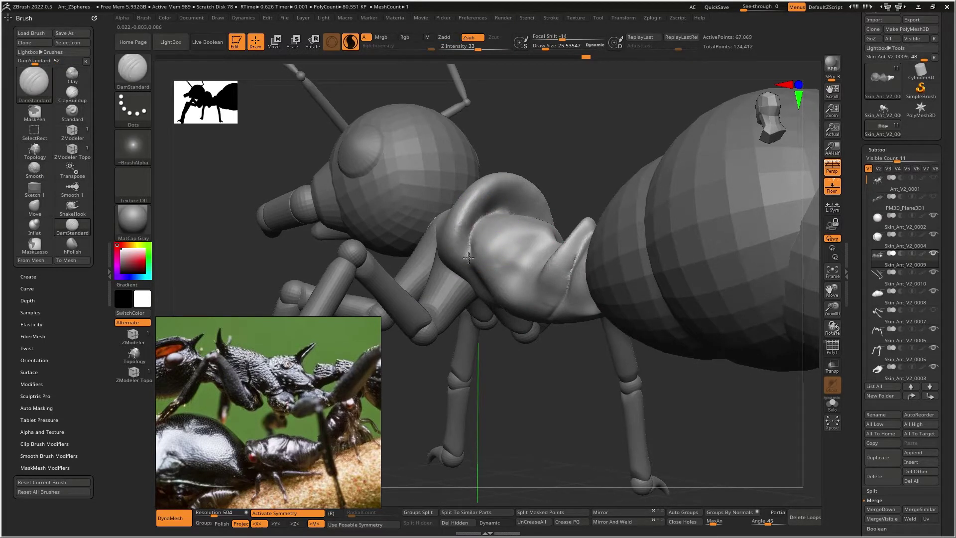
{"action": "key", "text": "ctrl+z"}
{"action": "key", "text": "ctrl+z"}
{"action": "key", "text": "ctrl+z"}
{"action": "key", "text": "ctrl+z"}
{"action": "key", "text": "ctrl+z"}
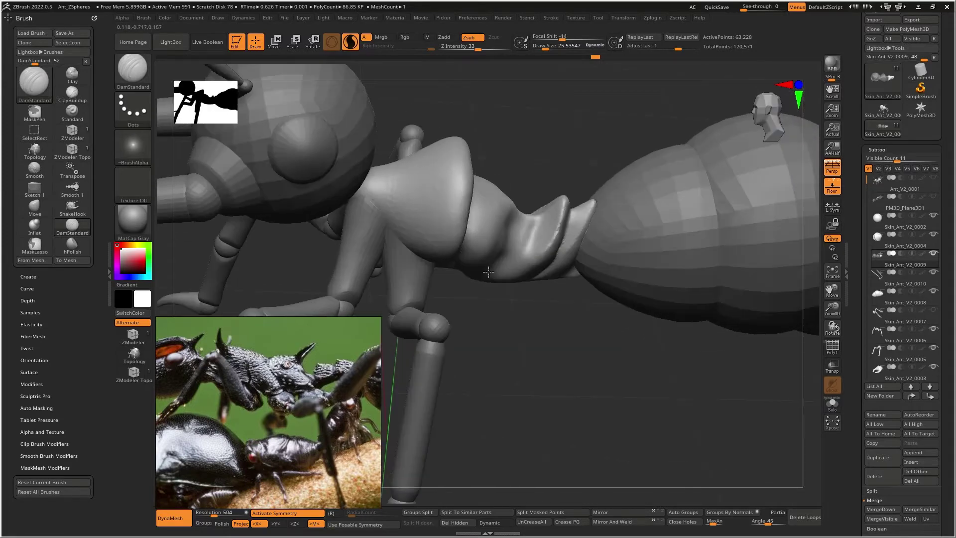
{"action": "key", "text": "ctrl+z"}
{"action": "key", "text": "ctrl+z"}
{"action": "key", "text": "ctrl+z"}
{"action": "key", "text": "ctrl+z"}
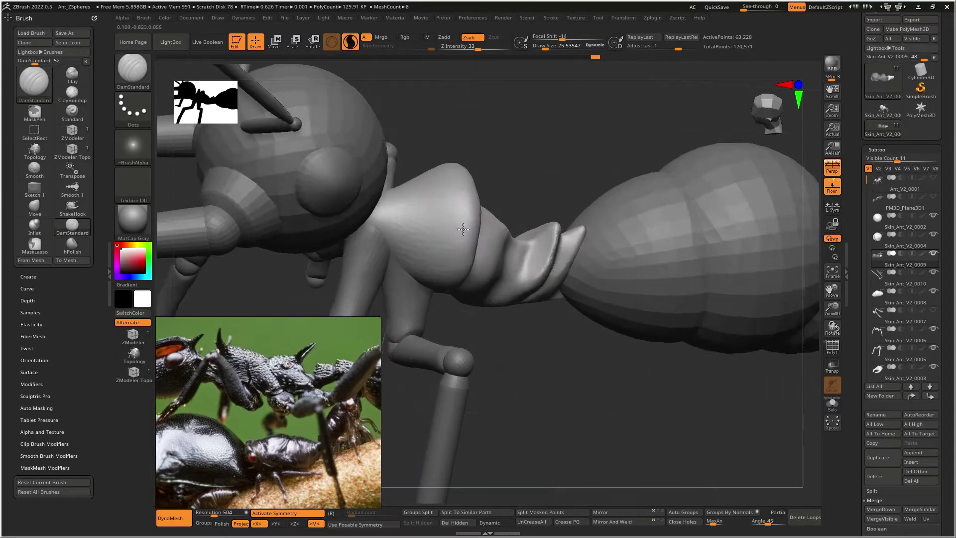
{"action": "key", "text": "ctrl+z"}
{"action": "key", "text": "ctrl+z"}
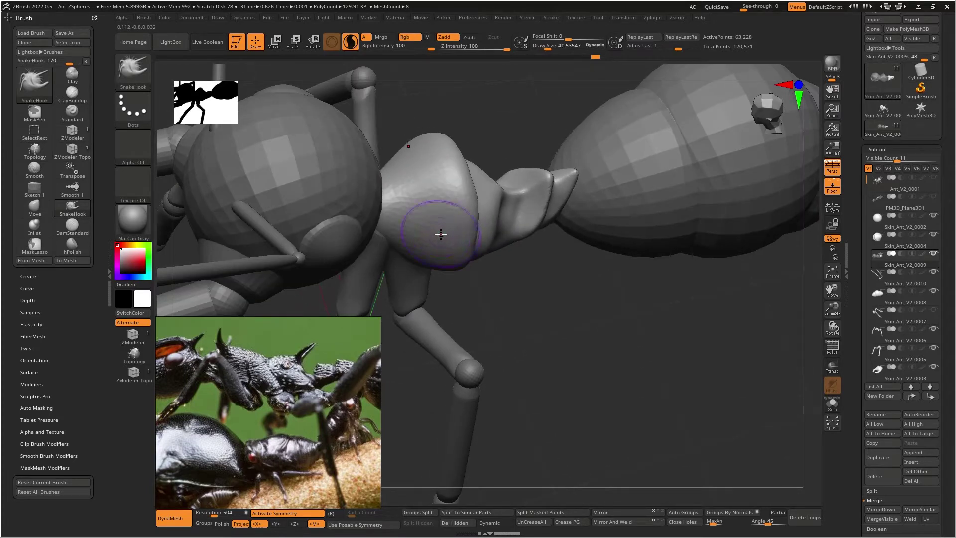
Step: Pull a symmetrical pair of long spikes out of the thorax's front segment with SnakeHook at a draw size of about 38
{"action": "key", "text": "ctrl+z"}
{"action": "key", "text": "ctrl+z"}
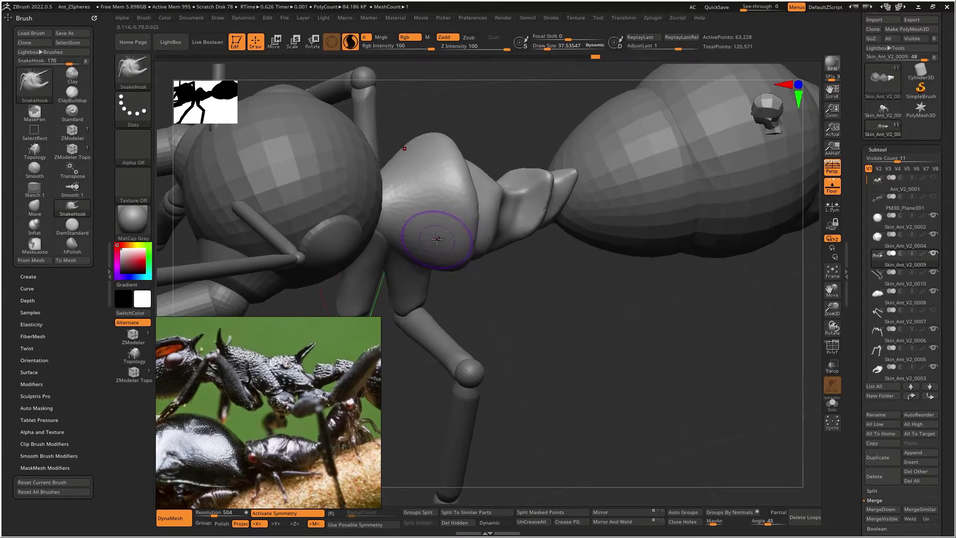
{"action": "left_click_drag", "start_coordinate": [438, 247], "coordinate": [459, 270]}
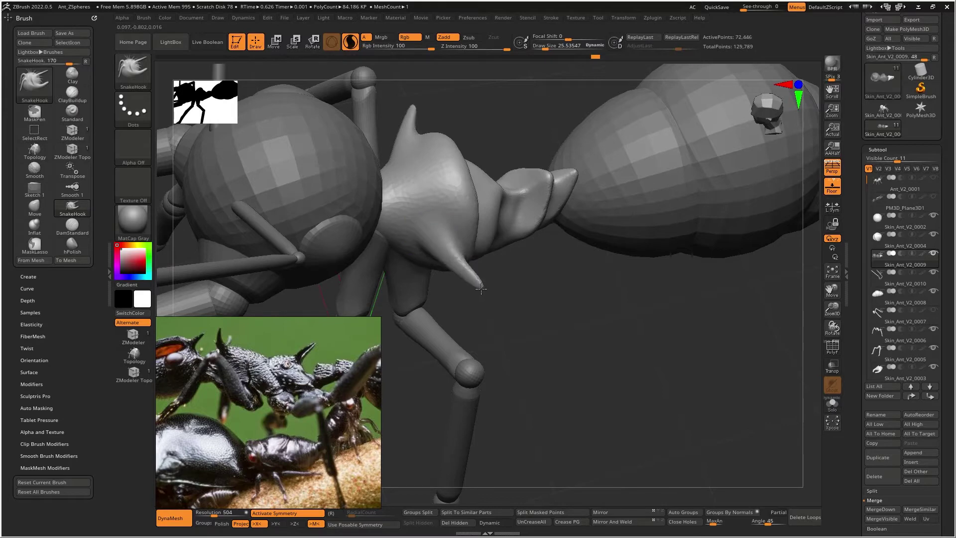
{"action": "key", "text": "ctrl+z"}
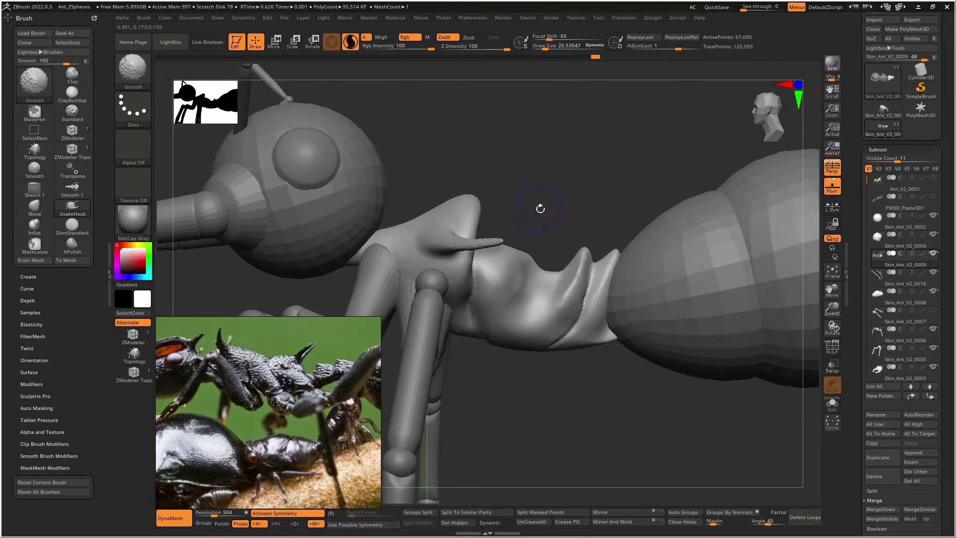
{"action": "left_click_drag", "start_coordinate": [555, 196], "coordinate": [610, 211]}
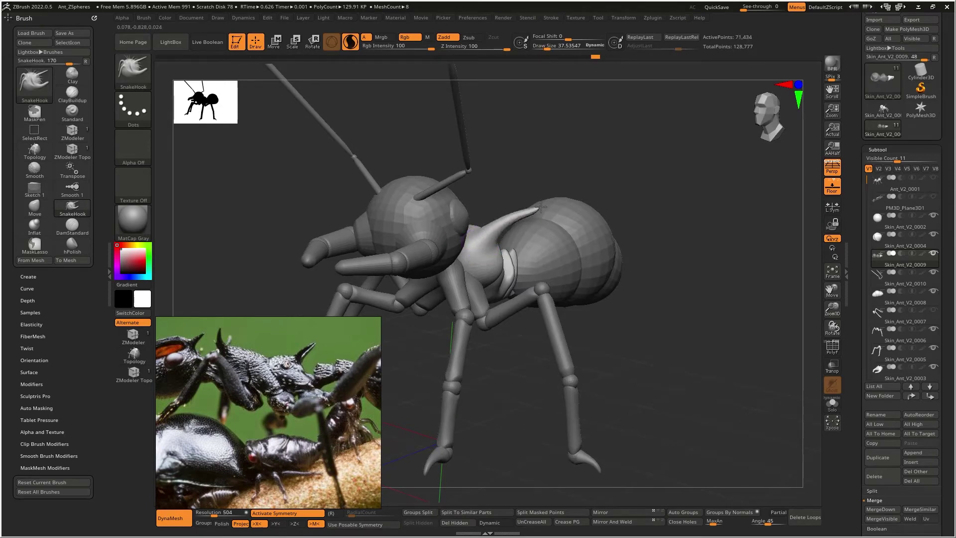
{"action": "key", "text": "ctrl+z"}
Step: Pull a shorter second pair of spikes out of the thorax's middle segment with SnakeHook at a draw size of about 38 and smooth their bases
{"action": "mouse_move", "coordinate": [549, 193]}
{"action": "right_mouse_down", "text": "alt"}
{"action": "mouse_move", "coordinate": [436, 258]}
{"action": "mouse_move", "coordinate": [465, 249]}
{"action": "mouse_move", "coordinate": [459, 220]}
{"action": "mouse_move", "coordinate": [428, 218]}
{"action": "right_mouse_up", "text": "alt"}
{"action": "key", "text": "]"}
{"action": "key", "text": "["}
{"action": "key", "text": "["}
{"action": "key", "text": "["}
{"action": "key", "text": "["}
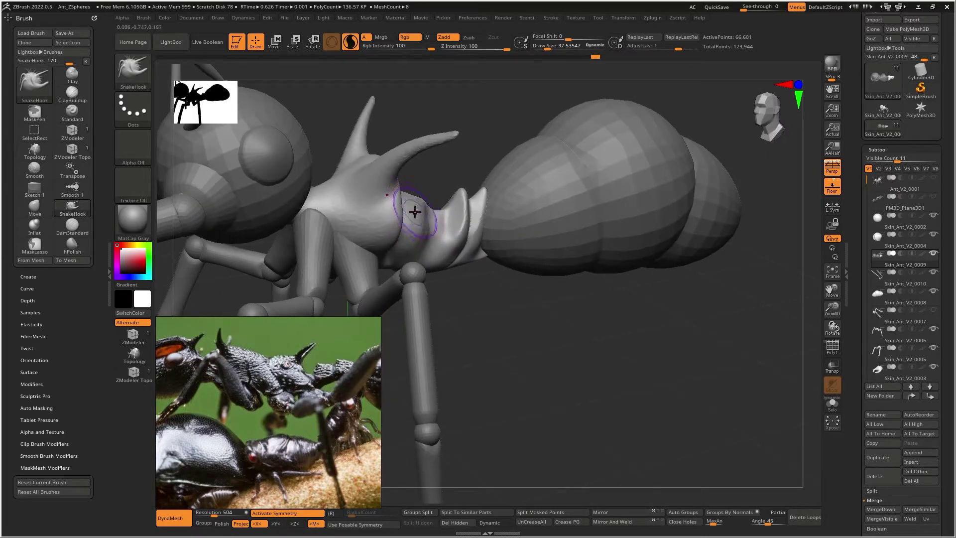
{"action": "left_click_drag", "start_coordinate": [418, 200], "coordinate": [475, 174]}
{"action": "mouse_move", "coordinate": [476, 173]}
{"action": "right_mouse_down"}
{"action": "mouse_move", "coordinate": [448, 187]}
{"action": "mouse_move", "coordinate": [463, 180]}
{"action": "right_mouse_up"}
{"action": "key", "text": "shift"}
{"action": "left_click_drag", "start_coordinate": [463, 179], "coordinate": [421, 193], "text": "shift"}
{"action": "right_click_drag", "start_coordinate": [412, 211], "coordinate": [437, 154]}
{"action": "key", "text": "shift"}
{"action": "left_click_drag", "start_coordinate": [443, 140], "coordinate": [461, 129], "text": "shift"}
{"action": "right_click_drag", "start_coordinate": [461, 129], "coordinate": [508, 143]}
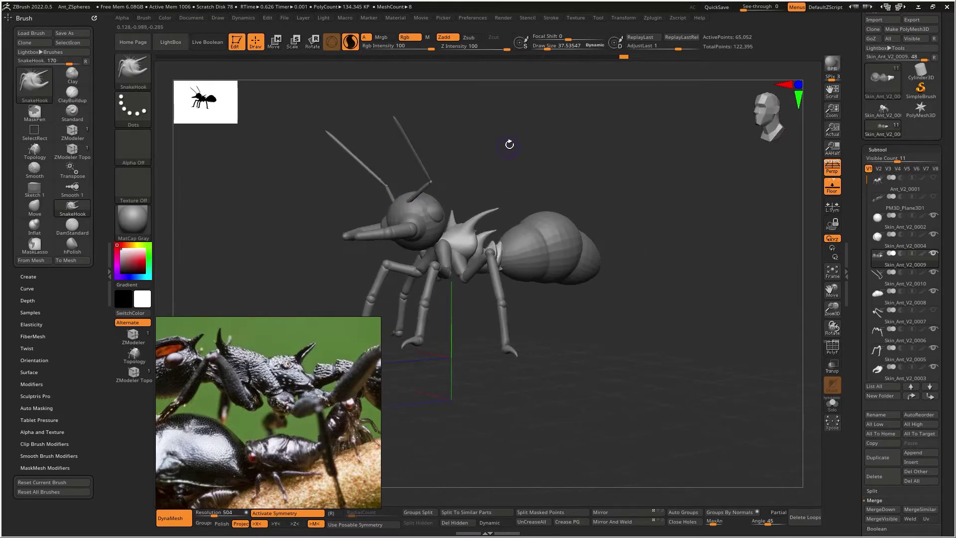
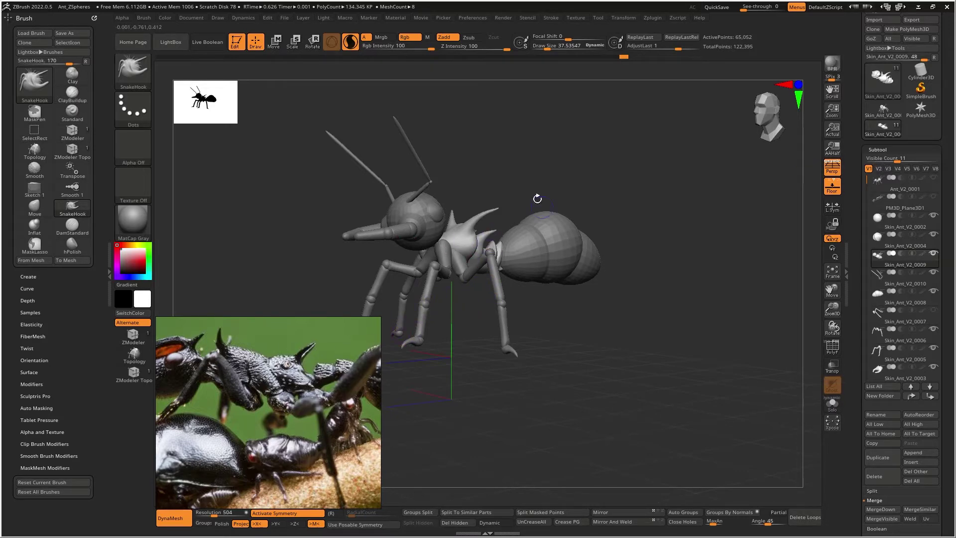
Step: Carve a crease with DamStandard where the neck joins the thorax's front segment
{"action": "scroll", "coordinate": [517, 199], "scroll_direction": "up", "scroll_amount": 5}
{"action": "mouse_move", "coordinate": [444, 248]}
{"action": "right_mouse_down"}
{"action": "mouse_move", "coordinate": [455, 245]}
{"action": "mouse_move", "coordinate": [467, 296]}
{"action": "mouse_move", "coordinate": [437, 273]}
{"action": "right_mouse_up"}
{"action": "key", "text": "b"}
{"action": "key", "text": "d"}
{"action": "key", "text": "s"}
{"action": "left_click_drag", "start_coordinate": [427, 264], "coordinate": [422, 231]}
Step: Shape the front segment's sides below the spikes with ClayBuildup and flatten them and the neck with hPolish at a draw size of about 26
{"action": "key", "text": "b"}
{"action": "key", "text": "c"}
{"action": "key", "text": "b"}
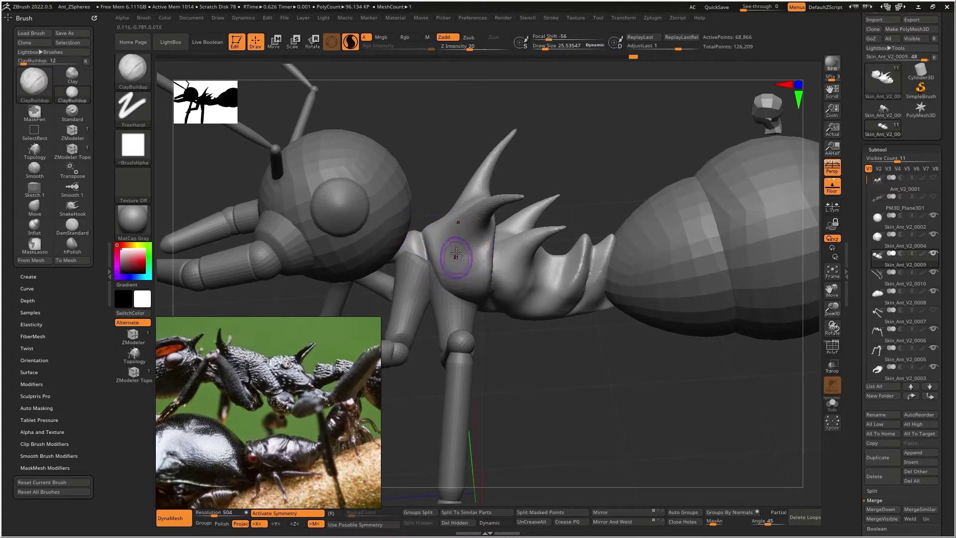
{"action": "key", "text": "b"}
{"action": "key", "text": "h"}
{"action": "key", "text": "p"}
{"action": "left_click_drag", "start_coordinate": [440, 244], "coordinate": [442, 272]}
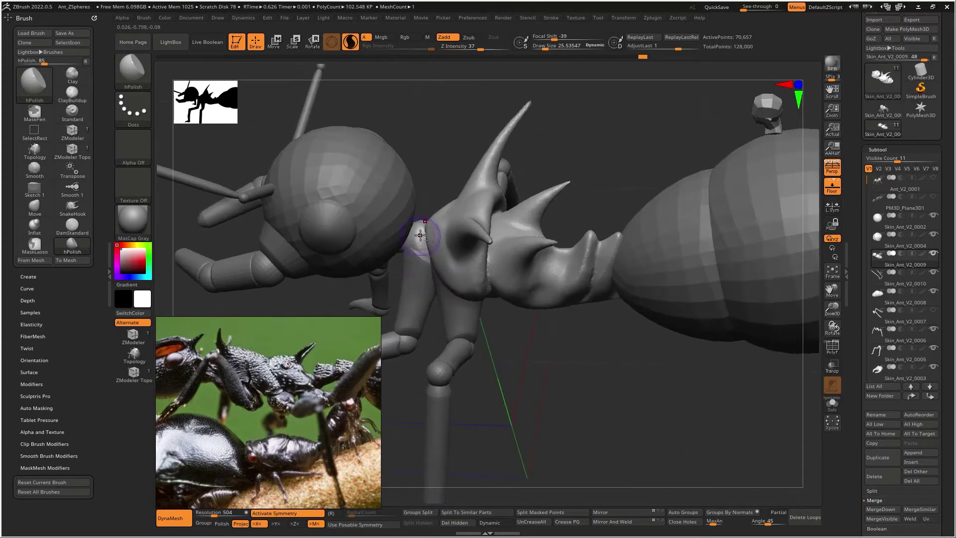
{"action": "left_click_drag", "start_coordinate": [416, 237], "coordinate": [410, 248]}
{"action": "mouse_move", "coordinate": [421, 241]}
{"action": "right_mouse_down"}
{"action": "mouse_move", "coordinate": [447, 239]}
{"action": "mouse_move", "coordinate": [461, 280]}
{"action": "right_mouse_up"}
Step: Flatten the middle segment's sides and the rear folds with hPolish at Z intensity 37, smoothing the harsh spots
{"action": "left_click_drag", "start_coordinate": [461, 291], "coordinate": [465, 306]}
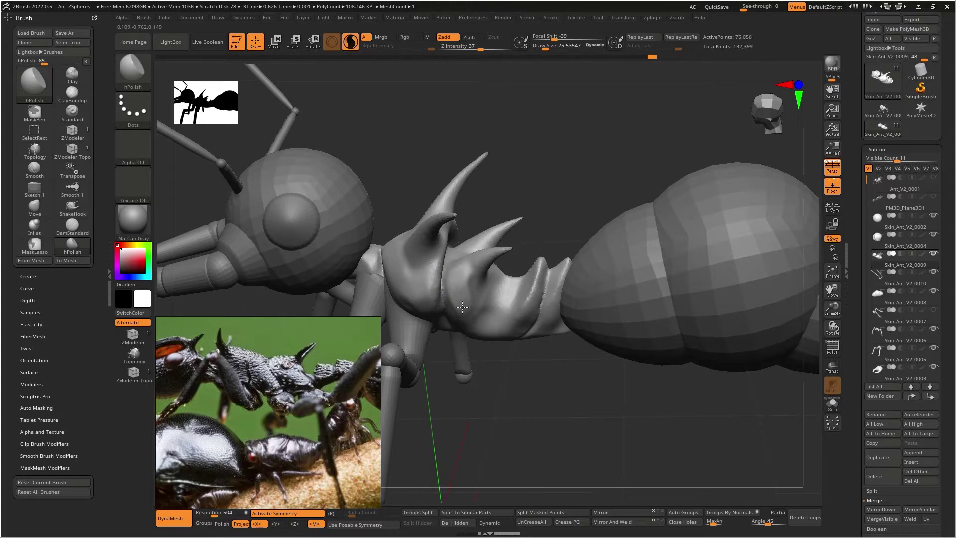
{"action": "left_click_drag", "start_coordinate": [478, 323], "coordinate": [472, 326]}
{"action": "mouse_move", "coordinate": [509, 329]}
{"action": "right_mouse_down"}
{"action": "mouse_move", "coordinate": [517, 299]}
{"action": "mouse_move", "coordinate": [486, 335]}
{"action": "right_mouse_up"}
{"action": "left_click_drag", "start_coordinate": [463, 357], "coordinate": [468, 373]}
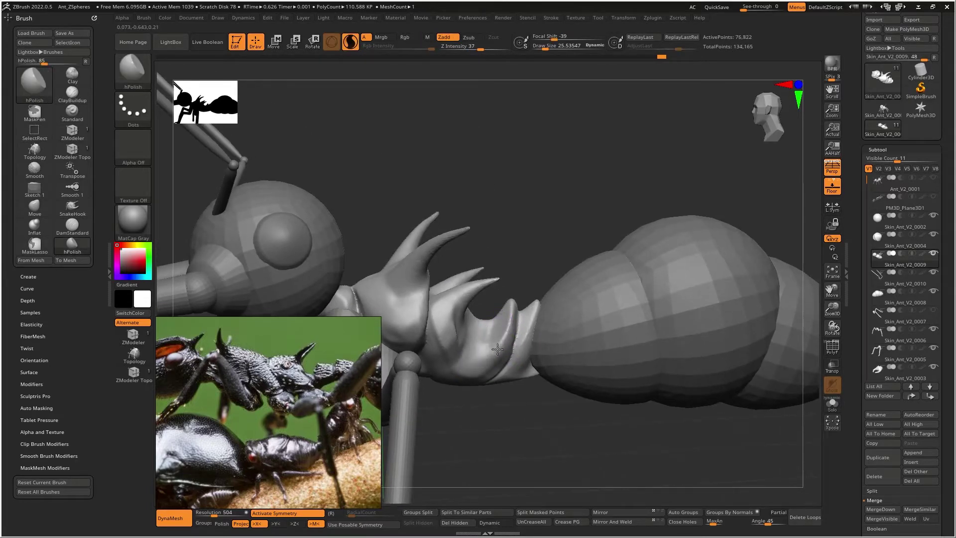
{"action": "mouse_move", "coordinate": [495, 349]}
{"action": "left_mouse_down"}
{"action": "mouse_move", "coordinate": [476, 360]}
{"action": "mouse_move", "coordinate": [504, 331]}
{"action": "left_mouse_up"}
{"action": "mouse_move", "coordinate": [503, 330]}
{"action": "right_mouse_down", "text": "ctrl"}
{"action": "mouse_move", "coordinate": [500, 372]}
{"action": "mouse_move", "coordinate": [501, 356]}
{"action": "right_mouse_up", "text": "ctrl"}
{"action": "left_click_drag", "start_coordinate": [496, 297], "coordinate": [491, 319]}
{"action": "mouse_move", "coordinate": [491, 294]}
{"action": "left_mouse_down", "text": "shift"}
{"action": "mouse_move", "coordinate": [466, 343]}
{"action": "mouse_move", "coordinate": [492, 268]}
{"action": "mouse_move", "coordinate": [489, 246]}
{"action": "left_mouse_up", "text": "shift"}
Step: Carve a crease up the first rear fold from its base to its tip with DamStandard at a draw size of about 22
{"action": "key", "text": "b"}
{"action": "key", "text": "d"}
{"action": "key", "text": "s"}
{"action": "right_click_drag", "start_coordinate": [489, 245], "coordinate": [503, 281]}
{"action": "key", "text": "bracketleft"}
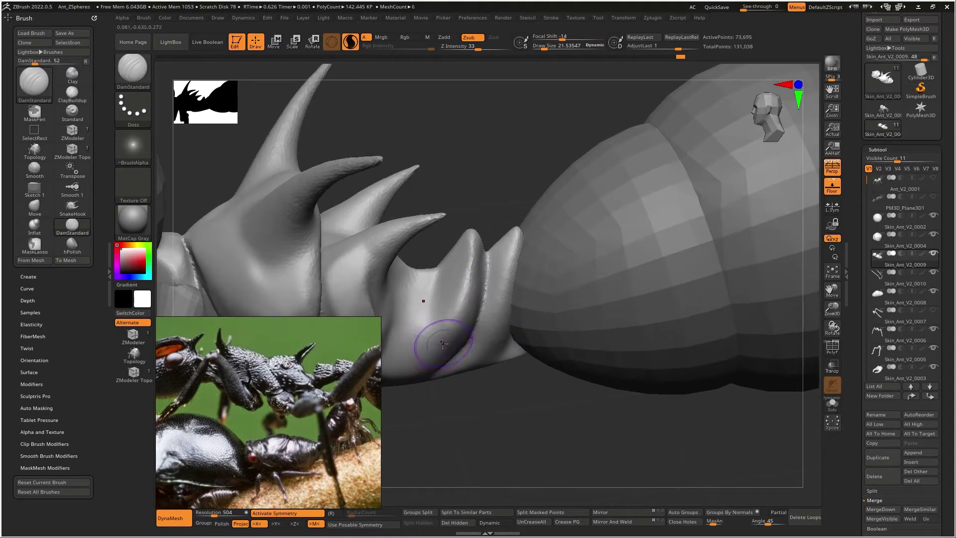
{"action": "mouse_move", "coordinate": [424, 362]}
{"action": "left_mouse_down"}
{"action": "mouse_move", "coordinate": [451, 322]}
{"action": "mouse_move", "coordinate": [468, 236]}
{"action": "left_mouse_up"}
{"action": "mouse_move", "coordinate": [468, 236]}
{"action": "right_mouse_down"}
{"action": "mouse_move", "coordinate": [472, 271]}
{"action": "mouse_move", "coordinate": [518, 217]}
{"action": "right_mouse_up"}
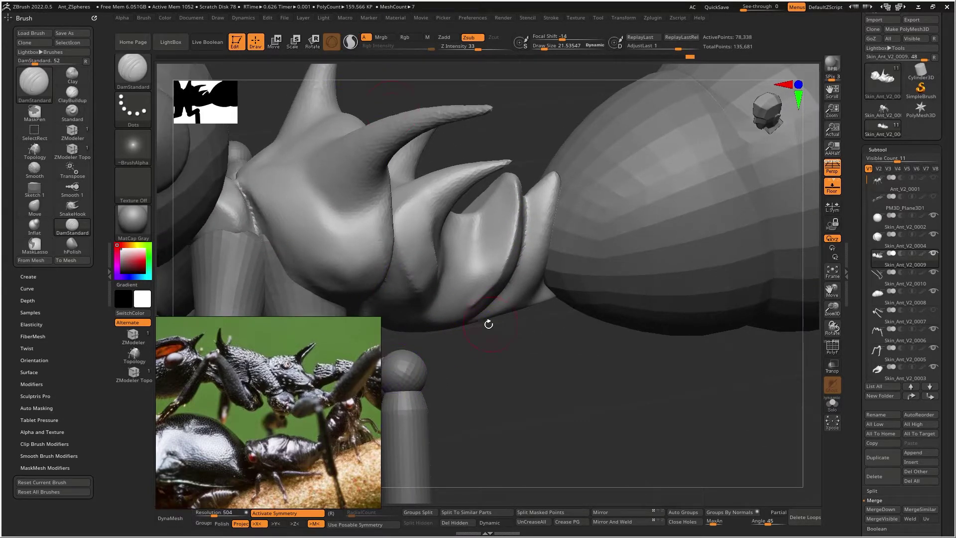
Step: Sharpen the creases along both rear folds with DamStandard at a draw size of about 22 and smooth the fold tips
{"action": "mouse_move", "coordinate": [451, 323]}
{"action": "left_mouse_down"}
{"action": "mouse_move", "coordinate": [490, 266]}
{"action": "mouse_move", "coordinate": [510, 188]}
{"action": "left_mouse_up"}
{"action": "mouse_move", "coordinate": [494, 305]}
{"action": "left_mouse_down"}
{"action": "mouse_move", "coordinate": [518, 286]}
{"action": "mouse_move", "coordinate": [553, 188]}
{"action": "left_mouse_up"}
{"action": "left_click_drag", "start_coordinate": [529, 239], "coordinate": [524, 269], "text": "shift"}
{"action": "mouse_move", "coordinate": [500, 189]}
{"action": "left_mouse_down", "text": "shift"}
{"action": "mouse_move", "coordinate": [508, 241]}
{"action": "mouse_move", "coordinate": [504, 212]}
{"action": "mouse_move", "coordinate": [517, 191]}
{"action": "mouse_move", "coordinate": [505, 176]}
{"action": "left_mouse_up", "text": "shift"}
{"action": "right_click_drag", "start_coordinate": [512, 203], "coordinate": [522, 202]}
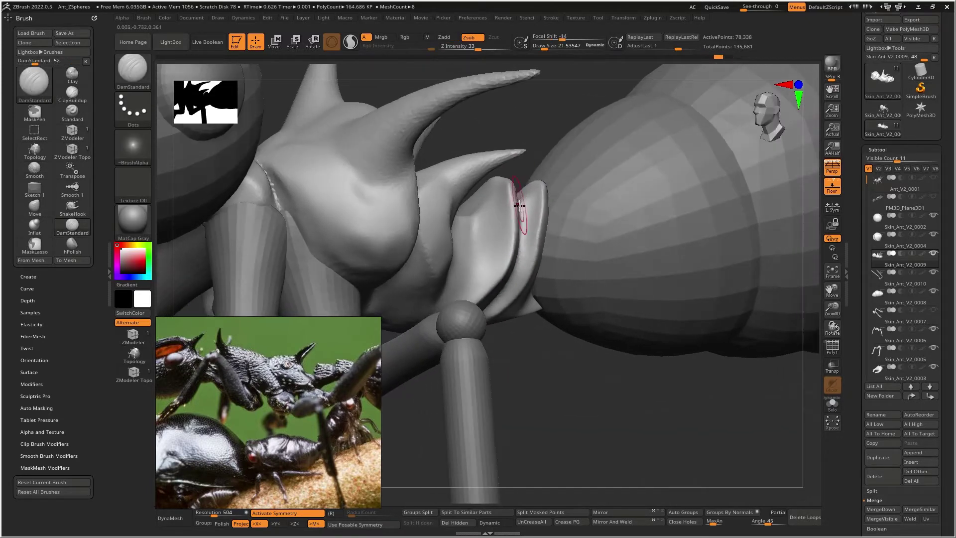
{"action": "left_click_drag", "start_coordinate": [514, 225], "coordinate": [509, 197]}
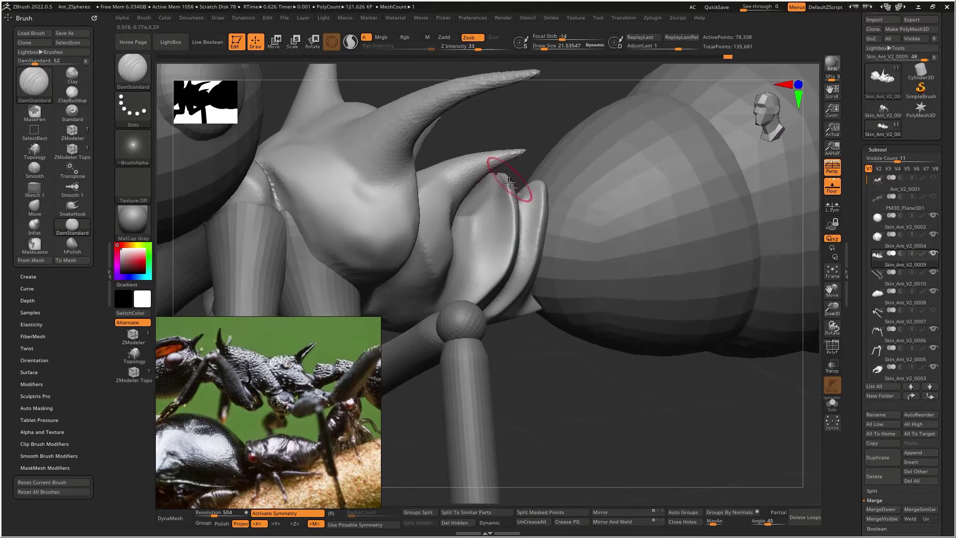
{"action": "key", "text": "shift"}
{"action": "mouse_move", "coordinate": [508, 208]}
{"action": "left_mouse_down", "text": "shift"}
{"action": "mouse_move", "coordinate": [510, 216]}
{"action": "mouse_move", "coordinate": [502, 193]}
{"action": "left_mouse_up", "text": "shift"}
Step: Flatten the faces of the rear folds and the middle spikes with hPolish at a draw size of about 22
{"action": "key", "text": "b"}
{"action": "key", "text": "h"}
{"action": "key", "text": "p"}
{"action": "mouse_move", "coordinate": [502, 231]}
{"action": "left_mouse_down"}
{"action": "mouse_move", "coordinate": [477, 253]}
{"action": "mouse_move", "coordinate": [473, 291]}
{"action": "left_mouse_up"}
{"action": "mouse_move", "coordinate": [483, 247]}
{"action": "right_mouse_down"}
{"action": "mouse_move", "coordinate": [462, 226]}
{"action": "mouse_move", "coordinate": [440, 237]}
{"action": "mouse_move", "coordinate": [454, 247]}
{"action": "right_mouse_up"}
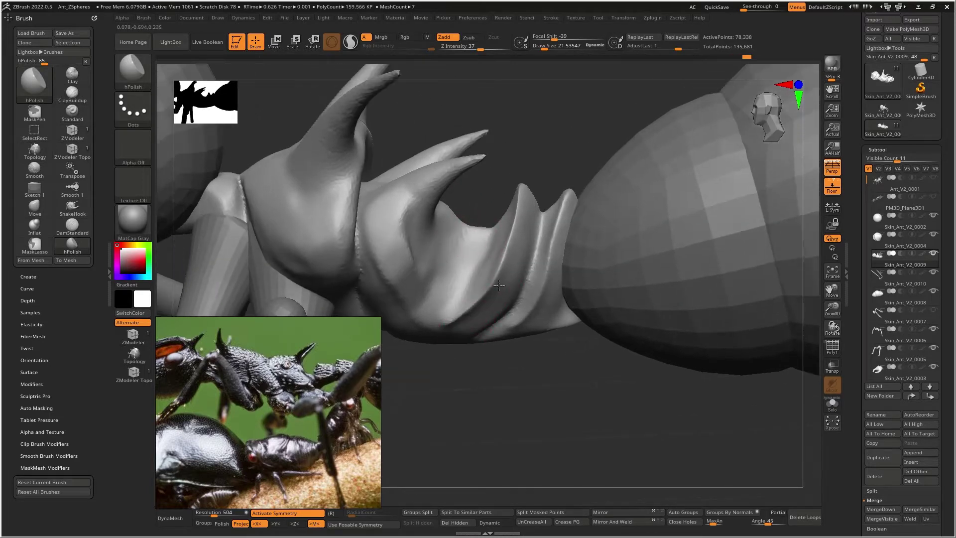
{"action": "mouse_move", "coordinate": [523, 226]}
{"action": "left_mouse_down"}
{"action": "mouse_move", "coordinate": [558, 210]}
{"action": "mouse_move", "coordinate": [562, 228]}
{"action": "mouse_move", "coordinate": [527, 208]}
{"action": "left_mouse_up"}
{"action": "mouse_move", "coordinate": [527, 208]}
{"action": "right_mouse_down"}
{"action": "mouse_move", "coordinate": [500, 227]}
{"action": "mouse_move", "coordinate": [513, 248]}
{"action": "mouse_move", "coordinate": [490, 284]}
{"action": "right_mouse_up"}
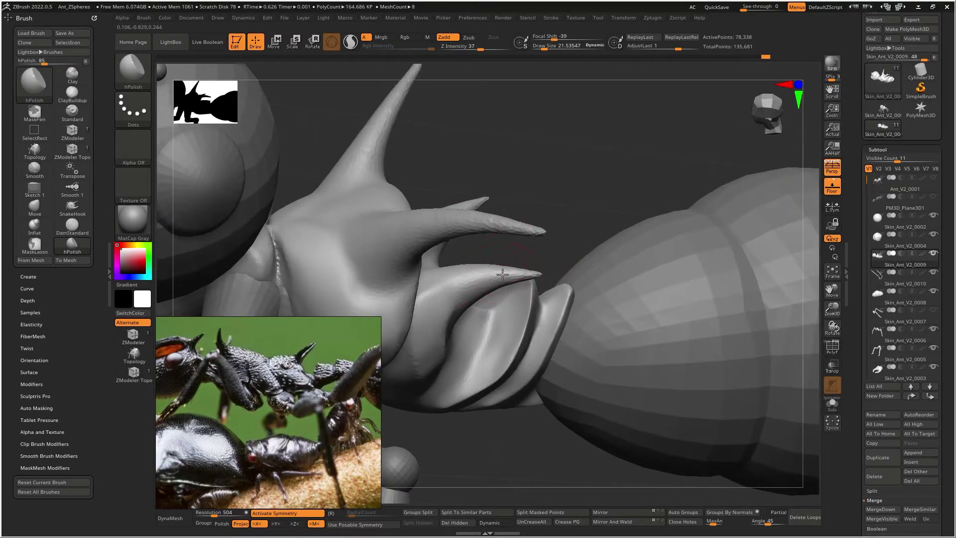
{"action": "left_click_drag", "start_coordinate": [435, 309], "coordinate": [504, 275]}
{"action": "mouse_move", "coordinate": [463, 256]}
{"action": "right_mouse_down", "text": "ctrl"}
{"action": "mouse_move", "coordinate": [433, 287]}
{"action": "mouse_move", "coordinate": [562, 240]}
{"action": "mouse_move", "coordinate": [558, 209]}
{"action": "mouse_move", "coordinate": [510, 203]}
{"action": "right_mouse_up", "text": "ctrl"}
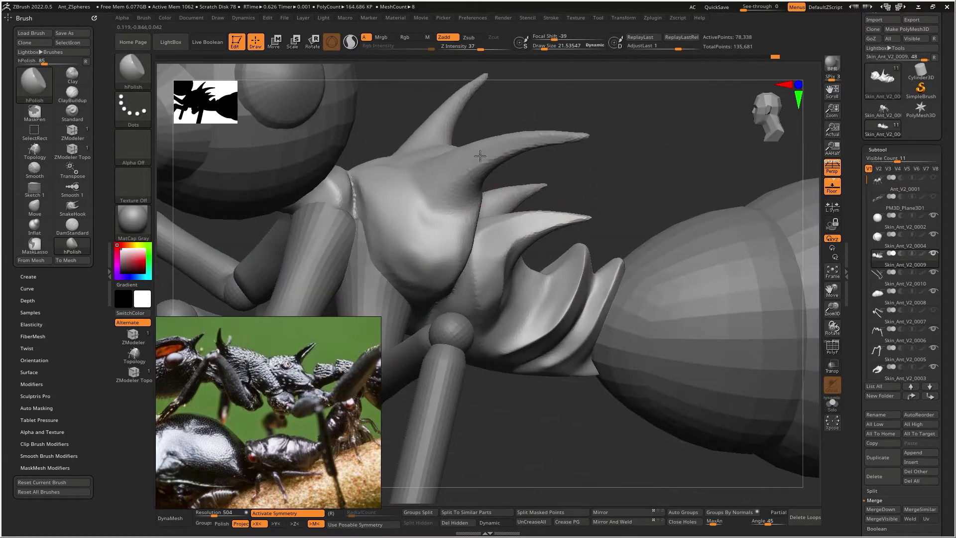
Step: Polish the front spikes' bases and the rim between them with hPolish at Z intensity 37
{"action": "right_click_drag", "start_coordinate": [513, 135], "coordinate": [569, 180]}
{"action": "mouse_move", "coordinate": [568, 180]}
{"action": "left_mouse_down"}
{"action": "mouse_move", "coordinate": [517, 198]}
{"action": "mouse_move", "coordinate": [464, 248]}
{"action": "left_mouse_up"}
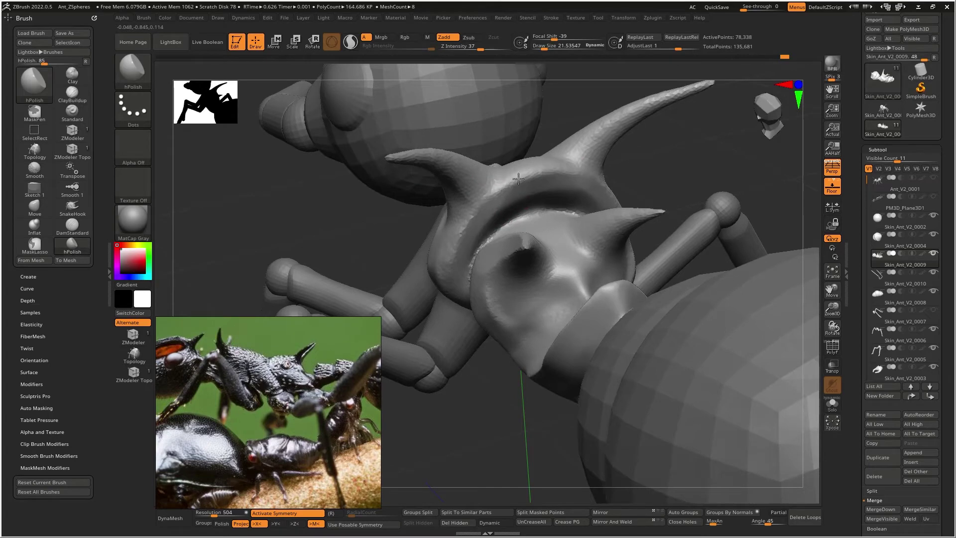
{"action": "left_click_drag", "start_coordinate": [554, 198], "coordinate": [532, 202]}
{"action": "right_click_drag", "start_coordinate": [502, 209], "coordinate": [501, 234]}
{"action": "mouse_move", "coordinate": [524, 167]}
{"action": "left_mouse_down"}
{"action": "mouse_move", "coordinate": [540, 160]}
{"action": "mouse_move", "coordinate": [519, 178]}
{"action": "left_mouse_up"}
{"action": "mouse_move", "coordinate": [518, 177]}
{"action": "right_mouse_down"}
{"action": "mouse_move", "coordinate": [526, 136]}
{"action": "mouse_move", "coordinate": [516, 184]}
{"action": "mouse_move", "coordinate": [527, 181]}
{"action": "mouse_move", "coordinate": [545, 229]}
{"action": "mouse_move", "coordinate": [470, 230]}
{"action": "mouse_move", "coordinate": [483, 197]}
{"action": "mouse_move", "coordinate": [474, 229]}
{"action": "mouse_move", "coordinate": [538, 189]}
{"action": "mouse_move", "coordinate": [547, 143]}
{"action": "mouse_move", "coordinate": [578, 209]}
{"action": "mouse_move", "coordinate": [544, 218]}
{"action": "mouse_move", "coordinate": [504, 204]}
{"action": "mouse_move", "coordinate": [499, 246]}
{"action": "right_mouse_up"}
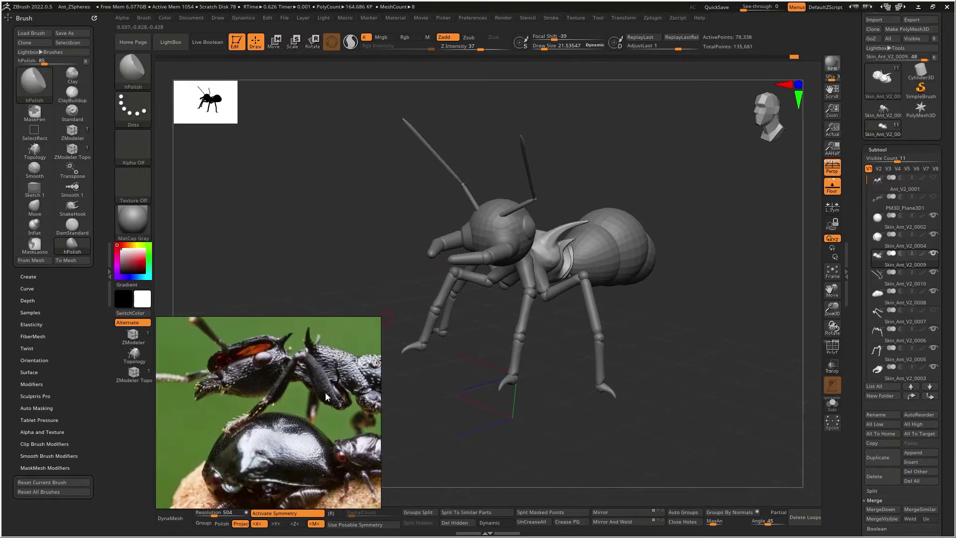
Step: Examine the close-up of the ant's head and mandibles on the reference board
{"action": "right_click_drag", "start_coordinate": [325, 392], "coordinate": [242, 412], "text": "alt"}
{"action": "middle_click_drag", "start_coordinate": [242, 412], "coordinate": [251, 456]}
{"action": "scroll", "coordinate": [256, 401], "scroll_direction": "up", "scroll_amount": 5}
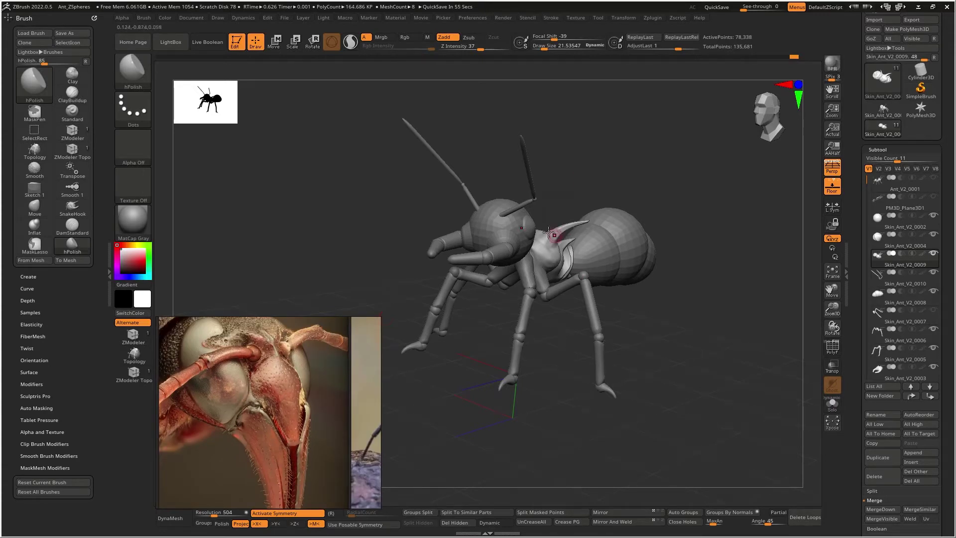
{"action": "left_click_drag", "start_coordinate": [500, 163], "coordinate": [500, 185]}
{"action": "middle_click_drag", "start_coordinate": [306, 410], "coordinate": [260, 395]}
{"action": "scroll", "coordinate": [244, 382], "scroll_direction": "down", "scroll_amount": 2}
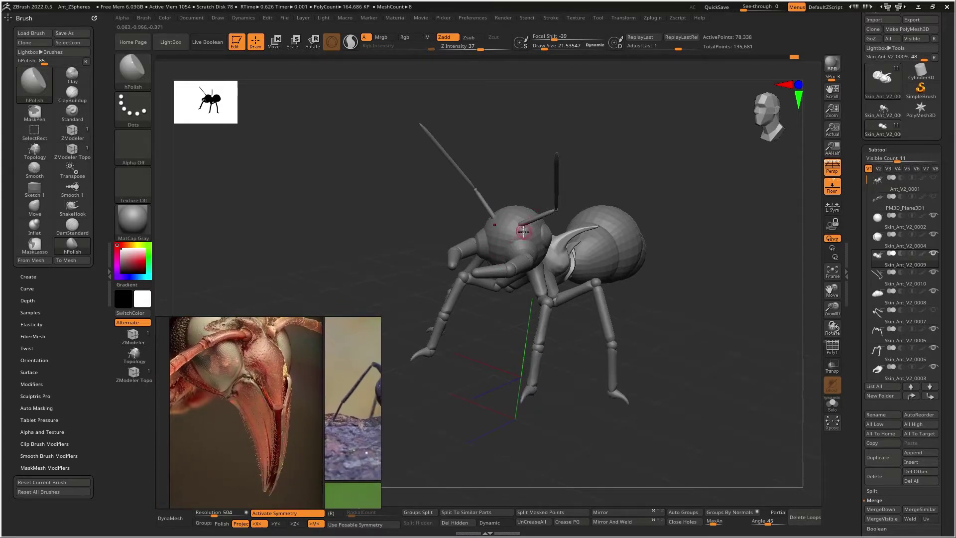
Step: Select the head subtool, convert it to a DynaMesh at resolution 128, and smooth its surface
{"action": "left_click", "coordinate": [520, 233], "text": "alt"}
{"action": "right_click_drag", "start_coordinate": [518, 237], "coordinate": [552, 333], "text": "ctrl"}
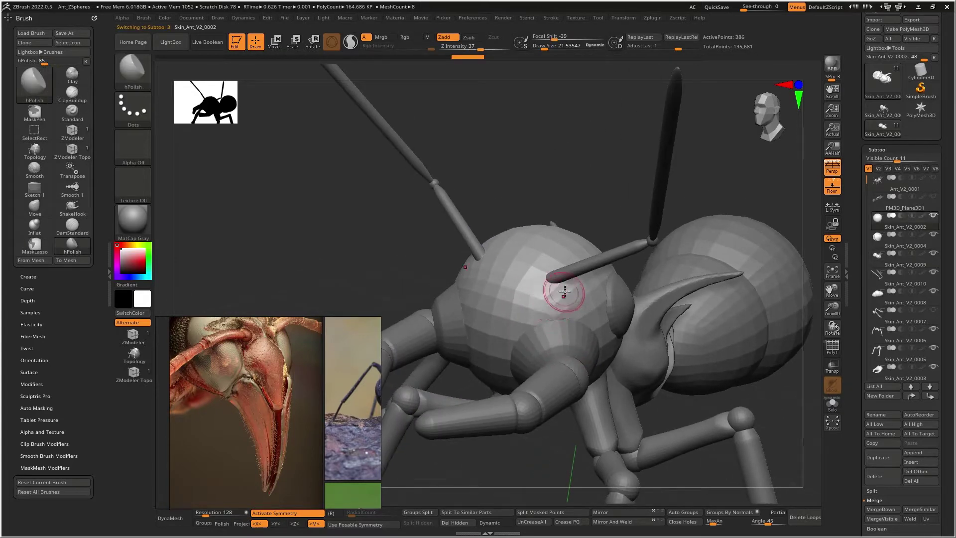
{"action": "left_click", "coordinate": [170, 518]}
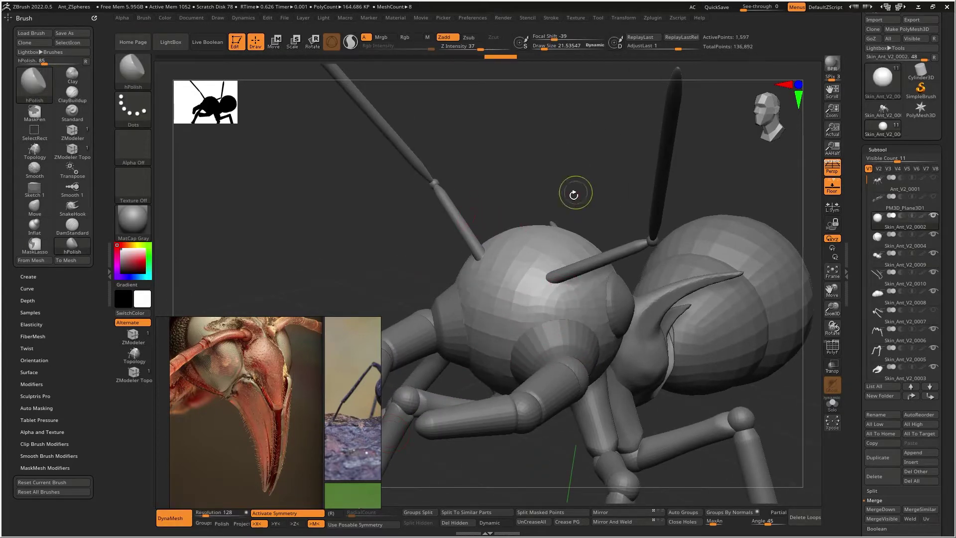
{"action": "mouse_move", "coordinate": [518, 250]}
{"action": "left_mouse_down", "text": "shift"}
{"action": "mouse_move", "coordinate": [544, 285]}
{"action": "mouse_move", "coordinate": [512, 296]}
{"action": "mouse_move", "coordinate": [553, 294]}
{"action": "left_mouse_up", "text": "shift"}
{"action": "key", "text": "bracketright"}
{"action": "key", "text": "bracketright"}
{"action": "key", "text": "bracketright"}
{"action": "key", "text": "bracketright"}
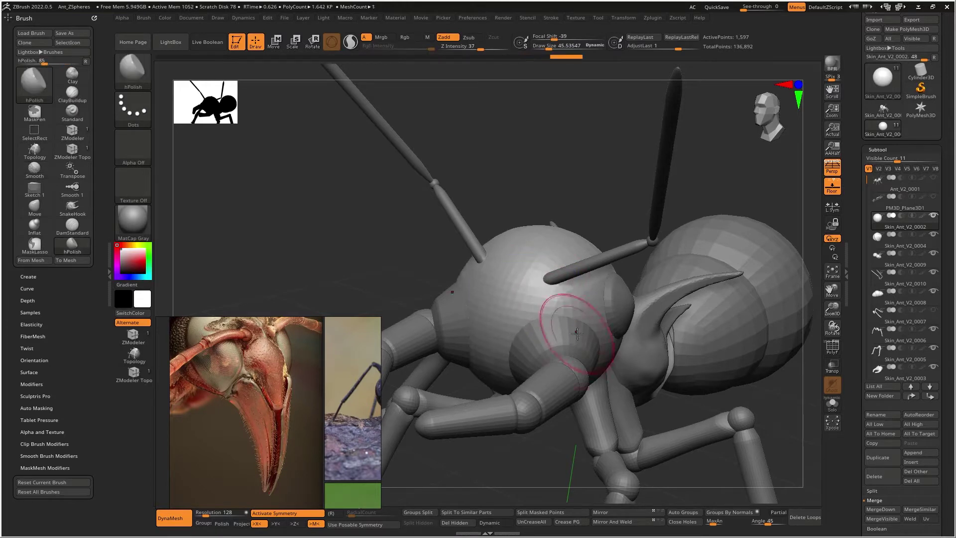
Step: Set the head's DynaMesh resolution to 504, remesh it, and smooth the remaining facets
{"action": "left_click", "coordinate": [218, 516]}
{"action": "type", "text": "504"}
{"action": "key", "text": "Return"}
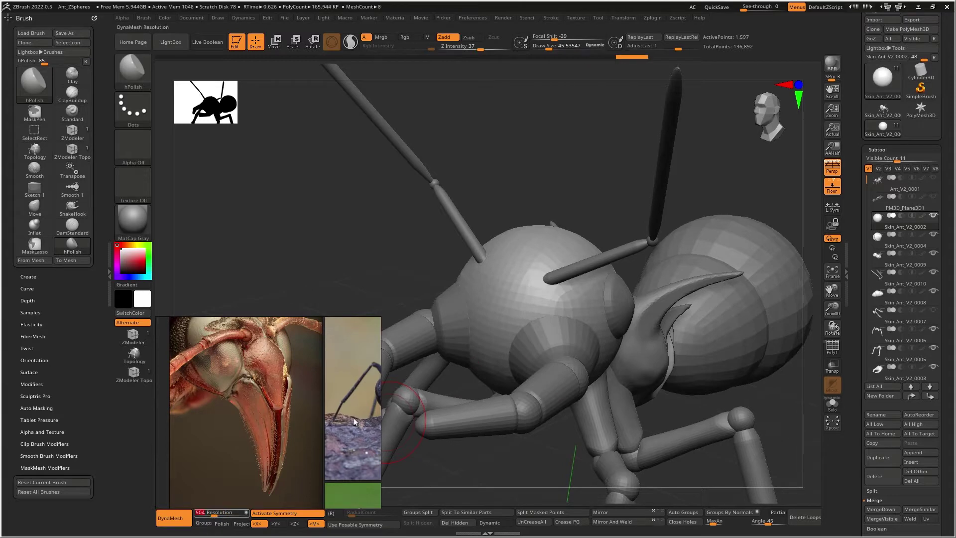
{"action": "left_click_drag", "start_coordinate": [560, 164], "coordinate": [568, 182], "text": "ctrl"}
{"action": "left_click_drag", "start_coordinate": [531, 279], "coordinate": [523, 283], "text": "shift"}
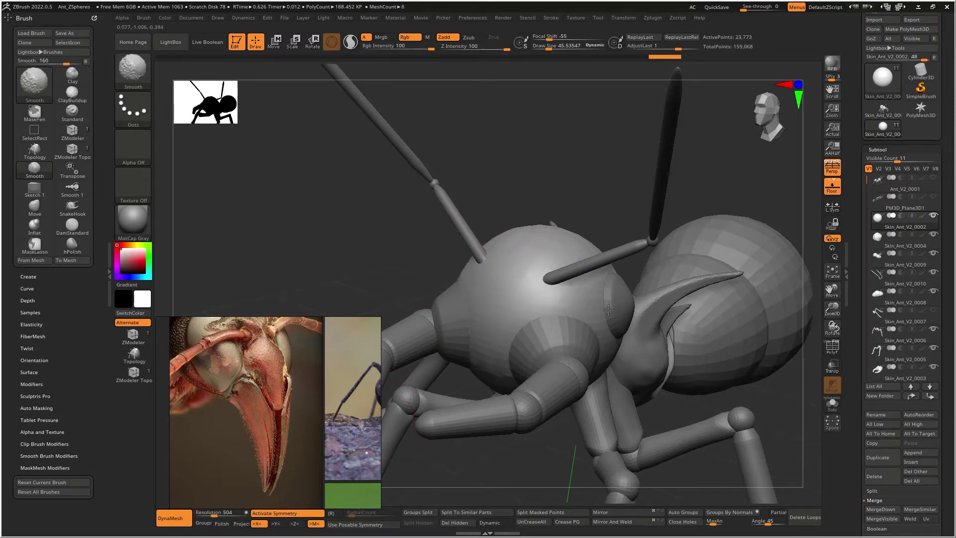
{"action": "left_click_drag", "start_coordinate": [547, 342], "coordinate": [554, 343], "text": "shift"}
Step: Check the head's polygroups and mesh density with the polyframe display, and switch the display off again
{"action": "mouse_move", "coordinate": [662, 348]}
{"action": "left_mouse_down"}
{"action": "mouse_move", "coordinate": [792, 356]}
{"action": "mouse_move", "coordinate": [725, 335]}
{"action": "mouse_move", "coordinate": [713, 320]}
{"action": "left_mouse_up"}
{"action": "left_click", "coordinate": [833, 348]}
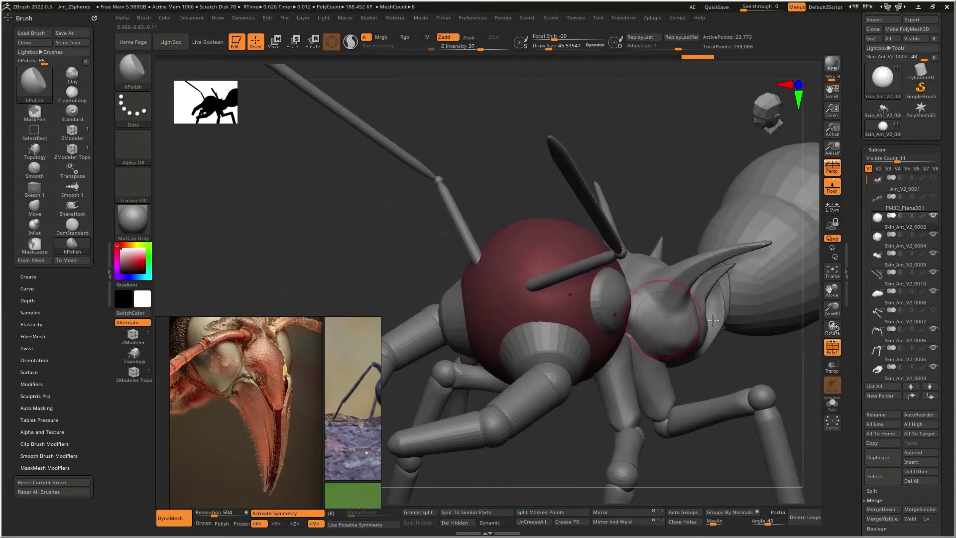
{"action": "left_click", "coordinate": [828, 343]}
{"action": "left_click", "coordinate": [832, 349]}
{"action": "mouse_move", "coordinate": [792, 354]}
{"action": "left_mouse_down"}
{"action": "mouse_move", "coordinate": [642, 324]}
{"action": "mouse_move", "coordinate": [549, 340]}
{"action": "left_mouse_up"}
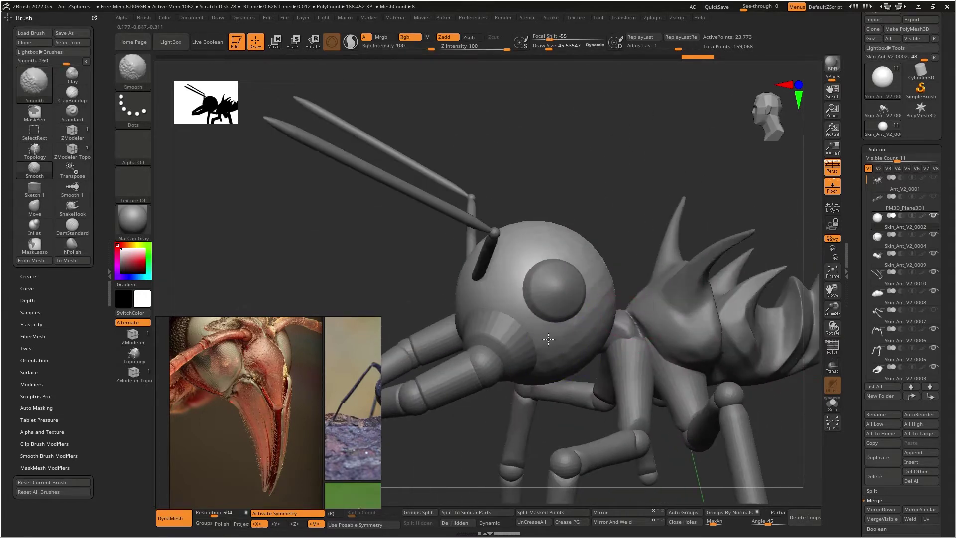
Step: Examine the frontal close-up of the red ant's face on the reference board for the head's proportions
{"action": "mouse_move", "coordinate": [590, 287]}
{"action": "right_mouse_down"}
{"action": "mouse_move", "coordinate": [577, 289]}
{"action": "mouse_move", "coordinate": [600, 281]}
{"action": "mouse_move", "coordinate": [587, 294]}
{"action": "mouse_move", "coordinate": [545, 299]}
{"action": "mouse_move", "coordinate": [526, 316]}
{"action": "right_mouse_up"}
{"action": "middle_click_drag", "start_coordinate": [290, 429], "coordinate": [225, 384]}
{"action": "scroll", "coordinate": [226, 384], "scroll_direction": "down", "scroll_amount": 2}
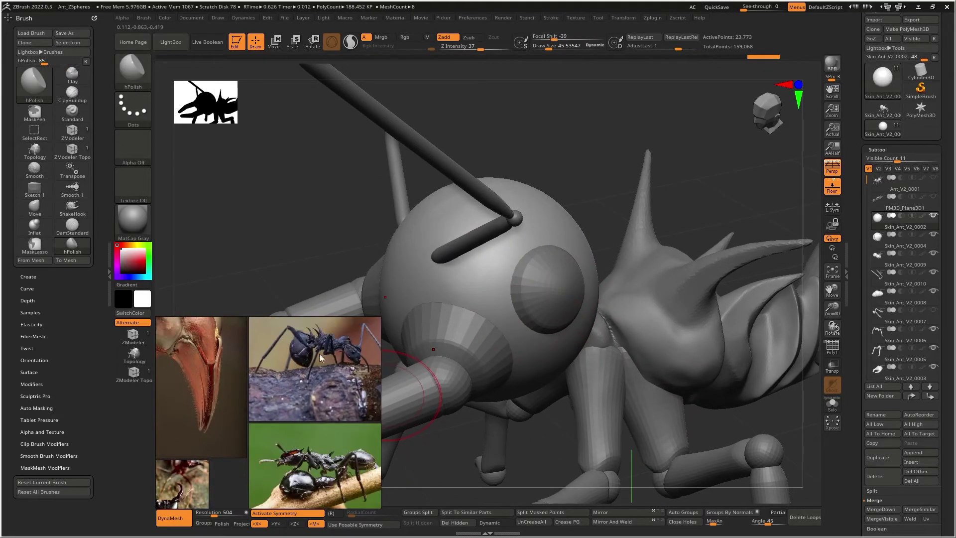
{"action": "scroll", "coordinate": [319, 443], "scroll_direction": "up", "scroll_amount": 5}
{"action": "middle_click_drag", "start_coordinate": [279, 493], "coordinate": [278, 425]}
{"action": "scroll", "coordinate": [277, 425], "scroll_direction": "down", "scroll_amount": 3}
{"action": "scroll", "coordinate": [305, 459], "scroll_direction": "up", "scroll_amount": 6}
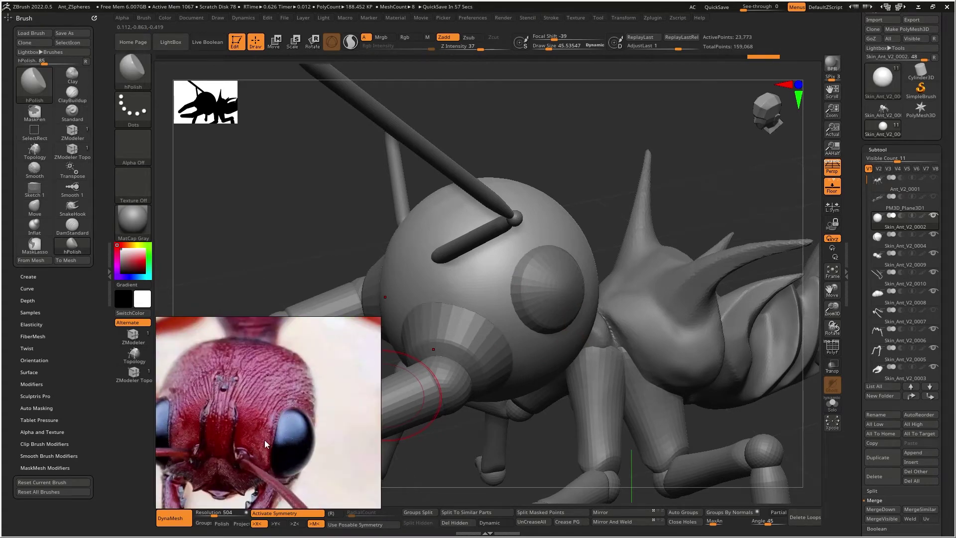
Step: Raise a clay rim around the eye with ClayBuildup at a small draw size of 10 to 14
{"action": "right_click_drag", "start_coordinate": [577, 212], "coordinate": [573, 212]}
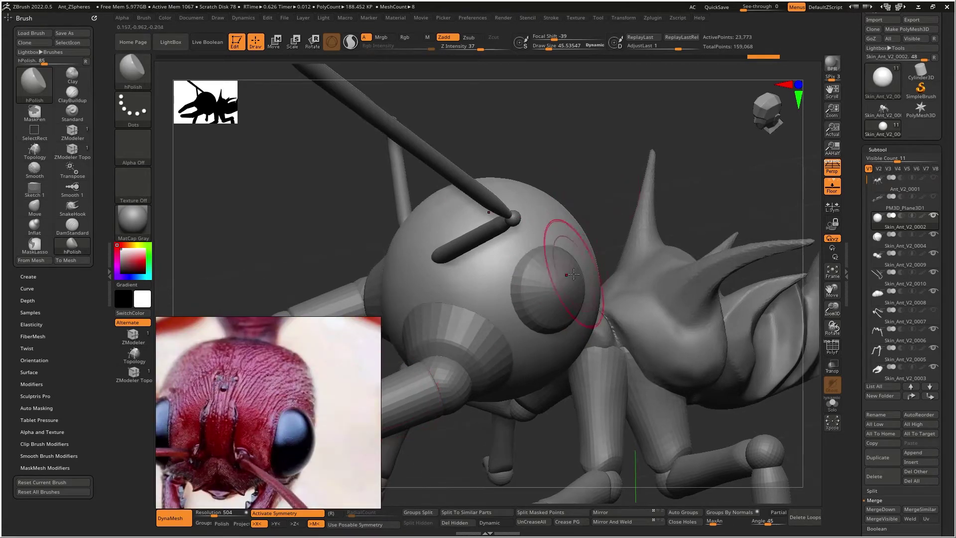
{"action": "key", "text": "bracketleft"}
{"action": "key", "text": "bracketleft"}
{"action": "key", "text": "bracketleft"}
{"action": "key", "text": "bracketleft"}
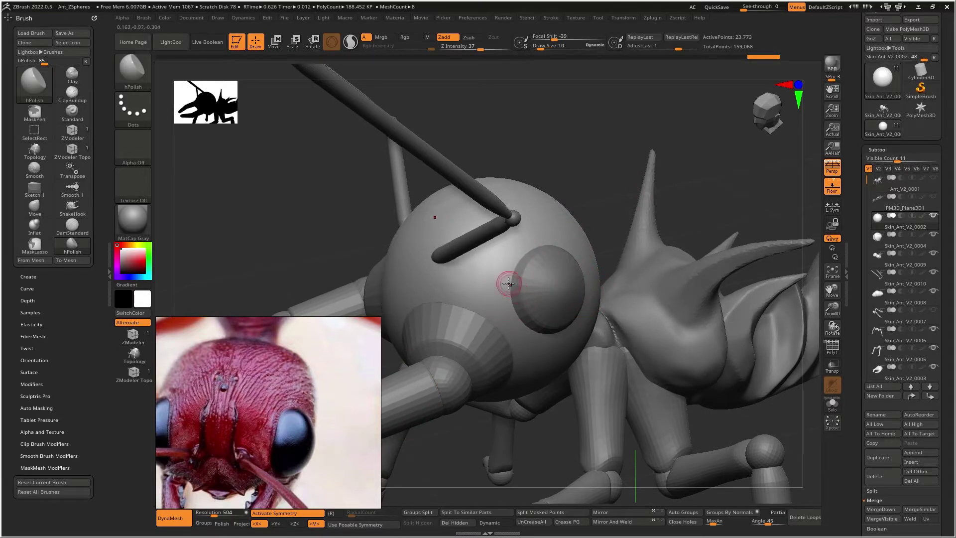
{"action": "right_click_drag", "start_coordinate": [513, 286], "coordinate": [501, 290]}
{"action": "right_click", "coordinate": [508, 293]}
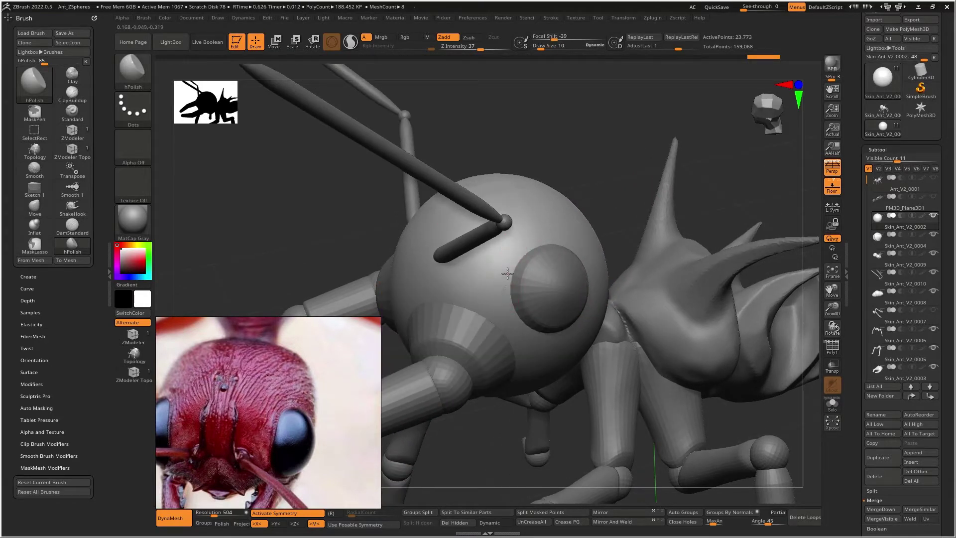
{"action": "key", "text": "b"}
{"action": "key", "text": "c"}
{"action": "key", "text": "b"}
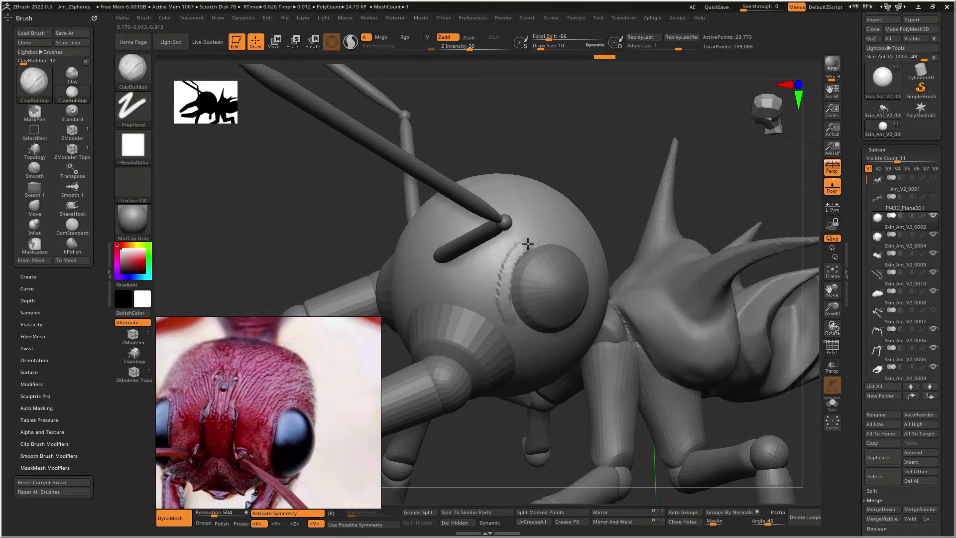
{"action": "left_click_drag", "start_coordinate": [558, 236], "coordinate": [574, 239]}
{"action": "left_click_drag", "start_coordinate": [629, 219], "coordinate": [580, 239]}
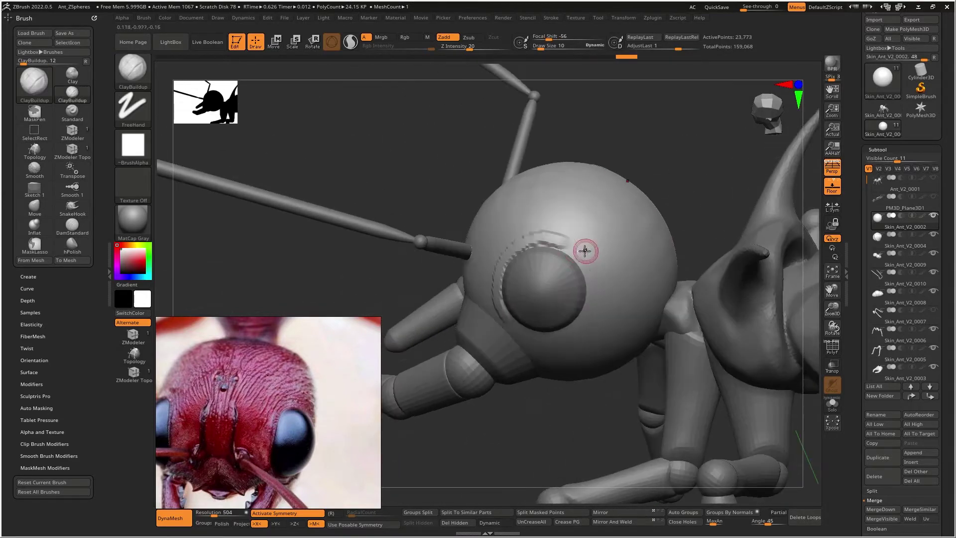
{"action": "left_click_drag", "start_coordinate": [545, 242], "coordinate": [588, 264]}
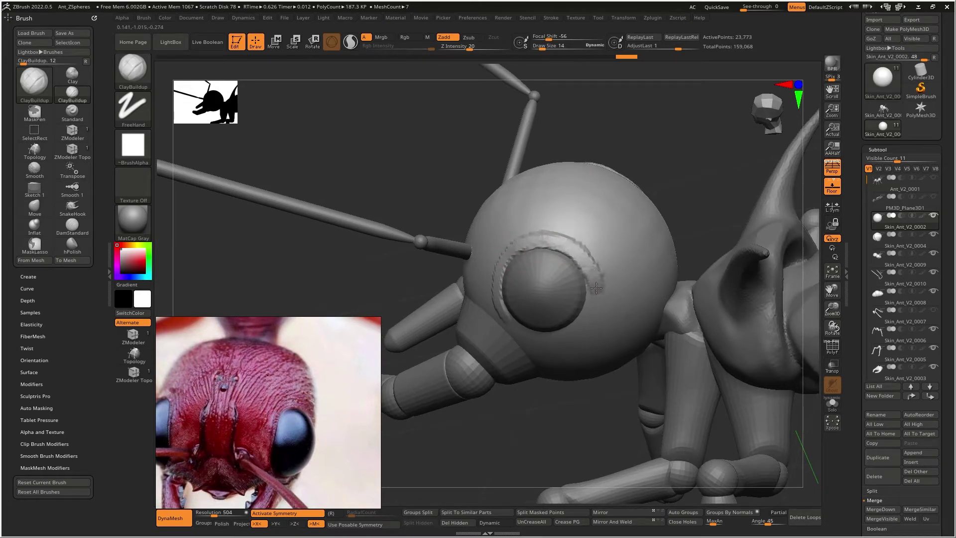
{"action": "mouse_move", "coordinate": [553, 338]}
{"action": "left_mouse_down"}
{"action": "mouse_move", "coordinate": [529, 333]}
{"action": "mouse_move", "coordinate": [560, 338]}
{"action": "left_mouse_up"}
{"action": "mouse_move", "coordinate": [594, 282]}
{"action": "left_mouse_down"}
{"action": "mouse_move", "coordinate": [558, 246]}
{"action": "mouse_move", "coordinate": [517, 244]}
{"action": "left_mouse_up"}
Step: Build up broad folds above and around the eye with ClayBuildup at draw size 26, and smooth them into the head
{"action": "mouse_move", "coordinate": [517, 244]}
{"action": "right_mouse_down"}
{"action": "mouse_move", "coordinate": [551, 251]}
{"action": "mouse_move", "coordinate": [528, 254]}
{"action": "right_mouse_up"}
{"action": "key", "text": "space"}
{"action": "left_click_drag", "start_coordinate": [540, 238], "coordinate": [544, 238]}
{"action": "mouse_move", "coordinate": [578, 230]}
{"action": "right_mouse_down"}
{"action": "mouse_move", "coordinate": [540, 221]}
{"action": "mouse_move", "coordinate": [548, 221]}
{"action": "right_mouse_up"}
{"action": "key", "text": "]"}
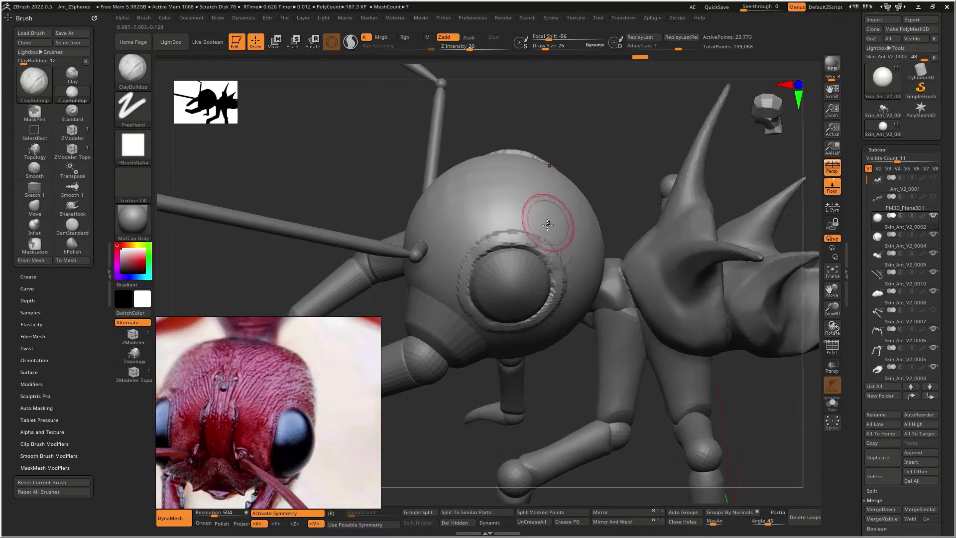
{"action": "mouse_move", "coordinate": [555, 240]}
{"action": "left_mouse_down"}
{"action": "mouse_move", "coordinate": [473, 241]}
{"action": "mouse_move", "coordinate": [459, 268]}
{"action": "left_mouse_up"}
{"action": "mouse_move", "coordinate": [553, 222]}
{"action": "left_mouse_down"}
{"action": "mouse_move", "coordinate": [446, 237]}
{"action": "mouse_move", "coordinate": [465, 230]}
{"action": "left_mouse_up"}
{"action": "right_click_drag", "start_coordinate": [484, 239], "coordinate": [515, 207]}
{"action": "left_click_drag", "start_coordinate": [515, 208], "coordinate": [447, 224]}
{"action": "left_click_drag", "start_coordinate": [546, 187], "coordinate": [420, 217]}
{"action": "left_click_drag", "start_coordinate": [518, 177], "coordinate": [421, 217]}
{"action": "mouse_move", "coordinate": [421, 216]}
{"action": "right_mouse_down"}
{"action": "mouse_move", "coordinate": [452, 194]}
{"action": "mouse_move", "coordinate": [468, 230]}
{"action": "right_mouse_up"}
{"action": "mouse_move", "coordinate": [460, 205]}
{"action": "left_mouse_down", "text": "shift"}
{"action": "mouse_move", "coordinate": [461, 194]}
{"action": "mouse_move", "coordinate": [558, 202]}
{"action": "mouse_move", "coordinate": [578, 269]}
{"action": "left_mouse_up", "text": "shift"}
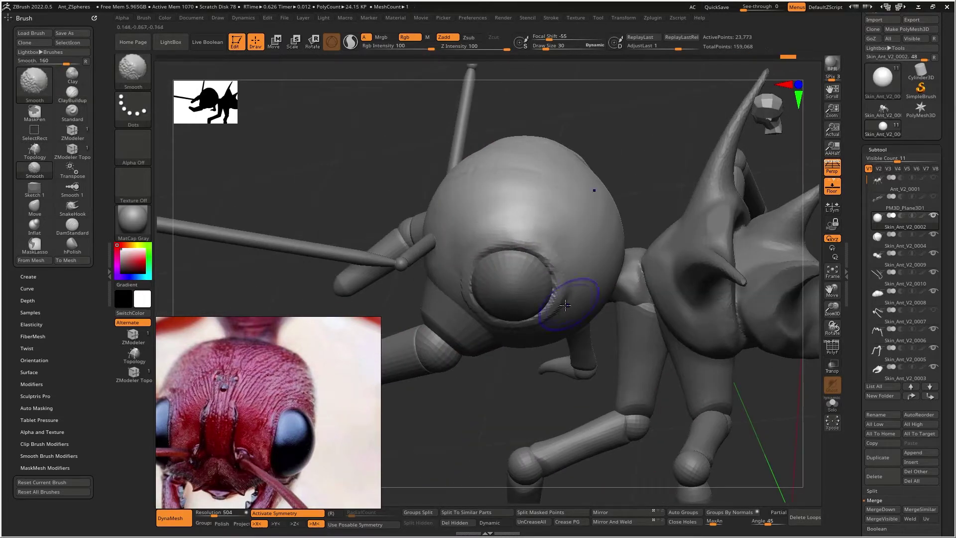
Step: Add creases between the eye and the antenna, and build and smooth a clay collar around the antenna's base
{"action": "mouse_move", "coordinate": [589, 292]}
{"action": "right_mouse_down"}
{"action": "mouse_move", "coordinate": [557, 206]}
{"action": "mouse_move", "coordinate": [453, 171]}
{"action": "right_mouse_up"}
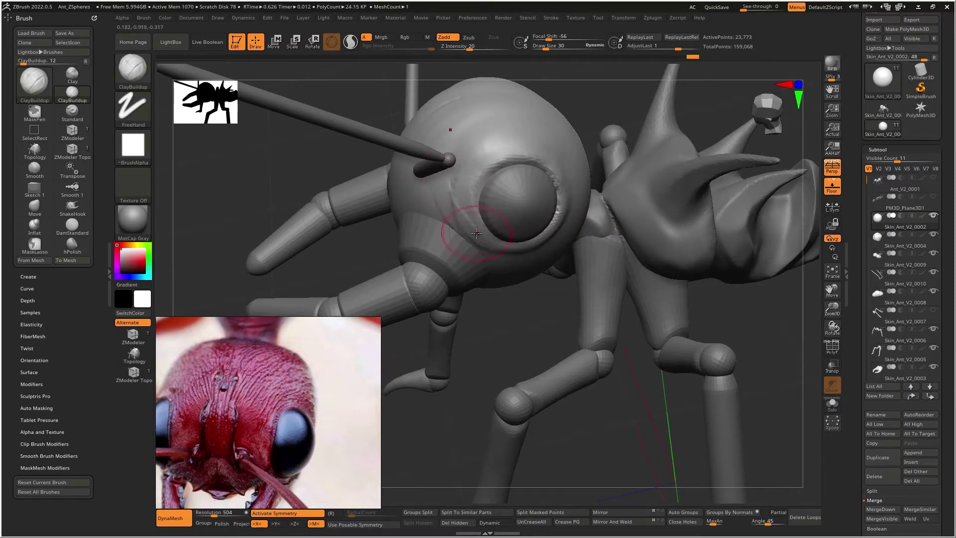
{"action": "right_click_drag", "start_coordinate": [448, 188], "coordinate": [450, 185]}
{"action": "mouse_move", "coordinate": [453, 174]}
{"action": "left_mouse_down"}
{"action": "mouse_move", "coordinate": [437, 203]}
{"action": "mouse_move", "coordinate": [439, 173]}
{"action": "mouse_move", "coordinate": [401, 200]}
{"action": "left_mouse_up"}
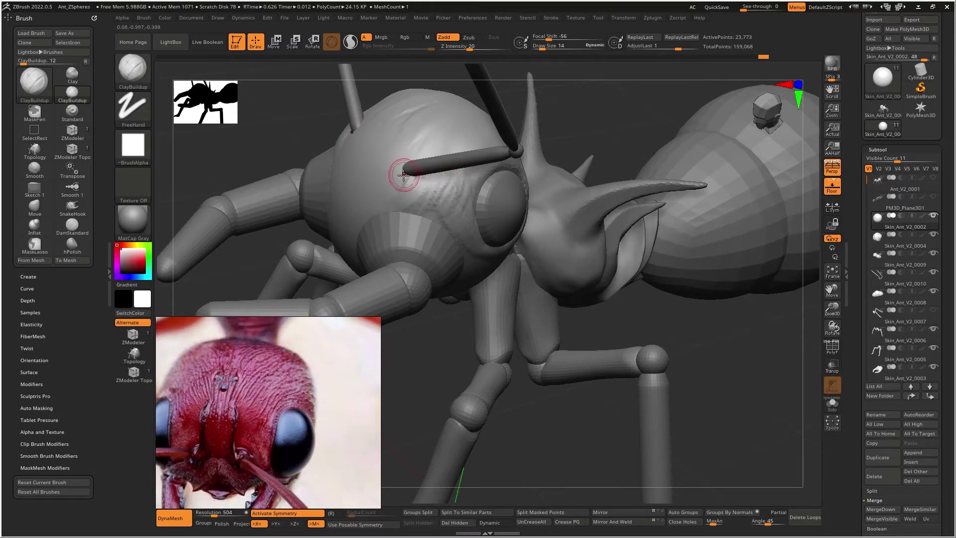
{"action": "right_click_drag", "start_coordinate": [416, 168], "coordinate": [418, 158]}
{"action": "left_click_drag", "start_coordinate": [404, 178], "coordinate": [412, 156]}
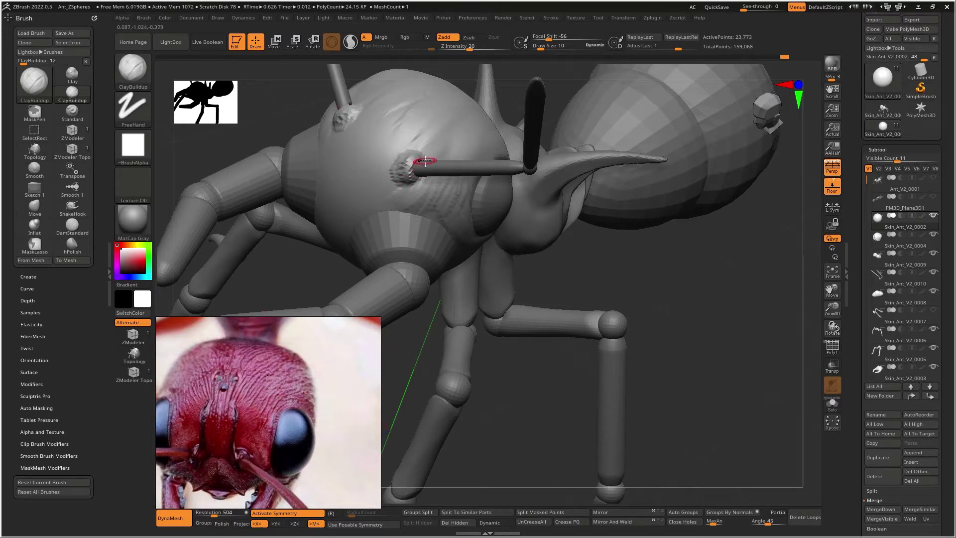
{"action": "left_click_drag", "start_coordinate": [413, 162], "coordinate": [411, 156], "text": "shift"}
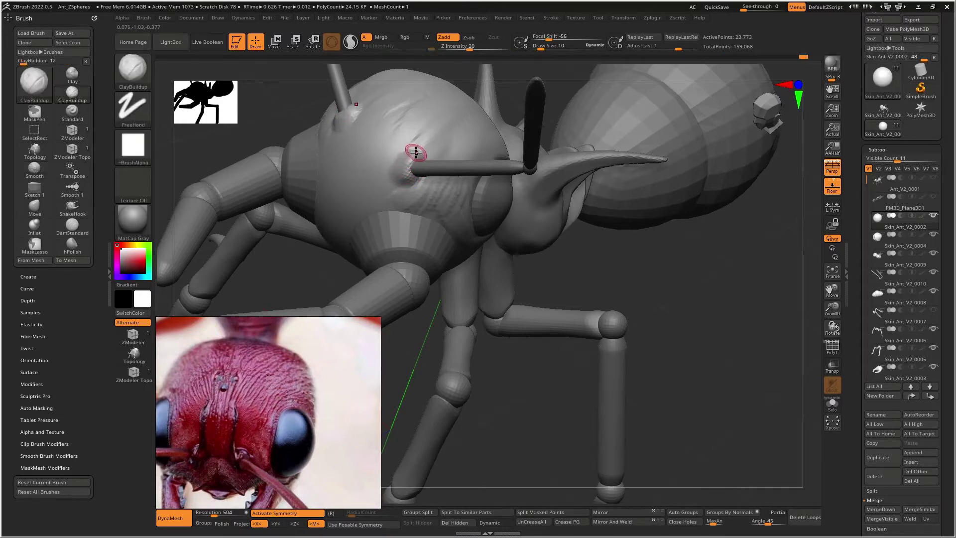
Step: Carve symmetrical grooves down the face from the antenna bases towards the mouth with DamStandard
{"action": "key", "text": "b"}
{"action": "key", "text": "d"}
{"action": "key", "text": "s"}
{"action": "right_click_drag", "start_coordinate": [418, 155], "coordinate": [418, 179]}
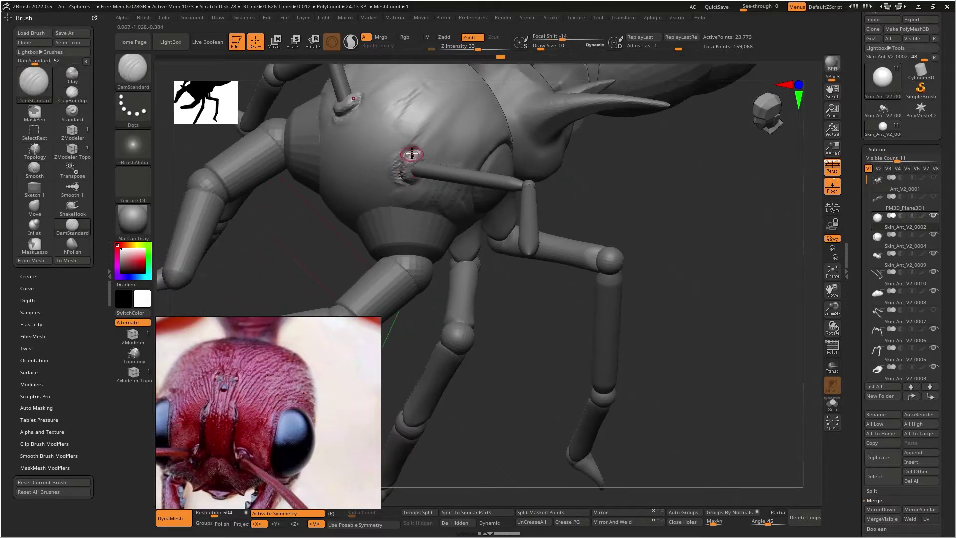
{"action": "mouse_move", "coordinate": [426, 160]}
{"action": "right_mouse_down"}
{"action": "mouse_move", "coordinate": [496, 197]}
{"action": "mouse_move", "coordinate": [443, 252]}
{"action": "right_mouse_up"}
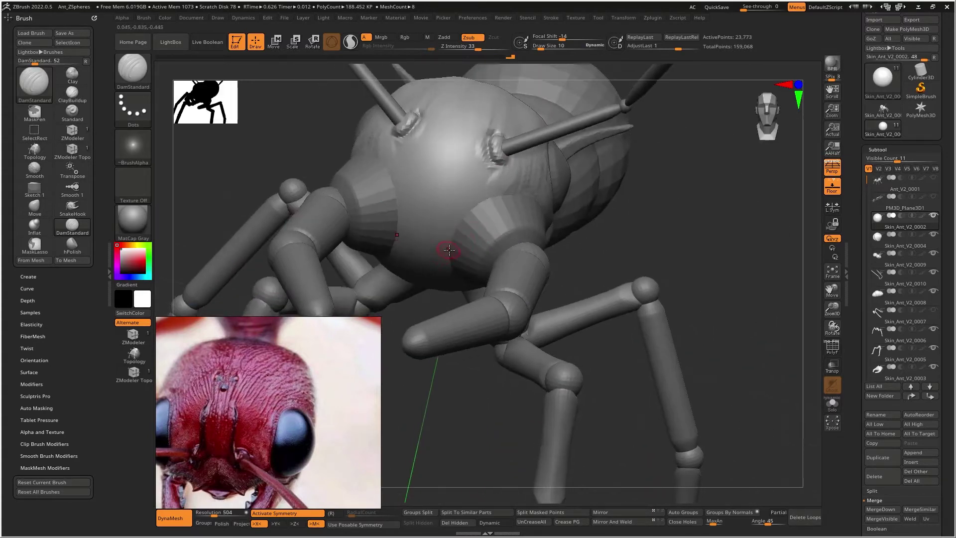
{"action": "right_click_drag", "start_coordinate": [455, 241], "coordinate": [459, 240]}
{"action": "mouse_move", "coordinate": [446, 258]}
{"action": "left_mouse_down"}
{"action": "mouse_move", "coordinate": [445, 231]}
{"action": "mouse_move", "coordinate": [474, 183]}
{"action": "mouse_move", "coordinate": [467, 140]}
{"action": "left_mouse_up"}
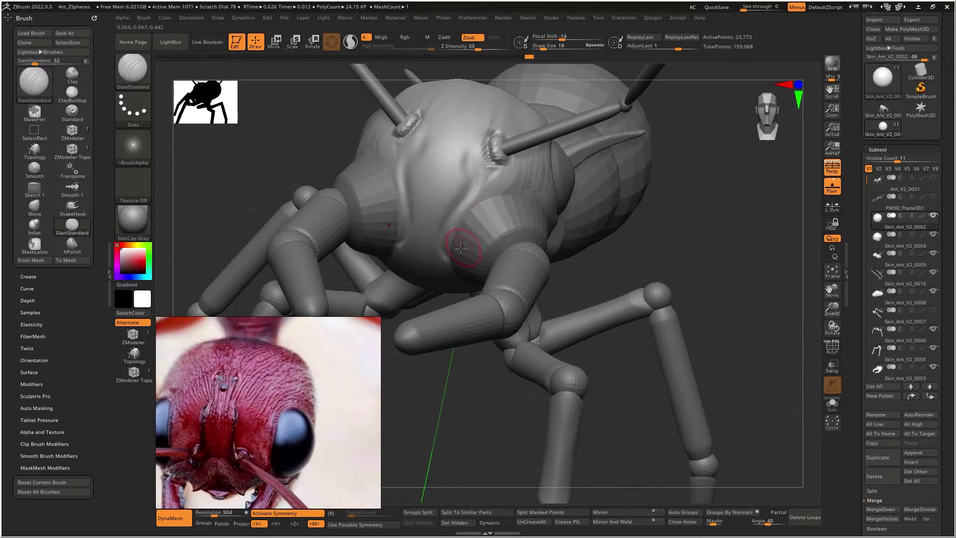
Step: Set the head's DynaMesh resolution to 800 and remesh it
{"action": "left_click", "coordinate": [218, 511]}
{"action": "type", "text": "8"}
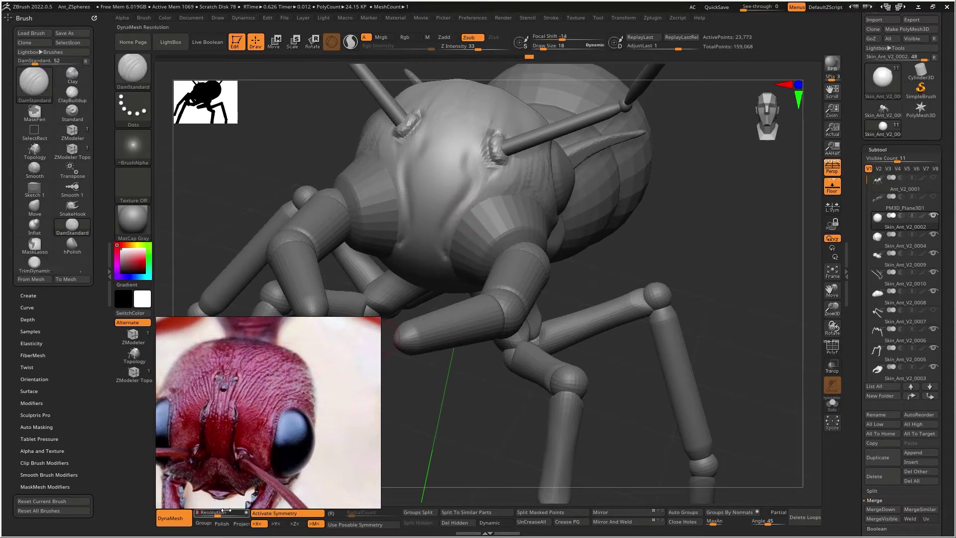
{"action": "type", "text": "00"}
{"action": "key", "text": "Return"}
{"action": "left_click_drag", "start_coordinate": [455, 393], "coordinate": [456, 362], "text": "ctrl"}
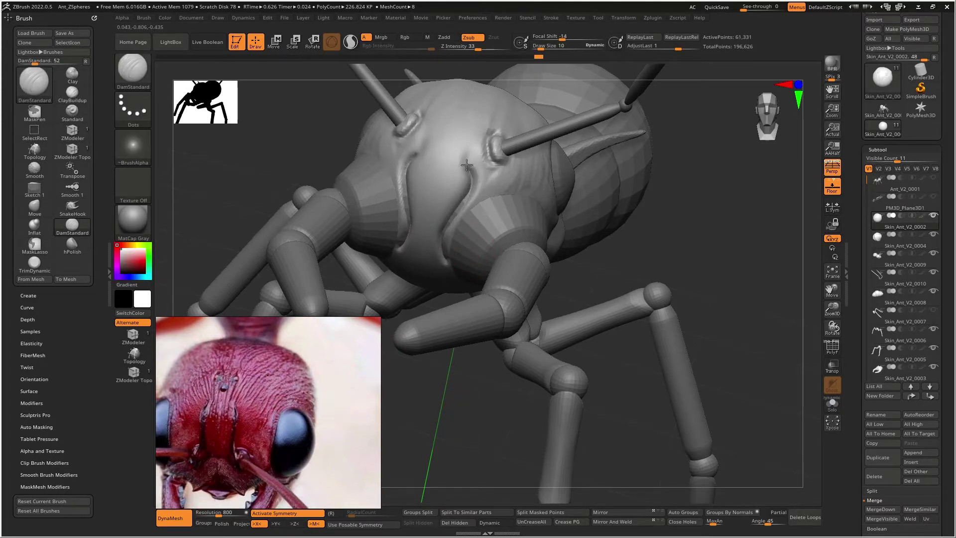
Step: Smooth the two facial grooves and recut them more sharply with DamStandard at draw size 10
{"action": "left_click_drag", "start_coordinate": [465, 145], "coordinate": [471, 185], "text": "shift"}
{"action": "left_click_drag", "start_coordinate": [450, 229], "coordinate": [472, 193], "text": "shift"}
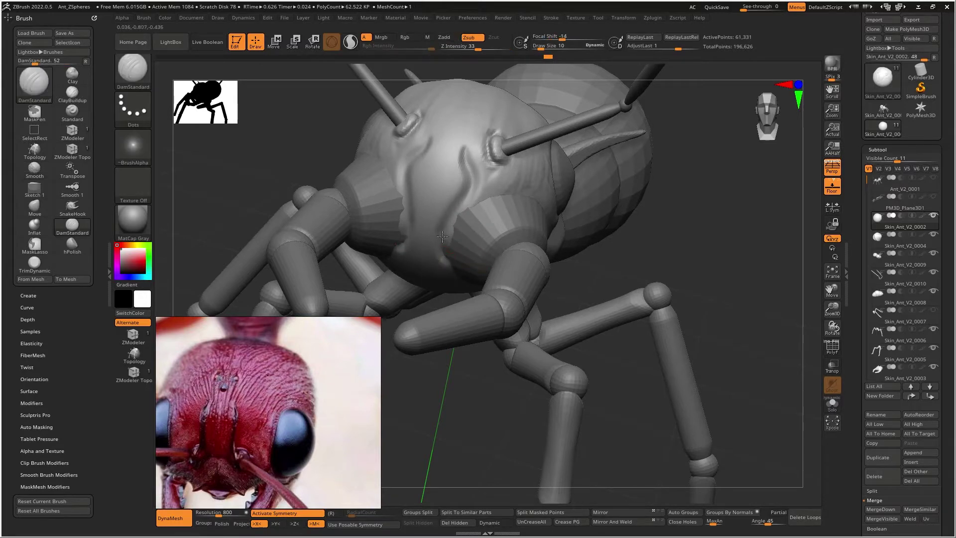
{"action": "left_click_drag", "start_coordinate": [460, 203], "coordinate": [465, 147]}
{"action": "right_click_drag", "start_coordinate": [489, 185], "coordinate": [479, 188]}
Step: Build up the central plate between the facial grooves with ClayBuildup and smooth its surface
{"action": "key", "text": "b"}
{"action": "key", "text": "c"}
{"action": "key", "text": "b"}
{"action": "mouse_move", "coordinate": [453, 146]}
{"action": "left_mouse_down"}
{"action": "mouse_move", "coordinate": [459, 186]}
{"action": "mouse_move", "coordinate": [434, 227]}
{"action": "left_mouse_up"}
{"action": "left_click_drag", "start_coordinate": [444, 158], "coordinate": [438, 222], "text": "shift"}
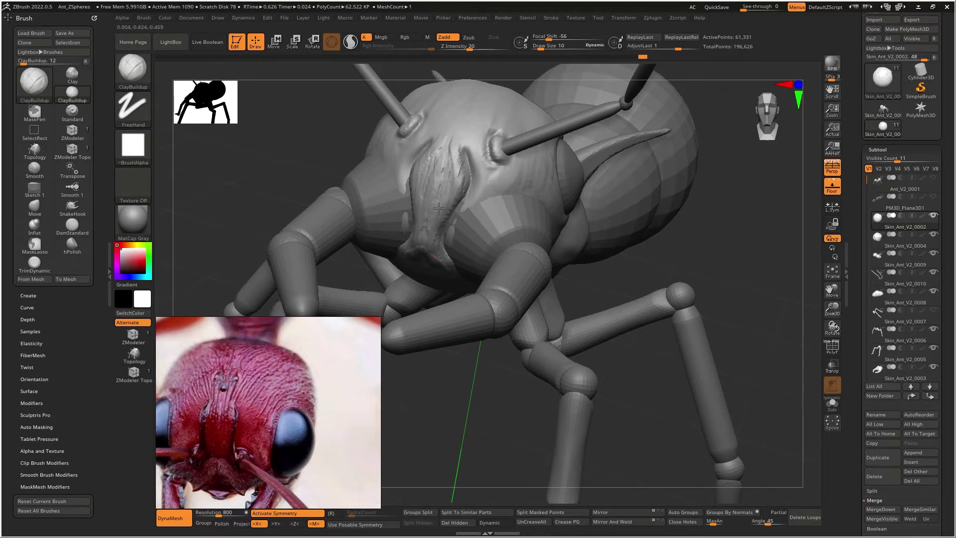
{"action": "mouse_move", "coordinate": [457, 166]}
{"action": "left_mouse_down"}
{"action": "mouse_move", "coordinate": [466, 123]}
{"action": "mouse_move", "coordinate": [429, 228]}
{"action": "mouse_move", "coordinate": [440, 213]}
{"action": "left_mouse_up"}
{"action": "mouse_move", "coordinate": [468, 132]}
{"action": "left_mouse_down", "text": "shift"}
{"action": "mouse_move", "coordinate": [447, 180]}
{"action": "mouse_move", "coordinate": [434, 179]}
{"action": "left_mouse_up", "text": "shift"}
Step: Add raised clay ridges along the outer sides of the facial grooves and from the antenna base across the cheek
{"action": "mouse_move", "coordinate": [496, 166]}
{"action": "left_mouse_down"}
{"action": "mouse_move", "coordinate": [484, 196]}
{"action": "mouse_move", "coordinate": [475, 135]}
{"action": "mouse_move", "coordinate": [476, 200]}
{"action": "left_mouse_up"}
{"action": "left_click_drag", "start_coordinate": [462, 237], "coordinate": [449, 249]}
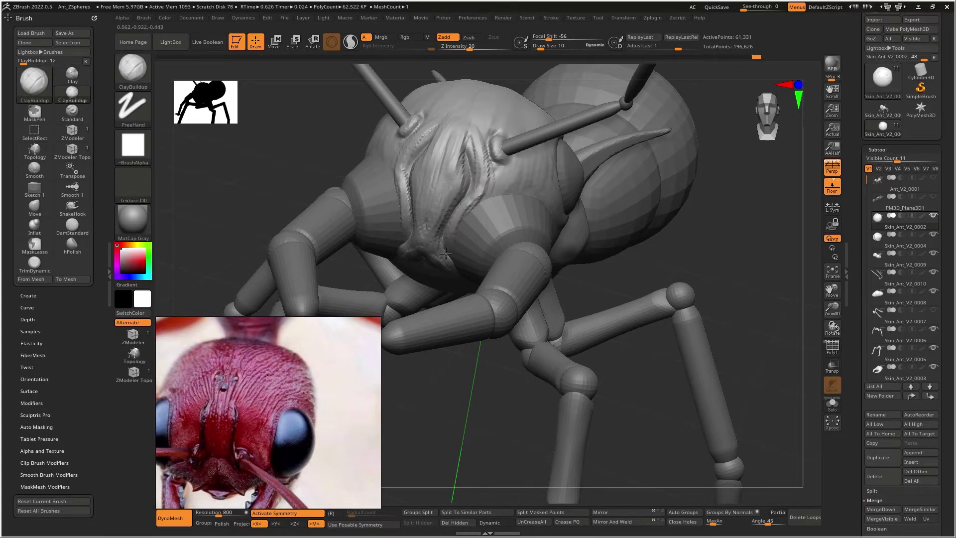
{"action": "left_click_drag", "start_coordinate": [519, 156], "coordinate": [493, 193]}
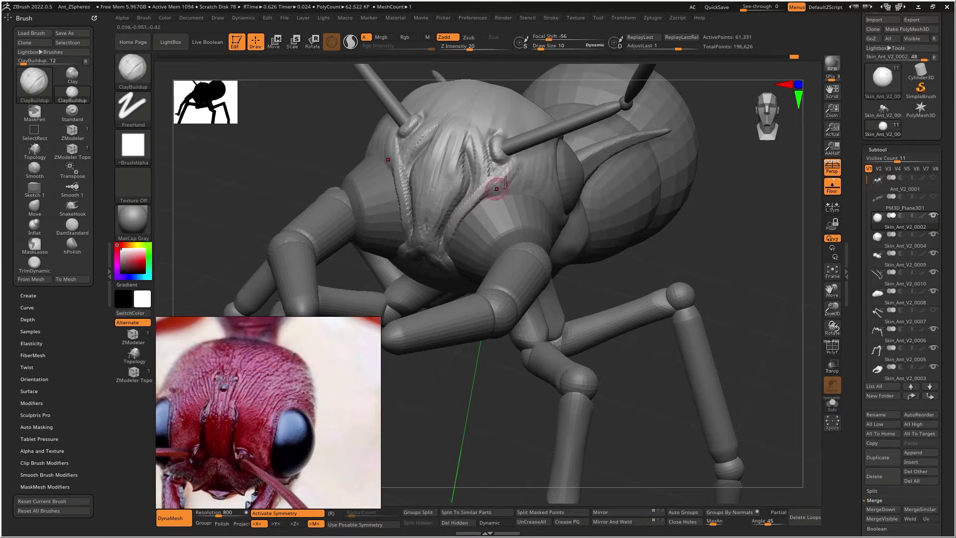
{"action": "key", "text": "ctrl+z"}
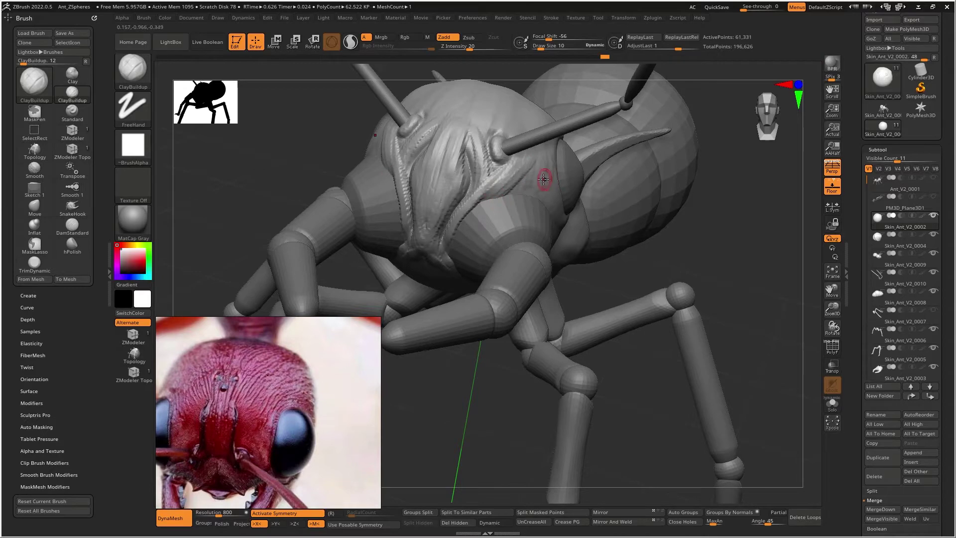
{"action": "left_click_drag", "start_coordinate": [521, 161], "coordinate": [484, 192]}
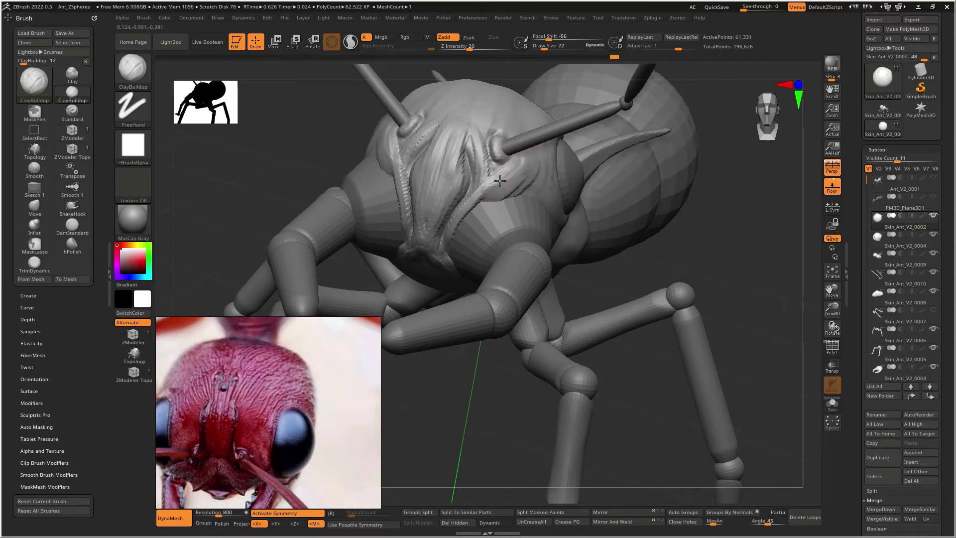
Step: Sculpt lengthwise folds over the forehead and around the antenna bases with ClayBuildup at draw size 22
{"action": "right_click_drag", "start_coordinate": [487, 100], "coordinate": [504, 188]}
{"action": "left_click_drag", "start_coordinate": [453, 215], "coordinate": [496, 149]}
{"action": "mouse_move", "coordinate": [476, 204]}
{"action": "left_mouse_down"}
{"action": "mouse_move", "coordinate": [498, 137]}
{"action": "mouse_move", "coordinate": [485, 219]}
{"action": "mouse_move", "coordinate": [529, 150]}
{"action": "mouse_move", "coordinate": [479, 243]}
{"action": "left_mouse_up"}
{"action": "mouse_move", "coordinate": [497, 161]}
{"action": "left_mouse_down"}
{"action": "mouse_move", "coordinate": [486, 205]}
{"action": "mouse_move", "coordinate": [532, 155]}
{"action": "left_mouse_up"}
{"action": "right_click_drag", "start_coordinate": [553, 241], "coordinate": [527, 261]}
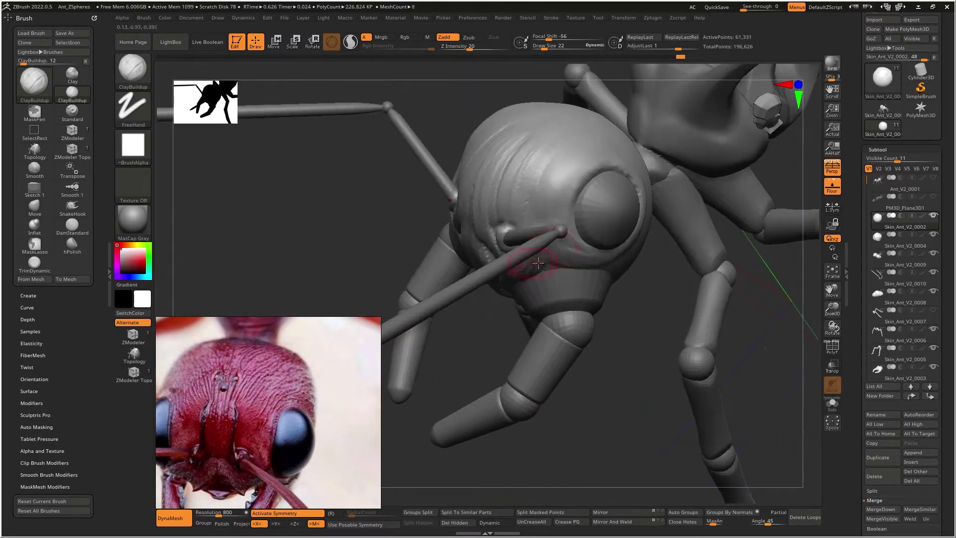
{"action": "mouse_move", "coordinate": [530, 208]}
{"action": "left_mouse_down"}
{"action": "mouse_move", "coordinate": [585, 124]}
{"action": "mouse_move", "coordinate": [586, 140]}
{"action": "left_mouse_up"}
{"action": "right_click_drag", "start_coordinate": [582, 137], "coordinate": [542, 153]}
{"action": "mouse_move", "coordinate": [519, 157]}
{"action": "left_mouse_down"}
{"action": "mouse_move", "coordinate": [573, 100]}
{"action": "mouse_move", "coordinate": [576, 112]}
{"action": "mouse_move", "coordinate": [610, 108]}
{"action": "left_mouse_up"}
{"action": "mouse_move", "coordinate": [550, 186]}
{"action": "left_mouse_down"}
{"action": "mouse_move", "coordinate": [595, 132]}
{"action": "mouse_move", "coordinate": [612, 152]}
{"action": "mouse_move", "coordinate": [600, 162]}
{"action": "left_mouse_up"}
Step: Select the eye subtool and adjust its placement in the socket with the Move transpose tool
{"action": "right_click_drag", "start_coordinate": [585, 254], "coordinate": [621, 237]}
{"action": "right_click_drag", "start_coordinate": [639, 174], "coordinate": [604, 159], "text": "ctrl"}
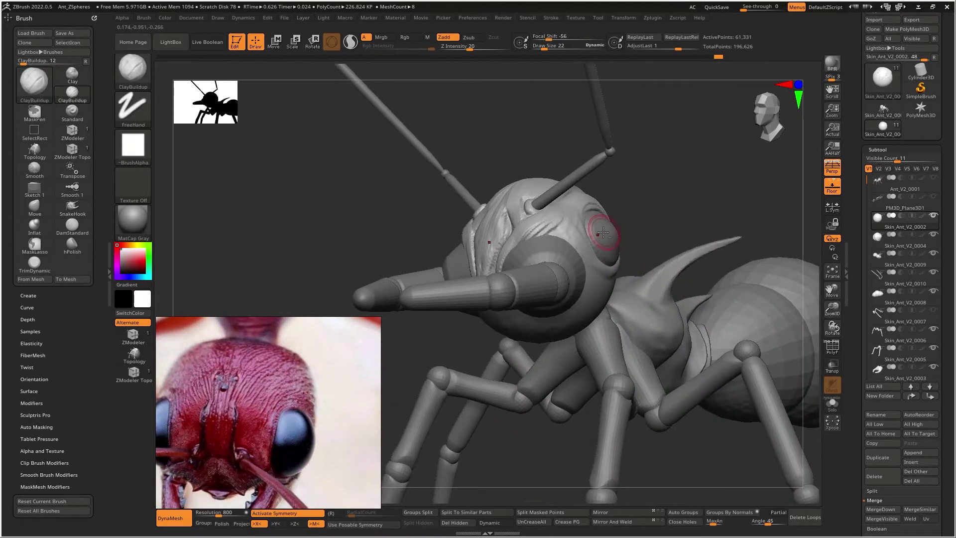
{"action": "left_click", "coordinate": [611, 233], "text": "alt"}
{"action": "key", "text": "w"}
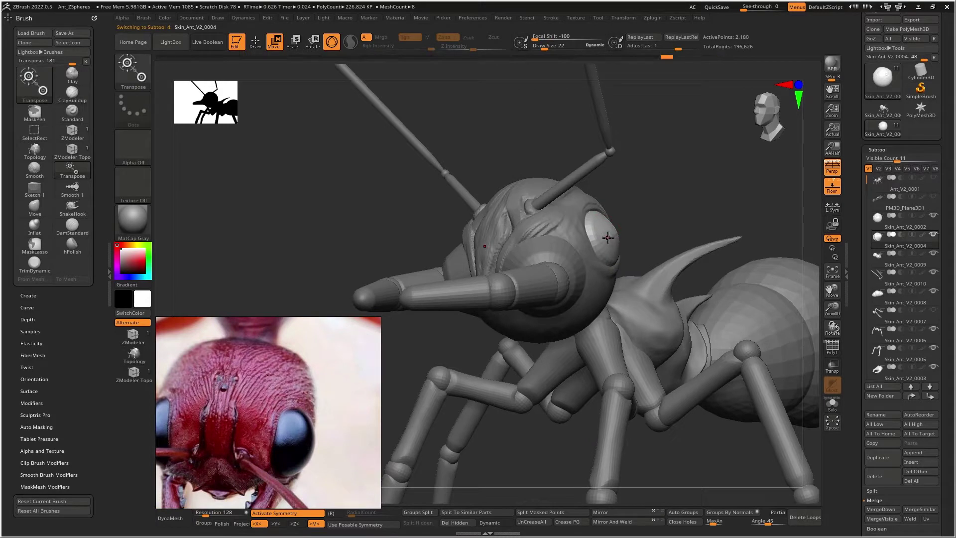
{"action": "left_click_drag", "start_coordinate": [641, 222], "coordinate": [647, 217]}
{"action": "left_click_drag", "start_coordinate": [585, 271], "coordinate": [591, 264]}
{"action": "key", "text": "q"}
Step: Reselect the head subtool, smooth the area beside the eye, and build clay folds along the cheek
{"action": "mouse_move", "coordinate": [613, 220]}
{"action": "right_mouse_down"}
{"action": "mouse_move", "coordinate": [598, 231]}
{"action": "mouse_move", "coordinate": [616, 251]}
{"action": "mouse_move", "coordinate": [604, 244]}
{"action": "mouse_move", "coordinate": [602, 194]}
{"action": "mouse_move", "coordinate": [623, 158]}
{"action": "right_mouse_up"}
{"action": "left_click", "coordinate": [544, 279], "text": "alt"}
{"action": "mouse_move", "coordinate": [551, 194]}
{"action": "left_mouse_down", "text": "shift"}
{"action": "mouse_move", "coordinate": [608, 132]}
{"action": "mouse_move", "coordinate": [571, 166]}
{"action": "mouse_move", "coordinate": [643, 168]}
{"action": "left_mouse_up", "text": "shift"}
{"action": "mouse_move", "coordinate": [528, 203]}
{"action": "left_mouse_down"}
{"action": "mouse_move", "coordinate": [568, 168]}
{"action": "mouse_move", "coordinate": [612, 153]}
{"action": "mouse_move", "coordinate": [682, 204]}
{"action": "mouse_move", "coordinate": [690, 227]}
{"action": "mouse_move", "coordinate": [667, 284]}
{"action": "mouse_move", "coordinate": [598, 306]}
{"action": "mouse_move", "coordinate": [553, 289]}
{"action": "mouse_move", "coordinate": [576, 294]}
{"action": "left_mouse_up"}
{"action": "right_click_drag", "start_coordinate": [576, 292], "coordinate": [615, 192]}
{"action": "mouse_move", "coordinate": [536, 219]}
{"action": "left_mouse_down"}
{"action": "mouse_move", "coordinate": [630, 267]}
{"action": "mouse_move", "coordinate": [536, 219]}
{"action": "mouse_move", "coordinate": [573, 294]}
{"action": "mouse_move", "coordinate": [640, 283]}
{"action": "mouse_move", "coordinate": [660, 232]}
{"action": "mouse_move", "coordinate": [598, 304]}
{"action": "mouse_move", "coordinate": [577, 294]}
{"action": "left_mouse_up"}
Step: Build two diverging clay ridges below the face plate to form the upper edge of the mouth
{"action": "mouse_move", "coordinate": [577, 294]}
{"action": "right_mouse_down"}
{"action": "mouse_move", "coordinate": [595, 222]}
{"action": "mouse_move", "coordinate": [577, 235]}
{"action": "mouse_move", "coordinate": [608, 195]}
{"action": "mouse_move", "coordinate": [533, 225]}
{"action": "right_mouse_up"}
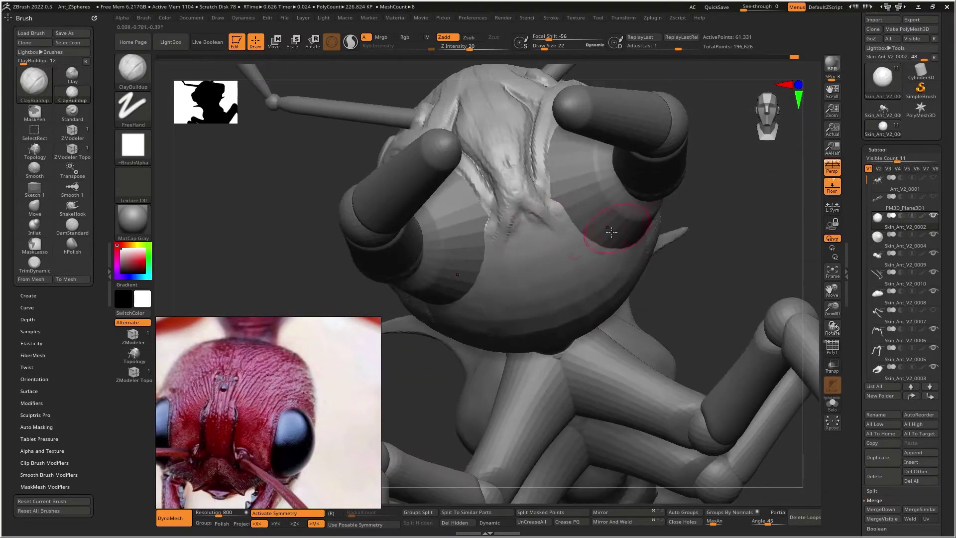
{"action": "left_click_drag", "start_coordinate": [515, 203], "coordinate": [541, 226]}
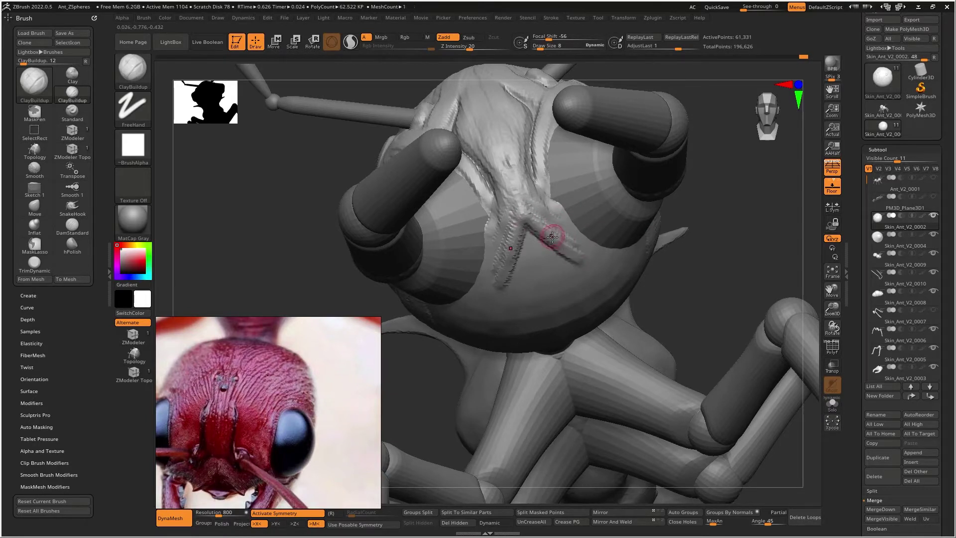
{"action": "mouse_move", "coordinate": [596, 254]}
{"action": "left_mouse_down"}
{"action": "mouse_move", "coordinate": [530, 209]}
{"action": "mouse_move", "coordinate": [521, 167]}
{"action": "mouse_move", "coordinate": [540, 167]}
{"action": "mouse_move", "coordinate": [551, 221]}
{"action": "left_mouse_up"}
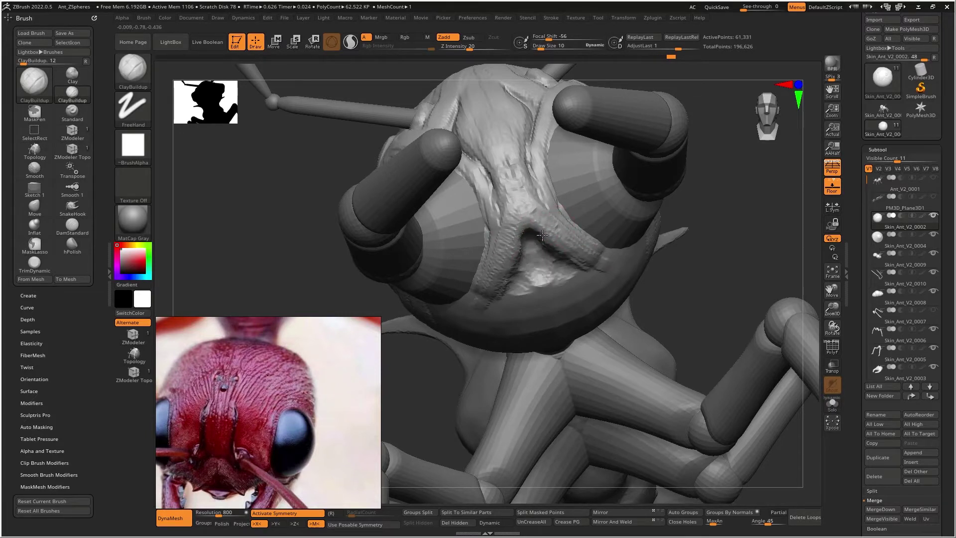
{"action": "right_click_drag", "start_coordinate": [561, 257], "coordinate": [541, 277]}
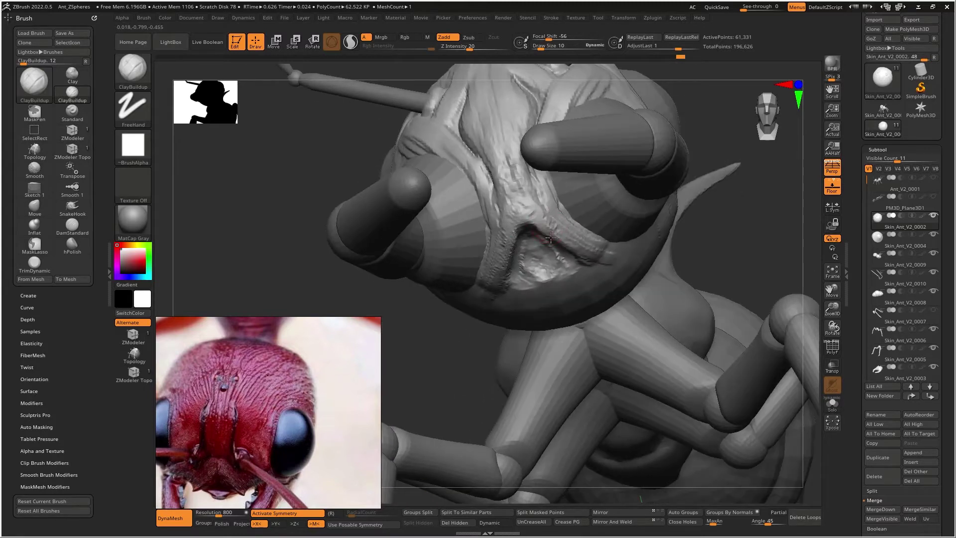
Step: Adjust the lower ends of the mouth ridges with the Move brush
{"action": "right_click_drag", "start_coordinate": [545, 219], "coordinate": [569, 227]}
{"action": "key", "text": "b"}
{"action": "key", "text": "m"}
{"action": "key", "text": "v"}
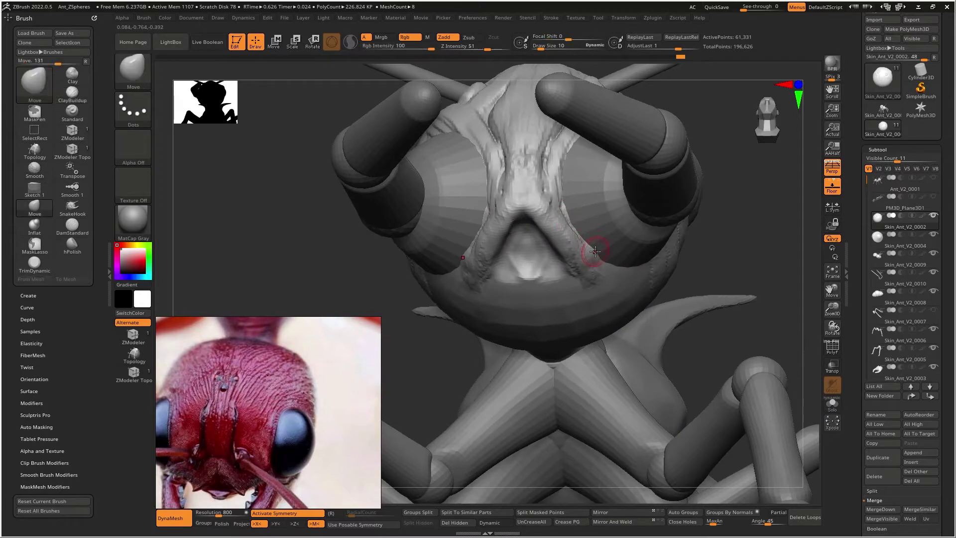
{"action": "left_click", "coordinate": [551, 267]}
{"action": "right_click_drag", "start_coordinate": [551, 268], "coordinate": [570, 268]}
Step: Pull the mouth ridges outward from the underside of the head with the SnakeHook brush
{"action": "key", "text": "b"}
{"action": "key", "text": "s"}
{"action": "key", "text": "h"}
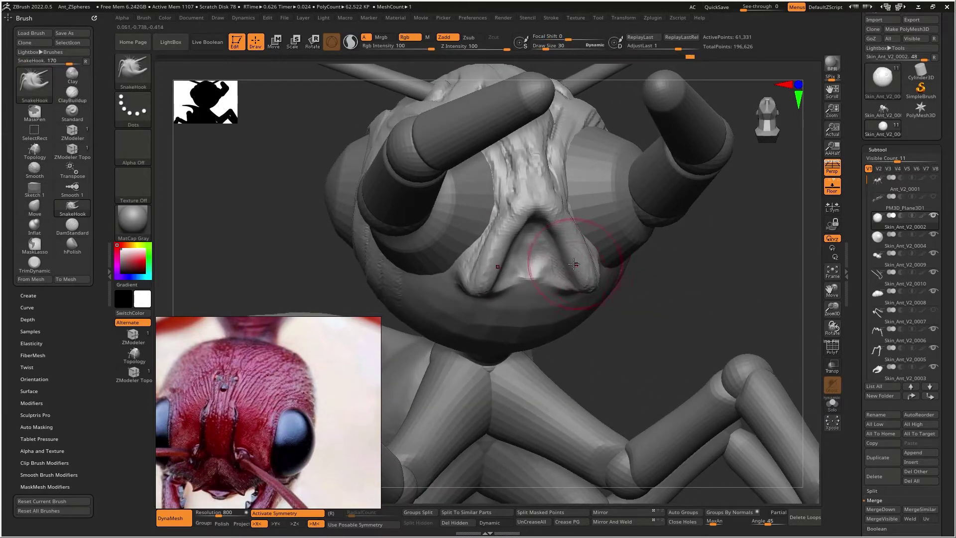
{"action": "right_click_drag", "start_coordinate": [534, 244], "coordinate": [545, 285]}
{"action": "key", "text": "space"}
{"action": "mouse_move", "coordinate": [530, 282]}
{"action": "left_mouse_down"}
{"action": "mouse_move", "coordinate": [542, 282]}
{"action": "mouse_move", "coordinate": [521, 275]}
{"action": "left_mouse_up"}
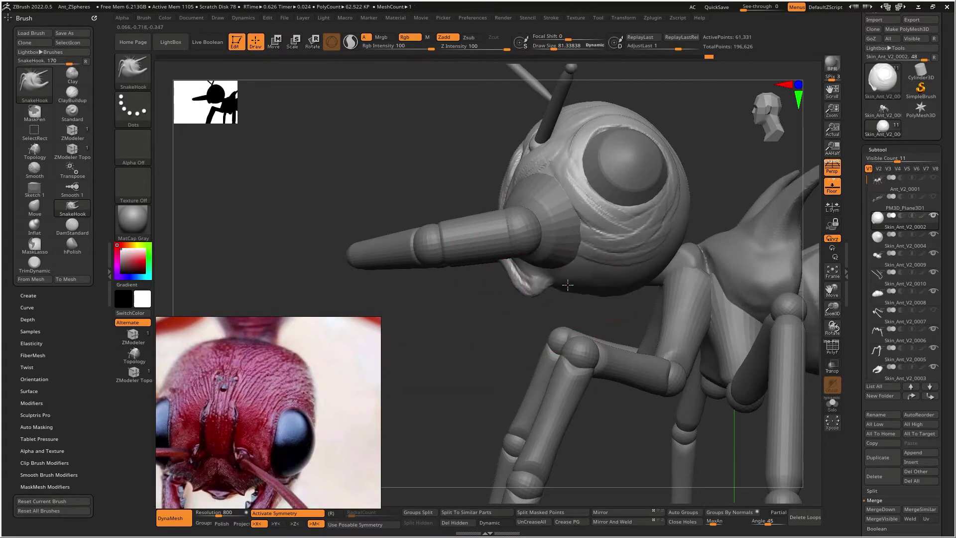
Step: Reshape the ridges on the front of the face with SnakeHook at a draw size of about 48
{"action": "mouse_move", "coordinate": [566, 278]}
{"action": "right_mouse_down"}
{"action": "mouse_move", "coordinate": [539, 259]}
{"action": "mouse_move", "coordinate": [553, 249]}
{"action": "mouse_move", "coordinate": [538, 219]}
{"action": "mouse_move", "coordinate": [524, 273]}
{"action": "right_mouse_up"}
{"action": "key", "text": "space"}
{"action": "left_click_drag", "start_coordinate": [533, 217], "coordinate": [528, 218]}
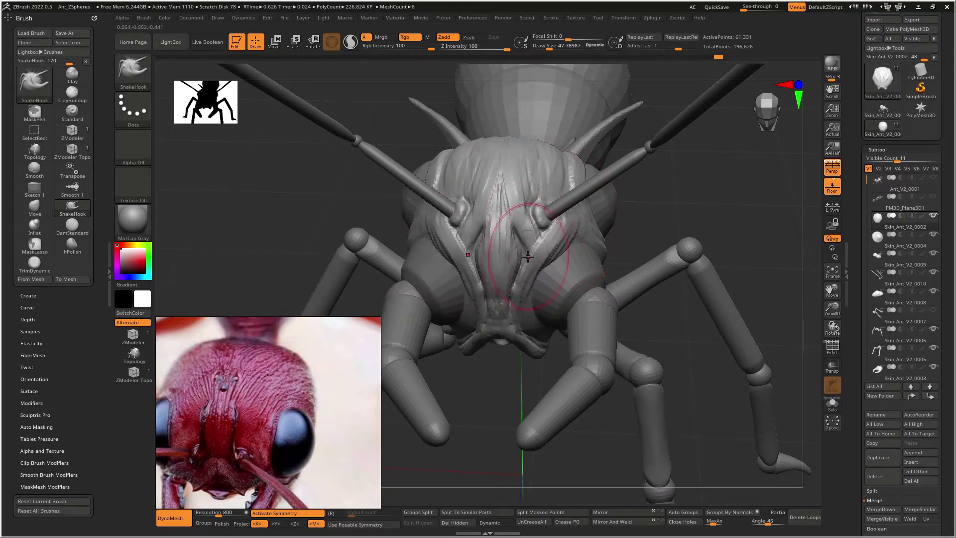
{"action": "right_click_drag", "start_coordinate": [521, 256], "coordinate": [528, 283]}
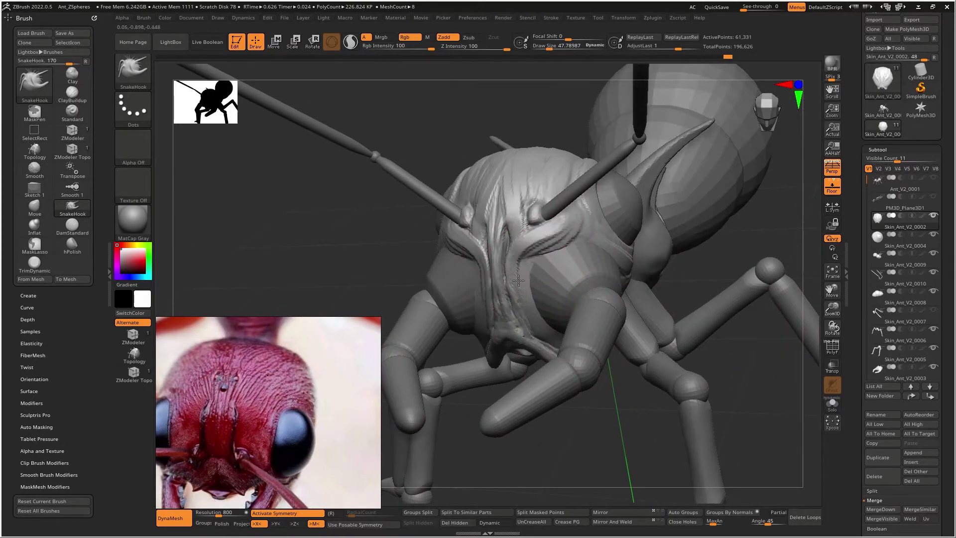
Step: Smooth the head surface around the front of the eye rim
{"action": "mouse_move", "coordinate": [566, 234]}
{"action": "right_mouse_down"}
{"action": "mouse_move", "coordinate": [621, 160]}
{"action": "mouse_move", "coordinate": [600, 178]}
{"action": "right_mouse_up"}
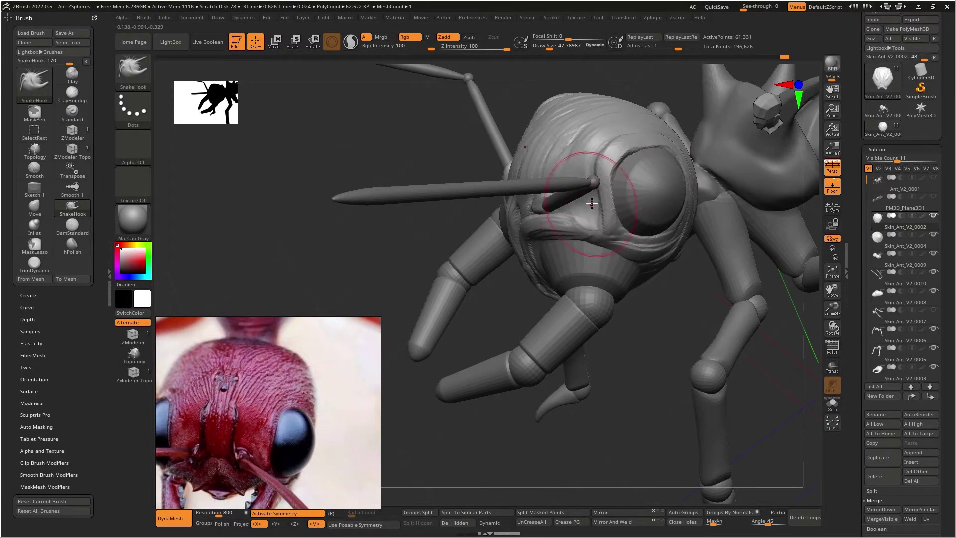
{"action": "right_click_drag", "start_coordinate": [604, 168], "coordinate": [573, 186]}
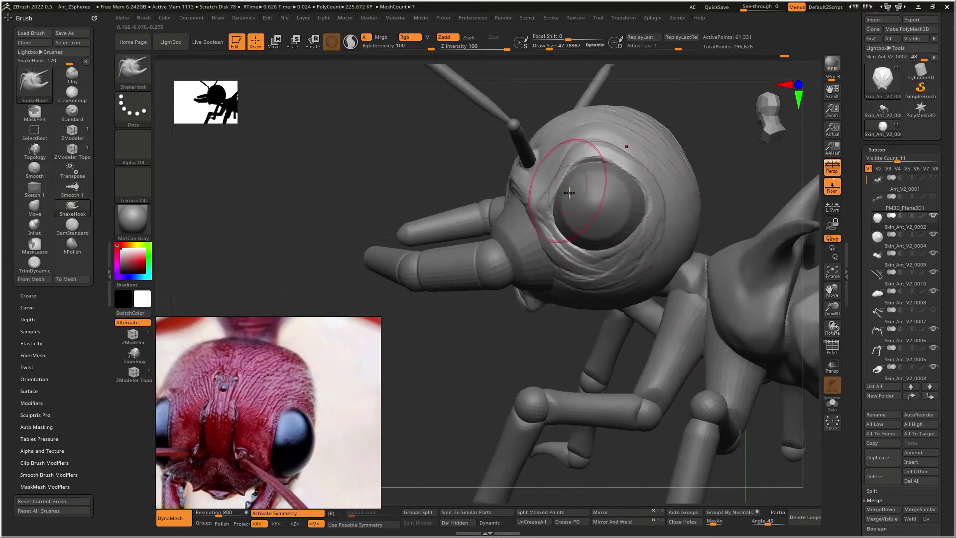
{"action": "mouse_move", "coordinate": [550, 195]}
{"action": "left_mouse_down", "text": "shift"}
{"action": "mouse_move", "coordinate": [563, 200]}
{"action": "mouse_move", "coordinate": [552, 170]}
{"action": "left_mouse_up", "text": "shift"}
Step: Build up clay behind the eye and across the back of the head with ClayBuildup at a draw size of about 33
{"action": "key", "text": "space"}
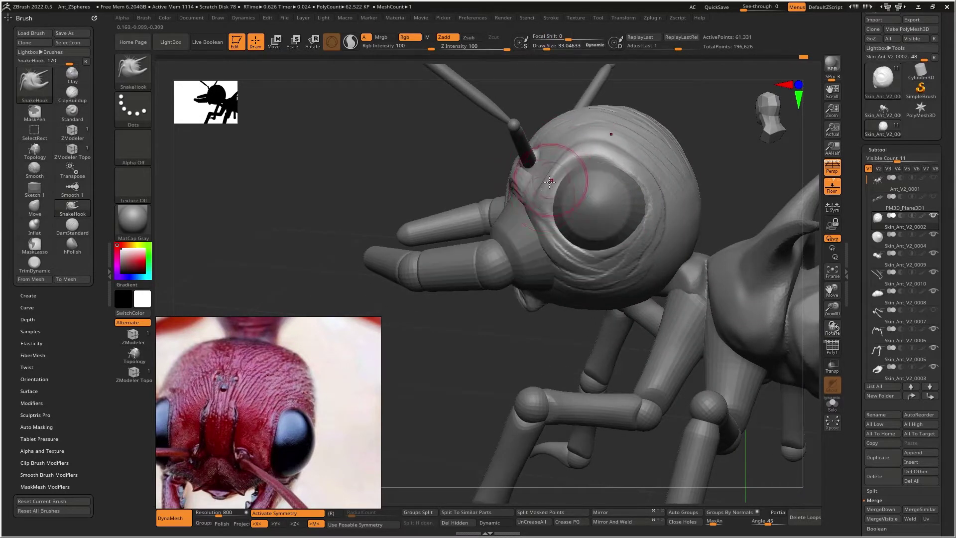
{"action": "key", "text": "b"}
{"action": "key", "text": "c"}
{"action": "key", "text": "b"}
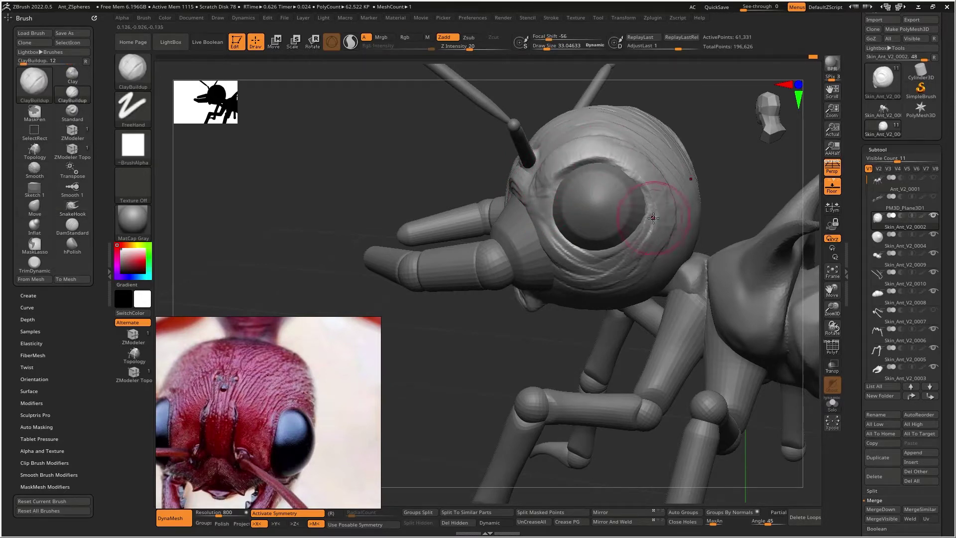
{"action": "right_click_drag", "start_coordinate": [649, 219], "coordinate": [629, 223]}
{"action": "left_click_drag", "start_coordinate": [672, 230], "coordinate": [695, 217]}
{"action": "right_click_drag", "start_coordinate": [696, 218], "coordinate": [632, 257]}
{"action": "mouse_move", "coordinate": [742, 204]}
{"action": "left_mouse_down"}
{"action": "mouse_move", "coordinate": [662, 203]}
{"action": "mouse_move", "coordinate": [718, 207]}
{"action": "mouse_move", "coordinate": [709, 205]}
{"action": "left_mouse_up"}
{"action": "right_click_drag", "start_coordinate": [672, 206], "coordinate": [714, 192]}
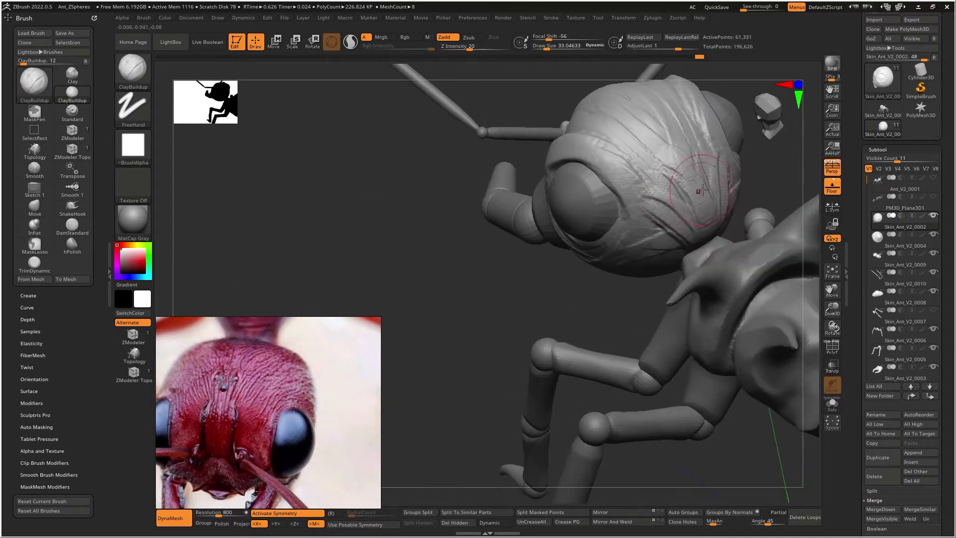
Step: Carve several deep grooves across the top and back of the head with the DamStandard brush
{"action": "key", "text": "b"}
{"action": "key", "text": "d"}
{"action": "key", "text": "s"}
{"action": "mouse_move", "coordinate": [695, 225]}
{"action": "left_mouse_down"}
{"action": "mouse_move", "coordinate": [712, 212]}
{"action": "mouse_move", "coordinate": [624, 177]}
{"action": "left_mouse_up"}
{"action": "right_click_drag", "start_coordinate": [609, 132], "coordinate": [635, 194]}
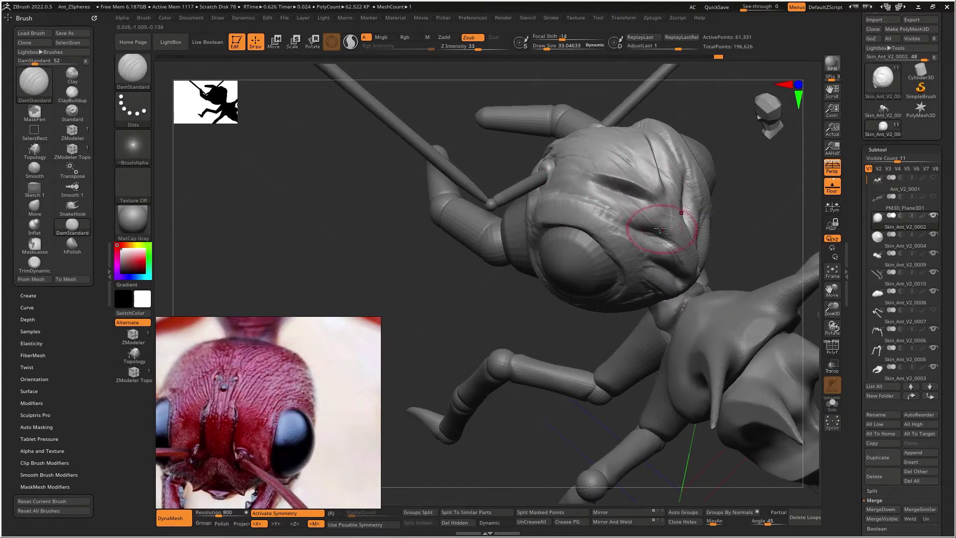
{"action": "right_click_drag", "start_coordinate": [683, 263], "coordinate": [661, 227]}
{"action": "right_click_drag", "start_coordinate": [712, 259], "coordinate": [669, 203]}
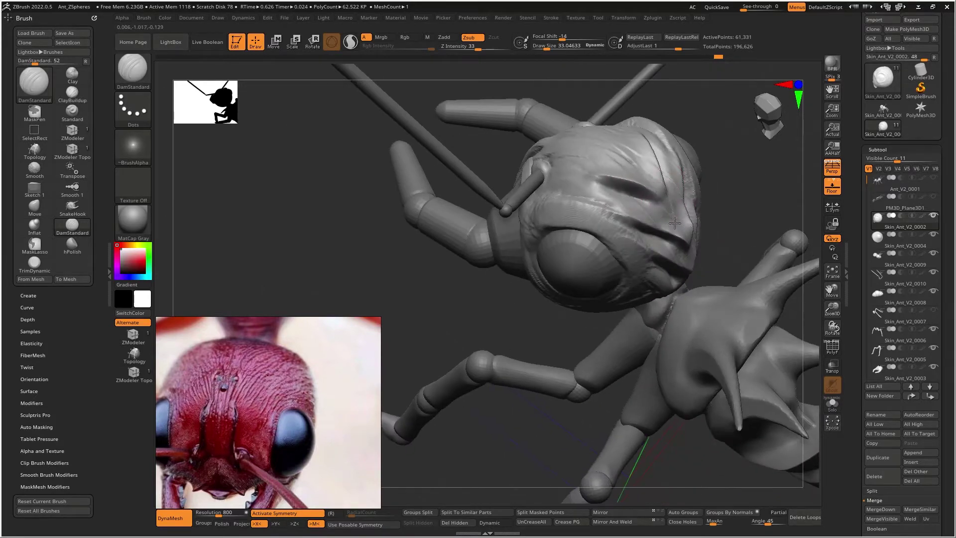
{"action": "right_click_drag", "start_coordinate": [628, 172], "coordinate": [635, 167]}
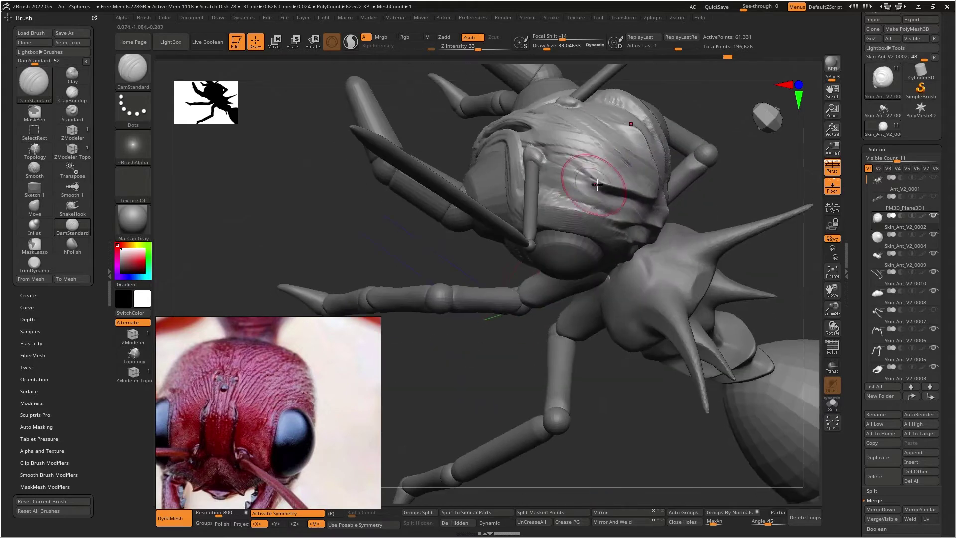
Step: Flatten the raised plates beside the grooves on top of the head with the hPolish brush
{"action": "key", "text": "b"}
{"action": "key", "text": "h"}
{"action": "key", "text": "p"}
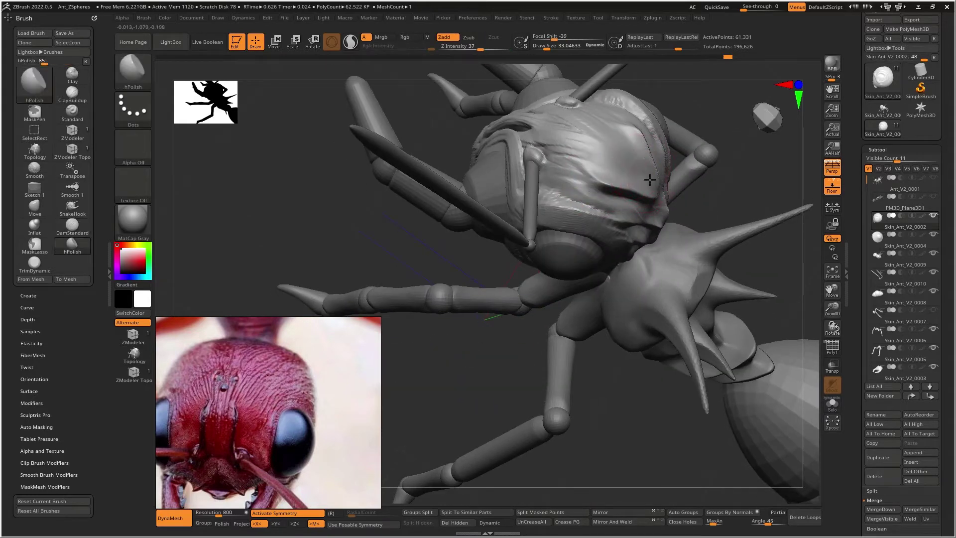
{"action": "left_click_drag", "start_coordinate": [602, 138], "coordinate": [577, 156]}
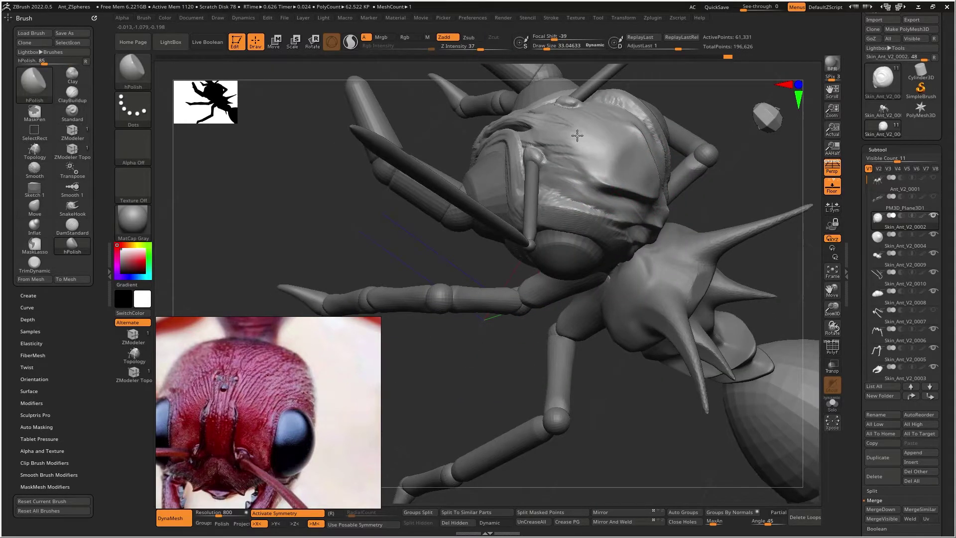
Step: Polish the ridges between the grooves at the back of the head with hPolish at draw size 18, and smooth the surface above the eye
{"action": "right_click_drag", "start_coordinate": [560, 143], "coordinate": [680, 205]}
{"action": "mouse_move", "coordinate": [680, 204]}
{"action": "right_mouse_down", "text": "ctrl"}
{"action": "mouse_move", "coordinate": [697, 234]}
{"action": "mouse_move", "coordinate": [715, 232]}
{"action": "right_mouse_up", "text": "ctrl"}
{"action": "key", "text": "["}
{"action": "key", "text": "bracketright"}
{"action": "key", "text": "bracketright"}
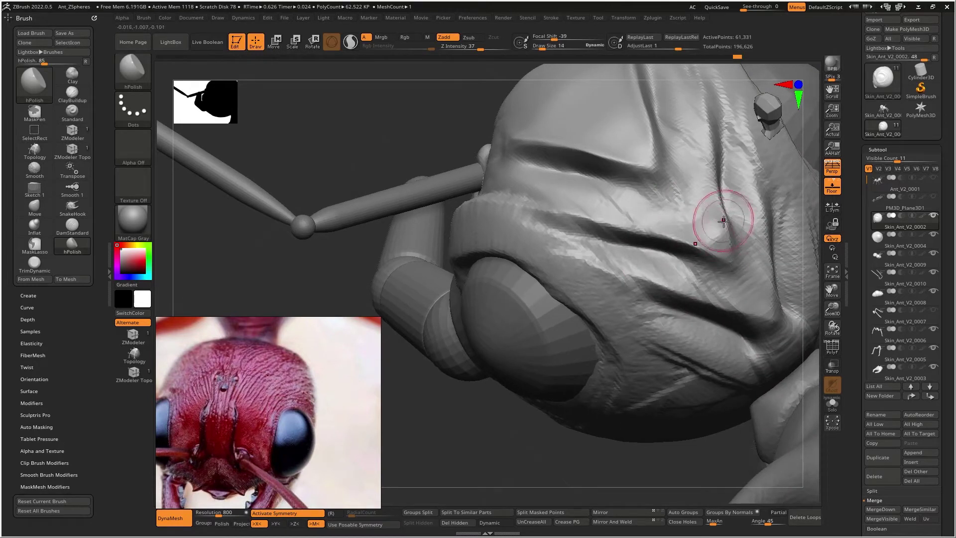
{"action": "mouse_move", "coordinate": [722, 223]}
{"action": "left_mouse_down"}
{"action": "mouse_move", "coordinate": [698, 222]}
{"action": "mouse_move", "coordinate": [687, 194]}
{"action": "left_mouse_up"}
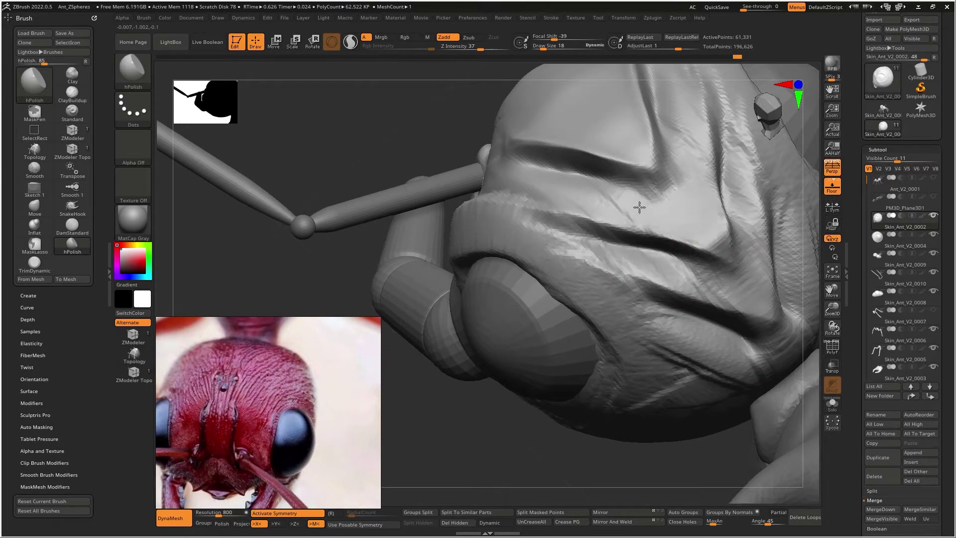
{"action": "mouse_move", "coordinate": [691, 241]}
{"action": "left_mouse_down"}
{"action": "mouse_move", "coordinate": [711, 241]}
{"action": "mouse_move", "coordinate": [711, 252]}
{"action": "mouse_move", "coordinate": [696, 217]}
{"action": "mouse_move", "coordinate": [723, 244]}
{"action": "mouse_move", "coordinate": [691, 264]}
{"action": "left_mouse_up"}
{"action": "mouse_move", "coordinate": [628, 186]}
{"action": "right_mouse_down"}
{"action": "mouse_move", "coordinate": [640, 215]}
{"action": "mouse_move", "coordinate": [647, 204]}
{"action": "right_mouse_up"}
{"action": "left_click_drag", "start_coordinate": [688, 265], "coordinate": [647, 239]}
{"action": "left_click_drag", "start_coordinate": [551, 231], "coordinate": [561, 244], "text": "shift"}
{"action": "mouse_move", "coordinate": [560, 234]}
{"action": "right_mouse_down"}
{"action": "mouse_move", "coordinate": [606, 208]}
{"action": "mouse_move", "coordinate": [582, 180]}
{"action": "mouse_move", "coordinate": [607, 197]}
{"action": "right_mouse_up"}
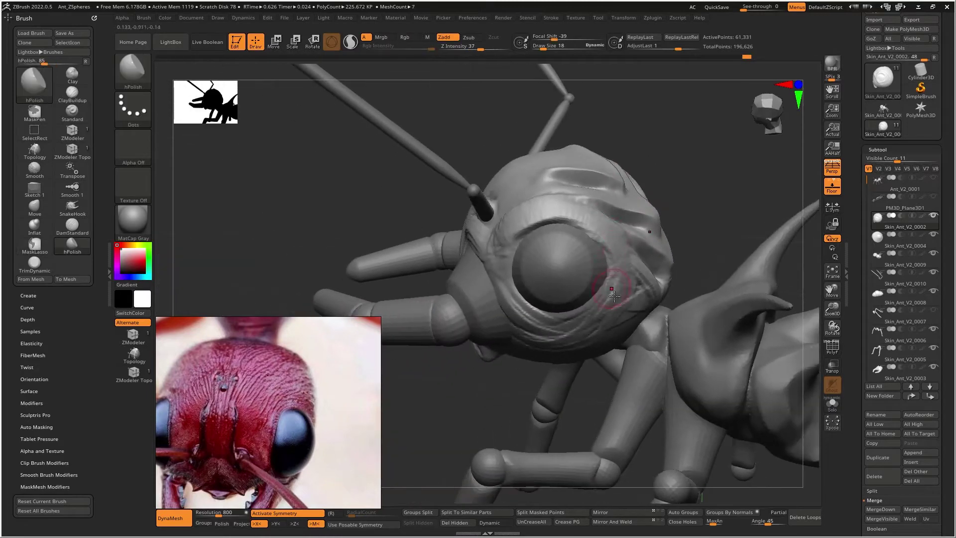
Step: Try the SkinShade4 and SoftPlastic materials on the whole ant
{"action": "right_click_drag", "start_coordinate": [521, 313], "coordinate": [557, 237]}
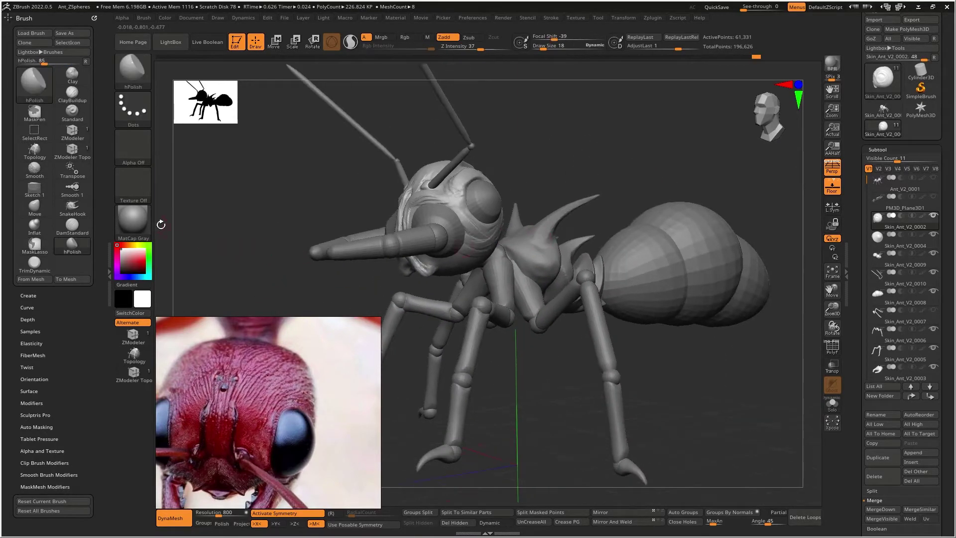
{"action": "left_click", "coordinate": [131, 218]}
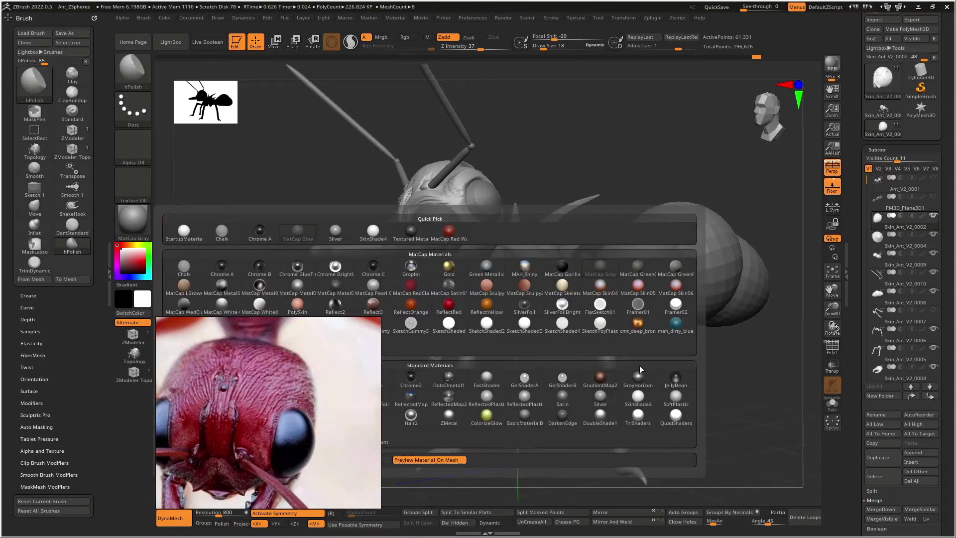
{"action": "left_click", "coordinate": [642, 395]}
{"action": "left_click", "coordinate": [132, 220]}
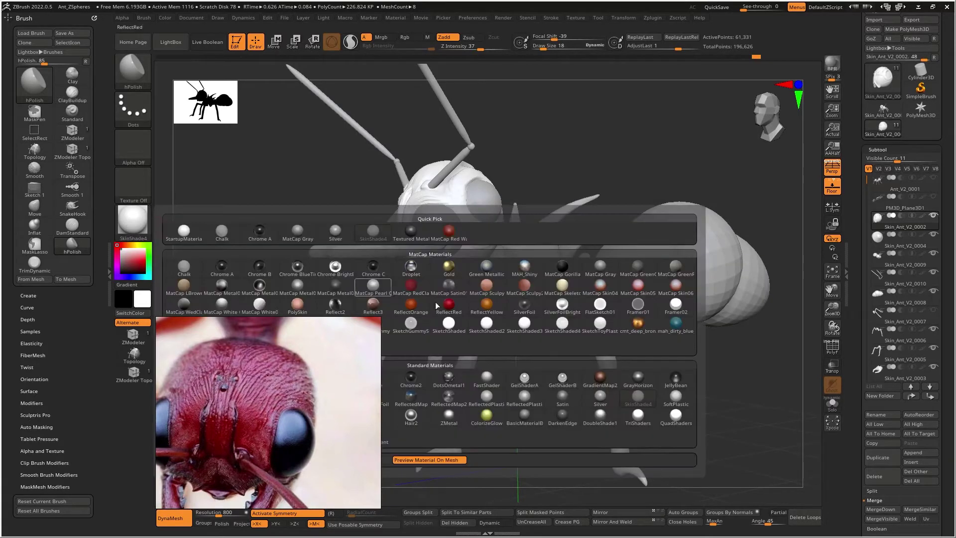
{"action": "left_click", "coordinate": [668, 393]}
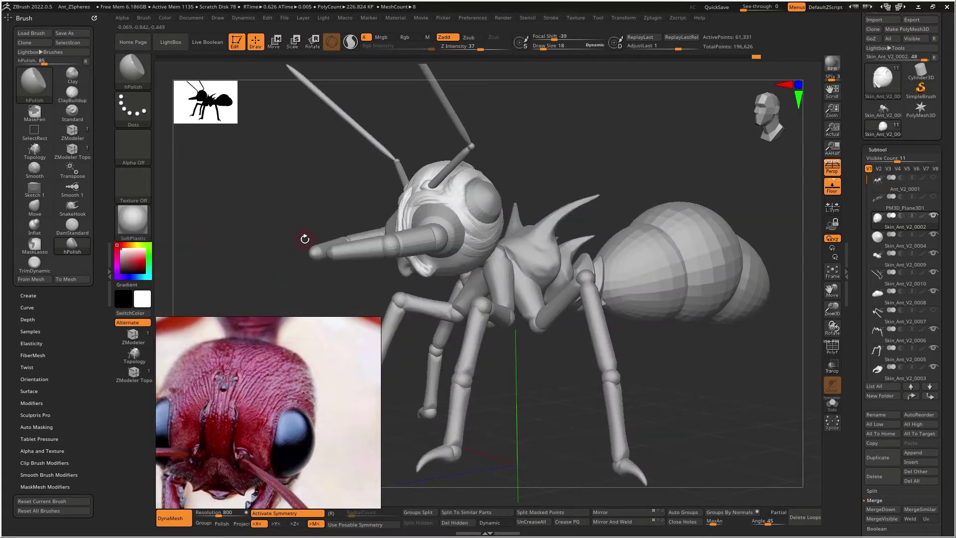
Step: Move the reference photo off the material list and try the Steel and BasicMaterial2 materials on the ant
{"action": "left_click_drag", "start_coordinate": [238, 402], "coordinate": [680, 375]}
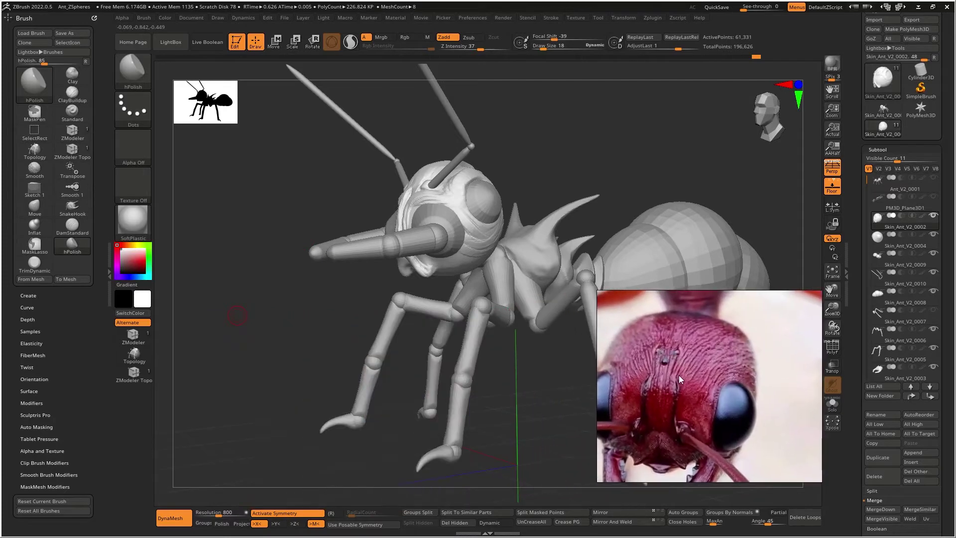
{"action": "left_click", "coordinate": [125, 216]}
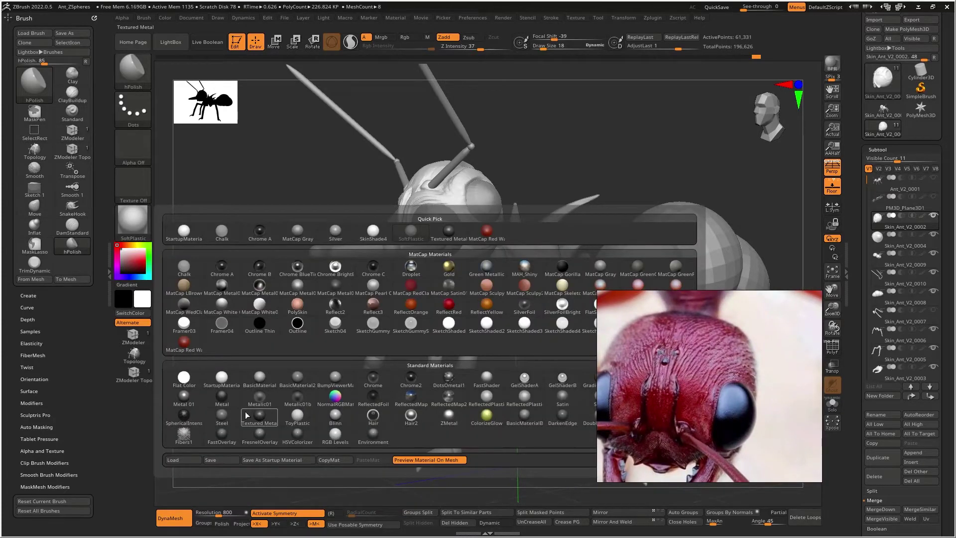
{"action": "left_click", "coordinate": [225, 413]}
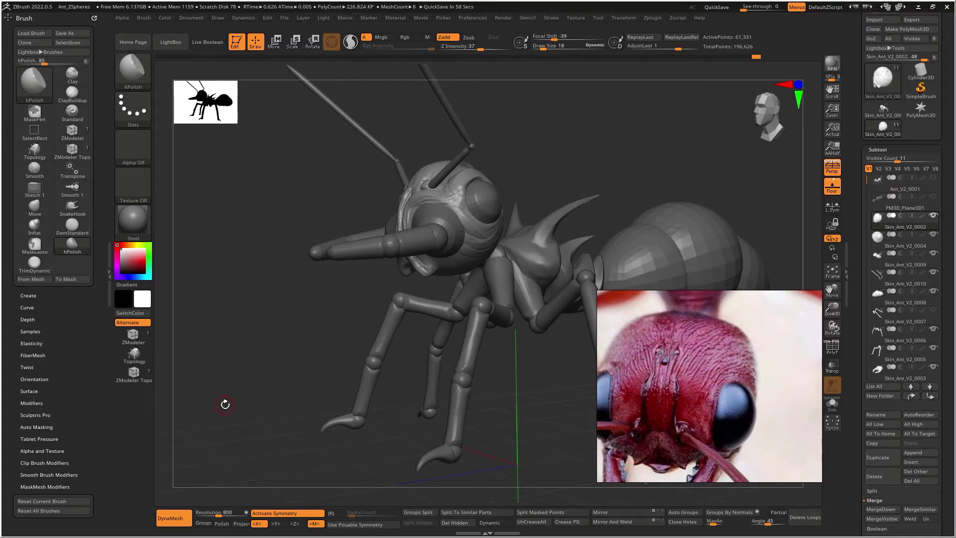
{"action": "left_click", "coordinate": [145, 228]}
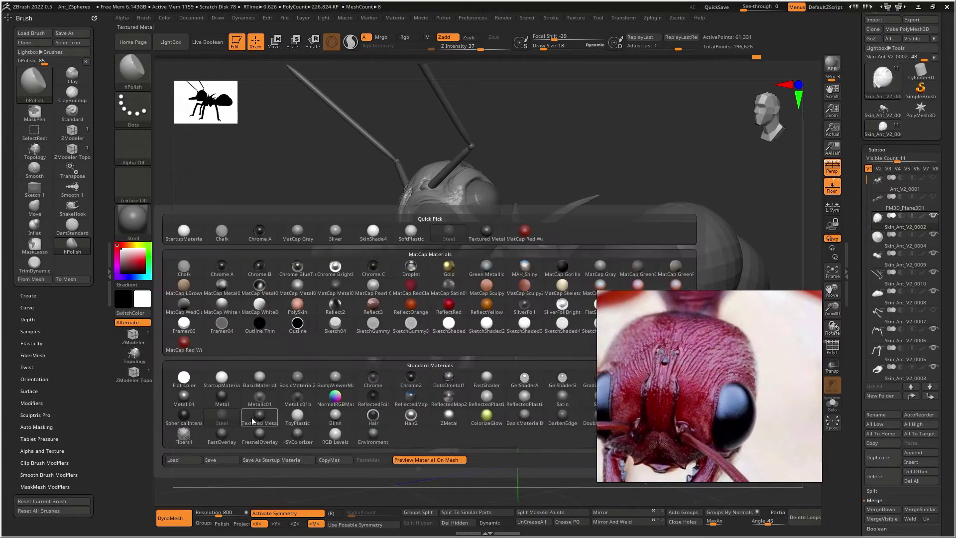
{"action": "left_click", "coordinate": [294, 383]}
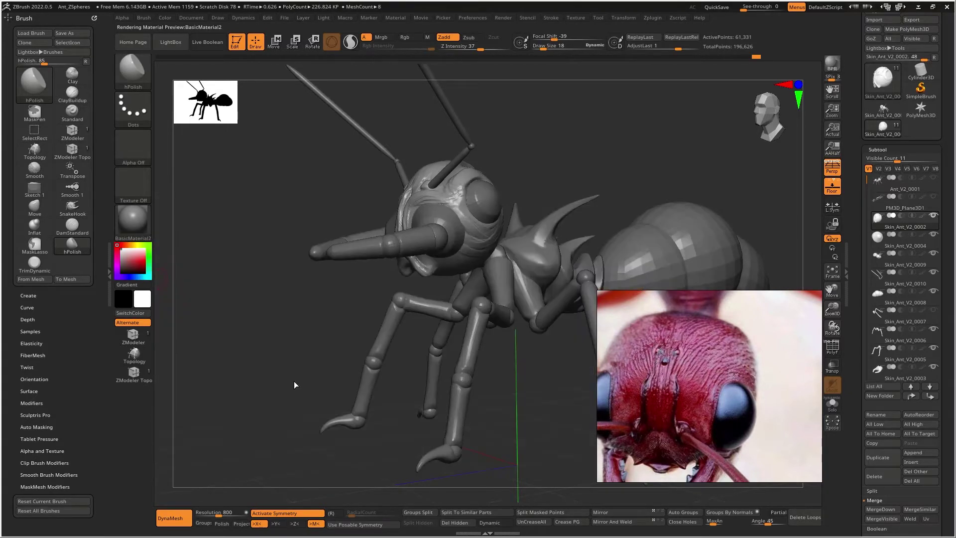
Step: Uncover the remaining MatCap materials behind the reference photo and apply mah_dirty_blue to the ant
{"action": "left_click", "coordinate": [144, 222]}
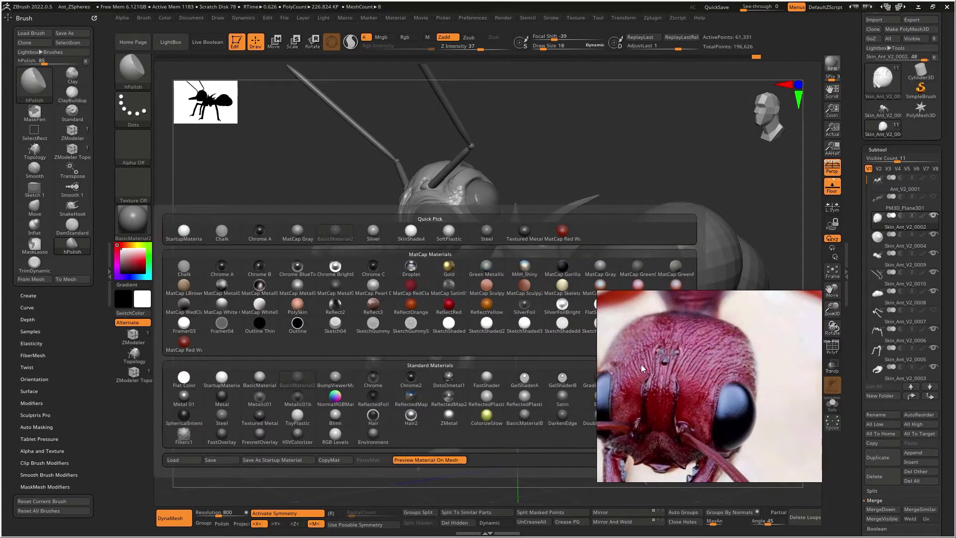
{"action": "left_click", "coordinate": [673, 327]}
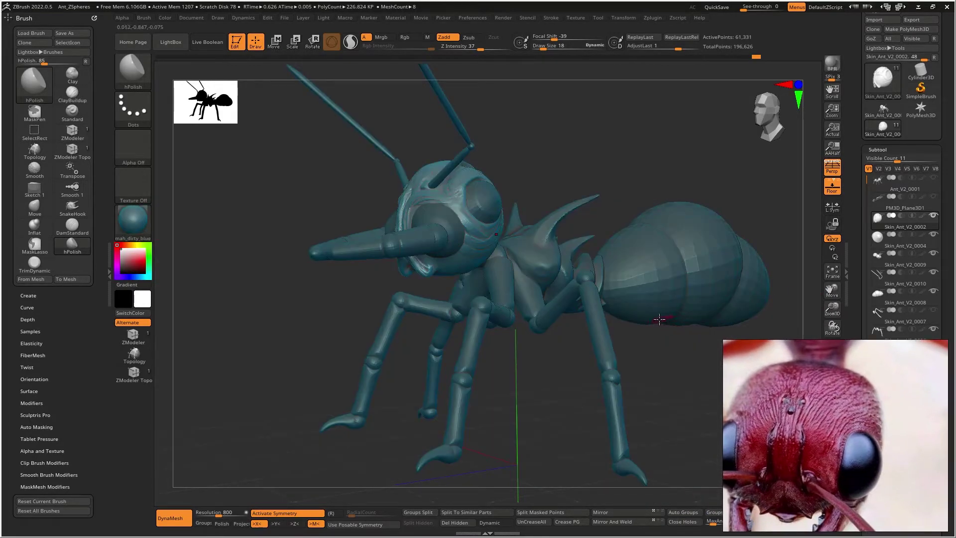
Step: Build up clay along the inner rim of the mandible socket on the ant's face with the ClayBuildup brush
{"action": "mouse_move", "coordinate": [641, 164]}
{"action": "left_mouse_down"}
{"action": "mouse_move", "coordinate": [673, 162]}
{"action": "mouse_move", "coordinate": [623, 162]}
{"action": "mouse_move", "coordinate": [679, 169]}
{"action": "mouse_move", "coordinate": [650, 168]}
{"action": "left_mouse_up"}
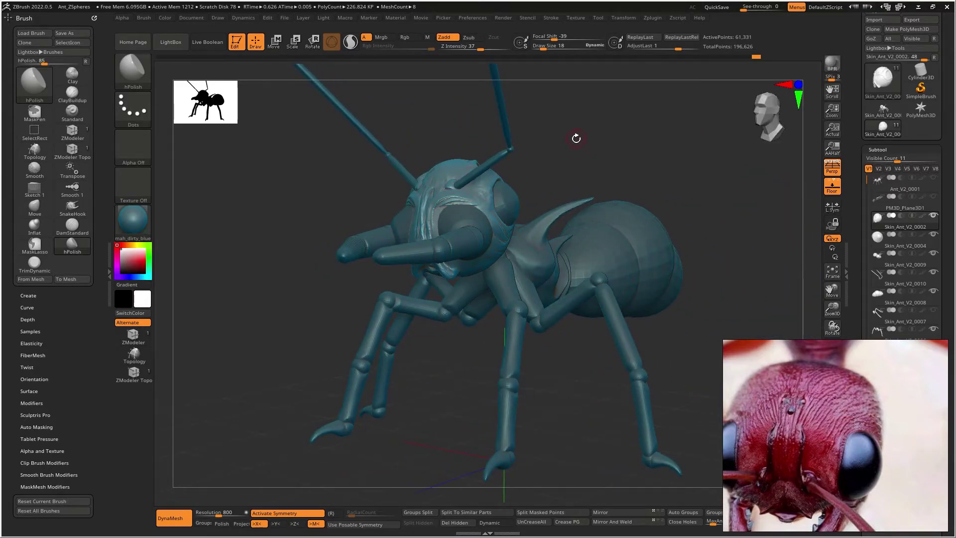
{"action": "right_click_drag", "start_coordinate": [414, 244], "coordinate": [469, 244], "text": "ctrl"}
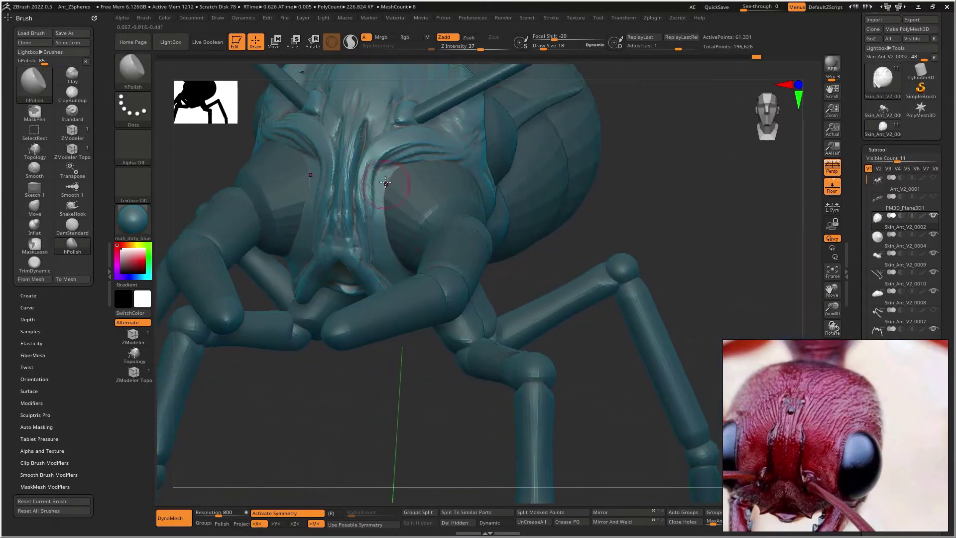
{"action": "key", "text": "b"}
{"action": "key", "text": "c"}
{"action": "key", "text": "b"}
{"action": "mouse_move", "coordinate": [390, 174]}
{"action": "left_mouse_down"}
{"action": "mouse_move", "coordinate": [378, 240]}
{"action": "mouse_move", "coordinate": [373, 214]}
{"action": "mouse_move", "coordinate": [386, 198]}
{"action": "left_mouse_up"}
{"action": "right_click_drag", "start_coordinate": [387, 199], "coordinate": [399, 271]}
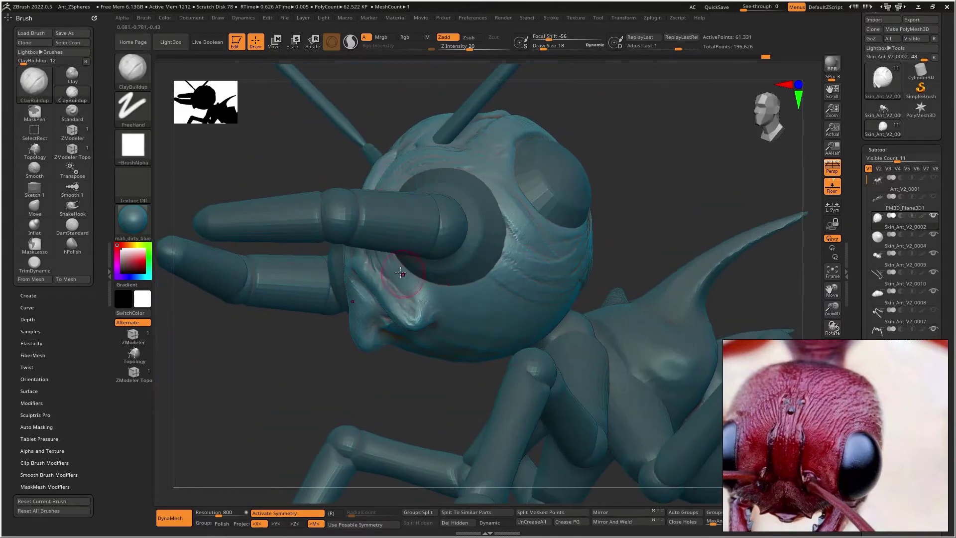
Step: Add ClayBuildup strokes below the mandible socket and around the mouth to thicken the lower face
{"action": "mouse_move", "coordinate": [429, 285]}
{"action": "left_mouse_down"}
{"action": "mouse_move", "coordinate": [511, 259]}
{"action": "mouse_move", "coordinate": [505, 251]}
{"action": "mouse_move", "coordinate": [453, 290]}
{"action": "mouse_move", "coordinate": [432, 288]}
{"action": "left_mouse_up"}
{"action": "right_click_drag", "start_coordinate": [432, 278], "coordinate": [466, 257], "text": "alt"}
{"action": "mouse_move", "coordinate": [422, 261]}
{"action": "left_mouse_down"}
{"action": "mouse_move", "coordinate": [434, 273]}
{"action": "mouse_move", "coordinate": [423, 272]}
{"action": "left_mouse_up"}
{"action": "right_click_drag", "start_coordinate": [423, 276], "coordinate": [441, 264]}
{"action": "mouse_move", "coordinate": [412, 304]}
{"action": "left_mouse_down"}
{"action": "mouse_move", "coordinate": [406, 319]}
{"action": "mouse_move", "coordinate": [428, 333]}
{"action": "mouse_move", "coordinate": [373, 337]}
{"action": "left_mouse_up"}
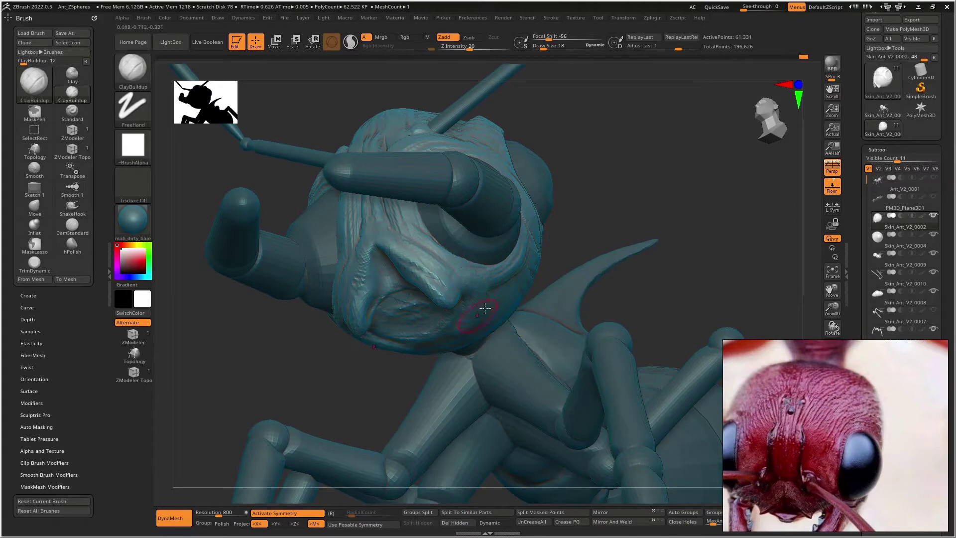
Step: Sculpt raised folds along the cheek and lower side of the head with ClayBuildup strokes
{"action": "right_click_drag", "start_coordinate": [563, 279], "coordinate": [508, 273]}
{"action": "mouse_move", "coordinate": [508, 272]}
{"action": "left_mouse_down"}
{"action": "mouse_move", "coordinate": [496, 289]}
{"action": "mouse_move", "coordinate": [495, 333]}
{"action": "left_mouse_up"}
{"action": "right_click_drag", "start_coordinate": [573, 294], "coordinate": [506, 300]}
{"action": "left_click_drag", "start_coordinate": [526, 315], "coordinate": [573, 273]}
{"action": "mouse_move", "coordinate": [578, 313]}
{"action": "left_mouse_down"}
{"action": "mouse_move", "coordinate": [627, 265]}
{"action": "mouse_move", "coordinate": [573, 252]}
{"action": "mouse_move", "coordinate": [563, 215]}
{"action": "mouse_move", "coordinate": [578, 219]}
{"action": "left_mouse_up"}
{"action": "mouse_move", "coordinate": [558, 209]}
{"action": "right_mouse_down"}
{"action": "mouse_move", "coordinate": [519, 225]}
{"action": "mouse_move", "coordinate": [509, 249]}
{"action": "right_mouse_up"}
{"action": "mouse_move", "coordinate": [509, 249]}
{"action": "left_mouse_down"}
{"action": "mouse_move", "coordinate": [513, 216]}
{"action": "mouse_move", "coordinate": [535, 182]}
{"action": "left_mouse_up"}
Step: Extend the clay folds around the eye and over the rear of the head with further ClayBuildup strokes
{"action": "right_click_drag", "start_coordinate": [649, 184], "coordinate": [562, 162]}
{"action": "left_click_drag", "start_coordinate": [562, 189], "coordinate": [600, 256]}
{"action": "left_click_drag", "start_coordinate": [590, 212], "coordinate": [604, 241]}
{"action": "right_click_drag", "start_coordinate": [449, 214], "coordinate": [529, 200]}
{"action": "mouse_move", "coordinate": [521, 178]}
{"action": "left_mouse_down"}
{"action": "mouse_move", "coordinate": [581, 216]}
{"action": "mouse_move", "coordinate": [572, 214]}
{"action": "mouse_move", "coordinate": [575, 259]}
{"action": "mouse_move", "coordinate": [568, 229]}
{"action": "mouse_move", "coordinate": [546, 261]}
{"action": "left_mouse_up"}
{"action": "mouse_move", "coordinate": [546, 262]}
{"action": "right_mouse_down", "text": "ctrl"}
{"action": "mouse_move", "coordinate": [553, 180]}
{"action": "mouse_move", "coordinate": [538, 199]}
{"action": "mouse_move", "coordinate": [551, 220]}
{"action": "mouse_move", "coordinate": [536, 189]}
{"action": "mouse_move", "coordinate": [466, 249]}
{"action": "right_mouse_up", "text": "ctrl"}
Step: Smooth the new clay folds on the side of the head with the Smooth brush
{"action": "key", "text": "shift"}
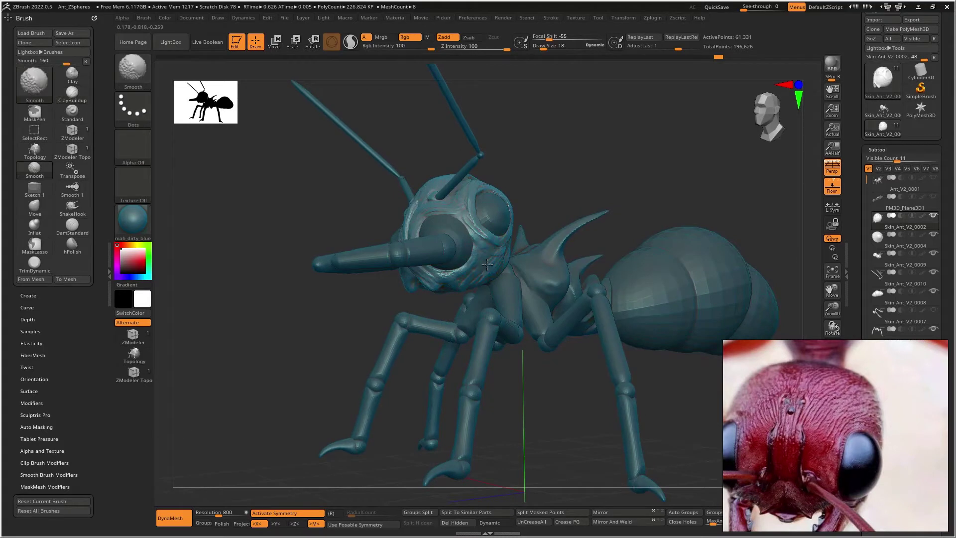
{"action": "left_click_drag", "start_coordinate": [495, 243], "coordinate": [484, 258]}
{"action": "key", "text": "shift"}
{"action": "right_click_drag", "start_coordinate": [495, 201], "coordinate": [455, 312]}
{"action": "right_click_drag", "start_coordinate": [523, 220], "coordinate": [489, 282]}
Step: Examine the ant photos and anatomy diagrams on the reference board for mandible shapes
{"action": "scroll", "coordinate": [812, 376], "scroll_direction": "down", "scroll_amount": 4}
{"action": "middle_click_drag", "start_coordinate": [782, 411], "coordinate": [791, 424]}
{"action": "scroll", "coordinate": [821, 398], "scroll_direction": "up", "scroll_amount": 2}
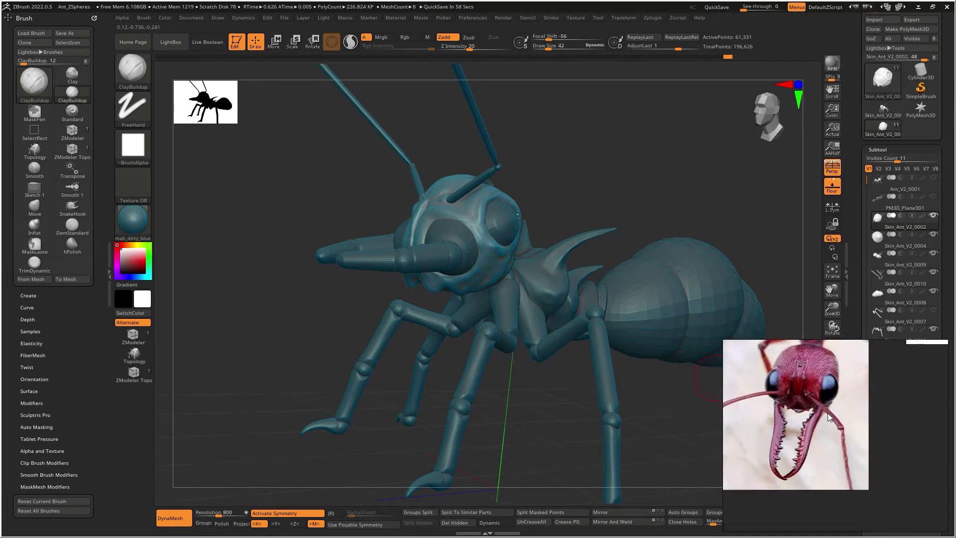
{"action": "middle_click_drag", "start_coordinate": [820, 405], "coordinate": [774, 410]}
{"action": "scroll", "coordinate": [774, 417], "scroll_direction": "down", "scroll_amount": 5}
{"action": "scroll", "coordinate": [850, 423], "scroll_direction": "up", "scroll_amount": 5}
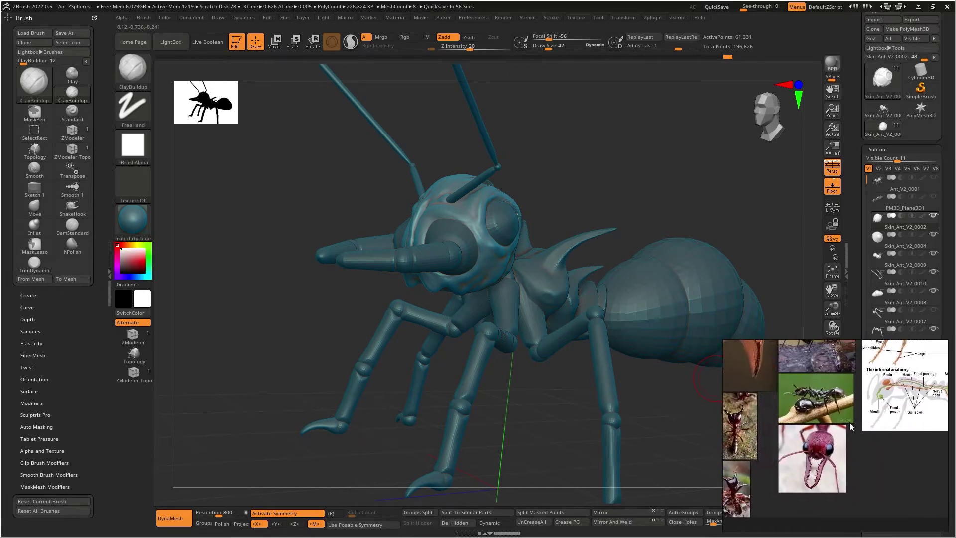
{"action": "scroll", "coordinate": [829, 408], "scroll_direction": "down", "scroll_amount": 2}
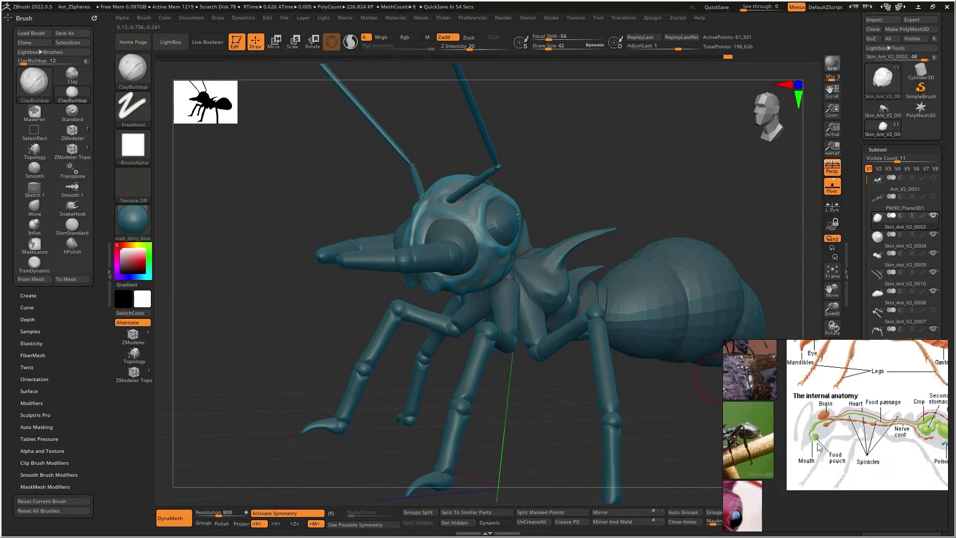
{"action": "scroll", "coordinate": [833, 398], "scroll_direction": "up", "scroll_amount": 4}
{"action": "scroll", "coordinate": [836, 390], "scroll_direction": "down", "scroll_amount": 5}
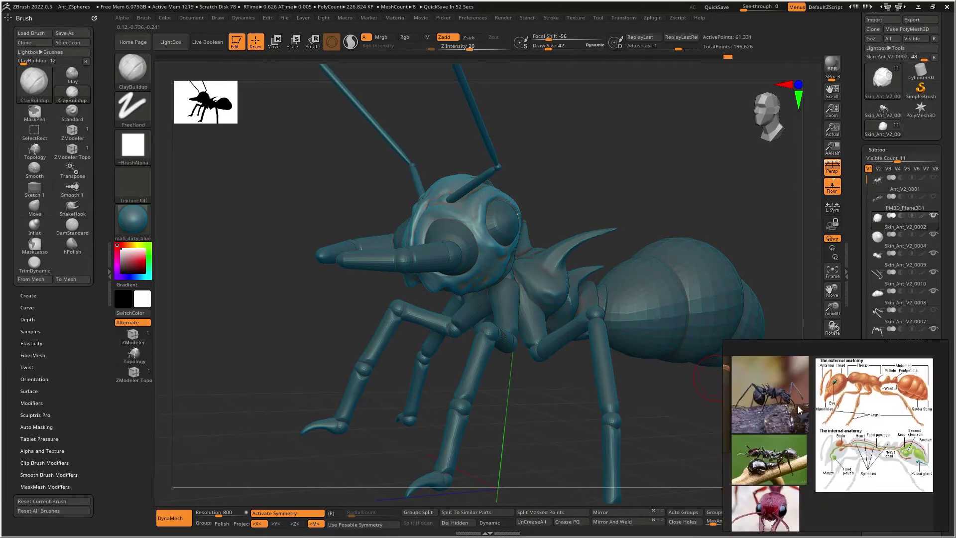
{"action": "scroll", "coordinate": [798, 405], "scroll_direction": "up", "scroll_amount": 4}
{"action": "scroll", "coordinate": [773, 398], "scroll_direction": "down", "scroll_amount": 2}
{"action": "scroll", "coordinate": [846, 449], "scroll_direction": "up", "scroll_amount": 5}
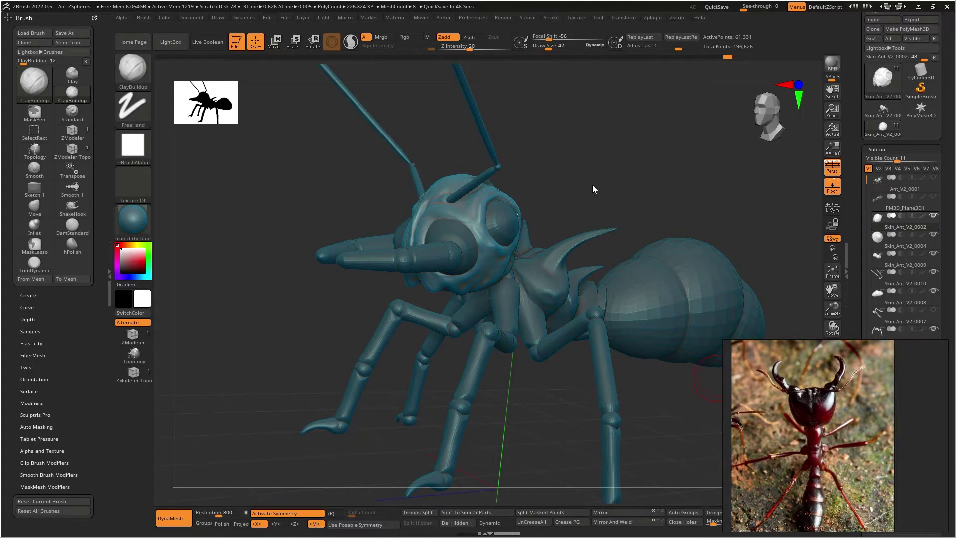
Step: Make the mandibles the active subtool and remesh them with DynaMesh at resolution 800
{"action": "mouse_move", "coordinate": [491, 216]}
{"action": "right_mouse_down"}
{"action": "mouse_move", "coordinate": [460, 286]}
{"action": "mouse_move", "coordinate": [481, 260]}
{"action": "right_mouse_up"}
{"action": "left_click", "coordinate": [446, 242], "text": "alt"}
{"action": "right_click_drag", "start_coordinate": [509, 230], "coordinate": [505, 257], "text": "ctrl"}
{"action": "left_click_drag", "start_coordinate": [466, 259], "coordinate": [416, 255], "text": "shift"}
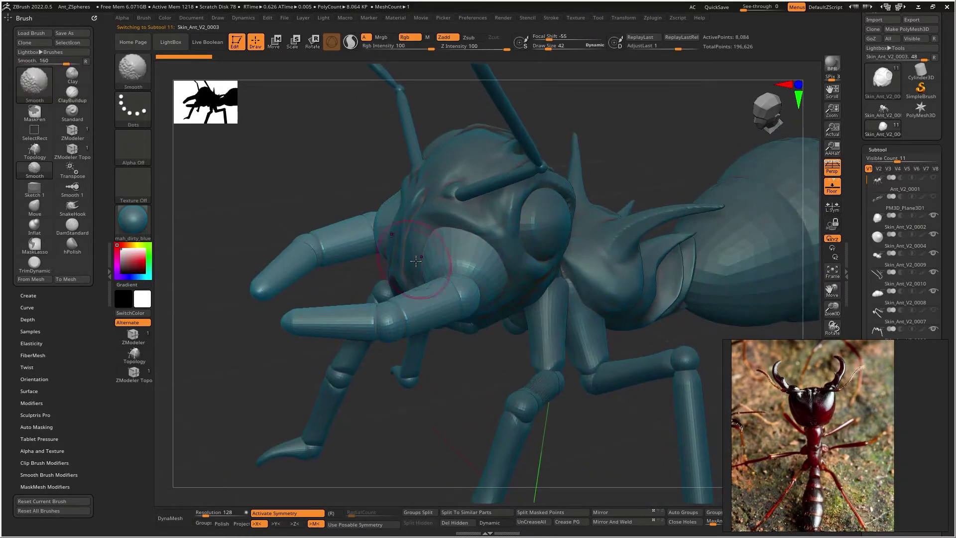
{"action": "key", "text": "ctrl+z"}
{"action": "left_click", "coordinate": [228, 513]}
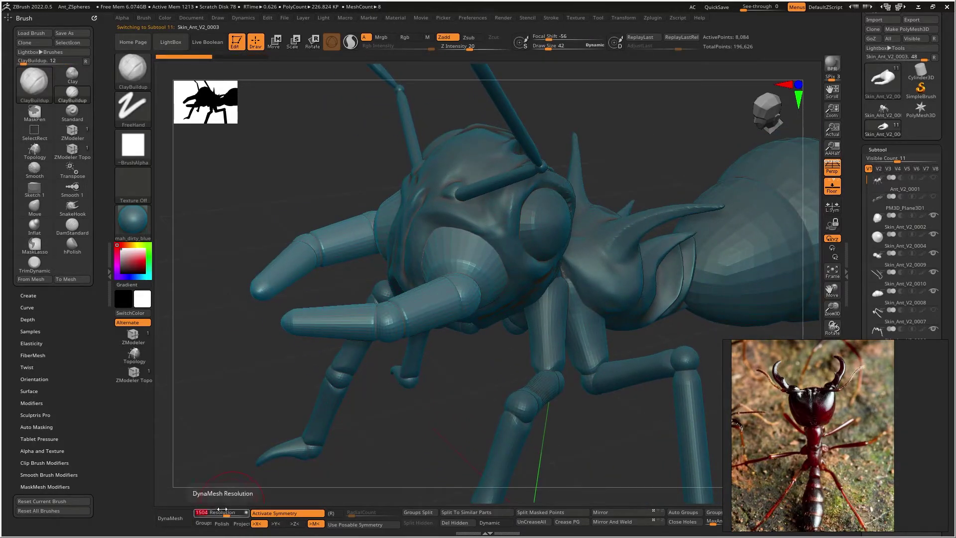
{"action": "left_click", "coordinate": [172, 518]}
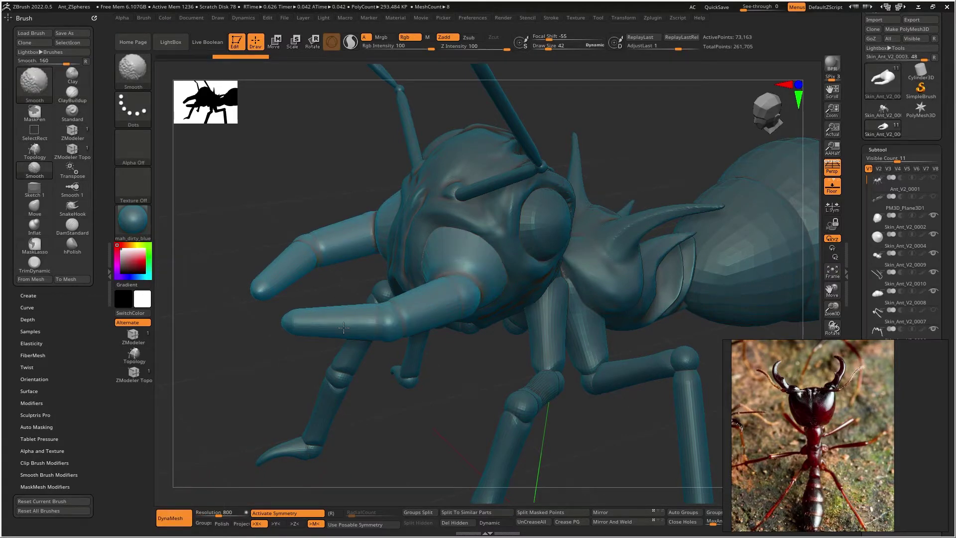
Step: Build up ridges around the bulbous base of the mandibles with ClayBuildup, reducing the draw size to 30
{"action": "mouse_move", "coordinate": [465, 249]}
{"action": "right_mouse_down"}
{"action": "mouse_move", "coordinate": [486, 264]}
{"action": "mouse_move", "coordinate": [476, 261]}
{"action": "right_mouse_up"}
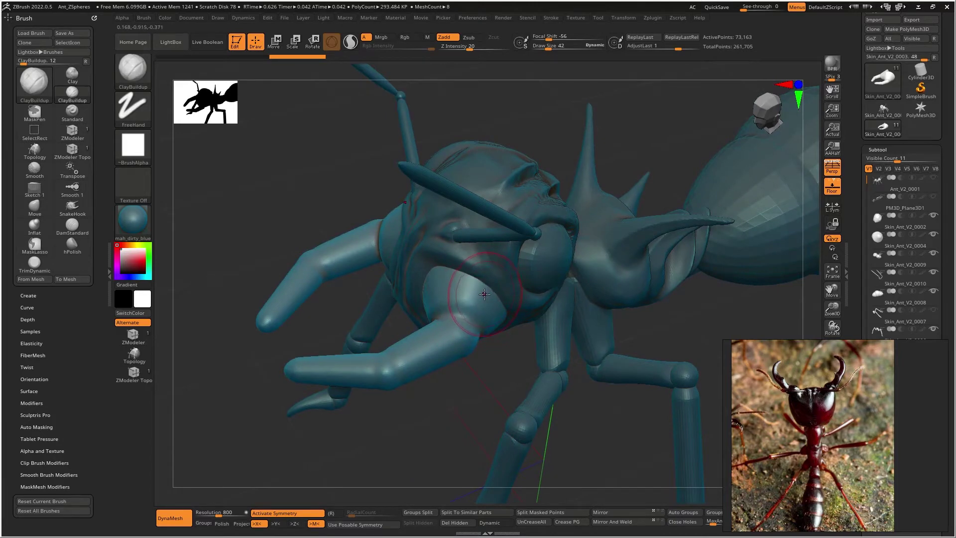
{"action": "mouse_move", "coordinate": [487, 295]}
{"action": "left_mouse_down"}
{"action": "mouse_move", "coordinate": [448, 285]}
{"action": "mouse_move", "coordinate": [430, 302]}
{"action": "mouse_move", "coordinate": [468, 319]}
{"action": "mouse_move", "coordinate": [455, 307]}
{"action": "left_mouse_up"}
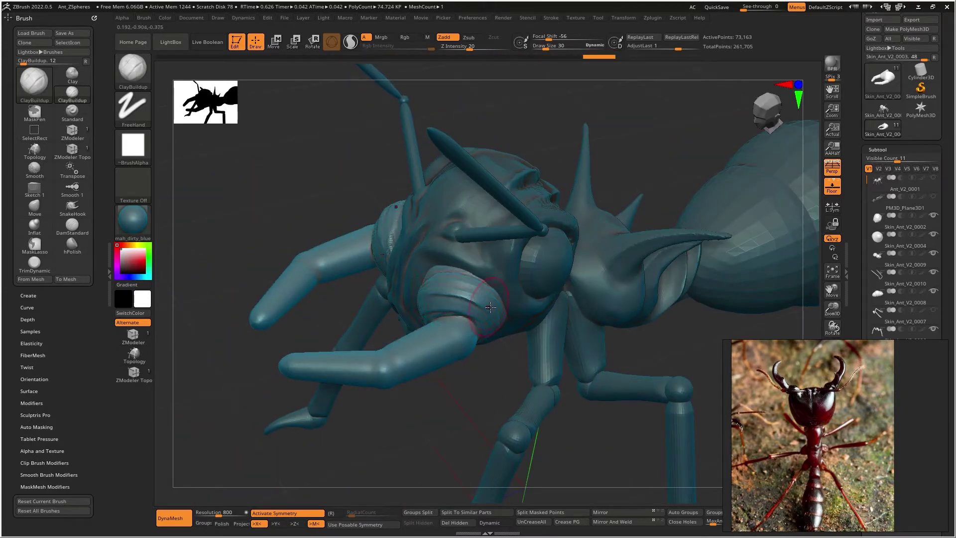
{"action": "right_click_drag", "start_coordinate": [443, 293], "coordinate": [424, 259]}
{"action": "left_click_drag", "start_coordinate": [466, 320], "coordinate": [488, 321]}
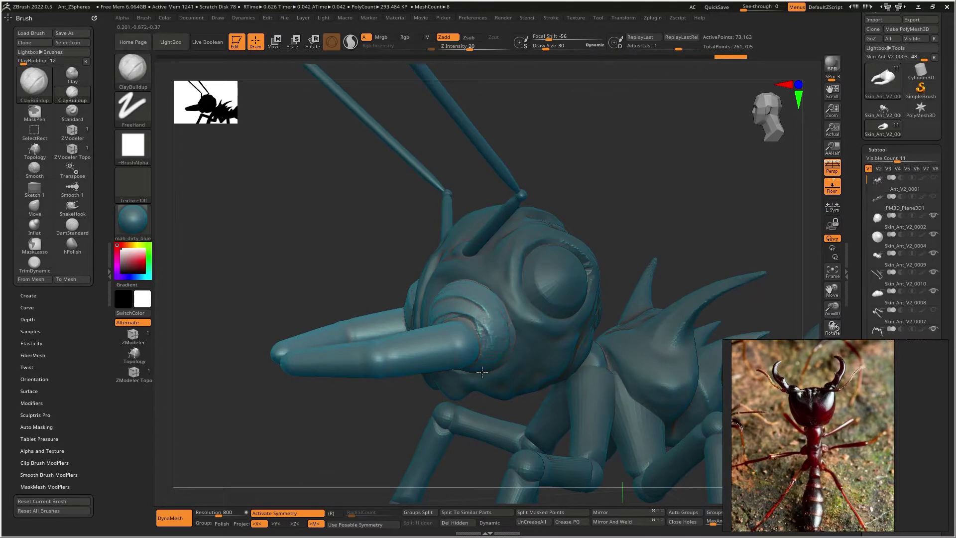
{"action": "right_click_drag", "start_coordinate": [490, 348], "coordinate": [491, 322]}
{"action": "mouse_move", "coordinate": [491, 324]}
{"action": "left_mouse_down"}
{"action": "mouse_move", "coordinate": [462, 378]}
{"action": "mouse_move", "coordinate": [485, 323]}
{"action": "mouse_move", "coordinate": [495, 368]}
{"action": "mouse_move", "coordinate": [474, 343]}
{"action": "left_mouse_up"}
{"action": "mouse_move", "coordinate": [414, 376]}
{"action": "left_mouse_down"}
{"action": "mouse_move", "coordinate": [403, 347]}
{"action": "mouse_move", "coordinate": [419, 374]}
{"action": "left_mouse_up"}
{"action": "right_click_drag", "start_coordinate": [493, 323], "coordinate": [463, 366]}
{"action": "left_click_drag", "start_coordinate": [521, 279], "coordinate": [535, 342]}
{"action": "right_click_drag", "start_coordinate": [535, 342], "coordinate": [513, 296]}
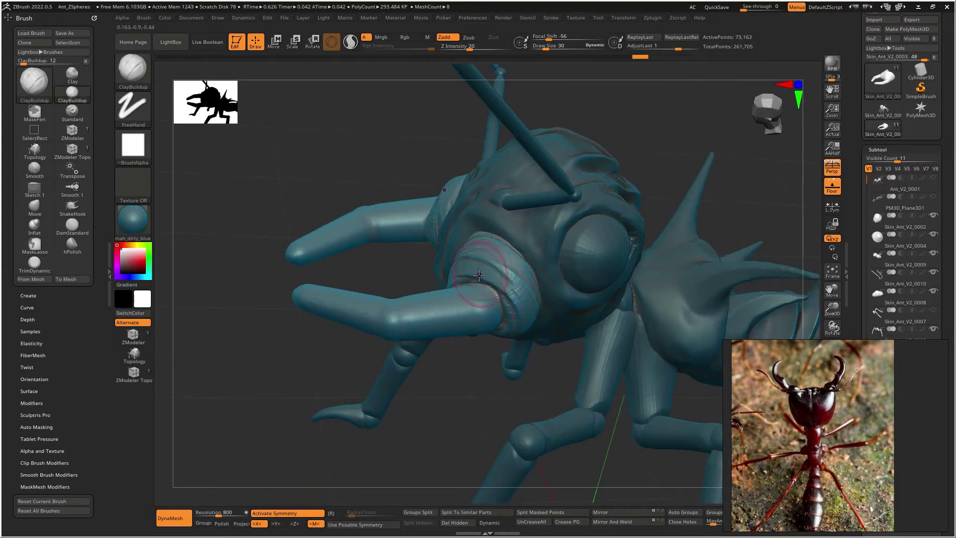
Step: Smooth the ridges around the mandible base into a rounded surface
{"action": "left_click_drag", "start_coordinate": [494, 248], "coordinate": [493, 265], "text": "shift"}
{"action": "left_click_drag", "start_coordinate": [441, 282], "coordinate": [451, 287], "text": "shift"}
{"action": "right_click_drag", "start_coordinate": [450, 286], "coordinate": [485, 262]}
{"action": "mouse_move", "coordinate": [481, 256]}
{"action": "left_mouse_down", "text": "shift"}
{"action": "mouse_move", "coordinate": [464, 289]}
{"action": "mouse_move", "coordinate": [448, 284]}
{"action": "left_mouse_up", "text": "shift"}
{"action": "right_click_drag", "start_coordinate": [502, 273], "coordinate": [485, 305]}
Step: Swell the first mandible segment beside its base into a rounded joint using the Inflat brush at draw size 22
{"action": "key", "text": "space"}
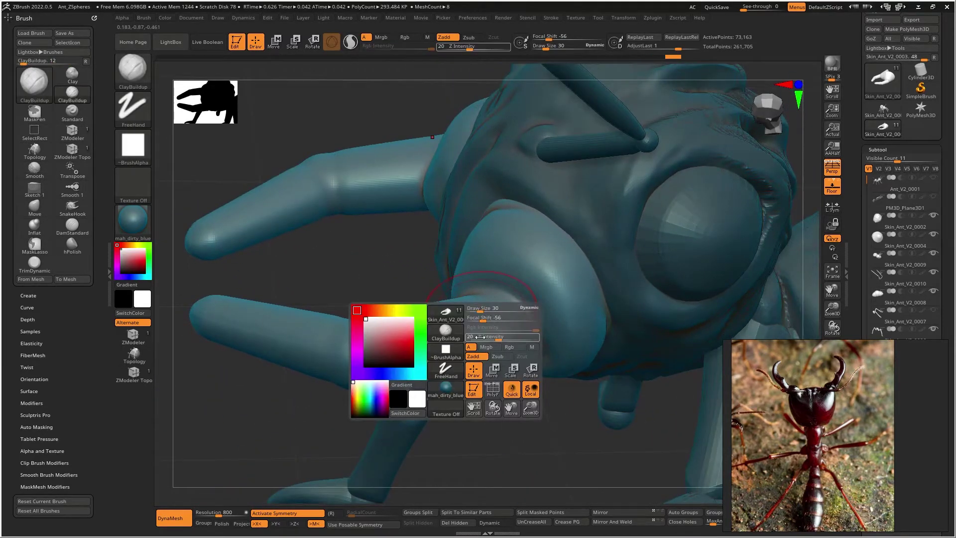
{"action": "key", "text": "b"}
{"action": "key", "text": "i"}
{"action": "key", "text": "n"}
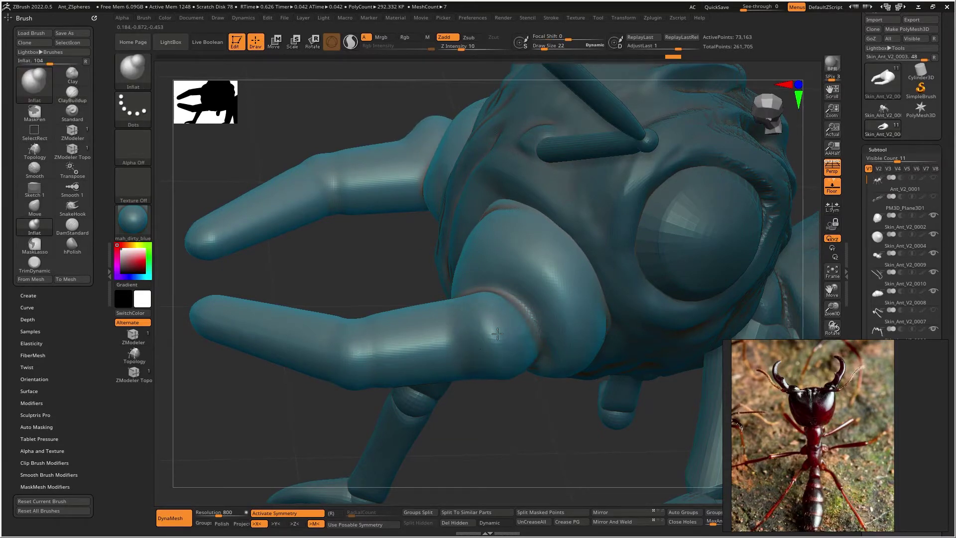
{"action": "left_click_drag", "start_coordinate": [484, 319], "coordinate": [467, 355]}
{"action": "mouse_move", "coordinate": [493, 323]}
{"action": "right_mouse_down"}
{"action": "mouse_move", "coordinate": [450, 314]}
{"action": "mouse_move", "coordinate": [428, 366]}
{"action": "right_mouse_up"}
Step: Flatten the surface of the mandible's first segment with the hPolish brush
{"action": "key", "text": "b"}
{"action": "key", "text": "h"}
{"action": "key", "text": "p"}
{"action": "mouse_move", "coordinate": [446, 365]}
{"action": "left_mouse_down"}
{"action": "mouse_move", "coordinate": [393, 379]}
{"action": "mouse_move", "coordinate": [409, 375]}
{"action": "left_mouse_up"}
{"action": "left_click_drag", "start_coordinate": [406, 327], "coordinate": [487, 324]}
Step: Reshape the mandibles into slender, inward-curving pincers using the SnakeHook brush
{"action": "key", "text": "b"}
{"action": "key", "text": "m"}
{"action": "key", "text": "v"}
{"action": "key", "text": "b"}
{"action": "key", "text": "s"}
{"action": "key", "text": "h"}
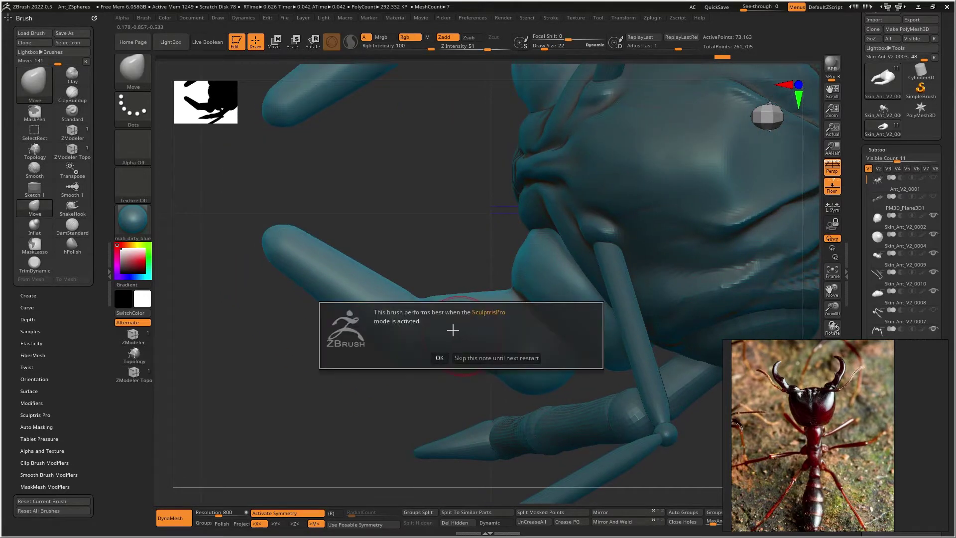
{"action": "left_click", "coordinate": [439, 358]}
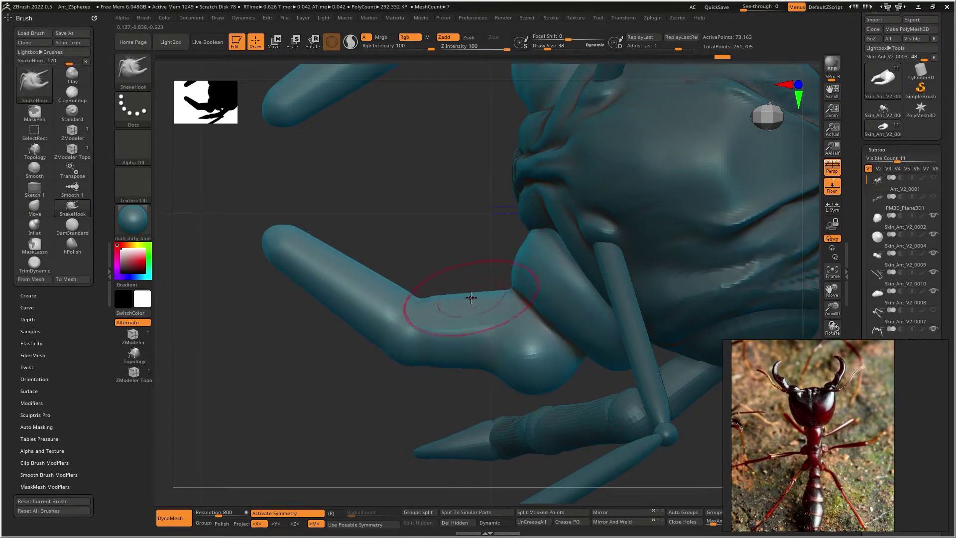
{"action": "left_click_drag", "start_coordinate": [470, 299], "coordinate": [464, 332]}
{"action": "mouse_move", "coordinate": [351, 266]}
{"action": "left_mouse_down"}
{"action": "mouse_move", "coordinate": [382, 306]}
{"action": "mouse_move", "coordinate": [378, 317]}
{"action": "left_mouse_up"}
{"action": "mouse_move", "coordinate": [285, 255]}
{"action": "left_mouse_down"}
{"action": "mouse_move", "coordinate": [271, 255]}
{"action": "mouse_move", "coordinate": [263, 218]}
{"action": "mouse_move", "coordinate": [291, 258]}
{"action": "left_mouse_up"}
{"action": "key", "text": "space"}
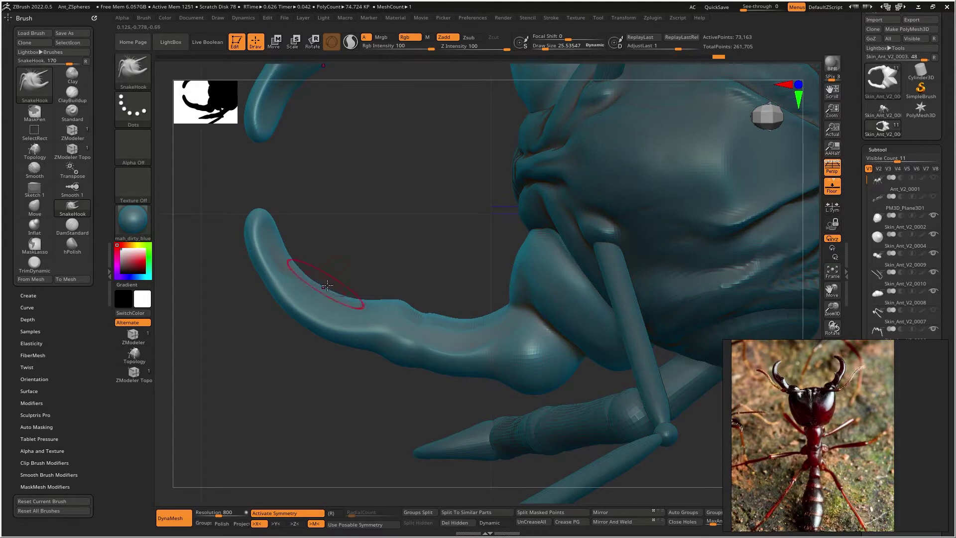
Step: Smooth the curved mandibles and polish their upper surface with hPolish at a draw size of about 30
{"action": "right_click_drag", "start_coordinate": [359, 269], "coordinate": [337, 230], "text": "ctrl"}
{"action": "left_click_drag", "start_coordinate": [299, 279], "coordinate": [286, 261], "text": "shift"}
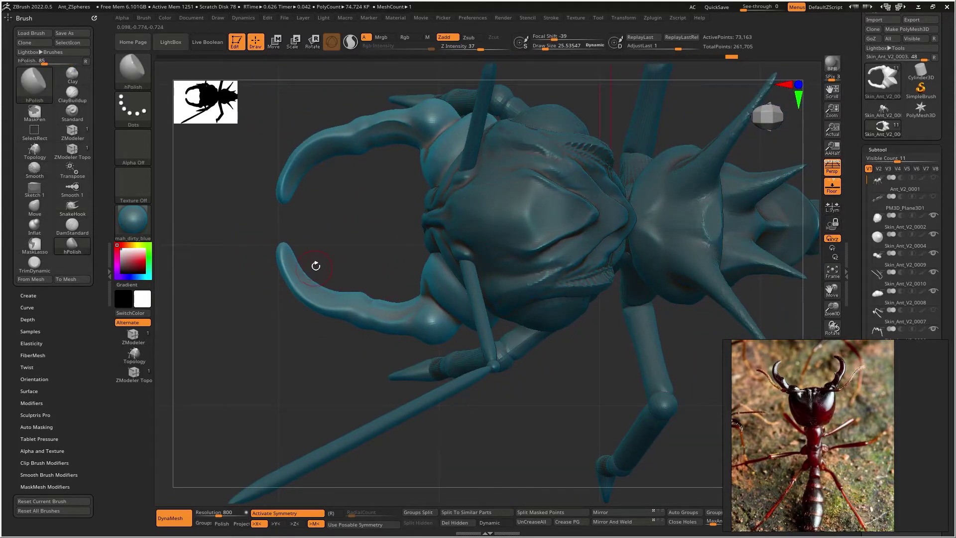
{"action": "key", "text": "bracketright"}
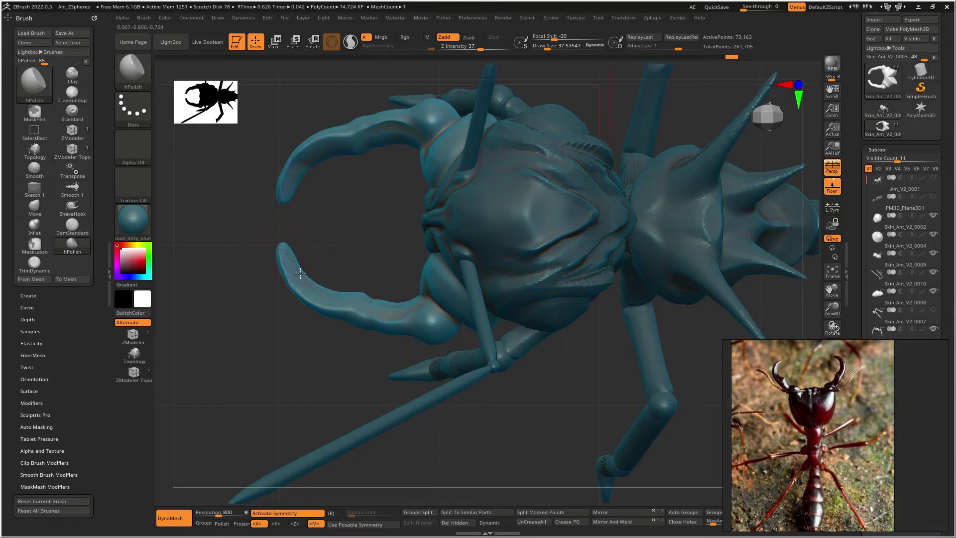
{"action": "key", "text": "bracketleft"}
{"action": "key", "text": "bracketleft"}
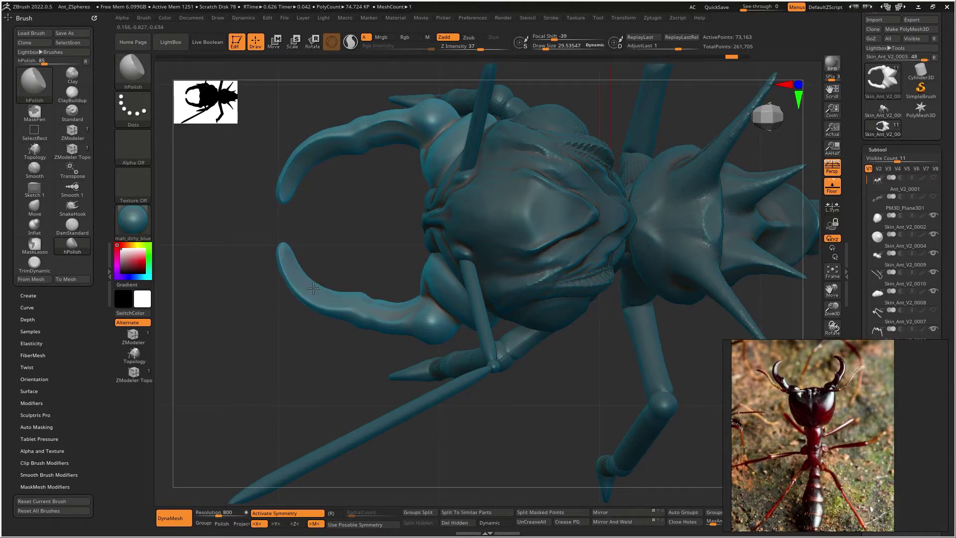
{"action": "left_click_drag", "start_coordinate": [358, 300], "coordinate": [397, 309]}
Step: Carve flat planes along the inner faces of the mandibles with hPolish, reducing the draw size to about 18
{"action": "mouse_move", "coordinate": [391, 314]}
{"action": "right_mouse_down"}
{"action": "mouse_move", "coordinate": [408, 271]}
{"action": "mouse_move", "coordinate": [434, 255]}
{"action": "mouse_move", "coordinate": [420, 249]}
{"action": "mouse_move", "coordinate": [452, 299]}
{"action": "mouse_move", "coordinate": [412, 256]}
{"action": "mouse_move", "coordinate": [441, 307]}
{"action": "mouse_move", "coordinate": [406, 260]}
{"action": "mouse_move", "coordinate": [434, 289]}
{"action": "right_mouse_up"}
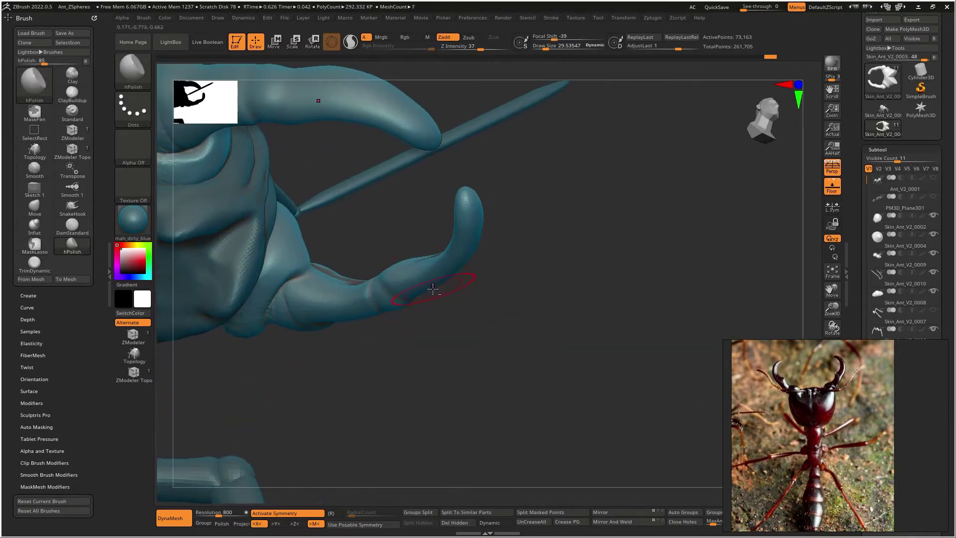
{"action": "key", "text": "bracketleft"}
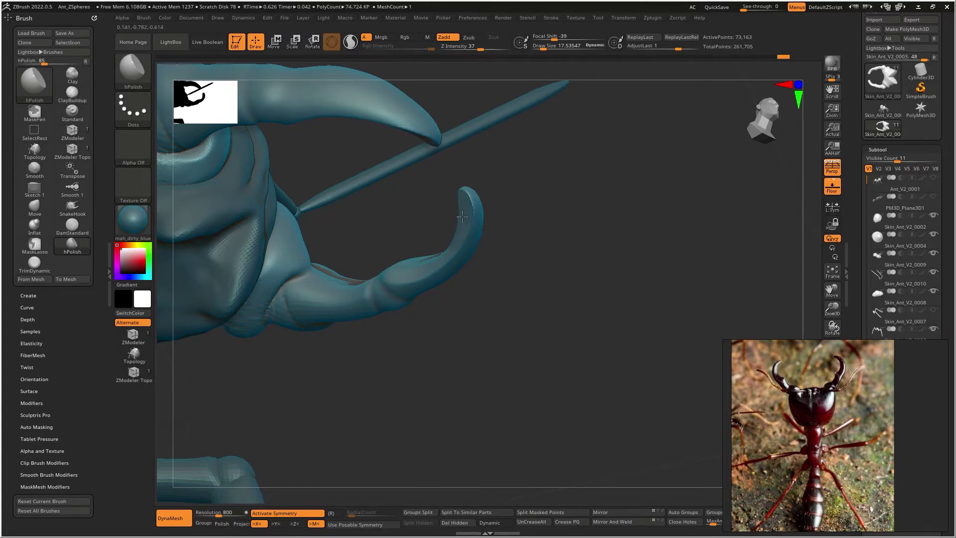
{"action": "mouse_move", "coordinate": [443, 167]}
{"action": "left_mouse_down"}
{"action": "mouse_move", "coordinate": [441, 246]}
{"action": "mouse_move", "coordinate": [471, 241]}
{"action": "mouse_move", "coordinate": [468, 184]}
{"action": "left_mouse_up"}
{"action": "mouse_move", "coordinate": [493, 130]}
{"action": "left_mouse_down"}
{"action": "mouse_move", "coordinate": [455, 123]}
{"action": "mouse_move", "coordinate": [482, 194]}
{"action": "mouse_move", "coordinate": [461, 166]}
{"action": "left_mouse_up"}
{"action": "right_click_drag", "start_coordinate": [461, 165], "coordinate": [555, 219]}
{"action": "left_click_drag", "start_coordinate": [496, 246], "coordinate": [504, 249]}
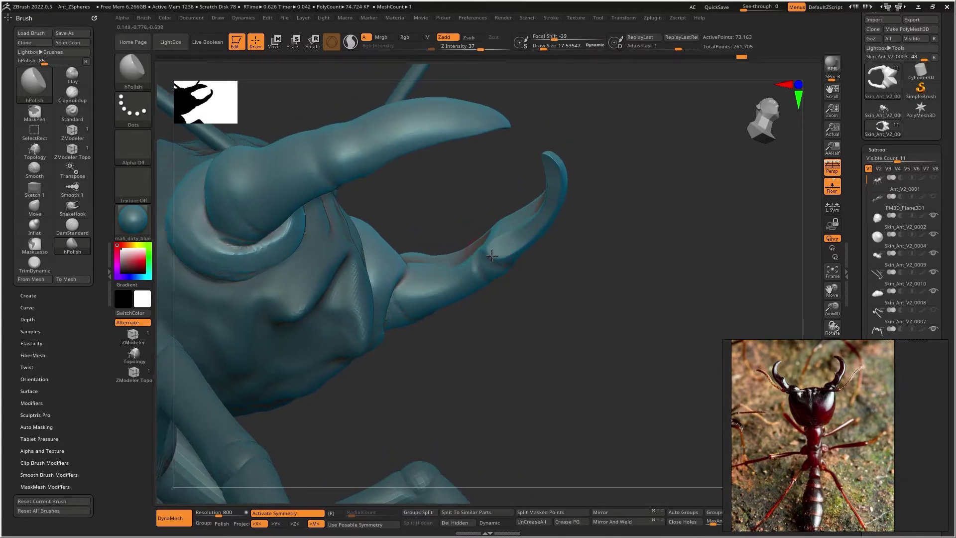
{"action": "right_click_drag", "start_coordinate": [551, 226], "coordinate": [521, 218]}
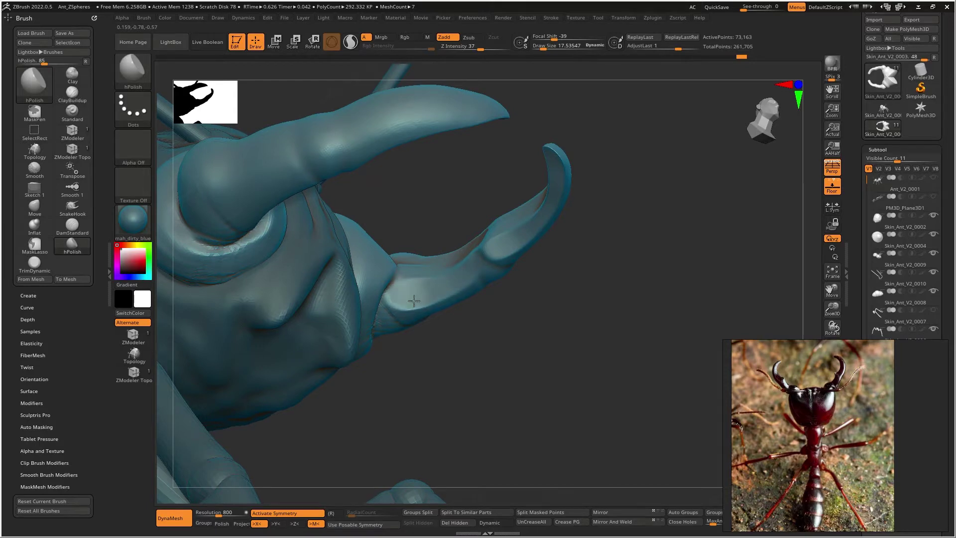
Step: Soften the polished planes and edges along the mandibles by smoothing them
{"action": "left_click_drag", "start_coordinate": [420, 286], "coordinate": [452, 297], "text": "shift"}
{"action": "mouse_move", "coordinate": [494, 238]}
{"action": "right_mouse_down"}
{"action": "mouse_move", "coordinate": [466, 250]}
{"action": "mouse_move", "coordinate": [456, 281]}
{"action": "right_mouse_up"}
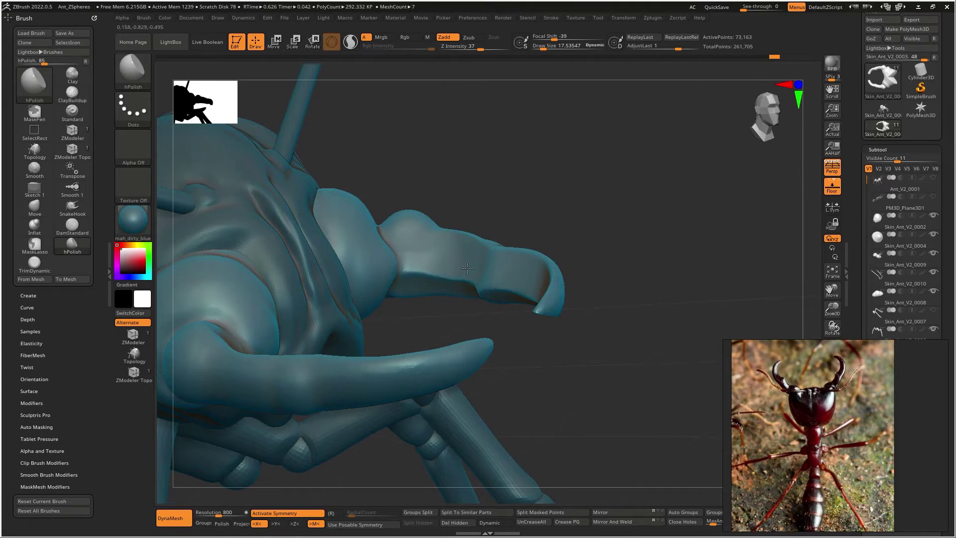
{"action": "key", "text": "shift"}
{"action": "right_click_drag", "start_coordinate": [484, 269], "coordinate": [476, 277]}
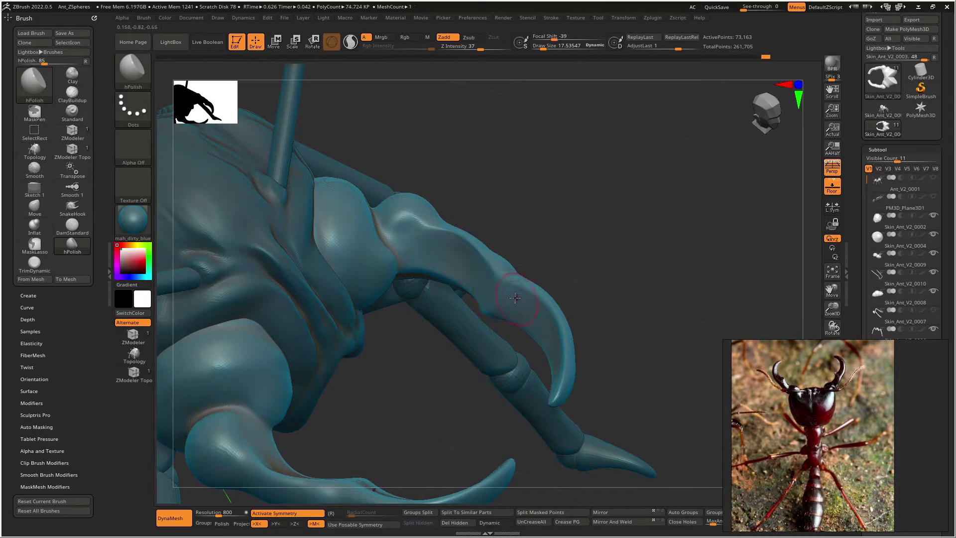
{"action": "right_click_drag", "start_coordinate": [531, 315], "coordinate": [513, 272]}
{"action": "left_click_drag", "start_coordinate": [513, 271], "coordinate": [513, 277], "text": "shift"}
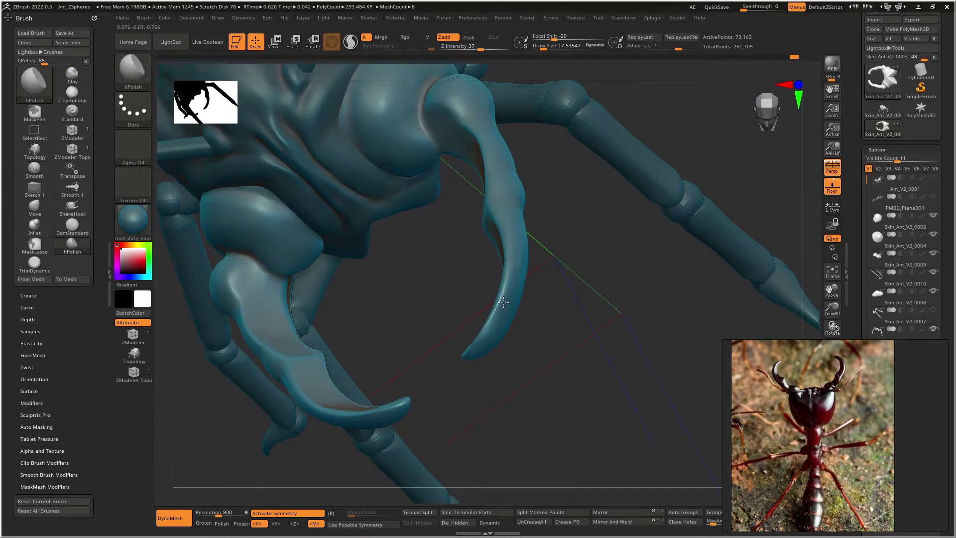
Step: Carve a groove across the middle of the mandibles with DamStandard and smooth the surface beside it
{"action": "right_click_drag", "start_coordinate": [498, 326], "coordinate": [505, 282]}
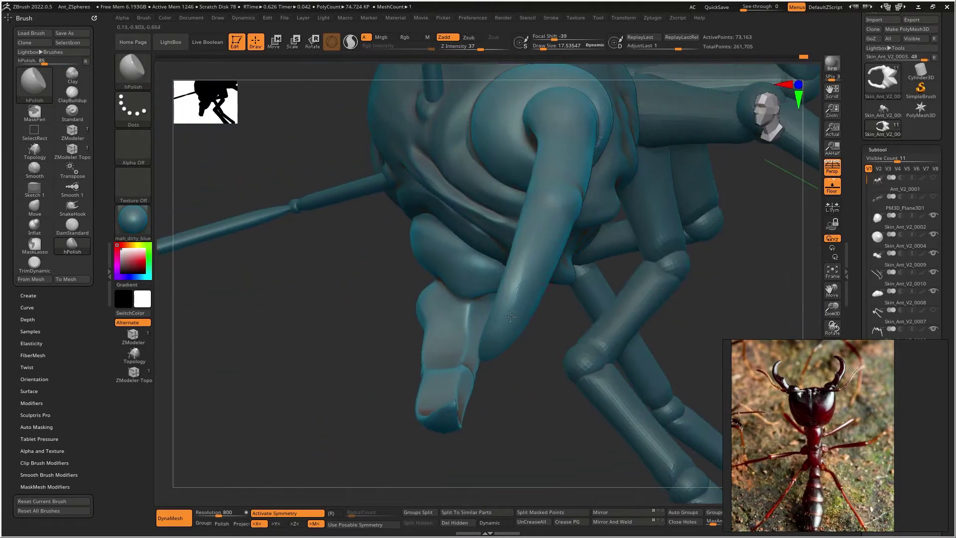
{"action": "mouse_move", "coordinate": [534, 248]}
{"action": "right_mouse_down"}
{"action": "mouse_move", "coordinate": [542, 210]}
{"action": "mouse_move", "coordinate": [527, 285]}
{"action": "mouse_move", "coordinate": [540, 243]}
{"action": "mouse_move", "coordinate": [497, 219]}
{"action": "mouse_move", "coordinate": [577, 281]}
{"action": "mouse_move", "coordinate": [529, 272]}
{"action": "right_mouse_up"}
{"action": "key", "text": "b"}
{"action": "key", "text": "d"}
{"action": "key", "text": "s"}
{"action": "right_click_drag", "start_coordinate": [555, 224], "coordinate": [598, 242]}
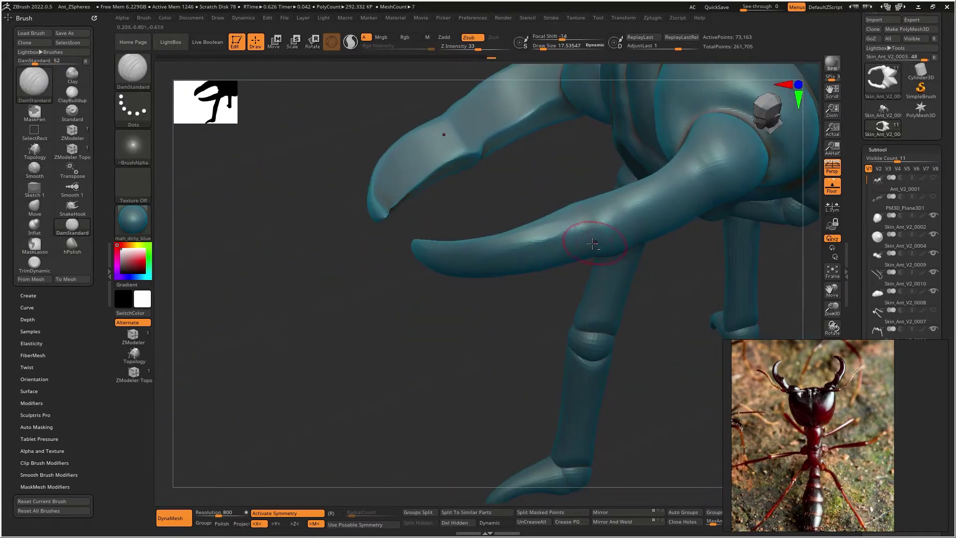
{"action": "left_click_drag", "start_coordinate": [585, 218], "coordinate": [578, 229]}
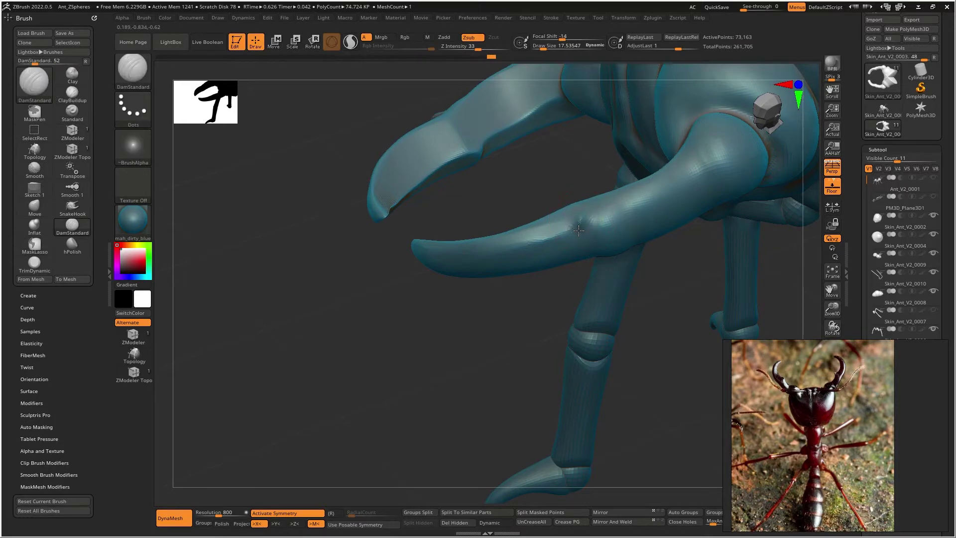
{"action": "right_click_drag", "start_coordinate": [593, 262], "coordinate": [570, 198]}
{"action": "left_click_drag", "start_coordinate": [573, 220], "coordinate": [597, 274]}
{"action": "mouse_move", "coordinate": [570, 224]}
{"action": "right_mouse_down"}
{"action": "mouse_move", "coordinate": [608, 285]}
{"action": "mouse_move", "coordinate": [579, 216]}
{"action": "mouse_move", "coordinate": [553, 259]}
{"action": "right_mouse_up"}
{"action": "left_click_drag", "start_coordinate": [532, 196], "coordinate": [533, 235], "text": "shift"}
Step: Polish and smooth the mandible surfaces on both sides of the groove with hPolish
{"action": "key", "text": "b"}
{"action": "key", "text": "h"}
{"action": "key", "text": "p"}
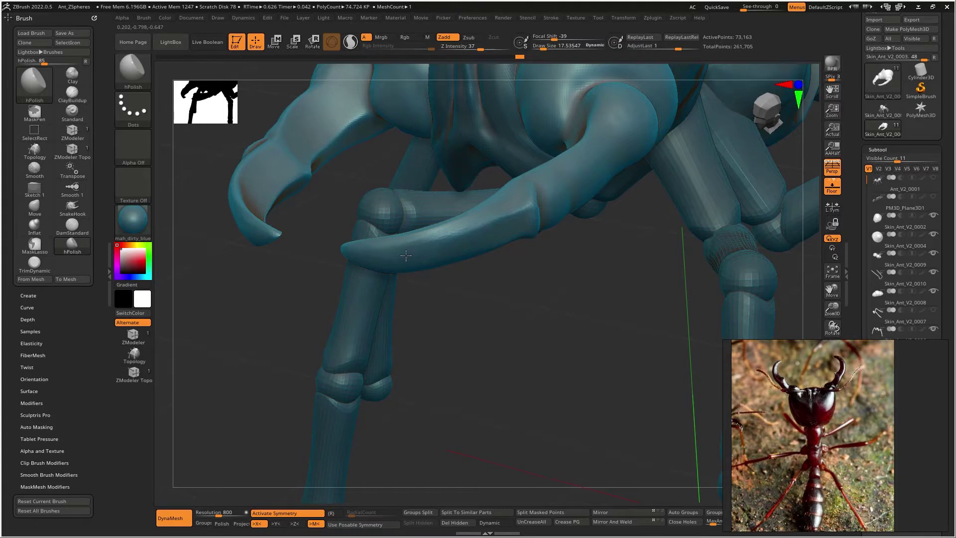
{"action": "key", "text": "shift"}
{"action": "mouse_move", "coordinate": [508, 228]}
{"action": "right_mouse_down"}
{"action": "mouse_move", "coordinate": [568, 196]}
{"action": "mouse_move", "coordinate": [553, 213]}
{"action": "mouse_move", "coordinate": [524, 208]}
{"action": "mouse_move", "coordinate": [521, 230]}
{"action": "right_mouse_up"}
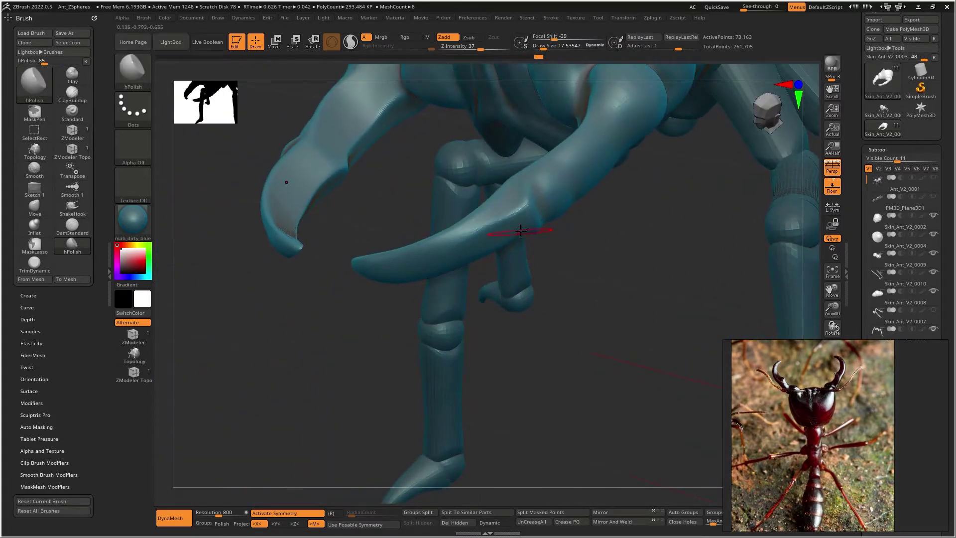
Step: Carve creases with DamStandard around the mandibles' middle notch and up along the edge to the rounded base
{"action": "key", "text": "b"}
{"action": "key", "text": "d"}
{"action": "key", "text": "s"}
{"action": "left_click_drag", "start_coordinate": [525, 173], "coordinate": [539, 197]}
{"action": "mouse_move", "coordinate": [540, 196]}
{"action": "right_mouse_down"}
{"action": "mouse_move", "coordinate": [513, 179]}
{"action": "mouse_move", "coordinate": [535, 194]}
{"action": "right_mouse_up"}
{"action": "right_click_drag", "start_coordinate": [568, 245], "coordinate": [448, 231]}
{"action": "mouse_move", "coordinate": [414, 197]}
{"action": "left_mouse_down"}
{"action": "mouse_move", "coordinate": [434, 255]}
{"action": "mouse_move", "coordinate": [447, 233]}
{"action": "left_mouse_up"}
{"action": "mouse_move", "coordinate": [447, 233]}
{"action": "right_mouse_down"}
{"action": "mouse_move", "coordinate": [481, 204]}
{"action": "mouse_move", "coordinate": [443, 230]}
{"action": "right_mouse_up"}
{"action": "mouse_move", "coordinate": [450, 213]}
{"action": "right_mouse_down"}
{"action": "mouse_move", "coordinate": [459, 213]}
{"action": "mouse_move", "coordinate": [444, 209]}
{"action": "mouse_move", "coordinate": [438, 255]}
{"action": "mouse_move", "coordinate": [418, 209]}
{"action": "right_mouse_up"}
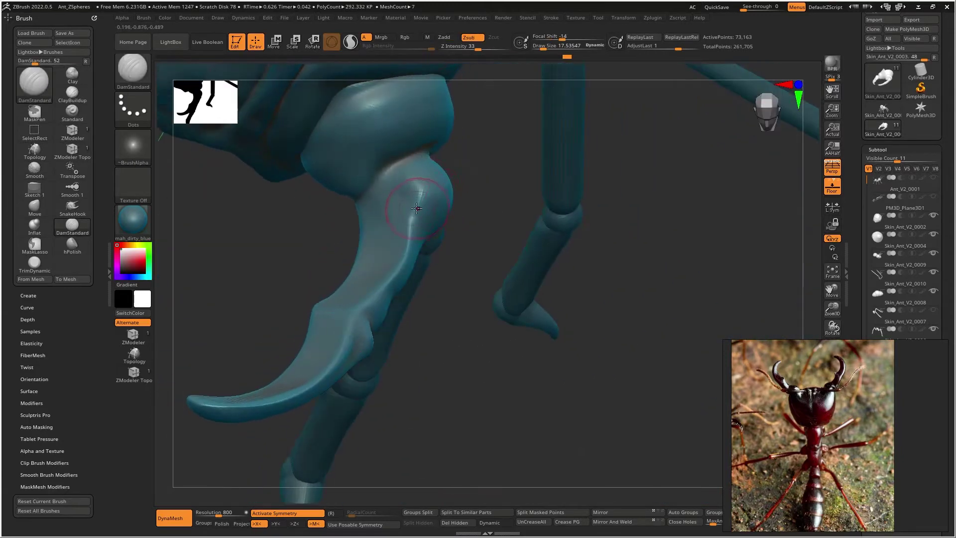
{"action": "mouse_move", "coordinate": [410, 218]}
{"action": "left_mouse_down"}
{"action": "mouse_move", "coordinate": [415, 198]}
{"action": "mouse_move", "coordinate": [394, 173]}
{"action": "left_mouse_up"}
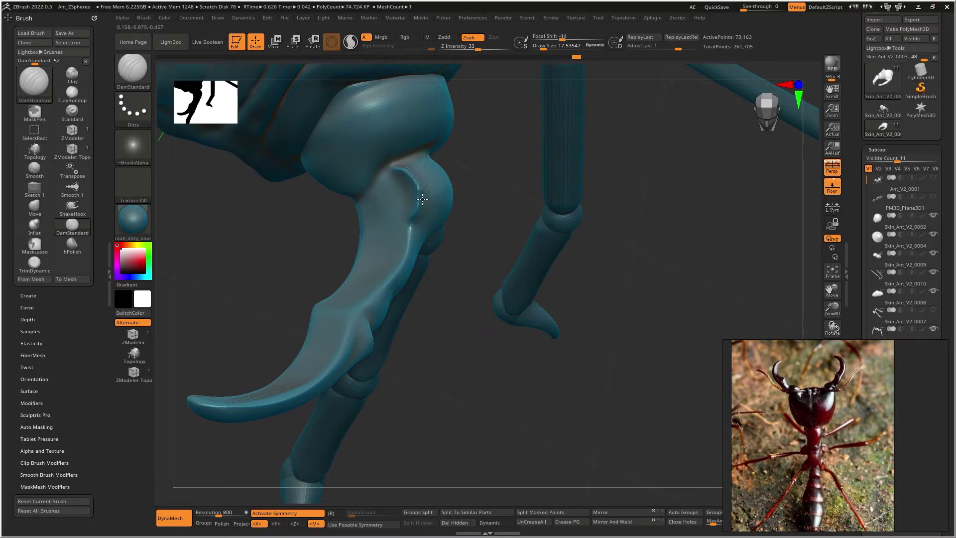
Step: Raise a sharp ridge along the mandibles with inverted DamStandard strokes, lower the Z Intensity to 16, and smooth the ridge
{"action": "left_click_drag", "start_coordinate": [414, 233], "coordinate": [365, 311], "text": "alt"}
{"action": "left_click_drag", "start_coordinate": [478, 49], "coordinate": [467, 49]}
{"action": "left_click_drag", "start_coordinate": [410, 240], "coordinate": [411, 253], "text": "alt"}
{"action": "left_click_drag", "start_coordinate": [417, 215], "coordinate": [395, 168]}
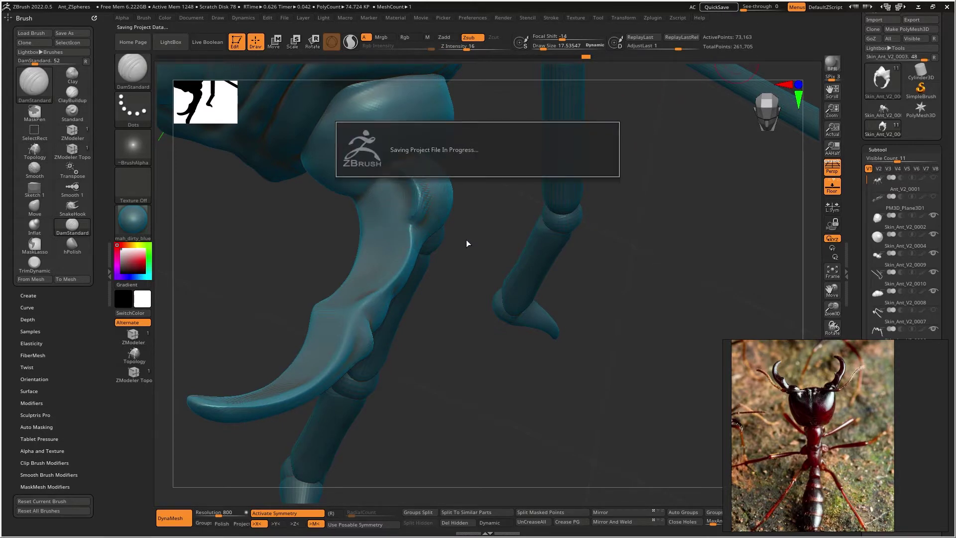
{"action": "key", "text": "shift"}
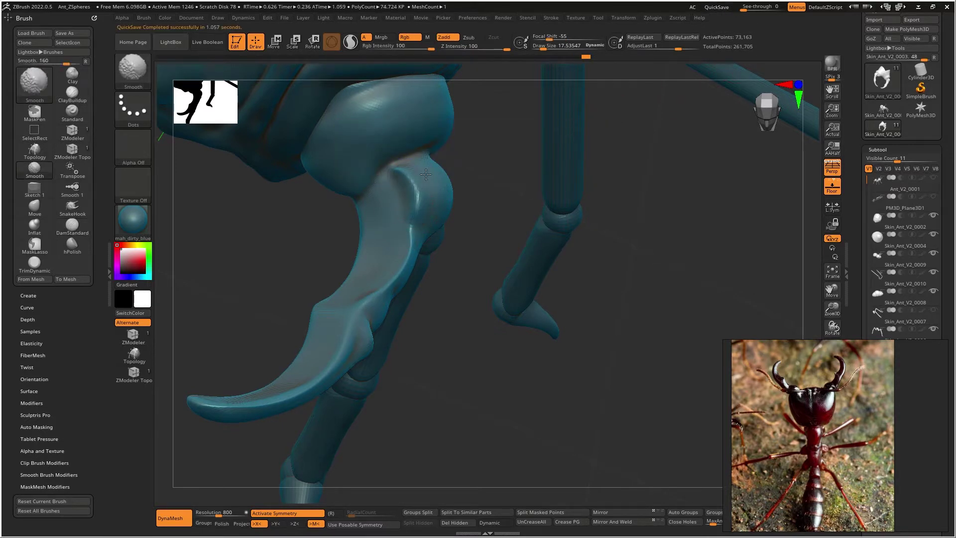
{"action": "left_click_drag", "start_coordinate": [385, 265], "coordinate": [403, 197], "text": "shift"}
Step: Add a row of small round bumps along the outer side of the mandibles using the Standard brush at draw size 9
{"action": "right_click_drag", "start_coordinate": [404, 196], "coordinate": [407, 157]}
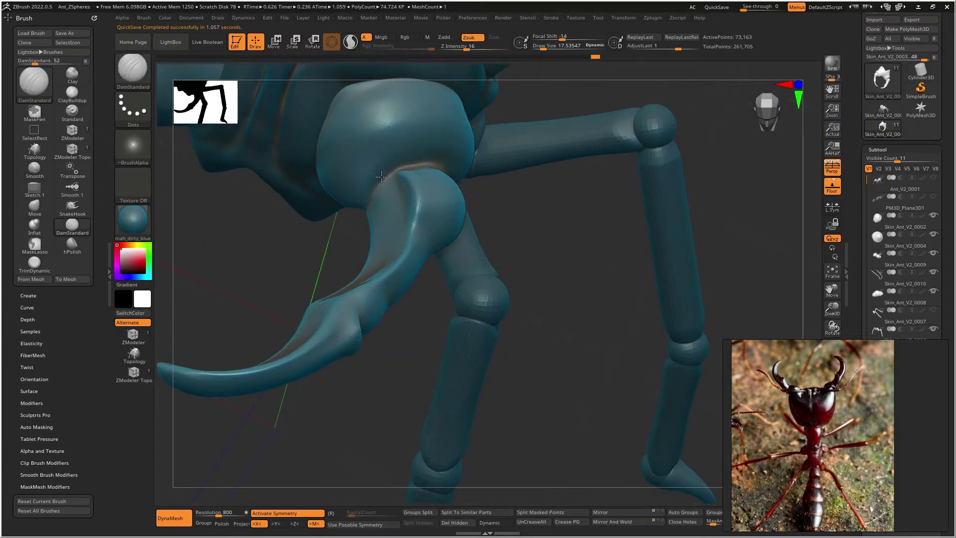
{"action": "right_click_drag", "start_coordinate": [481, 191], "coordinate": [465, 184]}
{"action": "mouse_move", "coordinate": [412, 246]}
{"action": "right_mouse_down"}
{"action": "mouse_move", "coordinate": [410, 226]}
{"action": "mouse_move", "coordinate": [430, 249]}
{"action": "mouse_move", "coordinate": [418, 219]}
{"action": "mouse_move", "coordinate": [399, 248]}
{"action": "mouse_move", "coordinate": [412, 301]}
{"action": "mouse_move", "coordinate": [403, 241]}
{"action": "mouse_move", "coordinate": [435, 257]}
{"action": "mouse_move", "coordinate": [474, 182]}
{"action": "right_mouse_up"}
{"action": "key", "text": "shift"}
{"action": "key", "text": "b"}
{"action": "key", "text": "s"}
{"action": "key", "text": "t"}
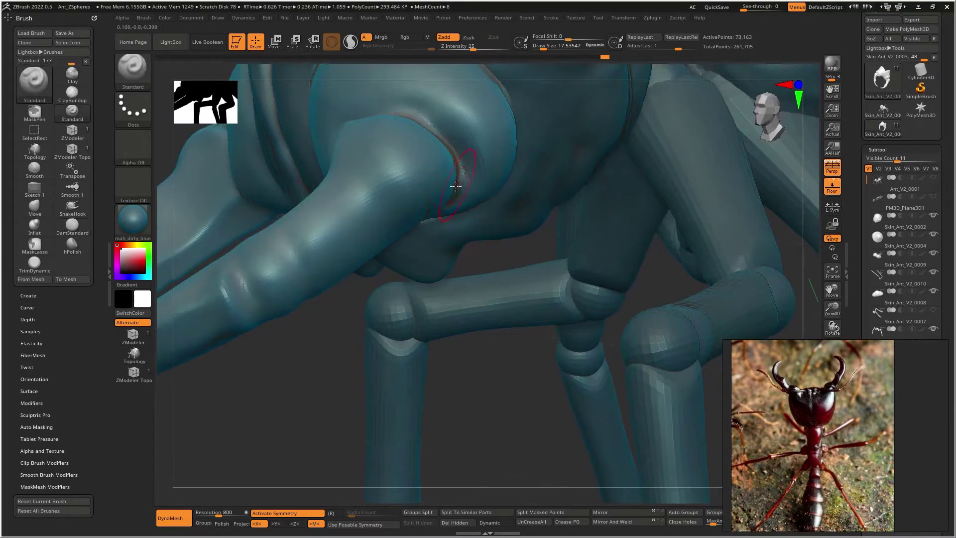
{"action": "key", "text": "["}
{"action": "left_click_drag", "start_coordinate": [417, 182], "coordinate": [411, 179]}
{"action": "left_click_drag", "start_coordinate": [370, 227], "coordinate": [368, 223]}
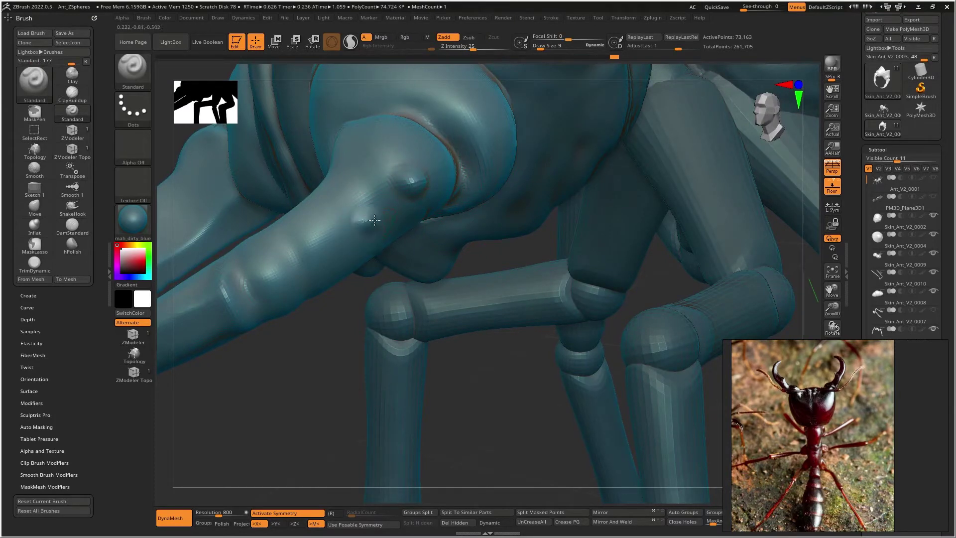
{"action": "left_click_drag", "start_coordinate": [328, 254], "coordinate": [326, 250]}
{"action": "mouse_move", "coordinate": [326, 226]}
{"action": "right_mouse_down"}
{"action": "mouse_move", "coordinate": [341, 237]}
{"action": "mouse_move", "coordinate": [352, 182]}
{"action": "mouse_move", "coordinate": [406, 205]}
{"action": "mouse_move", "coordinate": [390, 77]}
{"action": "mouse_move", "coordinate": [420, 225]}
{"action": "mouse_move", "coordinate": [404, 258]}
{"action": "mouse_move", "coordinate": [429, 277]}
{"action": "right_mouse_up"}
{"action": "right_click_drag", "start_coordinate": [473, 321], "coordinate": [408, 348], "text": "ctrl"}
{"action": "left_click", "coordinate": [403, 354]}
{"action": "mouse_move", "coordinate": [424, 309]}
{"action": "right_mouse_down"}
{"action": "mouse_move", "coordinate": [406, 319]}
{"action": "mouse_move", "coordinate": [443, 325]}
{"action": "mouse_move", "coordinate": [452, 303]}
{"action": "mouse_move", "coordinate": [427, 331]}
{"action": "right_mouse_up"}
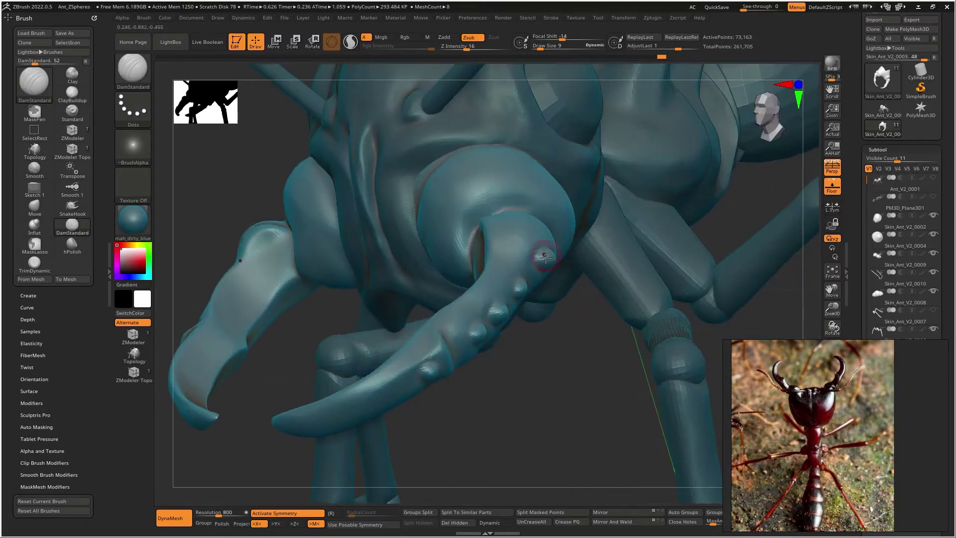
Step: Select the head subtool and deepen the creases around the mandible sockets with DamStandard at draw size 18
{"action": "right_click_drag", "start_coordinate": [546, 257], "coordinate": [533, 242]}
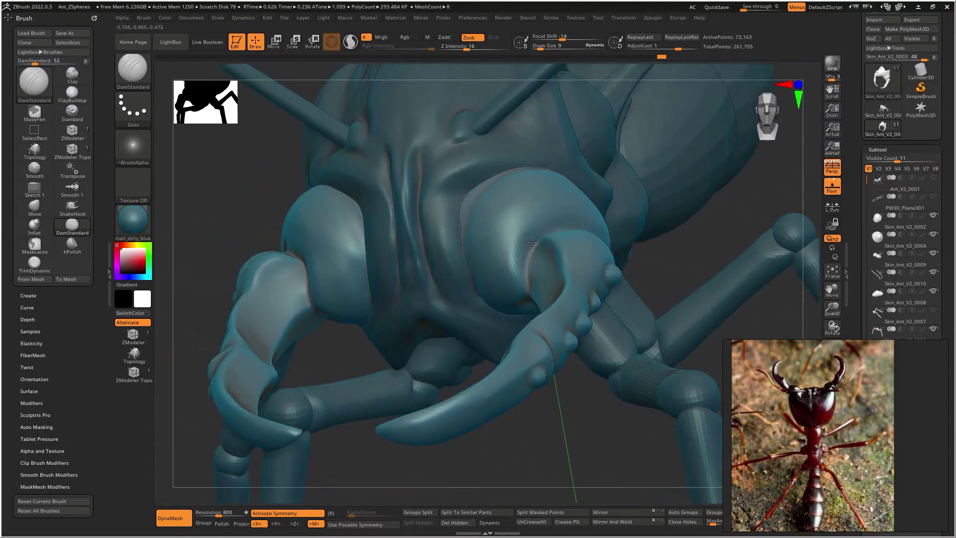
{"action": "left_click", "coordinate": [463, 165], "text": "alt"}
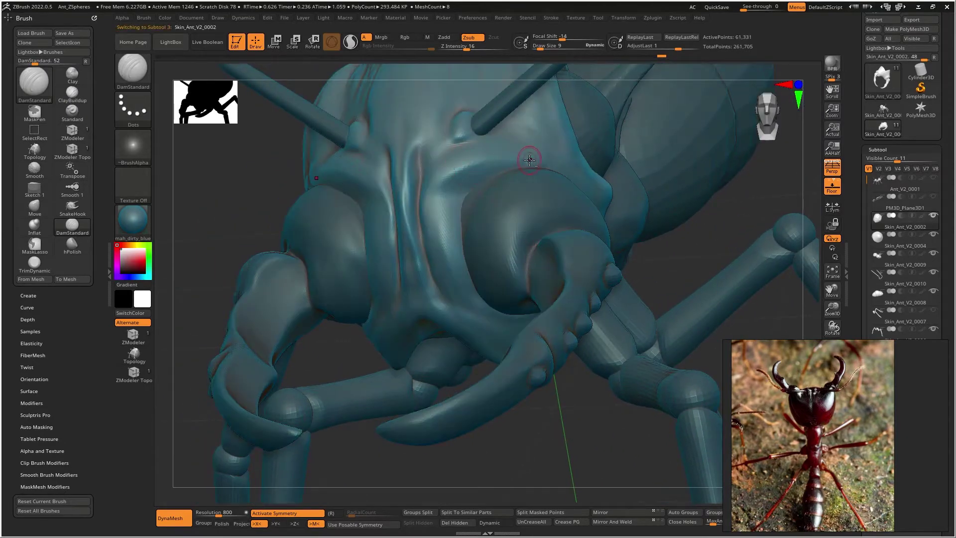
{"action": "key", "text": "ctrl+z"}
{"action": "mouse_move", "coordinate": [503, 164]}
{"action": "left_mouse_down"}
{"action": "mouse_move", "coordinate": [477, 160]}
{"action": "mouse_move", "coordinate": [454, 176]}
{"action": "mouse_move", "coordinate": [441, 209]}
{"action": "mouse_move", "coordinate": [482, 295]}
{"action": "left_mouse_up"}
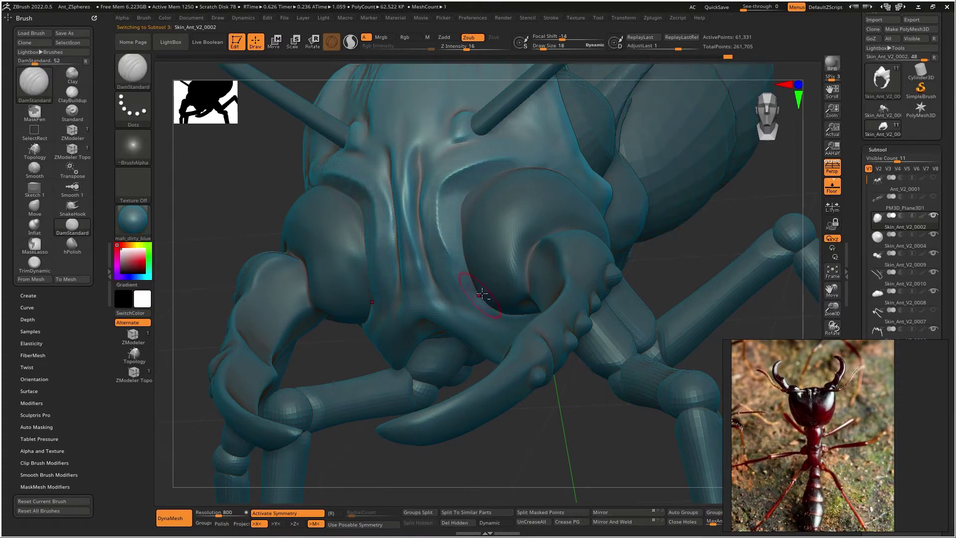
{"action": "mouse_move", "coordinate": [483, 165]}
{"action": "left_mouse_down"}
{"action": "mouse_move", "coordinate": [446, 182]}
{"action": "mouse_move", "coordinate": [441, 214]}
{"action": "mouse_move", "coordinate": [466, 172]}
{"action": "mouse_move", "coordinate": [445, 242]}
{"action": "left_mouse_up"}
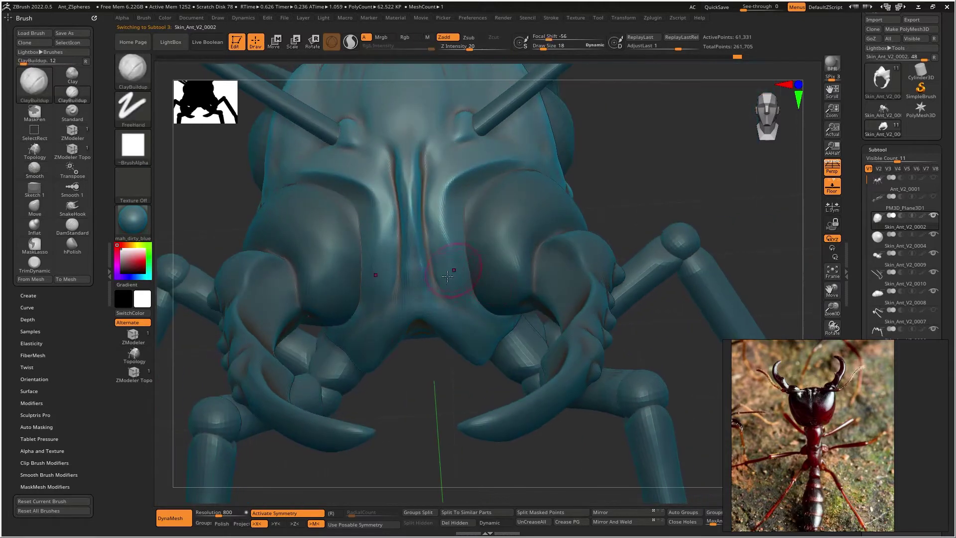
Step: Build up segmented ridges down the center of the face and beside the mandible sockets with ClayBuildup
{"action": "mouse_move", "coordinate": [456, 274]}
{"action": "left_mouse_down"}
{"action": "mouse_move", "coordinate": [433, 261]}
{"action": "mouse_move", "coordinate": [433, 156]}
{"action": "mouse_move", "coordinate": [495, 150]}
{"action": "left_mouse_up"}
{"action": "mouse_move", "coordinate": [424, 282]}
{"action": "left_mouse_down"}
{"action": "mouse_move", "coordinate": [409, 202]}
{"action": "mouse_move", "coordinate": [431, 132]}
{"action": "mouse_move", "coordinate": [411, 130]}
{"action": "left_mouse_up"}
{"action": "mouse_move", "coordinate": [448, 159]}
{"action": "right_mouse_down"}
{"action": "mouse_move", "coordinate": [454, 220]}
{"action": "mouse_move", "coordinate": [376, 111]}
{"action": "mouse_move", "coordinate": [417, 168]}
{"action": "mouse_move", "coordinate": [438, 160]}
{"action": "mouse_move", "coordinate": [486, 224]}
{"action": "mouse_move", "coordinate": [480, 259]}
{"action": "right_mouse_up"}
{"action": "mouse_move", "coordinate": [491, 273]}
{"action": "left_mouse_down"}
{"action": "mouse_move", "coordinate": [466, 280]}
{"action": "mouse_move", "coordinate": [477, 188]}
{"action": "mouse_move", "coordinate": [469, 211]}
{"action": "left_mouse_up"}
{"action": "right_click_drag", "start_coordinate": [472, 175], "coordinate": [456, 228]}
{"action": "mouse_move", "coordinate": [471, 204]}
{"action": "left_mouse_down"}
{"action": "mouse_move", "coordinate": [449, 239]}
{"action": "mouse_move", "coordinate": [456, 292]}
{"action": "mouse_move", "coordinate": [461, 279]}
{"action": "left_mouse_up"}
{"action": "right_click_drag", "start_coordinate": [461, 279], "coordinate": [491, 266]}
Step: Carve fine creases between the facial ridges and on the forehead with DamStandard at draw size 9
{"action": "mouse_move", "coordinate": [491, 267]}
{"action": "right_mouse_down", "text": "ctrl"}
{"action": "mouse_move", "coordinate": [474, 227]}
{"action": "mouse_move", "coordinate": [481, 215]}
{"action": "right_mouse_up", "text": "ctrl"}
{"action": "key", "text": "b"}
{"action": "key", "text": "d"}
{"action": "key", "text": "s"}
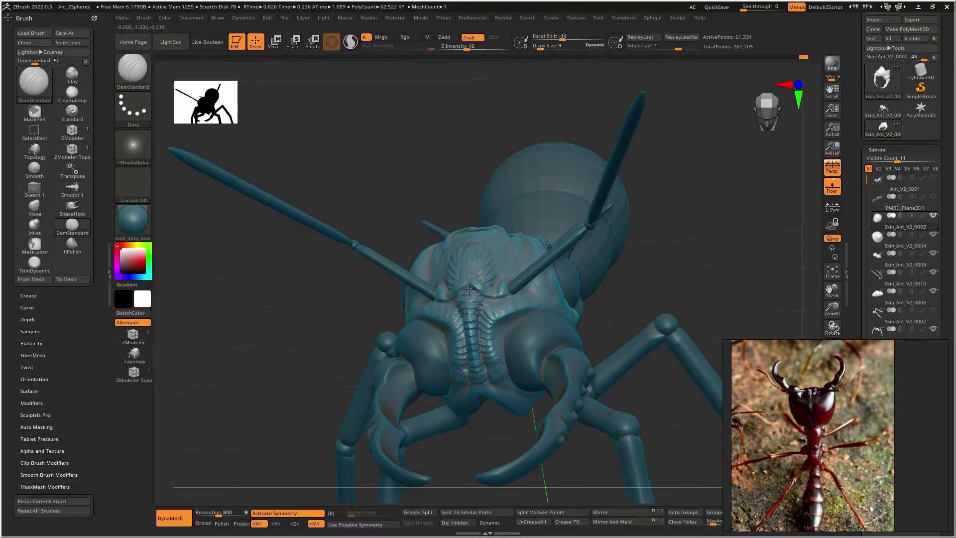
{"action": "left_click_drag", "start_coordinate": [482, 248], "coordinate": [491, 255]}
{"action": "mouse_move", "coordinate": [495, 288]}
{"action": "right_mouse_down"}
{"action": "mouse_move", "coordinate": [518, 314]}
{"action": "mouse_move", "coordinate": [487, 278]}
{"action": "mouse_move", "coordinate": [487, 250]}
{"action": "mouse_move", "coordinate": [485, 317]}
{"action": "right_mouse_up"}
Step: Build up more textured ridges on the forehead and down the lower face toward the mouth corners with ClayBuildup
{"action": "key", "text": "b"}
{"action": "key", "text": "c"}
{"action": "key", "text": "b"}
{"action": "mouse_move", "coordinate": [473, 313]}
{"action": "left_mouse_down"}
{"action": "mouse_move", "coordinate": [485, 295]}
{"action": "mouse_move", "coordinate": [471, 272]}
{"action": "mouse_move", "coordinate": [485, 262]}
{"action": "mouse_move", "coordinate": [446, 246]}
{"action": "mouse_move", "coordinate": [452, 229]}
{"action": "mouse_move", "coordinate": [485, 241]}
{"action": "mouse_move", "coordinate": [481, 207]}
{"action": "mouse_move", "coordinate": [495, 205]}
{"action": "mouse_move", "coordinate": [527, 225]}
{"action": "mouse_move", "coordinate": [521, 192]}
{"action": "mouse_move", "coordinate": [553, 199]}
{"action": "mouse_move", "coordinate": [564, 214]}
{"action": "left_mouse_up"}
{"action": "mouse_move", "coordinate": [564, 214]}
{"action": "right_mouse_down", "text": "ctrl"}
{"action": "mouse_move", "coordinate": [545, 187]}
{"action": "mouse_move", "coordinate": [606, 209]}
{"action": "right_mouse_up", "text": "ctrl"}
{"action": "key", "text": "f"}
{"action": "mouse_move", "coordinate": [541, 259]}
{"action": "right_mouse_down", "text": "ctrl"}
{"action": "mouse_move", "coordinate": [520, 342]}
{"action": "mouse_move", "coordinate": [466, 236]}
{"action": "mouse_move", "coordinate": [473, 272]}
{"action": "right_mouse_up", "text": "ctrl"}
{"action": "mouse_move", "coordinate": [496, 199]}
{"action": "left_mouse_down"}
{"action": "mouse_move", "coordinate": [537, 233]}
{"action": "mouse_move", "coordinate": [545, 270]}
{"action": "mouse_move", "coordinate": [570, 298]}
{"action": "left_mouse_up"}
{"action": "right_click_drag", "start_coordinate": [571, 306], "coordinate": [528, 287], "text": "alt"}
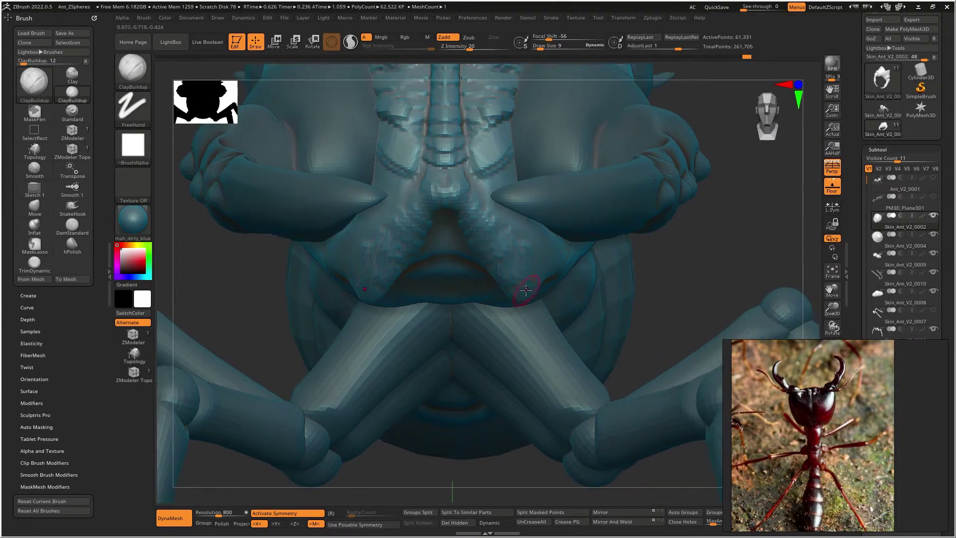
Step: Pull a pair of fang-like spikes from the lower mouth corners using SnakeHook with Sculptris Pro enabled
{"action": "key", "text": "b"}
{"action": "key", "text": "m"}
{"action": "key", "text": "v"}
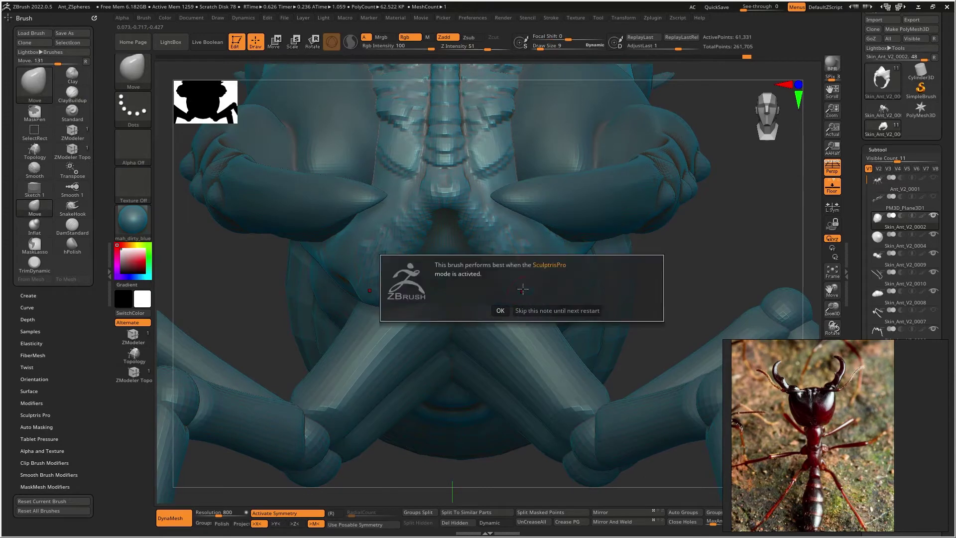
{"action": "left_click", "coordinate": [535, 311]}
{"action": "mouse_move", "coordinate": [534, 310]}
{"action": "right_mouse_down"}
{"action": "mouse_move", "coordinate": [529, 273]}
{"action": "mouse_move", "coordinate": [526, 292]}
{"action": "right_mouse_up"}
{"action": "key", "text": "backslash"}
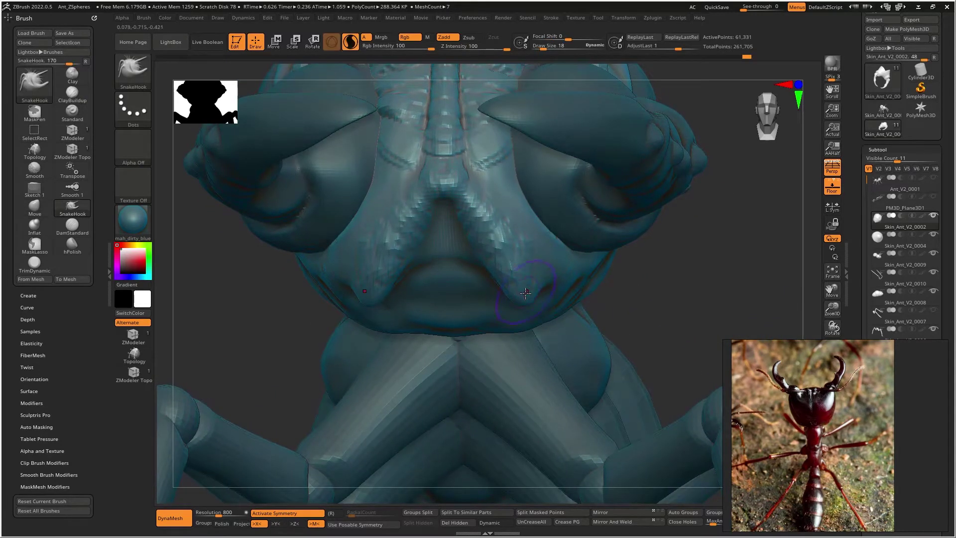
{"action": "left_click_drag", "start_coordinate": [526, 286], "coordinate": [508, 346]}
{"action": "mouse_move", "coordinate": [508, 346]}
{"action": "right_mouse_down"}
{"action": "mouse_move", "coordinate": [494, 321]}
{"action": "mouse_move", "coordinate": [508, 280]}
{"action": "right_mouse_up"}
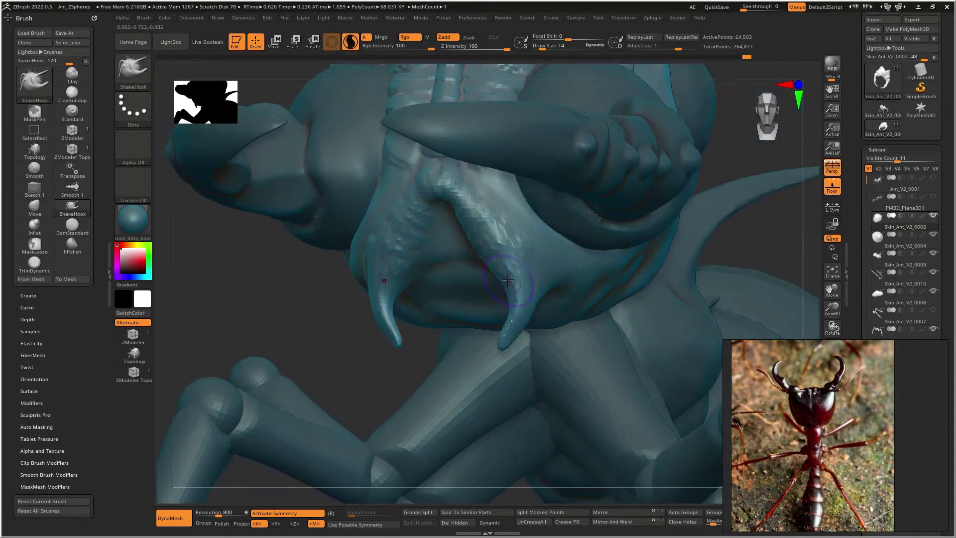
Step: Define the bases of the mouth spikes with ClayBuildup and DamStandard creases, undoing an unwanted stroke
{"action": "key", "text": "b"}
{"action": "key", "text": "c"}
{"action": "key", "text": "b"}
{"action": "mouse_move", "coordinate": [502, 283]}
{"action": "left_mouse_down"}
{"action": "mouse_move", "coordinate": [521, 267]}
{"action": "mouse_move", "coordinate": [549, 273]}
{"action": "left_mouse_up"}
{"action": "key", "text": "ctrl+z"}
{"action": "key", "text": "b"}
{"action": "key", "text": "d"}
{"action": "key", "text": "s"}
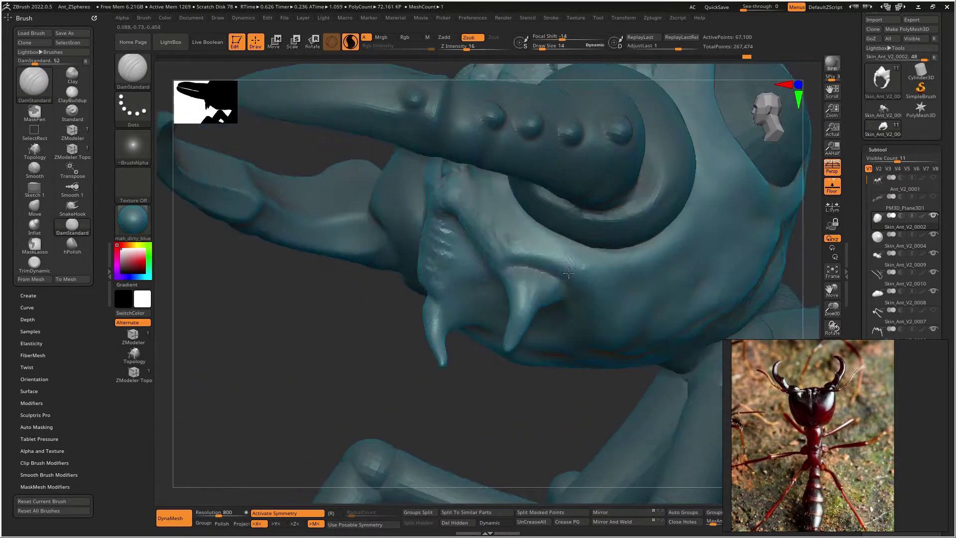
{"action": "right_click_drag", "start_coordinate": [522, 268], "coordinate": [490, 282]}
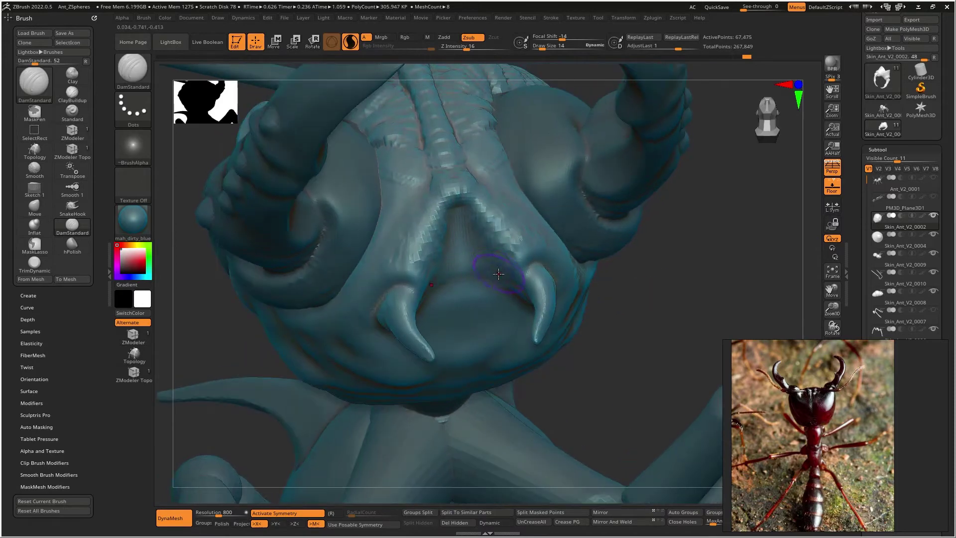
Step: Pull additional smaller spikes from the inner mouth edge and the lower cheek with SnakeHook at draw size 14
{"action": "key", "text": "b"}
{"action": "key", "text": "s"}
{"action": "key", "text": "h"}
{"action": "left_click_drag", "start_coordinate": [518, 296], "coordinate": [513, 306]}
{"action": "right_click_drag", "start_coordinate": [493, 256], "coordinate": [433, 272]}
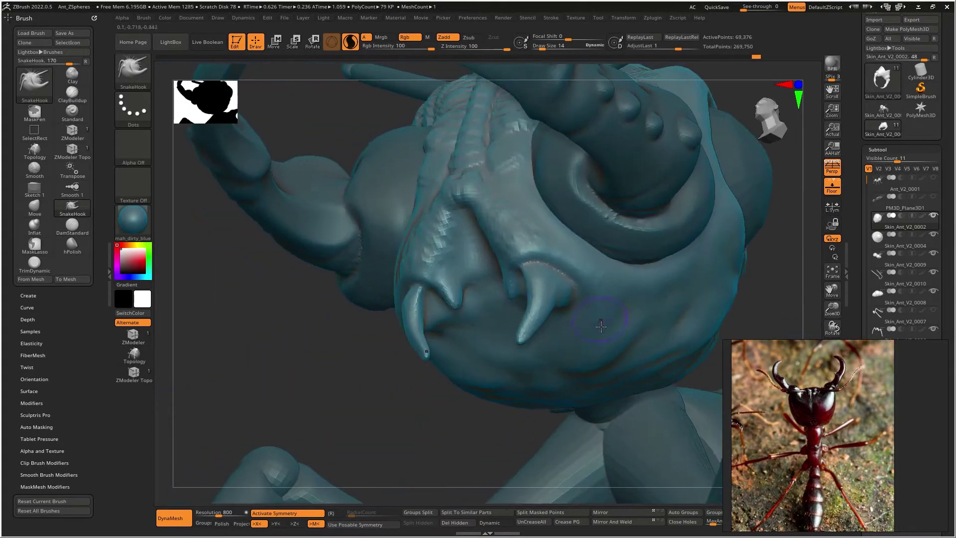
{"action": "left_click_drag", "start_coordinate": [590, 318], "coordinate": [569, 356]}
{"action": "right_click_drag", "start_coordinate": [566, 355], "coordinate": [508, 323]}
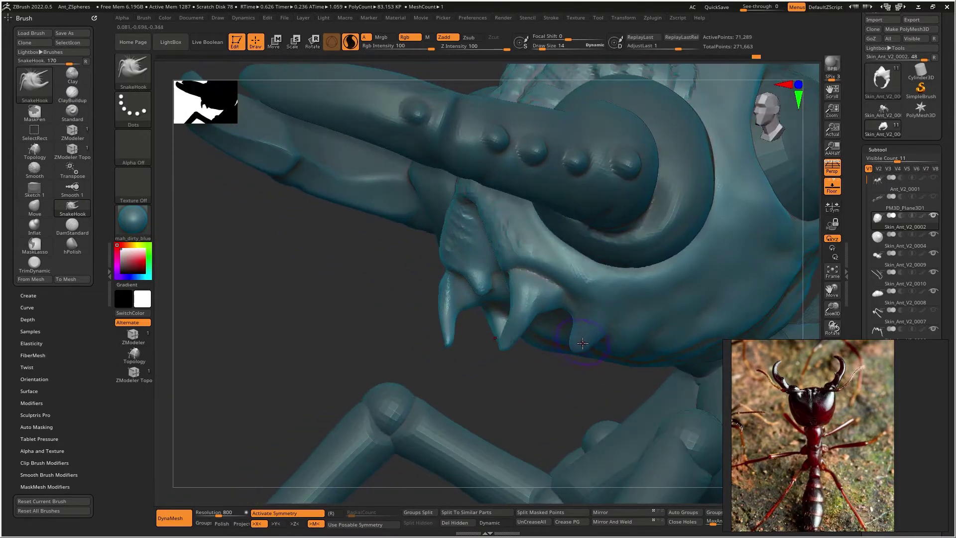
Step: Carve creases around the base of the rear cheek spike with DamStandard
{"action": "key", "text": "b"}
{"action": "key", "text": "d"}
{"action": "key", "text": "s"}
{"action": "mouse_move", "coordinate": [574, 306]}
{"action": "left_mouse_down"}
{"action": "mouse_move", "coordinate": [589, 301]}
{"action": "mouse_move", "coordinate": [606, 324]}
{"action": "mouse_move", "coordinate": [573, 329]}
{"action": "mouse_move", "coordinate": [584, 338]}
{"action": "mouse_move", "coordinate": [556, 371]}
{"action": "mouse_move", "coordinate": [566, 348]}
{"action": "left_mouse_up"}
Step: Refine the shape of the mouth spikes with SnakeHook and smooth the area around their bases
{"action": "key", "text": "b"}
{"action": "key", "text": "s"}
{"action": "key", "text": "h"}
{"action": "right_click_drag", "start_coordinate": [566, 347], "coordinate": [545, 324]}
{"action": "right_click_drag", "start_coordinate": [533, 284], "coordinate": [486, 279], "text": "ctrl"}
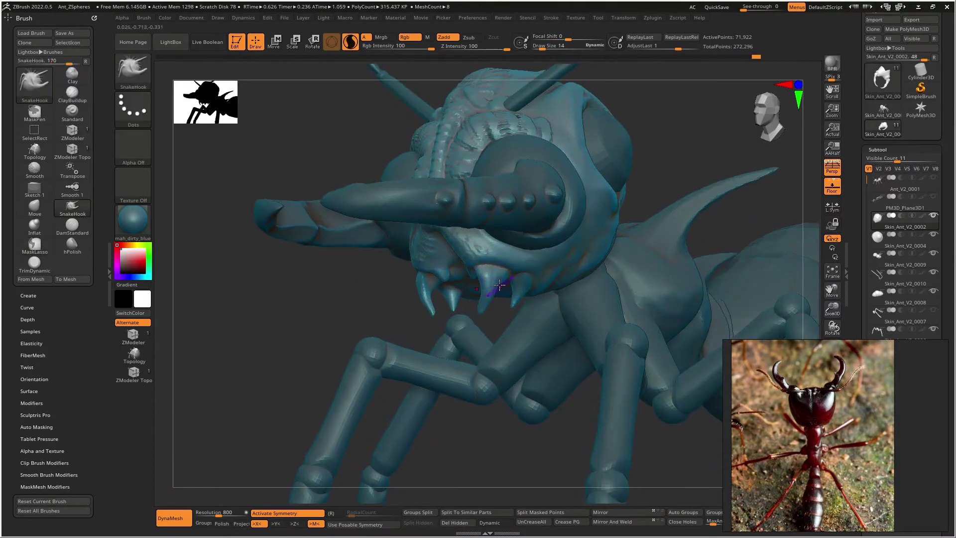
{"action": "mouse_move", "coordinate": [489, 286]}
{"action": "left_mouse_down", "text": "shift"}
{"action": "mouse_move", "coordinate": [482, 309]}
{"action": "mouse_move", "coordinate": [514, 298]}
{"action": "left_mouse_up", "text": "shift"}
Step: Turn off Sculptris Pro, remesh the head with DynaMesh, and smooth around the mouth spikes
{"action": "left_click", "coordinate": [350, 42]}
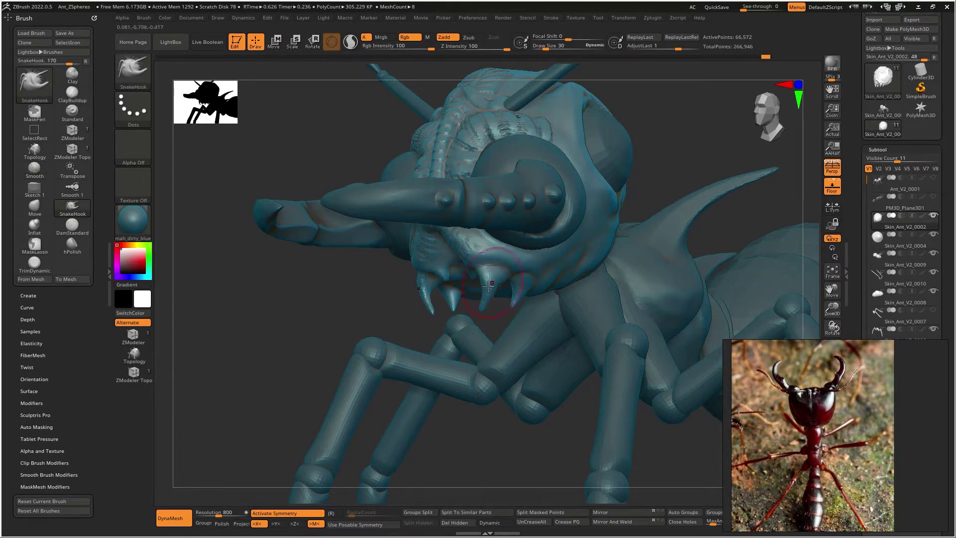
{"action": "left_click_drag", "start_coordinate": [354, 306], "coordinate": [314, 323], "text": "ctrl"}
{"action": "key", "text": "shift"}
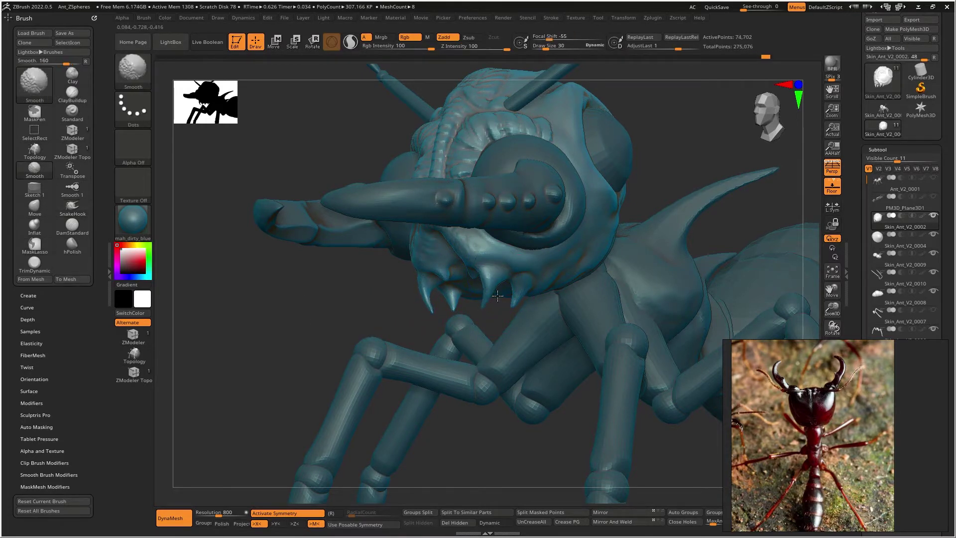
Step: Carve creases near the mouth spikes and wrinkles across the cheek below the eye with DamStandard, reducing the draw size to 8
{"action": "key", "text": "b"}
{"action": "key", "text": "d"}
{"action": "key", "text": "s"}
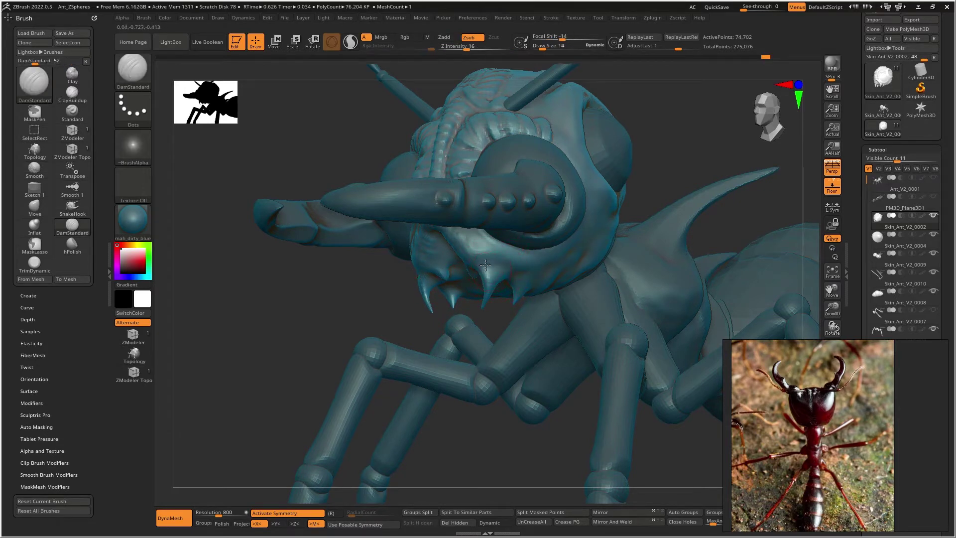
{"action": "right_click_drag", "start_coordinate": [545, 276], "coordinate": [521, 258]}
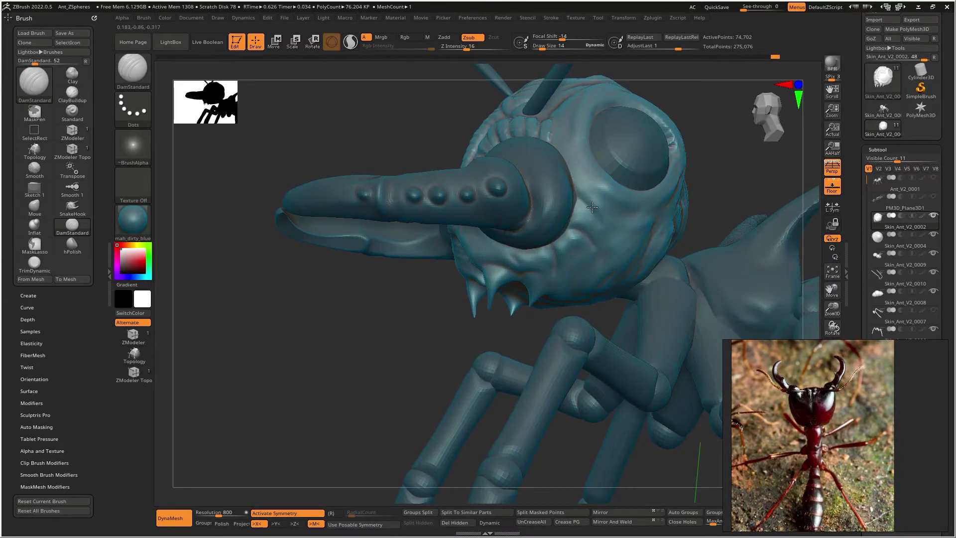
{"action": "right_click_drag", "start_coordinate": [590, 215], "coordinate": [580, 166]}
{"action": "mouse_move", "coordinate": [579, 166]}
{"action": "left_mouse_down"}
{"action": "mouse_move", "coordinate": [566, 140]}
{"action": "mouse_move", "coordinate": [619, 209]}
{"action": "left_mouse_up"}
{"action": "left_click_drag", "start_coordinate": [569, 127], "coordinate": [574, 166]}
{"action": "mouse_move", "coordinate": [665, 210]}
{"action": "right_mouse_down"}
{"action": "mouse_move", "coordinate": [632, 172]}
{"action": "mouse_move", "coordinate": [573, 209]}
{"action": "right_mouse_up"}
{"action": "mouse_move", "coordinate": [575, 192]}
{"action": "left_mouse_down"}
{"action": "mouse_move", "coordinate": [579, 203]}
{"action": "mouse_move", "coordinate": [574, 196]}
{"action": "left_mouse_up"}
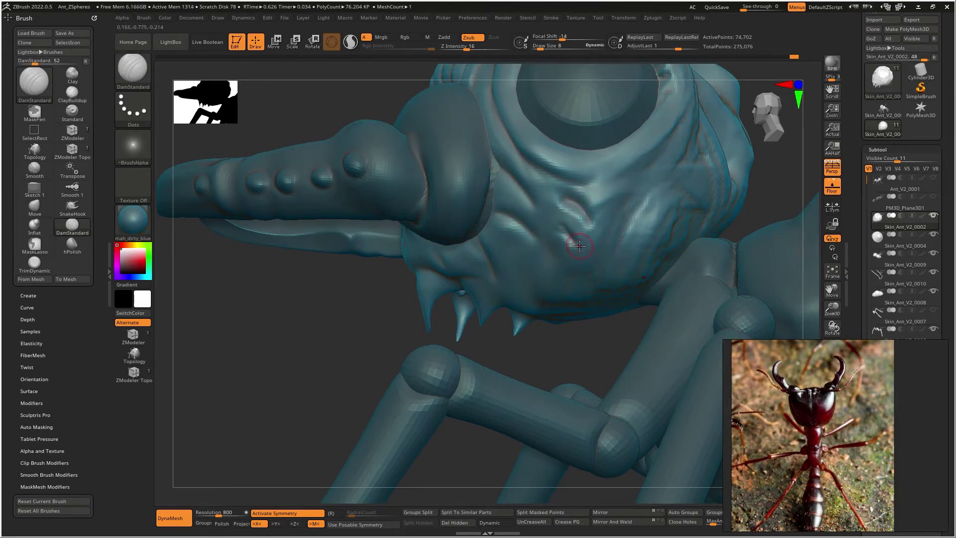
Step: Build up raised folds between the cheek wrinkles below the eye with ClayBuildup at draw sizes 8 to 10
{"action": "key", "text": "b"}
{"action": "key", "text": "c"}
{"action": "key", "text": "b"}
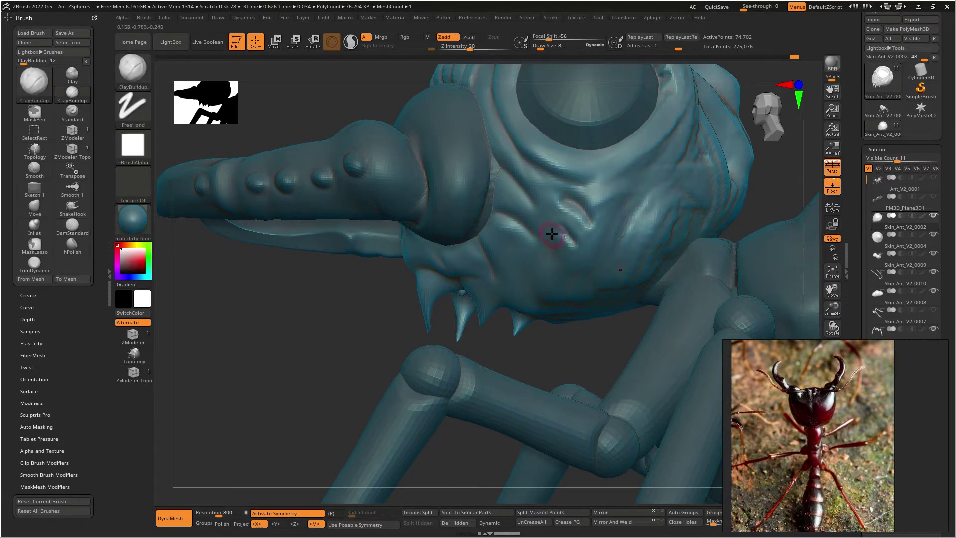
{"action": "mouse_move", "coordinate": [548, 206]}
{"action": "left_mouse_down"}
{"action": "mouse_move", "coordinate": [596, 213]}
{"action": "mouse_move", "coordinate": [521, 166]}
{"action": "mouse_move", "coordinate": [551, 197]}
{"action": "left_mouse_up"}
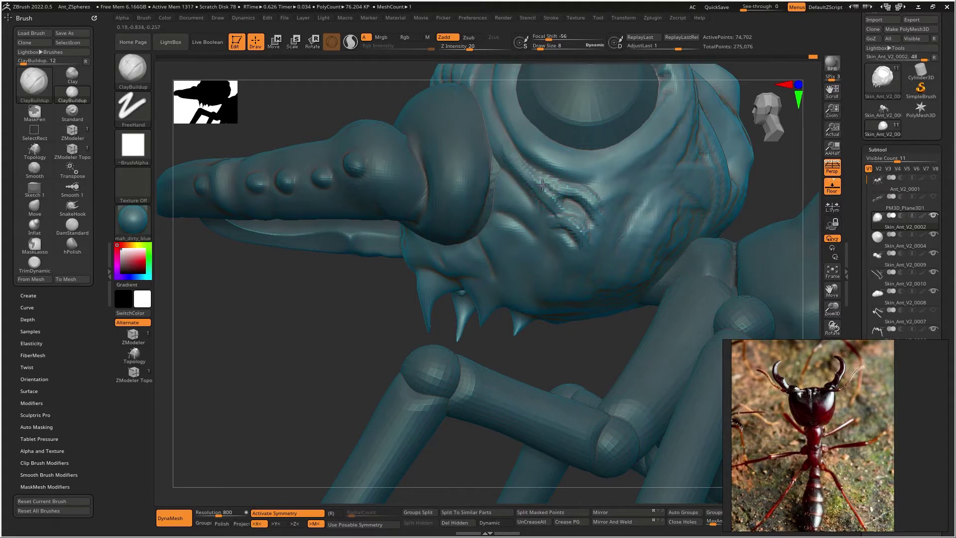
{"action": "mouse_move", "coordinate": [500, 134]}
{"action": "left_mouse_down"}
{"action": "mouse_move", "coordinate": [581, 217]}
{"action": "mouse_move", "coordinate": [590, 209]}
{"action": "mouse_move", "coordinate": [609, 242]}
{"action": "left_mouse_up"}
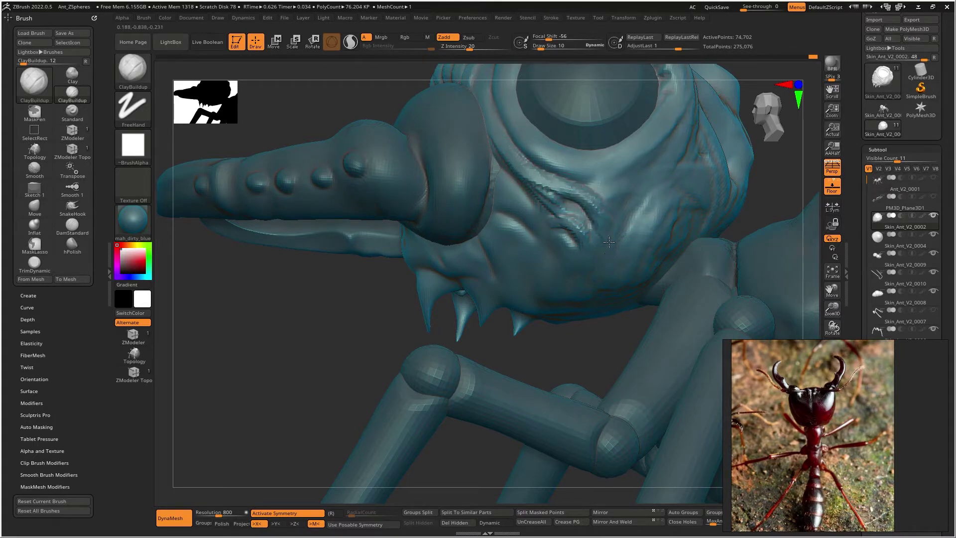
Step: Build up more raised folds between the cheek wrinkles below the eye with ClayBuildup at draw size 10
{"action": "left_click_drag", "start_coordinate": [539, 182], "coordinate": [587, 230]}
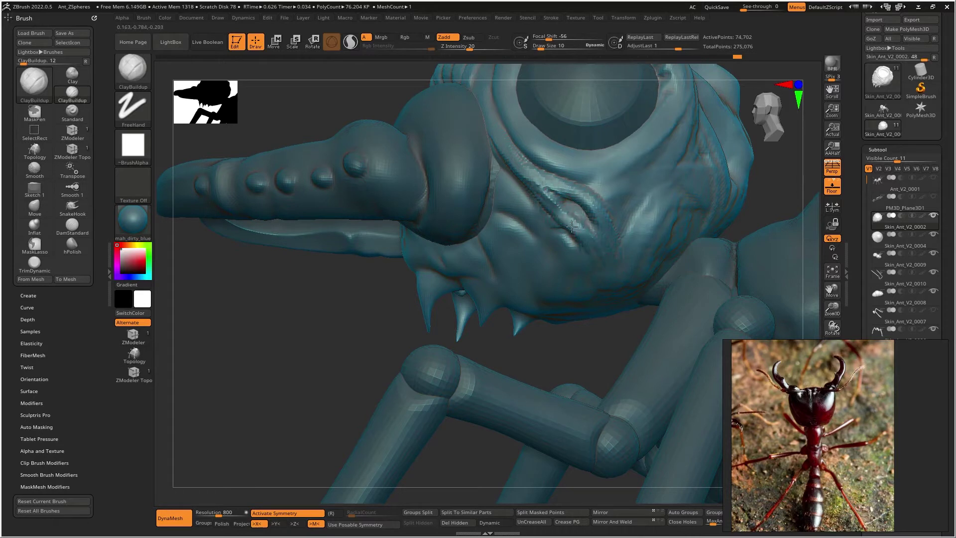
{"action": "left_click_drag", "start_coordinate": [514, 194], "coordinate": [576, 257]}
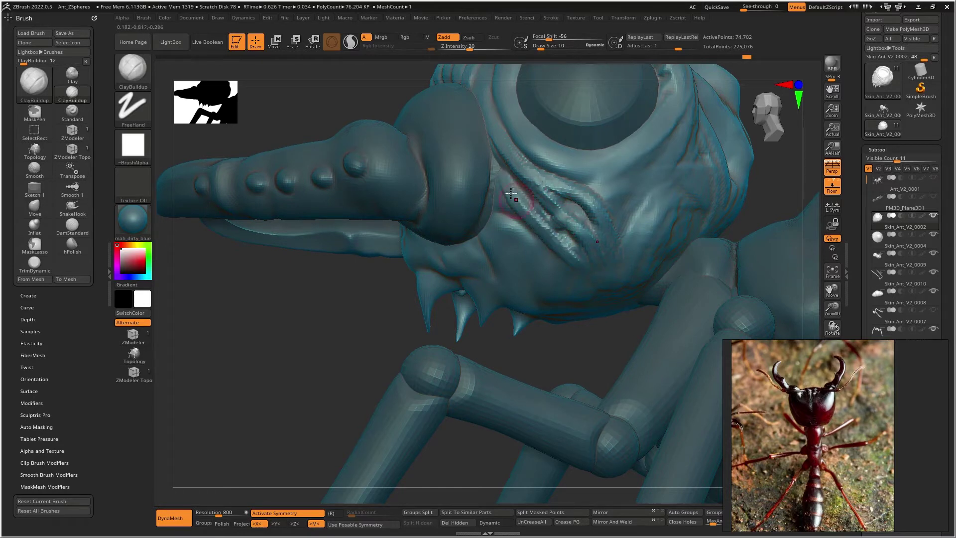
{"action": "left_click_drag", "start_coordinate": [500, 163], "coordinate": [543, 223]}
{"action": "mouse_move", "coordinate": [543, 222]}
{"action": "right_mouse_down", "text": "alt"}
{"action": "mouse_move", "coordinate": [518, 242]}
{"action": "mouse_move", "coordinate": [531, 220]}
{"action": "mouse_move", "coordinate": [587, 251]}
{"action": "mouse_move", "coordinate": [550, 318]}
{"action": "mouse_move", "coordinate": [527, 255]}
{"action": "right_mouse_up", "text": "alt"}
{"action": "mouse_move", "coordinate": [509, 233]}
{"action": "left_mouse_down"}
{"action": "mouse_move", "coordinate": [502, 269]}
{"action": "mouse_move", "coordinate": [448, 270]}
{"action": "left_mouse_up"}
Step: Build up short segmented ridges around the eye rim with ClayBuildup and soften them with Smooth
{"action": "right_click_drag", "start_coordinate": [587, 165], "coordinate": [481, 216]}
{"action": "mouse_move", "coordinate": [482, 216]}
{"action": "left_mouse_down"}
{"action": "mouse_move", "coordinate": [523, 251]}
{"action": "mouse_move", "coordinate": [553, 253]}
{"action": "mouse_move", "coordinate": [584, 246]}
{"action": "mouse_move", "coordinate": [628, 196]}
{"action": "mouse_move", "coordinate": [623, 170]}
{"action": "mouse_move", "coordinate": [598, 146]}
{"action": "mouse_move", "coordinate": [536, 114]}
{"action": "mouse_move", "coordinate": [504, 115]}
{"action": "mouse_move", "coordinate": [476, 136]}
{"action": "mouse_move", "coordinate": [486, 212]}
{"action": "left_mouse_up"}
{"action": "mouse_move", "coordinate": [490, 217]}
{"action": "right_mouse_down"}
{"action": "mouse_move", "coordinate": [529, 231]}
{"action": "mouse_move", "coordinate": [504, 139]}
{"action": "mouse_move", "coordinate": [545, 199]}
{"action": "right_mouse_up"}
{"action": "left_click_drag", "start_coordinate": [545, 200], "coordinate": [621, 150]}
{"action": "right_click_drag", "start_coordinate": [622, 151], "coordinate": [564, 218]}
{"action": "left_click_drag", "start_coordinate": [563, 189], "coordinate": [579, 208]}
{"action": "left_click_drag", "start_coordinate": [601, 147], "coordinate": [561, 204]}
{"action": "left_click_drag", "start_coordinate": [606, 127], "coordinate": [615, 167]}
{"action": "left_click_drag", "start_coordinate": [653, 134], "coordinate": [622, 194]}
{"action": "right_click_drag", "start_coordinate": [648, 155], "coordinate": [568, 244], "text": "alt"}
{"action": "left_click_drag", "start_coordinate": [612, 148], "coordinate": [554, 242]}
{"action": "left_click_drag", "start_coordinate": [591, 162], "coordinate": [521, 254]}
{"action": "left_click_drag", "start_coordinate": [585, 224], "coordinate": [535, 277]}
{"action": "mouse_move", "coordinate": [529, 175]}
{"action": "left_mouse_down"}
{"action": "mouse_move", "coordinate": [487, 259]}
{"action": "mouse_move", "coordinate": [486, 249]}
{"action": "left_mouse_up"}
{"action": "mouse_move", "coordinate": [512, 200]}
{"action": "left_mouse_down"}
{"action": "mouse_move", "coordinate": [466, 251]}
{"action": "mouse_move", "coordinate": [486, 266]}
{"action": "left_mouse_up"}
{"action": "left_click_drag", "start_coordinate": [541, 185], "coordinate": [493, 259]}
{"action": "mouse_move", "coordinate": [485, 205]}
{"action": "left_mouse_down"}
{"action": "mouse_move", "coordinate": [454, 263]}
{"action": "mouse_move", "coordinate": [508, 180]}
{"action": "left_mouse_up"}
{"action": "mouse_move", "coordinate": [448, 296]}
{"action": "right_mouse_down"}
{"action": "mouse_move", "coordinate": [487, 197]}
{"action": "mouse_move", "coordinate": [480, 120]}
{"action": "mouse_move", "coordinate": [540, 156]}
{"action": "mouse_move", "coordinate": [502, 152]}
{"action": "mouse_move", "coordinate": [572, 149]}
{"action": "mouse_move", "coordinate": [499, 204]}
{"action": "right_mouse_up"}
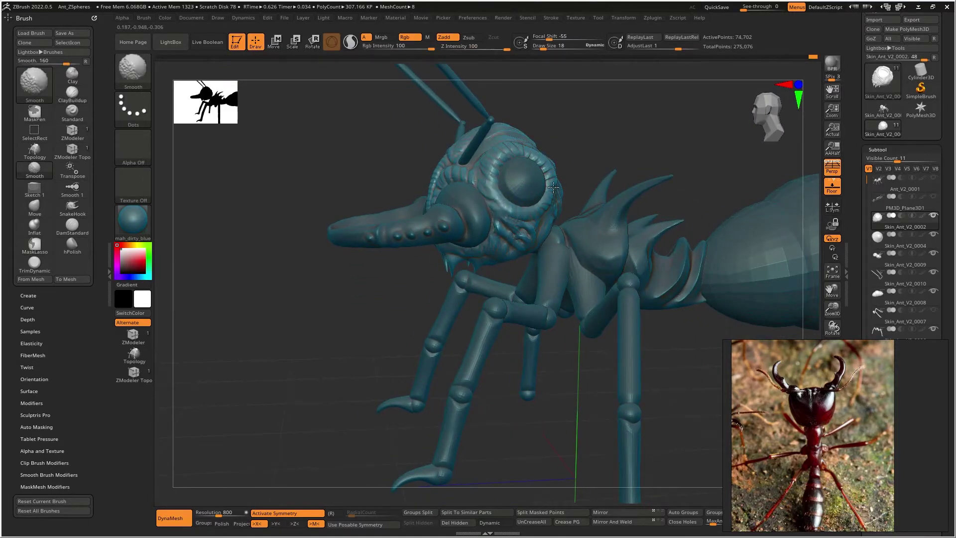
Step: Try the ReflectedPlastic, JellyBean and ReflectedFoil materials on the whole ant
{"action": "right_click_drag", "start_coordinate": [421, 179], "coordinate": [458, 240]}
{"action": "mouse_move", "coordinate": [511, 254]}
{"action": "right_mouse_down", "text": "ctrl"}
{"action": "mouse_move", "coordinate": [583, 232]}
{"action": "mouse_move", "coordinate": [540, 184]}
{"action": "mouse_move", "coordinate": [630, 195]}
{"action": "mouse_move", "coordinate": [615, 175]}
{"action": "mouse_move", "coordinate": [654, 180]}
{"action": "right_mouse_up", "text": "ctrl"}
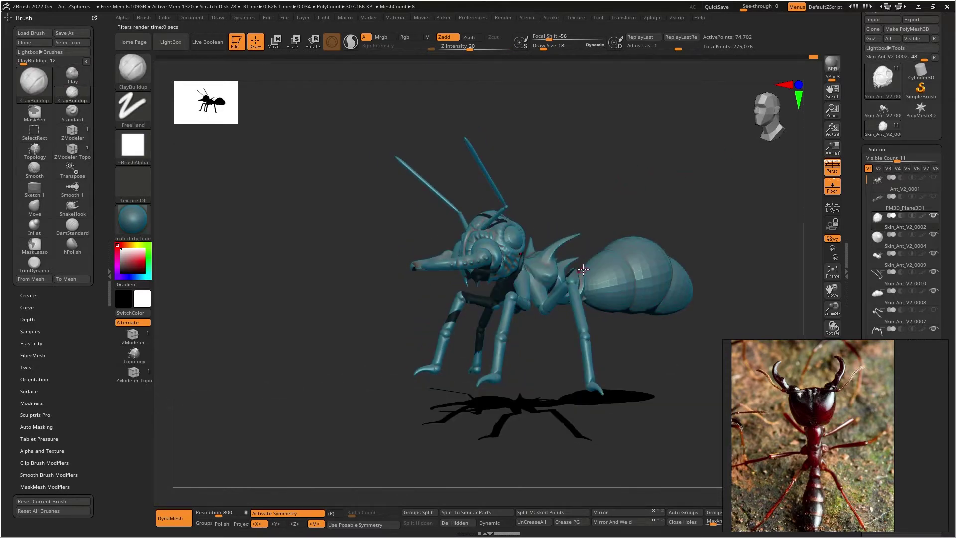
{"action": "left_click", "coordinate": [133, 219]}
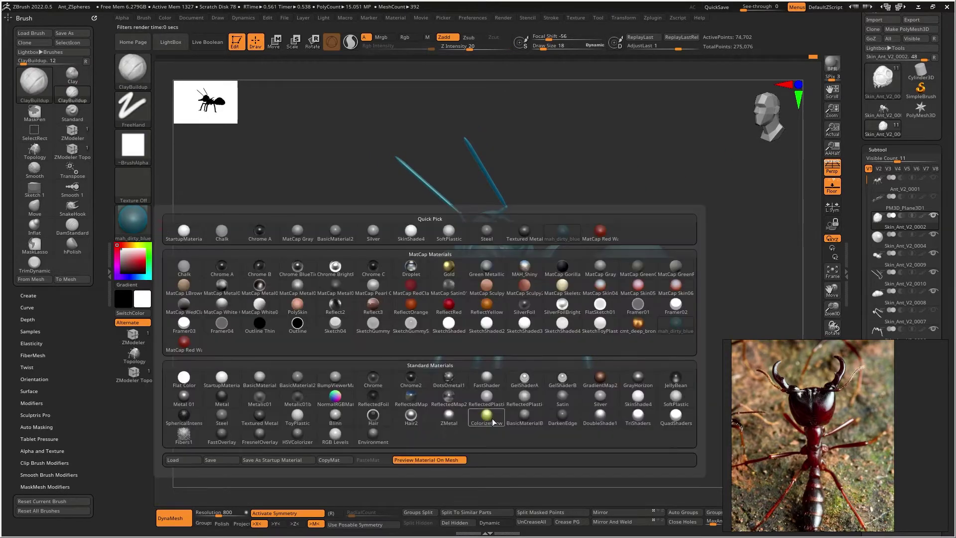
{"action": "left_click", "coordinate": [488, 396]}
{"action": "left_click_drag", "start_coordinate": [381, 309], "coordinate": [369, 310]}
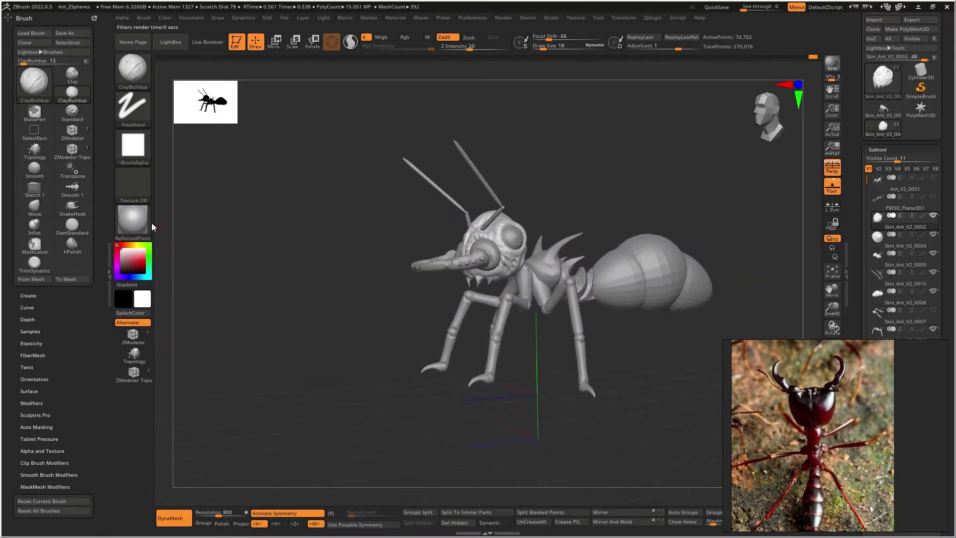
{"action": "left_click", "coordinate": [145, 221]}
{"action": "left_click", "coordinate": [675, 381]}
{"action": "left_click", "coordinate": [143, 223]}
{"action": "left_click", "coordinate": [363, 397]}
{"action": "left_click_drag", "start_coordinate": [367, 316], "coordinate": [180, 237]}
Step: Apply the Textured Metal material to the ant and check how its surfaces catch the light
{"action": "left_click", "coordinate": [142, 223]}
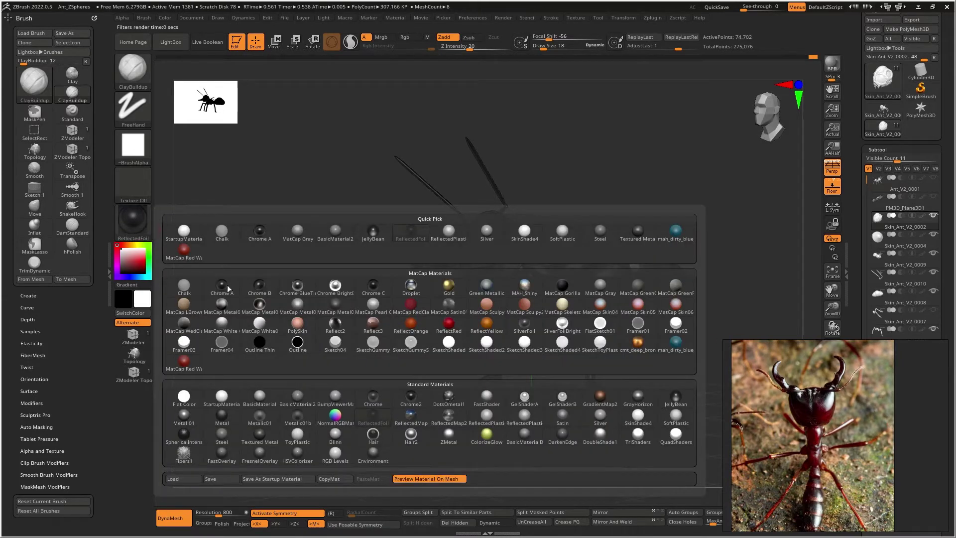
{"action": "left_click", "coordinate": [260, 434]}
{"action": "left_click_drag", "start_coordinate": [355, 337], "coordinate": [432, 286]}
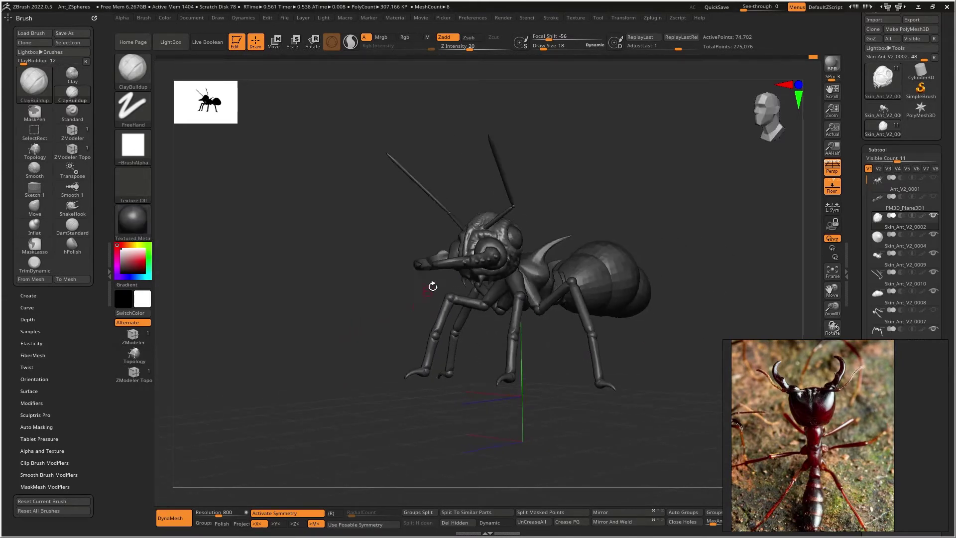
Step: Build up short ridges around the upper mandible socket and along the central face with ClayBuildup at draw size 10
{"action": "right_click_drag", "start_coordinate": [489, 245], "coordinate": [448, 298], "text": "ctrl"}
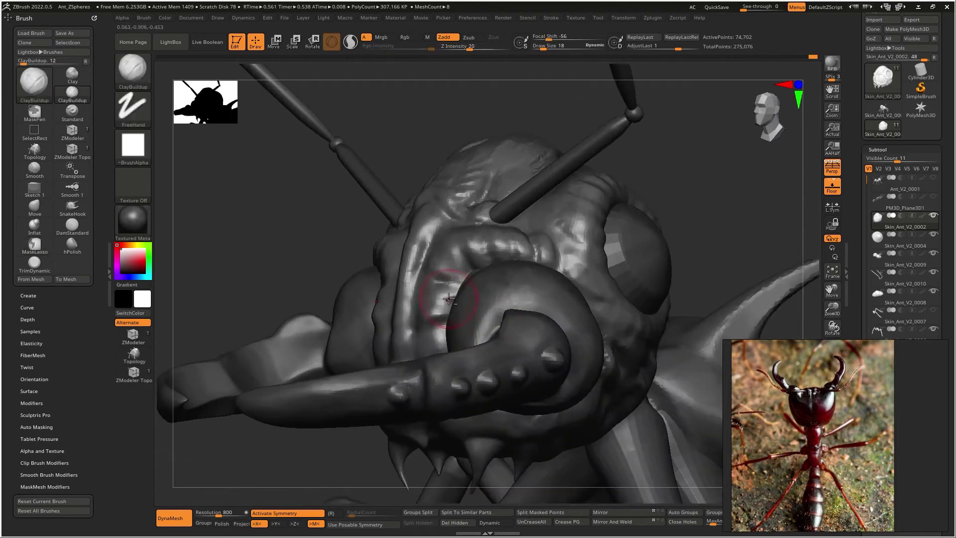
{"action": "mouse_move", "coordinate": [448, 316]}
{"action": "left_mouse_down"}
{"action": "mouse_move", "coordinate": [426, 279]}
{"action": "mouse_move", "coordinate": [429, 257]}
{"action": "mouse_move", "coordinate": [459, 254]}
{"action": "left_mouse_up"}
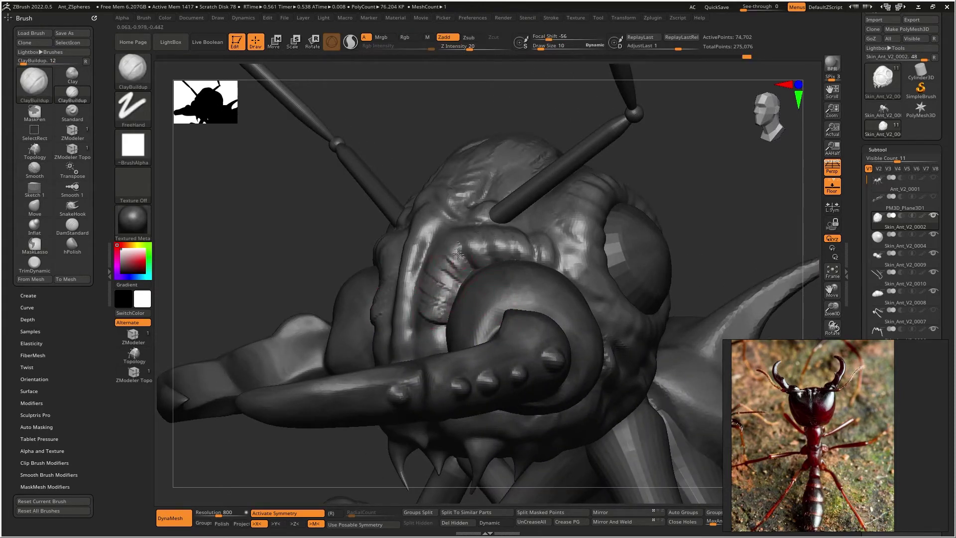
{"action": "mouse_move", "coordinate": [529, 261]}
{"action": "left_mouse_down"}
{"action": "mouse_move", "coordinate": [561, 260]}
{"action": "mouse_move", "coordinate": [580, 275]}
{"action": "left_mouse_up"}
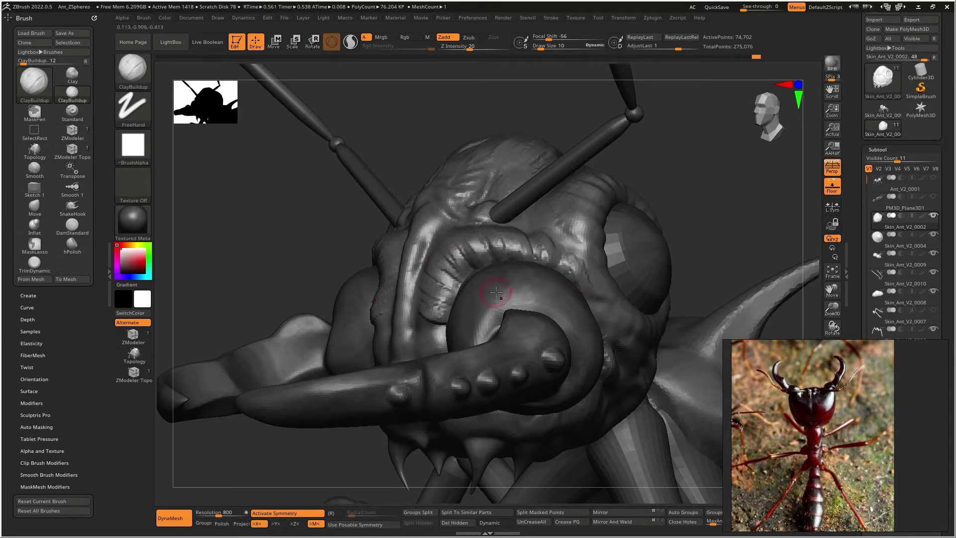
{"action": "right_click_drag", "start_coordinate": [443, 332], "coordinate": [455, 337]}
{"action": "mouse_move", "coordinate": [416, 324]}
{"action": "left_mouse_down"}
{"action": "mouse_move", "coordinate": [447, 335]}
{"action": "mouse_move", "coordinate": [429, 339]}
{"action": "mouse_move", "coordinate": [436, 383]}
{"action": "mouse_move", "coordinate": [426, 380]}
{"action": "left_mouse_up"}
{"action": "mouse_move", "coordinate": [425, 380]}
{"action": "right_mouse_down"}
{"action": "mouse_move", "coordinate": [392, 382]}
{"action": "mouse_move", "coordinate": [395, 391]}
{"action": "right_mouse_up"}
{"action": "mouse_move", "coordinate": [395, 390]}
{"action": "left_mouse_down"}
{"action": "mouse_move", "coordinate": [387, 384]}
{"action": "mouse_move", "coordinate": [401, 395]}
{"action": "mouse_move", "coordinate": [390, 379]}
{"action": "mouse_move", "coordinate": [400, 368]}
{"action": "left_mouse_up"}
{"action": "left_click_drag", "start_coordinate": [390, 323], "coordinate": [392, 277]}
Step: Add small raised ridges in the gap between the mandible base and the eye rim with ClayBuildup
{"action": "right_click_drag", "start_coordinate": [477, 248], "coordinate": [424, 319]}
{"action": "mouse_move", "coordinate": [531, 344]}
{"action": "right_mouse_down", "text": "alt"}
{"action": "mouse_move", "coordinate": [536, 314]}
{"action": "mouse_move", "coordinate": [474, 236]}
{"action": "right_mouse_up", "text": "alt"}
{"action": "mouse_move", "coordinate": [442, 248]}
{"action": "left_mouse_down"}
{"action": "mouse_move", "coordinate": [456, 251]}
{"action": "mouse_move", "coordinate": [452, 260]}
{"action": "left_mouse_up"}
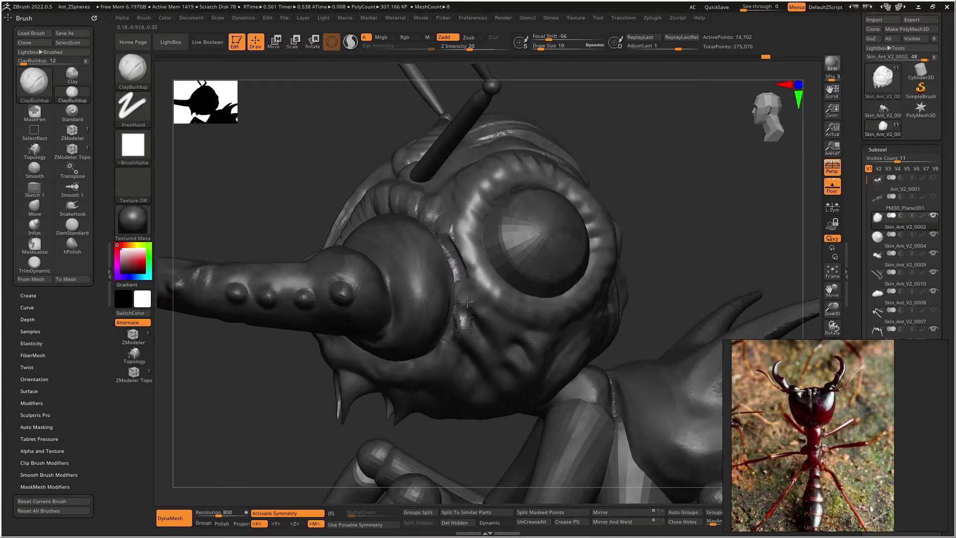
{"action": "left_click_drag", "start_coordinate": [489, 315], "coordinate": [459, 270]}
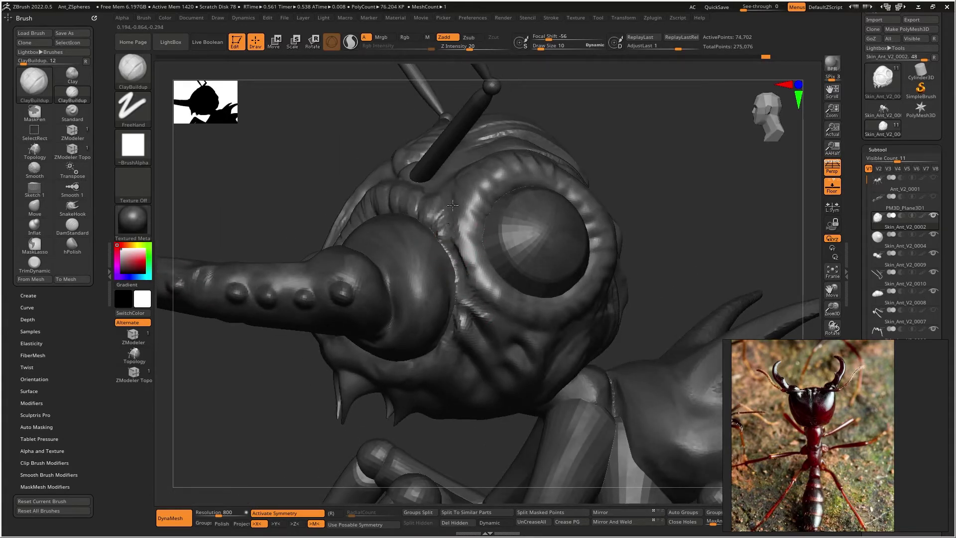
Step: Add short ridges to the cheek folds below the front of the eye with ClayBuildup
{"action": "right_click_drag", "start_coordinate": [486, 297], "coordinate": [458, 270]}
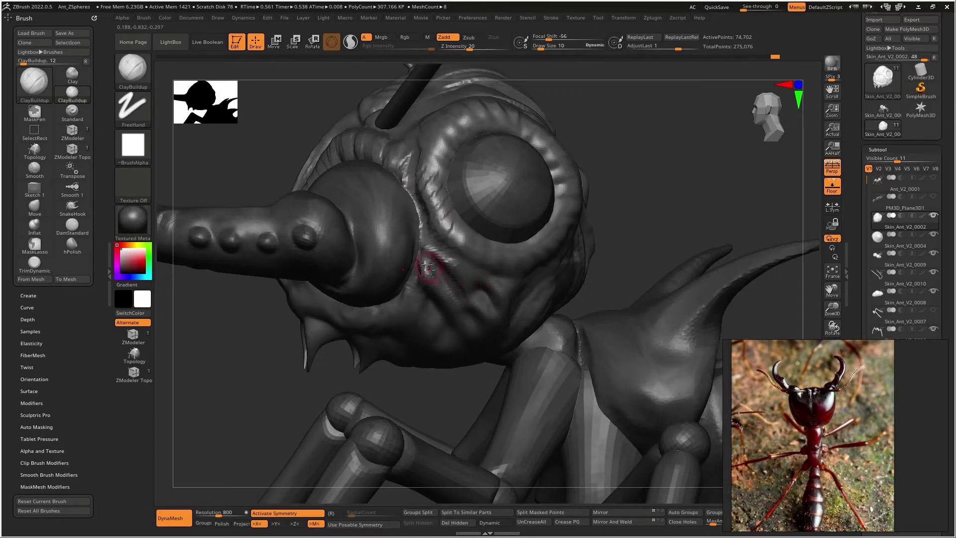
{"action": "left_click_drag", "start_coordinate": [456, 298], "coordinate": [433, 255]}
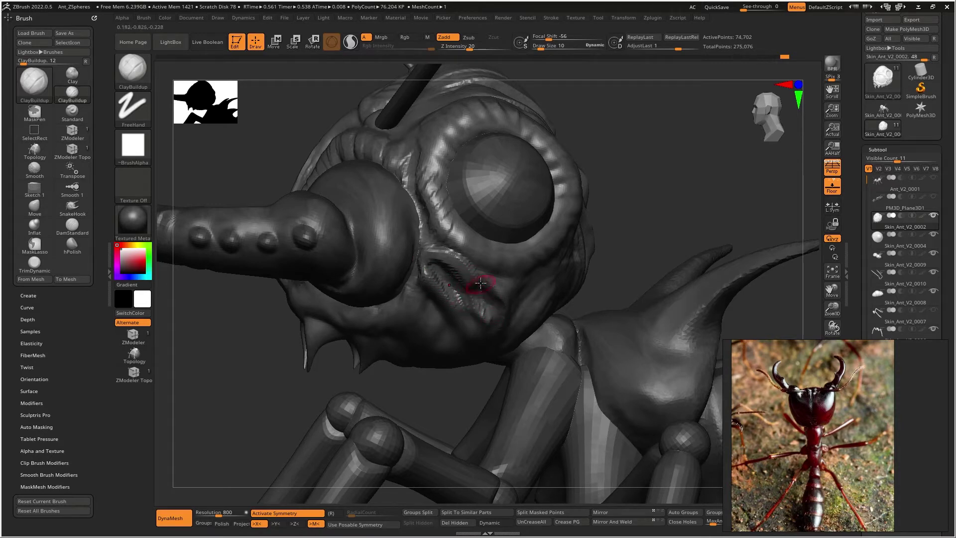
{"action": "right_click_drag", "start_coordinate": [502, 325], "coordinate": [473, 282]}
Step: Build up the ridge beneath the mandible base, above the mouth spikes, with ClayBuildup at draw sizes 18 to 22
{"action": "mouse_move", "coordinate": [498, 285]}
{"action": "left_mouse_down"}
{"action": "mouse_move", "coordinate": [550, 321]}
{"action": "mouse_move", "coordinate": [574, 286]}
{"action": "mouse_move", "coordinate": [626, 302]}
{"action": "mouse_move", "coordinate": [605, 272]}
{"action": "mouse_move", "coordinate": [611, 283]}
{"action": "mouse_move", "coordinate": [612, 254]}
{"action": "mouse_move", "coordinate": [617, 324]}
{"action": "mouse_move", "coordinate": [627, 234]}
{"action": "mouse_move", "coordinate": [658, 297]}
{"action": "left_mouse_up"}
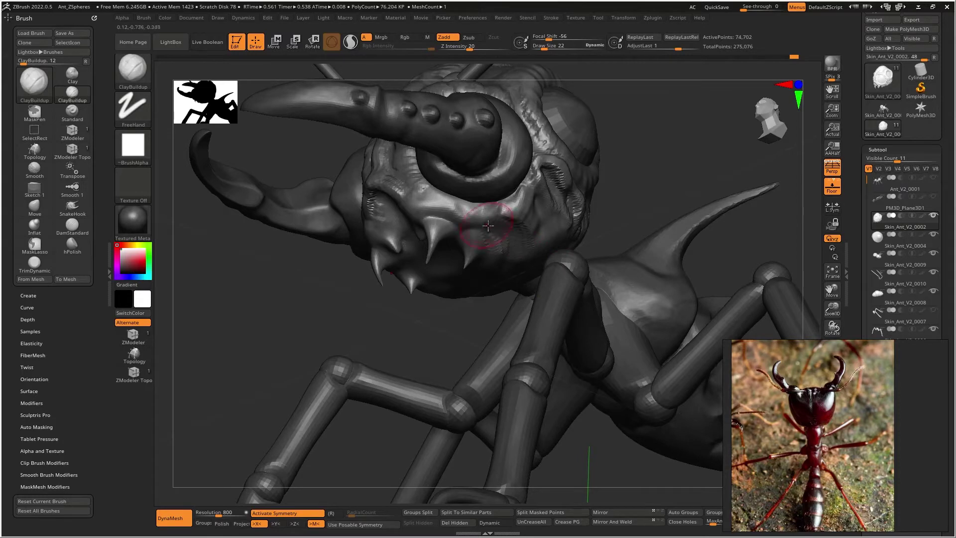
{"action": "mouse_move", "coordinate": [517, 205]}
{"action": "left_mouse_down"}
{"action": "mouse_move", "coordinate": [508, 216]}
{"action": "mouse_move", "coordinate": [429, 198]}
{"action": "left_mouse_up"}
{"action": "mouse_move", "coordinate": [439, 202]}
{"action": "right_mouse_down"}
{"action": "mouse_move", "coordinate": [394, 197]}
{"action": "mouse_move", "coordinate": [431, 202]}
{"action": "right_mouse_up"}
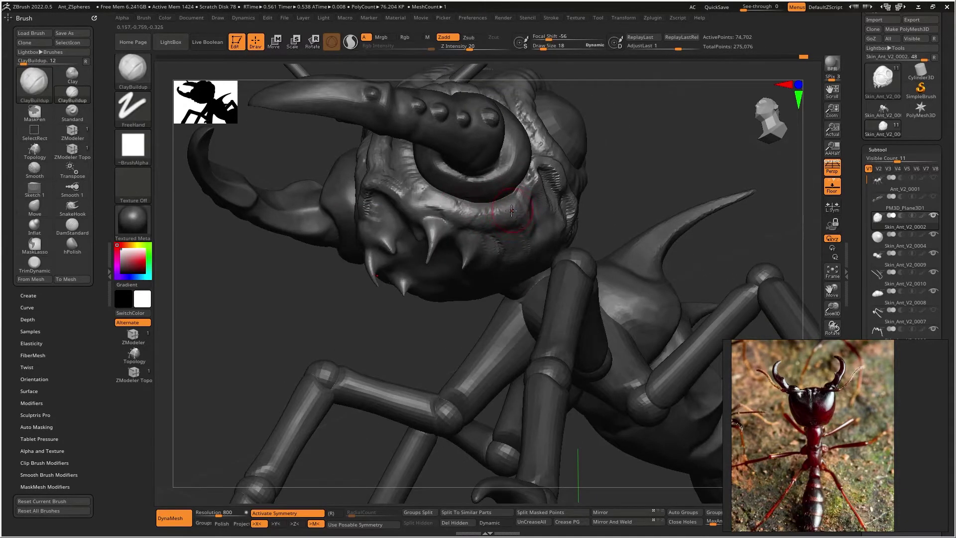
{"action": "mouse_move", "coordinate": [525, 196]}
{"action": "left_mouse_down", "text": "ctrl"}
{"action": "mouse_move", "coordinate": [507, 217]}
{"action": "mouse_move", "coordinate": [456, 217]}
{"action": "left_mouse_up", "text": "ctrl"}
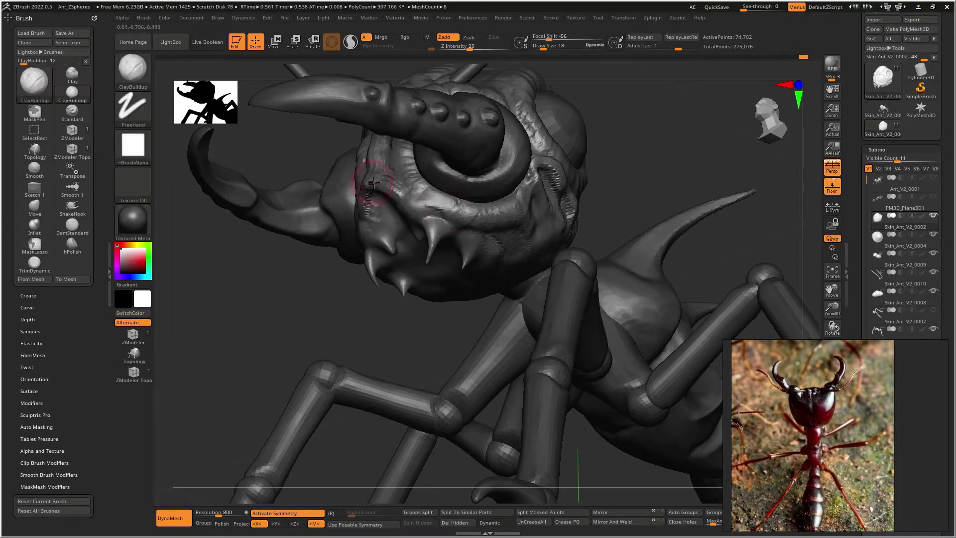
Step: Mask the ridge beneath the mandible base with MaskPen at draw size 10 and invert the mask
{"action": "key", "text": "b"}
{"action": "key", "text": "m"}
{"action": "key", "text": "Escape"}
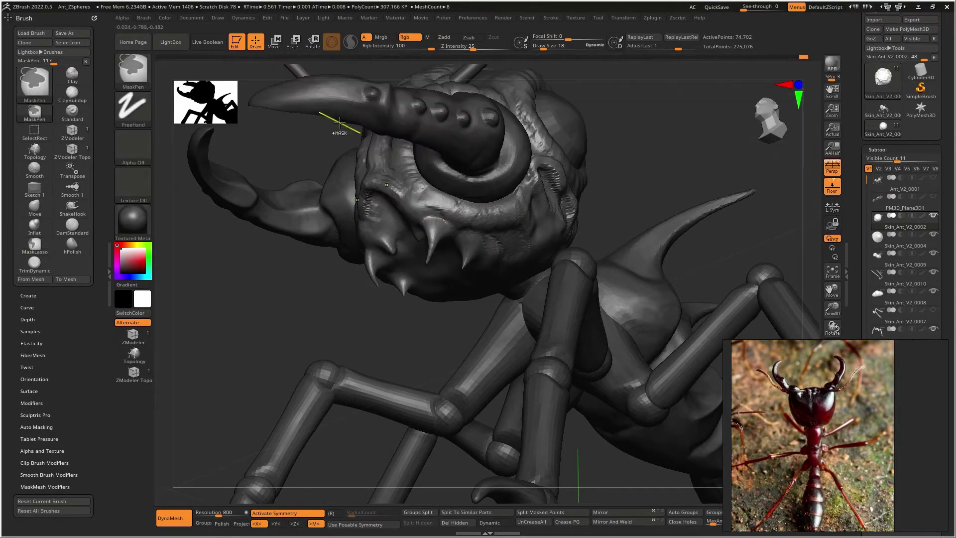
{"action": "key", "text": "]"}
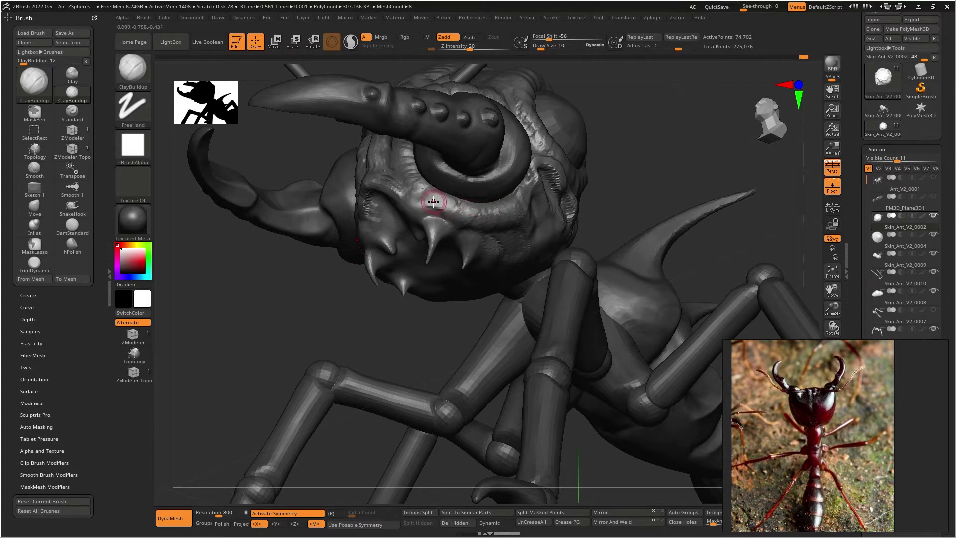
{"action": "key", "text": "ctrl"}
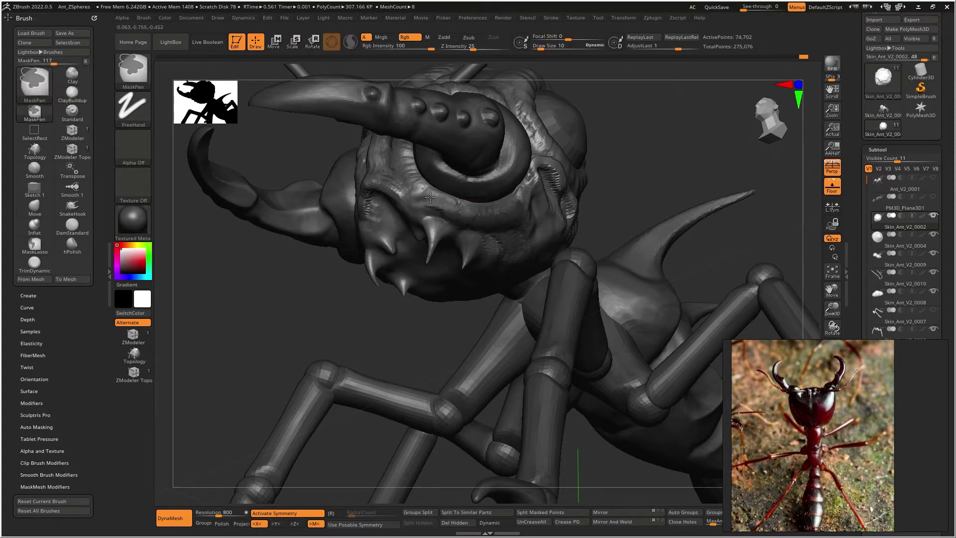
{"action": "left_click_drag", "start_coordinate": [436, 201], "coordinate": [492, 214], "text": "ctrl"}
{"action": "left_click", "coordinate": [637, 175], "text": "ctrl"}
Step: Pull the unmasked ridge beneath the mandible into a pointed spike with the Move brush and clear the mask
{"action": "key", "text": "b"}
{"action": "key", "text": "m"}
{"action": "key", "text": "v"}
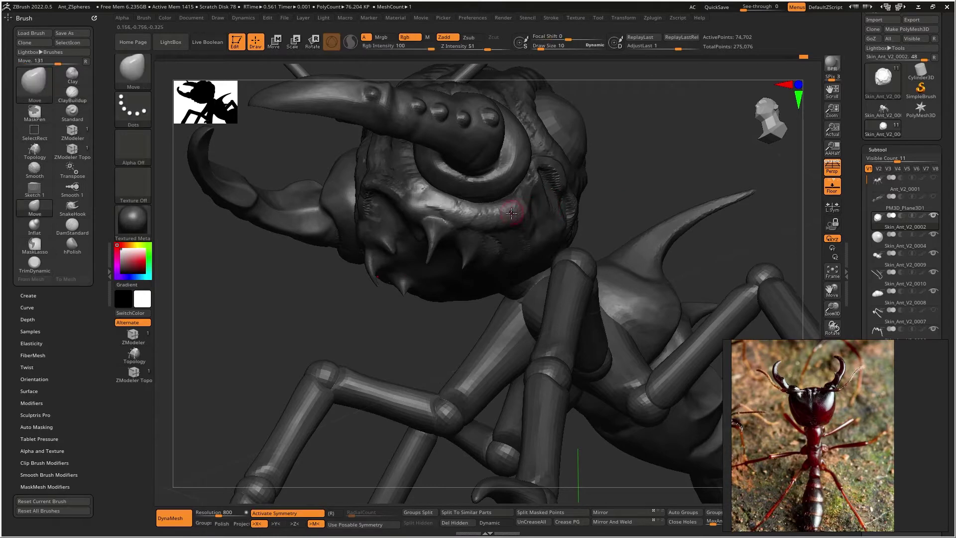
{"action": "mouse_move", "coordinate": [500, 219]}
{"action": "right_mouse_down"}
{"action": "mouse_move", "coordinate": [487, 244]}
{"action": "mouse_move", "coordinate": [498, 226]}
{"action": "right_mouse_up"}
{"action": "key", "text": "]"}
{"action": "left_click_drag", "start_coordinate": [512, 212], "coordinate": [446, 213]}
{"action": "mouse_move", "coordinate": [434, 210]}
{"action": "right_mouse_down"}
{"action": "mouse_move", "coordinate": [547, 228]}
{"action": "mouse_move", "coordinate": [467, 246]}
{"action": "mouse_move", "coordinate": [471, 255]}
{"action": "mouse_move", "coordinate": [486, 246]}
{"action": "mouse_move", "coordinate": [466, 242]}
{"action": "right_mouse_up"}
{"action": "key", "text": "space"}
{"action": "mouse_move", "coordinate": [466, 242]}
{"action": "left_mouse_down"}
{"action": "mouse_move", "coordinate": [494, 243]}
{"action": "mouse_move", "coordinate": [477, 253]}
{"action": "mouse_move", "coordinate": [449, 240]}
{"action": "left_mouse_up"}
{"action": "key", "text": "space"}
{"action": "key", "text": "shift"}
{"action": "mouse_move", "coordinate": [449, 241]}
{"action": "right_mouse_down"}
{"action": "mouse_move", "coordinate": [379, 238]}
{"action": "mouse_move", "coordinate": [449, 231]}
{"action": "right_mouse_up"}
{"action": "key", "text": "ctrl"}
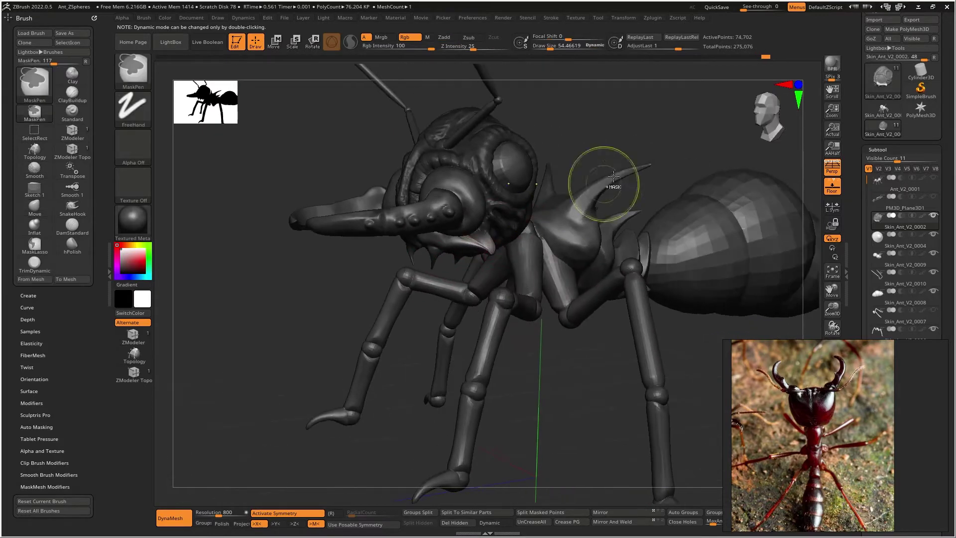
{"action": "left_click_drag", "start_coordinate": [614, 177], "coordinate": [588, 144], "text": "ctrl"}
Step: Isolate two areas on the back of the head with a mask and pull them into curved horns with Move
{"action": "mouse_move", "coordinate": [566, 107]}
{"action": "right_mouse_down"}
{"action": "mouse_move", "coordinate": [508, 130]}
{"action": "mouse_move", "coordinate": [419, 234]}
{"action": "right_mouse_up"}
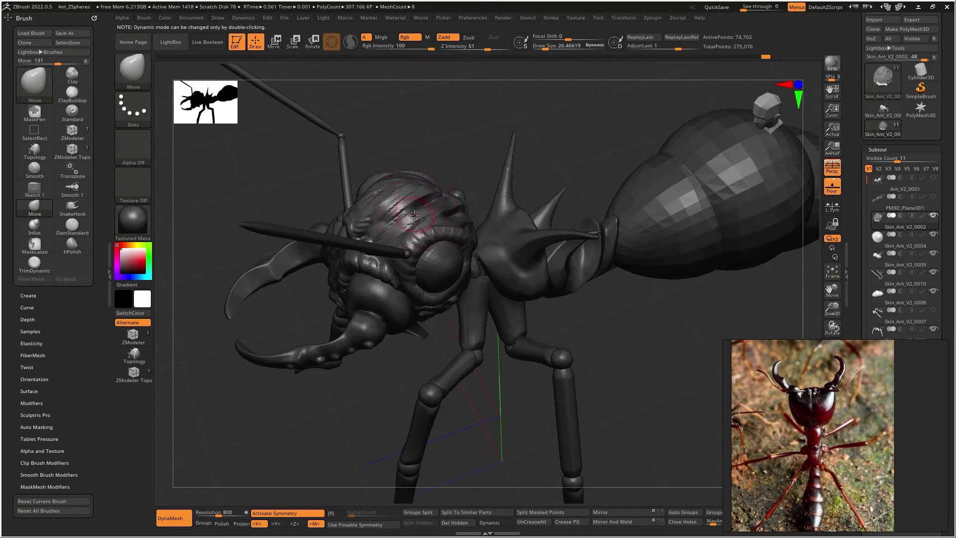
{"action": "right_click_drag", "start_coordinate": [459, 152], "coordinate": [425, 192]}
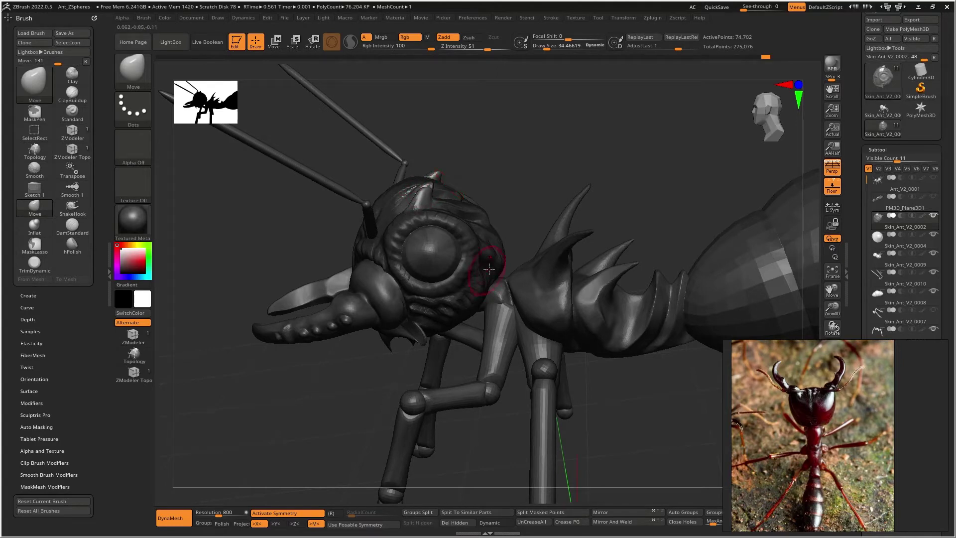
{"action": "mouse_move", "coordinate": [401, 192]}
{"action": "right_mouse_down"}
{"action": "mouse_move", "coordinate": [404, 177]}
{"action": "mouse_move", "coordinate": [394, 199]}
{"action": "right_mouse_up"}
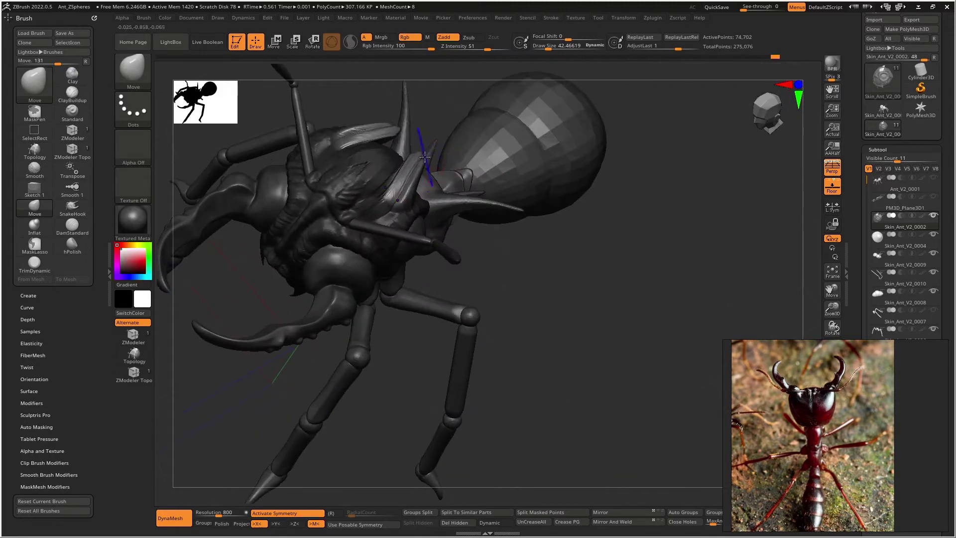
{"action": "key", "text": "shift"}
{"action": "mouse_move", "coordinate": [413, 162]}
{"action": "right_mouse_down"}
{"action": "mouse_move", "coordinate": [424, 199]}
{"action": "mouse_move", "coordinate": [443, 180]}
{"action": "mouse_move", "coordinate": [448, 145]}
{"action": "mouse_move", "coordinate": [423, 165]}
{"action": "mouse_move", "coordinate": [434, 209]}
{"action": "mouse_move", "coordinate": [425, 234]}
{"action": "mouse_move", "coordinate": [434, 228]}
{"action": "right_mouse_up"}
Step: Flatten the surfaces of the new head horns with hPolish at draw size about 26 and remesh the head with DynaMesh
{"action": "key", "text": "b"}
{"action": "key", "text": "h"}
{"action": "key", "text": "p"}
{"action": "key", "text": "bracketleft"}
{"action": "right_click_drag", "start_coordinate": [474, 286], "coordinate": [474, 319], "text": "ctrl"}
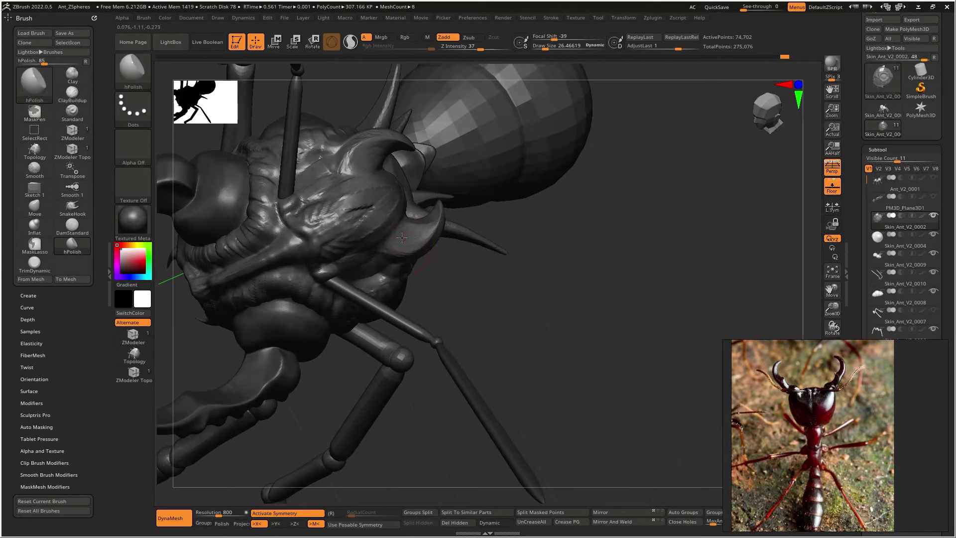
{"action": "right_click_drag", "start_coordinate": [410, 236], "coordinate": [414, 218]}
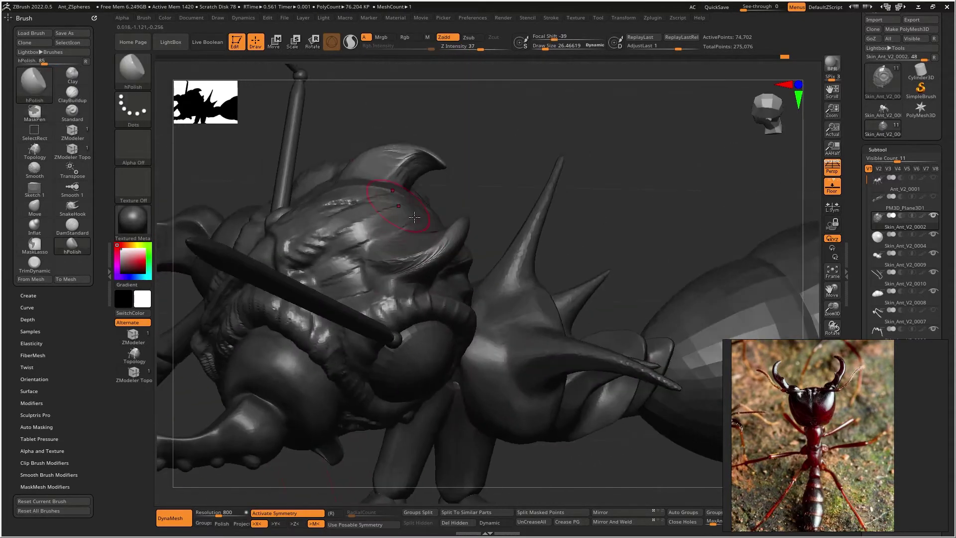
{"action": "mouse_move", "coordinate": [409, 263]}
{"action": "left_mouse_down"}
{"action": "mouse_move", "coordinate": [443, 242]}
{"action": "mouse_move", "coordinate": [393, 264]}
{"action": "left_mouse_up"}
{"action": "left_click_drag", "start_coordinate": [496, 125], "coordinate": [459, 157], "text": "ctrl"}
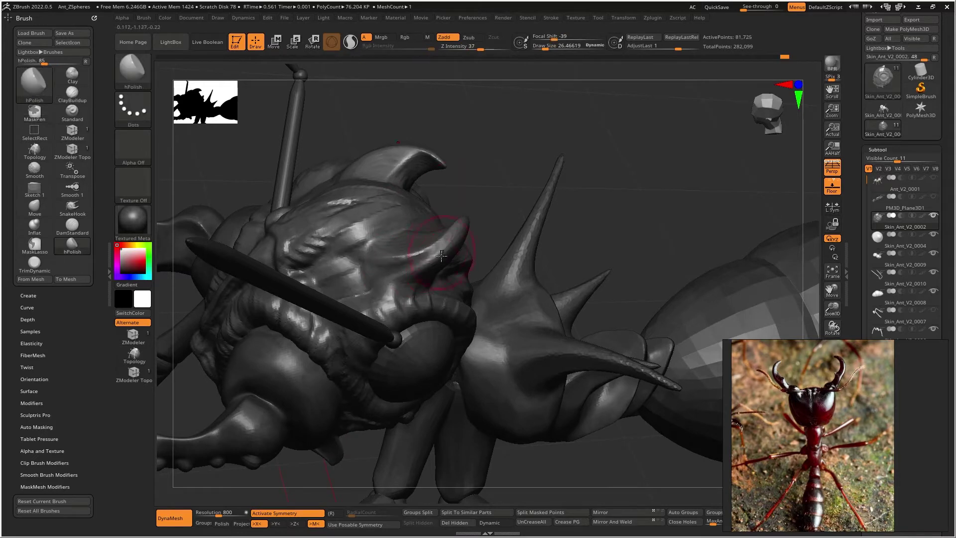
Step: Polish the sides and bases of the remeshed head horns with hPolish
{"action": "left_click_drag", "start_coordinate": [408, 258], "coordinate": [458, 227]}
{"action": "right_click_drag", "start_coordinate": [459, 228], "coordinate": [469, 240]}
{"action": "left_click_drag", "start_coordinate": [423, 274], "coordinate": [451, 251]}
{"action": "right_click_drag", "start_coordinate": [467, 230], "coordinate": [423, 146]}
{"action": "right_click_drag", "start_coordinate": [508, 140], "coordinate": [493, 142]}
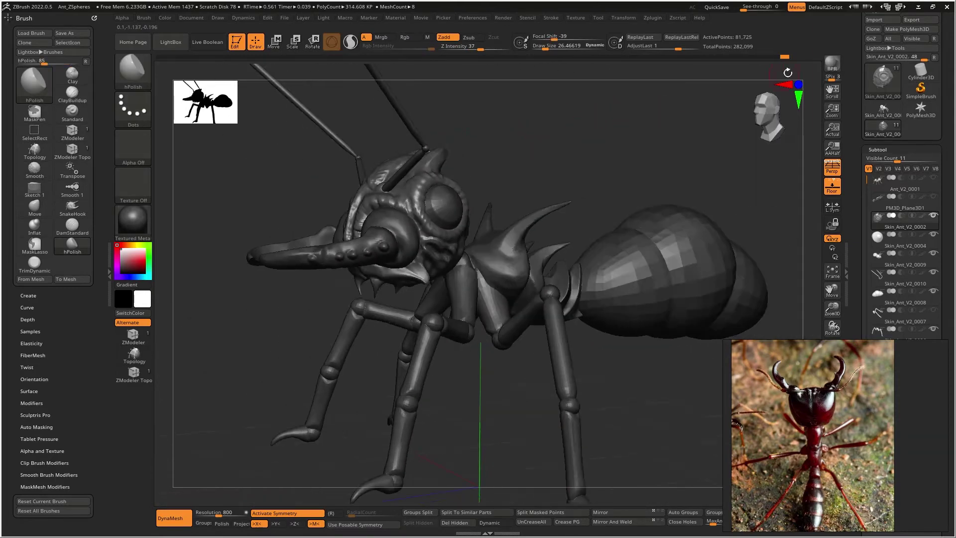
Step: Quick-save the project and make the mandibles the active subtool
{"action": "left_click", "coordinate": [716, 8]}
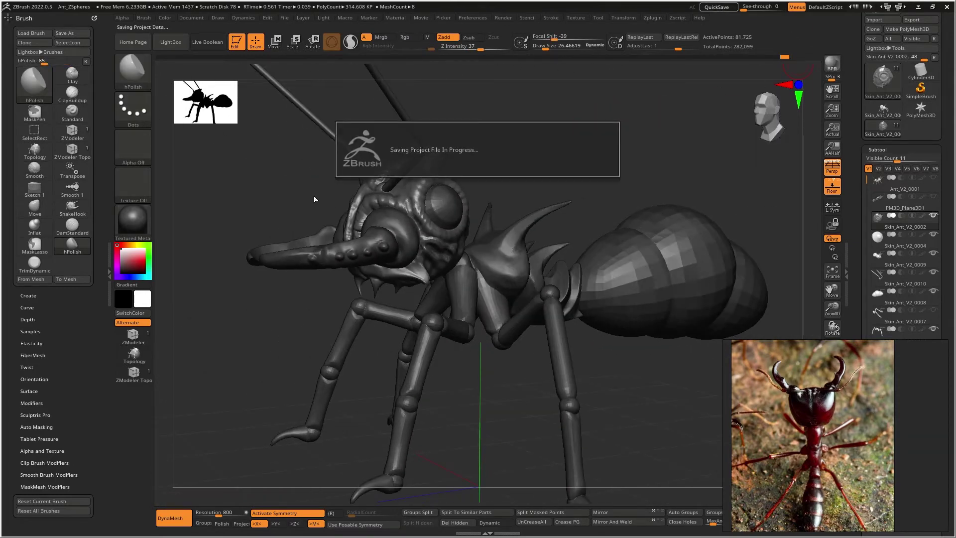
{"action": "right_click_drag", "start_coordinate": [286, 166], "coordinate": [308, 207]}
{"action": "left_click", "coordinate": [381, 239], "text": "alt"}
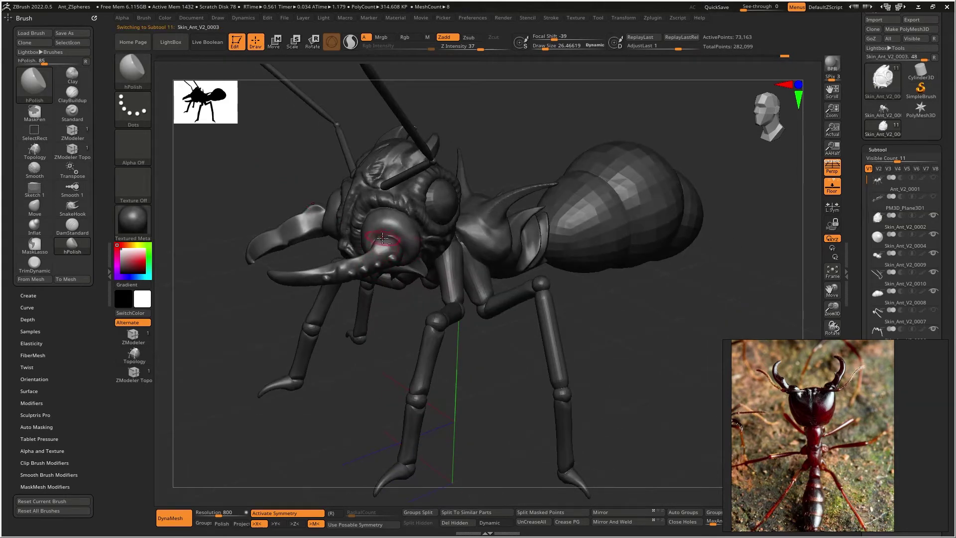
{"action": "right_click_drag", "start_coordinate": [391, 243], "coordinate": [429, 309], "text": "ctrl"}
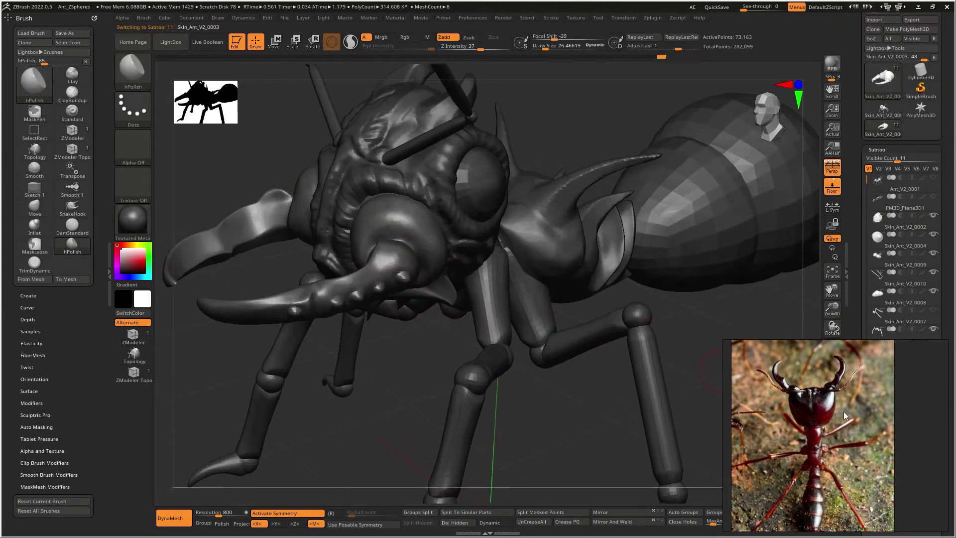
Step: Examine the ant reference photos for the shape and surface detail of the heads and mandibles
{"action": "scroll", "coordinate": [816, 413], "scroll_direction": "down", "scroll_amount": 5}
{"action": "middle_click_drag", "start_coordinate": [817, 412], "coordinate": [767, 417]}
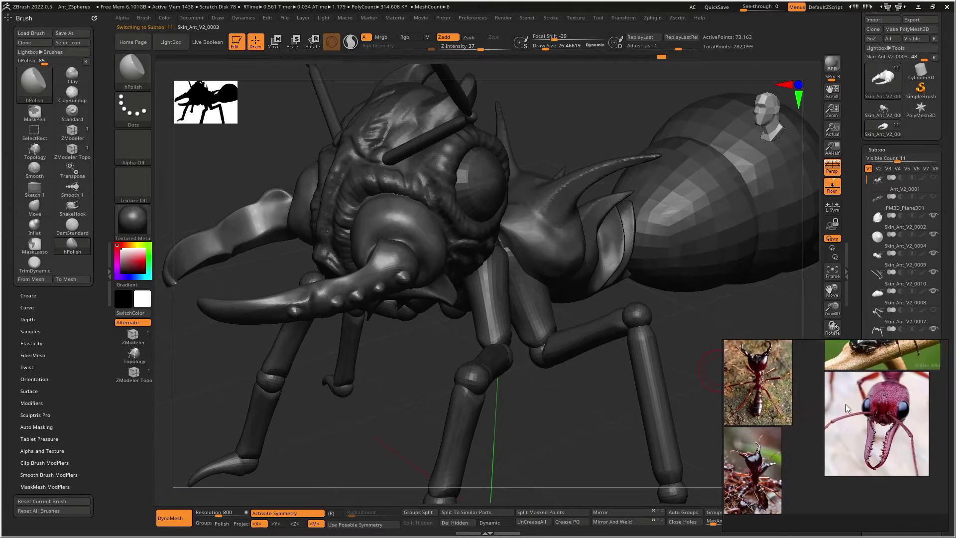
{"action": "middle_click_drag", "start_coordinate": [881, 408], "coordinate": [801, 428]}
{"action": "scroll", "coordinate": [822, 398], "scroll_direction": "up", "scroll_amount": 5}
{"action": "scroll", "coordinate": [801, 449], "scroll_direction": "up", "scroll_amount": 3}
{"action": "scroll", "coordinate": [789, 416], "scroll_direction": "down", "scroll_amount": 3}
{"action": "scroll", "coordinate": [818, 394], "scroll_direction": "down", "scroll_amount": 1}
{"action": "middle_click_drag", "start_coordinate": [801, 379], "coordinate": [856, 377]}
{"action": "scroll", "coordinate": [808, 397], "scroll_direction": "up", "scroll_amount": 3}
{"action": "scroll", "coordinate": [808, 397], "scroll_direction": "up", "scroll_amount": 2}
{"action": "scroll", "coordinate": [822, 381], "scroll_direction": "up", "scroll_amount": 2}
{"action": "scroll", "coordinate": [821, 381], "scroll_direction": "up", "scroll_amount": 2}
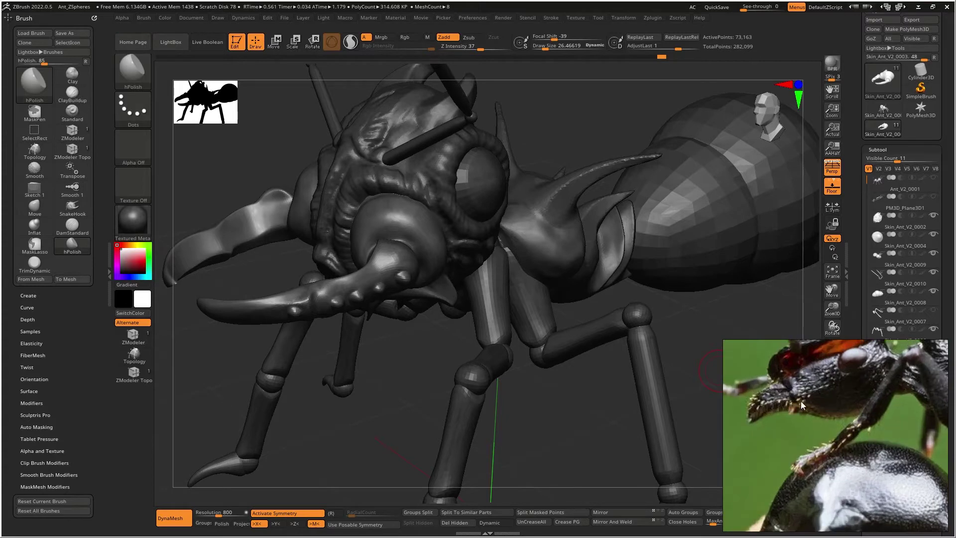
Step: Make the eyes the active subtool, remesh them with DynaMesh at resolution 800 and smooth away their facets
{"action": "left_click_drag", "start_coordinate": [592, 136], "coordinate": [538, 119]}
{"action": "left_click", "coordinate": [488, 175], "text": "alt"}
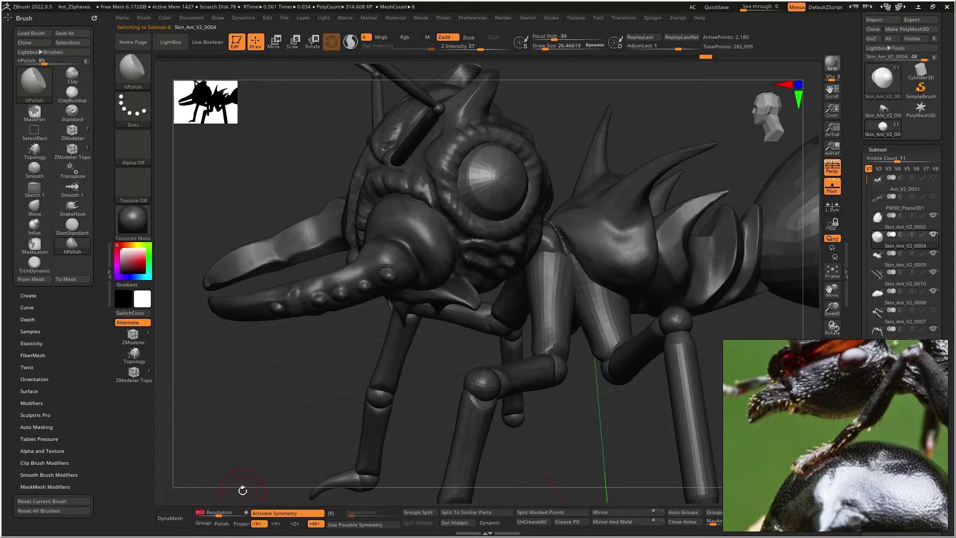
{"action": "left_click", "coordinate": [172, 521]}
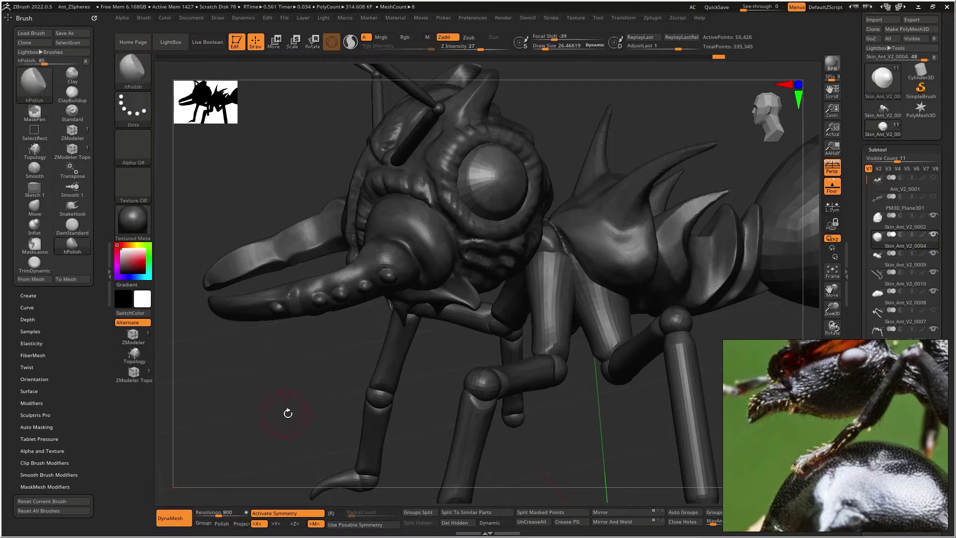
{"action": "key", "text": "shift"}
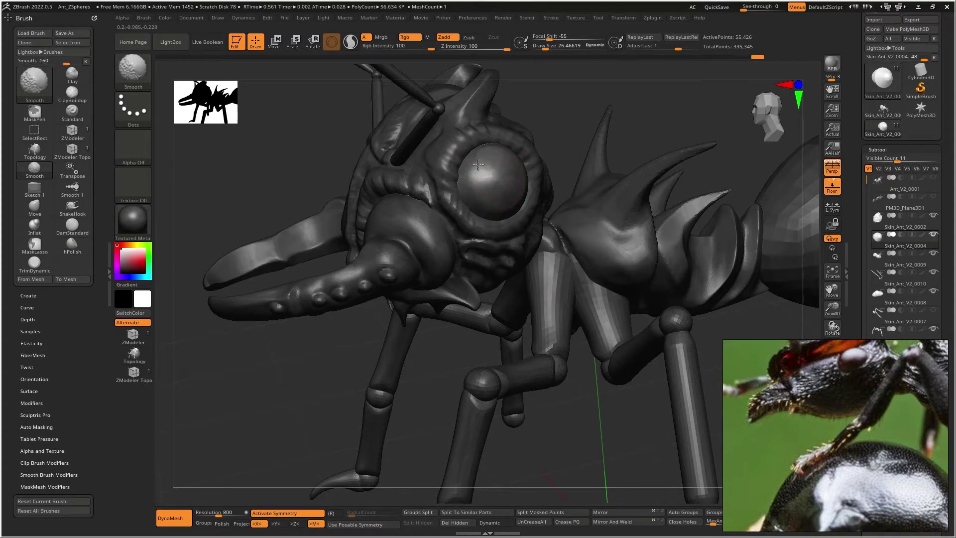
{"action": "key", "text": "shift"}
{"action": "key", "text": "shift"}
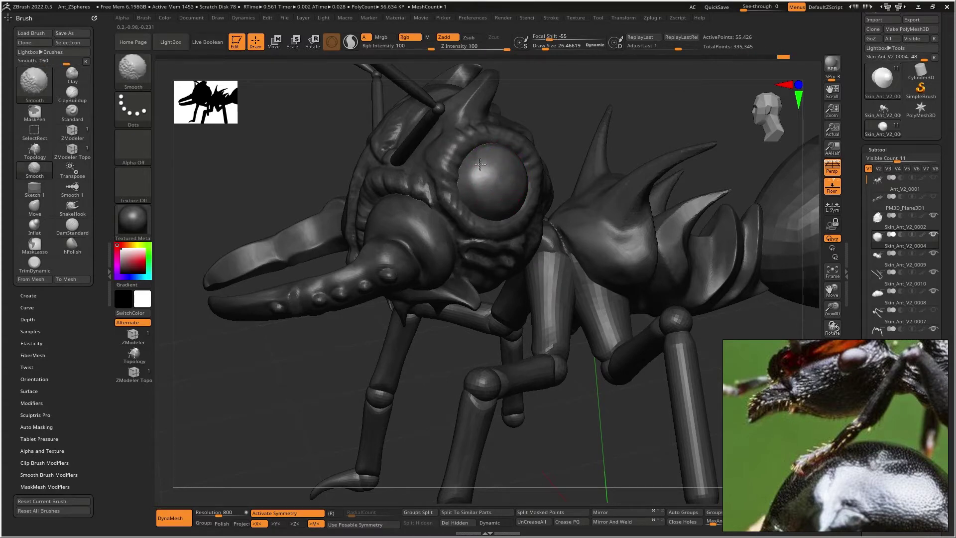
Step: Make the rocky ground and the remaining legs visible and render the whole ant with BPR
{"action": "mouse_move", "coordinate": [489, 172]}
{"action": "right_mouse_down"}
{"action": "mouse_move", "coordinate": [468, 177]}
{"action": "mouse_move", "coordinate": [524, 170]}
{"action": "mouse_move", "coordinate": [519, 159]}
{"action": "mouse_move", "coordinate": [489, 219]}
{"action": "mouse_move", "coordinate": [480, 214]}
{"action": "mouse_move", "coordinate": [562, 209]}
{"action": "mouse_move", "coordinate": [489, 224]}
{"action": "mouse_move", "coordinate": [483, 171]}
{"action": "mouse_move", "coordinate": [543, 178]}
{"action": "mouse_move", "coordinate": [548, 217]}
{"action": "right_mouse_up"}
{"action": "left_click", "coordinate": [548, 218], "text": "alt"}
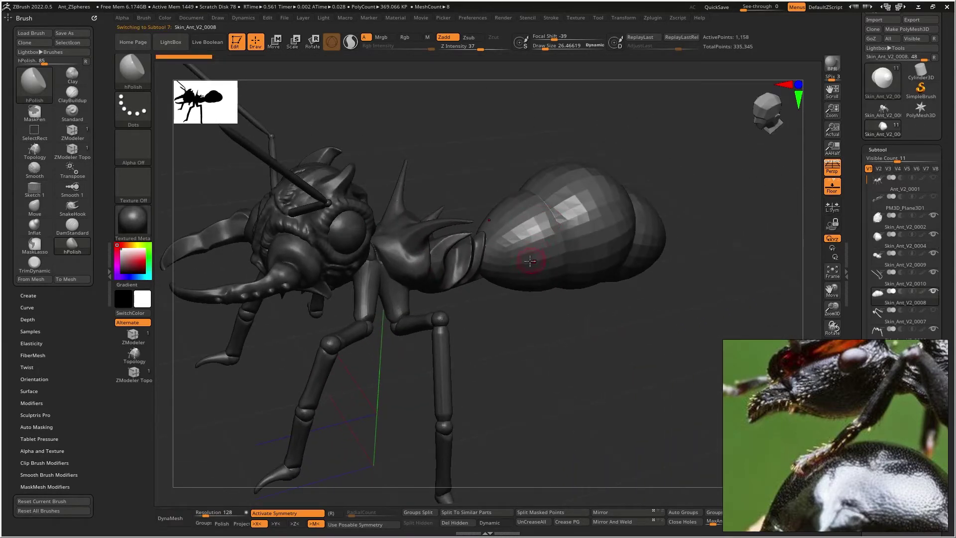
{"action": "left_click", "coordinate": [934, 198]}
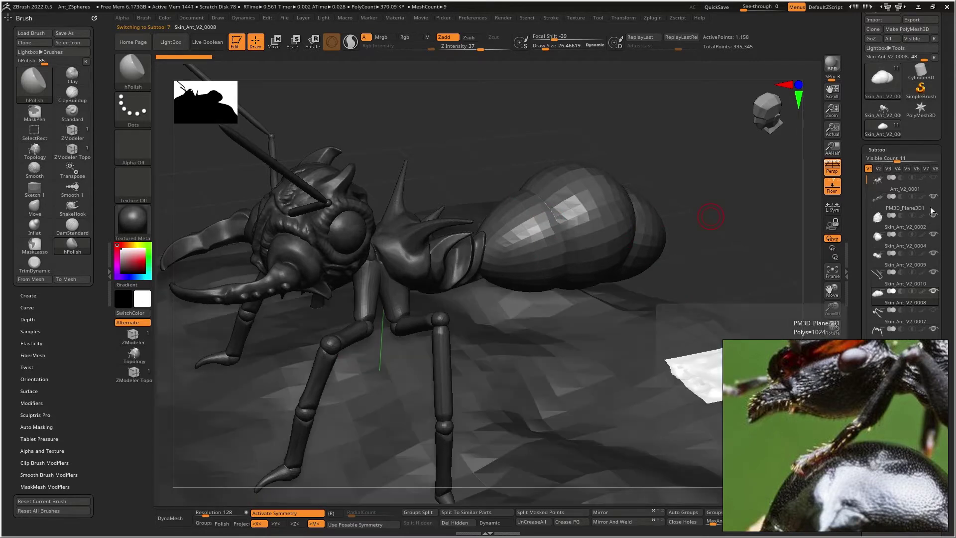
{"action": "left_click", "coordinate": [934, 309]}
{"action": "right_click_drag", "start_coordinate": [743, 214], "coordinate": [603, 158]}
{"action": "left_click", "coordinate": [832, 70]}
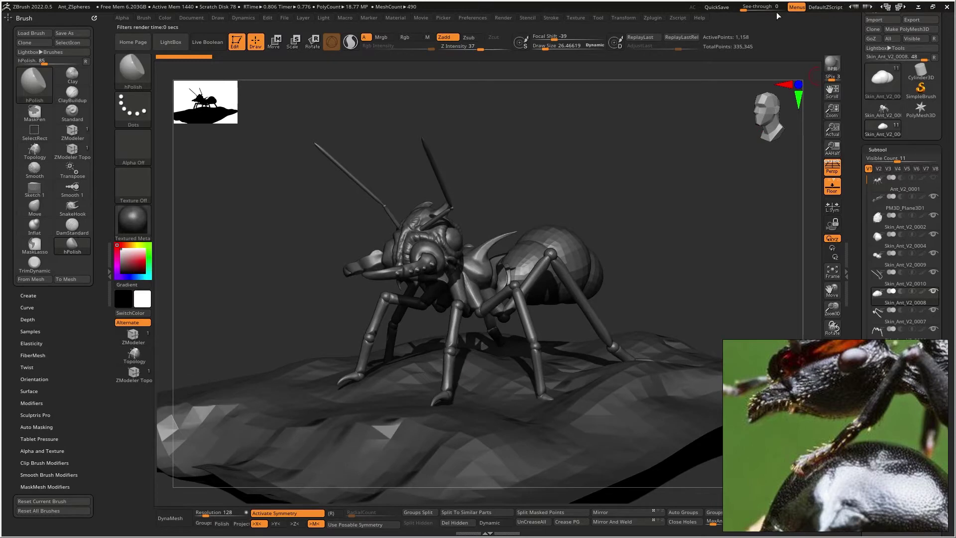
Step: Try the BasicMaterial, BumpViewerMaterial and BasicMaterialB materials on the model
{"action": "left_click", "coordinate": [149, 227]}
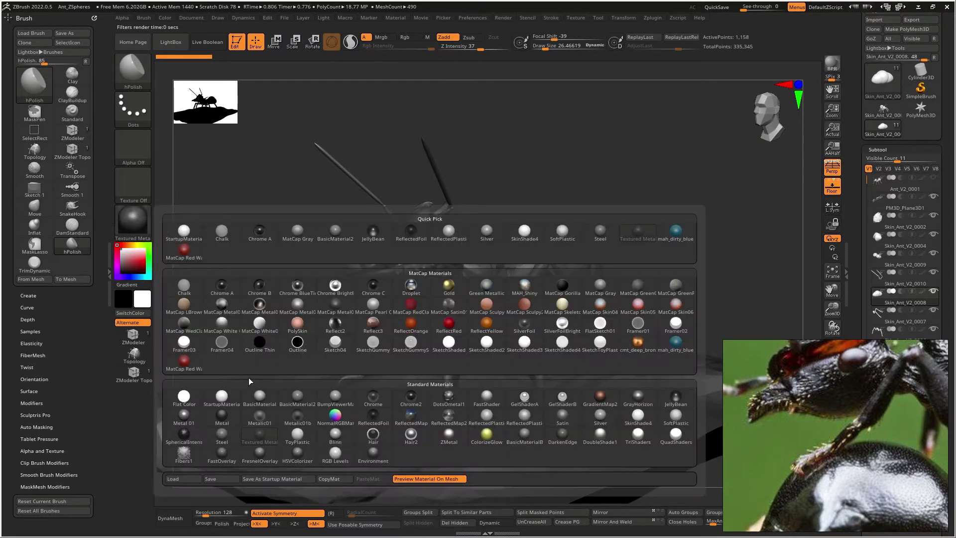
{"action": "left_click", "coordinate": [262, 398]}
{"action": "left_click", "coordinate": [132, 222]}
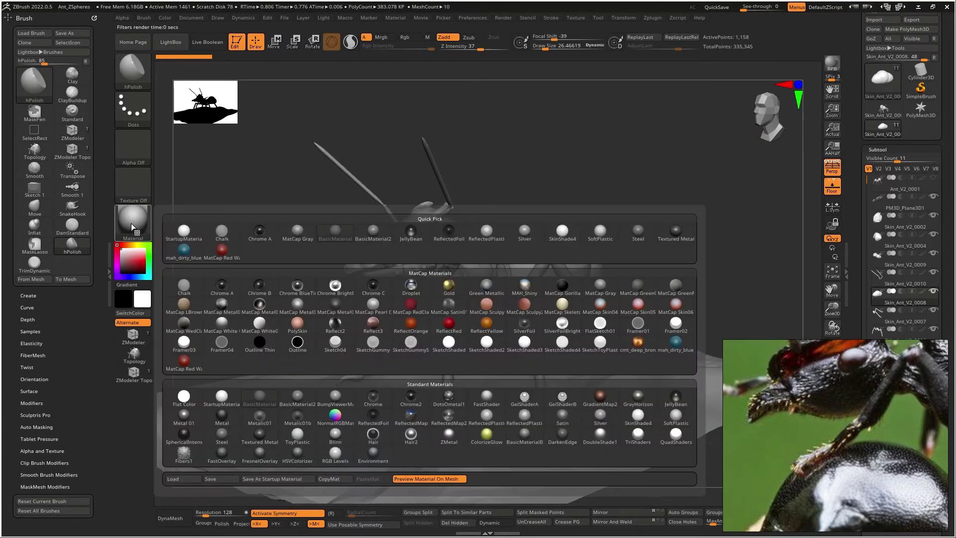
{"action": "left_click", "coordinate": [346, 396]}
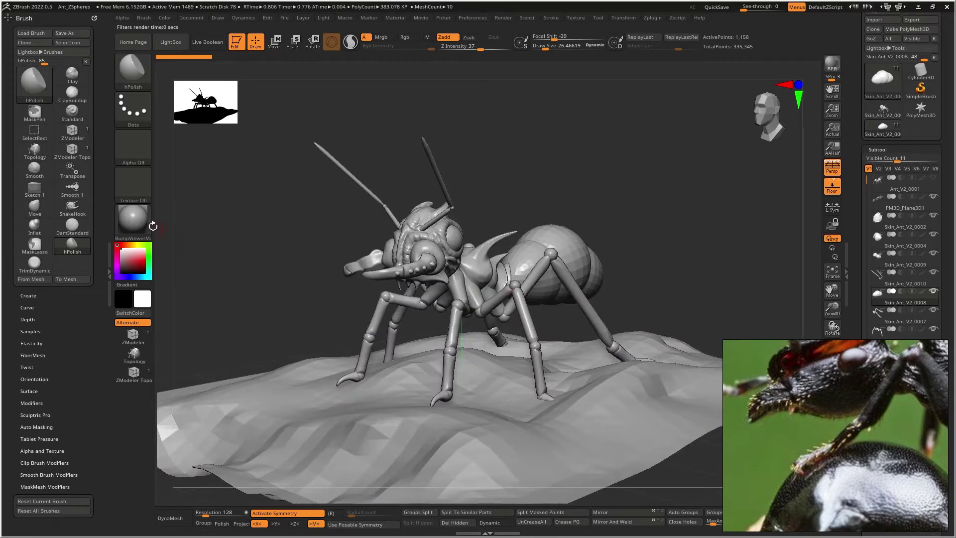
{"action": "left_click", "coordinate": [152, 226]}
{"action": "left_click", "coordinate": [521, 440]}
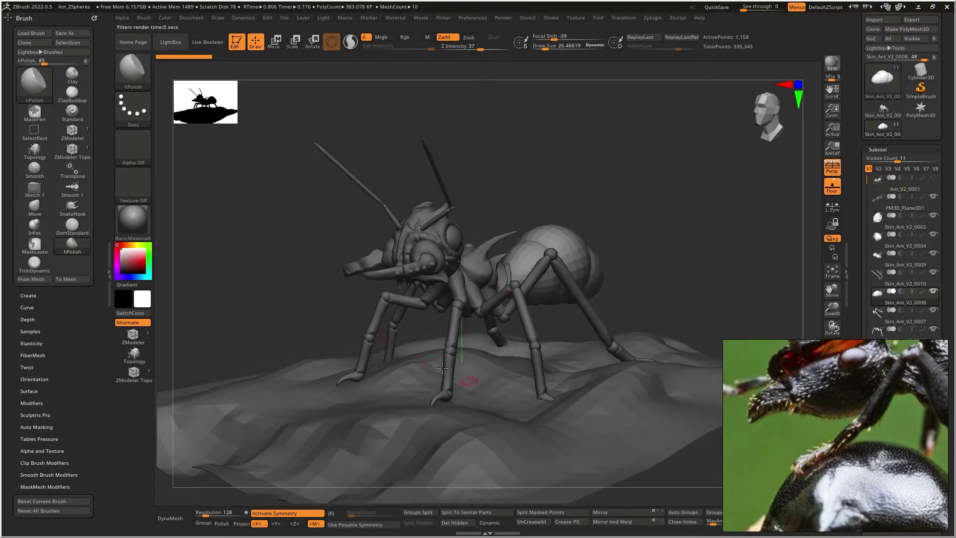
Step: Try the DarkerEdge, DoubleShade1, Silver and TriShaders materials on the model
{"action": "left_click", "coordinate": [151, 223]}
{"action": "left_click", "coordinate": [563, 437]}
{"action": "left_click", "coordinate": [151, 228]}
{"action": "left_click", "coordinate": [602, 435]}
{"action": "left_click", "coordinate": [149, 230]}
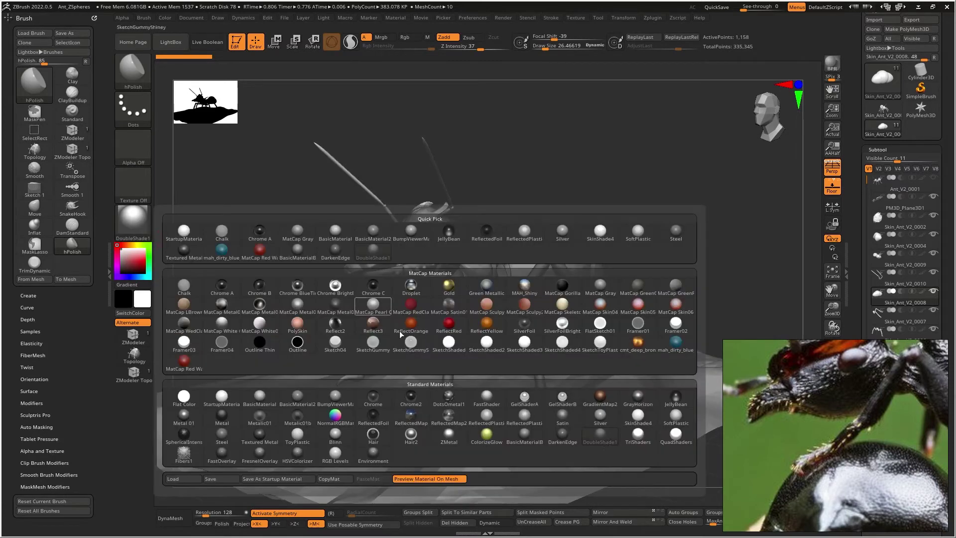
{"action": "left_click", "coordinate": [600, 417]}
{"action": "left_click", "coordinate": [127, 230]}
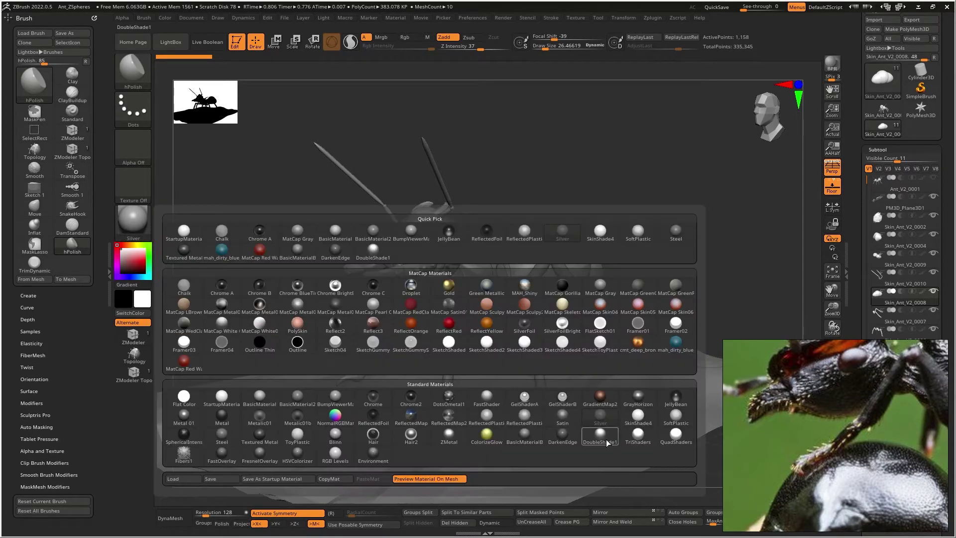
{"action": "left_click", "coordinate": [638, 434]}
Step: Try the Chrome C, Chrome BlueTint and a MatCap Metal material on the model
{"action": "left_click", "coordinate": [151, 225]}
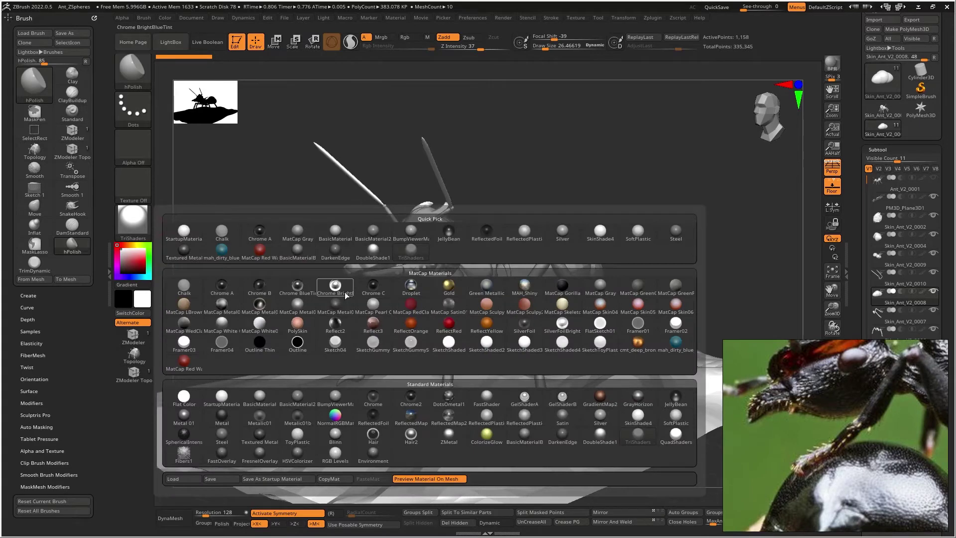
{"action": "left_click", "coordinate": [374, 286]}
{"action": "left_click", "coordinate": [130, 220]}
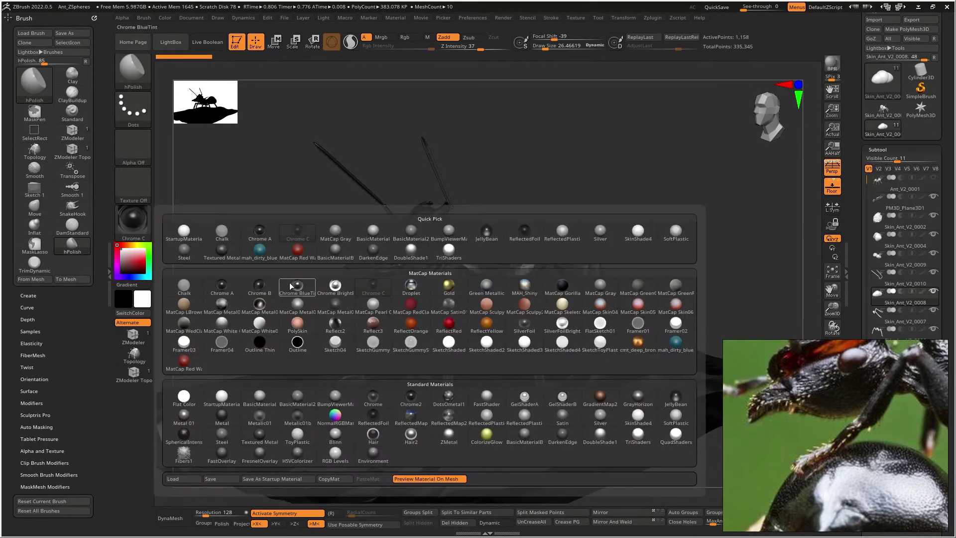
{"action": "left_click", "coordinate": [306, 285]}
{"action": "left_click", "coordinate": [145, 225]}
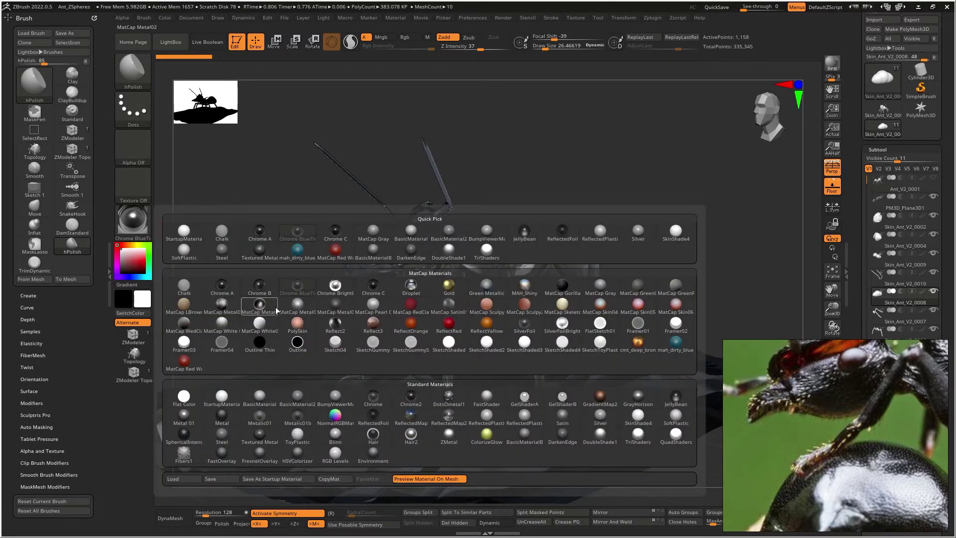
{"action": "left_click", "coordinate": [260, 305]}
{"action": "left_click_drag", "start_coordinate": [240, 230], "coordinate": [216, 250]}
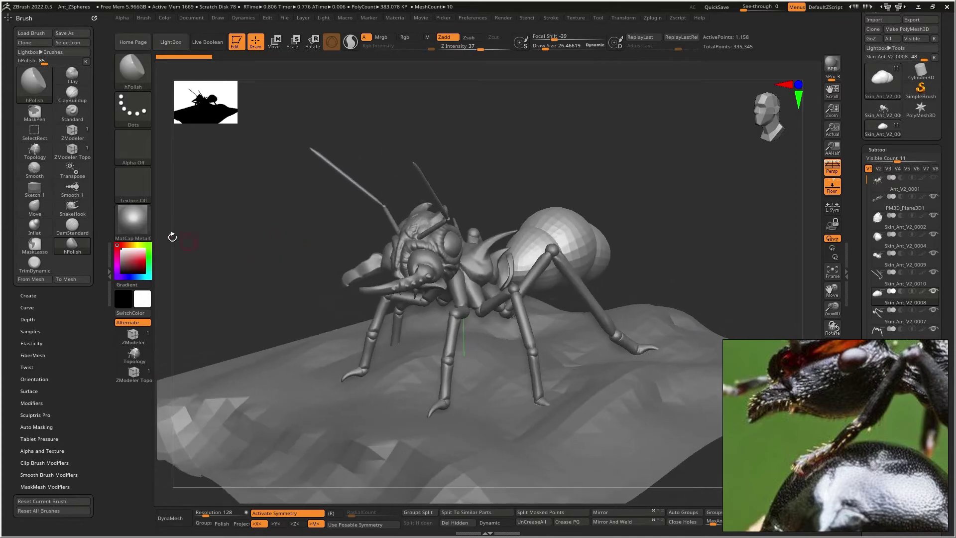
Step: Try the Steel and HSVColorizer materials on the model
{"action": "left_click", "coordinate": [148, 236]}
{"action": "left_click", "coordinate": [232, 437]}
{"action": "left_click_drag", "start_coordinate": [246, 265], "coordinate": [204, 246]}
{"action": "left_click", "coordinate": [142, 224]}
{"action": "left_click", "coordinate": [294, 442]}
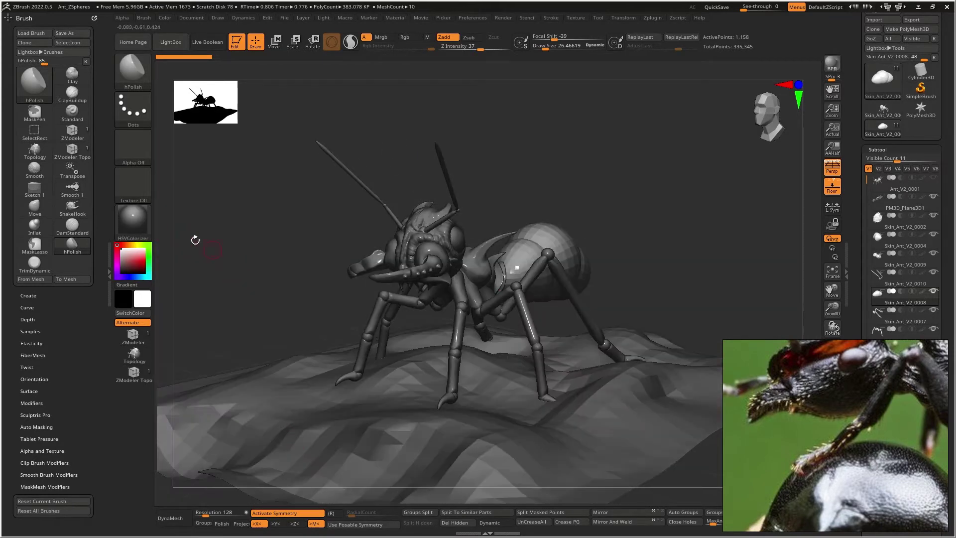
Step: Apply the ReflectedPlastic material to the model
{"action": "left_click", "coordinate": [148, 233]}
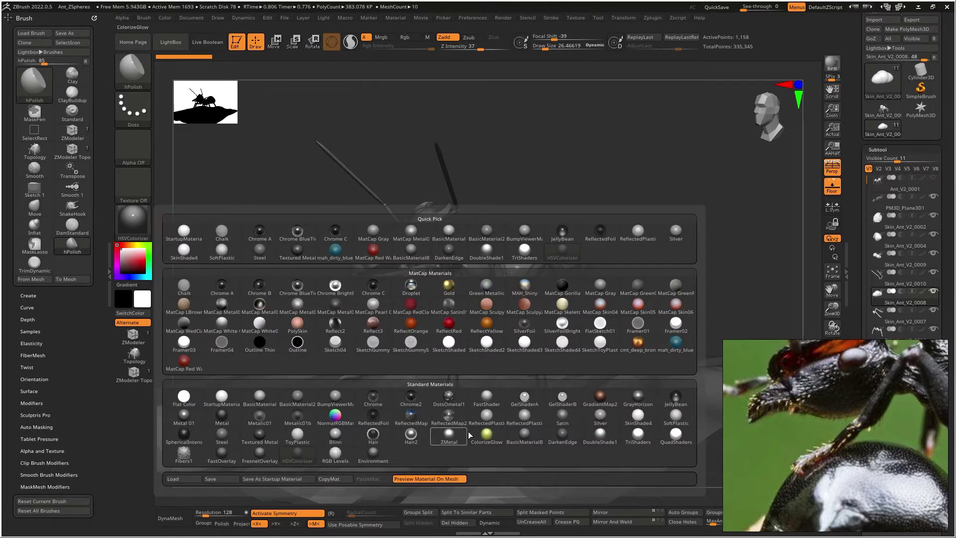
{"action": "left_click", "coordinate": [501, 425]}
{"action": "left_click_drag", "start_coordinate": [449, 384], "coordinate": [332, 275]}
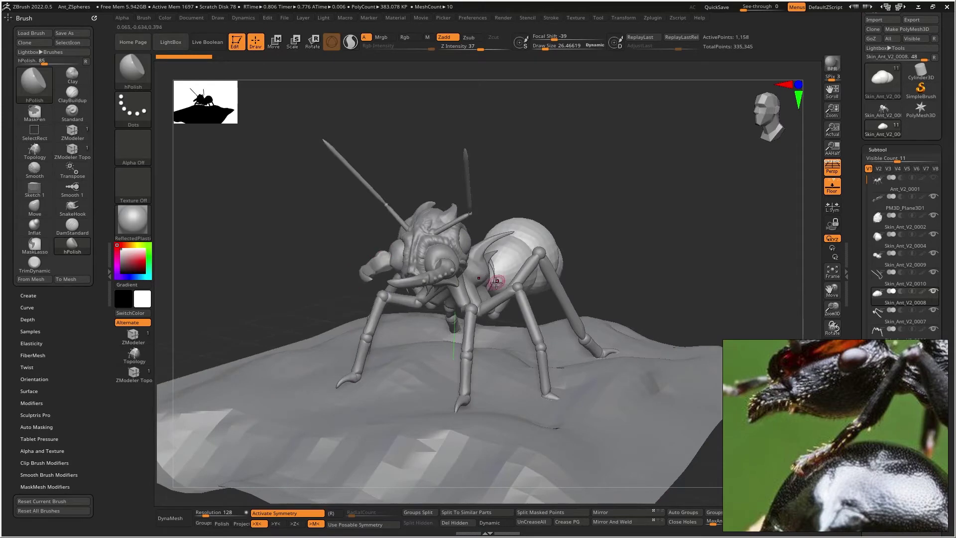
Step: Make the mandibles the active subtool and reshape their bases with the Move brush at draw size about 58
{"action": "mouse_move", "coordinate": [473, 265]}
{"action": "right_mouse_down", "text": "ctrl"}
{"action": "mouse_move", "coordinate": [461, 332]}
{"action": "mouse_move", "coordinate": [416, 258]}
{"action": "right_mouse_up", "text": "ctrl"}
{"action": "left_click", "coordinate": [418, 262], "text": "alt"}
{"action": "left_click_drag", "start_coordinate": [444, 267], "coordinate": [395, 300]}
{"action": "key", "text": "bracketleft"}
{"action": "mouse_move", "coordinate": [422, 293]}
{"action": "right_mouse_down"}
{"action": "mouse_move", "coordinate": [442, 305]}
{"action": "mouse_move", "coordinate": [443, 330]}
{"action": "mouse_move", "coordinate": [436, 300]}
{"action": "right_mouse_up"}
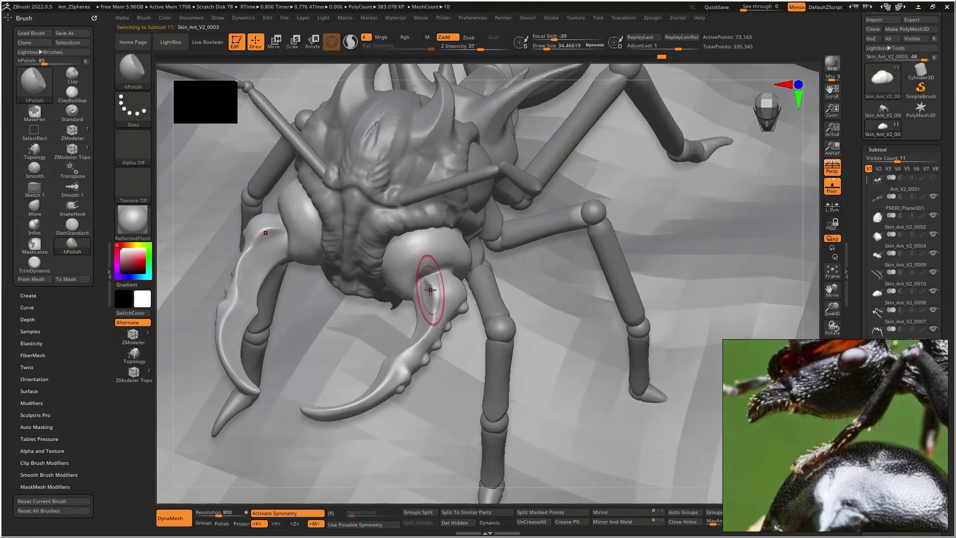
{"action": "key", "text": "b"}
{"action": "key", "text": "m"}
{"action": "key", "text": "v"}
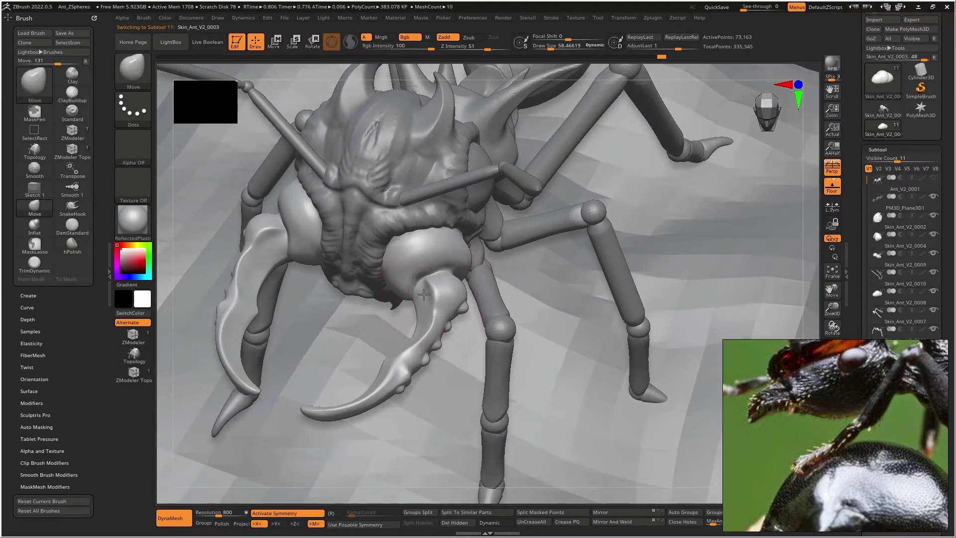
{"action": "left_click_drag", "start_coordinate": [424, 294], "coordinate": [416, 277]}
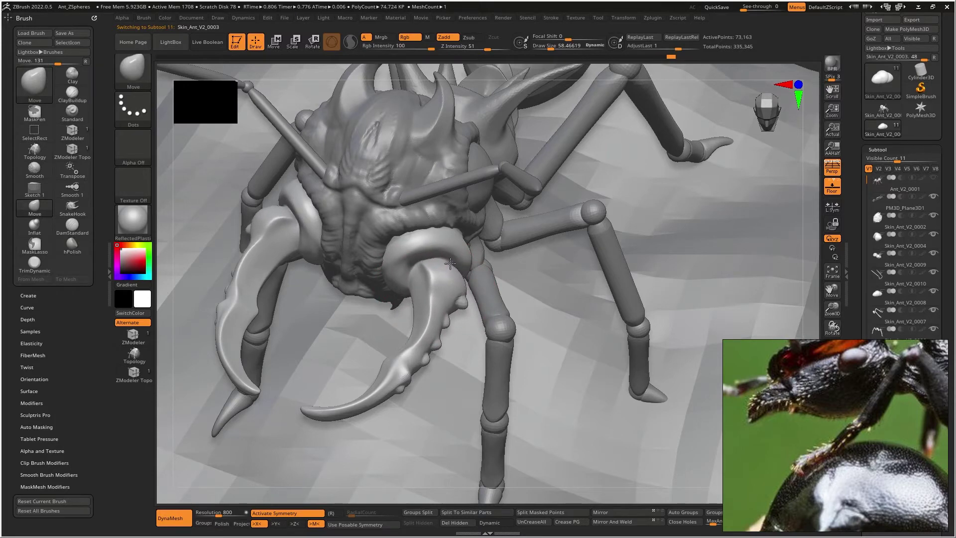
Step: Adjust the curve, sides and tips of the mandibles with the Move brush
{"action": "right_click_drag", "start_coordinate": [462, 262], "coordinate": [397, 285]}
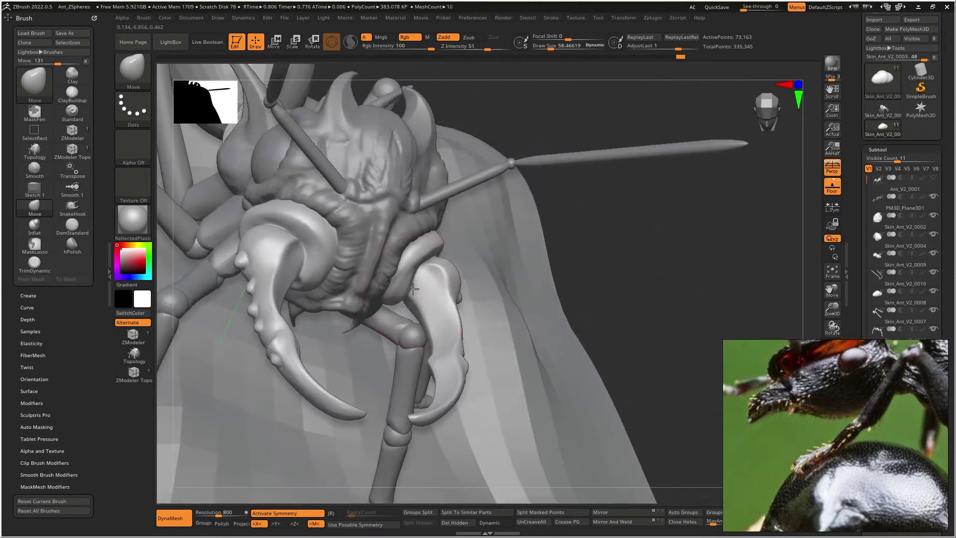
{"action": "left_click_drag", "start_coordinate": [397, 285], "coordinate": [391, 283]}
{"action": "mouse_move", "coordinate": [491, 276]}
{"action": "right_mouse_down"}
{"action": "mouse_move", "coordinate": [423, 282]}
{"action": "mouse_move", "coordinate": [466, 294]}
{"action": "right_mouse_up"}
{"action": "left_click_drag", "start_coordinate": [468, 294], "coordinate": [483, 291]}
{"action": "left_click_drag", "start_coordinate": [456, 325], "coordinate": [468, 355]}
{"action": "left_click_drag", "start_coordinate": [430, 400], "coordinate": [411, 404]}
{"action": "left_click_drag", "start_coordinate": [450, 375], "coordinate": [442, 378]}
{"action": "mouse_move", "coordinate": [441, 379]}
{"action": "right_mouse_down"}
{"action": "mouse_move", "coordinate": [426, 331]}
{"action": "mouse_move", "coordinate": [438, 299]}
{"action": "mouse_move", "coordinate": [439, 310]}
{"action": "right_mouse_up"}
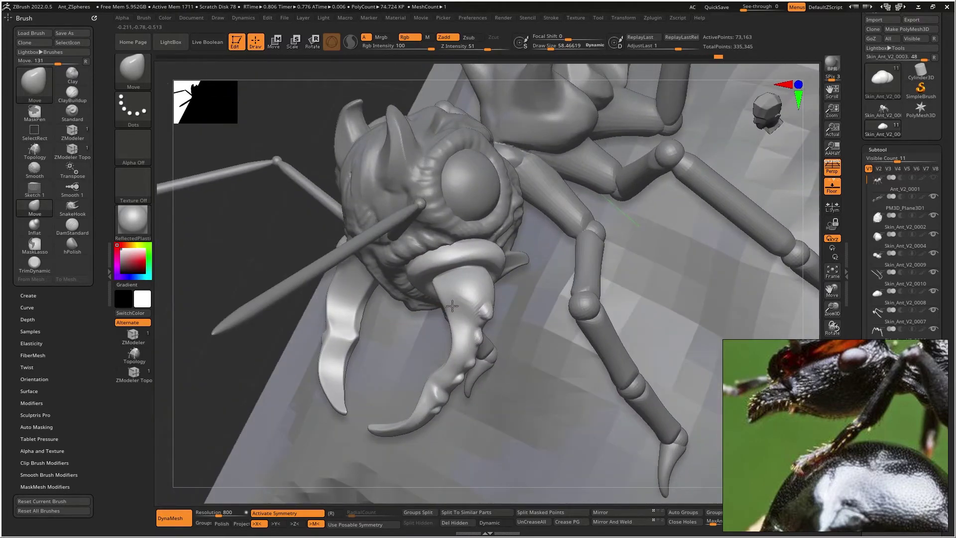
Step: Make the abdomen the active subtool, remesh it with DynaMesh at resolution 800 and quick-save the project
{"action": "right_click_drag", "start_coordinate": [462, 302], "coordinate": [586, 182]}
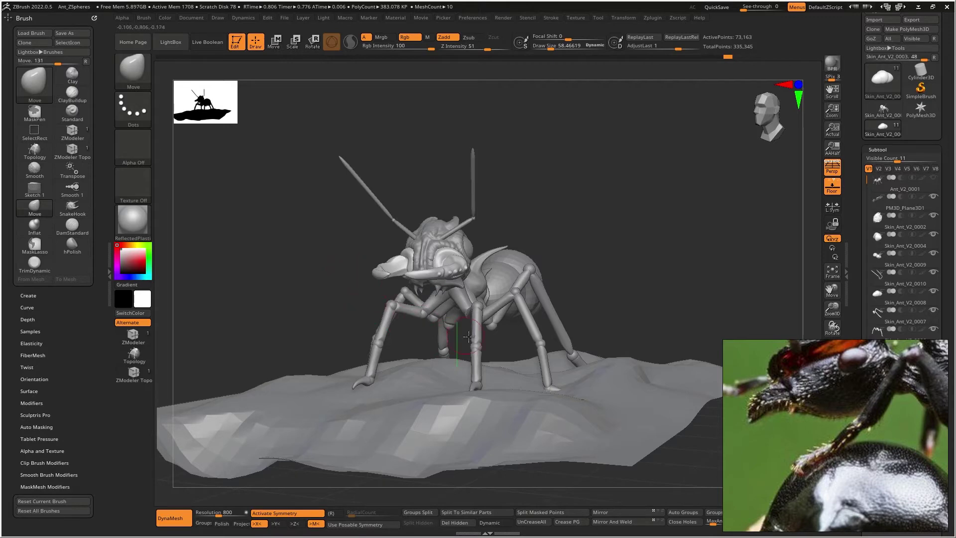
{"action": "right_click_drag", "start_coordinate": [583, 210], "coordinate": [558, 204]}
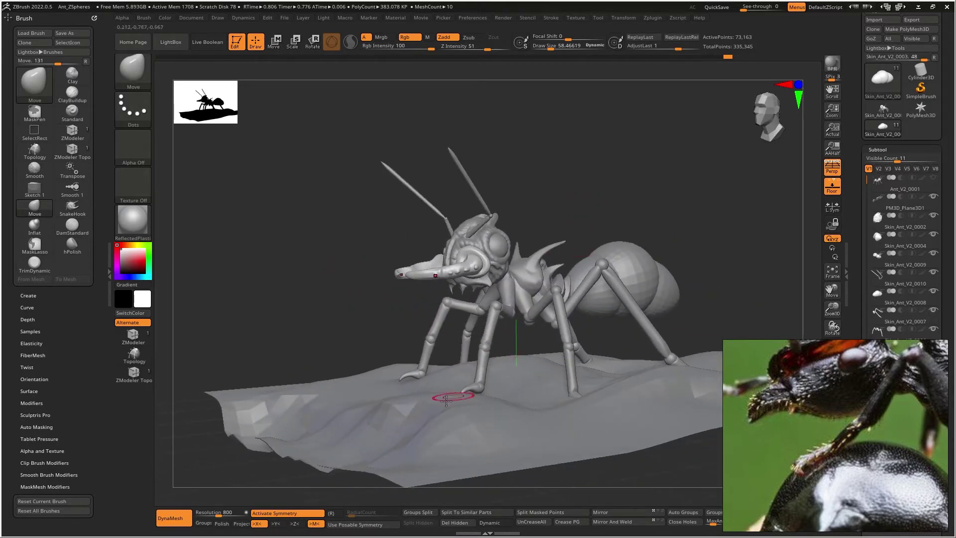
{"action": "mouse_move", "coordinate": [498, 311]}
{"action": "right_mouse_down"}
{"action": "mouse_move", "coordinate": [612, 192]}
{"action": "mouse_move", "coordinate": [688, 187]}
{"action": "mouse_move", "coordinate": [632, 203]}
{"action": "mouse_move", "coordinate": [620, 220]}
{"action": "right_mouse_up"}
{"action": "mouse_move", "coordinate": [655, 184]}
{"action": "right_mouse_down", "text": "ctrl"}
{"action": "mouse_move", "coordinate": [707, 211]}
{"action": "mouse_move", "coordinate": [554, 219]}
{"action": "right_mouse_up", "text": "ctrl"}
{"action": "right_click_drag", "start_coordinate": [580, 167], "coordinate": [512, 202], "text": "alt"}
{"action": "left_click", "coordinate": [369, 347], "text": "alt"}
{"action": "left_click", "coordinate": [219, 512]}
{"action": "type", "text": "80"}
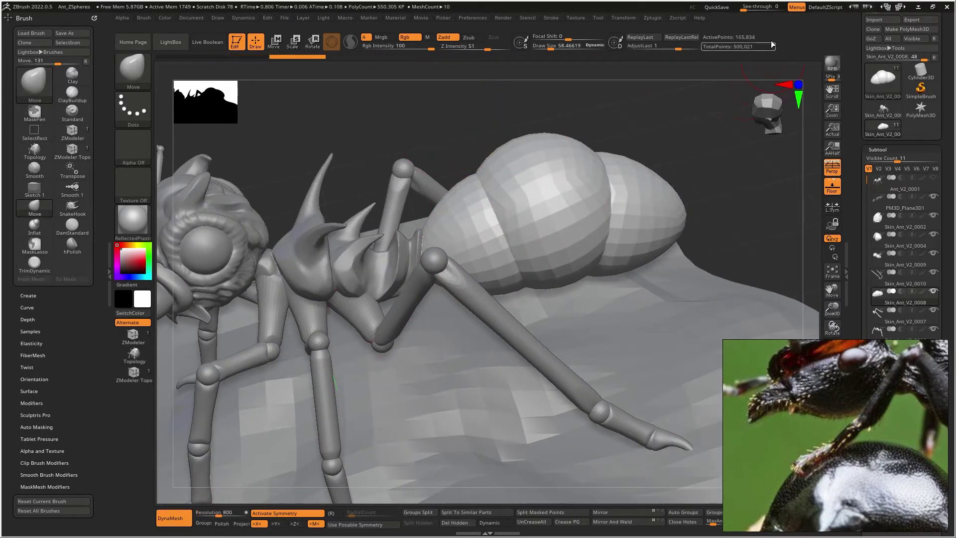
{"action": "left_click", "coordinate": [716, 7]}
Step: Smooth the faceted surface of the abdomen at draw size about 62
{"action": "key", "text": "]"}
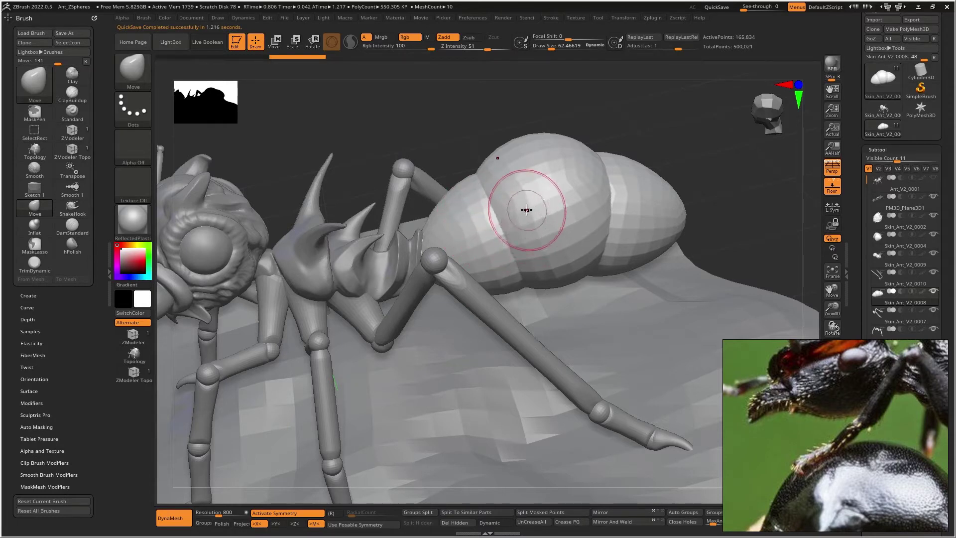
{"action": "key", "text": "shift"}
{"action": "mouse_move", "coordinate": [540, 236]}
{"action": "left_mouse_down", "text": "shift"}
{"action": "mouse_move", "coordinate": [580, 188]}
{"action": "mouse_move", "coordinate": [617, 196]}
{"action": "left_mouse_up", "text": "shift"}
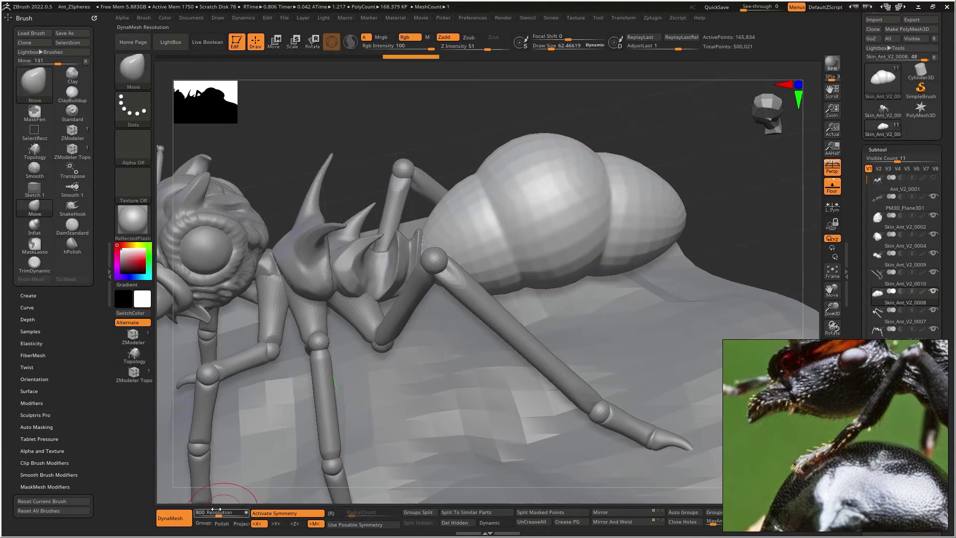
Step: Lower the abdomen's DynaMesh resolution to 48, clear the test mask and remesh the abdomen
{"action": "mouse_move", "coordinate": [219, 515]}
{"action": "left_mouse_down"}
{"action": "mouse_move", "coordinate": [241, 514]}
{"action": "mouse_move", "coordinate": [202, 514]}
{"action": "left_mouse_up"}
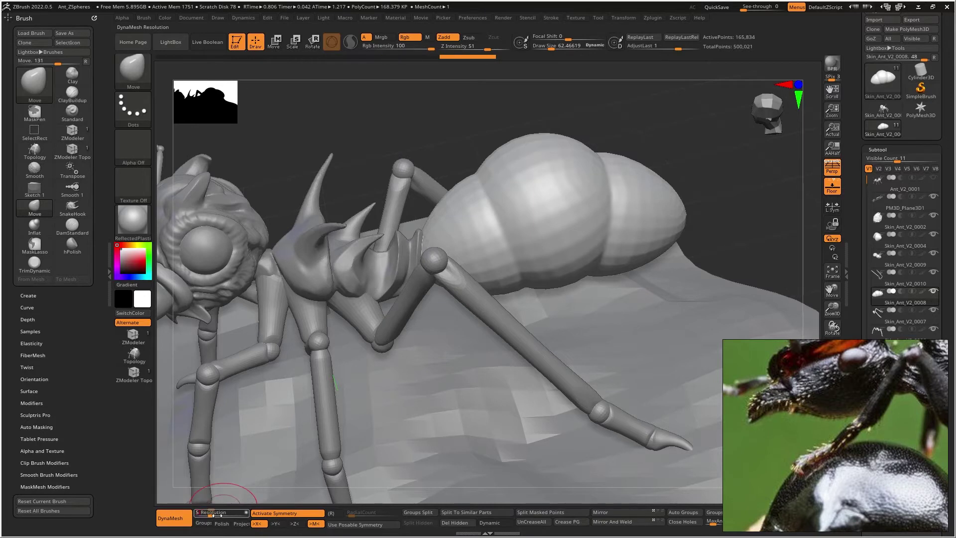
{"action": "left_click_drag", "start_coordinate": [519, 153], "coordinate": [541, 189], "text": "ctrl"}
{"action": "left_click_drag", "start_coordinate": [485, 207], "coordinate": [512, 184], "text": "shift"}
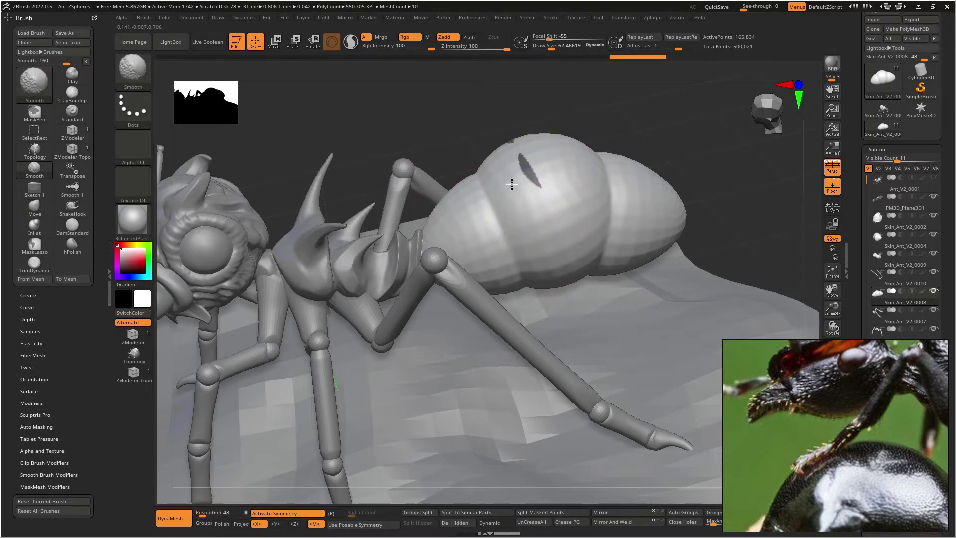
{"action": "left_click", "coordinate": [626, 219], "text": "ctrl+shift"}
{"action": "right_click_drag", "start_coordinate": [645, 199], "coordinate": [662, 157]}
{"action": "left_click", "coordinate": [687, 149], "text": "ctrl+shift"}
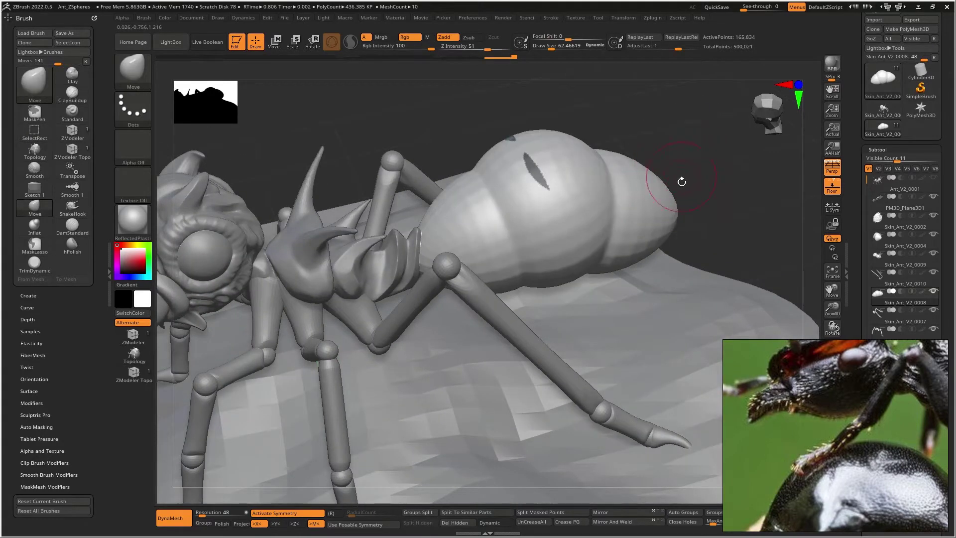
{"action": "left_click_drag", "start_coordinate": [708, 142], "coordinate": [700, 181], "text": "ctrl"}
Step: Smooth out the grooves between the abdomen's segments and turn off the perspective view
{"action": "mouse_move", "coordinate": [647, 207]}
{"action": "left_mouse_down", "text": "shift"}
{"action": "mouse_move", "coordinate": [605, 212]}
{"action": "mouse_move", "coordinate": [502, 170]}
{"action": "left_mouse_up", "text": "shift"}
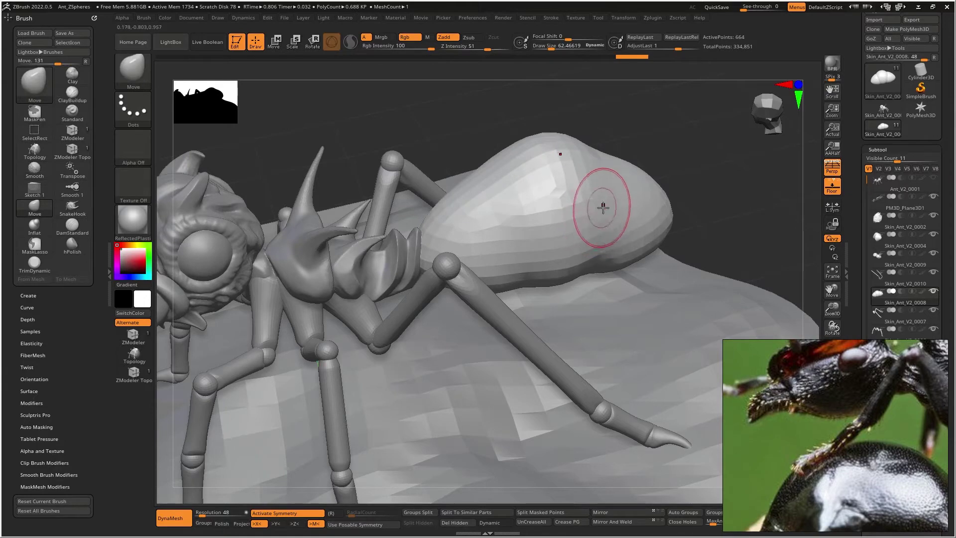
{"action": "key", "text": "p"}
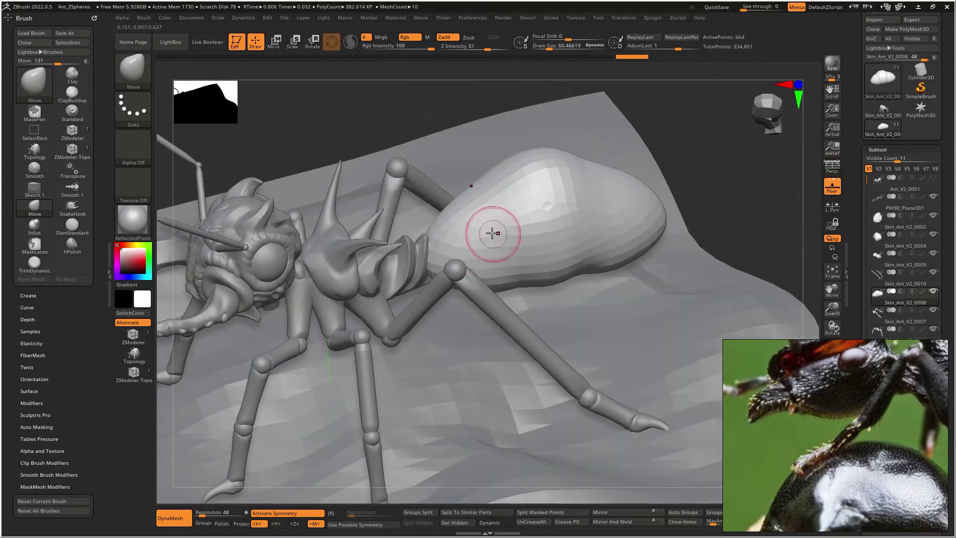
Step: Raise the abdomen's DynaMesh resolution to 504 and remesh the abdomen
{"action": "right_click_drag", "start_coordinate": [480, 232], "coordinate": [485, 223]}
{"action": "key", "text": "space"}
{"action": "left_click_drag", "start_coordinate": [503, 221], "coordinate": [498, 221]}
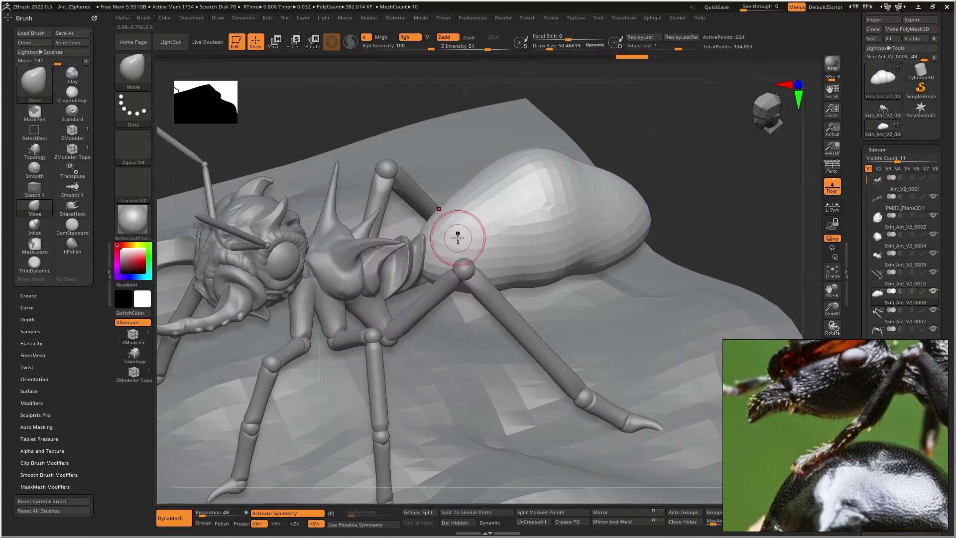
{"action": "key", "text": "b"}
{"action": "key", "text": "c"}
{"action": "key", "text": "b"}
{"action": "mouse_move", "coordinate": [452, 241]}
{"action": "left_mouse_down"}
{"action": "mouse_move", "coordinate": [437, 260]}
{"action": "mouse_move", "coordinate": [455, 243]}
{"action": "mouse_move", "coordinate": [464, 259]}
{"action": "left_mouse_up"}
{"action": "left_click_drag", "start_coordinate": [202, 509], "coordinate": [216, 506]}
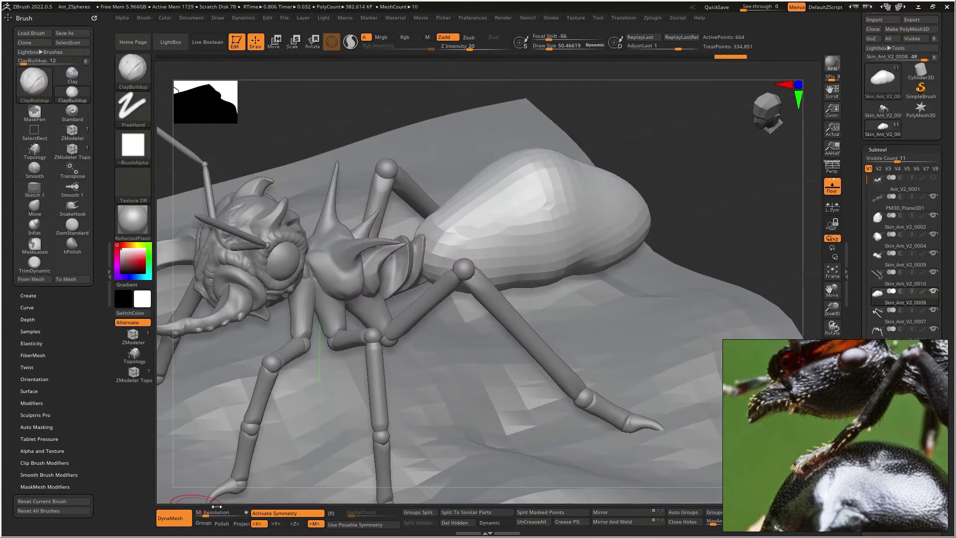
{"action": "left_click_drag", "start_coordinate": [694, 143], "coordinate": [646, 199], "text": "ctrl"}
Step: Build up diagonal bands across the front of the abdomen with ClayBuildup at draw size about 50
{"action": "mouse_move", "coordinate": [448, 252]}
{"action": "left_mouse_down"}
{"action": "mouse_move", "coordinate": [433, 234]}
{"action": "mouse_move", "coordinate": [467, 213]}
{"action": "mouse_move", "coordinate": [462, 225]}
{"action": "mouse_move", "coordinate": [478, 204]}
{"action": "left_mouse_up"}
{"action": "left_click_drag", "start_coordinate": [491, 267], "coordinate": [508, 173]}
{"action": "mouse_move", "coordinate": [484, 238]}
{"action": "left_mouse_down"}
{"action": "mouse_move", "coordinate": [504, 182]}
{"action": "mouse_move", "coordinate": [516, 203]}
{"action": "mouse_move", "coordinate": [523, 179]}
{"action": "left_mouse_up"}
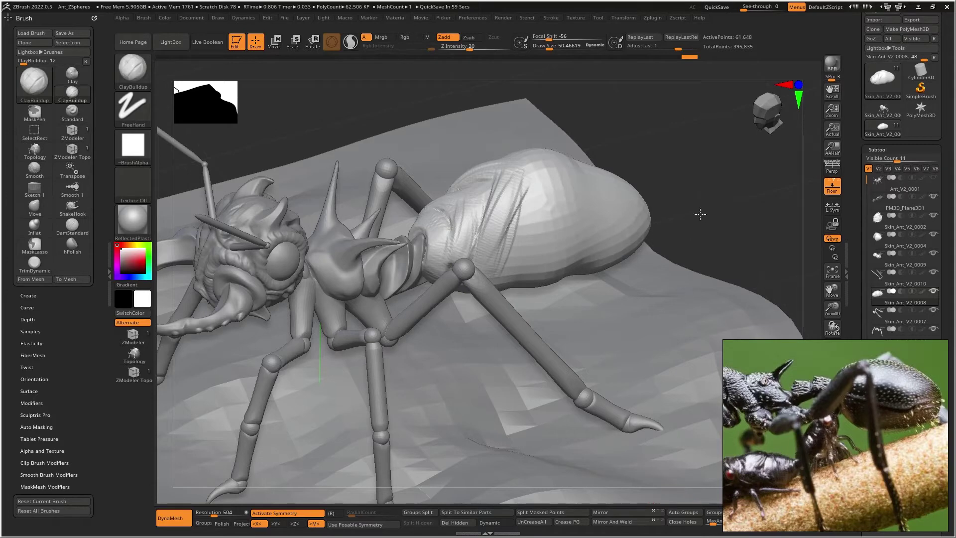
{"action": "mouse_move", "coordinate": [698, 233]}
{"action": "left_mouse_down"}
{"action": "mouse_move", "coordinate": [719, 217]}
{"action": "mouse_move", "coordinate": [722, 192]}
{"action": "mouse_move", "coordinate": [603, 204]}
{"action": "left_mouse_up"}
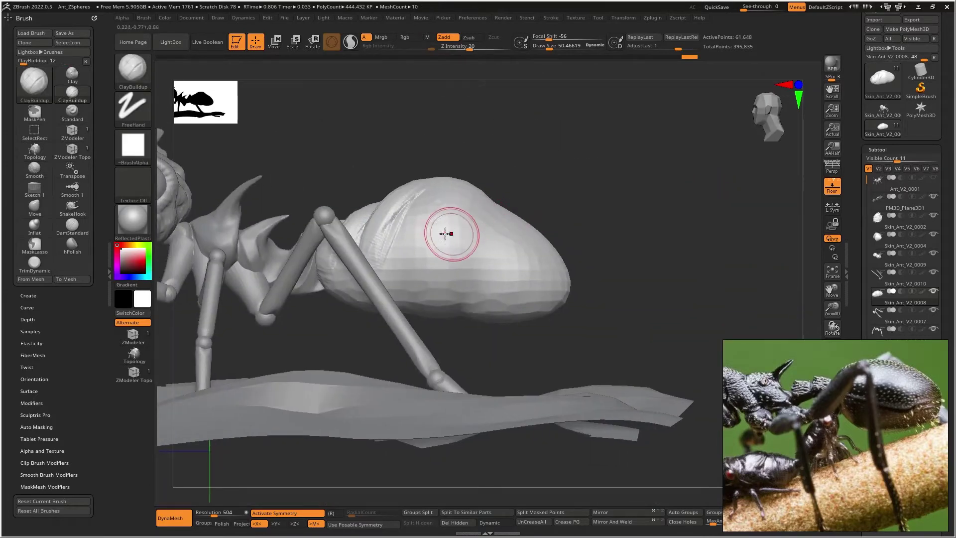
Step: Mask the lower half of the abdomen with the MaskLasso brush in side view
{"action": "key", "text": "b"}
{"action": "key", "text": "d"}
{"action": "key", "text": "s"}
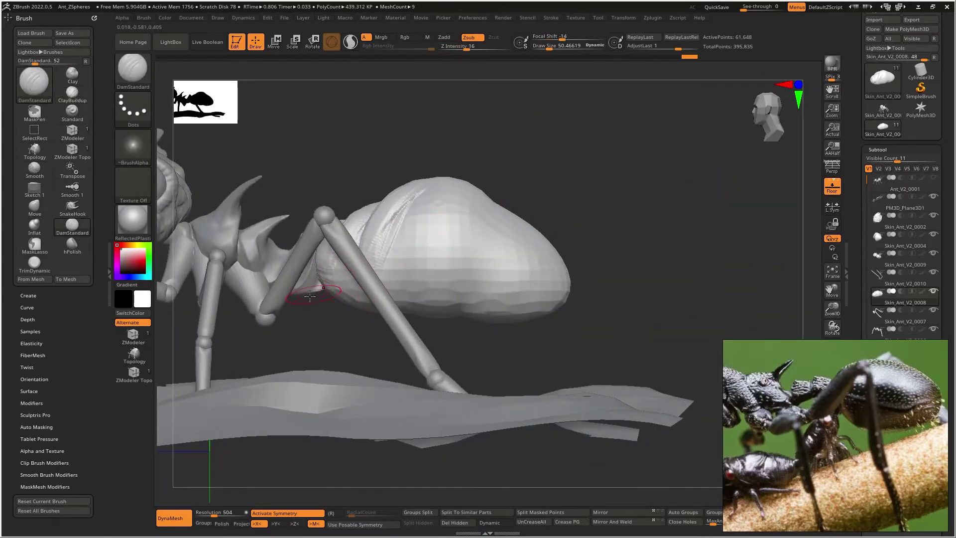
{"action": "key", "text": "ctrl"}
{"action": "left_click_drag", "start_coordinate": [638, 311], "coordinate": [266, 270], "text": "ctrl"}
{"action": "left_click_drag", "start_coordinate": [562, 168], "coordinate": [543, 163], "text": "ctrl"}
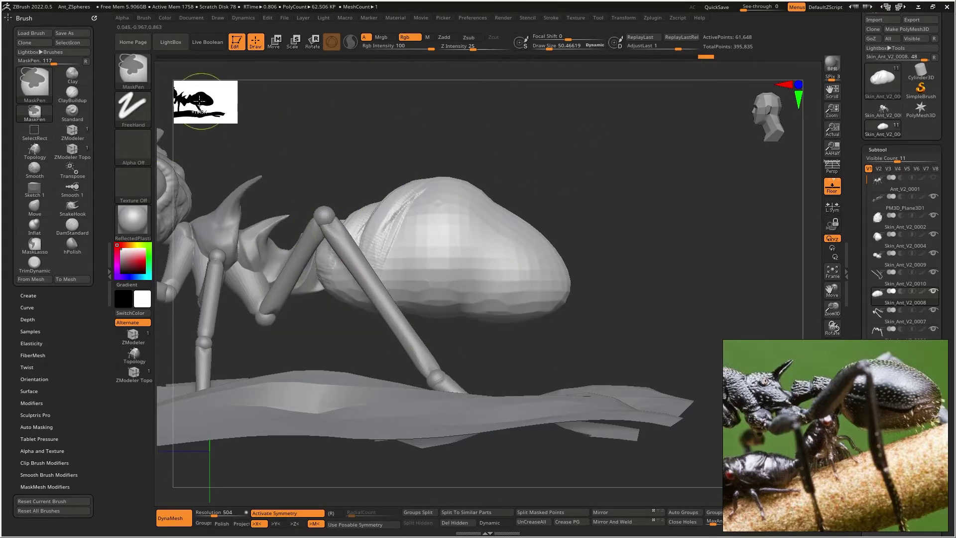
{"action": "key", "text": "b"}
{"action": "left_click", "coordinate": [303, 124]}
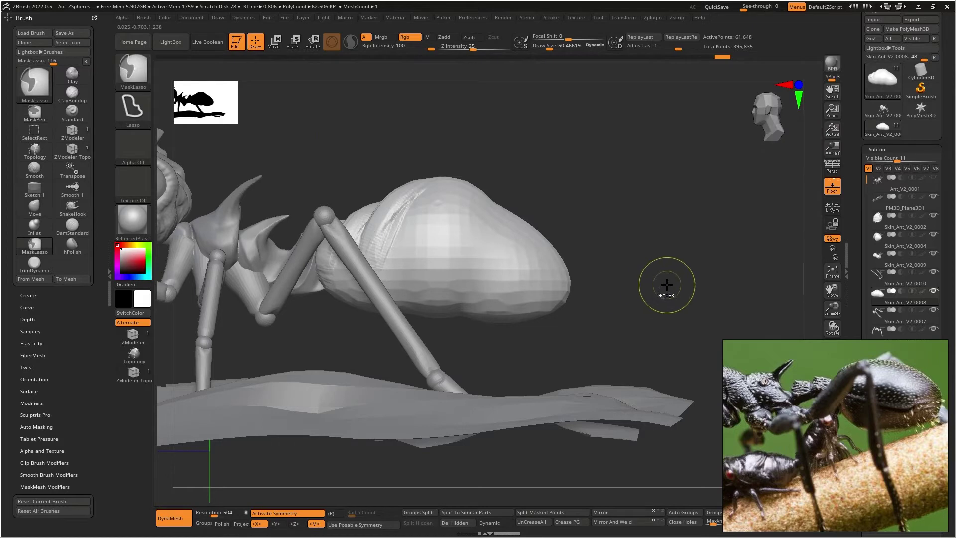
{"action": "mouse_move", "coordinate": [523, 279]}
{"action": "left_mouse_down", "text": "ctrl"}
{"action": "mouse_move", "coordinate": [485, 289]}
{"action": "mouse_move", "coordinate": [332, 281]}
{"action": "mouse_move", "coordinate": [304, 325]}
{"action": "mouse_move", "coordinate": [670, 355]}
{"action": "left_mouse_up", "text": "ctrl"}
{"action": "left_click_drag", "start_coordinate": [655, 205], "coordinate": [598, 239]}
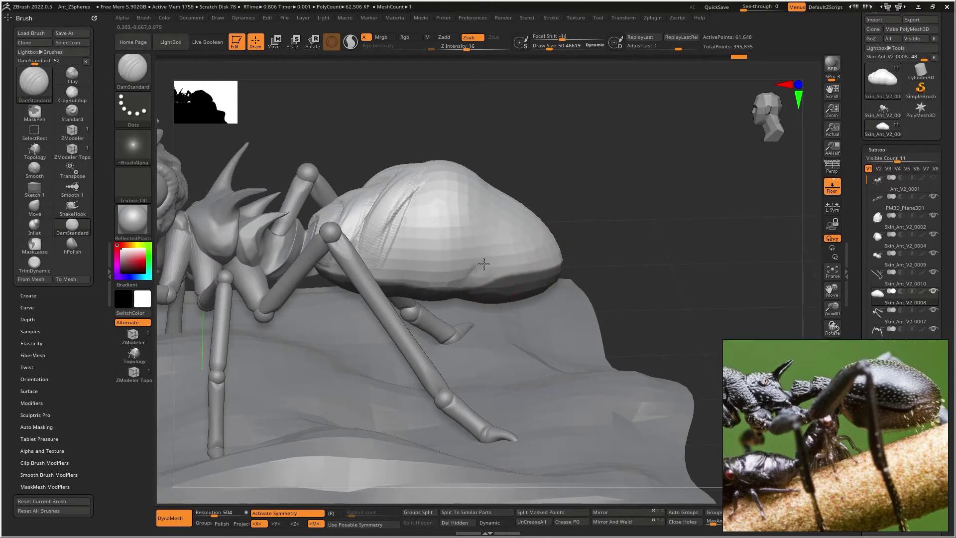
Step: Build up a raised ridge with ClayBuildup along the mask edge on the abdomen's side and rear
{"action": "key", "text": "b"}
{"action": "key", "text": "c"}
{"action": "key", "text": "b"}
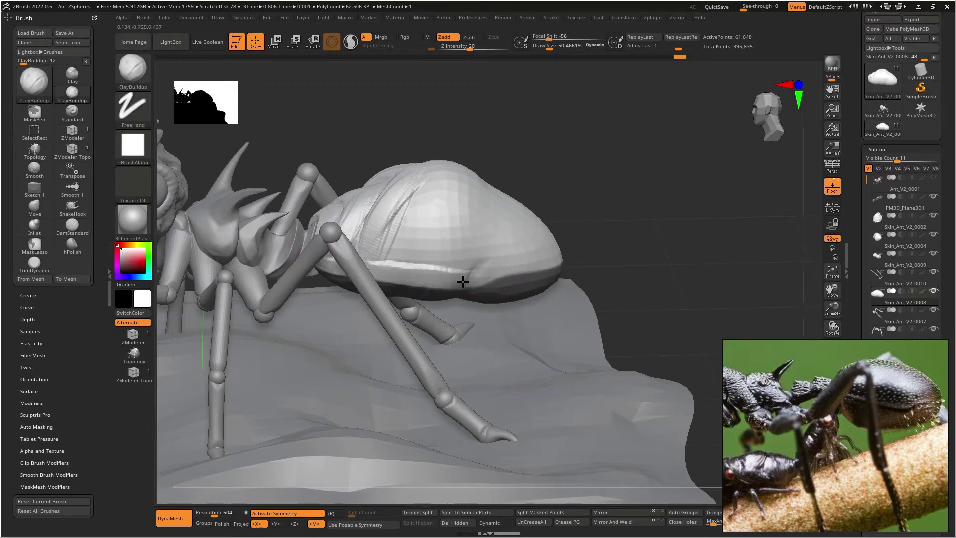
{"action": "left_click_drag", "start_coordinate": [548, 266], "coordinate": [473, 264]}
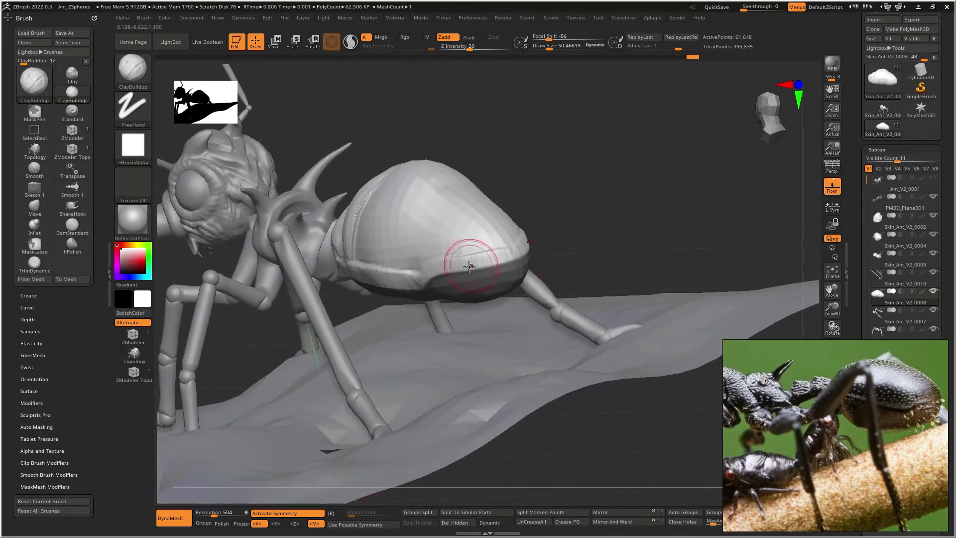
Step: Smooth the side ridge and the clay bands on the upper abdomen
{"action": "key", "text": "shift"}
{"action": "left_click_drag", "start_coordinate": [375, 267], "coordinate": [421, 265], "text": "shift"}
{"action": "right_click_drag", "start_coordinate": [427, 225], "coordinate": [415, 249]}
{"action": "left_click_drag", "start_coordinate": [424, 223], "coordinate": [397, 221], "text": "shift"}
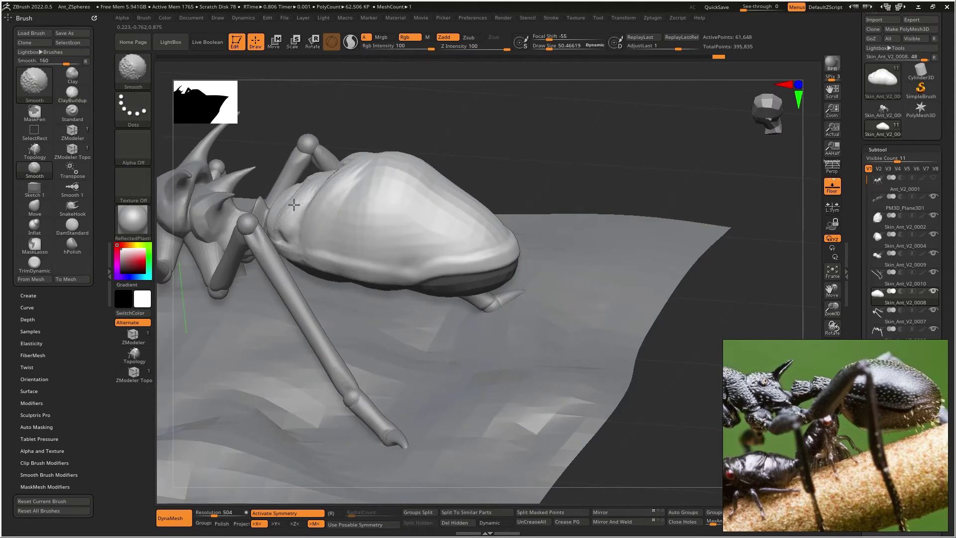
{"action": "right_click_drag", "start_coordinate": [315, 229], "coordinate": [309, 160]}
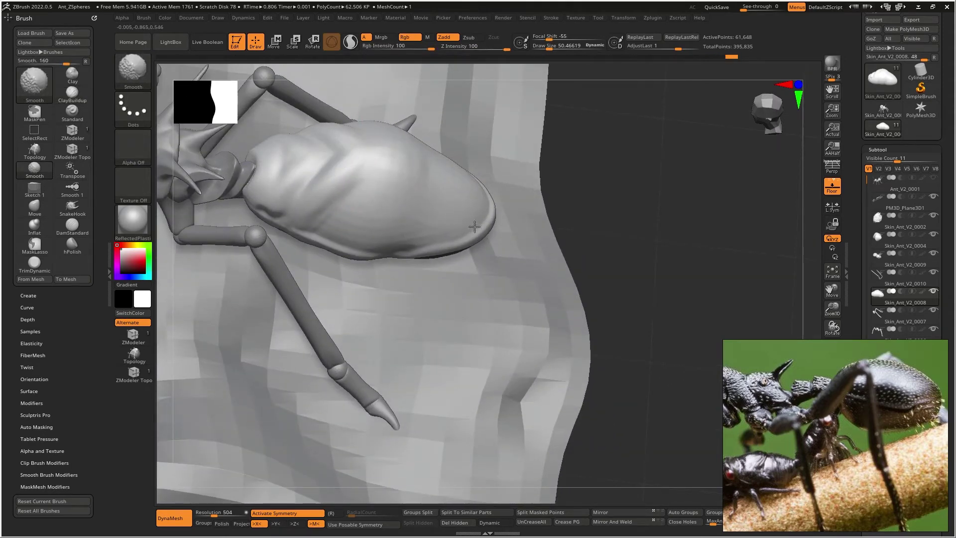
{"action": "mouse_move", "coordinate": [383, 223]}
{"action": "right_mouse_down"}
{"action": "mouse_move", "coordinate": [401, 180]}
{"action": "mouse_move", "coordinate": [414, 188]}
{"action": "mouse_move", "coordinate": [405, 192]}
{"action": "mouse_move", "coordinate": [442, 195]}
{"action": "right_mouse_up"}
Step: Carve V-shaped creases between the front abdomen segments with DamStandard at draw size about 30
{"action": "key", "text": "b"}
{"action": "key", "text": "d"}
{"action": "key", "text": "s"}
{"action": "key", "text": "bracketleft"}
{"action": "key", "text": "bracketleft"}
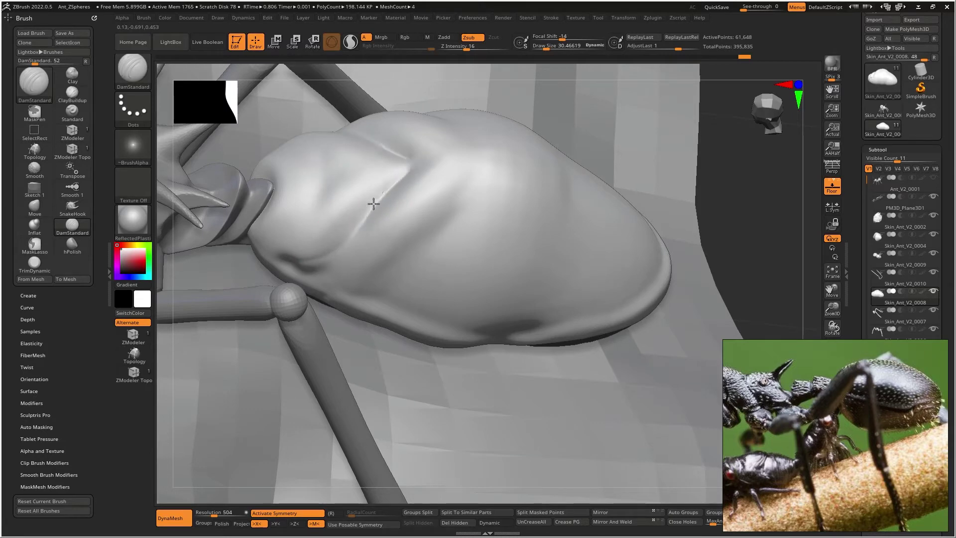
{"action": "mouse_move", "coordinate": [408, 166]}
{"action": "right_mouse_down"}
{"action": "mouse_move", "coordinate": [357, 193]}
{"action": "mouse_move", "coordinate": [392, 168]}
{"action": "right_mouse_up"}
{"action": "mouse_move", "coordinate": [332, 226]}
{"action": "left_mouse_down"}
{"action": "mouse_move", "coordinate": [402, 166]}
{"action": "mouse_move", "coordinate": [335, 211]}
{"action": "left_mouse_up"}
{"action": "mouse_move", "coordinate": [335, 212]}
{"action": "right_mouse_down"}
{"action": "mouse_move", "coordinate": [357, 145]}
{"action": "mouse_move", "coordinate": [334, 181]}
{"action": "right_mouse_up"}
{"action": "left_click_drag", "start_coordinate": [373, 172], "coordinate": [344, 201], "text": "shift"}
{"action": "left_click_drag", "start_coordinate": [280, 228], "coordinate": [314, 203]}
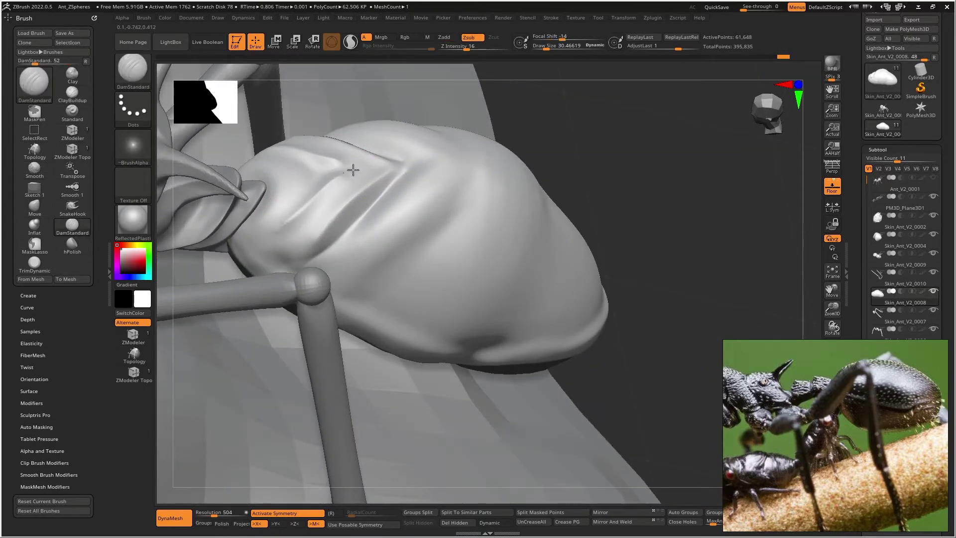
Step: Polish and smooth the front abdomen segments between the carved creases using hPolish and Smooth
{"action": "left_click_drag", "start_coordinate": [276, 227], "coordinate": [333, 181], "text": "shift"}
{"action": "mouse_move", "coordinate": [303, 209]}
{"action": "left_mouse_down", "text": "shift"}
{"action": "mouse_move", "coordinate": [341, 177]}
{"action": "mouse_move", "coordinate": [314, 200]}
{"action": "left_mouse_up", "text": "shift"}
{"action": "key", "text": "ctrl+z"}
{"action": "key", "text": "b"}
{"action": "key", "text": "h"}
{"action": "key", "text": "p"}
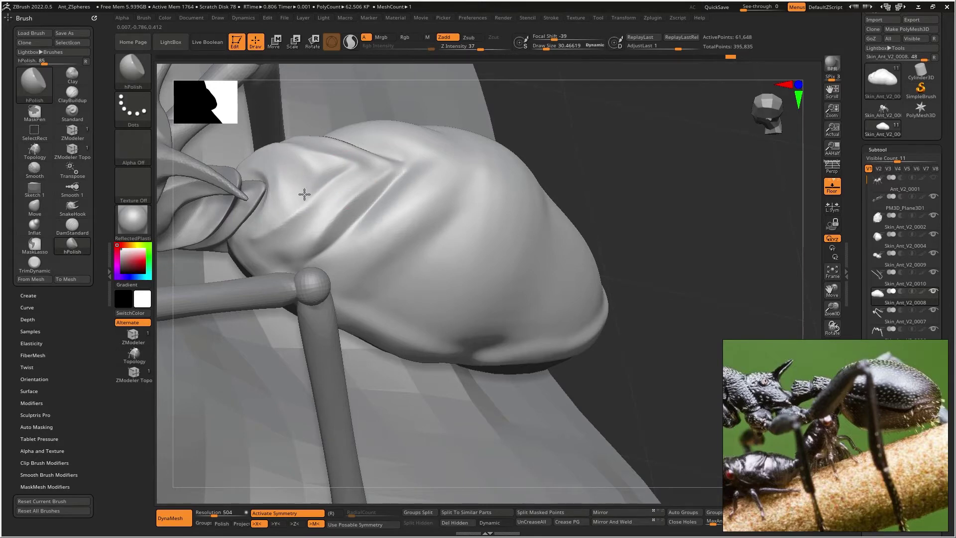
{"action": "right_click_drag", "start_coordinate": [365, 162], "coordinate": [339, 179]}
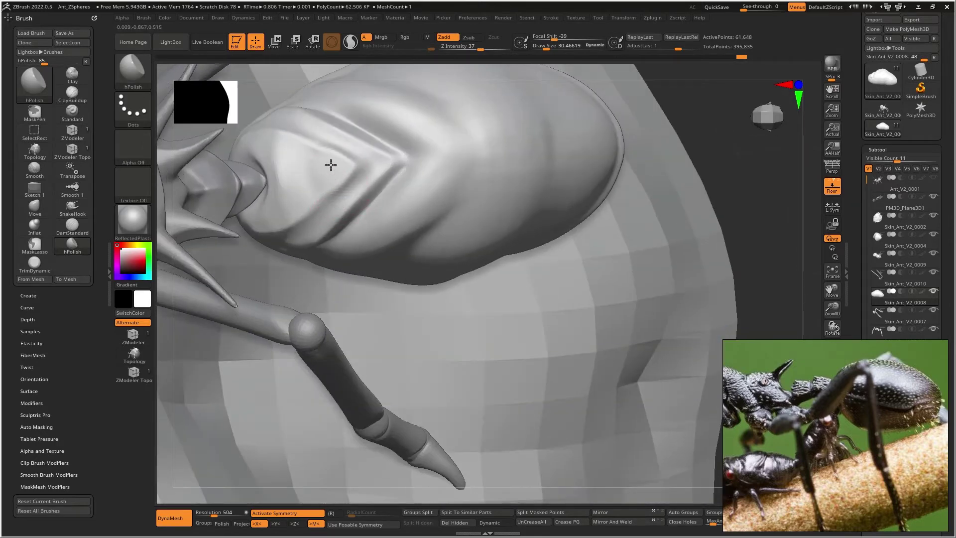
{"action": "mouse_move", "coordinate": [274, 153]}
{"action": "left_mouse_down", "text": "shift"}
{"action": "mouse_move", "coordinate": [267, 188]}
{"action": "mouse_move", "coordinate": [247, 165]}
{"action": "left_mouse_up", "text": "shift"}
{"action": "left_click_drag", "start_coordinate": [332, 159], "coordinate": [328, 199], "text": "shift"}
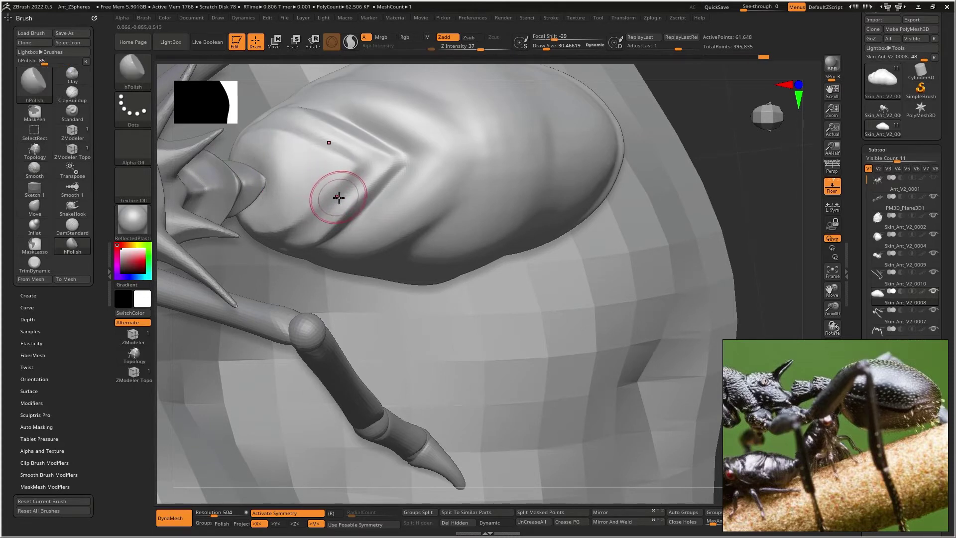
Step: Define the crease above the abdomen's side ridge with DamStandard from the rear tip towards the front
{"action": "key", "text": "b"}
{"action": "key", "text": "d"}
{"action": "key", "text": "s"}
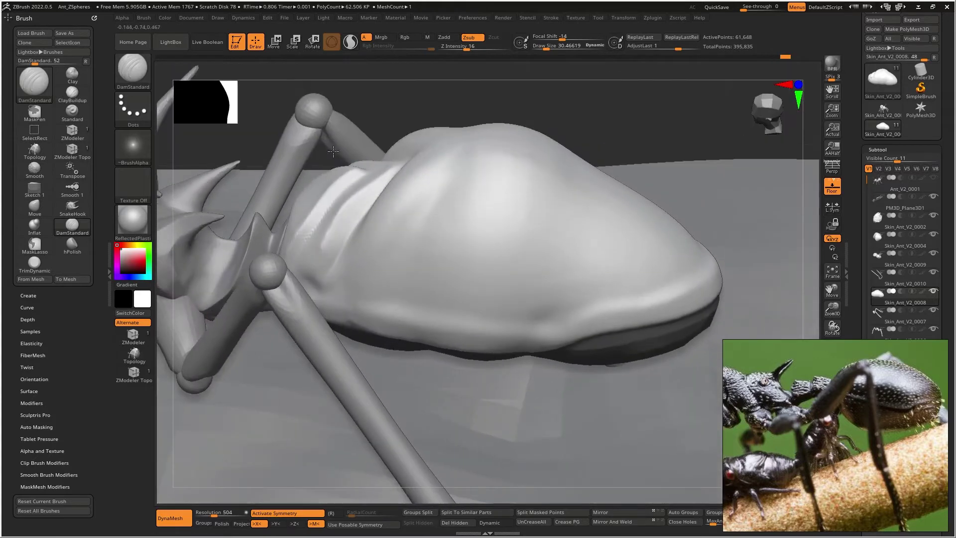
{"action": "right_click_drag", "start_coordinate": [333, 151], "coordinate": [370, 313], "text": "ctrl"}
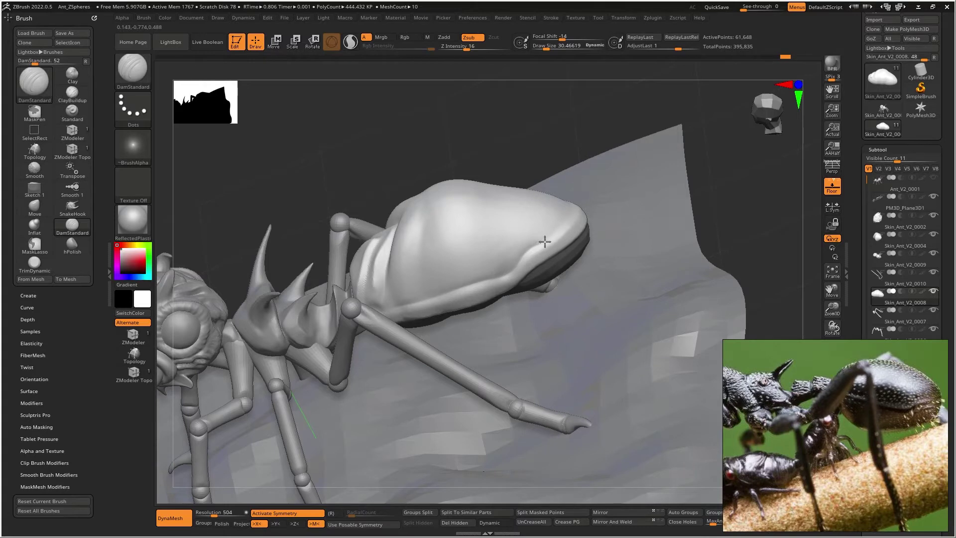
{"action": "right_click_drag", "start_coordinate": [570, 204], "coordinate": [516, 310]}
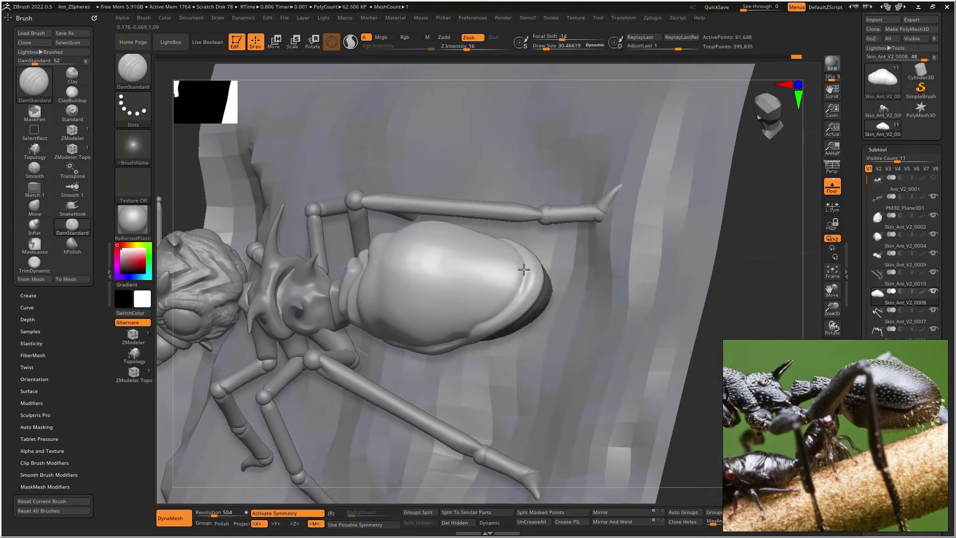
{"action": "right_click_drag", "start_coordinate": [463, 335], "coordinate": [503, 262]}
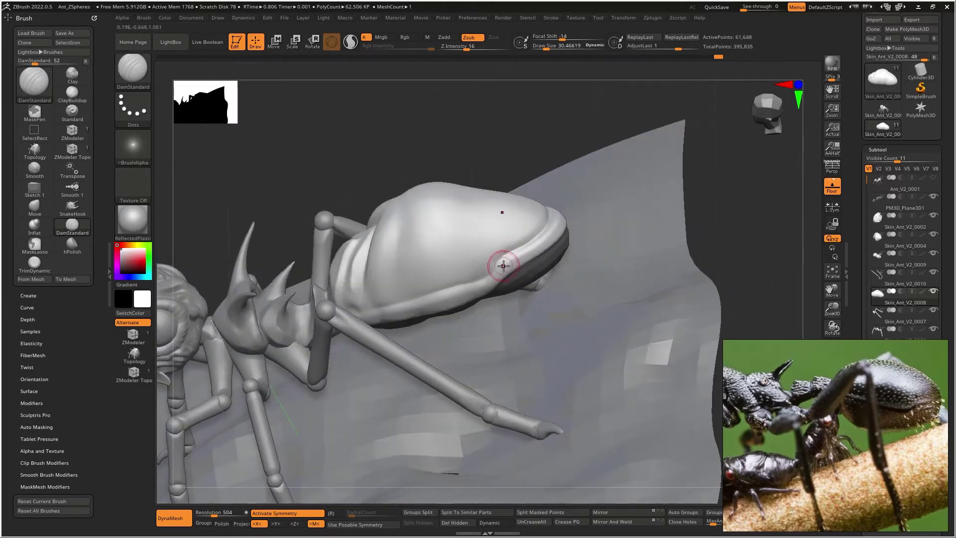
{"action": "left_click_drag", "start_coordinate": [411, 302], "coordinate": [351, 315]}
{"action": "mouse_move", "coordinate": [418, 294]}
{"action": "right_mouse_down"}
{"action": "mouse_move", "coordinate": [444, 254]}
{"action": "mouse_move", "coordinate": [468, 310]}
{"action": "mouse_move", "coordinate": [495, 271]}
{"action": "right_mouse_up"}
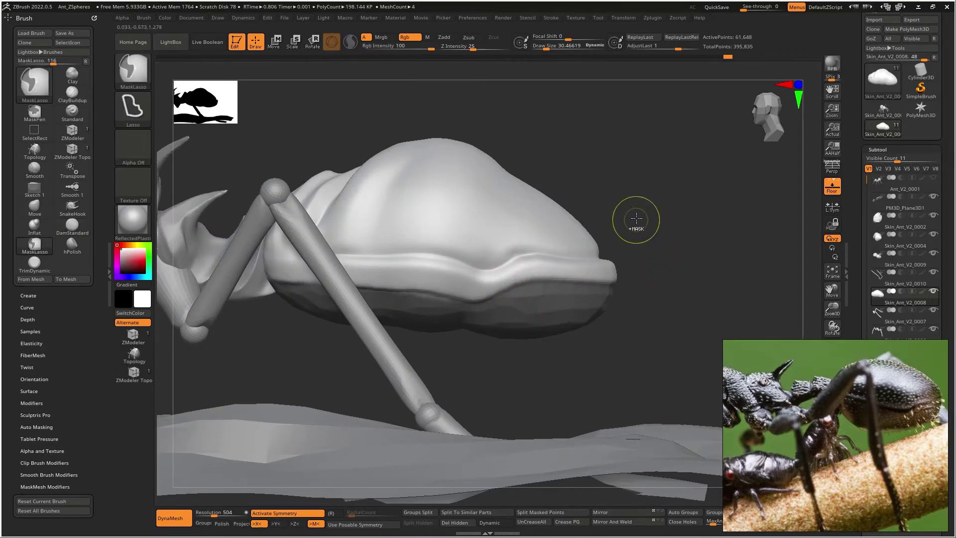
Step: Invert the mask and smooth the faceted underside of the abdomen at draw size about 54
{"action": "right_click_drag", "start_coordinate": [667, 205], "coordinate": [589, 232]}
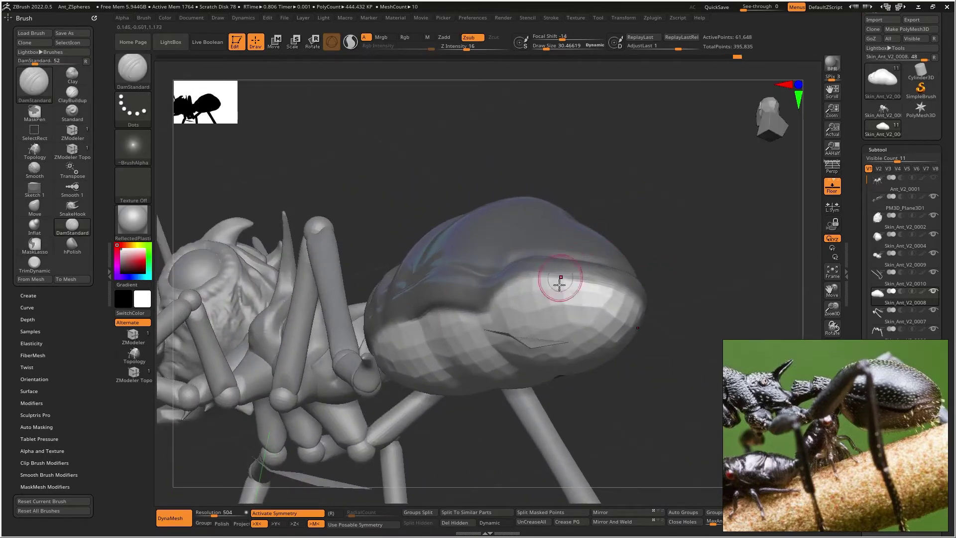
{"action": "mouse_move", "coordinate": [548, 316]}
{"action": "right_mouse_down"}
{"action": "mouse_move", "coordinate": [532, 332]}
{"action": "mouse_move", "coordinate": [609, 341]}
{"action": "right_mouse_up"}
{"action": "key", "text": "shift"}
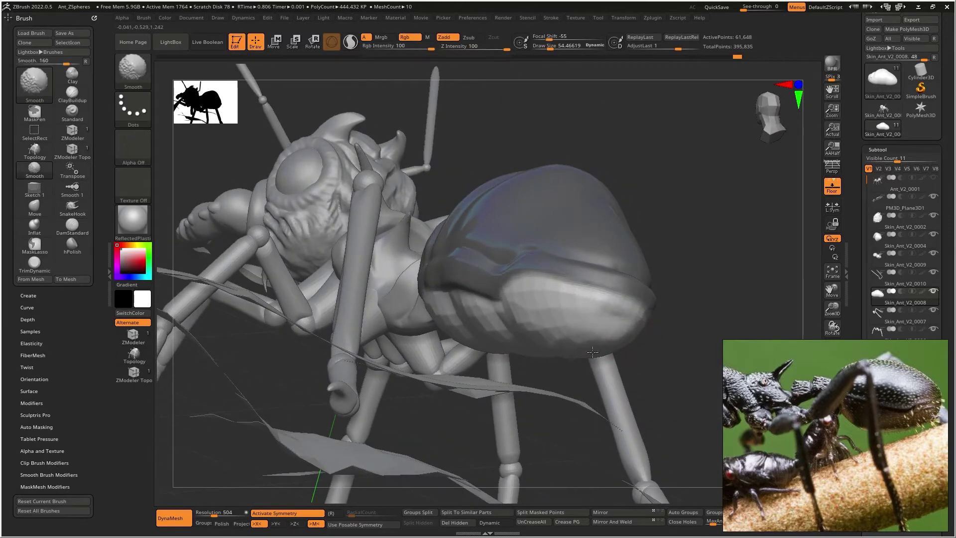
{"action": "right_click_drag", "start_coordinate": [459, 295], "coordinate": [374, 309]}
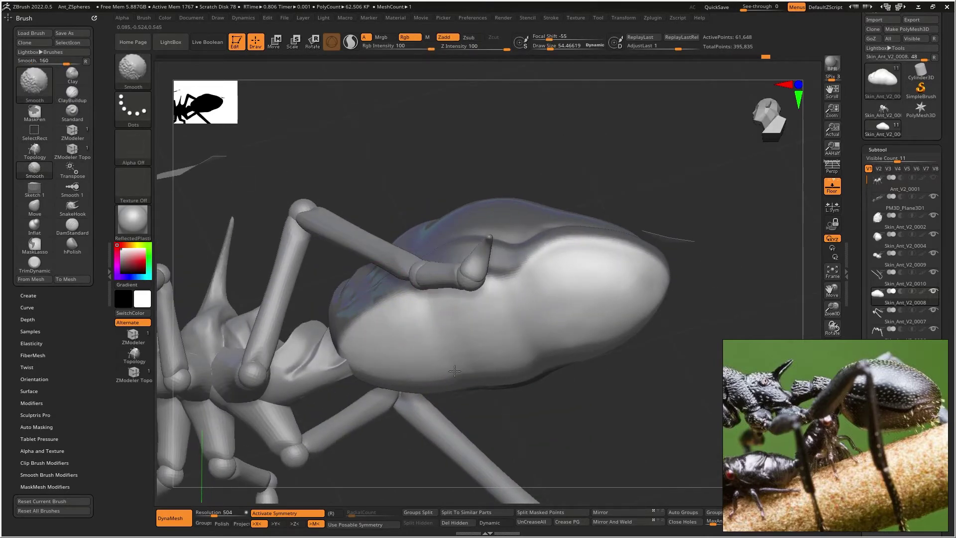
{"action": "mouse_move", "coordinate": [517, 315]}
{"action": "right_mouse_down"}
{"action": "mouse_move", "coordinate": [543, 351]}
{"action": "mouse_move", "coordinate": [495, 314]}
{"action": "mouse_move", "coordinate": [509, 315]}
{"action": "right_mouse_up"}
Step: Center the transform gizmo on the unmasked underside of the abdomen, raise it slightly and adjust its scale
{"action": "key", "text": "b"}
{"action": "key", "text": "m"}
{"action": "key", "text": "v"}
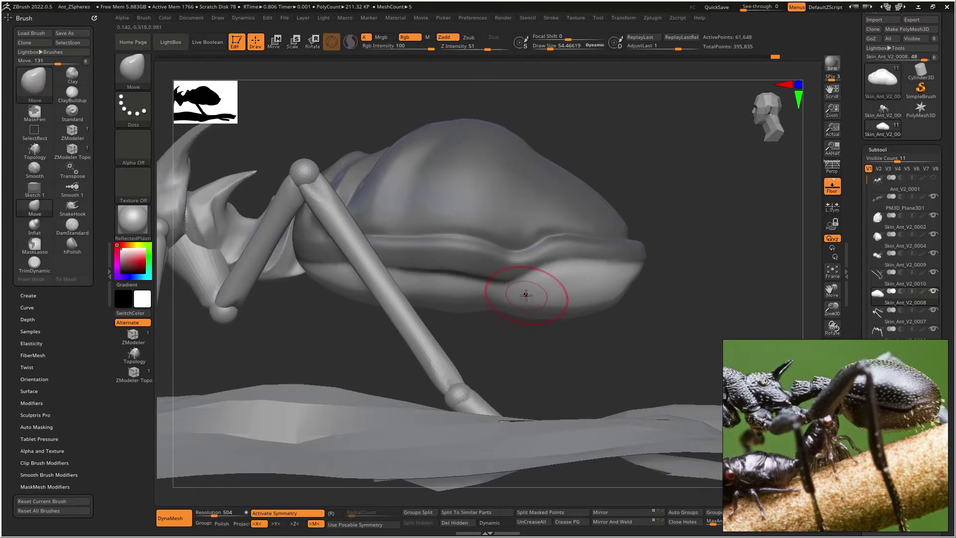
{"action": "key", "text": "w"}
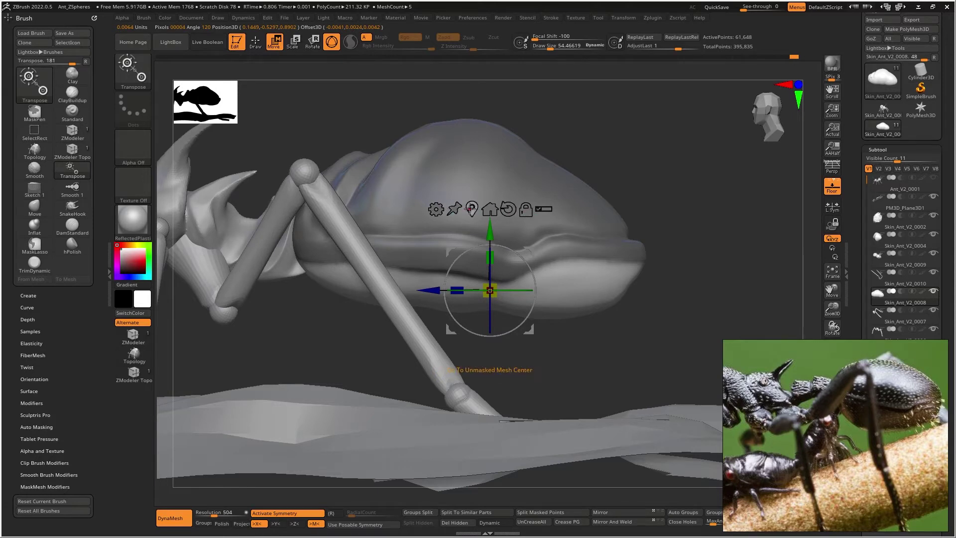
{"action": "left_click_drag", "start_coordinate": [494, 234], "coordinate": [494, 229]}
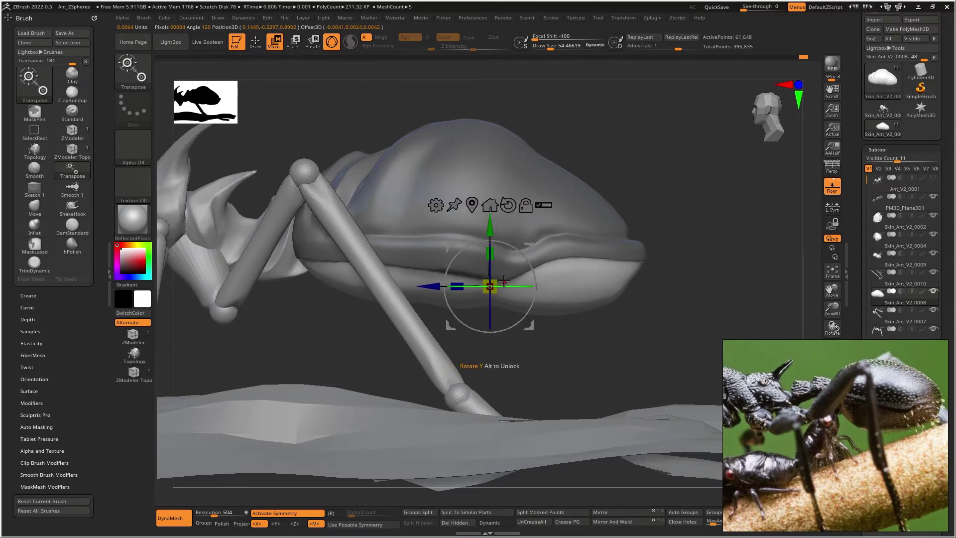
{"action": "left_click_drag", "start_coordinate": [458, 285], "coordinate": [464, 282]}
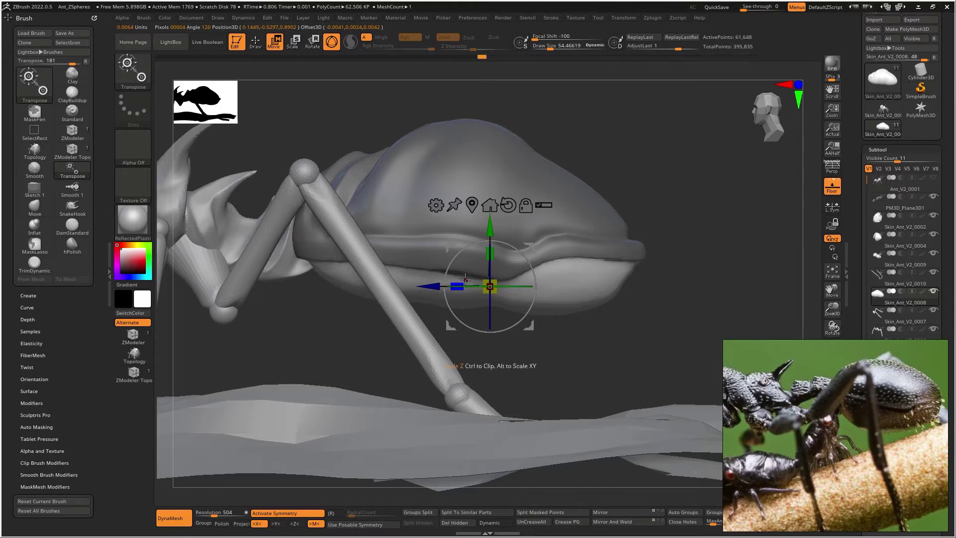
{"action": "left_click_drag", "start_coordinate": [488, 222], "coordinate": [488, 224]}
{"action": "right_click_drag", "start_coordinate": [476, 243], "coordinate": [494, 246]}
{"action": "left_click_drag", "start_coordinate": [514, 302], "coordinate": [516, 301]}
{"action": "left_click_drag", "start_coordinate": [509, 246], "coordinate": [508, 241]}
{"action": "mouse_move", "coordinate": [508, 241]}
{"action": "right_mouse_down"}
{"action": "mouse_move", "coordinate": [489, 274]}
{"action": "mouse_move", "coordinate": [506, 276]}
{"action": "mouse_move", "coordinate": [562, 230]}
{"action": "mouse_move", "coordinate": [489, 219]}
{"action": "mouse_move", "coordinate": [503, 220]}
{"action": "mouse_move", "coordinate": [511, 200]}
{"action": "mouse_move", "coordinate": [521, 204]}
{"action": "right_mouse_up"}
Step: Return to sculpting, clear the mask and smooth the abdomen's underside along the ridge
{"action": "key", "text": "q"}
{"action": "mouse_move", "coordinate": [594, 284]}
{"action": "left_mouse_down", "text": "shift"}
{"action": "mouse_move", "coordinate": [620, 286]}
{"action": "mouse_move", "coordinate": [670, 319]}
{"action": "left_mouse_up", "text": "shift"}
{"action": "left_click_drag", "start_coordinate": [562, 304], "coordinate": [434, 297], "text": "shift"}
Step: Carve a crease between the side ridge and the abdomen's underside with DamStandard at draw size about 38
{"action": "mouse_move", "coordinate": [363, 318]}
{"action": "right_mouse_down"}
{"action": "mouse_move", "coordinate": [437, 288]}
{"action": "mouse_move", "coordinate": [415, 294]}
{"action": "mouse_move", "coordinate": [405, 324]}
{"action": "right_mouse_up"}
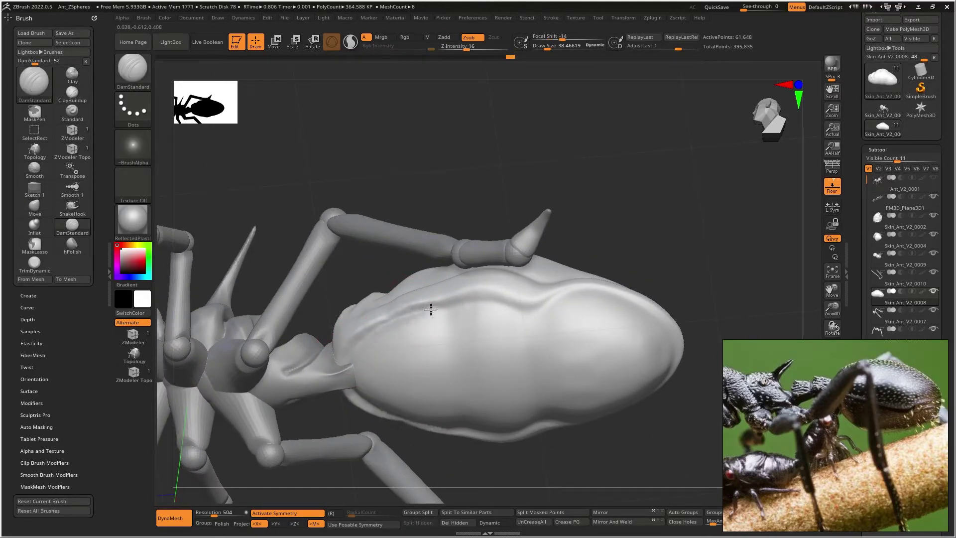
{"action": "mouse_move", "coordinate": [591, 301]}
{"action": "right_mouse_down"}
{"action": "mouse_move", "coordinate": [572, 301]}
{"action": "mouse_move", "coordinate": [580, 264]}
{"action": "right_mouse_up"}
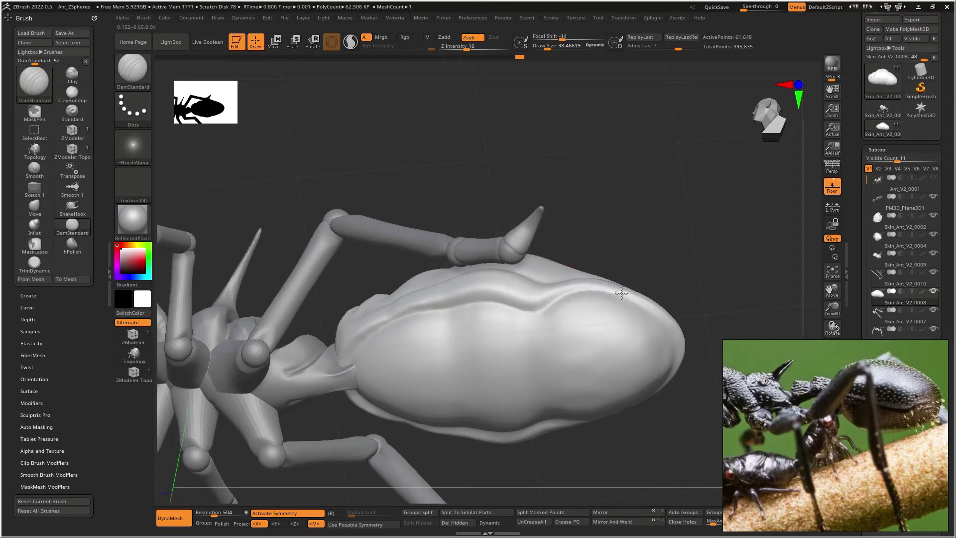
{"action": "mouse_move", "coordinate": [668, 327]}
{"action": "right_mouse_down"}
{"action": "mouse_move", "coordinate": [647, 304]}
{"action": "mouse_move", "coordinate": [636, 315]}
{"action": "right_mouse_up"}
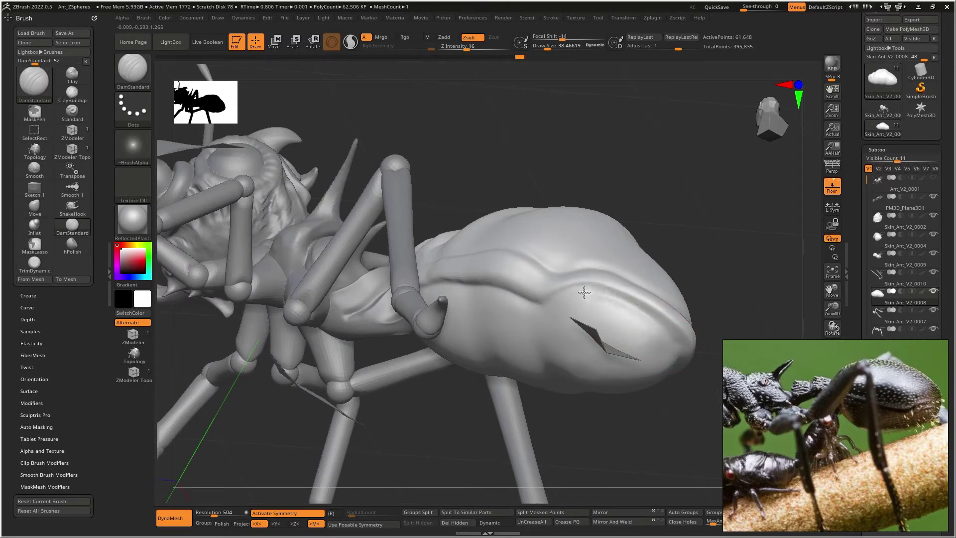
{"action": "mouse_move", "coordinate": [685, 350]}
{"action": "right_mouse_down"}
{"action": "mouse_move", "coordinate": [623, 303]}
{"action": "mouse_move", "coordinate": [653, 302]}
{"action": "right_mouse_up"}
Step: Polish the ridge around the abdomen's side and rear tip with hPolish
{"action": "key", "text": "b"}
{"action": "key", "text": "h"}
{"action": "key", "text": "p"}
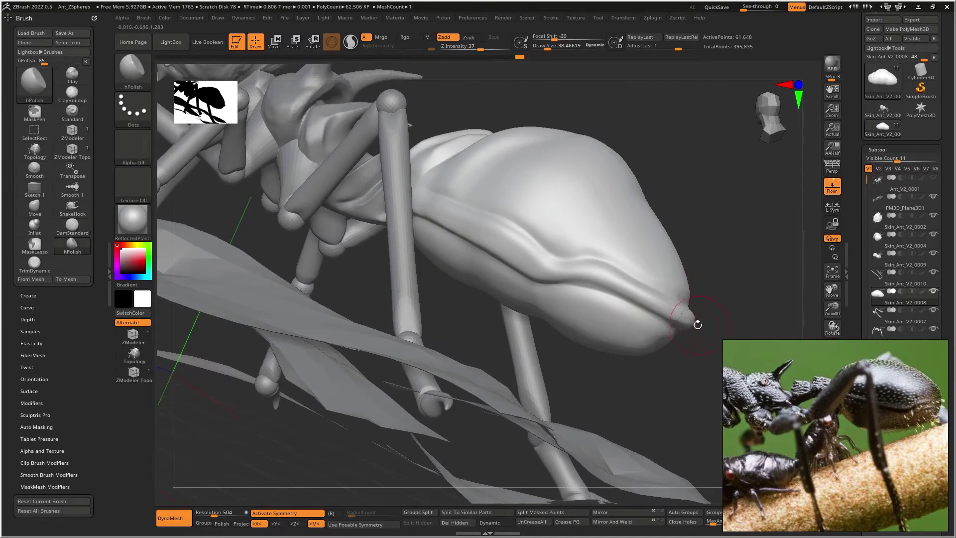
{"action": "left_click_drag", "start_coordinate": [615, 286], "coordinate": [662, 305]}
{"action": "right_click_drag", "start_coordinate": [662, 305], "coordinate": [696, 319]}
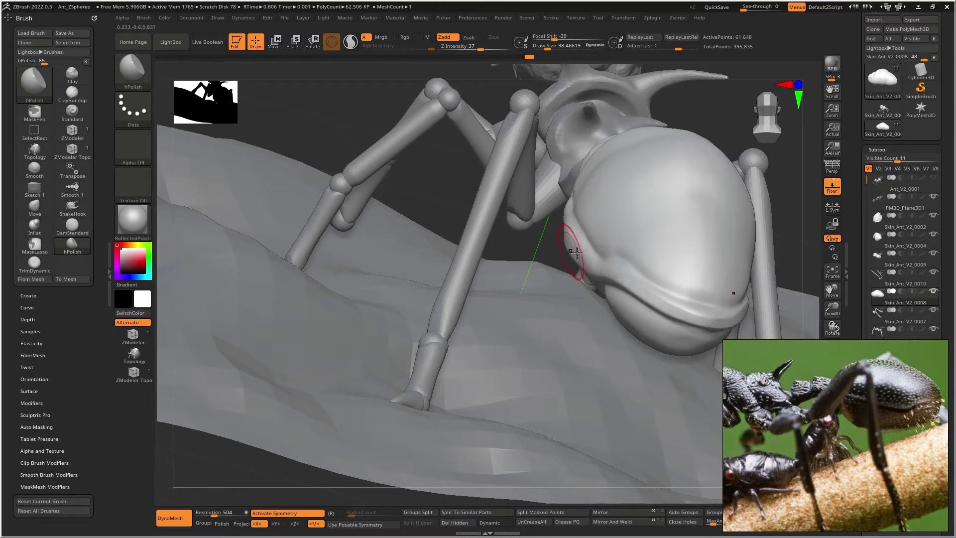
{"action": "right_click_drag", "start_coordinate": [571, 252], "coordinate": [668, 278]}
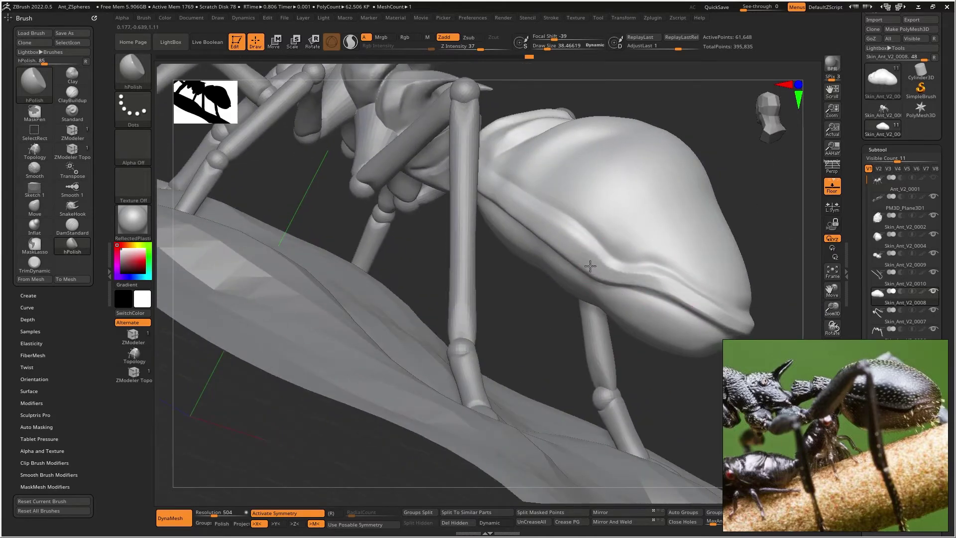
Step: Turn on perspective display for viewing the ant's abdomen
{"action": "right_click_drag", "start_coordinate": [466, 172], "coordinate": [505, 183]}
{"action": "mouse_move", "coordinate": [547, 243]}
{"action": "right_mouse_down"}
{"action": "mouse_move", "coordinate": [560, 259]}
{"action": "mouse_move", "coordinate": [582, 244]}
{"action": "mouse_move", "coordinate": [589, 193]}
{"action": "mouse_move", "coordinate": [598, 202]}
{"action": "mouse_move", "coordinate": [579, 188]}
{"action": "mouse_move", "coordinate": [566, 277]}
{"action": "mouse_move", "coordinate": [602, 279]}
{"action": "mouse_move", "coordinate": [518, 229]}
{"action": "right_mouse_up"}
{"action": "left_click", "coordinate": [835, 172]}
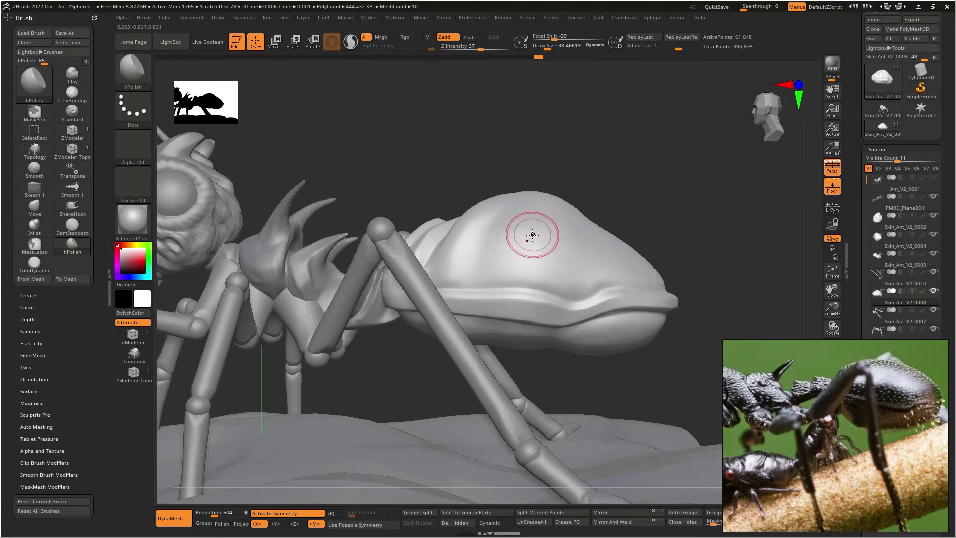
{"action": "mouse_move", "coordinate": [685, 329]}
{"action": "right_mouse_down"}
{"action": "mouse_move", "coordinate": [672, 284]}
{"action": "mouse_move", "coordinate": [647, 319]}
{"action": "mouse_move", "coordinate": [659, 302]}
{"action": "right_mouse_up"}
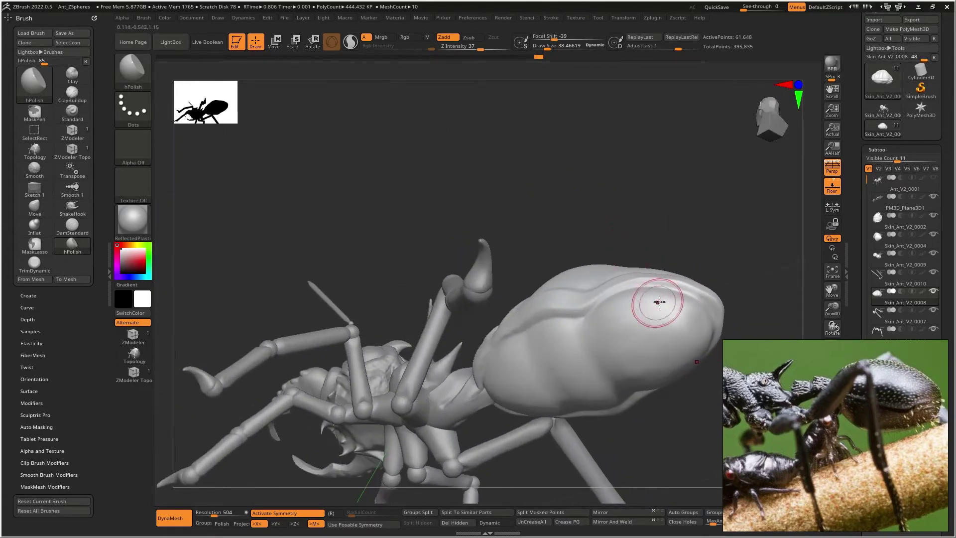
Step: Switch the masking brush from lasso to freehand MaskPen and reduce the draw size to about 10
{"action": "key", "text": "ctrl"}
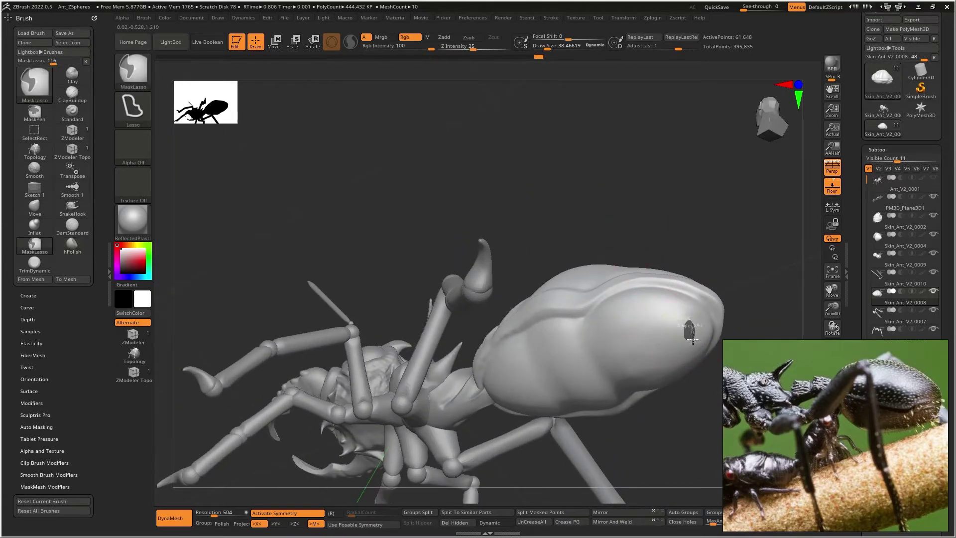
{"action": "right_click_drag", "start_coordinate": [666, 311], "coordinate": [643, 304]}
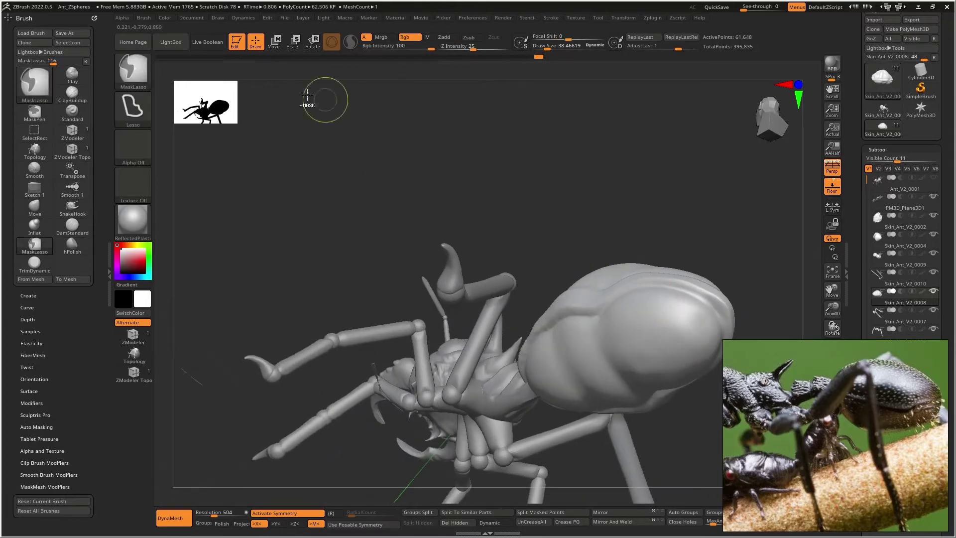
{"action": "left_click", "coordinate": [140, 69], "text": "ctrl"}
{"action": "left_click", "coordinate": [336, 123], "text": "ctrl"}
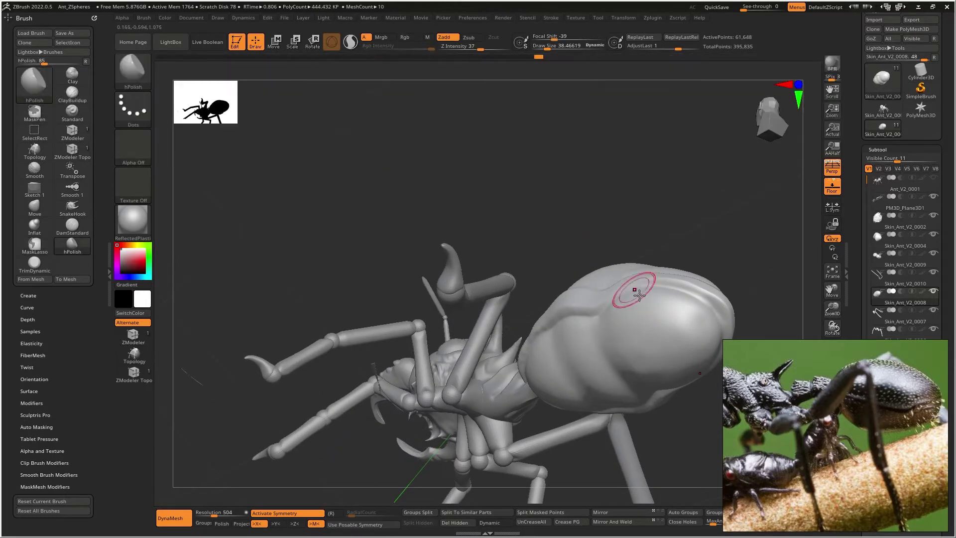
{"action": "right_click_drag", "start_coordinate": [679, 310], "coordinate": [613, 315], "text": "ctrl"}
{"action": "left_click_drag", "start_coordinate": [603, 267], "coordinate": [610, 284], "text": "ctrl"}
{"action": "key", "text": "ctrl+z"}
{"action": "key", "text": "bracketleft"}
{"action": "key", "text": "bracketleft"}
Step: Mask a narrow band on the underside directly beneath the side ridge, along the abdomen's middle and rear
{"action": "mouse_move", "coordinate": [632, 317]}
{"action": "left_mouse_down", "text": "ctrl"}
{"action": "mouse_move", "coordinate": [636, 283]}
{"action": "mouse_move", "coordinate": [616, 261]}
{"action": "left_mouse_up", "text": "ctrl"}
{"action": "mouse_move", "coordinate": [584, 238]}
{"action": "right_mouse_down"}
{"action": "mouse_move", "coordinate": [523, 248]}
{"action": "mouse_move", "coordinate": [444, 233]}
{"action": "right_mouse_up"}
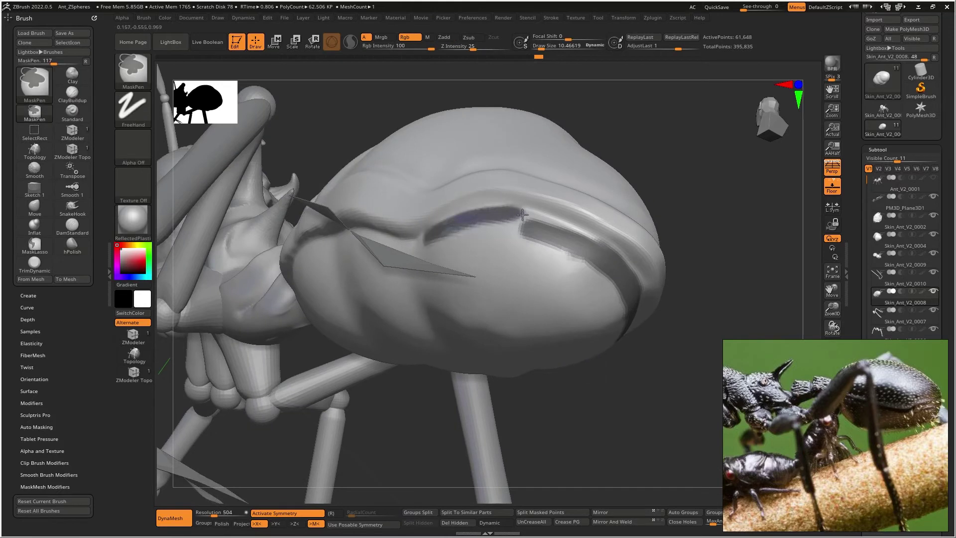
{"action": "left_click_drag", "start_coordinate": [516, 213], "coordinate": [588, 245], "text": "ctrl"}
{"action": "left_click_drag", "start_coordinate": [513, 212], "coordinate": [454, 226], "text": "ctrl"}
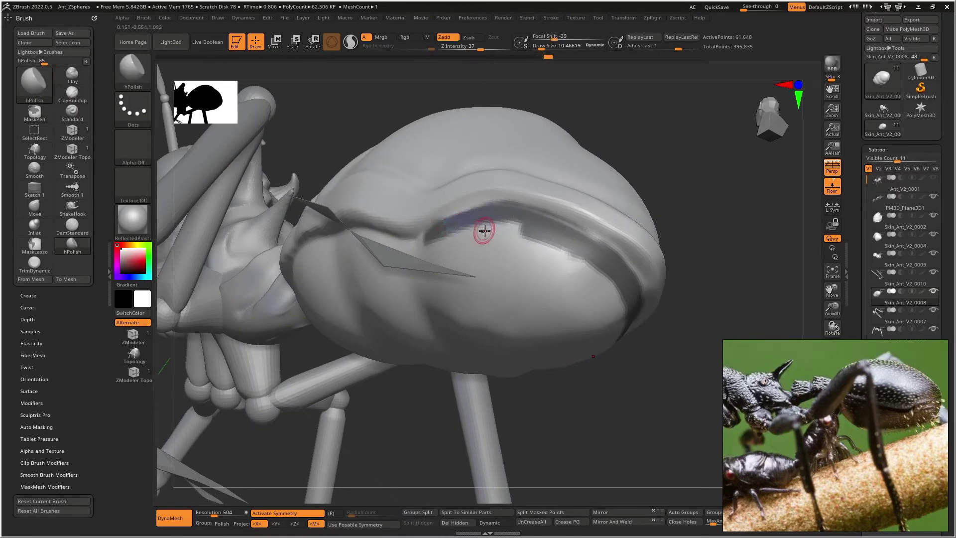
{"action": "key", "text": "ctrl"}
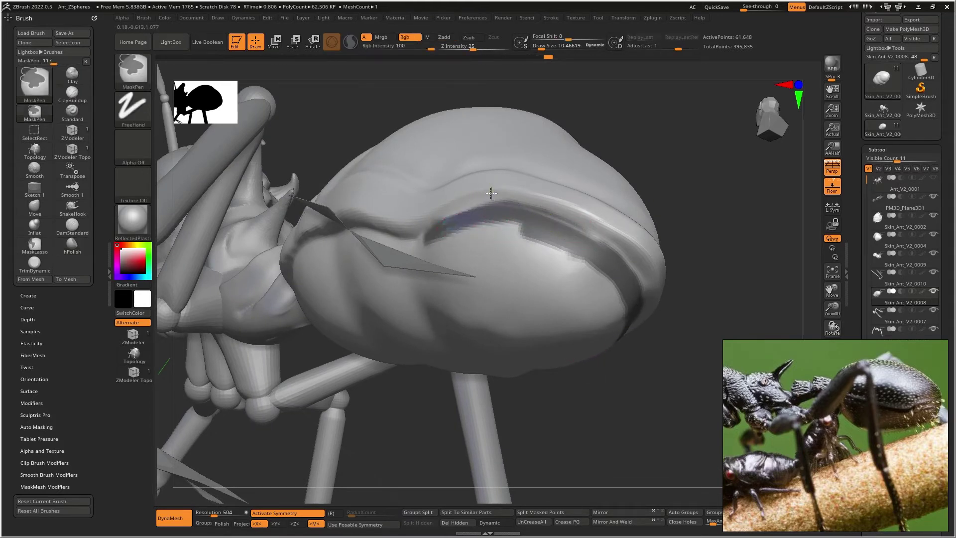
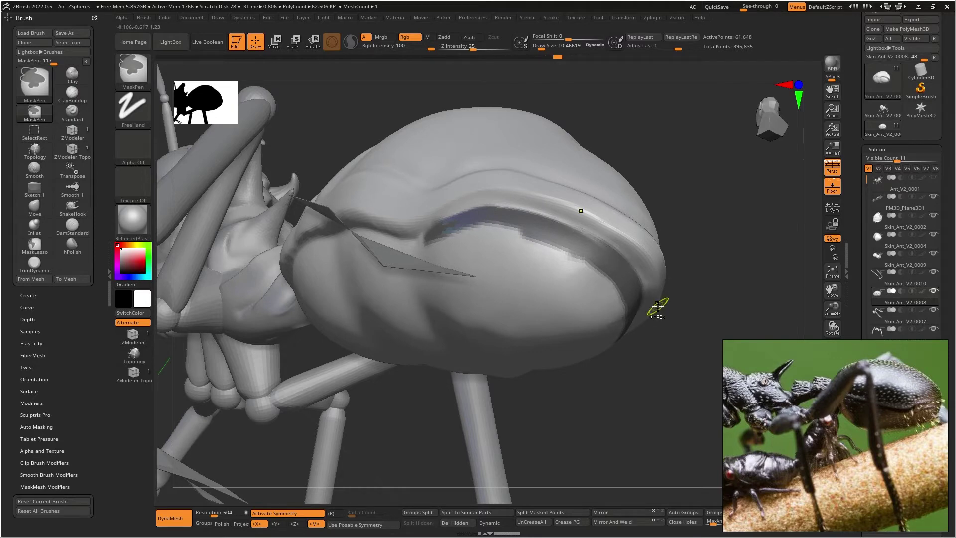
{"action": "mouse_move", "coordinate": [495, 304]}
{"action": "right_mouse_down"}
{"action": "mouse_move", "coordinate": [608, 301]}
{"action": "mouse_move", "coordinate": [567, 256]}
{"action": "mouse_move", "coordinate": [592, 226]}
{"action": "right_mouse_up"}
{"action": "key", "text": "ctrl"}
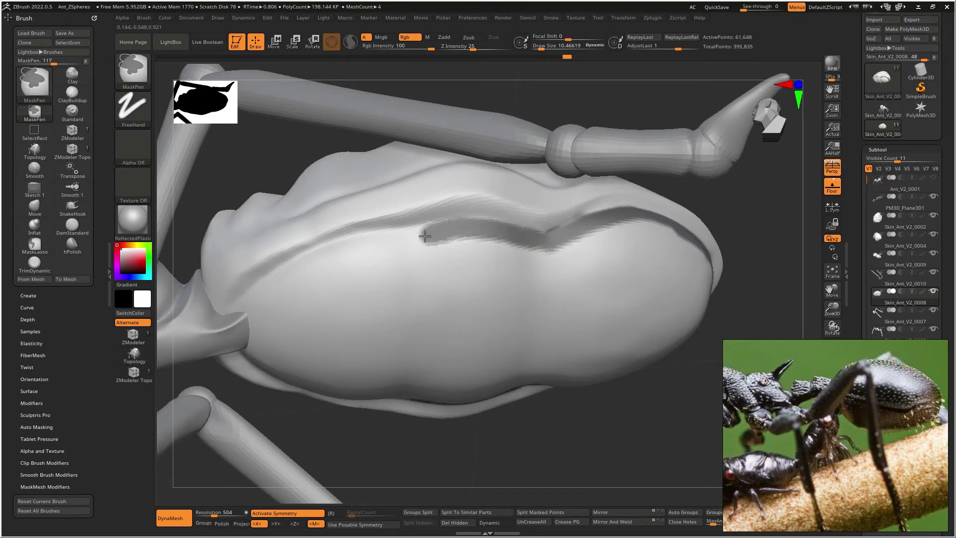
Step: Extend the mask band along the ridge crease to the front of the abdomen's underside near the waist
{"action": "mouse_move", "coordinate": [387, 241]}
{"action": "left_mouse_down", "text": "ctrl"}
{"action": "mouse_move", "coordinate": [334, 250]}
{"action": "mouse_move", "coordinate": [256, 295]}
{"action": "left_mouse_up", "text": "ctrl"}
{"action": "mouse_move", "coordinate": [322, 289]}
{"action": "right_mouse_down", "text": "alt"}
{"action": "mouse_move", "coordinate": [378, 263]}
{"action": "mouse_move", "coordinate": [375, 214]}
{"action": "mouse_move", "coordinate": [319, 288]}
{"action": "right_mouse_up", "text": "alt"}
{"action": "key", "text": "ctrl"}
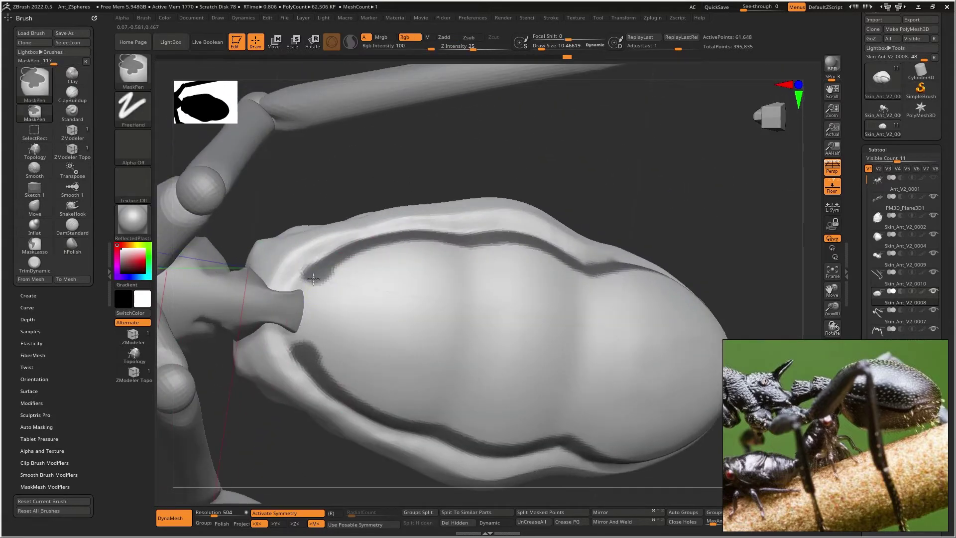
{"action": "left_click_drag", "start_coordinate": [313, 279], "coordinate": [293, 318], "text": "ctrl"}
{"action": "mouse_move", "coordinate": [313, 283]}
{"action": "left_mouse_down", "text": "ctrl"}
{"action": "mouse_move", "coordinate": [309, 314]}
{"action": "mouse_move", "coordinate": [326, 363]}
{"action": "mouse_move", "coordinate": [432, 402]}
{"action": "mouse_move", "coordinate": [398, 405]}
{"action": "mouse_move", "coordinate": [439, 369]}
{"action": "mouse_move", "coordinate": [463, 392]}
{"action": "left_mouse_up", "text": "ctrl"}
Step: Fill the front and middle of the abdomen's underside with mask at draw size about 18 and quick-save the project
{"action": "key", "text": "bracketright"}
{"action": "mouse_move", "coordinate": [451, 341]}
{"action": "left_mouse_down"}
{"action": "mouse_move", "coordinate": [358, 314]}
{"action": "mouse_move", "coordinate": [427, 306]}
{"action": "left_mouse_up"}
{"action": "mouse_move", "coordinate": [435, 385]}
{"action": "left_mouse_down", "text": "ctrl"}
{"action": "mouse_move", "coordinate": [518, 427]}
{"action": "mouse_move", "coordinate": [473, 428]}
{"action": "left_mouse_up", "text": "ctrl"}
{"action": "key", "text": "b"}
{"action": "key", "text": "h"}
{"action": "key", "text": "p"}
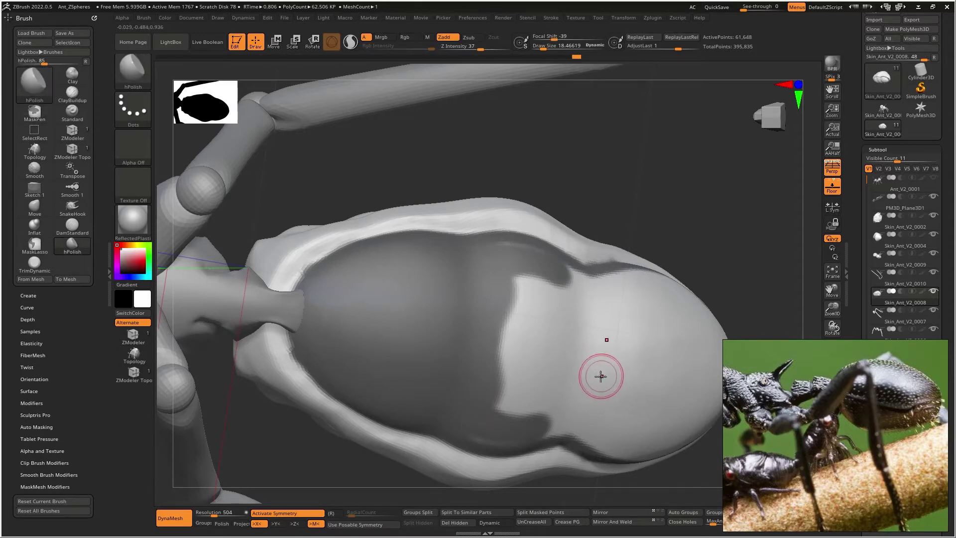
{"action": "mouse_move", "coordinate": [583, 380]}
{"action": "right_mouse_down"}
{"action": "mouse_move", "coordinate": [463, 369]}
{"action": "mouse_move", "coordinate": [474, 396]}
{"action": "right_mouse_up"}
{"action": "mouse_move", "coordinate": [411, 427]}
{"action": "left_mouse_down", "text": "ctrl"}
{"action": "mouse_move", "coordinate": [494, 405]}
{"action": "mouse_move", "coordinate": [491, 429]}
{"action": "mouse_move", "coordinate": [525, 400]}
{"action": "mouse_move", "coordinate": [498, 349]}
{"action": "mouse_move", "coordinate": [468, 355]}
{"action": "mouse_move", "coordinate": [429, 339]}
{"action": "mouse_move", "coordinate": [452, 337]}
{"action": "left_mouse_up", "text": "ctrl"}
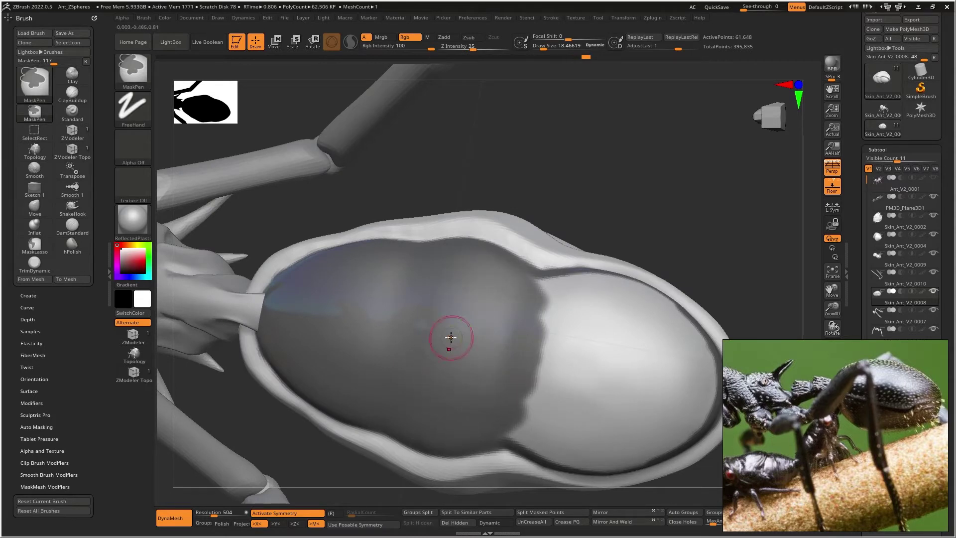
{"action": "left_click", "coordinate": [717, 8]}
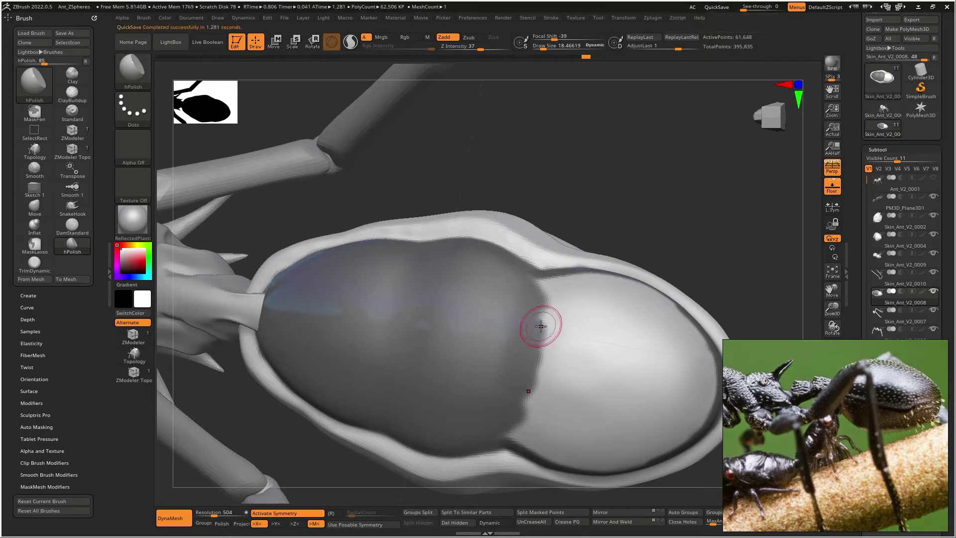
Step: Fill the remaining rear part of the abdomen's underside with mask
{"action": "right_click_drag", "start_coordinate": [595, 310], "coordinate": [517, 311], "text": "alt"}
{"action": "mouse_move", "coordinate": [453, 373]}
{"action": "left_mouse_down", "text": "ctrl"}
{"action": "mouse_move", "coordinate": [422, 426]}
{"action": "mouse_move", "coordinate": [518, 454]}
{"action": "mouse_move", "coordinate": [498, 451]}
{"action": "left_mouse_up", "text": "ctrl"}
{"action": "mouse_move", "coordinate": [473, 395]}
{"action": "left_mouse_down", "text": "ctrl"}
{"action": "mouse_move", "coordinate": [441, 424]}
{"action": "mouse_move", "coordinate": [519, 423]}
{"action": "mouse_move", "coordinate": [532, 410]}
{"action": "left_mouse_up", "text": "ctrl"}
{"action": "mouse_move", "coordinate": [557, 401]}
{"action": "right_mouse_down"}
{"action": "mouse_move", "coordinate": [482, 352]}
{"action": "mouse_move", "coordinate": [486, 378]}
{"action": "right_mouse_up"}
{"action": "mouse_move", "coordinate": [478, 396]}
{"action": "left_mouse_down", "text": "ctrl"}
{"action": "mouse_move", "coordinate": [473, 419]}
{"action": "mouse_move", "coordinate": [499, 439]}
{"action": "mouse_move", "coordinate": [564, 377]}
{"action": "mouse_move", "coordinate": [503, 343]}
{"action": "mouse_move", "coordinate": [457, 390]}
{"action": "left_mouse_up", "text": "ctrl"}
Step: Refine the mask's edge along the crease below the side ridge at draw size 9
{"action": "mouse_move", "coordinate": [516, 352]}
{"action": "right_mouse_down"}
{"action": "mouse_move", "coordinate": [530, 367]}
{"action": "mouse_move", "coordinate": [539, 422]}
{"action": "mouse_move", "coordinate": [480, 384]}
{"action": "right_mouse_up"}
{"action": "right_click_drag", "start_coordinate": [566, 325], "coordinate": [491, 368], "text": "ctrl"}
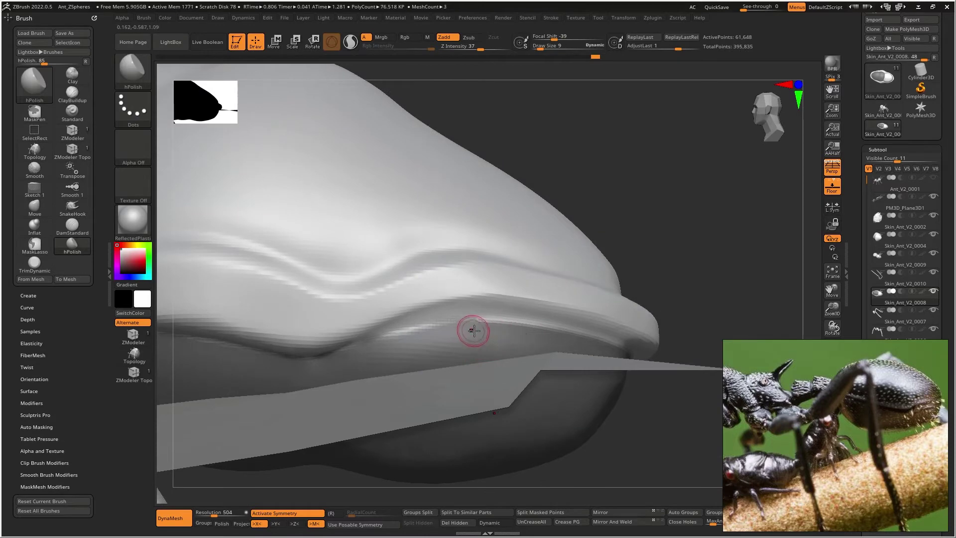
{"action": "right_click_drag", "start_coordinate": [472, 331], "coordinate": [450, 335]}
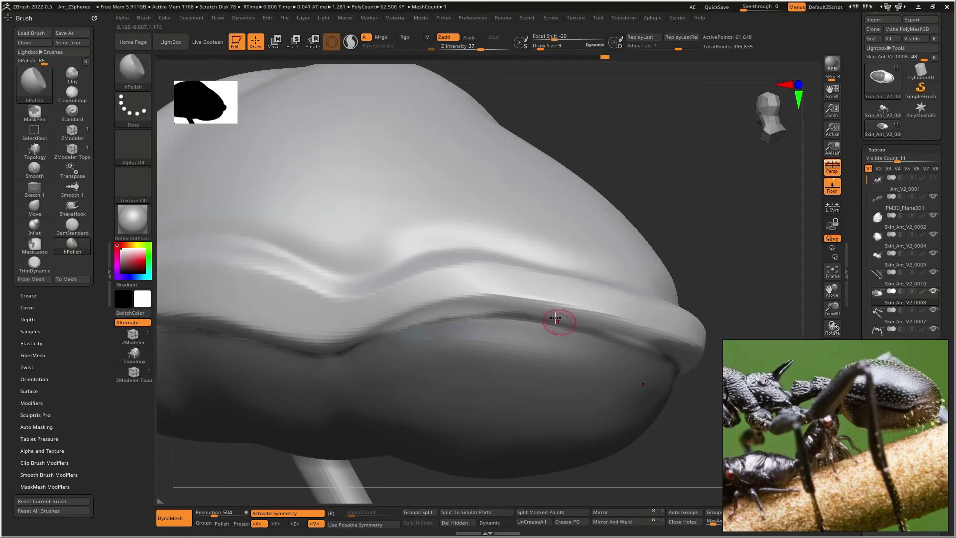
{"action": "right_click_drag", "start_coordinate": [561, 326], "coordinate": [592, 314]}
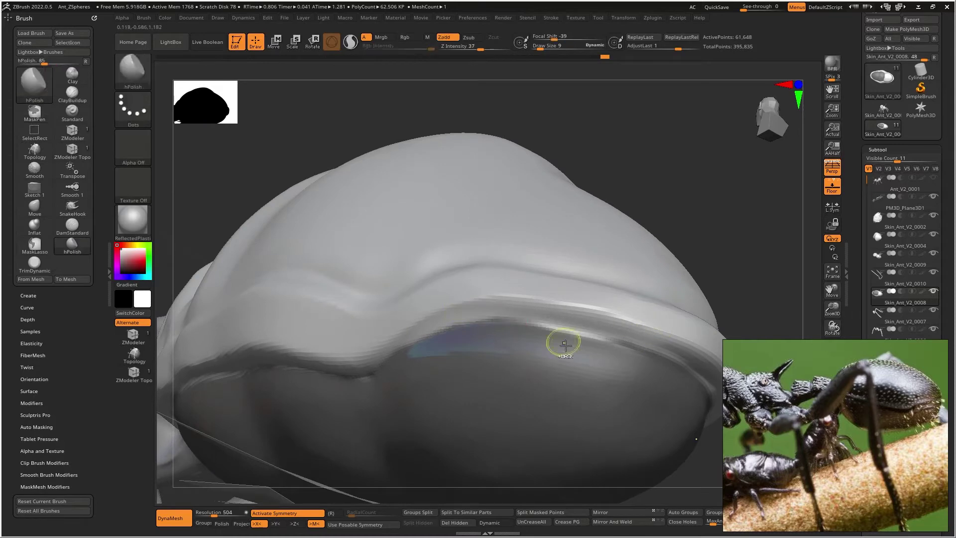
{"action": "right_click_drag", "start_coordinate": [675, 370], "coordinate": [508, 299]}
{"action": "mouse_move", "coordinate": [508, 299]}
{"action": "right_mouse_down", "text": "ctrl"}
{"action": "mouse_move", "coordinate": [485, 210]}
{"action": "mouse_move", "coordinate": [613, 272]}
{"action": "right_mouse_up", "text": "ctrl"}
{"action": "mouse_move", "coordinate": [444, 280]}
{"action": "right_mouse_down"}
{"action": "mouse_move", "coordinate": [435, 238]}
{"action": "mouse_move", "coordinate": [466, 258]}
{"action": "right_mouse_up"}
{"action": "key", "text": "ctrl+s"}
{"action": "left_click_drag", "start_coordinate": [666, 142], "coordinate": [571, 107]}
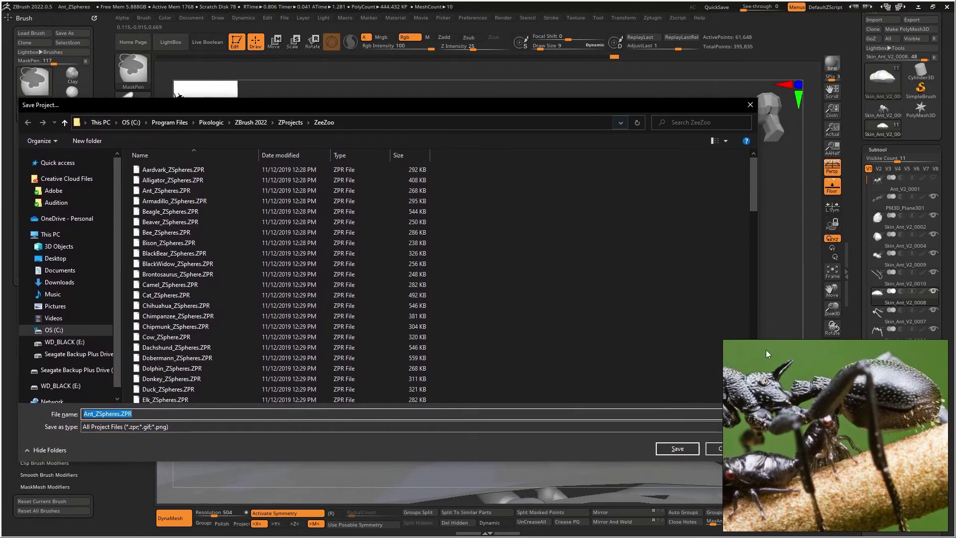
{"action": "left_click", "coordinate": [714, 448]}
{"action": "left_click_drag", "start_coordinate": [638, 227], "coordinate": [627, 264]}
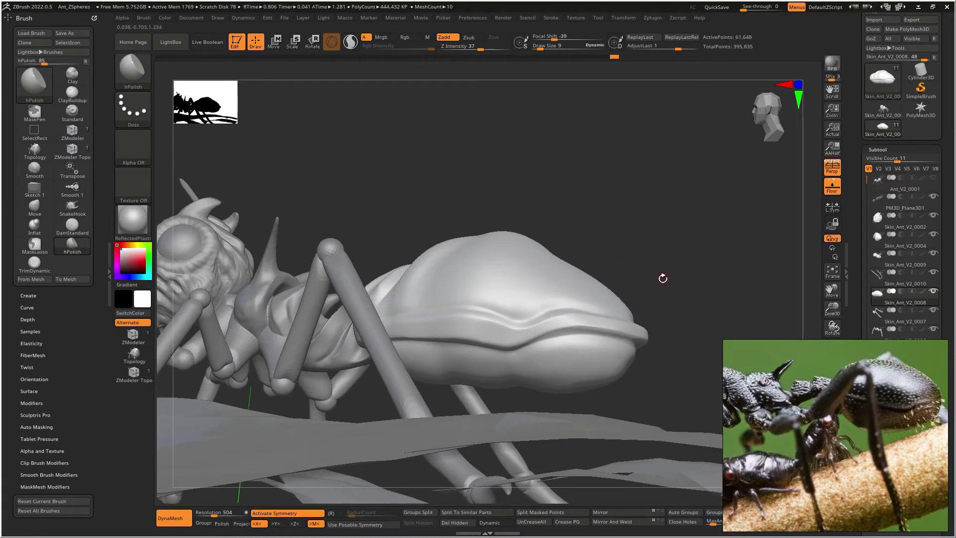
Step: Turn the masked underside of the abdomen into its own polygroup and hide the polyframe display
{"action": "key", "text": "Return"}
{"action": "mouse_move", "coordinate": [614, 161]}
{"action": "left_mouse_down"}
{"action": "mouse_move", "coordinate": [613, 118]}
{"action": "mouse_move", "coordinate": [632, 122]}
{"action": "mouse_move", "coordinate": [640, 150]}
{"action": "mouse_move", "coordinate": [683, 195]}
{"action": "left_mouse_up"}
{"action": "left_click", "coordinate": [581, 274], "text": "ctrl+shift"}
{"action": "key", "text": "ctrl+w"}
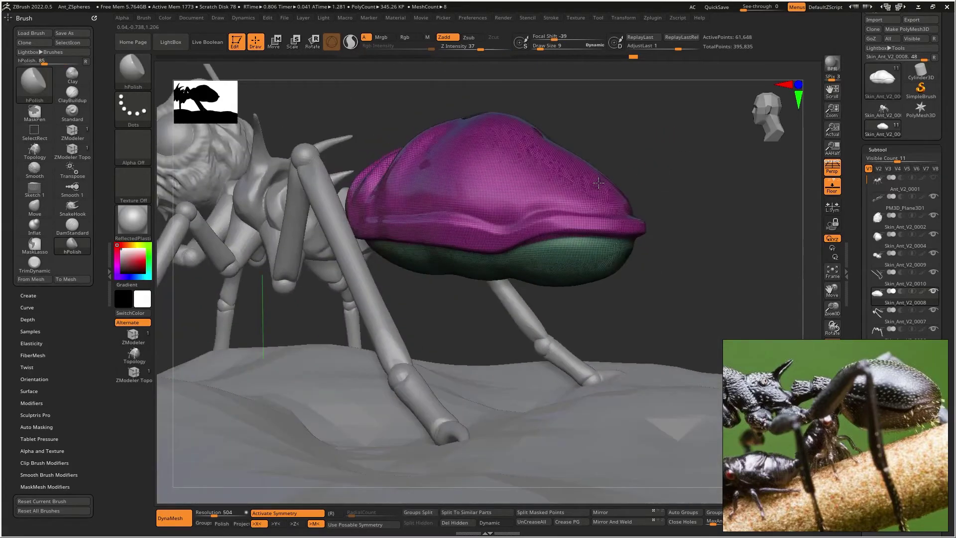
{"action": "right_click_drag", "start_coordinate": [599, 183], "coordinate": [614, 195]}
{"action": "left_click_drag", "start_coordinate": [589, 211], "coordinate": [616, 193]}
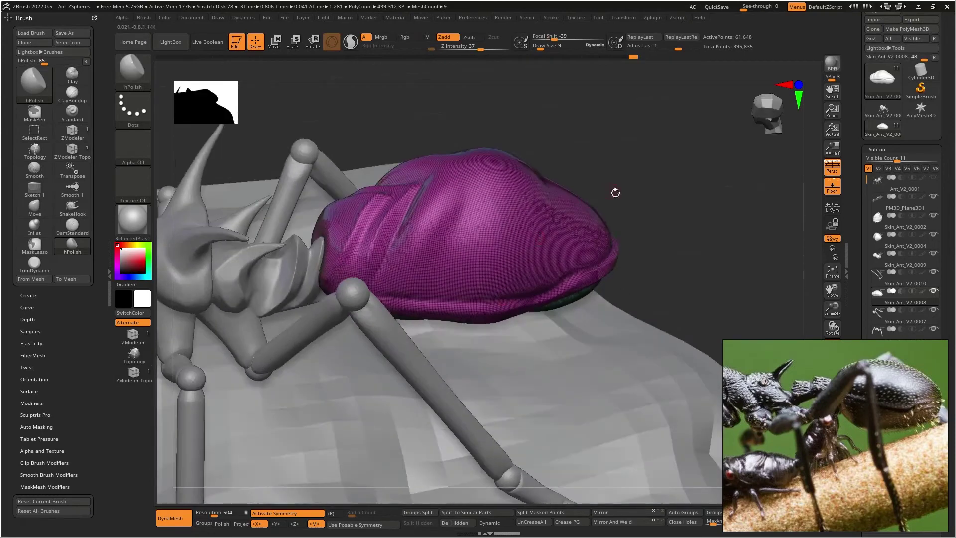
{"action": "key", "text": "shift+f"}
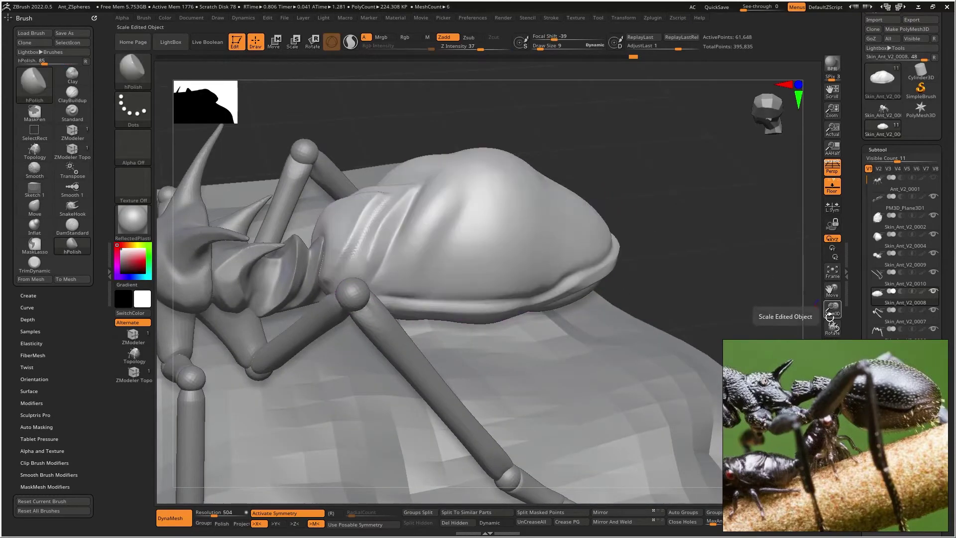
Step: Deepen the segment crease on the front side of the abdomen with DamStandard
{"action": "key", "text": "b"}
{"action": "key", "text": "d"}
{"action": "key", "text": "s"}
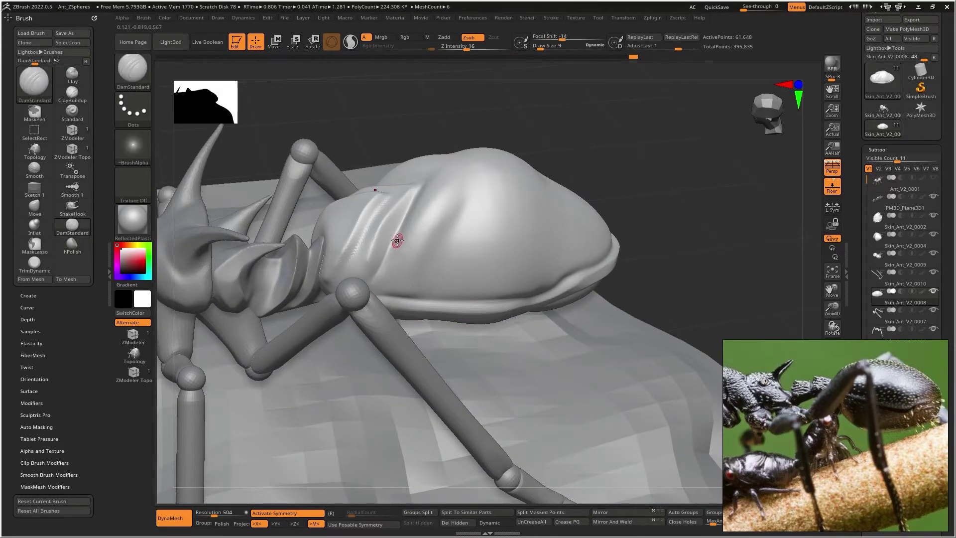
{"action": "right_click_drag", "start_coordinate": [388, 248], "coordinate": [376, 280]}
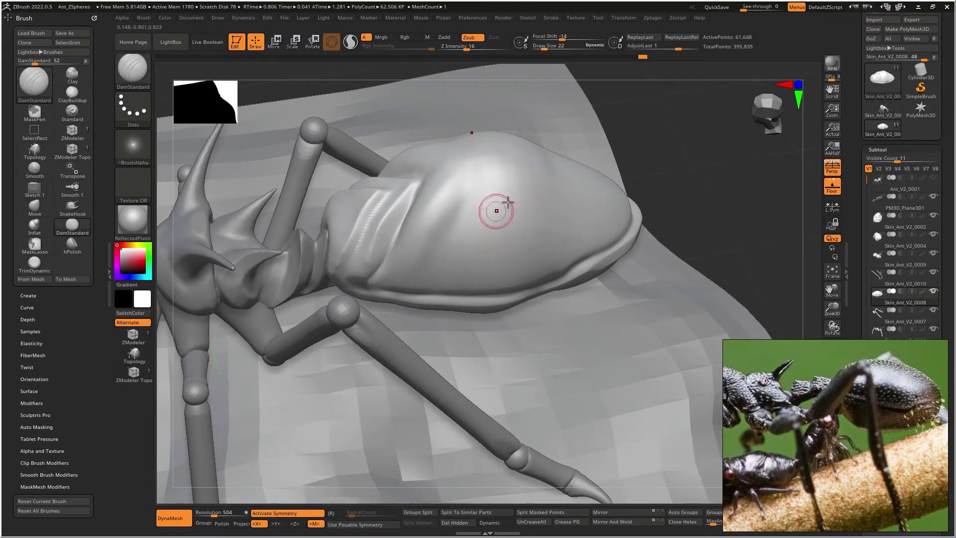
Step: Build up raised folds along the V-shaped front crease and the abdomen's top centre line with ClayBuildup
{"action": "key", "text": "b"}
{"action": "key", "text": "c"}
{"action": "key", "text": "b"}
{"action": "mouse_move", "coordinate": [486, 160]}
{"action": "left_mouse_down"}
{"action": "mouse_move", "coordinate": [423, 226]}
{"action": "mouse_move", "coordinate": [443, 208]}
{"action": "mouse_move", "coordinate": [459, 160]}
{"action": "left_mouse_up"}
{"action": "mouse_move", "coordinate": [458, 160]}
{"action": "right_mouse_down"}
{"action": "mouse_move", "coordinate": [475, 210]}
{"action": "mouse_move", "coordinate": [492, 185]}
{"action": "mouse_move", "coordinate": [425, 239]}
{"action": "right_mouse_up"}
{"action": "left_click_drag", "start_coordinate": [368, 211], "coordinate": [414, 208]}
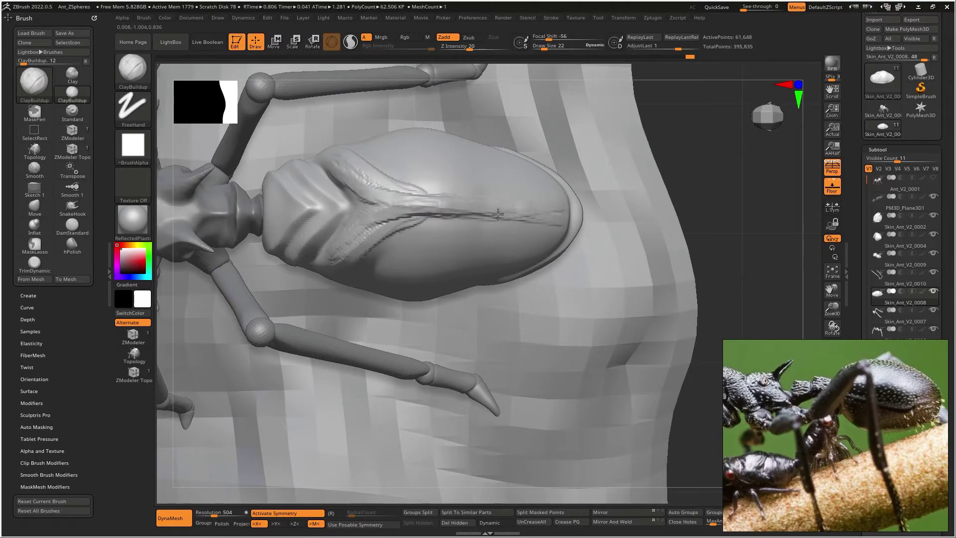
Step: Build up clay around the abdomen's rear tip just above the side ridge
{"action": "left_click_drag", "start_coordinate": [569, 226], "coordinate": [528, 258]}
{"action": "right_click_drag", "start_coordinate": [528, 258], "coordinate": [535, 249]}
{"action": "mouse_move", "coordinate": [535, 249]}
{"action": "left_mouse_down"}
{"action": "mouse_move", "coordinate": [563, 238]}
{"action": "mouse_move", "coordinate": [565, 262]}
{"action": "left_mouse_up"}
{"action": "mouse_move", "coordinate": [565, 262]}
{"action": "right_mouse_down"}
{"action": "mouse_move", "coordinate": [519, 218]}
{"action": "mouse_move", "coordinate": [543, 225]}
{"action": "right_mouse_up"}
{"action": "mouse_move", "coordinate": [551, 249]}
{"action": "left_mouse_down"}
{"action": "mouse_move", "coordinate": [572, 237]}
{"action": "mouse_move", "coordinate": [525, 282]}
{"action": "mouse_move", "coordinate": [581, 259]}
{"action": "left_mouse_up"}
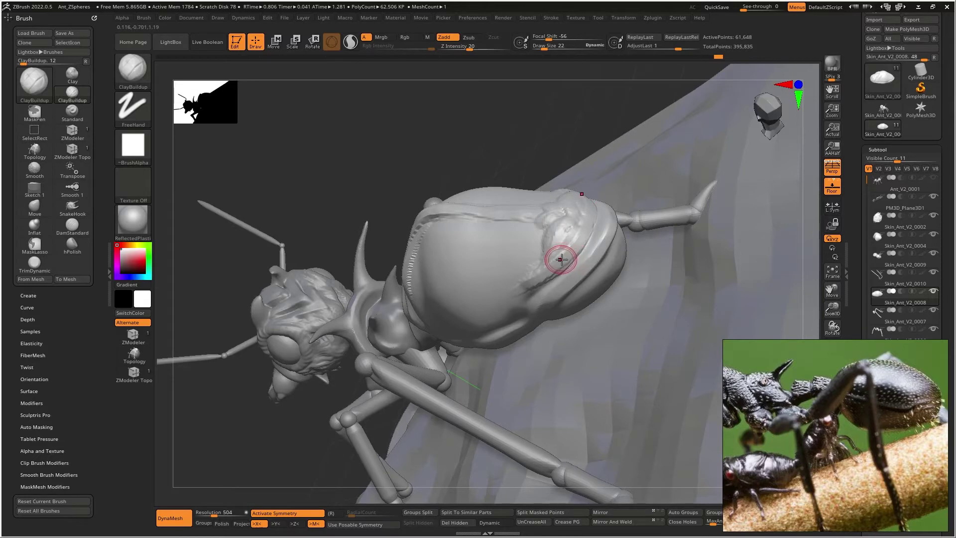
Step: Isolate the underside polygroup, mask it completely and show the whole abdomen again
{"action": "left_click", "coordinate": [587, 283], "text": "ctrl+shift"}
{"action": "right_click_drag", "start_coordinate": [586, 283], "coordinate": [512, 203]}
{"action": "left_click_drag", "start_coordinate": [696, 195], "coordinate": [371, 364], "text": "ctrl"}
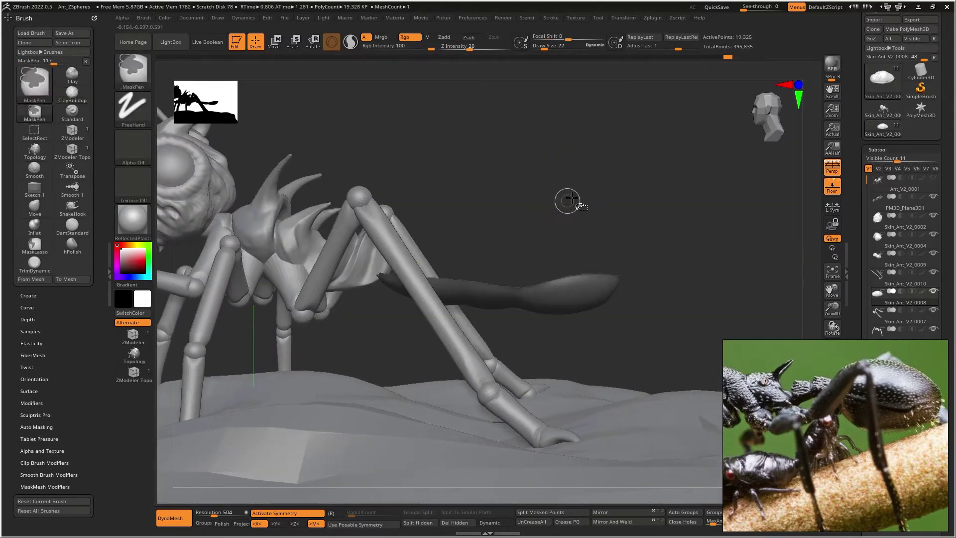
{"action": "left_click", "coordinate": [569, 202], "text": "ctrl+shift"}
Step: Add ClayBuildup folds running from the rear tip and centre line across the abdomen's upper surface at draw size 22
{"action": "right_click_drag", "start_coordinate": [606, 191], "coordinate": [491, 277]}
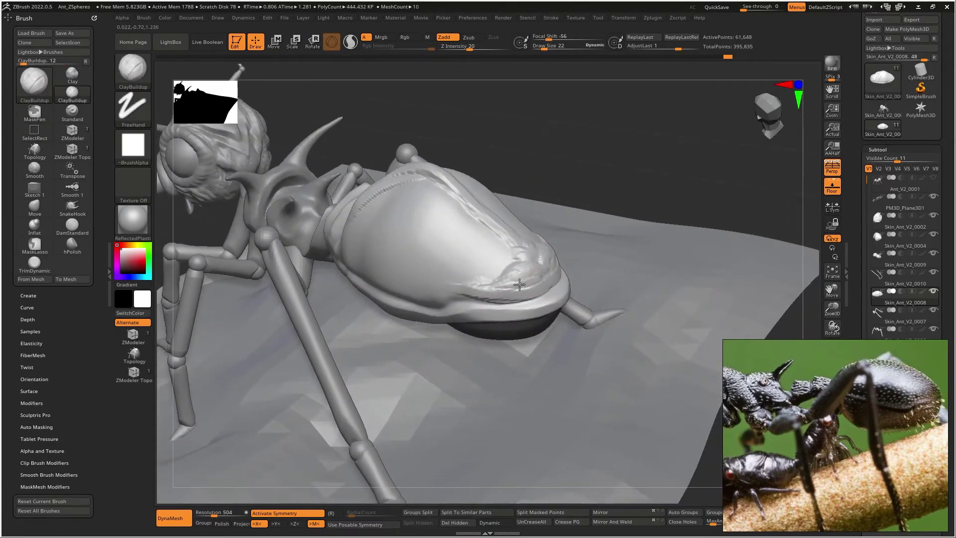
{"action": "left_click_drag", "start_coordinate": [511, 260], "coordinate": [486, 262]}
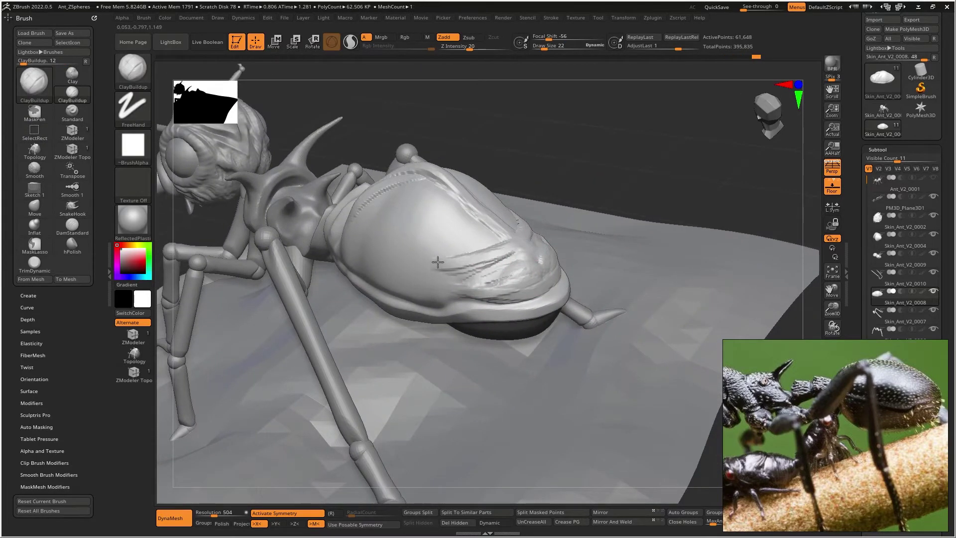
{"action": "left_click_drag", "start_coordinate": [444, 231], "coordinate": [428, 233]}
{"action": "left_click_drag", "start_coordinate": [495, 226], "coordinate": [423, 239]}
{"action": "mouse_move", "coordinate": [429, 217]}
{"action": "right_mouse_down"}
{"action": "mouse_move", "coordinate": [465, 237]}
{"action": "mouse_move", "coordinate": [481, 234]}
{"action": "right_mouse_up"}
{"action": "left_click_drag", "start_coordinate": [478, 209], "coordinate": [390, 216]}
{"action": "mouse_move", "coordinate": [458, 192]}
{"action": "left_mouse_down"}
{"action": "mouse_move", "coordinate": [386, 211]}
{"action": "mouse_move", "coordinate": [422, 172]}
{"action": "left_mouse_up"}
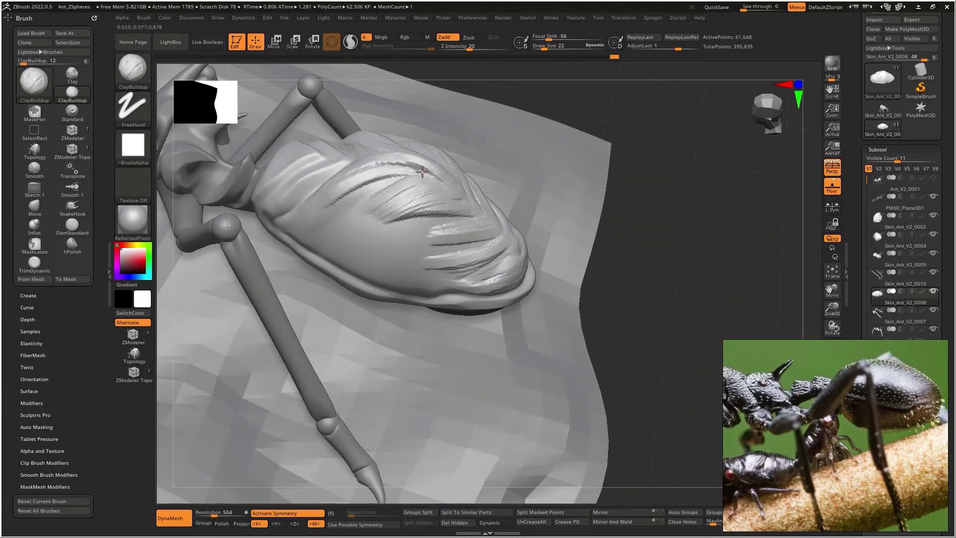
Step: Continue the clay folds over the front of the abdomen and down its side toward the ridge
{"action": "left_click_drag", "start_coordinate": [362, 185], "coordinate": [351, 191]}
{"action": "right_click_drag", "start_coordinate": [374, 177], "coordinate": [389, 193]}
{"action": "left_click_drag", "start_coordinate": [366, 195], "coordinate": [320, 214]}
{"action": "mouse_move", "coordinate": [320, 213]}
{"action": "right_mouse_down"}
{"action": "mouse_move", "coordinate": [404, 223]}
{"action": "mouse_move", "coordinate": [438, 241]}
{"action": "right_mouse_up"}
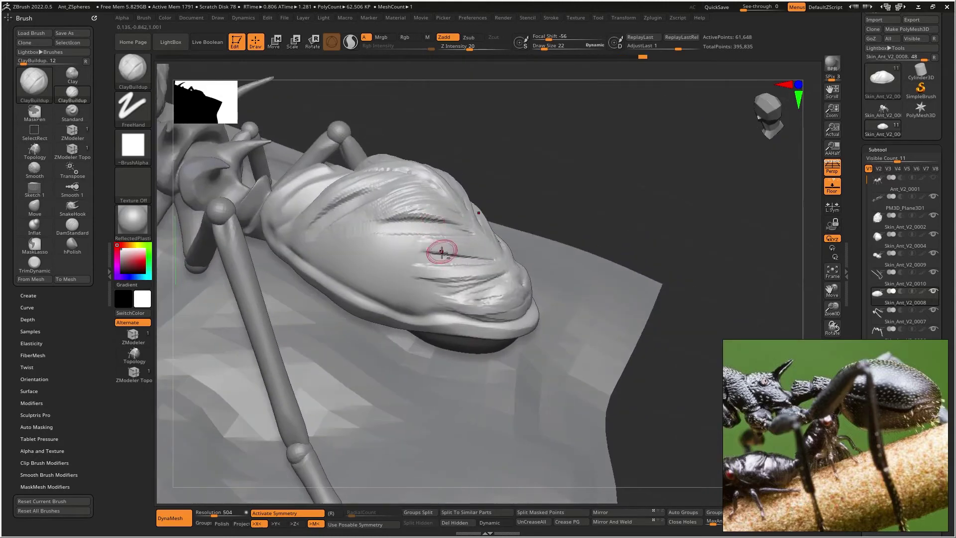
{"action": "mouse_move", "coordinate": [376, 248]}
{"action": "left_mouse_down"}
{"action": "mouse_move", "coordinate": [387, 246]}
{"action": "mouse_move", "coordinate": [387, 264]}
{"action": "mouse_move", "coordinate": [412, 284]}
{"action": "mouse_move", "coordinate": [389, 280]}
{"action": "left_mouse_up"}
{"action": "mouse_move", "coordinate": [349, 240]}
{"action": "left_mouse_down"}
{"action": "mouse_move", "coordinate": [346, 226]}
{"action": "mouse_move", "coordinate": [485, 271]}
{"action": "mouse_move", "coordinate": [407, 281]}
{"action": "mouse_move", "coordinate": [483, 269]}
{"action": "mouse_move", "coordinate": [395, 230]}
{"action": "mouse_move", "coordinate": [438, 244]}
{"action": "mouse_move", "coordinate": [413, 207]}
{"action": "mouse_move", "coordinate": [385, 209]}
{"action": "left_mouse_up"}
Step: Smooth the clay folds across the abdomen's upper surface with a larger brush at draw size 50
{"action": "right_click_drag", "start_coordinate": [408, 182], "coordinate": [438, 196]}
{"action": "mouse_move", "coordinate": [503, 281]}
{"action": "left_mouse_down", "text": "shift"}
{"action": "mouse_move", "coordinate": [500, 295]}
{"action": "mouse_move", "coordinate": [501, 256]}
{"action": "mouse_move", "coordinate": [478, 271]}
{"action": "mouse_move", "coordinate": [448, 219]}
{"action": "mouse_move", "coordinate": [353, 212]}
{"action": "left_mouse_up", "text": "shift"}
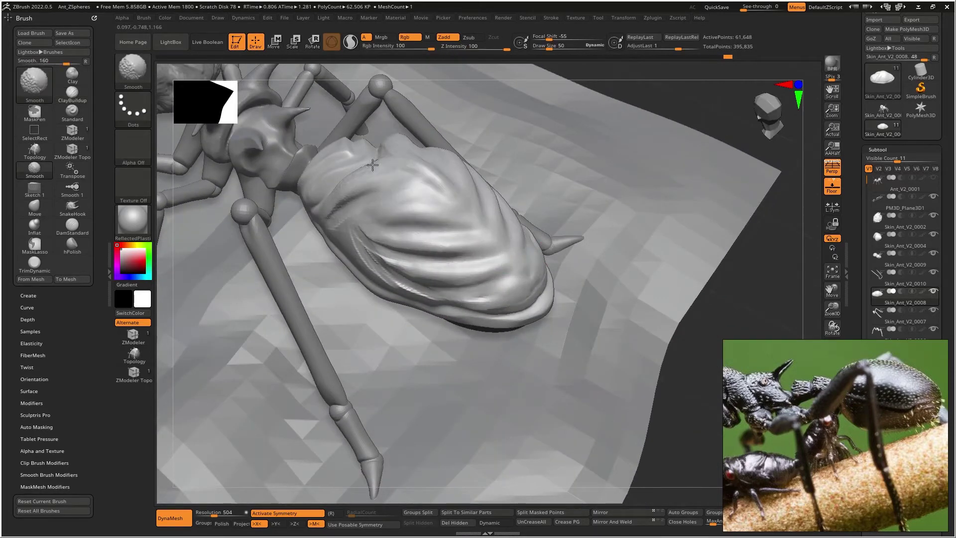
{"action": "mouse_move", "coordinate": [401, 214]}
{"action": "right_mouse_down"}
{"action": "mouse_move", "coordinate": [402, 177]}
{"action": "mouse_move", "coordinate": [376, 220]}
{"action": "right_mouse_up"}
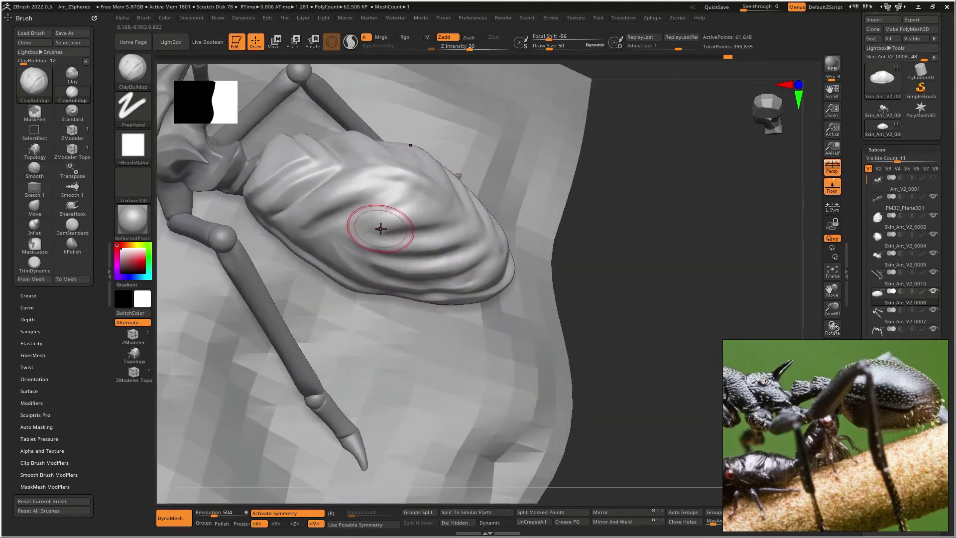
Step: Carve DamStandard creases between the folds on the abdomen's side and around its rear tip at draw size 30
{"action": "mouse_move", "coordinate": [325, 249]}
{"action": "right_mouse_down"}
{"action": "mouse_move", "coordinate": [378, 228]}
{"action": "mouse_move", "coordinate": [358, 248]}
{"action": "mouse_move", "coordinate": [427, 232]}
{"action": "right_mouse_up"}
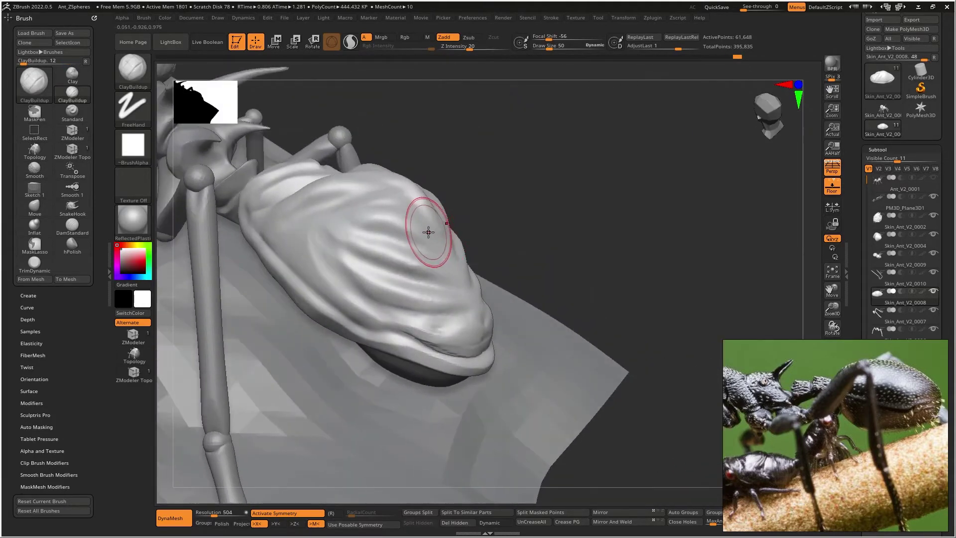
{"action": "key", "text": "b"}
{"action": "key", "text": "d"}
{"action": "key", "text": "s"}
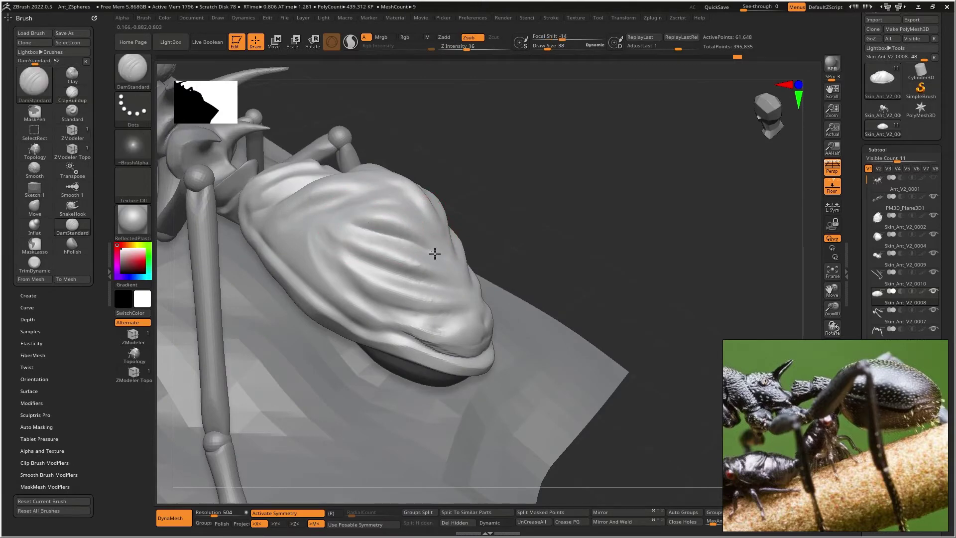
{"action": "mouse_move", "coordinate": [377, 236]}
{"action": "right_mouse_down"}
{"action": "mouse_move", "coordinate": [366, 251]}
{"action": "mouse_move", "coordinate": [382, 250]}
{"action": "mouse_move", "coordinate": [353, 268]}
{"action": "mouse_move", "coordinate": [305, 241]}
{"action": "right_mouse_up"}
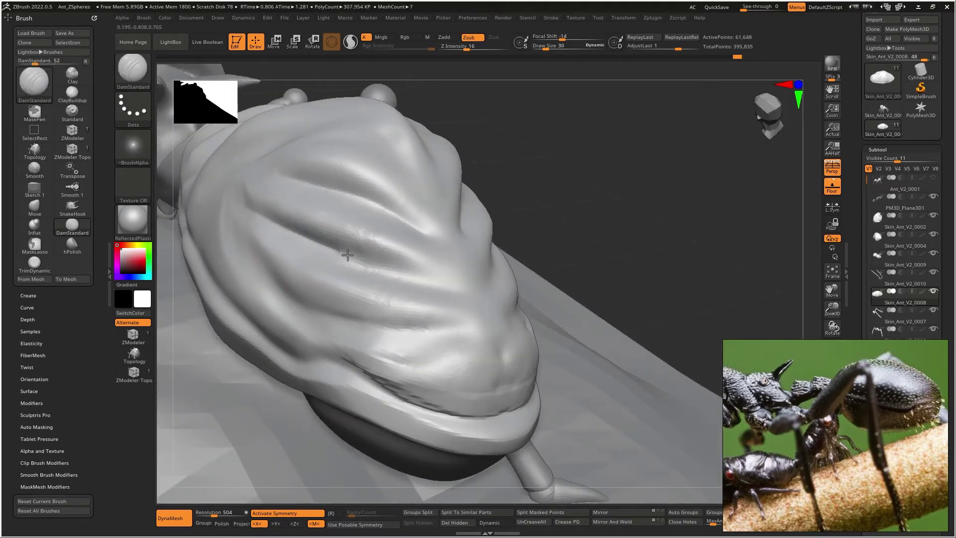
{"action": "mouse_move", "coordinate": [231, 229]}
{"action": "left_mouse_down"}
{"action": "mouse_move", "coordinate": [281, 284]}
{"action": "mouse_move", "coordinate": [437, 330]}
{"action": "left_mouse_up"}
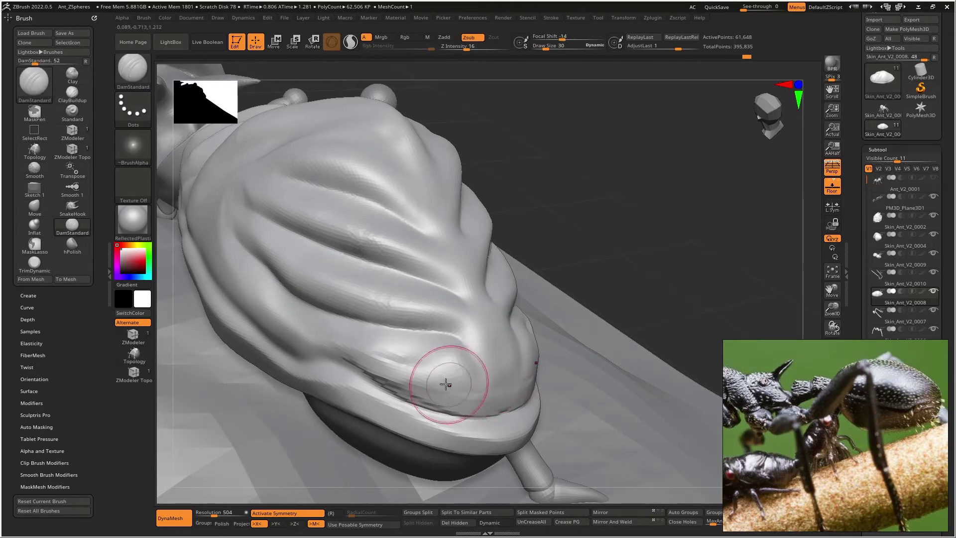
{"action": "mouse_move", "coordinate": [460, 389]}
{"action": "left_mouse_down"}
{"action": "mouse_move", "coordinate": [518, 380]}
{"action": "mouse_move", "coordinate": [465, 369]}
{"action": "mouse_move", "coordinate": [500, 353]}
{"action": "left_mouse_up"}
Step: Deepen the creases running from the abdomen's side to its centre line with DamStandard at draw size 22
{"action": "right_click_drag", "start_coordinate": [491, 322], "coordinate": [470, 322]}
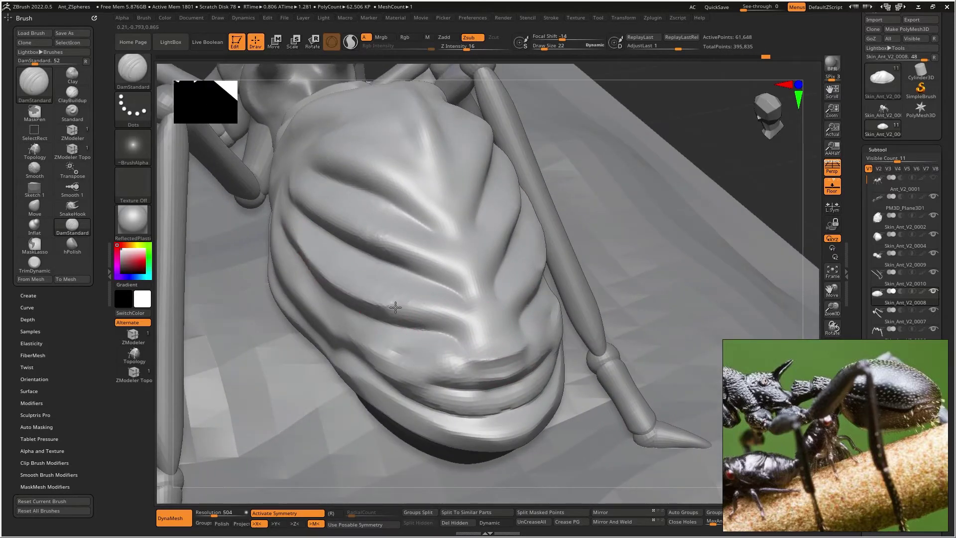
{"action": "left_click_drag", "start_coordinate": [393, 306], "coordinate": [445, 313]}
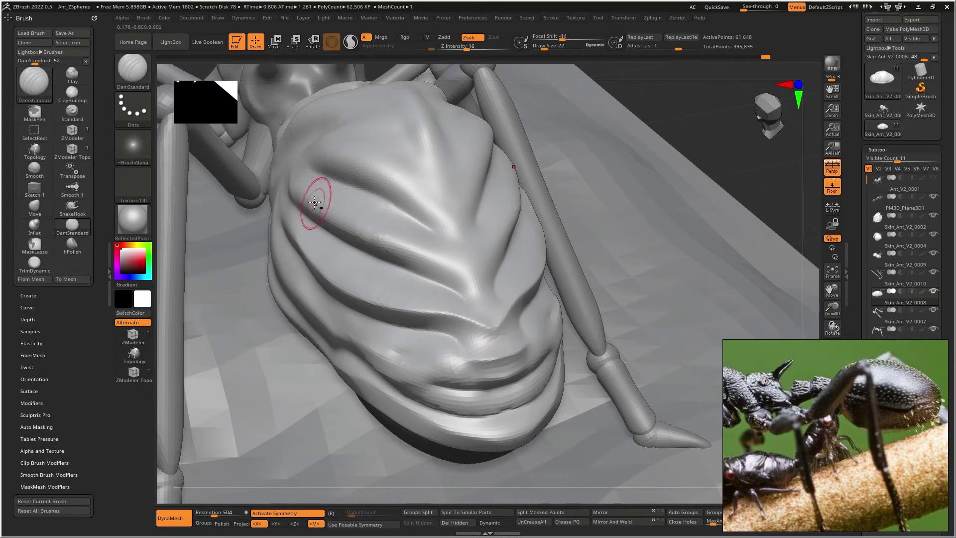
{"action": "left_click_drag", "start_coordinate": [354, 229], "coordinate": [467, 273]}
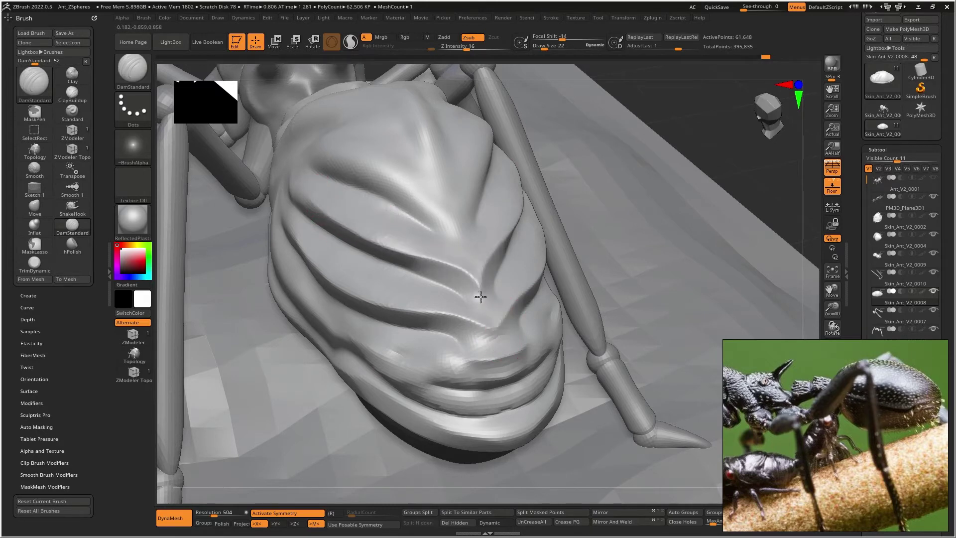
{"action": "right_click_drag", "start_coordinate": [394, 171], "coordinate": [414, 271]}
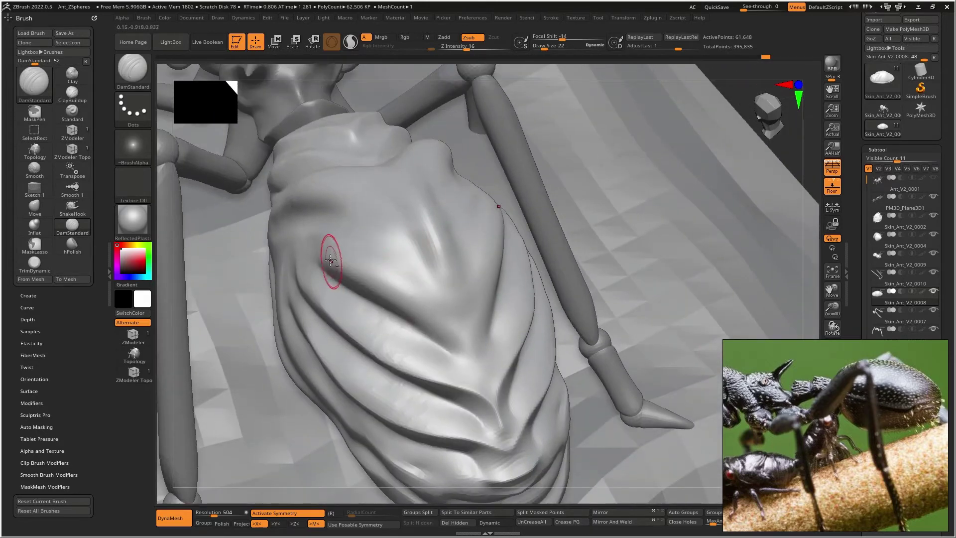
{"action": "left_click_drag", "start_coordinate": [363, 281], "coordinate": [467, 339]}
{"action": "mouse_move", "coordinate": [478, 372]}
{"action": "right_mouse_down"}
{"action": "mouse_move", "coordinate": [404, 241]}
{"action": "mouse_move", "coordinate": [434, 242]}
{"action": "right_mouse_up"}
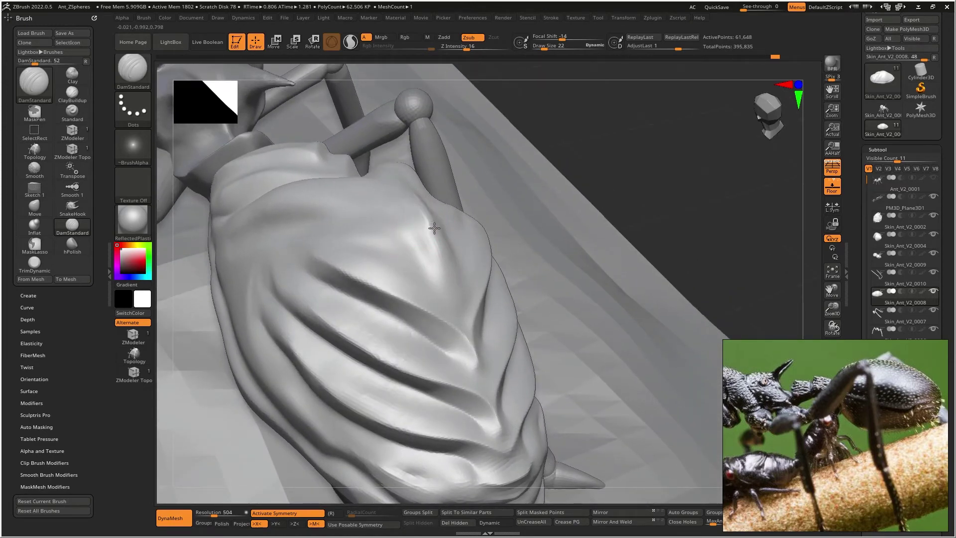
{"action": "mouse_move", "coordinate": [459, 318]}
{"action": "right_mouse_down"}
{"action": "mouse_move", "coordinate": [412, 284]}
{"action": "mouse_move", "coordinate": [449, 306]}
{"action": "right_mouse_up"}
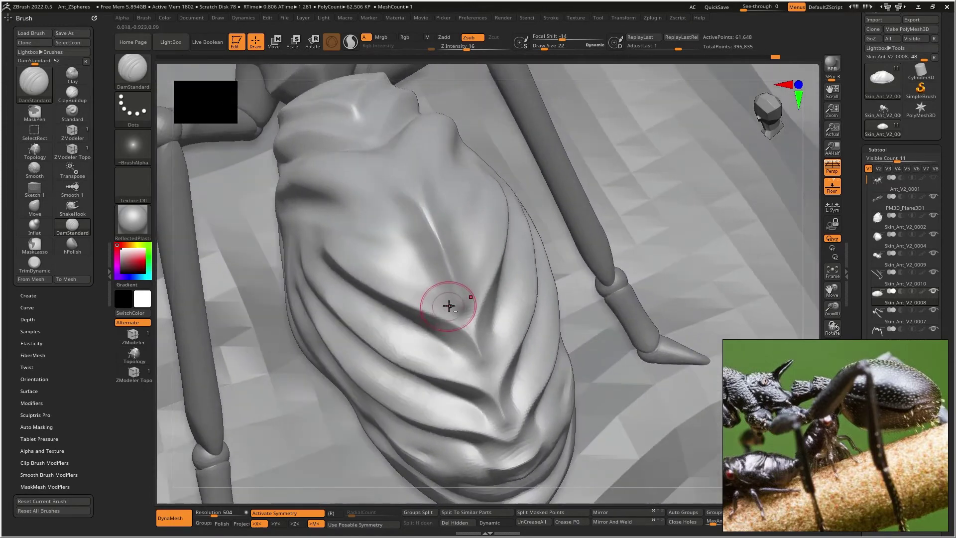
{"action": "left_click_drag", "start_coordinate": [461, 326], "coordinate": [474, 337]}
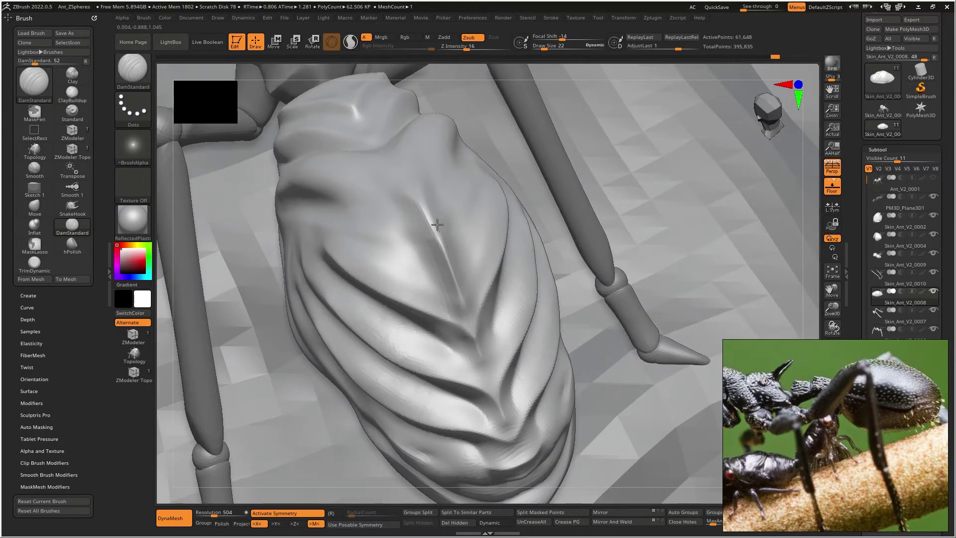
Step: Carve DamStandard creases along the centre line and across the front folds of the abdomen's upper surface
{"action": "right_click_drag", "start_coordinate": [465, 284], "coordinate": [449, 229]}
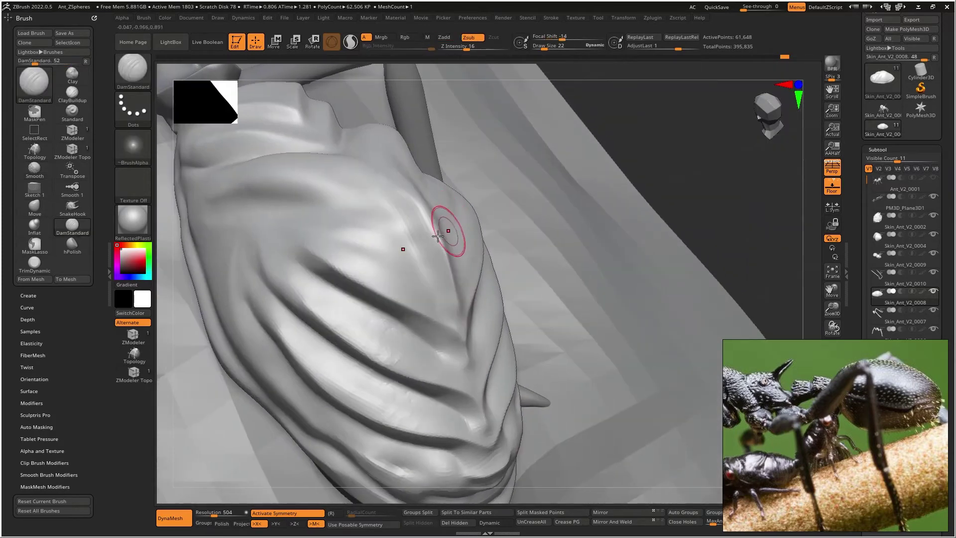
{"action": "left_click_drag", "start_coordinate": [431, 292], "coordinate": [393, 213]}
{"action": "left_click_drag", "start_coordinate": [355, 184], "coordinate": [302, 172]}
{"action": "mouse_move", "coordinate": [252, 175]}
{"action": "right_mouse_down"}
{"action": "mouse_move", "coordinate": [209, 184]}
{"action": "mouse_move", "coordinate": [284, 222]}
{"action": "right_mouse_up"}
{"action": "mouse_move", "coordinate": [272, 158]}
{"action": "left_mouse_down"}
{"action": "mouse_move", "coordinate": [232, 154]}
{"action": "mouse_move", "coordinate": [344, 166]}
{"action": "mouse_move", "coordinate": [421, 204]}
{"action": "left_mouse_up"}
{"action": "mouse_move", "coordinate": [421, 204]}
{"action": "right_mouse_down"}
{"action": "mouse_move", "coordinate": [383, 196]}
{"action": "mouse_move", "coordinate": [397, 185]}
{"action": "mouse_move", "coordinate": [391, 216]}
{"action": "mouse_move", "coordinate": [426, 204]}
{"action": "mouse_move", "coordinate": [465, 223]}
{"action": "mouse_move", "coordinate": [461, 199]}
{"action": "mouse_move", "coordinate": [444, 229]}
{"action": "mouse_move", "coordinate": [449, 248]}
{"action": "mouse_move", "coordinate": [415, 240]}
{"action": "right_mouse_up"}
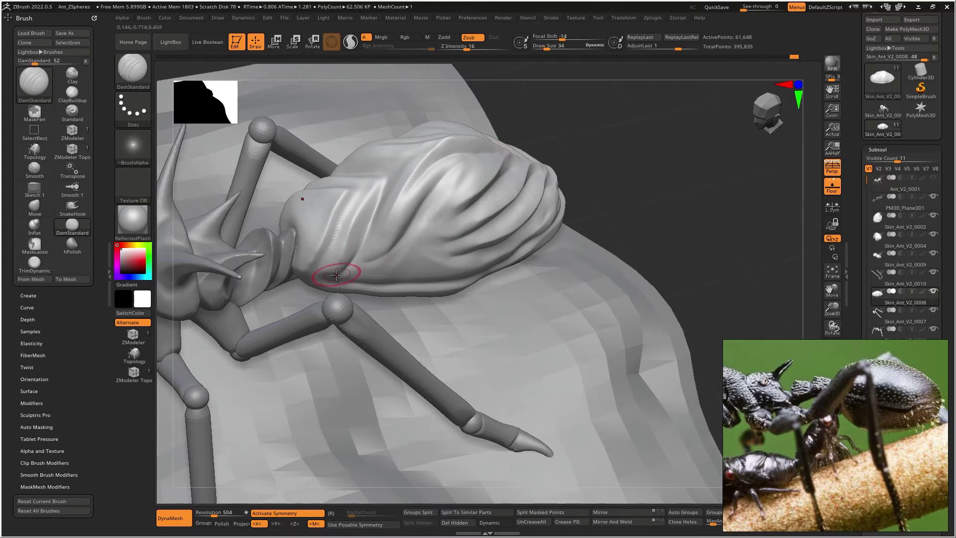
Step: Define the abdomen's front and shoulder folds with DamStandard at draw size 34, smoothing the rough spots
{"action": "right_click_drag", "start_coordinate": [396, 198], "coordinate": [390, 181]}
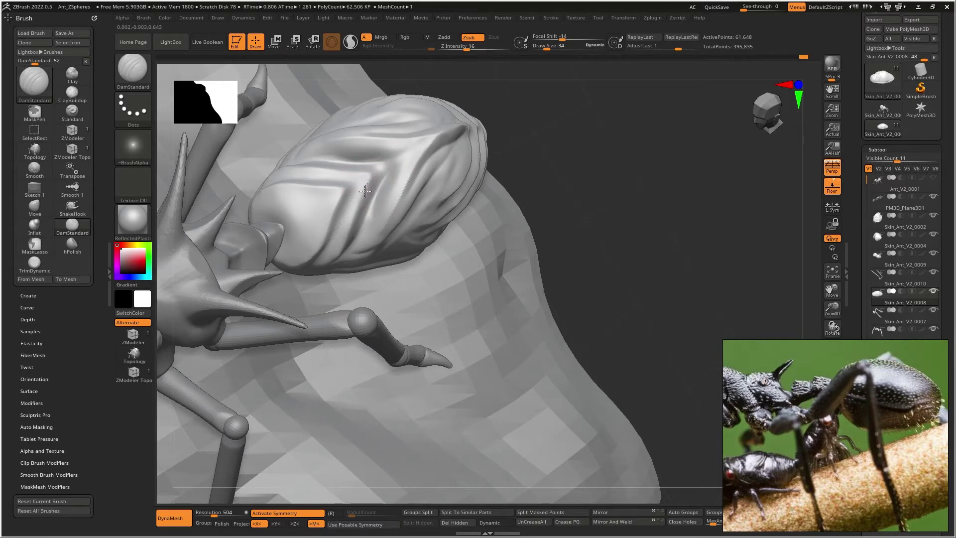
{"action": "mouse_move", "coordinate": [338, 202]}
{"action": "right_mouse_down"}
{"action": "mouse_move", "coordinate": [369, 192]}
{"action": "mouse_move", "coordinate": [337, 209]}
{"action": "right_mouse_up"}
{"action": "left_click_drag", "start_coordinate": [343, 196], "coordinate": [333, 211]}
{"action": "right_click_drag", "start_coordinate": [346, 224], "coordinate": [446, 161]}
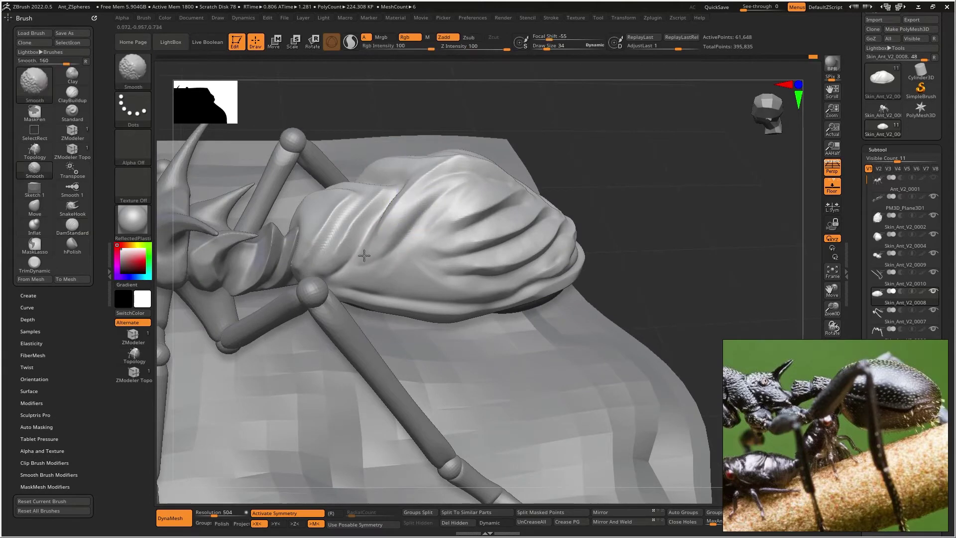
{"action": "right_click_drag", "start_coordinate": [437, 213], "coordinate": [433, 244]}
{"action": "left_click_drag", "start_coordinate": [360, 268], "coordinate": [401, 248]}
{"action": "left_click_drag", "start_coordinate": [447, 195], "coordinate": [549, 158]}
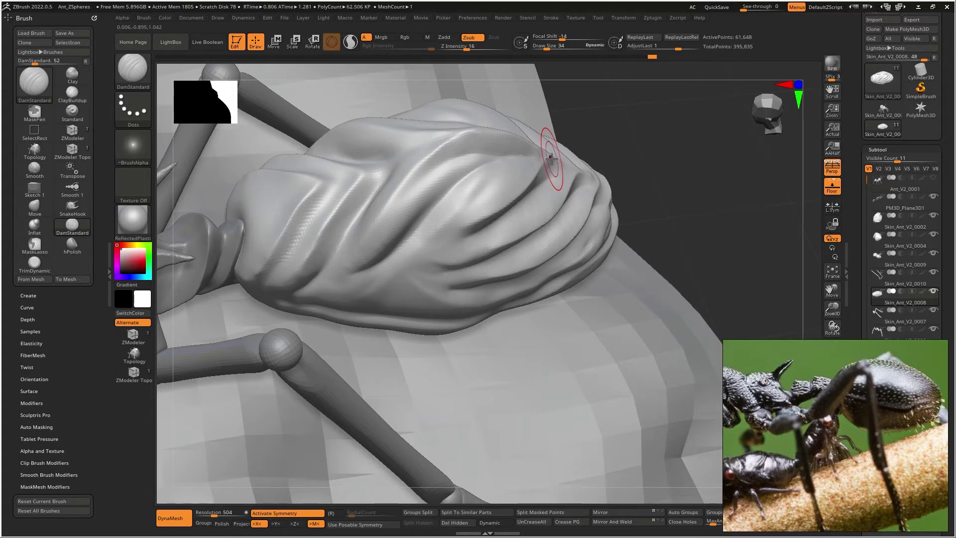
Step: Extend the creases between the abdomen's side folds with DamStandard and smooth the area where the folds begin
{"action": "mouse_move", "coordinate": [668, 227]}
{"action": "right_mouse_down"}
{"action": "mouse_move", "coordinate": [716, 224]}
{"action": "mouse_move", "coordinate": [688, 181]}
{"action": "right_mouse_up"}
{"action": "mouse_move", "coordinate": [497, 235]}
{"action": "left_mouse_down"}
{"action": "mouse_move", "coordinate": [572, 222]}
{"action": "mouse_move", "coordinate": [558, 230]}
{"action": "left_mouse_up"}
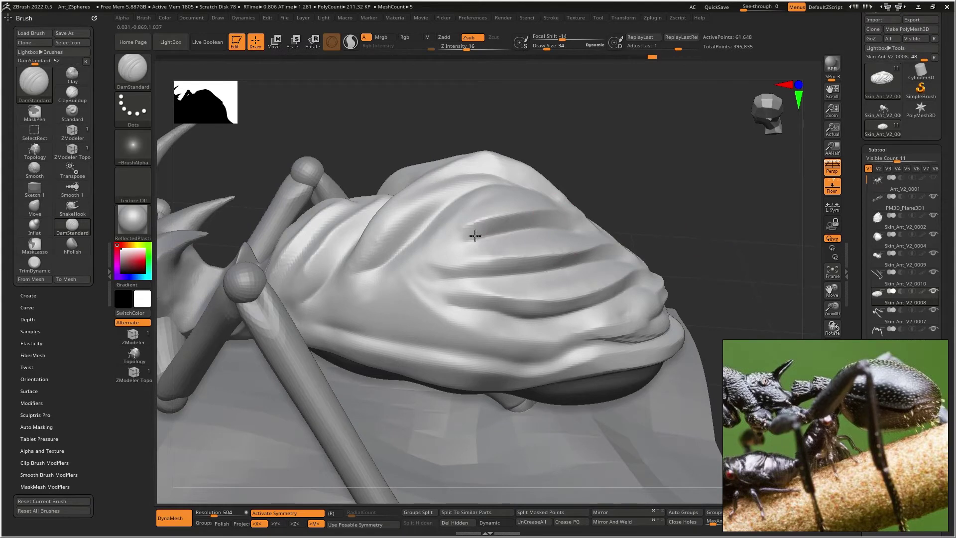
{"action": "mouse_move", "coordinate": [433, 245]}
{"action": "left_mouse_down"}
{"action": "mouse_move", "coordinate": [388, 265]}
{"action": "mouse_move", "coordinate": [487, 231]}
{"action": "mouse_move", "coordinate": [451, 241]}
{"action": "left_mouse_up"}
{"action": "mouse_move", "coordinate": [593, 267]}
{"action": "left_mouse_down"}
{"action": "mouse_move", "coordinate": [608, 263]}
{"action": "mouse_move", "coordinate": [469, 279]}
{"action": "mouse_move", "coordinate": [405, 270]}
{"action": "mouse_move", "coordinate": [480, 311]}
{"action": "mouse_move", "coordinate": [529, 315]}
{"action": "left_mouse_up"}
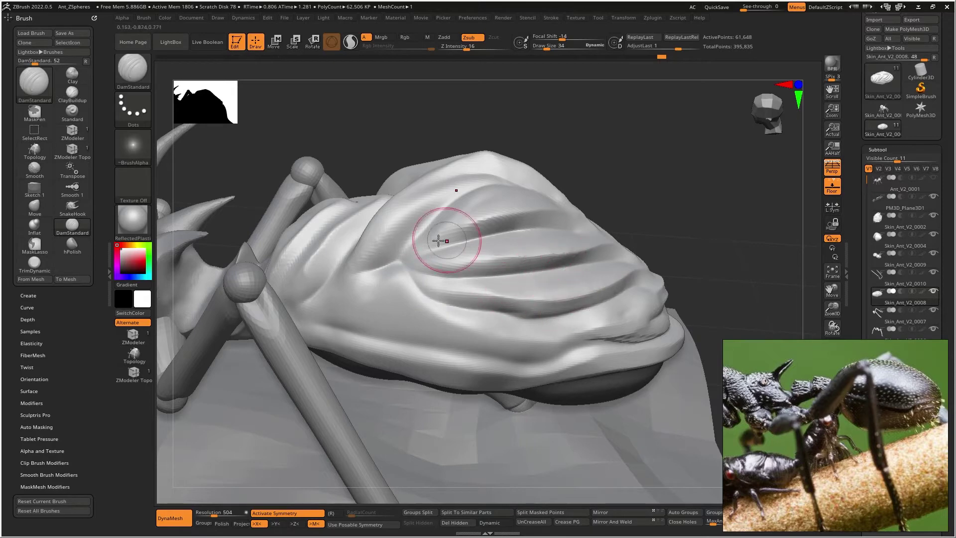
{"action": "mouse_move", "coordinate": [518, 255]}
{"action": "right_mouse_down"}
{"action": "mouse_move", "coordinate": [513, 284]}
{"action": "mouse_move", "coordinate": [455, 245]}
{"action": "right_mouse_up"}
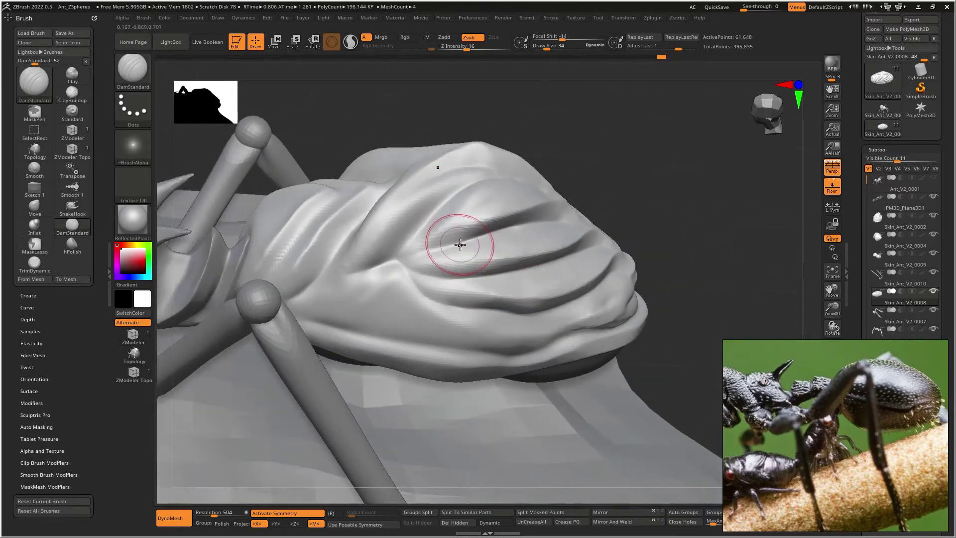
{"action": "mouse_move", "coordinate": [409, 263]}
{"action": "left_mouse_down", "text": "shift"}
{"action": "mouse_move", "coordinate": [476, 305]}
{"action": "mouse_move", "coordinate": [478, 294]}
{"action": "left_mouse_up", "text": "shift"}
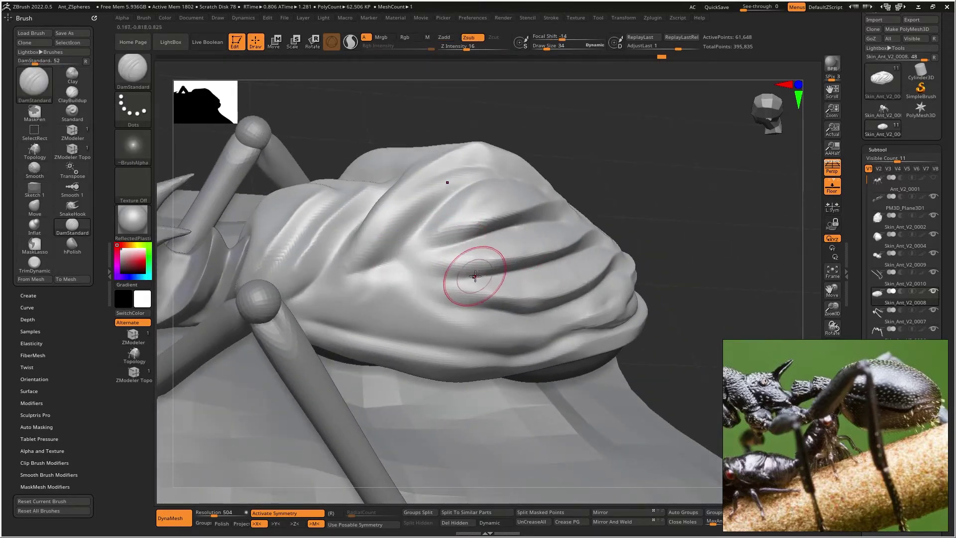
Step: Turn off perspective and sharpen the abdomen's side creases with DamStandard at draw size 26
{"action": "key", "text": "p"}
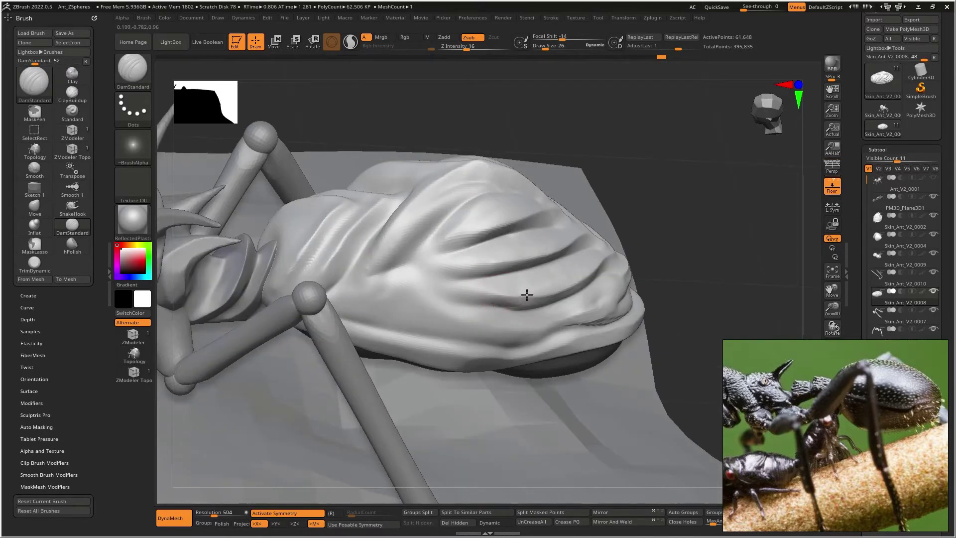
{"action": "mouse_move", "coordinate": [471, 293]}
{"action": "left_mouse_down"}
{"action": "mouse_move", "coordinate": [429, 281]}
{"action": "mouse_move", "coordinate": [518, 253]}
{"action": "left_mouse_up"}
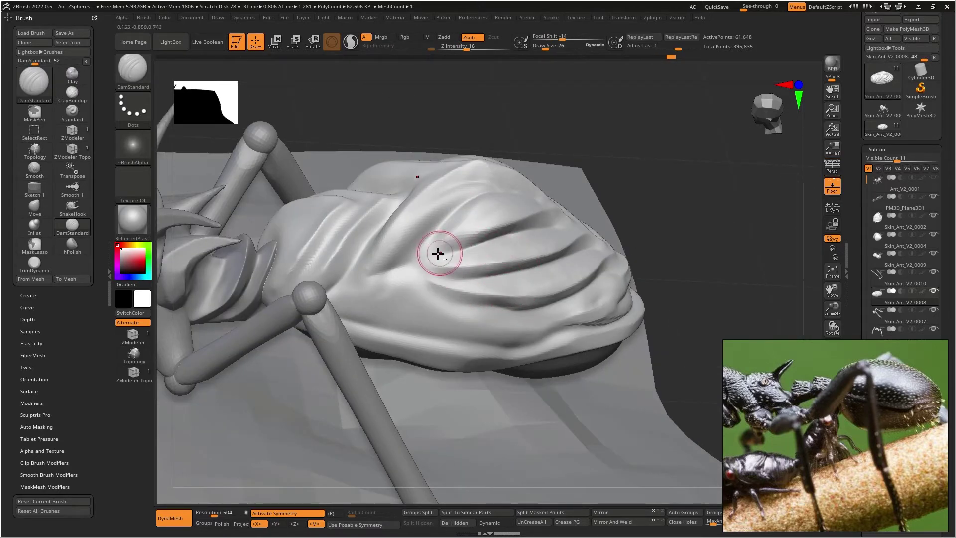
{"action": "mouse_move", "coordinate": [523, 205]}
{"action": "right_mouse_down"}
{"action": "mouse_move", "coordinate": [529, 249]}
{"action": "mouse_move", "coordinate": [524, 220]}
{"action": "right_mouse_up"}
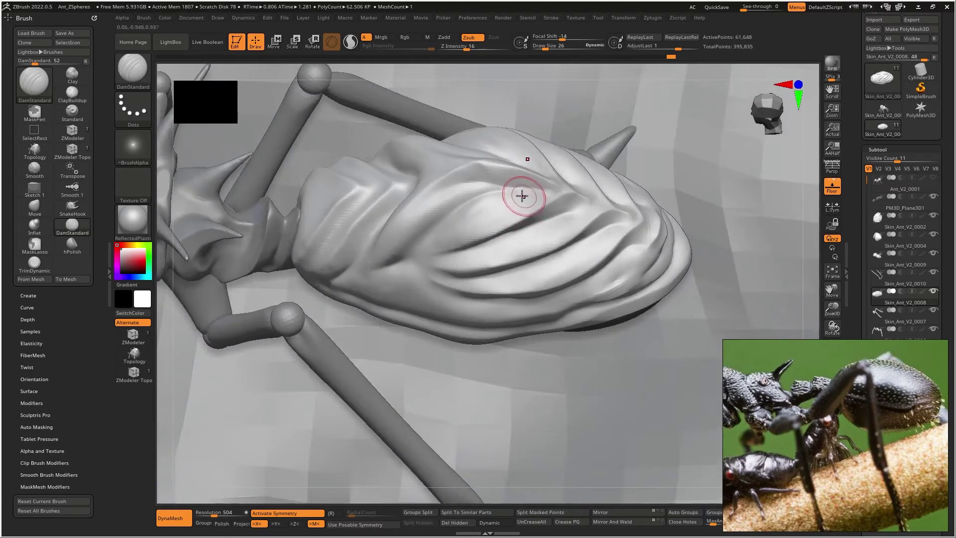
Step: Flatten the crests of the abdomen's folds with the hPolish brush at draw size 26 and smooth them
{"action": "mouse_move", "coordinate": [421, 212]}
{"action": "right_mouse_down"}
{"action": "mouse_move", "coordinate": [455, 171]}
{"action": "mouse_move", "coordinate": [433, 211]}
{"action": "mouse_move", "coordinate": [476, 179]}
{"action": "right_mouse_up"}
{"action": "key", "text": "b"}
{"action": "key", "text": "h"}
{"action": "key", "text": "p"}
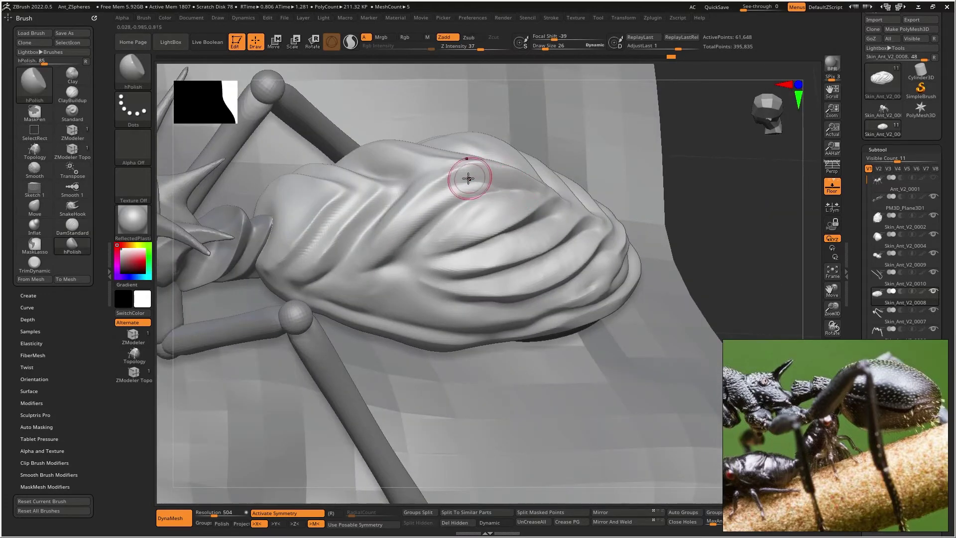
{"action": "right_click_drag", "start_coordinate": [470, 179], "coordinate": [502, 250]}
{"action": "left_click_drag", "start_coordinate": [506, 249], "coordinate": [508, 249]}
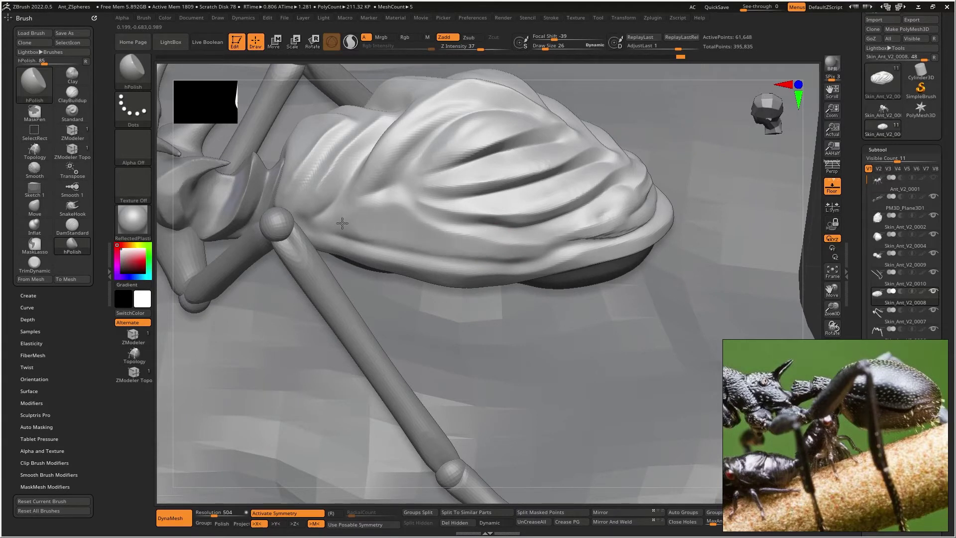
{"action": "key", "text": "shift"}
{"action": "mouse_move", "coordinate": [446, 238]}
{"action": "right_mouse_down"}
{"action": "mouse_move", "coordinate": [493, 174]}
{"action": "mouse_move", "coordinate": [557, 172]}
{"action": "right_mouse_up"}
Step: Refine the creases along the abdomen's lower side above the rim with DamStandard and smooth them
{"action": "key", "text": "b"}
{"action": "key", "text": "d"}
{"action": "key", "text": "s"}
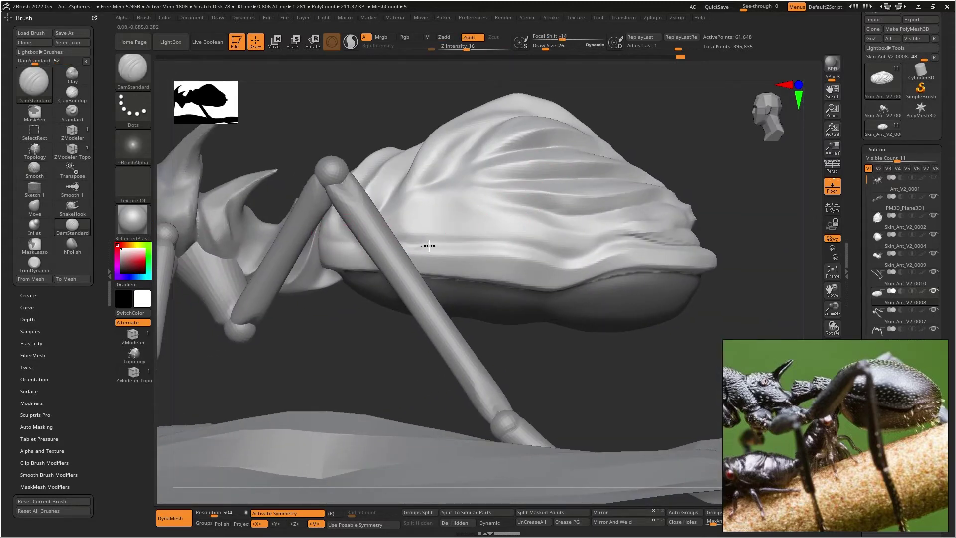
{"action": "left_click_drag", "start_coordinate": [624, 239], "coordinate": [617, 241]}
{"action": "right_click_drag", "start_coordinate": [619, 245], "coordinate": [663, 239]}
{"action": "key", "text": "shift"}
{"action": "key", "text": "shift"}
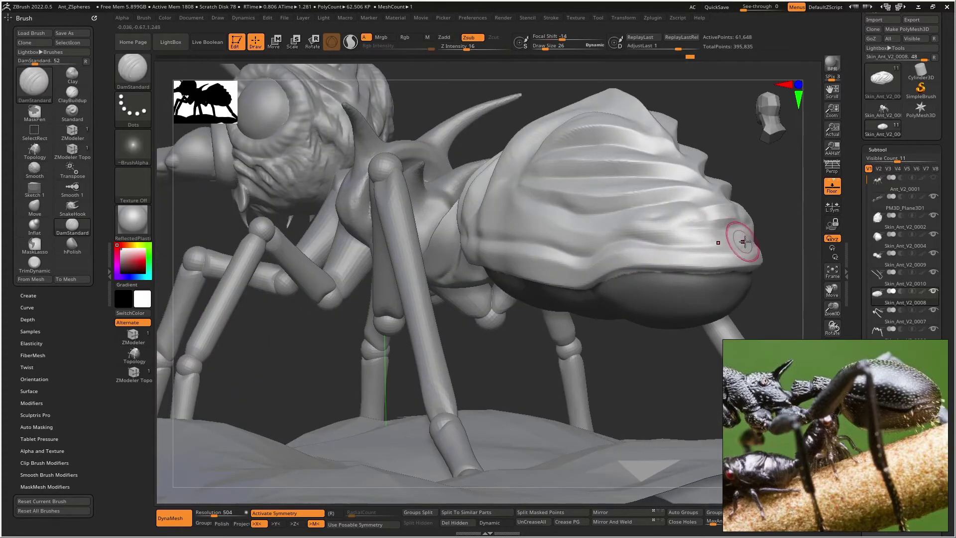
Step: Carve additional DamStandard creases around the abdomen's rear tip at draw size 26
{"action": "left_click_drag", "start_coordinate": [690, 245], "coordinate": [699, 222]}
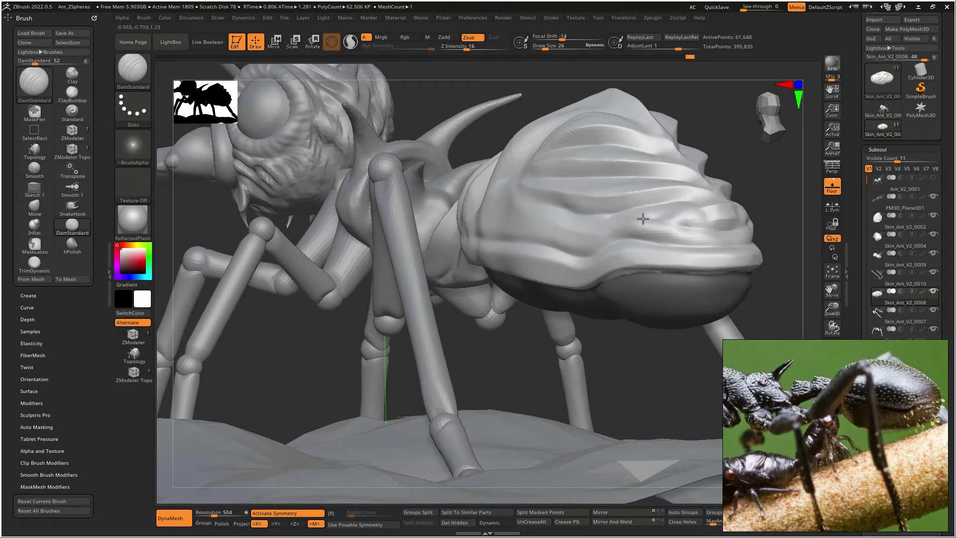
{"action": "right_click_drag", "start_coordinate": [710, 204], "coordinate": [708, 249]}
{"action": "mouse_move", "coordinate": [726, 201]}
{"action": "left_mouse_down"}
{"action": "mouse_move", "coordinate": [671, 203]}
{"action": "mouse_move", "coordinate": [703, 201]}
{"action": "left_mouse_up"}
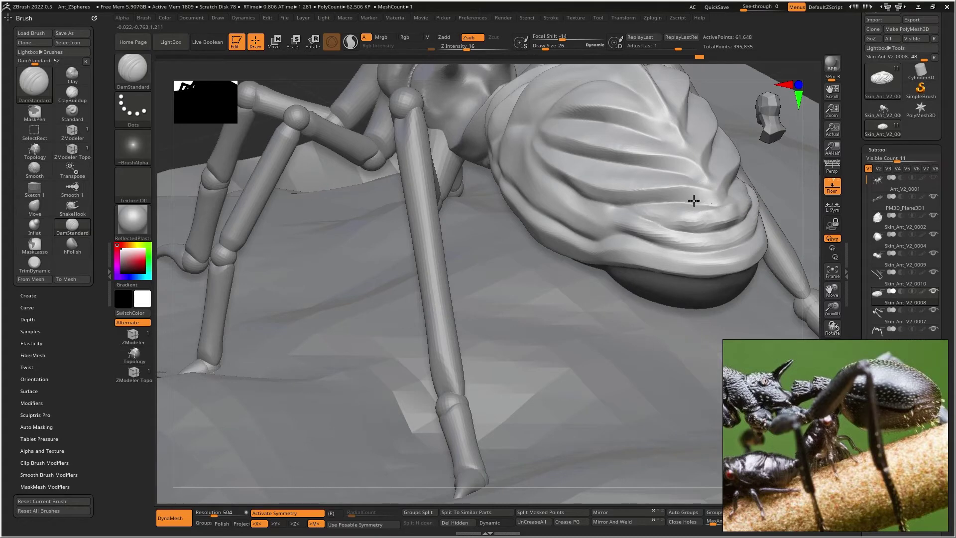
{"action": "mouse_move", "coordinate": [726, 181]}
{"action": "right_mouse_down"}
{"action": "mouse_move", "coordinate": [679, 160]}
{"action": "mouse_move", "coordinate": [643, 116]}
{"action": "mouse_move", "coordinate": [658, 150]}
{"action": "mouse_move", "coordinate": [623, 179]}
{"action": "right_mouse_up"}
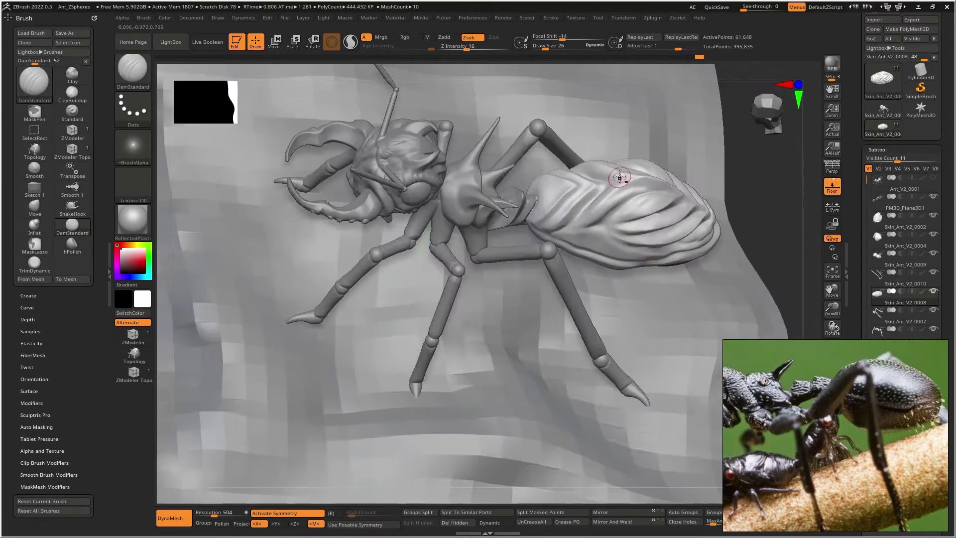
Step: Make the thorax the active subtool and build up clay strokes on its front segment with ClayBuildup at draw size 26
{"action": "right_click_drag", "start_coordinate": [553, 218], "coordinate": [551, 239]}
{"action": "left_click", "coordinate": [602, 232], "text": "alt"}
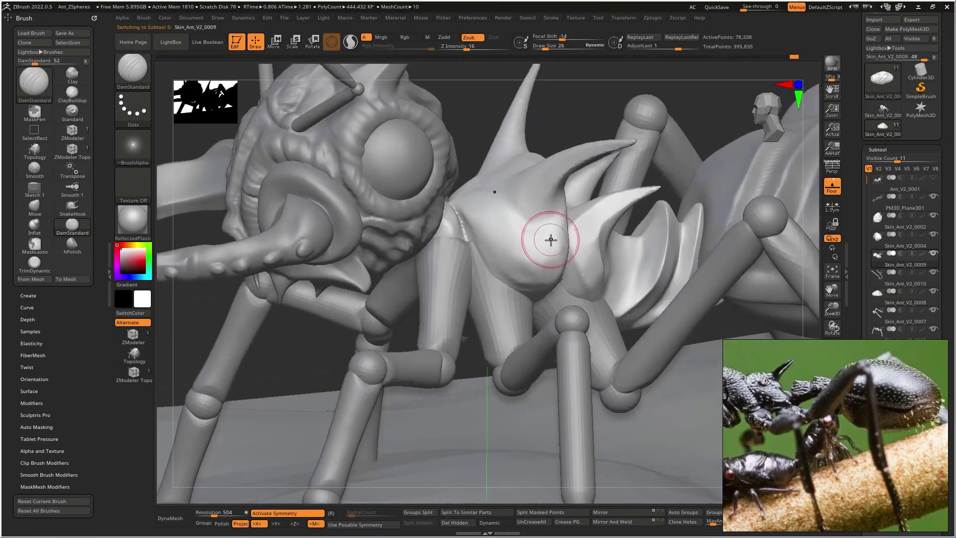
{"action": "key", "text": "b"}
{"action": "key", "text": "c"}
{"action": "key", "text": "b"}
{"action": "left_click_drag", "start_coordinate": [509, 213], "coordinate": [534, 249]}
{"action": "mouse_move", "coordinate": [512, 211]}
{"action": "left_mouse_down"}
{"action": "mouse_move", "coordinate": [553, 237]}
{"action": "mouse_move", "coordinate": [511, 291]}
{"action": "left_mouse_up"}
{"action": "right_click_drag", "start_coordinate": [518, 216], "coordinate": [491, 195]}
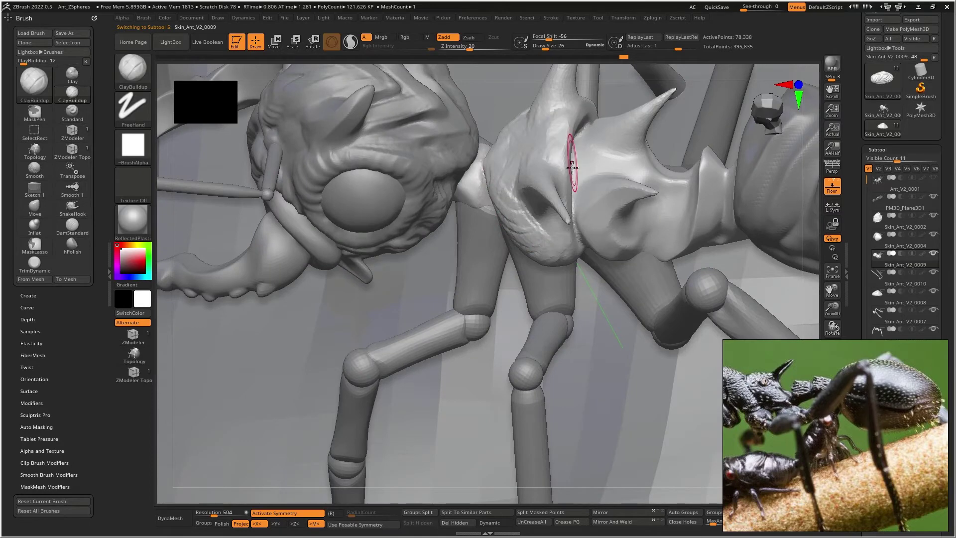
Step: Add ClayBuildup strokes to the thorax's rear segments and smooth the clay buildup around the spines
{"action": "right_click_drag", "start_coordinate": [622, 169], "coordinate": [657, 197]}
{"action": "mouse_move", "coordinate": [657, 197]}
{"action": "left_mouse_down"}
{"action": "mouse_move", "coordinate": [656, 222]}
{"action": "mouse_move", "coordinate": [675, 198]}
{"action": "mouse_move", "coordinate": [659, 220]}
{"action": "mouse_move", "coordinate": [663, 240]}
{"action": "left_mouse_up"}
{"action": "key", "text": "shift"}
{"action": "right_click_drag", "start_coordinate": [591, 163], "coordinate": [516, 138]}
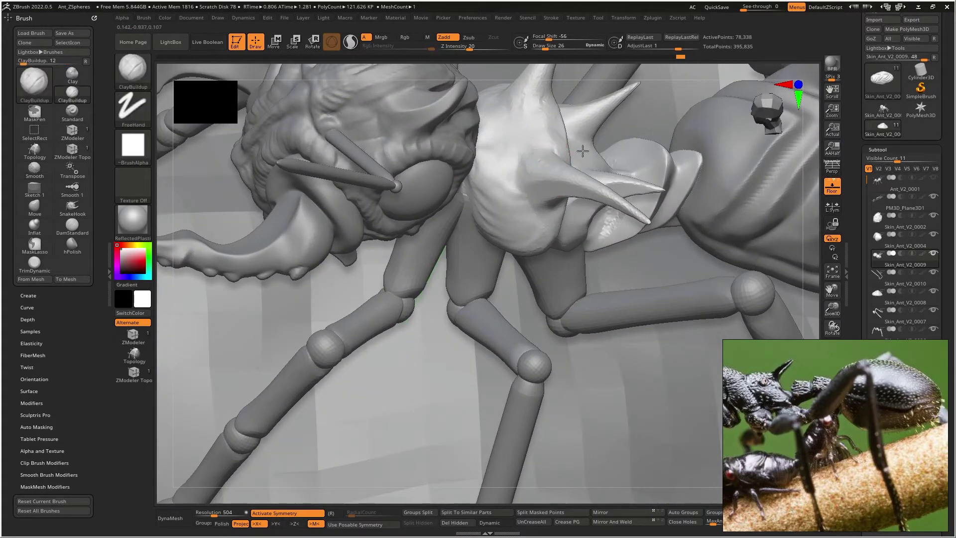
{"action": "right_click_drag", "start_coordinate": [507, 239], "coordinate": [483, 178]}
{"action": "mouse_move", "coordinate": [566, 230]}
{"action": "right_mouse_down"}
{"action": "mouse_move", "coordinate": [586, 273]}
{"action": "mouse_move", "coordinate": [549, 242]}
{"action": "mouse_move", "coordinate": [583, 269]}
{"action": "mouse_move", "coordinate": [602, 261]}
{"action": "mouse_move", "coordinate": [593, 225]}
{"action": "mouse_move", "coordinate": [459, 159]}
{"action": "mouse_move", "coordinate": [495, 150]}
{"action": "mouse_move", "coordinate": [518, 185]}
{"action": "mouse_move", "coordinate": [573, 190]}
{"action": "mouse_move", "coordinate": [619, 175]}
{"action": "right_mouse_up"}
{"action": "key", "text": "shift"}
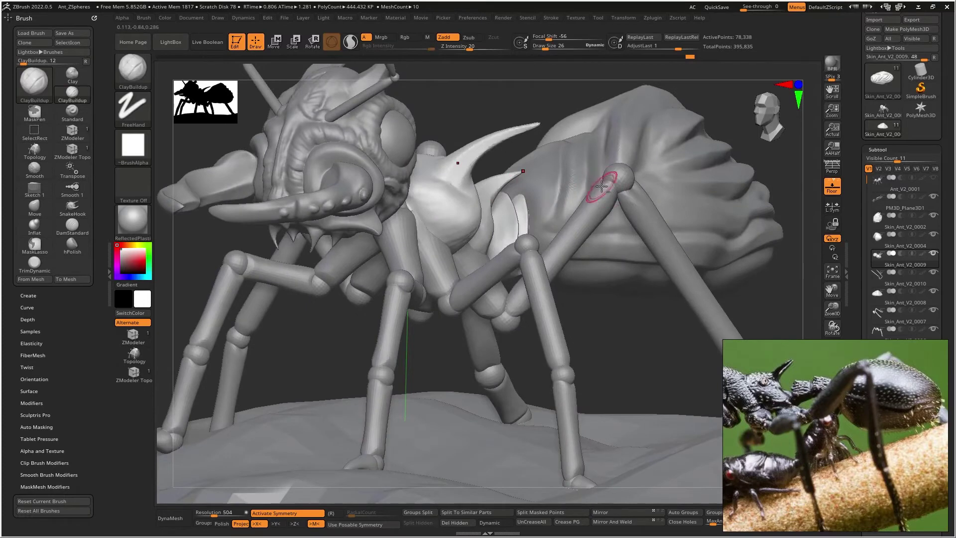
Step: Make the head the active subtool, then smooth the pits on its forehead and fill them with ClayBuildup strokes at draw size 22
{"action": "left_click", "coordinate": [363, 127], "text": "alt"}
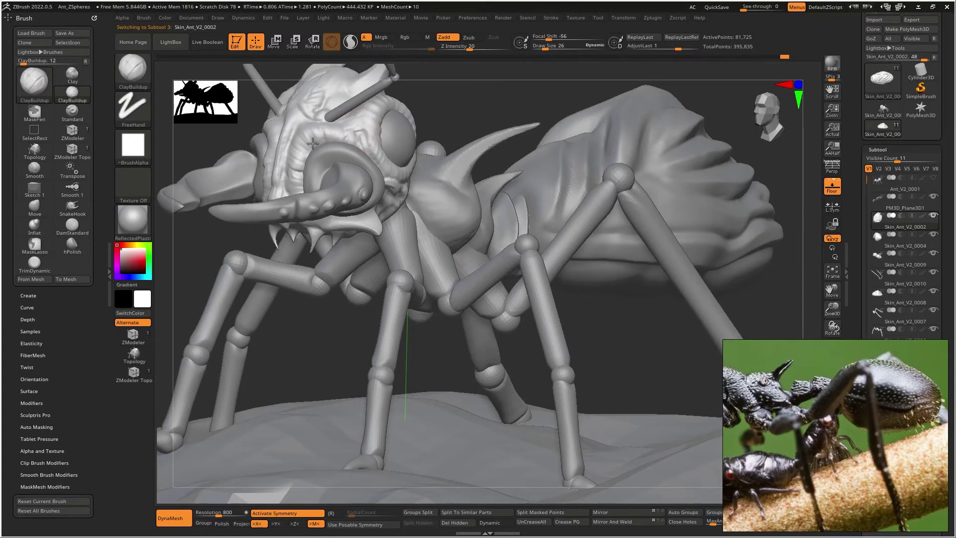
{"action": "right_click_drag", "start_coordinate": [385, 171], "coordinate": [381, 215]}
{"action": "mouse_move", "coordinate": [358, 130]}
{"action": "right_mouse_down", "text": "alt"}
{"action": "mouse_move", "coordinate": [407, 186]}
{"action": "mouse_move", "coordinate": [412, 219]}
{"action": "mouse_move", "coordinate": [412, 167]}
{"action": "mouse_move", "coordinate": [404, 166]}
{"action": "right_mouse_up", "text": "alt"}
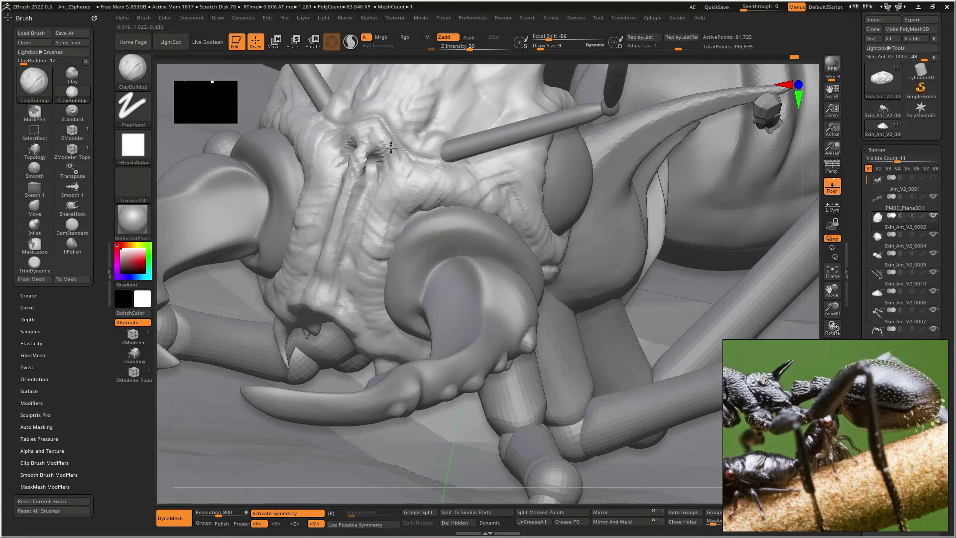
{"action": "key", "text": "bracketright"}
{"action": "left_click_drag", "start_coordinate": [369, 169], "coordinate": [379, 170], "text": "shift"}
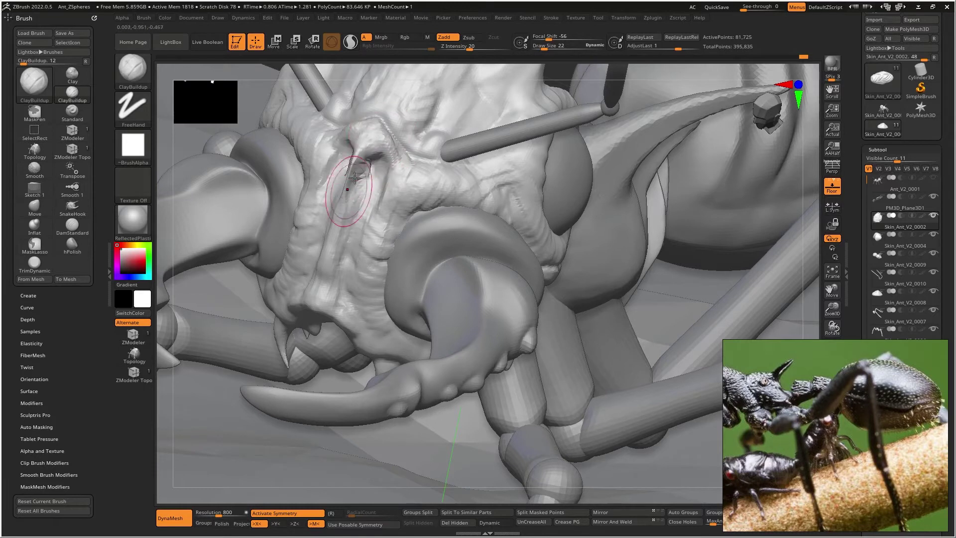
{"action": "key", "text": "ctrl+z"}
{"action": "mouse_move", "coordinate": [372, 175]}
{"action": "left_mouse_down", "text": "shift"}
{"action": "mouse_move", "coordinate": [365, 184]}
{"action": "mouse_move", "coordinate": [379, 170]}
{"action": "left_mouse_up", "text": "shift"}
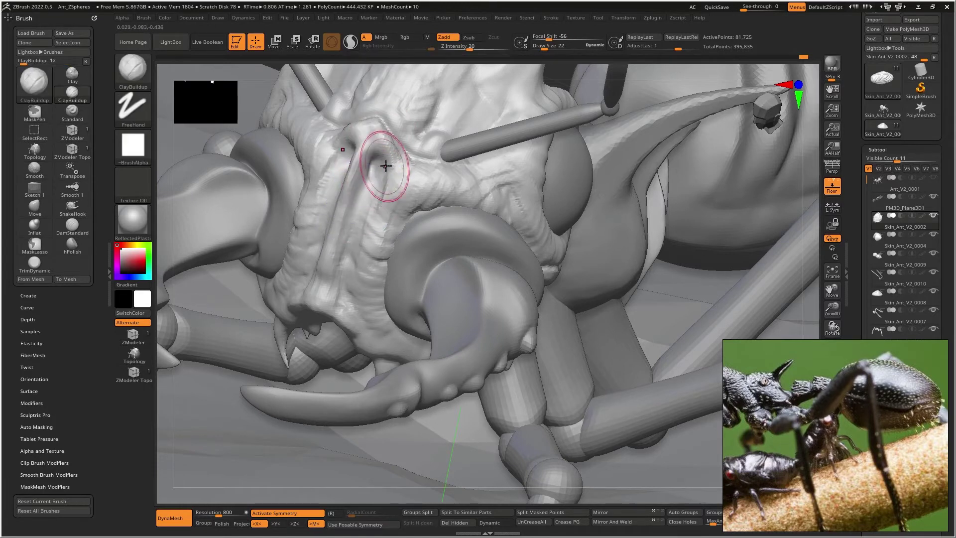
{"action": "left_click_drag", "start_coordinate": [327, 219], "coordinate": [352, 204]}
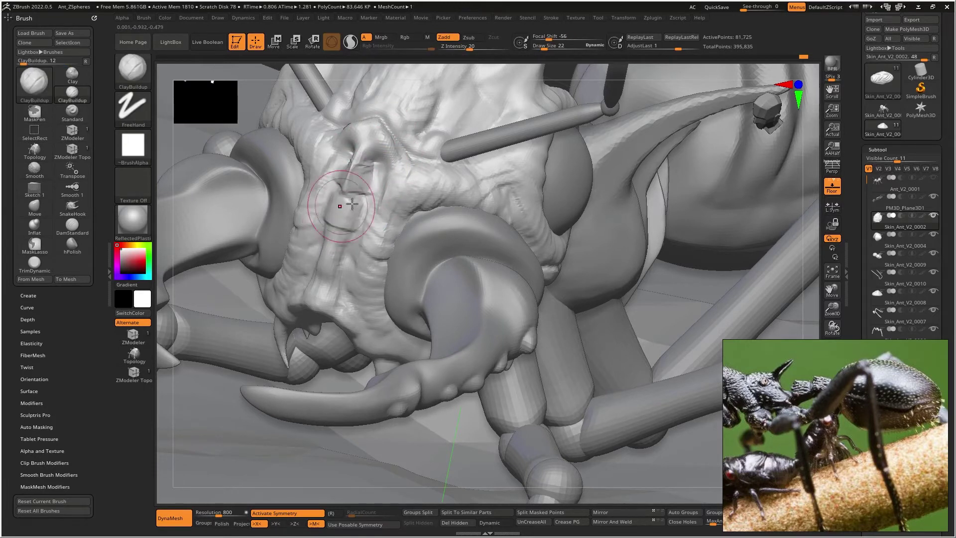
{"action": "mouse_move", "coordinate": [375, 143]}
{"action": "left_mouse_down"}
{"action": "mouse_move", "coordinate": [369, 187]}
{"action": "mouse_move", "coordinate": [354, 202]}
{"action": "mouse_move", "coordinate": [366, 164]}
{"action": "left_mouse_up"}
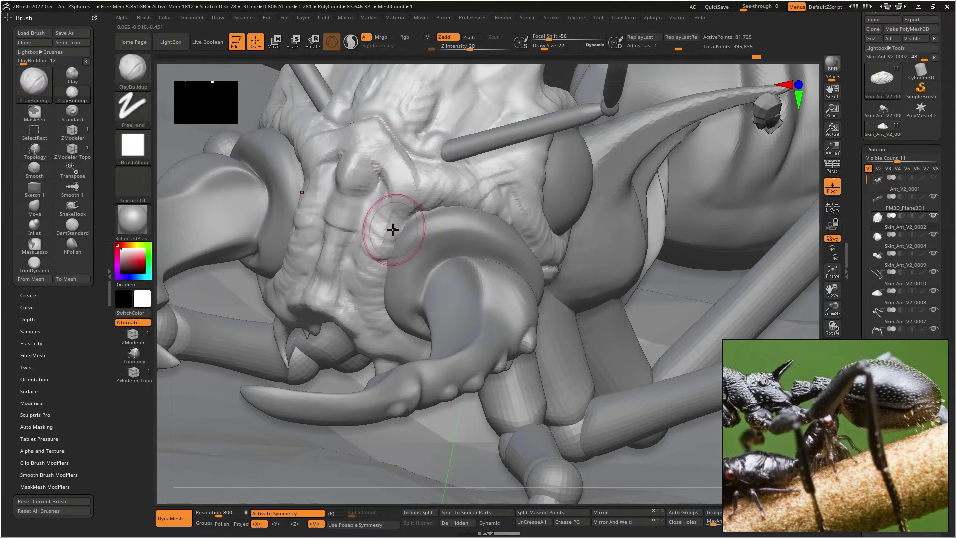
Step: Build up ClayBuildup strokes along the central ridge of the face, from above the mouth toward the forehead, at draw size 18
{"action": "mouse_move", "coordinate": [424, 210]}
{"action": "right_mouse_down", "text": "ctrl"}
{"action": "mouse_move", "coordinate": [442, 113]}
{"action": "mouse_move", "coordinate": [450, 153]}
{"action": "mouse_move", "coordinate": [416, 252]}
{"action": "mouse_move", "coordinate": [426, 222]}
{"action": "right_mouse_up", "text": "ctrl"}
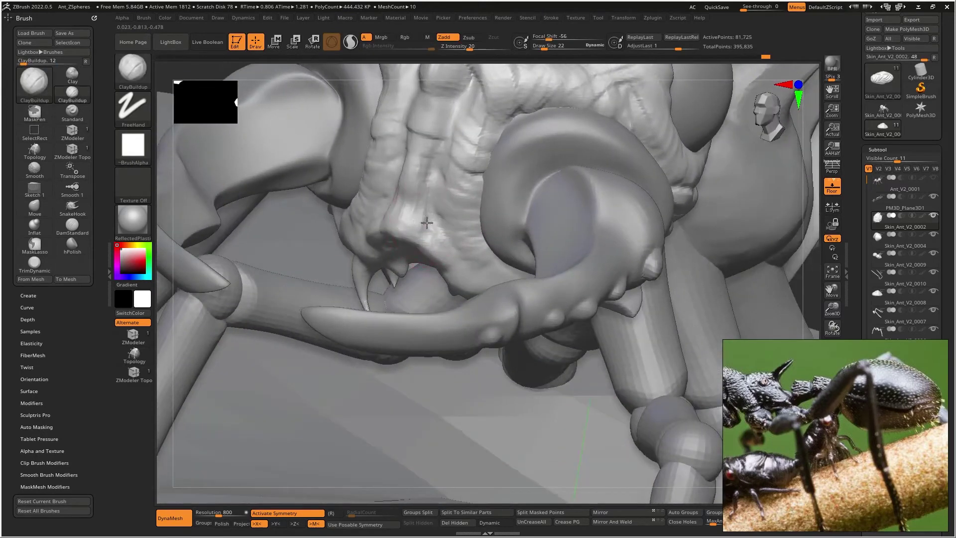
{"action": "key", "text": "["}
{"action": "mouse_move", "coordinate": [410, 216]}
{"action": "left_mouse_down"}
{"action": "mouse_move", "coordinate": [400, 213]}
{"action": "mouse_move", "coordinate": [407, 162]}
{"action": "mouse_move", "coordinate": [427, 156]}
{"action": "mouse_move", "coordinate": [451, 114]}
{"action": "mouse_move", "coordinate": [438, 110]}
{"action": "mouse_move", "coordinate": [431, 130]}
{"action": "left_mouse_up"}
{"action": "right_click_drag", "start_coordinate": [437, 119], "coordinate": [413, 222], "text": "alt"}
{"action": "mouse_move", "coordinate": [423, 180]}
{"action": "left_mouse_down"}
{"action": "mouse_move", "coordinate": [410, 168]}
{"action": "mouse_move", "coordinate": [418, 145]}
{"action": "mouse_move", "coordinate": [450, 128]}
{"action": "left_mouse_up"}
{"action": "mouse_move", "coordinate": [444, 125]}
{"action": "right_mouse_down"}
{"action": "mouse_move", "coordinate": [421, 184]}
{"action": "mouse_move", "coordinate": [446, 109]}
{"action": "right_mouse_up"}
{"action": "left_click_drag", "start_coordinate": [451, 99], "coordinate": [467, 83]}
{"action": "right_click_drag", "start_coordinate": [479, 74], "coordinate": [480, 170], "text": "alt"}
Step: Enlarge the draw size to about 157 and reshape the back of the head with the Move and SnakeHook brushes
{"action": "key", "text": "space"}
{"action": "left_click_drag", "start_coordinate": [451, 227], "coordinate": [471, 226]}
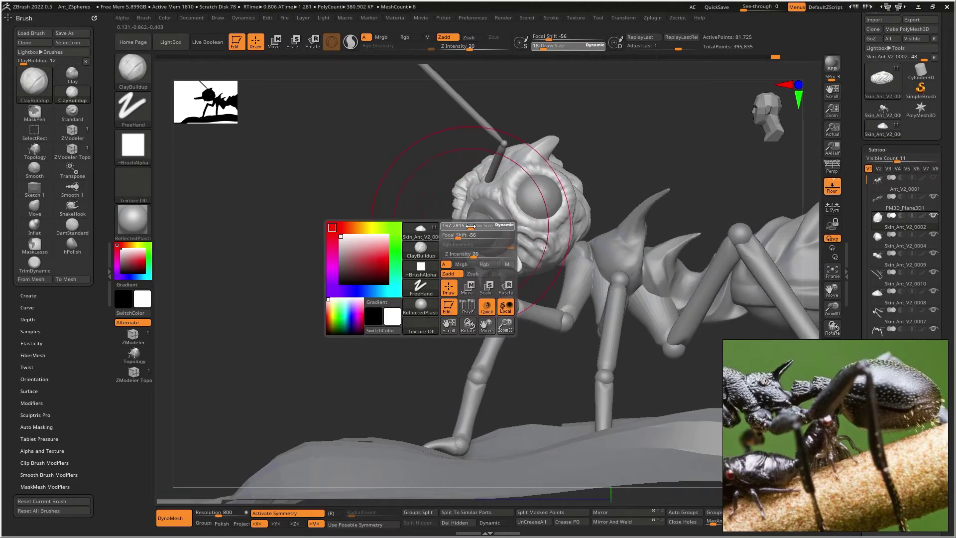
{"action": "key", "text": "b"}
{"action": "key", "text": "m"}
{"action": "key", "text": "v"}
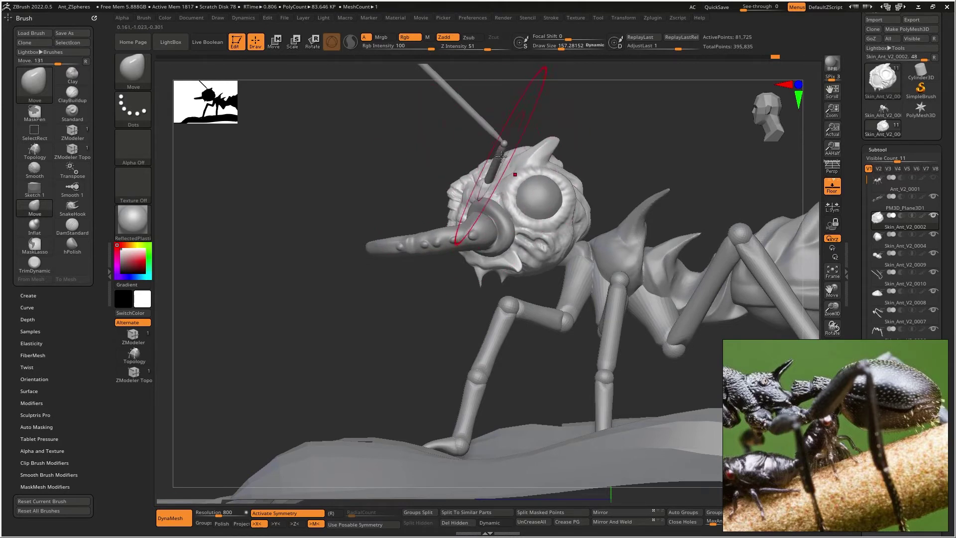
{"action": "key", "text": "b"}
{"action": "key", "text": "s"}
{"action": "key", "text": "h"}
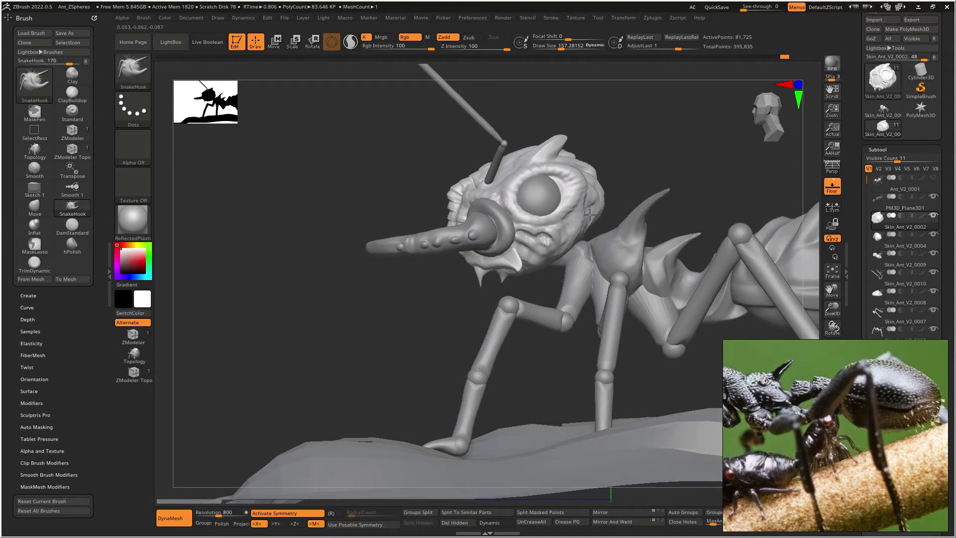
{"action": "right_click_drag", "start_coordinate": [581, 199], "coordinate": [616, 170]}
Step: Make the eyes the active subtool, reset the transform gizmo's orientation, and replace the eye mesh with a PolySphere
{"action": "left_click", "coordinate": [537, 191], "text": "alt"}
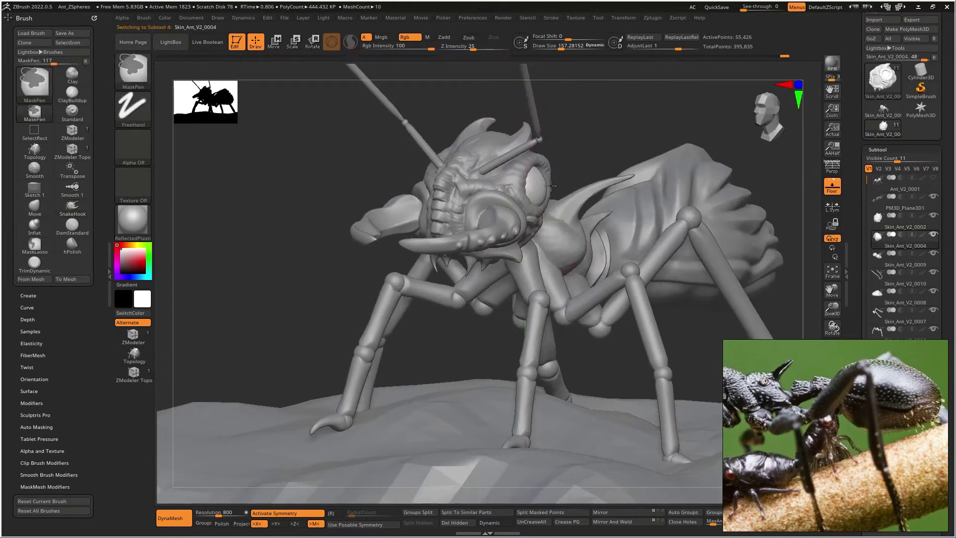
{"action": "right_click_drag", "start_coordinate": [539, 192], "coordinate": [552, 191], "text": "ctrl"}
{"action": "key", "text": "w"}
{"action": "left_click_drag", "start_coordinate": [587, 186], "coordinate": [592, 185]}
{"action": "right_click_drag", "start_coordinate": [592, 185], "coordinate": [560, 186]}
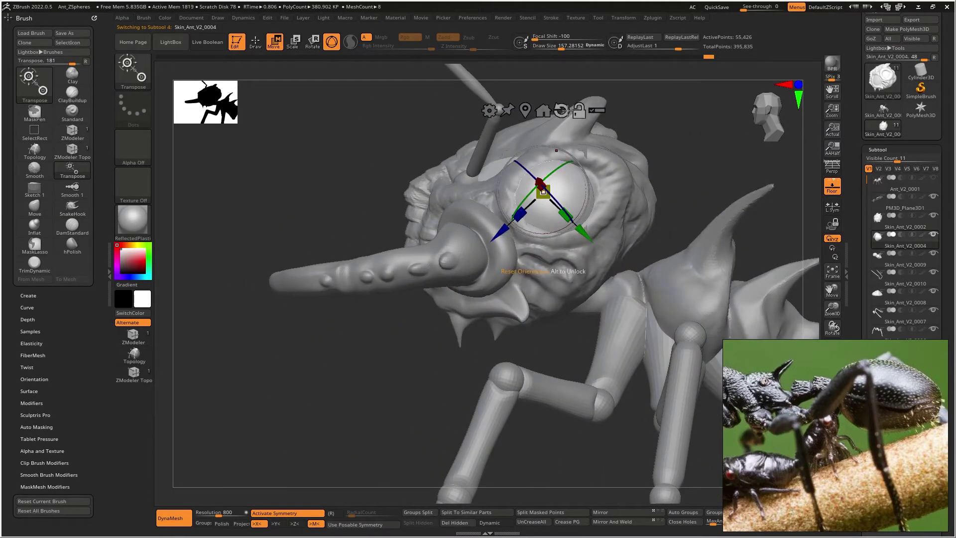
{"action": "right_click_drag", "start_coordinate": [569, 169], "coordinate": [608, 162]}
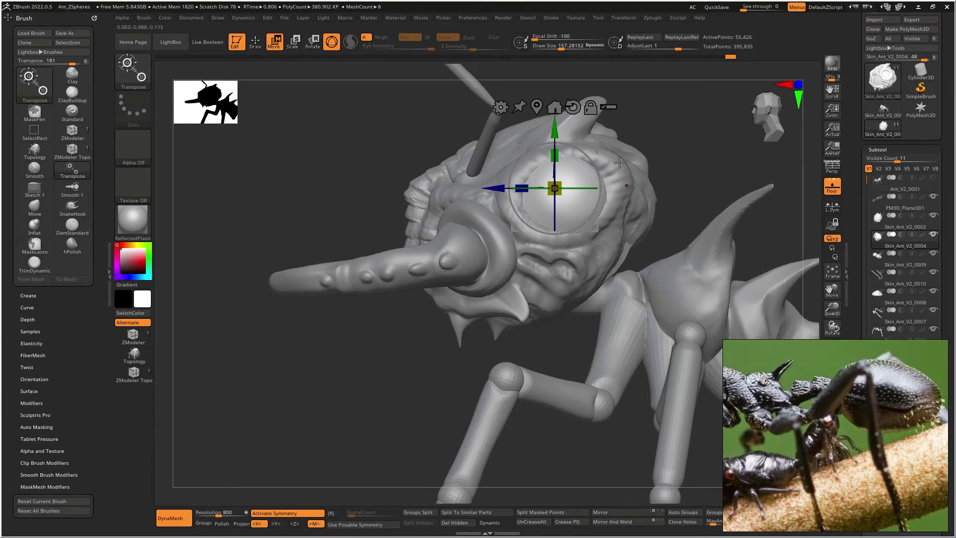
{"action": "left_click", "coordinate": [501, 106]}
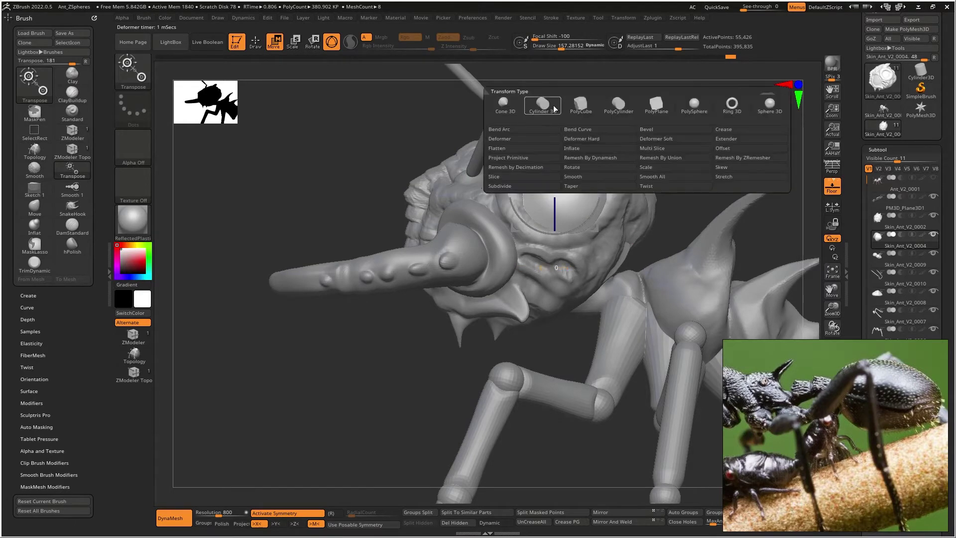
{"action": "left_click", "coordinate": [696, 109]}
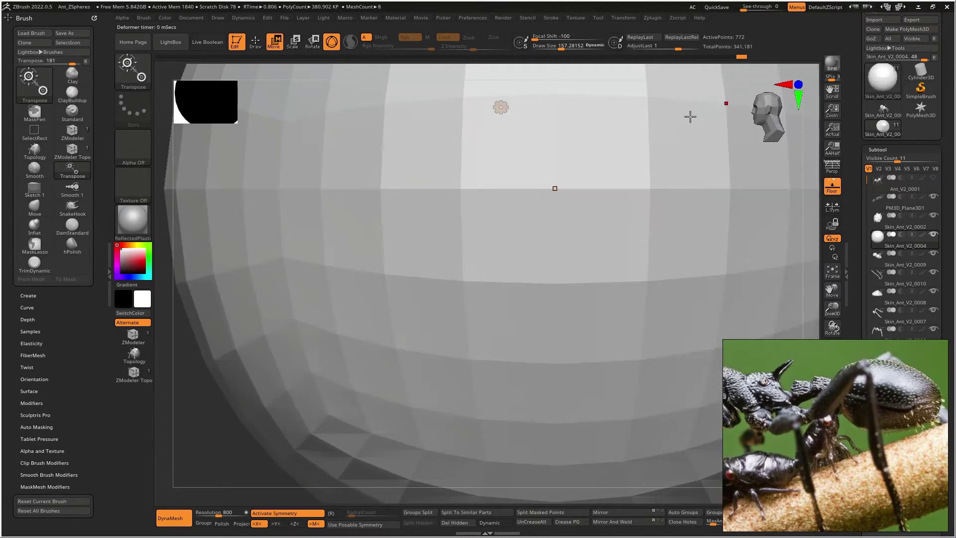
Step: Scale the new sphere down to eye size and move it sideways into the head's eye socket
{"action": "right_click_drag", "start_coordinate": [559, 189], "coordinate": [535, 167], "text": "shift"}
{"action": "left_click_drag", "start_coordinate": [472, 207], "coordinate": [450, 210]}
{"action": "right_click_drag", "start_coordinate": [458, 185], "coordinate": [520, 200], "text": "ctrl"}
{"action": "left_click_drag", "start_coordinate": [514, 207], "coordinate": [476, 216]}
{"action": "left_click", "coordinate": [547, 129]}
{"action": "left_click", "coordinate": [492, 126]}
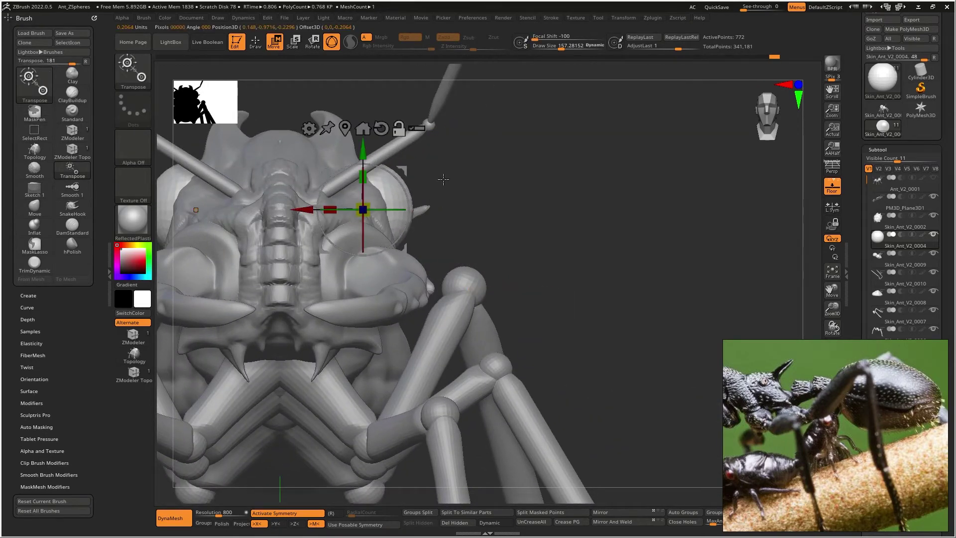
{"action": "left_click_drag", "start_coordinate": [303, 210], "coordinate": [318, 210]}
Step: Shrink the eye sphere slightly and shift it down and back so it sits centred in the socket
{"action": "right_click_drag", "start_coordinate": [588, 194], "coordinate": [448, 217], "text": "shift"}
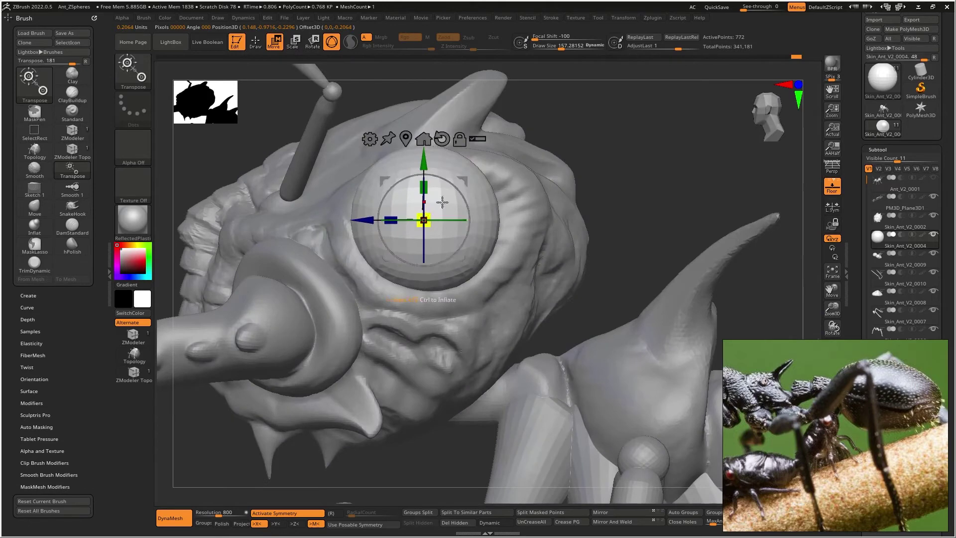
{"action": "mouse_move", "coordinate": [424, 220]}
{"action": "left_mouse_down"}
{"action": "mouse_move", "coordinate": [427, 246]}
{"action": "mouse_move", "coordinate": [440, 221]}
{"action": "left_mouse_up"}
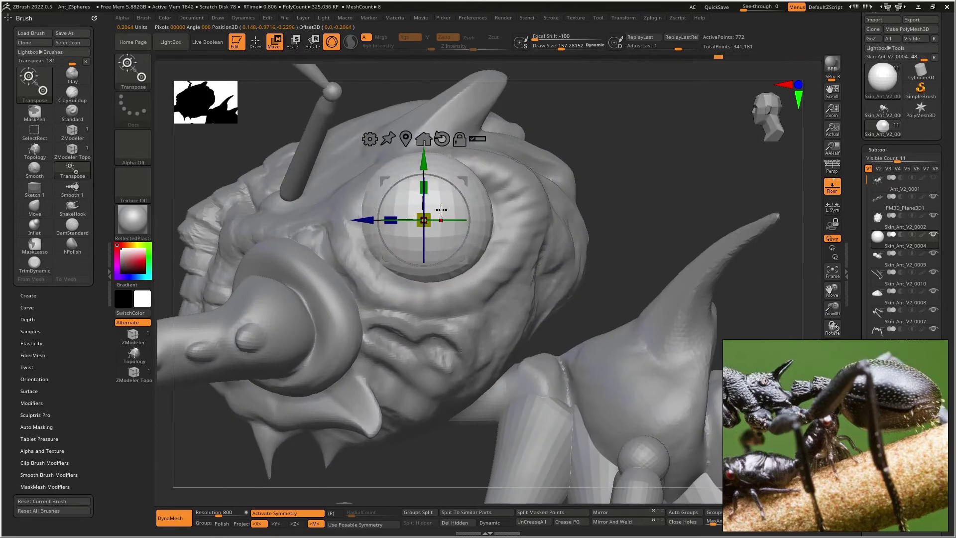
{"action": "left_click_drag", "start_coordinate": [424, 163], "coordinate": [425, 180]}
{"action": "left_click_drag", "start_coordinate": [347, 231], "coordinate": [356, 231]}
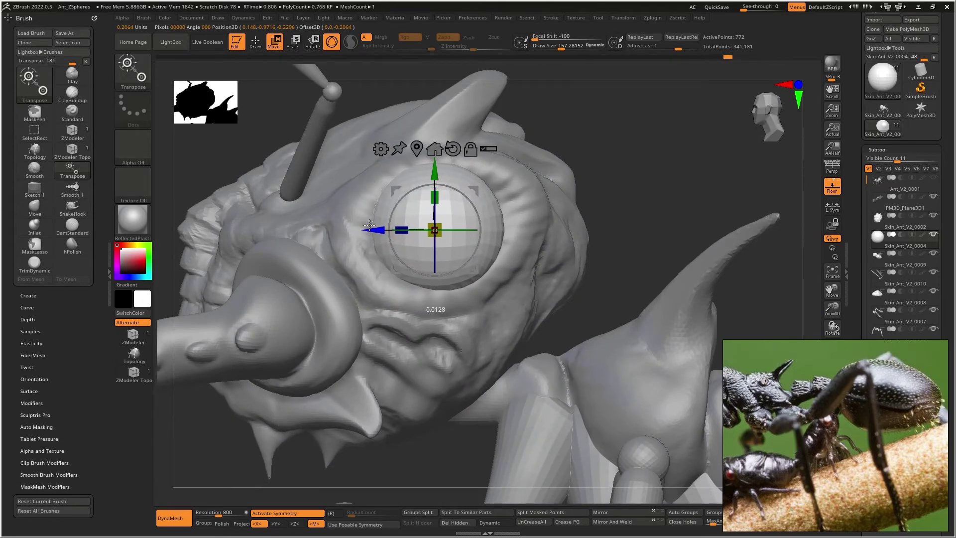
{"action": "right_click_drag", "start_coordinate": [357, 232], "coordinate": [419, 234]}
{"action": "left_click_drag", "start_coordinate": [329, 188], "coordinate": [323, 187]}
{"action": "right_click_drag", "start_coordinate": [348, 189], "coordinate": [503, 198]}
{"action": "right_click_drag", "start_coordinate": [504, 198], "coordinate": [517, 199], "text": "ctrl"}
Step: Choose the SnakeHook brush and subdivide the eye sphere three times
{"action": "key", "text": "b"}
{"action": "key", "text": "s"}
{"action": "key", "text": "h"}
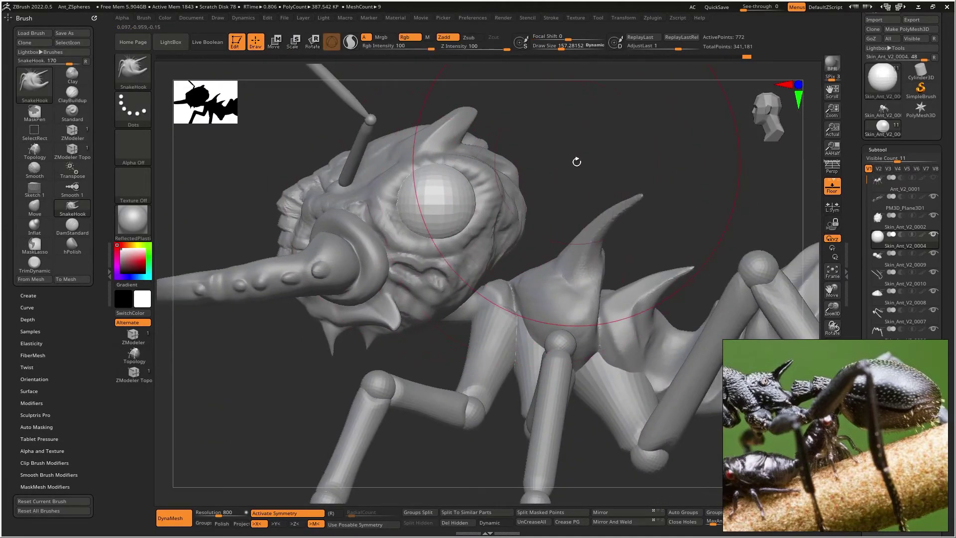
{"action": "key", "text": "ctrl+d"}
{"action": "key", "text": "ctrl+f"}
{"action": "key", "text": "Escape"}
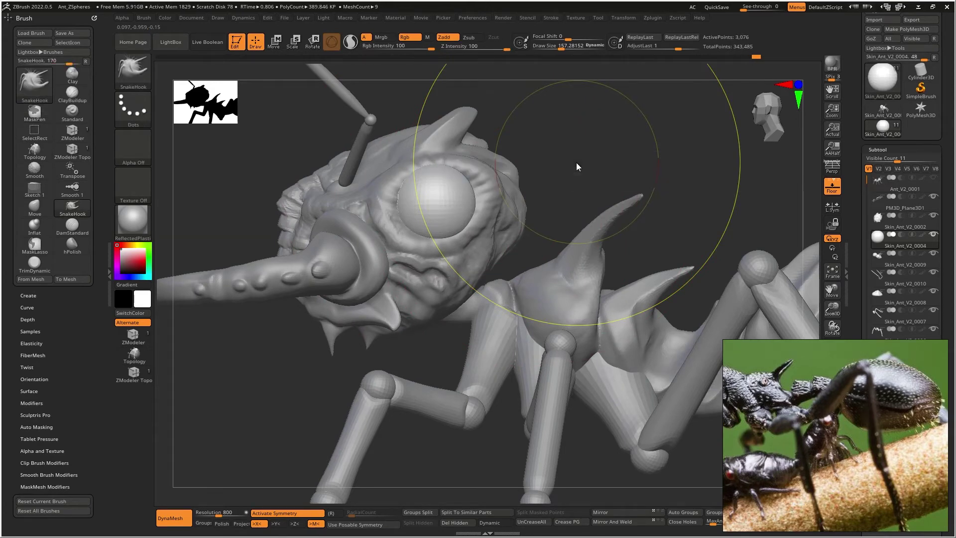
{"action": "key", "text": "ctrl"}
{"action": "key", "text": "ctrl+d"}
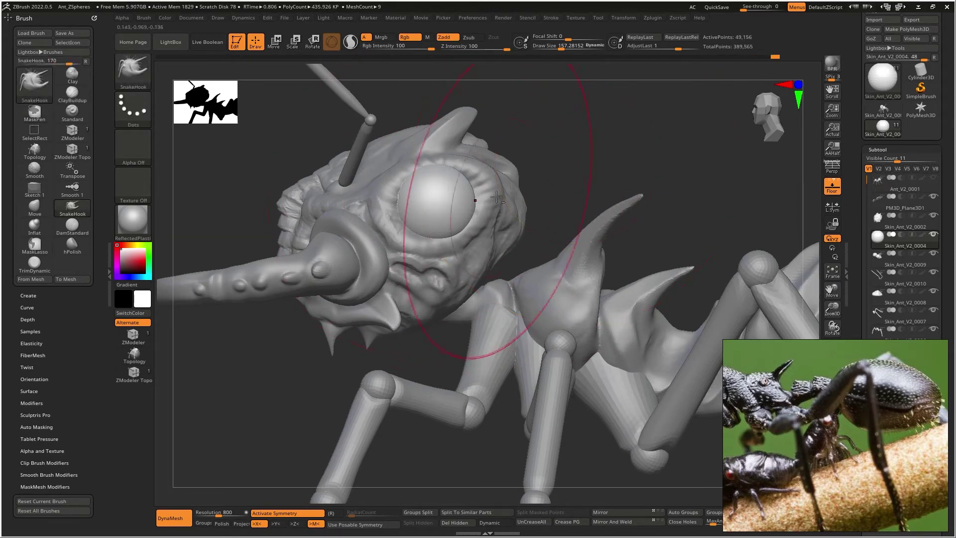
Step: Make the head the active subtool and adjust the brow above the eye with the Move brush at draw size 157
{"action": "left_click", "coordinate": [478, 167], "text": "alt"}
{"action": "mouse_move", "coordinate": [478, 167]}
{"action": "right_mouse_down"}
{"action": "mouse_move", "coordinate": [472, 177]}
{"action": "mouse_move", "coordinate": [437, 160]}
{"action": "right_mouse_up"}
{"action": "key", "text": "b"}
{"action": "key", "text": "m"}
{"action": "key", "text": "v"}
{"action": "left_click_drag", "start_coordinate": [438, 141], "coordinate": [433, 148]}
{"action": "right_click_drag", "start_coordinate": [433, 149], "coordinate": [451, 172]}
Step: Reduce the draw size to about 65 and pull the horn on top of the head taller and wider with the Move brush
{"action": "key", "text": "bracketleft"}
{"action": "key", "text": "bracketleft"}
{"action": "key", "text": "bracketleft"}
{"action": "key", "text": "bracketleft"}
{"action": "key", "text": "bracketleft"}
{"action": "key", "text": "bracketleft"}
{"action": "key", "text": "bracketleft"}
{"action": "key", "text": "bracketleft"}
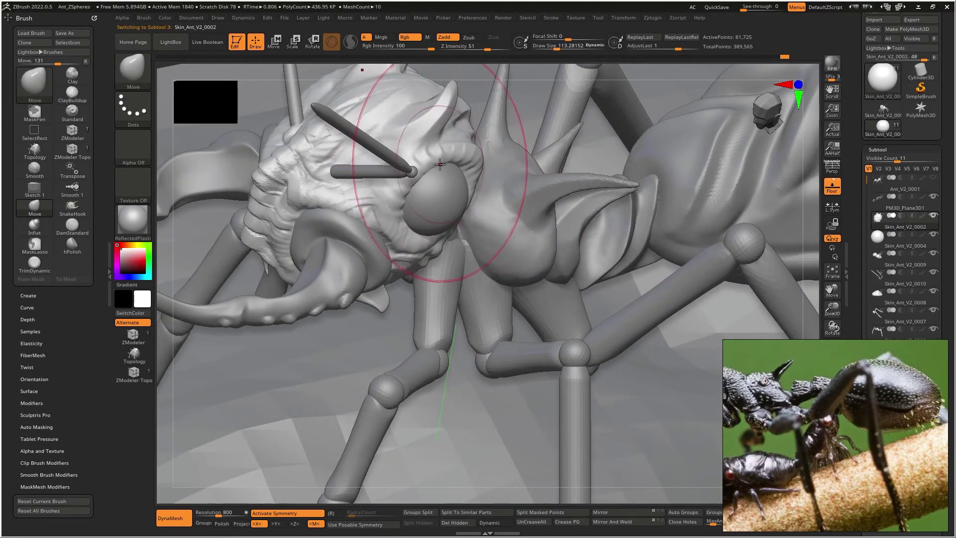
{"action": "mouse_move", "coordinate": [447, 174]}
{"action": "right_mouse_down"}
{"action": "mouse_move", "coordinate": [451, 128]}
{"action": "mouse_move", "coordinate": [481, 165]}
{"action": "right_mouse_up"}
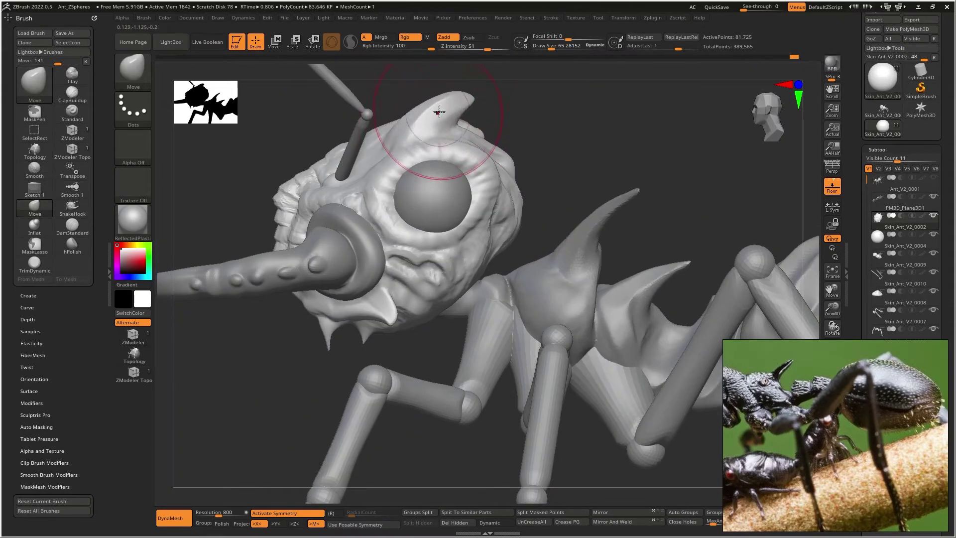
{"action": "left_click_drag", "start_coordinate": [458, 99], "coordinate": [456, 96]}
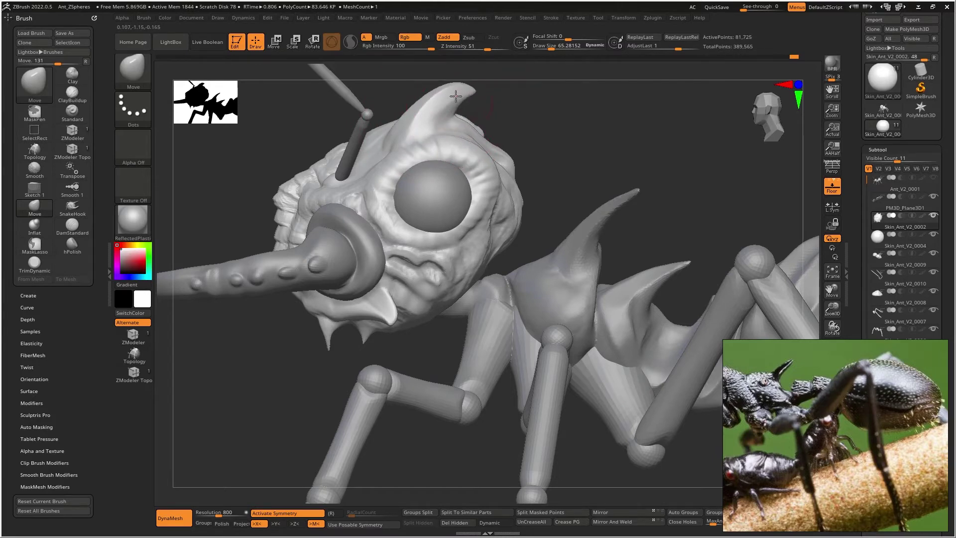
{"action": "left_click_drag", "start_coordinate": [557, 129], "coordinate": [573, 167]}
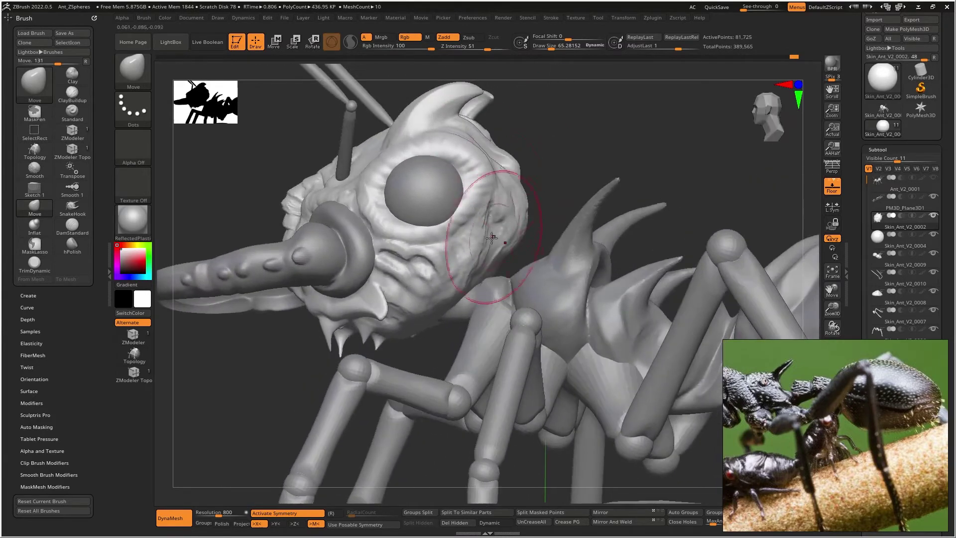
Step: Make the thorax the active subtool and build up its neck segment behind the head with ClayBuildup at draw size 41
{"action": "right_click_drag", "start_coordinate": [489, 240], "coordinate": [448, 247], "text": "alt"}
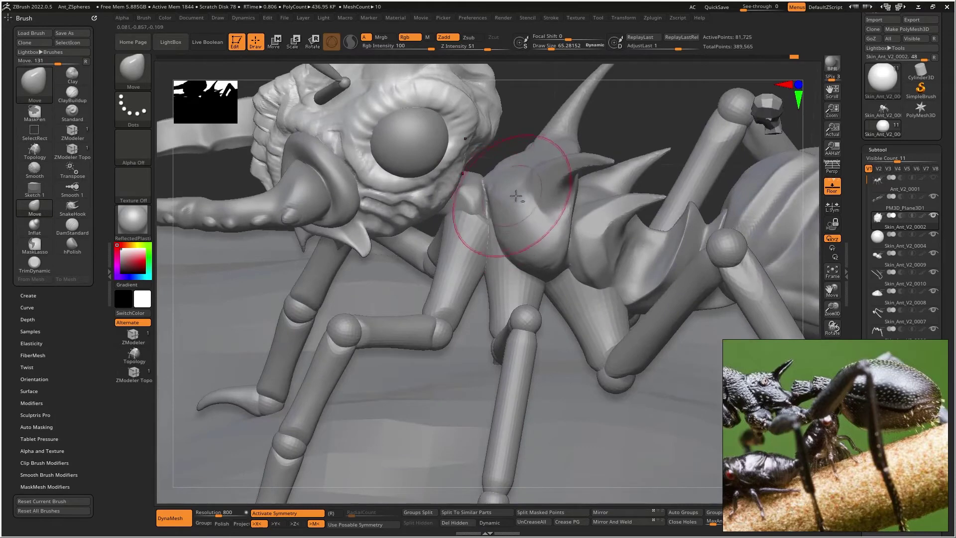
{"action": "right_click_drag", "start_coordinate": [517, 196], "coordinate": [483, 176]}
{"action": "left_click", "coordinate": [475, 190], "text": "alt"}
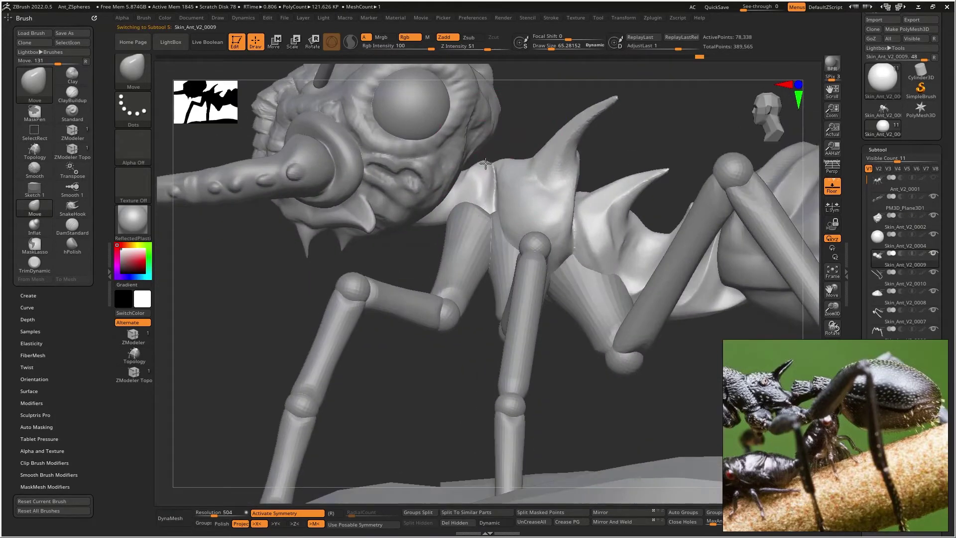
{"action": "key", "text": "b"}
{"action": "key", "text": "c"}
{"action": "key", "text": "b"}
{"action": "mouse_move", "coordinate": [435, 233]}
{"action": "right_mouse_down"}
{"action": "mouse_move", "coordinate": [455, 203]}
{"action": "mouse_move", "coordinate": [407, 244]}
{"action": "mouse_move", "coordinate": [433, 241]}
{"action": "right_mouse_up"}
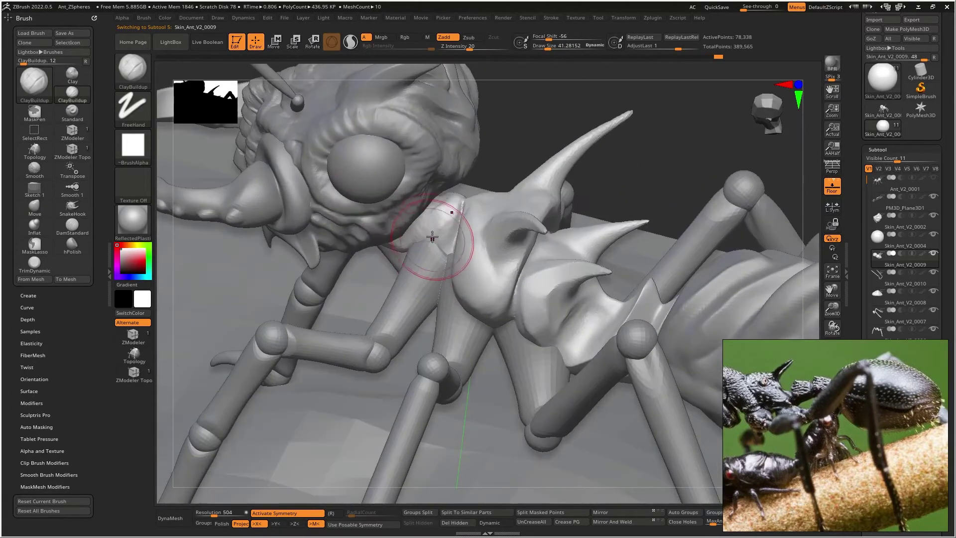
Step: Carve DamStandard creases into the neck segment where it meets the thorax, reducing the draw size to about 21, and smooth them
{"action": "key", "text": "b"}
{"action": "key", "text": "d"}
{"action": "key", "text": "s"}
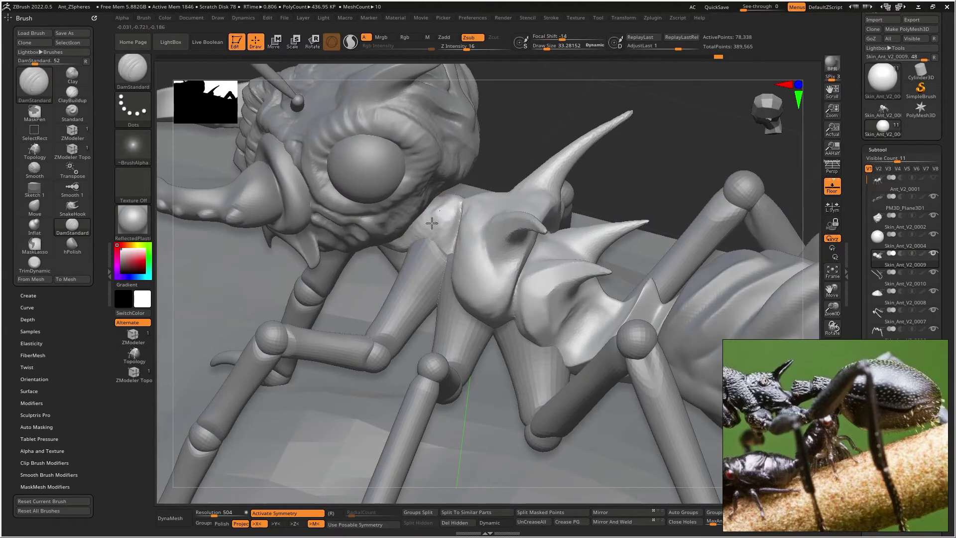
{"action": "left_click_drag", "start_coordinate": [426, 229], "coordinate": [419, 234]}
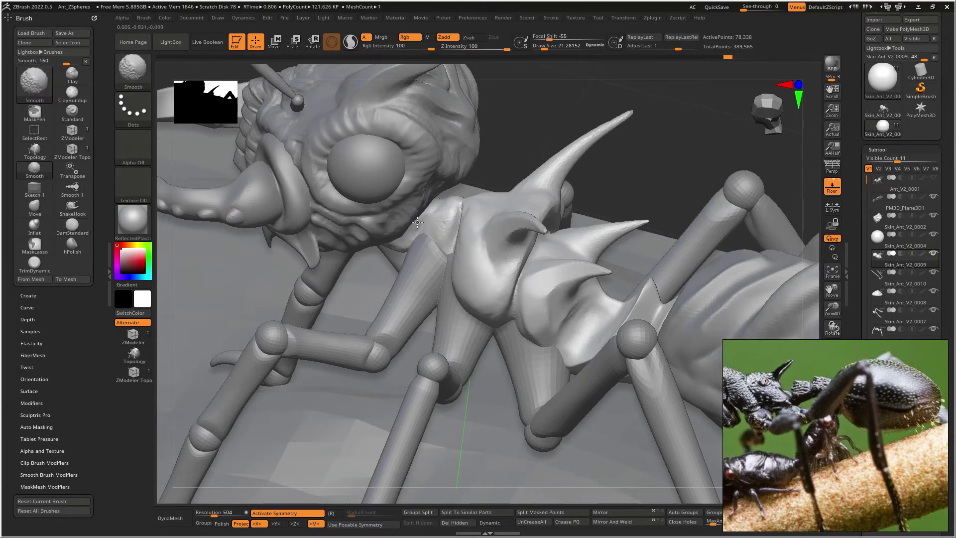
{"action": "right_click_drag", "start_coordinate": [453, 213], "coordinate": [409, 264]}
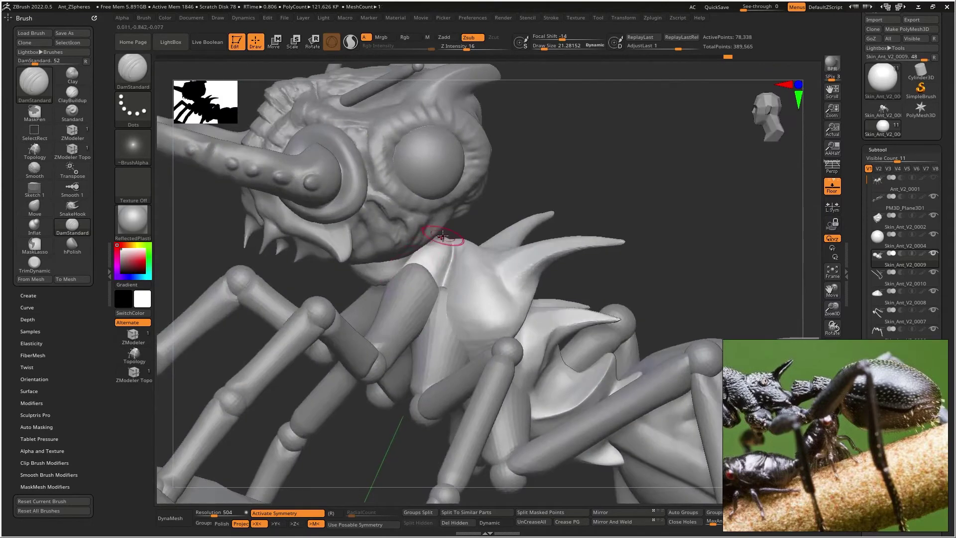
{"action": "right_click_drag", "start_coordinate": [443, 236], "coordinate": [421, 252]}
{"action": "key", "text": "shift"}
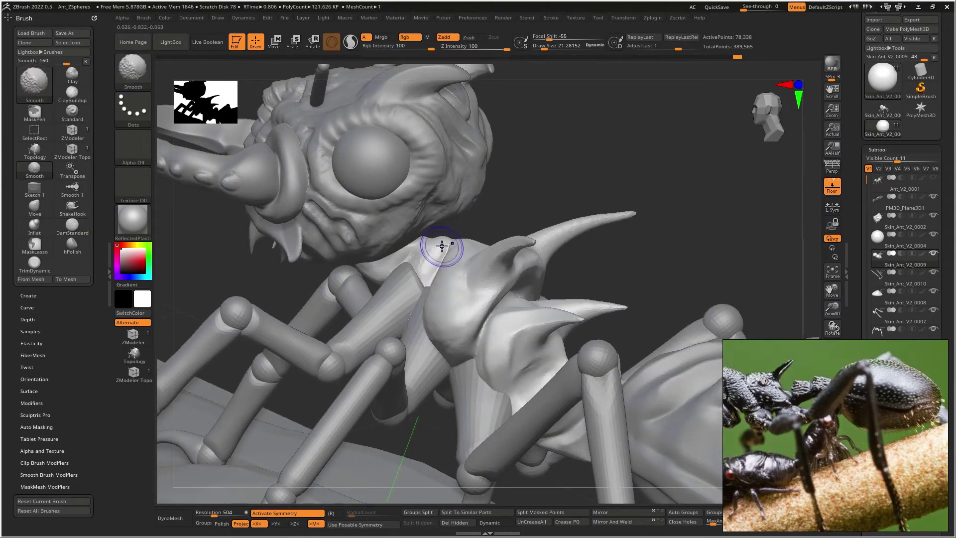
{"action": "right_click_drag", "start_coordinate": [444, 282], "coordinate": [453, 264]}
Step: Add ClayBuildup strokes around the neck segment and the front edge of the thorax at draw size 21
{"action": "key", "text": "b"}
{"action": "key", "text": "c"}
{"action": "key", "text": "b"}
{"action": "right_click_drag", "start_coordinate": [439, 229], "coordinate": [424, 257]}
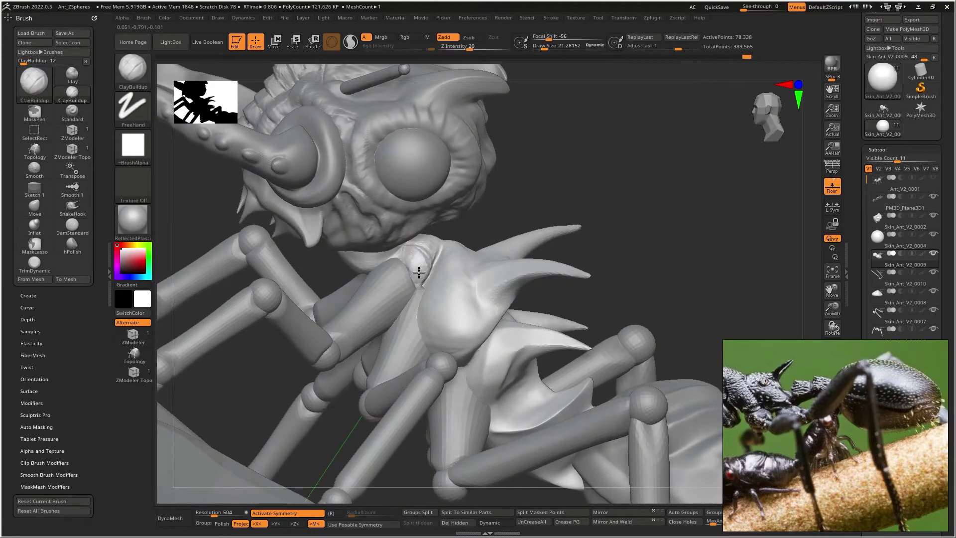
{"action": "right_click_drag", "start_coordinate": [401, 253], "coordinate": [428, 247]}
{"action": "mouse_move", "coordinate": [414, 237]}
{"action": "right_mouse_down"}
{"action": "mouse_move", "coordinate": [438, 227]}
{"action": "mouse_move", "coordinate": [395, 297]}
{"action": "mouse_move", "coordinate": [429, 249]}
{"action": "mouse_move", "coordinate": [496, 302]}
{"action": "right_mouse_up"}
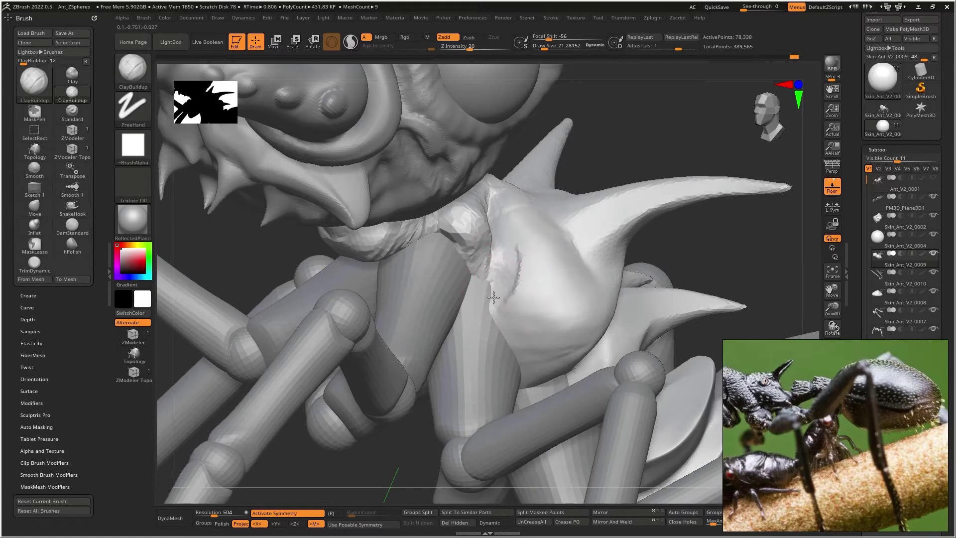
Step: Add ClayBuildup strokes along the front rim and over the lower side bulge of the thorax at draw size 21
{"action": "right_click_drag", "start_coordinate": [530, 302], "coordinate": [517, 252]}
{"action": "mouse_move", "coordinate": [550, 341]}
{"action": "right_mouse_down"}
{"action": "mouse_move", "coordinate": [534, 260]}
{"action": "mouse_move", "coordinate": [607, 319]}
{"action": "mouse_move", "coordinate": [578, 367]}
{"action": "mouse_move", "coordinate": [573, 361]}
{"action": "right_mouse_up"}
{"action": "left_click_drag", "start_coordinate": [556, 344], "coordinate": [593, 358]}
{"action": "right_click_drag", "start_coordinate": [571, 327], "coordinate": [589, 334]}
{"action": "left_click_drag", "start_coordinate": [529, 301], "coordinate": [590, 335]}
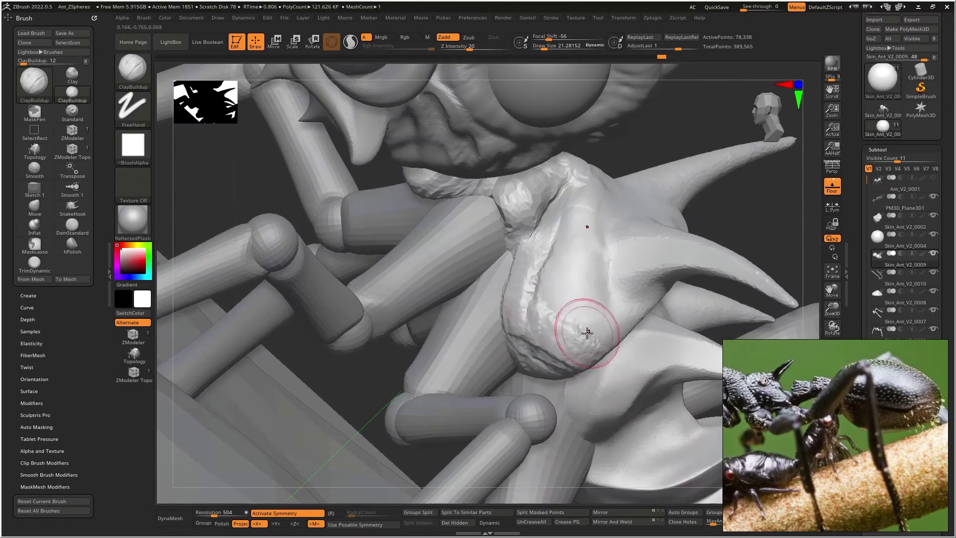
{"action": "left_click_drag", "start_coordinate": [537, 266], "coordinate": [597, 324]}
{"action": "left_click_drag", "start_coordinate": [549, 245], "coordinate": [598, 314]}
{"action": "left_click_drag", "start_coordinate": [569, 219], "coordinate": [607, 288]}
Step: Smooth the clay strokes on the thorax's side bulge and along its border with the neck segment
{"action": "mouse_move", "coordinate": [575, 193]}
{"action": "left_mouse_down", "text": "shift"}
{"action": "mouse_move", "coordinate": [580, 215]}
{"action": "mouse_move", "coordinate": [527, 341]}
{"action": "left_mouse_up", "text": "shift"}
{"action": "mouse_move", "coordinate": [574, 193]}
{"action": "left_mouse_down", "text": "shift"}
{"action": "mouse_move", "coordinate": [512, 207]}
{"action": "mouse_move", "coordinate": [479, 188]}
{"action": "left_mouse_up", "text": "shift"}
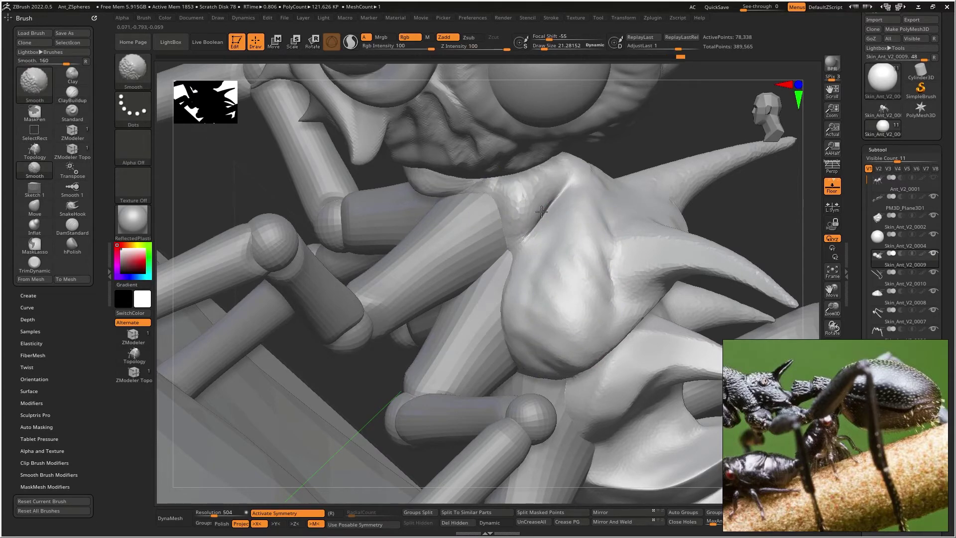
{"action": "left_click_drag", "start_coordinate": [541, 211], "coordinate": [527, 239], "text": "shift"}
{"action": "mouse_move", "coordinate": [560, 261]}
{"action": "right_mouse_down", "text": "ctrl"}
{"action": "mouse_move", "coordinate": [559, 215]}
{"action": "mouse_move", "coordinate": [648, 234]}
{"action": "mouse_move", "coordinate": [581, 235]}
{"action": "right_mouse_up", "text": "ctrl"}
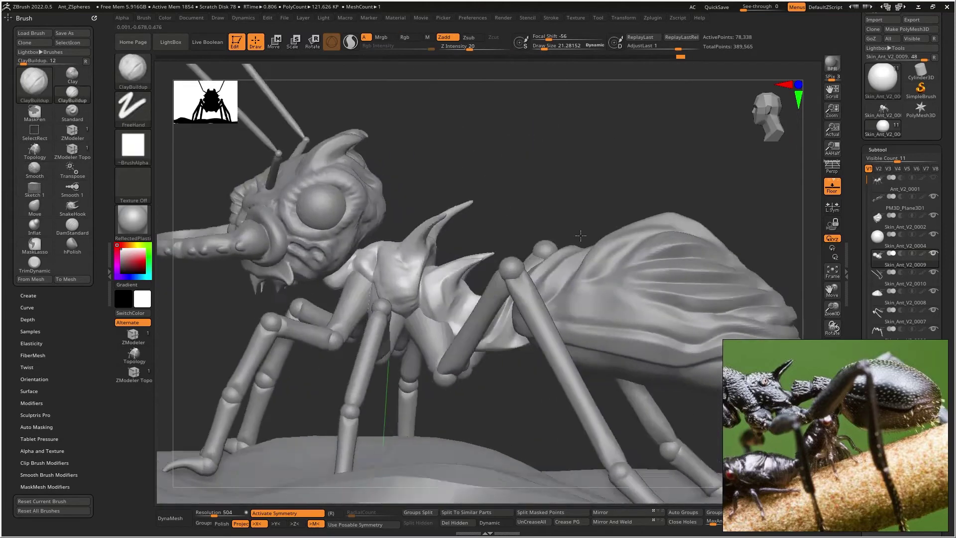
{"action": "left_click_drag", "start_coordinate": [581, 235], "coordinate": [602, 237]}
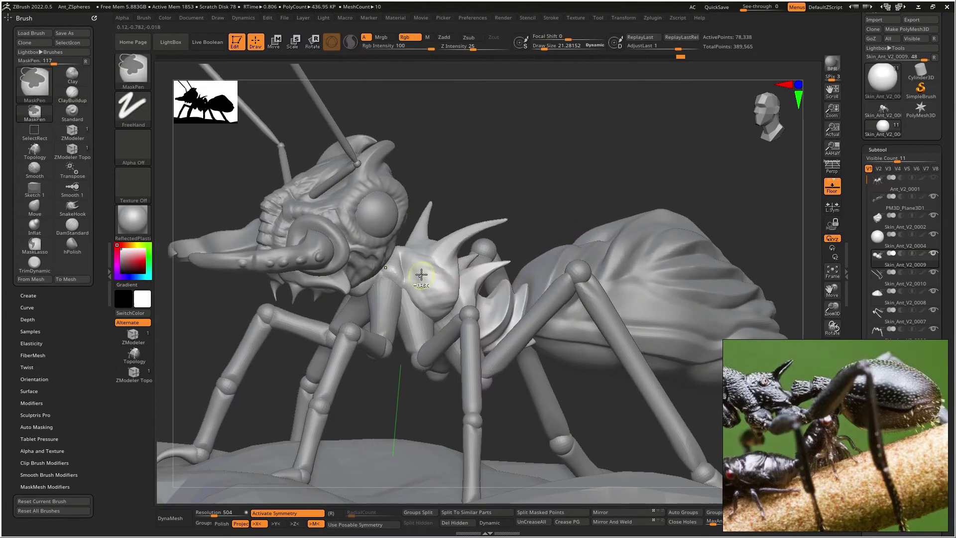
Step: Carve several parallel grooves into the side of the thorax with DamStandard at intensity 45 and draw size 10
{"action": "right_click_drag", "start_coordinate": [421, 275], "coordinate": [446, 324], "text": "ctrl"}
{"action": "key", "text": "b"}
{"action": "key", "text": "d"}
{"action": "key", "text": "s"}
{"action": "left_click_drag", "start_coordinate": [398, 291], "coordinate": [411, 319]}
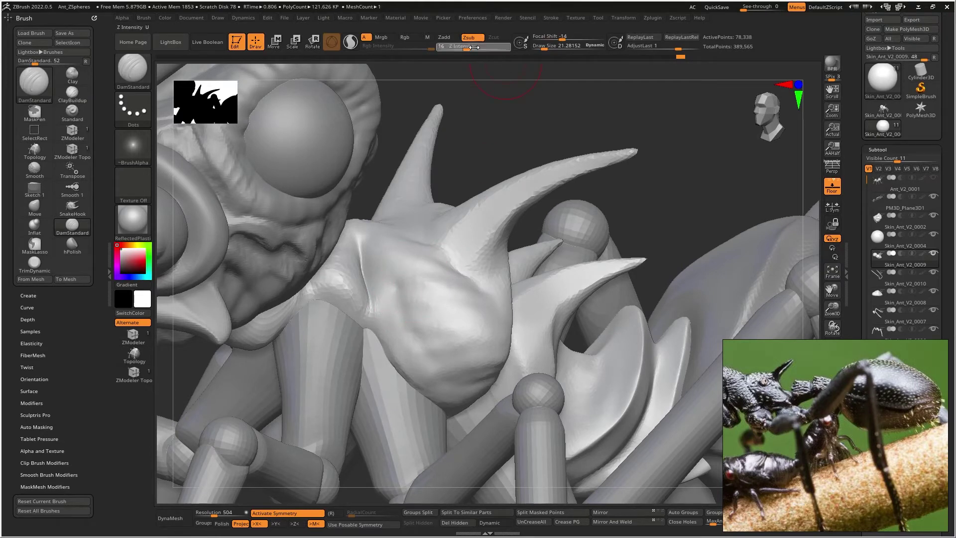
{"action": "left_click_drag", "start_coordinate": [475, 47], "coordinate": [485, 47]}
{"action": "key", "text": "bracketleft"}
{"action": "key", "text": "bracketleft"}
{"action": "left_click_drag", "start_coordinate": [391, 278], "coordinate": [444, 301]}
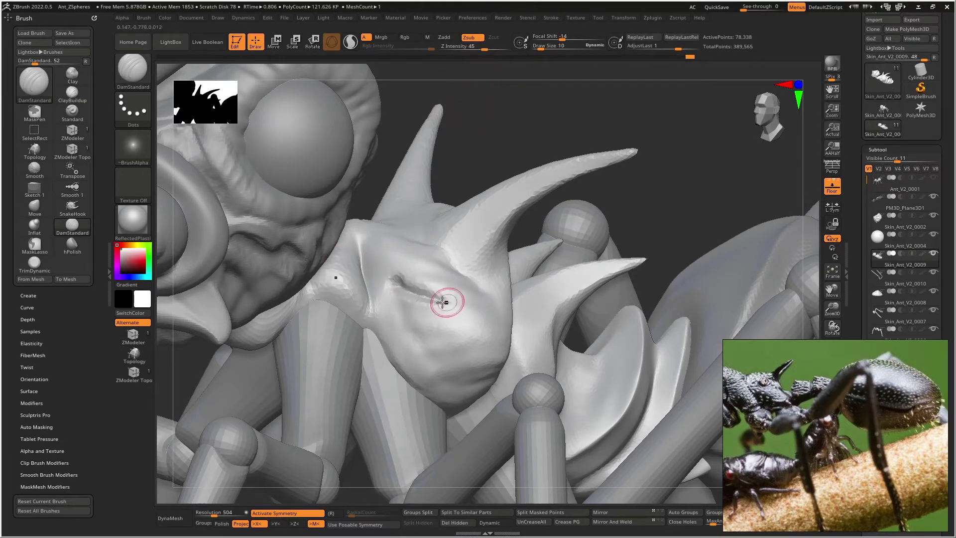
{"action": "left_click_drag", "start_coordinate": [401, 323], "coordinate": [413, 327]}
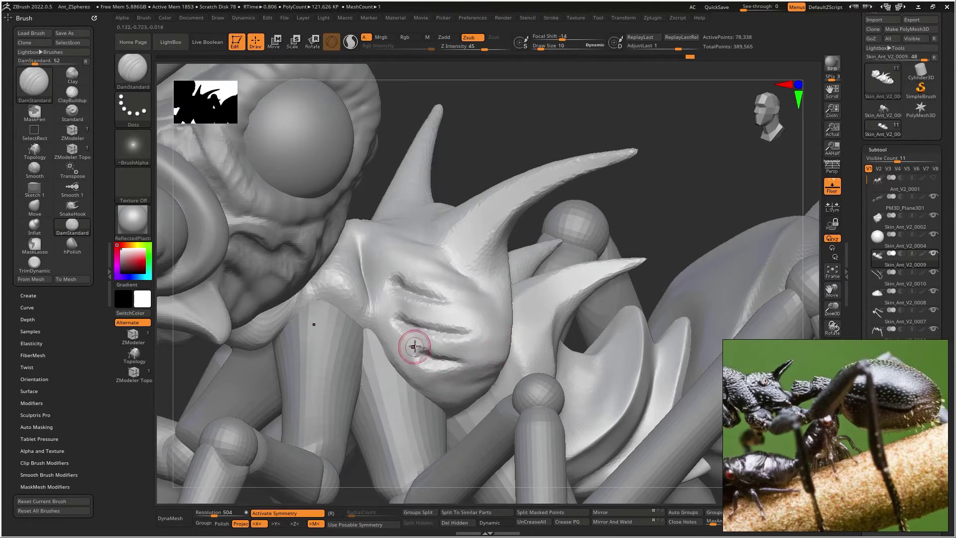
{"action": "left_click_drag", "start_coordinate": [414, 346], "coordinate": [492, 330]}
{"action": "left_click_drag", "start_coordinate": [390, 304], "coordinate": [456, 327]}
{"action": "left_click_drag", "start_coordinate": [394, 263], "coordinate": [483, 294]}
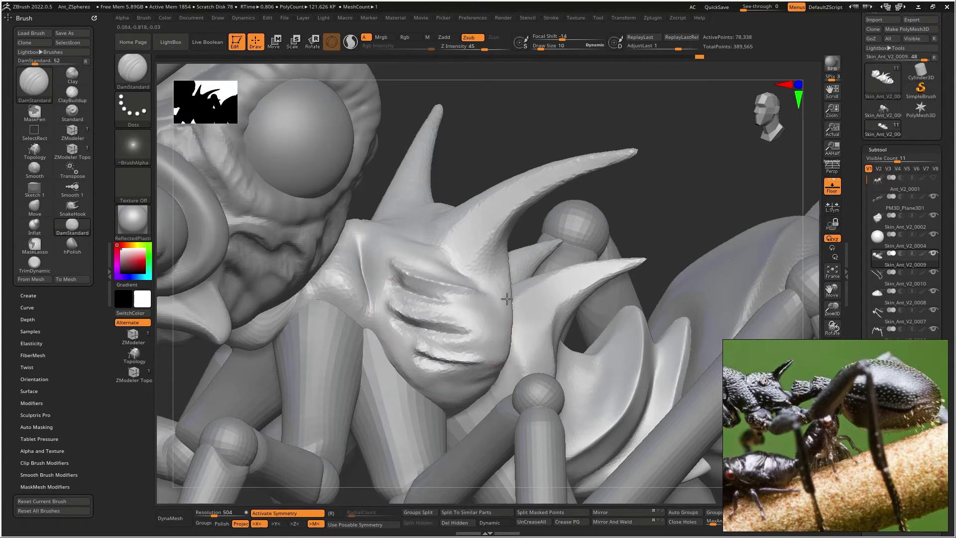
Step: Touch up and smooth the grooves on the side of the thorax so they blend into the surface
{"action": "mouse_move", "coordinate": [420, 317]}
{"action": "left_mouse_down", "text": "shift"}
{"action": "mouse_move", "coordinate": [468, 366]}
{"action": "mouse_move", "coordinate": [494, 370]}
{"action": "mouse_move", "coordinate": [428, 323]}
{"action": "mouse_move", "coordinate": [479, 335]}
{"action": "left_mouse_up", "text": "shift"}
{"action": "left_click_drag", "start_coordinate": [436, 294], "coordinate": [474, 300]}
{"action": "right_click_drag", "start_coordinate": [465, 301], "coordinate": [504, 343]}
{"action": "left_click_drag", "start_coordinate": [504, 343], "coordinate": [481, 361], "text": "shift"}
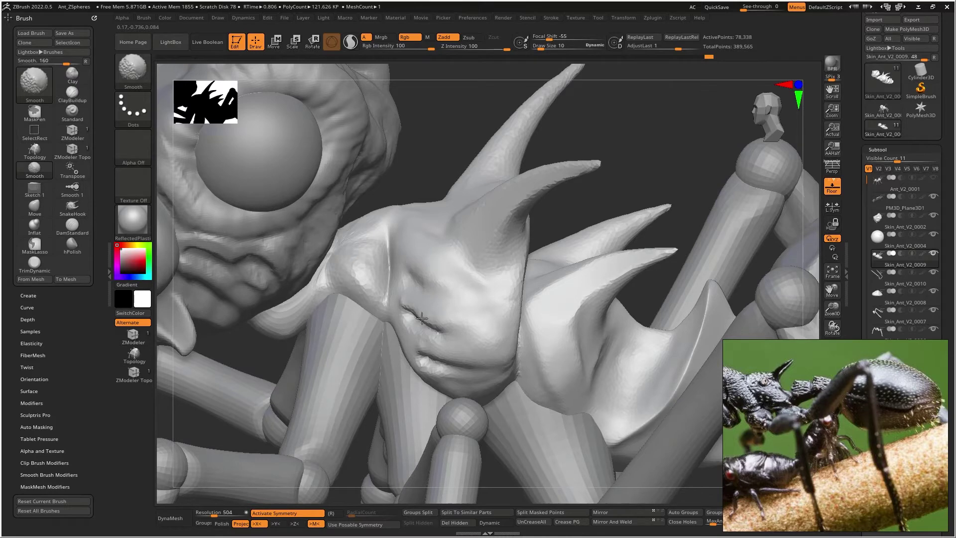
{"action": "mouse_move", "coordinate": [437, 373]}
{"action": "right_mouse_down"}
{"action": "mouse_move", "coordinate": [528, 319]}
{"action": "mouse_move", "coordinate": [579, 272]}
{"action": "mouse_move", "coordinate": [530, 279]}
{"action": "mouse_move", "coordinate": [476, 311]}
{"action": "mouse_move", "coordinate": [468, 339]}
{"action": "right_mouse_up"}
{"action": "right_click", "coordinate": [485, 306]}
{"action": "left_click", "coordinate": [484, 260]}
Step: Reshape the thorax and pull its front spikes longer with the Move brush, raising the draw size from 70 to about 146
{"action": "right_click_drag", "start_coordinate": [465, 186], "coordinate": [511, 299], "text": "ctrl"}
{"action": "key", "text": "b"}
{"action": "key", "text": "m"}
{"action": "key", "text": "v"}
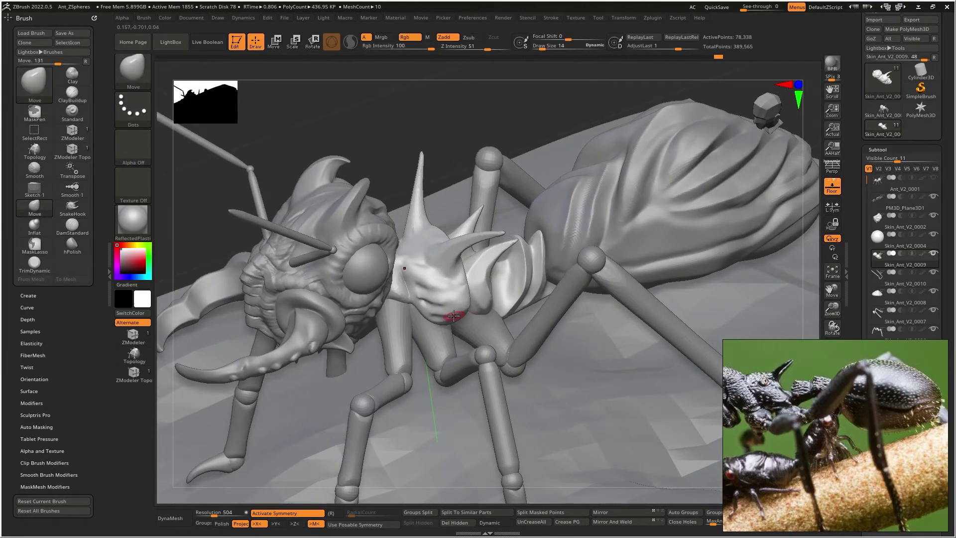
{"action": "mouse_move", "coordinate": [466, 292]}
{"action": "right_mouse_down"}
{"action": "mouse_move", "coordinate": [453, 300]}
{"action": "mouse_move", "coordinate": [456, 290]}
{"action": "right_mouse_up"}
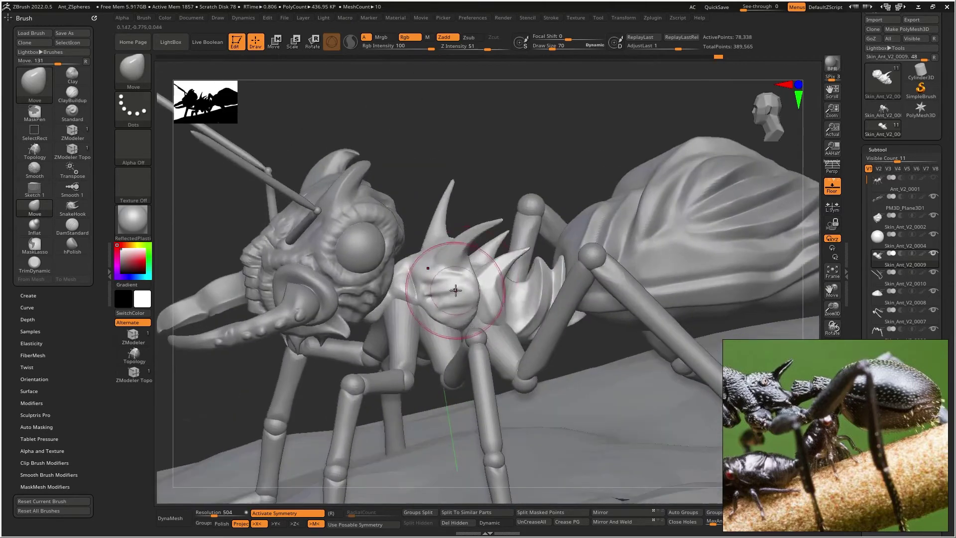
{"action": "right_click_drag", "start_coordinate": [476, 230], "coordinate": [486, 201]}
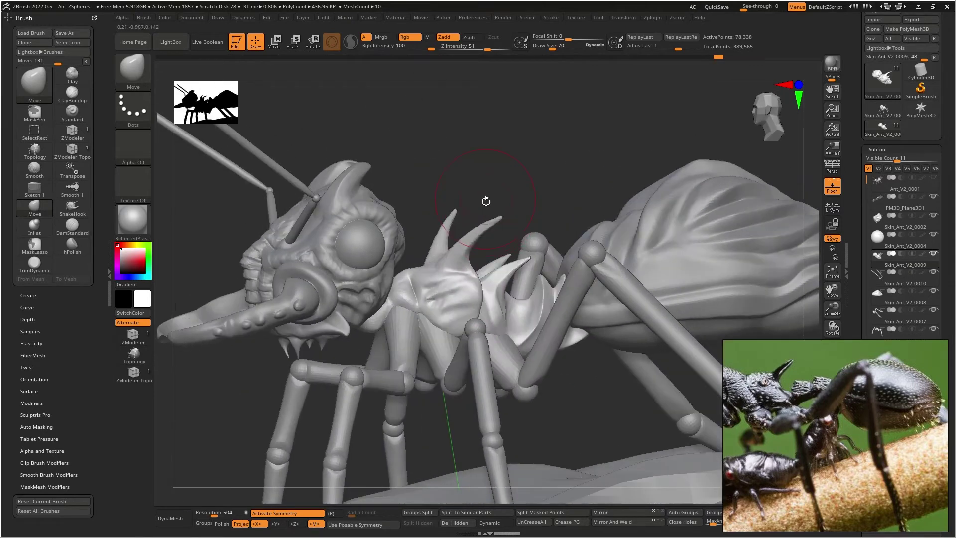
{"action": "key", "text": "space"}
{"action": "mouse_move", "coordinate": [477, 224]}
{"action": "left_mouse_down"}
{"action": "mouse_move", "coordinate": [489, 223]}
{"action": "mouse_move", "coordinate": [469, 203]}
{"action": "left_mouse_up"}
{"action": "right_click_drag", "start_coordinate": [470, 202], "coordinate": [462, 209]}
{"action": "left_click_drag", "start_coordinate": [462, 241], "coordinate": [471, 224]}
{"action": "mouse_move", "coordinate": [475, 204]}
{"action": "left_mouse_down"}
{"action": "mouse_move", "coordinate": [493, 178]}
{"action": "mouse_move", "coordinate": [458, 204]}
{"action": "left_mouse_up"}
{"action": "mouse_move", "coordinate": [443, 206]}
{"action": "right_mouse_down"}
{"action": "mouse_move", "coordinate": [419, 245]}
{"action": "mouse_move", "coordinate": [474, 206]}
{"action": "mouse_move", "coordinate": [578, 203]}
{"action": "right_mouse_up"}
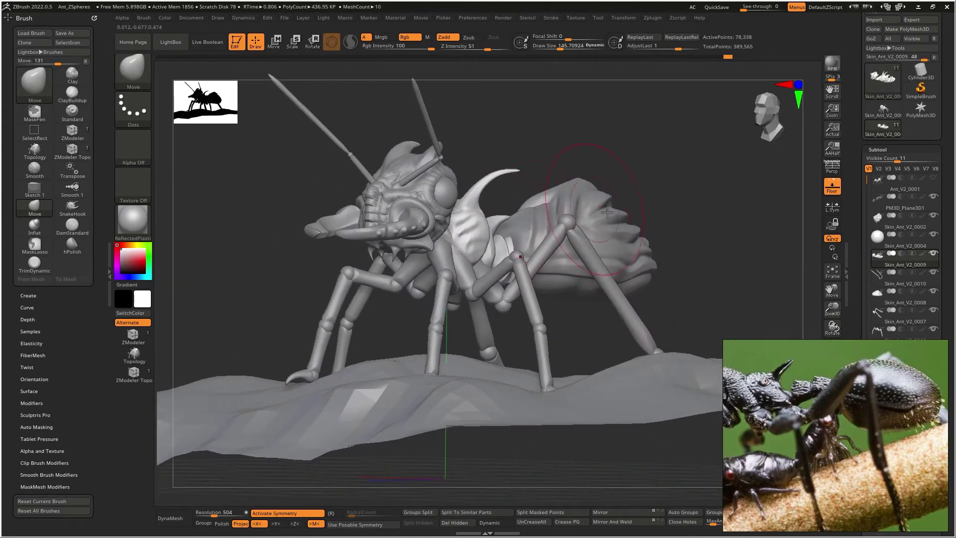
Step: Turn on perspective for the view and render a preview of the whole ant
{"action": "left_click", "coordinate": [848, 174]}
{"action": "left_click", "coordinate": [840, 166]}
{"action": "mouse_move", "coordinate": [631, 196]}
{"action": "right_mouse_down"}
{"action": "mouse_move", "coordinate": [636, 188]}
{"action": "mouse_move", "coordinate": [619, 220]}
{"action": "mouse_move", "coordinate": [626, 211]}
{"action": "right_mouse_up"}
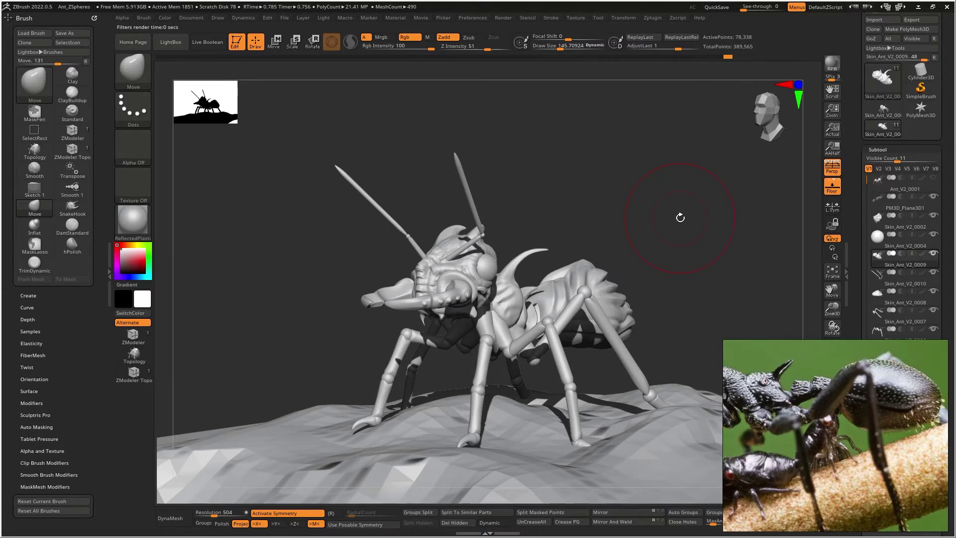
{"action": "mouse_move", "coordinate": [608, 182]}
{"action": "right_mouse_down"}
{"action": "mouse_move", "coordinate": [589, 176]}
{"action": "mouse_move", "coordinate": [630, 182]}
{"action": "mouse_move", "coordinate": [590, 236]}
{"action": "mouse_move", "coordinate": [576, 226]}
{"action": "mouse_move", "coordinate": [460, 259]}
{"action": "mouse_move", "coordinate": [491, 274]}
{"action": "right_mouse_up"}
Step: Make the mandibles the active subtool and build up the rings around their bases with ClayBuildup at draw size about 25
{"action": "key", "text": "space"}
{"action": "left_click_drag", "start_coordinate": [452, 300], "coordinate": [434, 300]}
{"action": "right_click_drag", "start_coordinate": [432, 295], "coordinate": [486, 279], "text": "alt"}
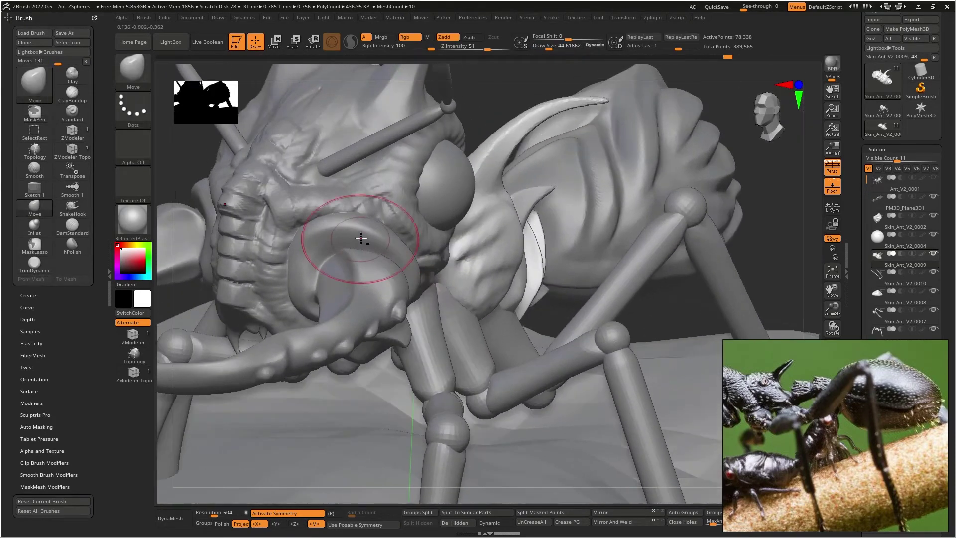
{"action": "left_click", "coordinate": [357, 238], "text": "alt"}
{"action": "key", "text": "bracketleft"}
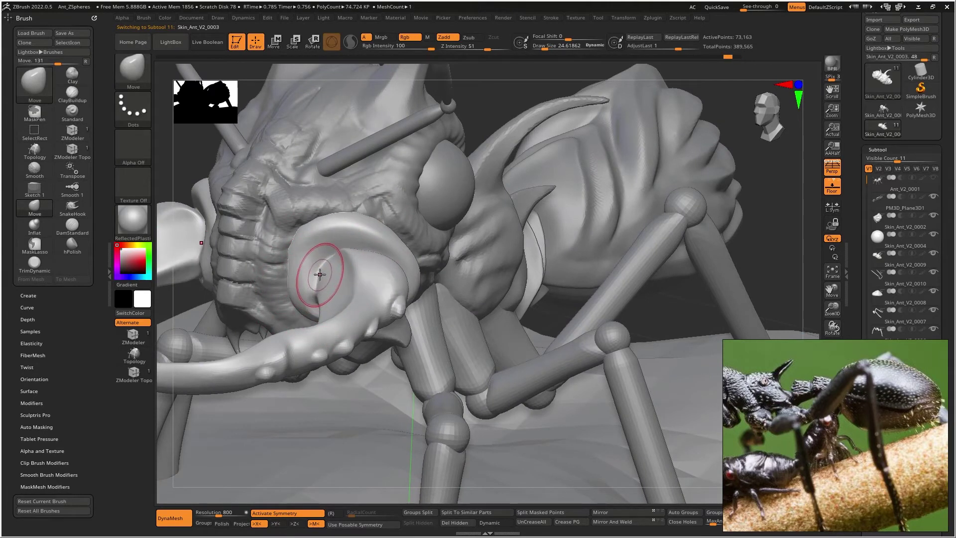
{"action": "key", "text": "b"}
{"action": "key", "text": "c"}
{"action": "key", "text": "b"}
{"action": "left_click_drag", "start_coordinate": [308, 300], "coordinate": [282, 292]}
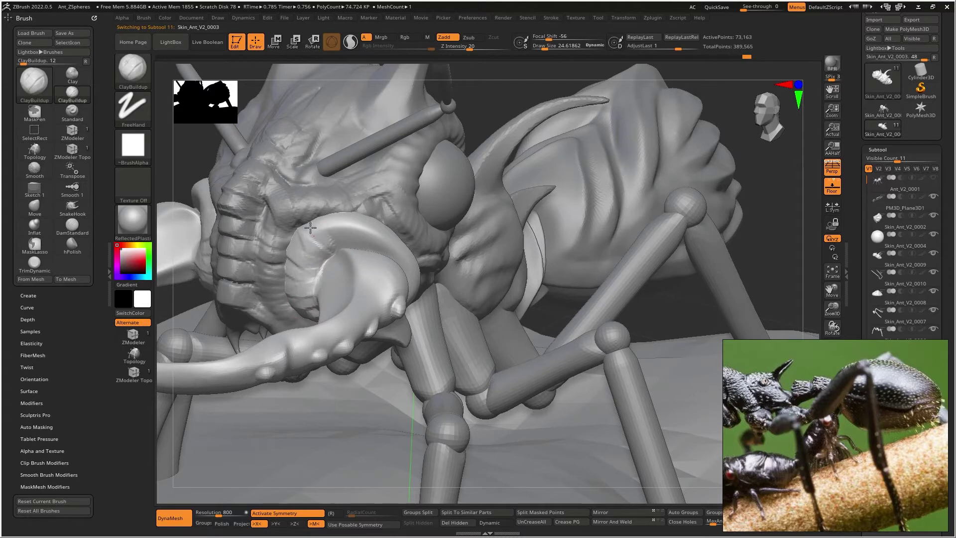
{"action": "right_click_drag", "start_coordinate": [420, 236], "coordinate": [384, 227]}
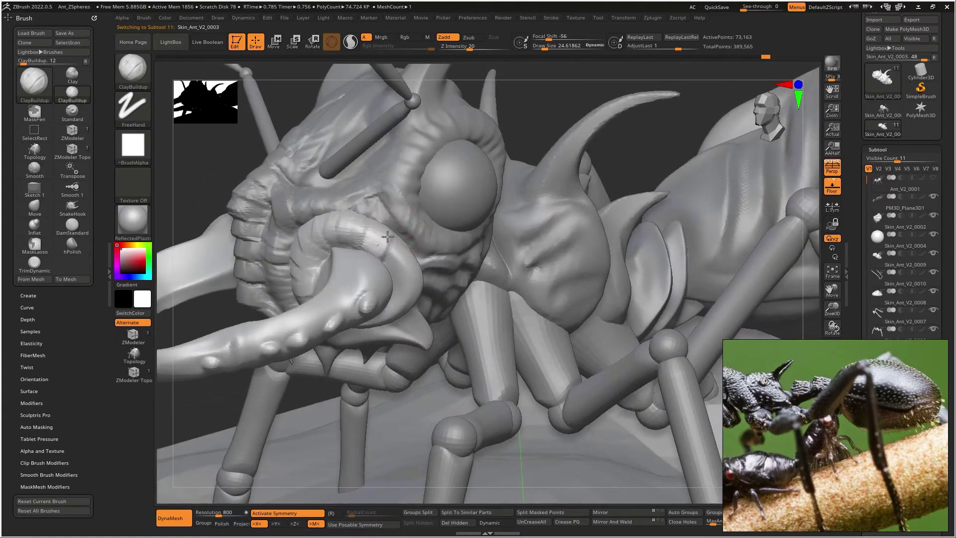
{"action": "right_click_drag", "start_coordinate": [415, 273], "coordinate": [401, 274]}
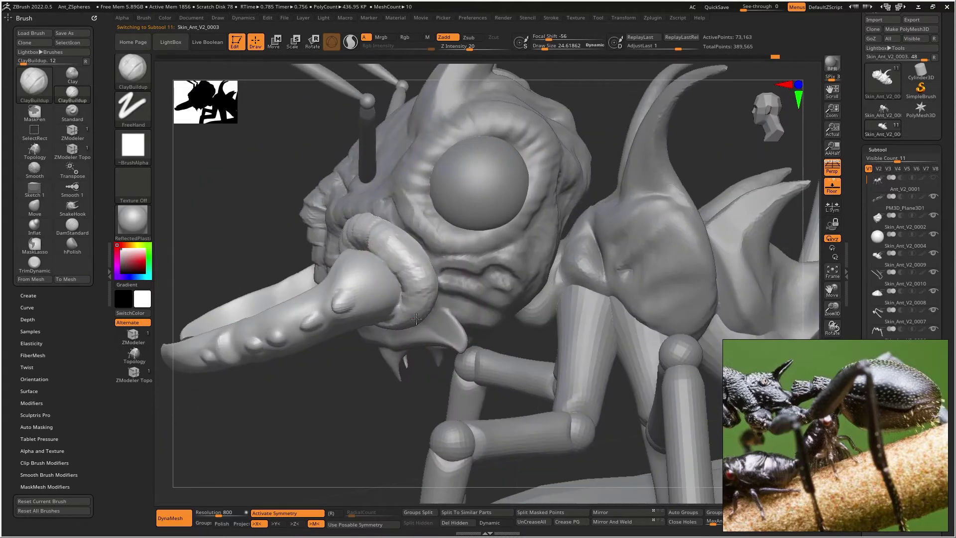
{"action": "right_click_drag", "start_coordinate": [399, 232], "coordinate": [384, 337]}
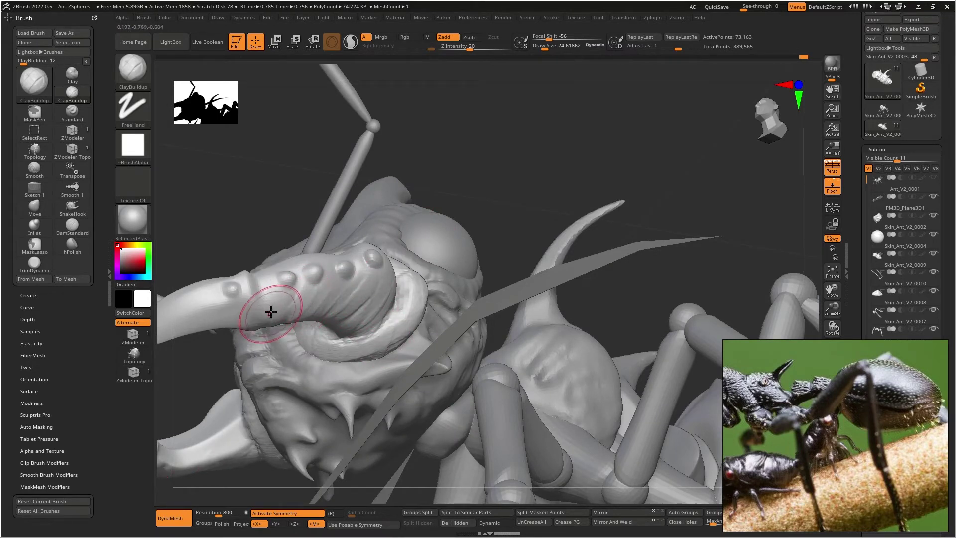
{"action": "key", "text": "shift"}
Step: Place the transform gizmo at the mandible's base and shift the mandibles slightly outward and forward of the head
{"action": "right_click_drag", "start_coordinate": [398, 270], "coordinate": [438, 219]}
{"action": "right_click_drag", "start_coordinate": [439, 219], "coordinate": [443, 321], "text": "ctrl"}
{"action": "key", "text": "w"}
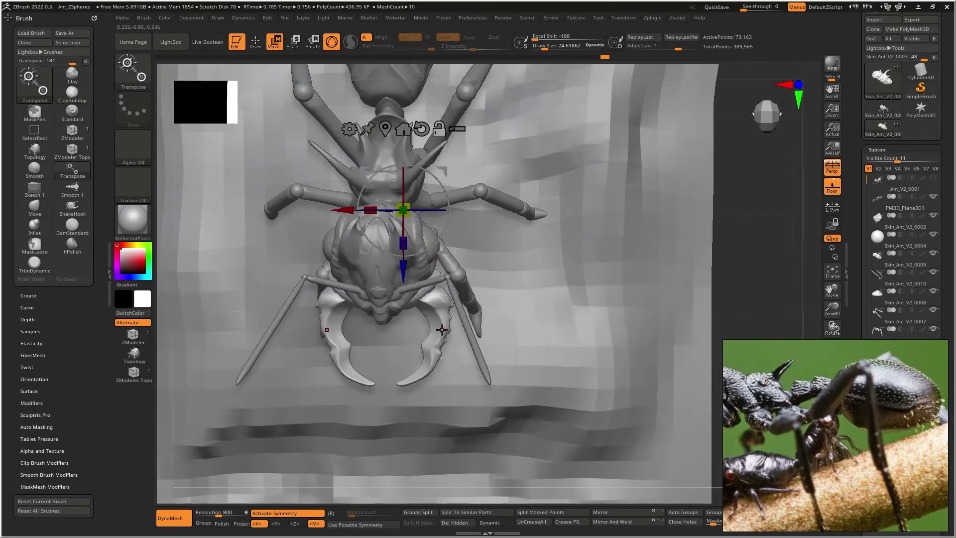
{"action": "left_click", "coordinate": [429, 298]}
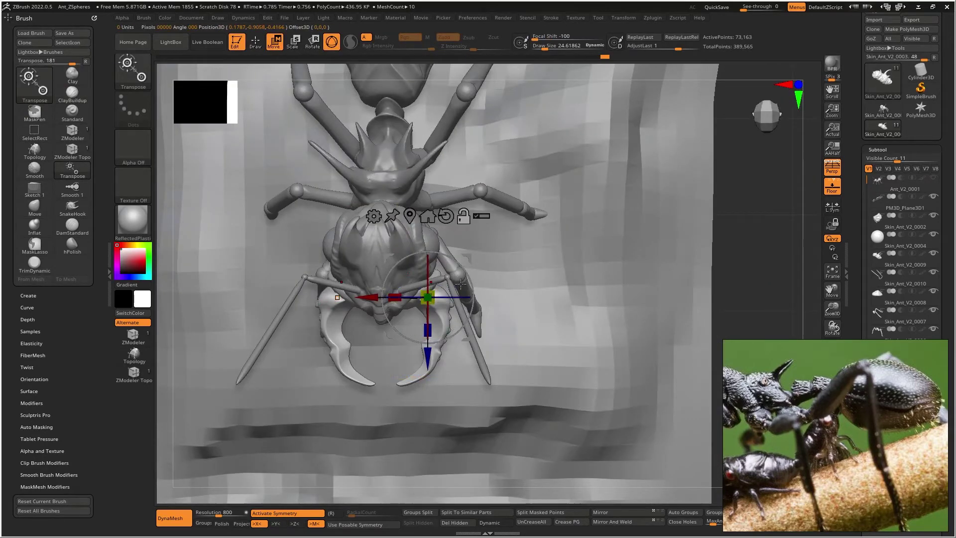
{"action": "left_click_drag", "start_coordinate": [433, 298], "coordinate": [442, 301]}
{"action": "right_click_drag", "start_coordinate": [443, 301], "coordinate": [371, 228]}
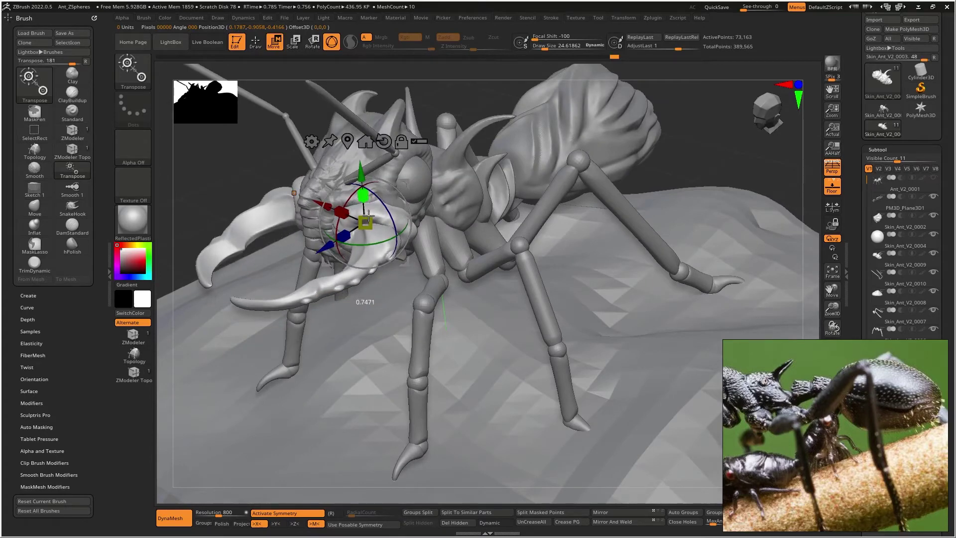
{"action": "left_click_drag", "start_coordinate": [370, 223], "coordinate": [369, 223]}
{"action": "right_click_drag", "start_coordinate": [369, 223], "coordinate": [357, 224]}
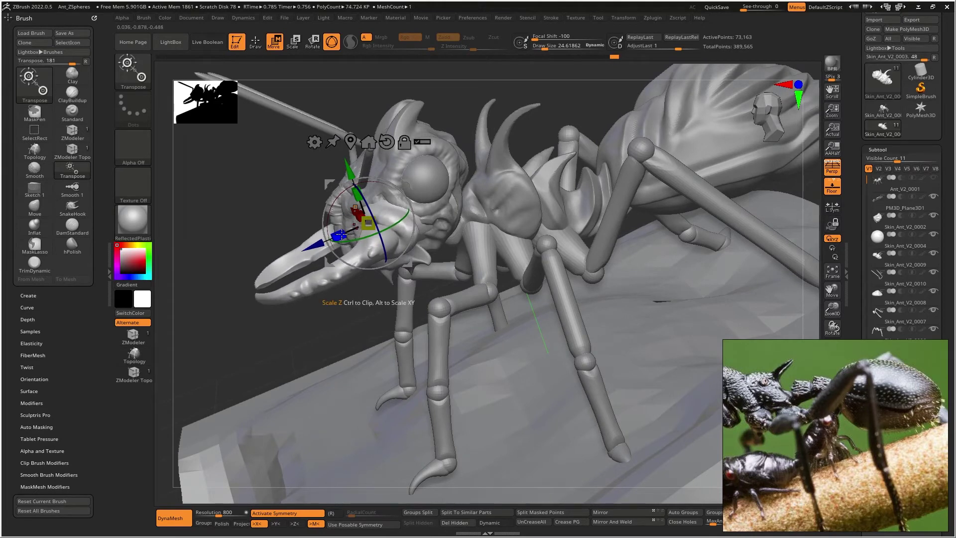
{"action": "left_click_drag", "start_coordinate": [317, 244], "coordinate": [309, 249]}
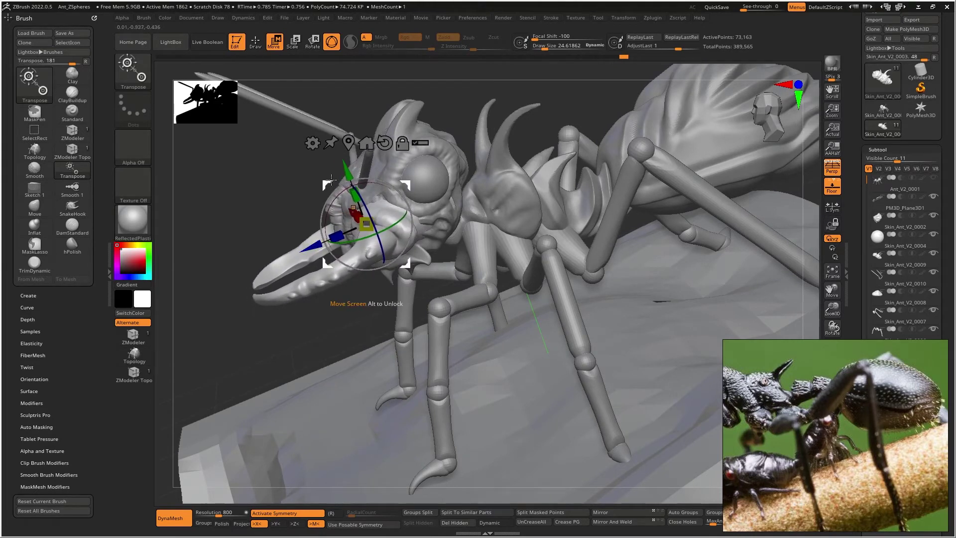
{"action": "left_click_drag", "start_coordinate": [353, 176], "coordinate": [352, 173]}
Step: Rotate the mandibles about 14 degrees to spread them apart and adjust their vertical tilt
{"action": "right_click_drag", "start_coordinate": [352, 173], "coordinate": [413, 263]}
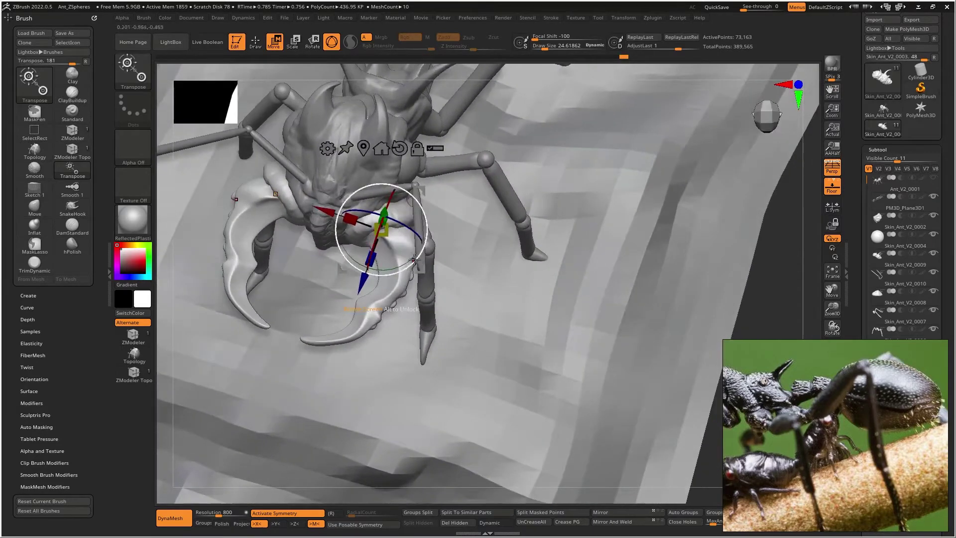
{"action": "left_click_drag", "start_coordinate": [400, 259], "coordinate": [409, 257]}
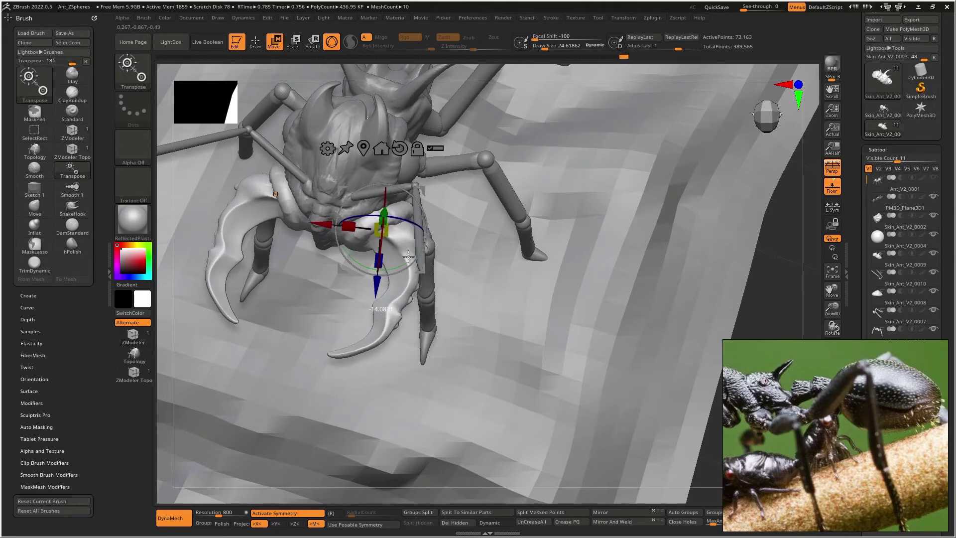
{"action": "right_click_drag", "start_coordinate": [409, 257], "coordinate": [393, 192]}
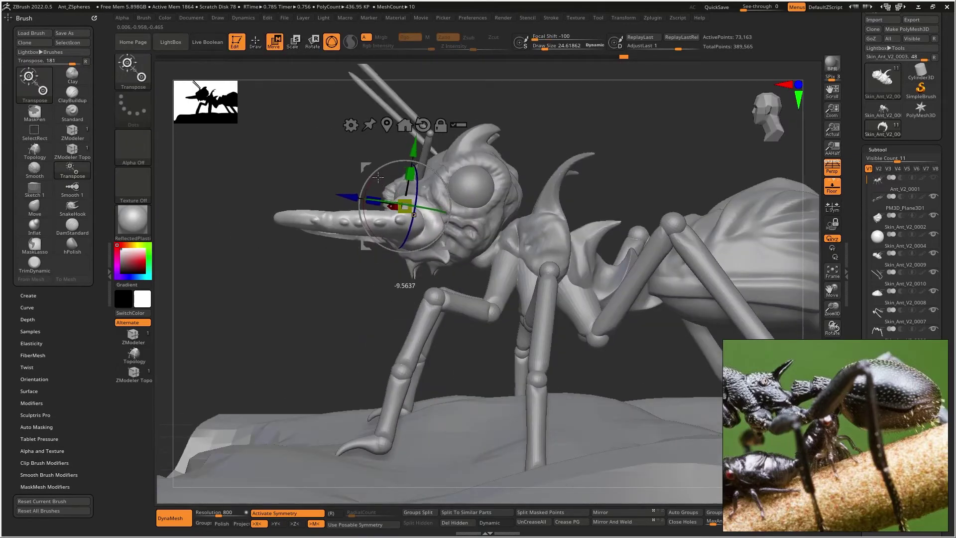
{"action": "right_click_drag", "start_coordinate": [381, 178], "coordinate": [329, 185]}
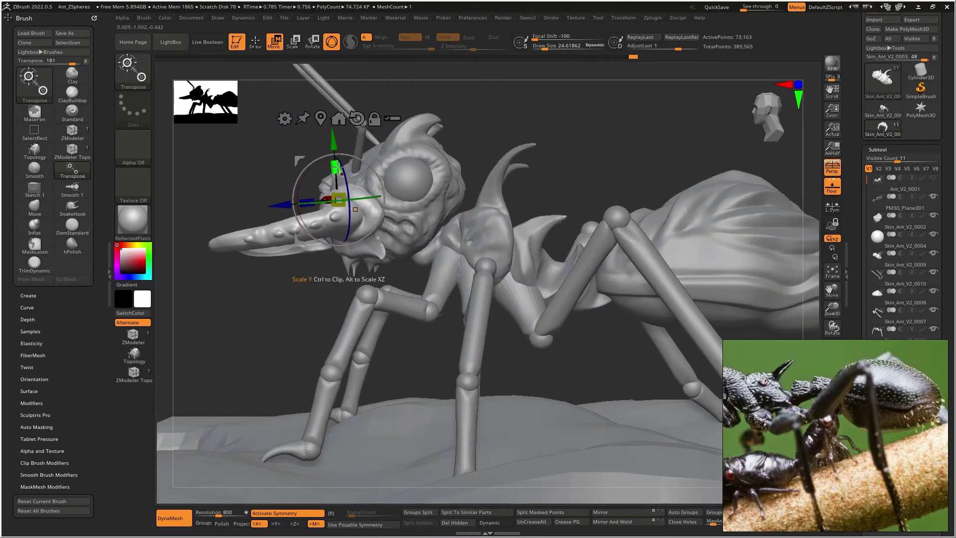
Step: Move the spread mandibles inward along X by about 0.037 to seat them against the head, and return to sculpting
{"action": "mouse_move", "coordinate": [334, 151]}
{"action": "right_mouse_down"}
{"action": "mouse_move", "coordinate": [399, 207]}
{"action": "mouse_move", "coordinate": [378, 234]}
{"action": "mouse_move", "coordinate": [402, 229]}
{"action": "mouse_move", "coordinate": [353, 232]}
{"action": "mouse_move", "coordinate": [380, 255]}
{"action": "right_mouse_up"}
{"action": "key", "text": "q"}
{"action": "key", "text": "w"}
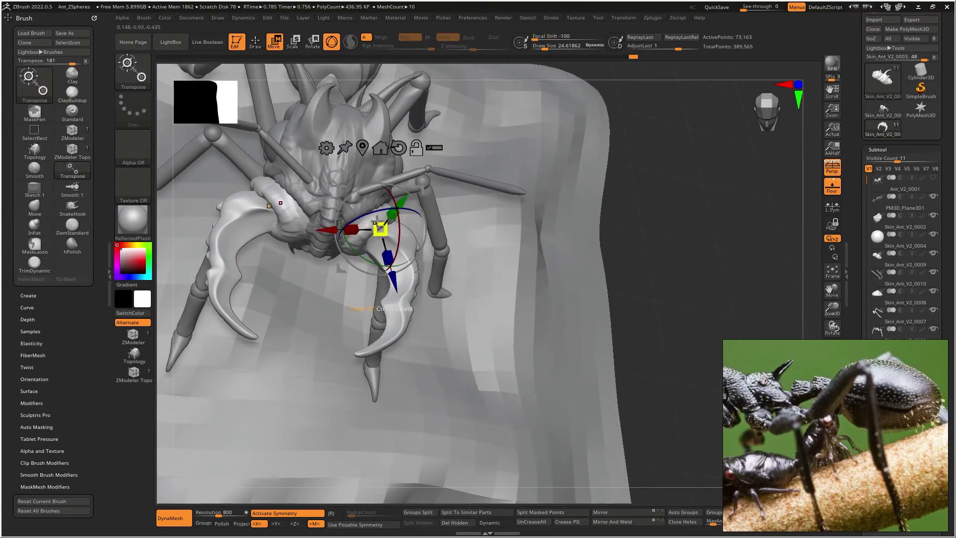
{"action": "left_click_drag", "start_coordinate": [322, 219], "coordinate": [312, 216]}
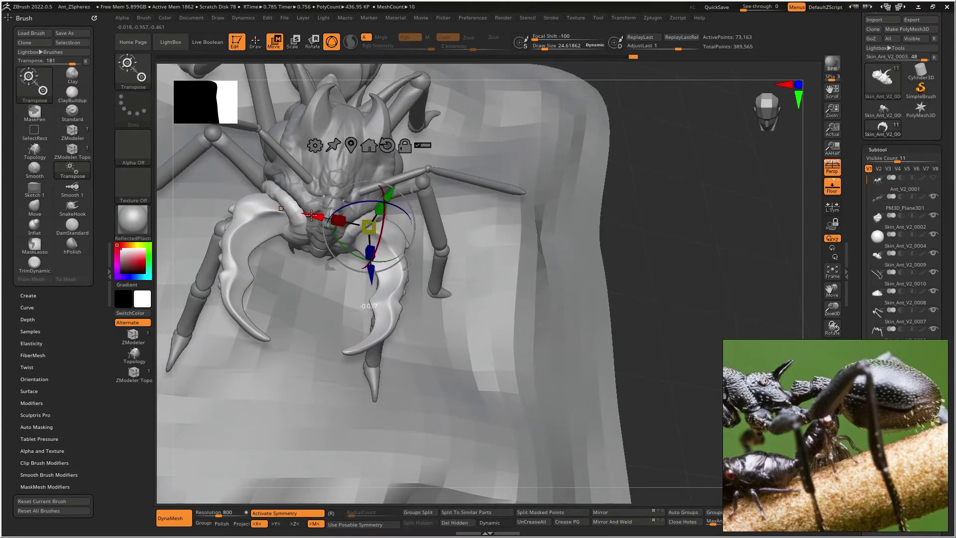
{"action": "mouse_move", "coordinate": [312, 215]}
{"action": "right_mouse_down"}
{"action": "mouse_move", "coordinate": [352, 185]}
{"action": "mouse_move", "coordinate": [416, 209]}
{"action": "right_mouse_up"}
{"action": "key", "text": "q"}
Step: Make the head the active subtool and reshape the spike beneath the mandible with the Move brush at draw size about 58
{"action": "mouse_move", "coordinate": [500, 209]}
{"action": "right_mouse_down"}
{"action": "mouse_move", "coordinate": [440, 203]}
{"action": "mouse_move", "coordinate": [528, 212]}
{"action": "mouse_move", "coordinate": [595, 284]}
{"action": "mouse_move", "coordinate": [600, 323]}
{"action": "right_mouse_up"}
{"action": "left_click", "coordinate": [423, 286], "text": "alt"}
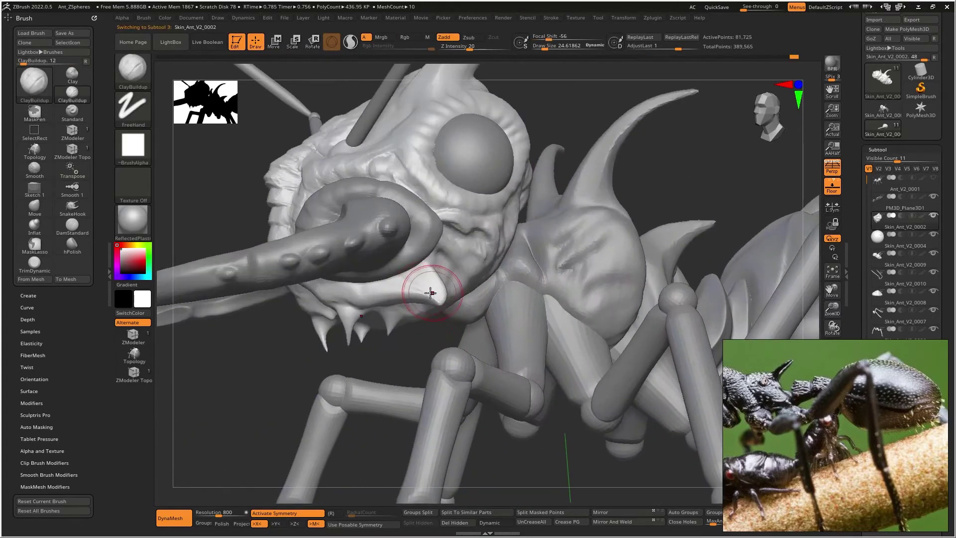
{"action": "right_click_drag", "start_coordinate": [431, 293], "coordinate": [417, 292]}
{"action": "key", "text": "space"}
{"action": "left_click_drag", "start_coordinate": [413, 289], "coordinate": [420, 288]}
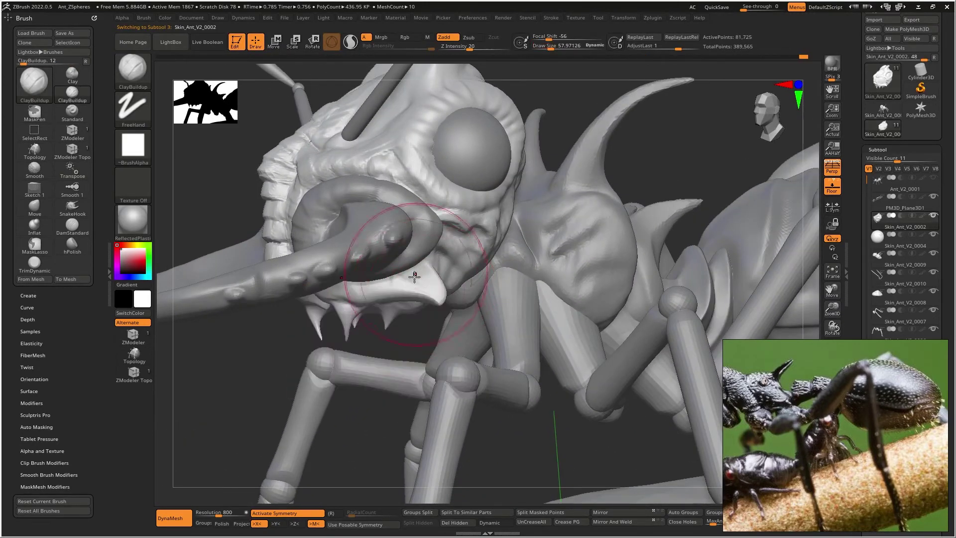
{"action": "key", "text": "b"}
{"action": "key", "text": "m"}
{"action": "key", "text": "v"}
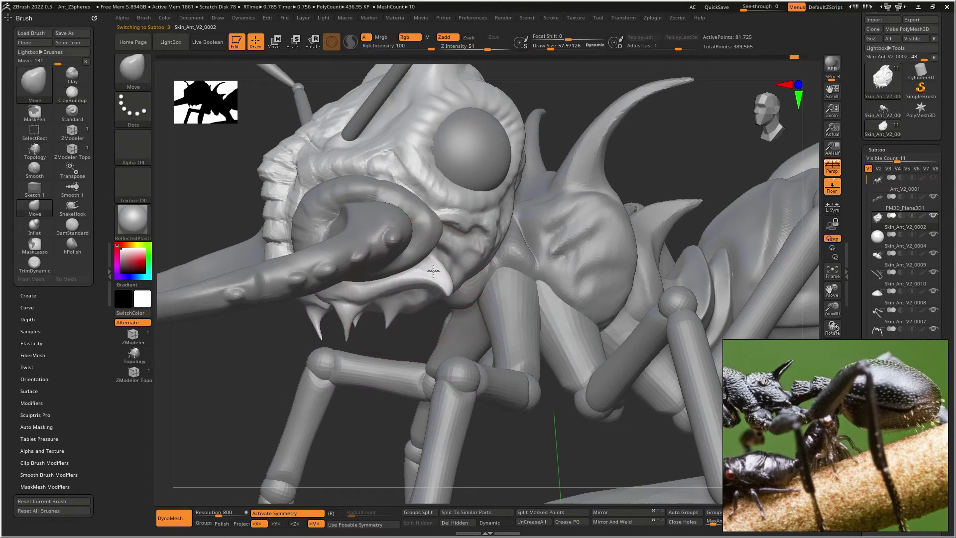
{"action": "mouse_move", "coordinate": [459, 259]}
{"action": "right_mouse_down"}
{"action": "mouse_move", "coordinate": [478, 269]}
{"action": "mouse_move", "coordinate": [446, 256]}
{"action": "mouse_move", "coordinate": [432, 279]}
{"action": "mouse_move", "coordinate": [502, 291]}
{"action": "mouse_move", "coordinate": [526, 270]}
{"action": "mouse_move", "coordinate": [487, 232]}
{"action": "mouse_move", "coordinate": [373, 269]}
{"action": "mouse_move", "coordinate": [394, 261]}
{"action": "mouse_move", "coordinate": [381, 244]}
{"action": "right_mouse_up"}
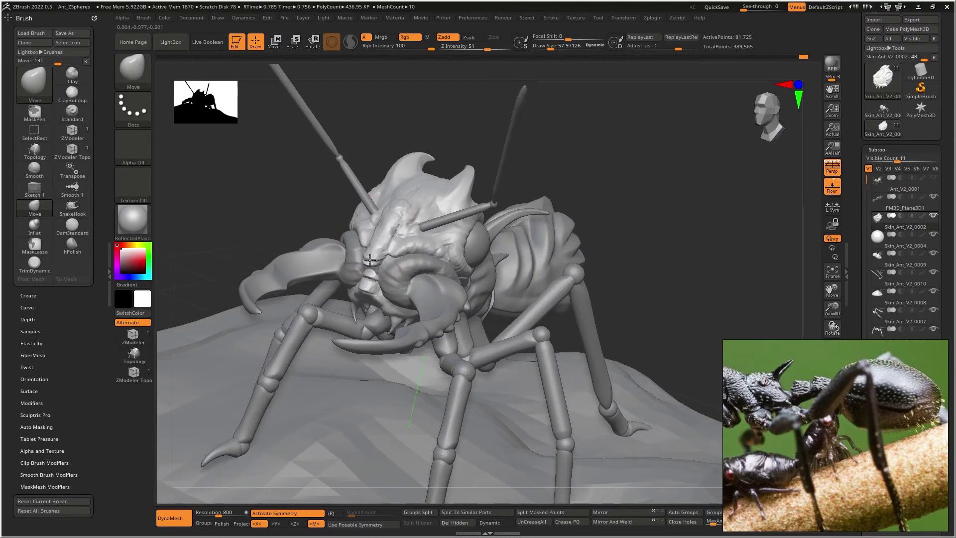
Step: Reduce the Move brush's draw size to about 26 and quick-save the project
{"action": "right_click_drag", "start_coordinate": [375, 294], "coordinate": [359, 305]}
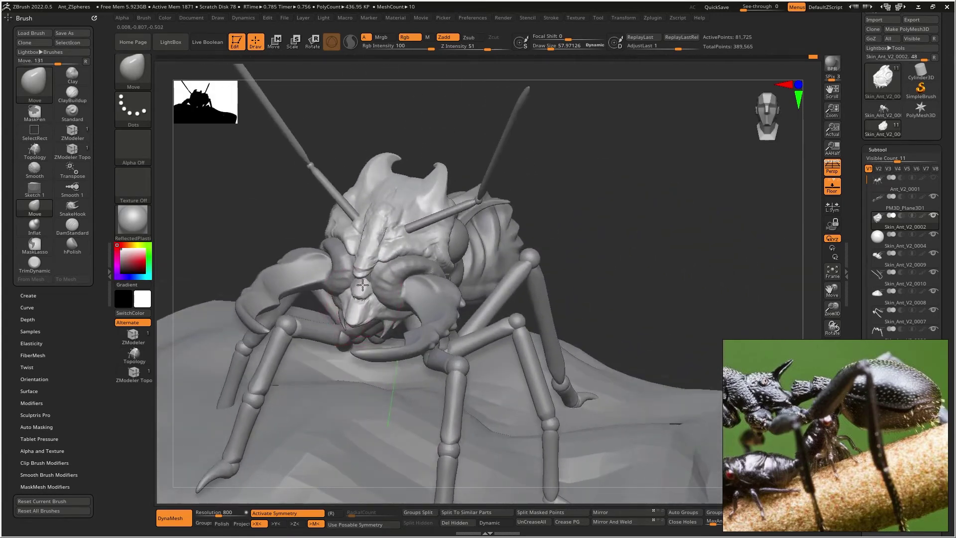
{"action": "mouse_move", "coordinate": [387, 269]}
{"action": "right_mouse_down"}
{"action": "mouse_move", "coordinate": [372, 279]}
{"action": "mouse_move", "coordinate": [399, 240]}
{"action": "mouse_move", "coordinate": [411, 185]}
{"action": "right_mouse_up"}
{"action": "right_click_drag", "start_coordinate": [418, 181], "coordinate": [366, 185]}
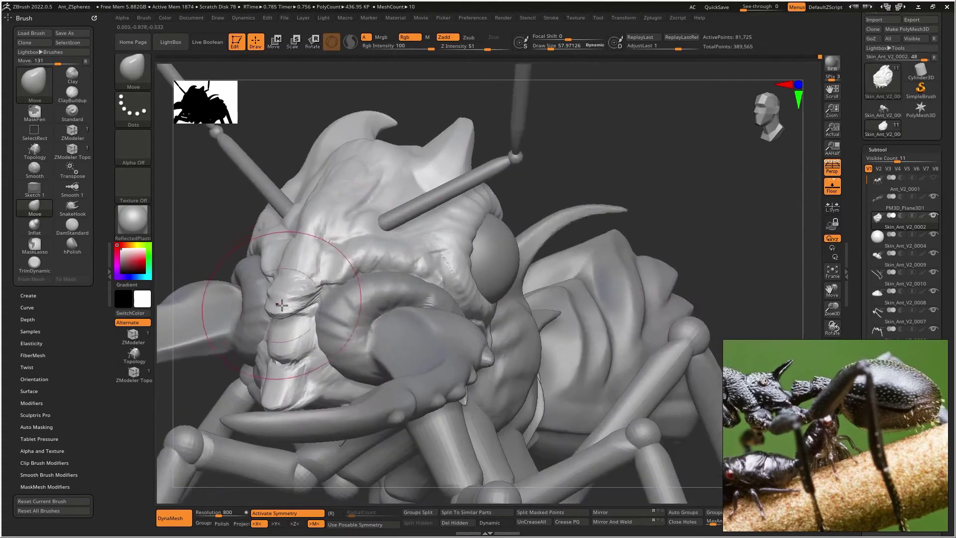
{"action": "right_click_drag", "start_coordinate": [299, 301], "coordinate": [294, 308]}
{"action": "key", "text": "space"}
{"action": "left_click_drag", "start_coordinate": [304, 306], "coordinate": [292, 305]}
{"action": "right_click_drag", "start_coordinate": [291, 309], "coordinate": [384, 218]}
{"action": "left_click", "coordinate": [717, 7]}
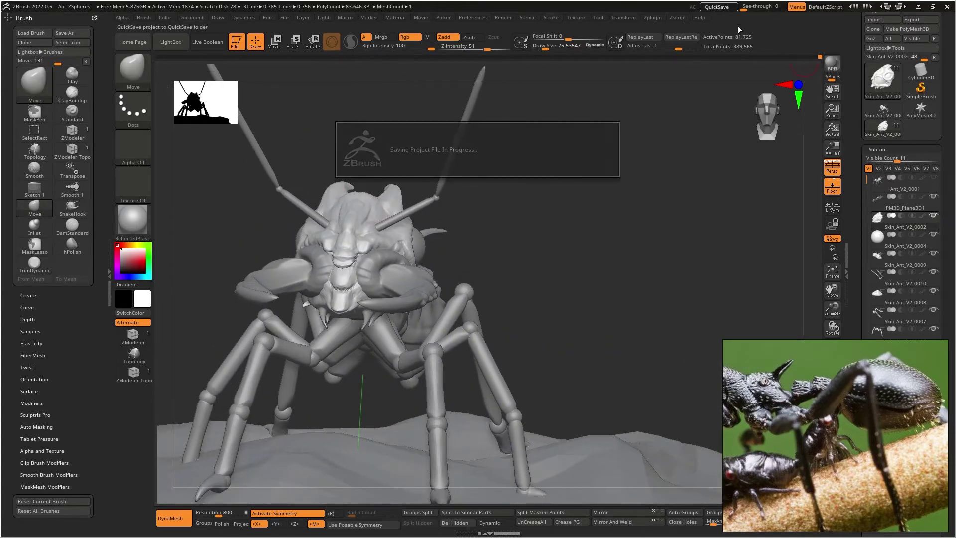
Step: Make the abdomen the active subtool and place the transform gizmo at its front end, with its orientation reset
{"action": "mouse_move", "coordinate": [508, 256]}
{"action": "right_mouse_down"}
{"action": "mouse_move", "coordinate": [585, 182]}
{"action": "mouse_move", "coordinate": [512, 205]}
{"action": "mouse_move", "coordinate": [516, 271]}
{"action": "mouse_move", "coordinate": [484, 291]}
{"action": "mouse_move", "coordinate": [349, 246]}
{"action": "right_mouse_up"}
{"action": "left_click", "coordinate": [517, 269], "text": "alt"}
{"action": "left_click", "coordinate": [538, 202], "text": "alt"}
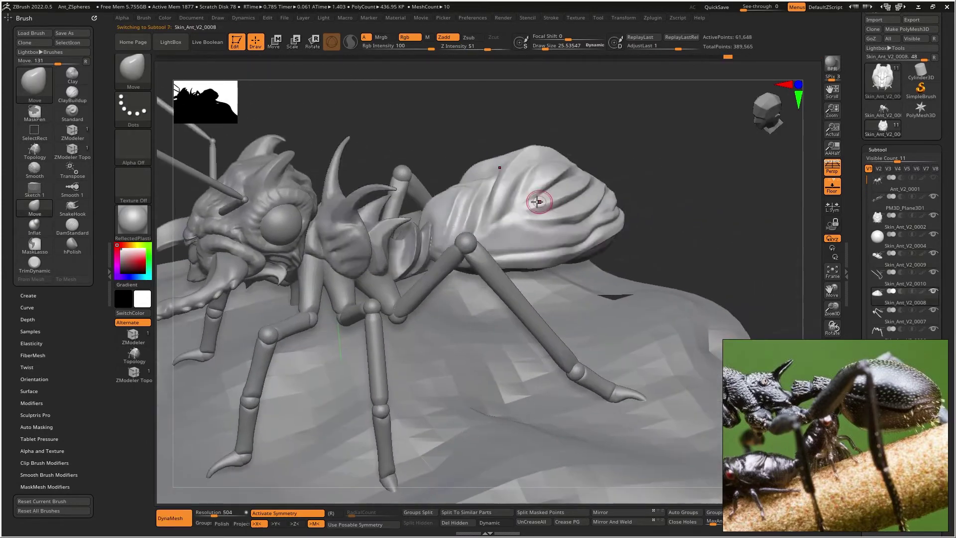
{"action": "right_click_drag", "start_coordinate": [538, 202], "coordinate": [508, 239]}
{"action": "key", "text": "w"}
{"action": "left_click_drag", "start_coordinate": [507, 203], "coordinate": [503, 249]}
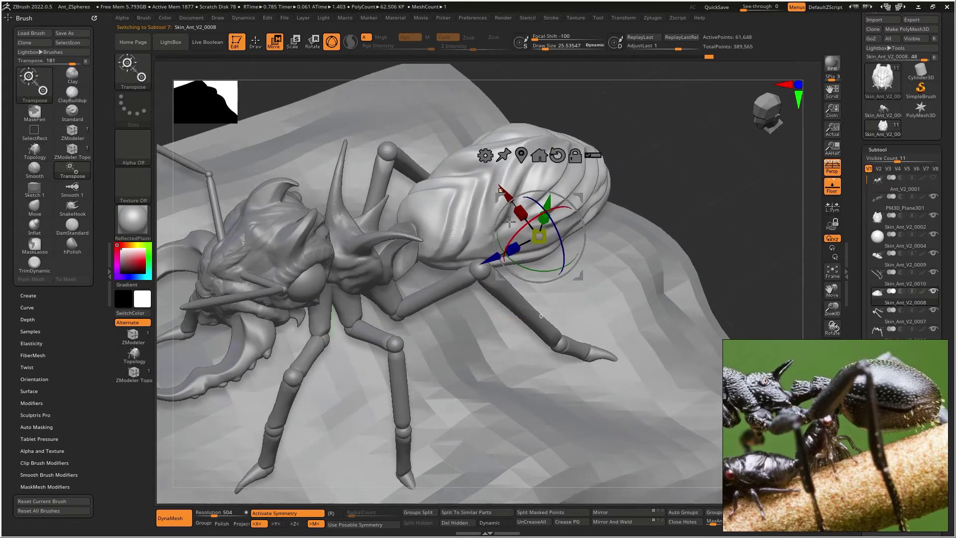
{"action": "right_click_drag", "start_coordinate": [502, 279], "coordinate": [481, 242], "text": "shift"}
{"action": "left_click", "coordinate": [425, 241]}
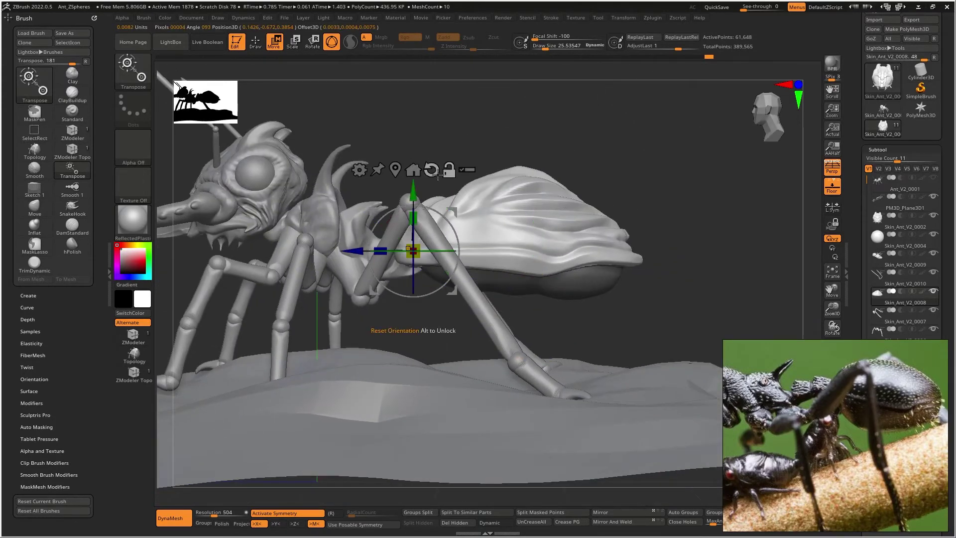
{"action": "left_click_drag", "start_coordinate": [449, 217], "coordinate": [447, 209]}
{"action": "key", "text": "ctrl+z"}
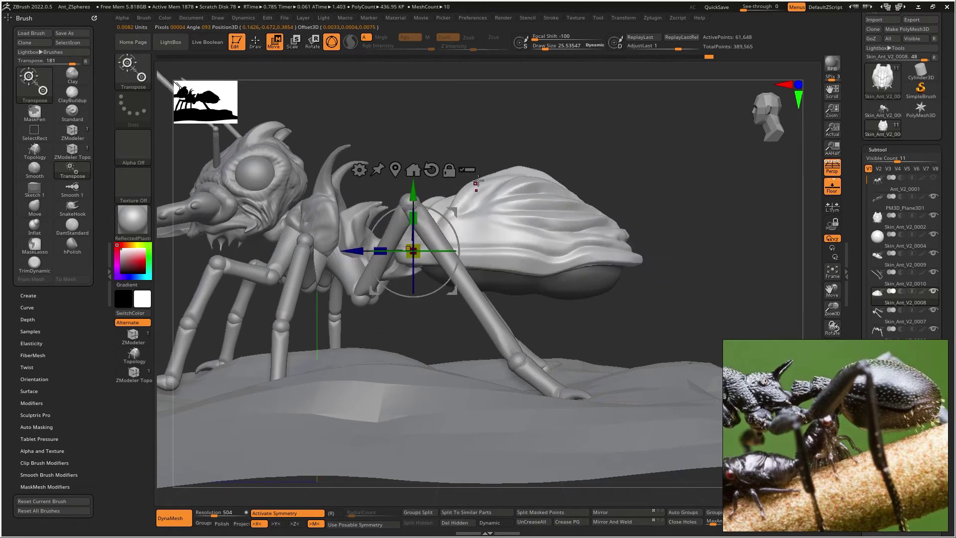
Step: Move the abdomen slightly backward from the thorax and adjust its tilt with the gizmo
{"action": "left_click_drag", "start_coordinate": [485, 158], "coordinate": [500, 169], "text": "ctrl"}
{"action": "left_click_drag", "start_coordinate": [454, 222], "coordinate": [434, 245]}
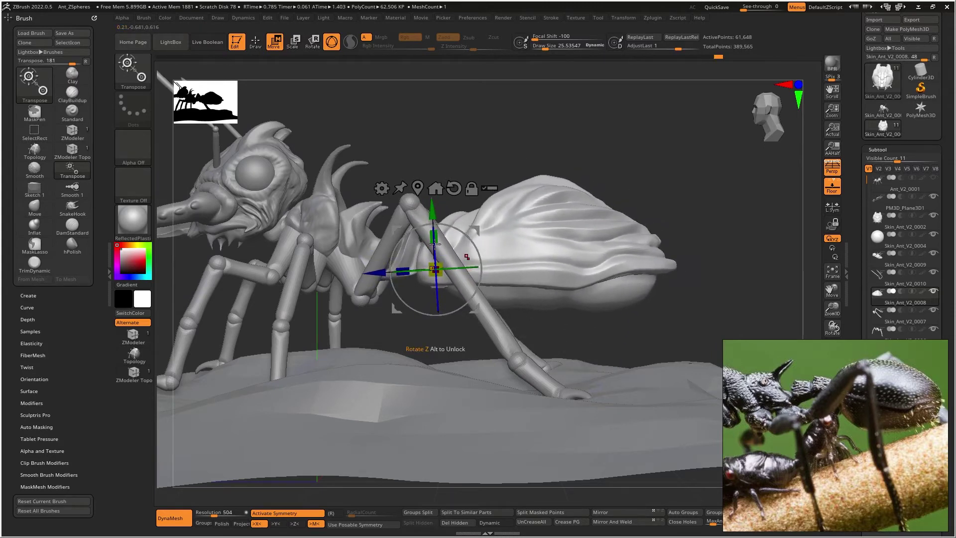
{"action": "right_click_drag", "start_coordinate": [441, 251], "coordinate": [472, 279]}
{"action": "mouse_move", "coordinate": [391, 185]}
{"action": "left_mouse_down"}
{"action": "mouse_move", "coordinate": [374, 187]}
{"action": "mouse_move", "coordinate": [429, 192]}
{"action": "mouse_move", "coordinate": [376, 197]}
{"action": "left_mouse_up"}
{"action": "mouse_move", "coordinate": [428, 279]}
{"action": "right_mouse_down"}
{"action": "mouse_move", "coordinate": [476, 170]}
{"action": "mouse_move", "coordinate": [485, 213]}
{"action": "mouse_move", "coordinate": [465, 128]}
{"action": "mouse_move", "coordinate": [487, 230]}
{"action": "mouse_move", "coordinate": [540, 273]}
{"action": "mouse_move", "coordinate": [577, 244]}
{"action": "mouse_move", "coordinate": [521, 256]}
{"action": "mouse_move", "coordinate": [555, 220]}
{"action": "mouse_move", "coordinate": [572, 386]}
{"action": "right_mouse_up"}
Step: Make the ground plane the active subtool, subdivided to a smoother surface, and render the scene with BPR
{"action": "key", "text": "q"}
{"action": "left_click", "coordinate": [572, 390], "text": "alt"}
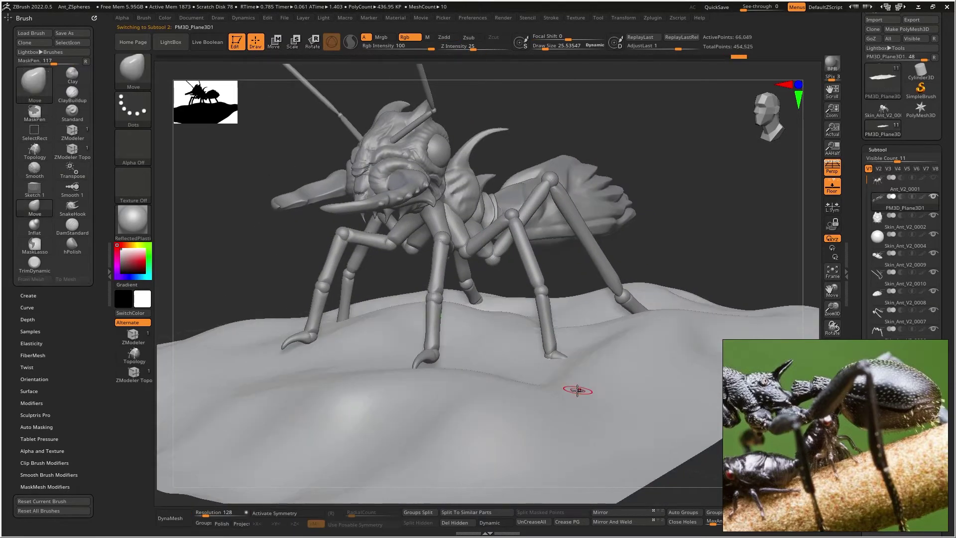
{"action": "mouse_move", "coordinate": [649, 145]}
{"action": "right_mouse_down", "text": "shift"}
{"action": "mouse_move", "coordinate": [651, 178]}
{"action": "mouse_move", "coordinate": [670, 167]}
{"action": "right_mouse_up", "text": "shift"}
{"action": "left_click", "coordinate": [838, 62]}
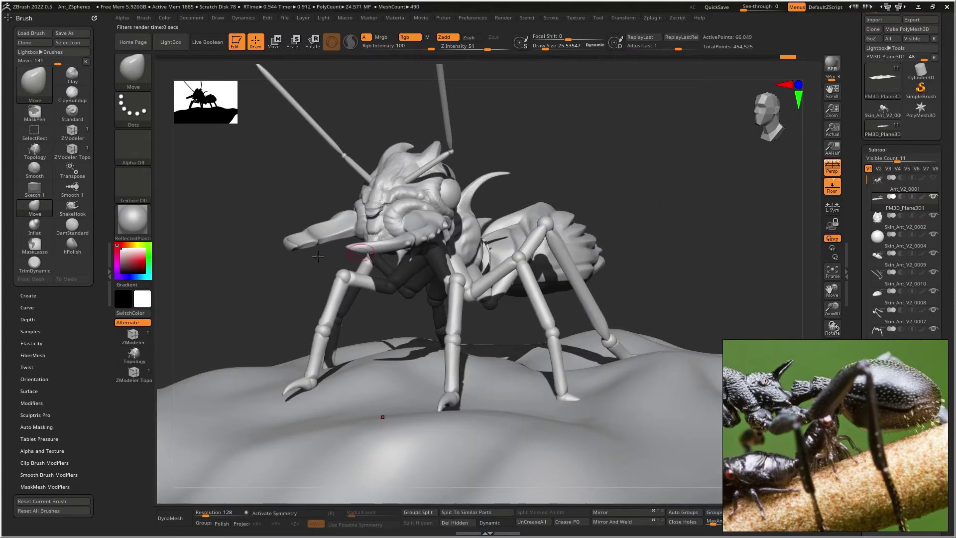
Step: Try the Chrome2 and Satin materials on the ant and ground
{"action": "left_click", "coordinate": [133, 222]}
{"action": "left_click", "coordinate": [411, 397]}
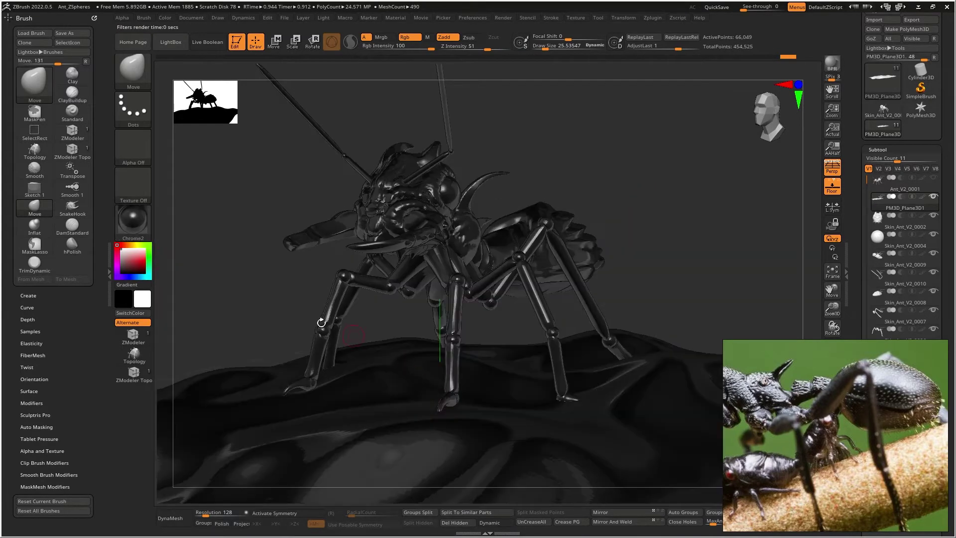
{"action": "left_click", "coordinate": [151, 220]}
{"action": "left_click", "coordinate": [533, 421]}
{"action": "left_click", "coordinate": [133, 222]}
{"action": "left_click", "coordinate": [564, 417]}
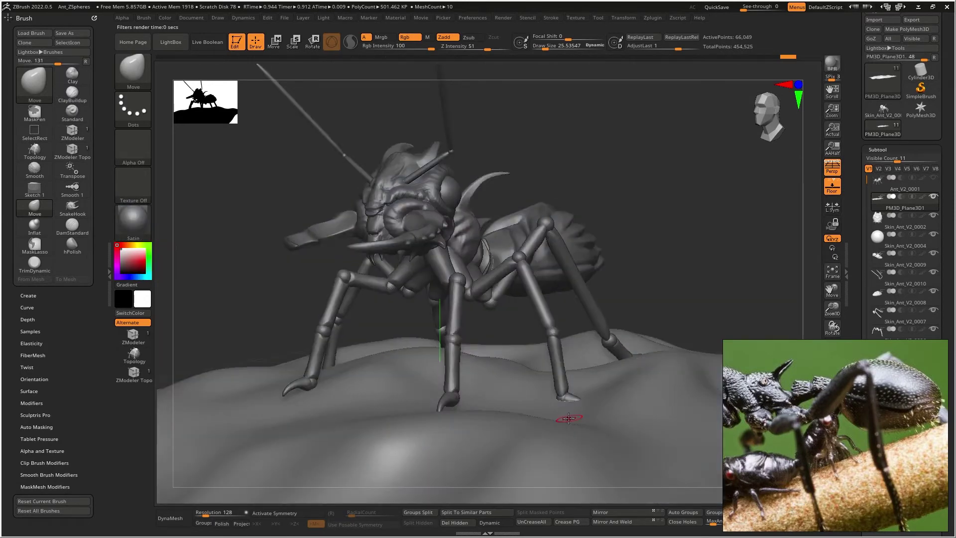
Step: Try a green MatCap, the cmt_deep_bronze and the MatCap Satin materials on the model
{"action": "left_click", "coordinate": [131, 227]}
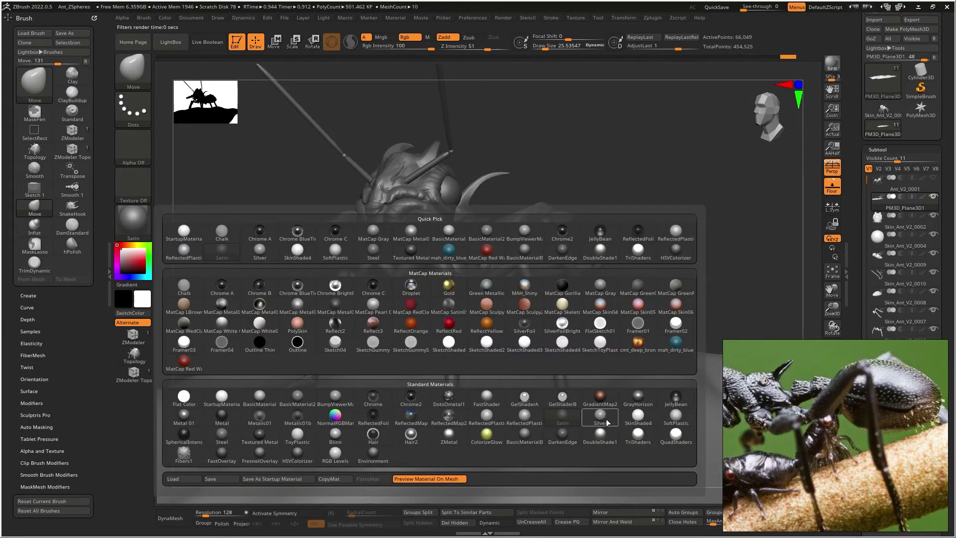
{"action": "left_click", "coordinate": [637, 288]}
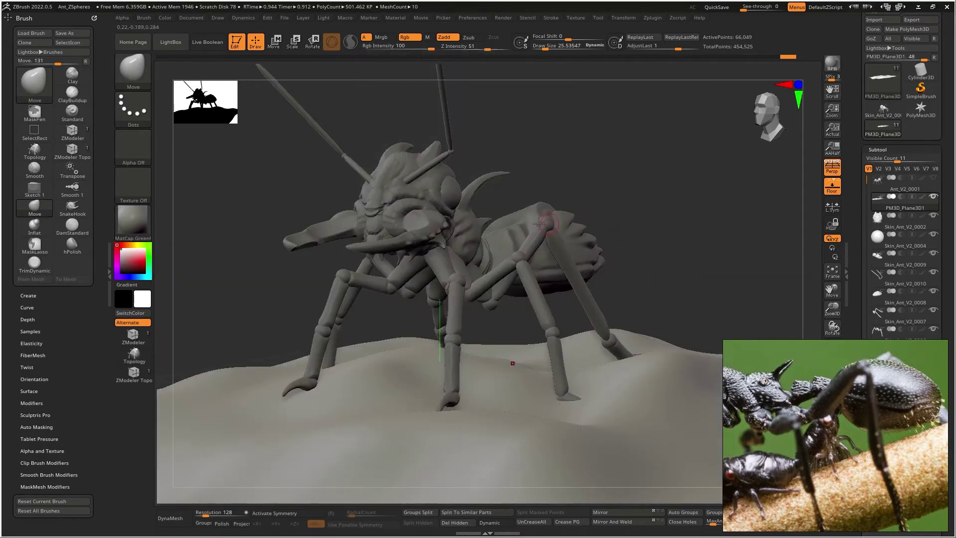
{"action": "left_click", "coordinate": [133, 220]}
{"action": "left_click", "coordinate": [638, 361]}
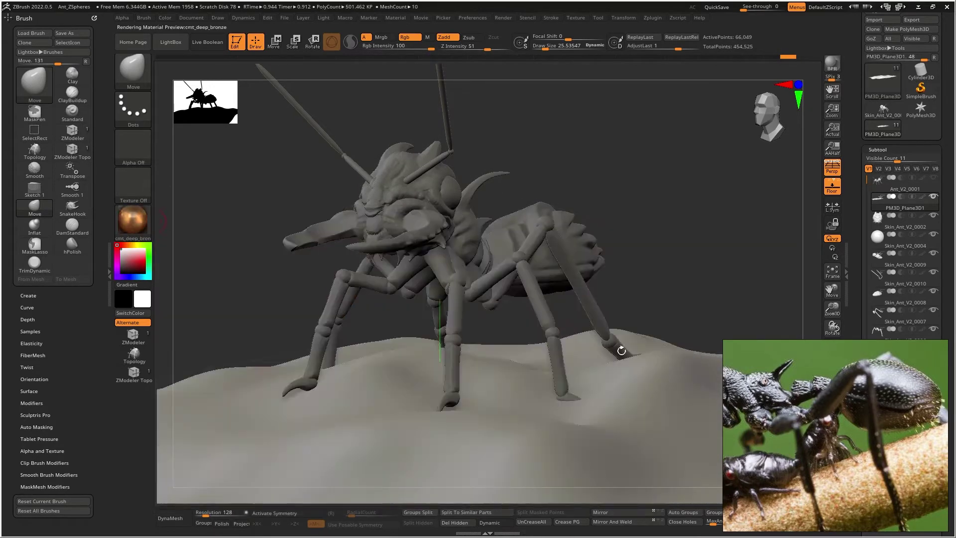
{"action": "left_click", "coordinate": [134, 224]}
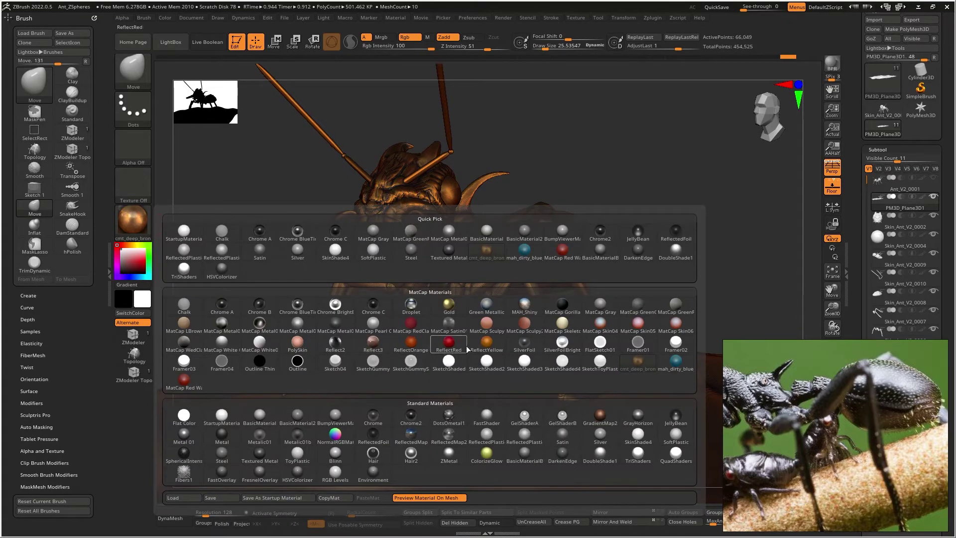
{"action": "left_click", "coordinate": [449, 323]}
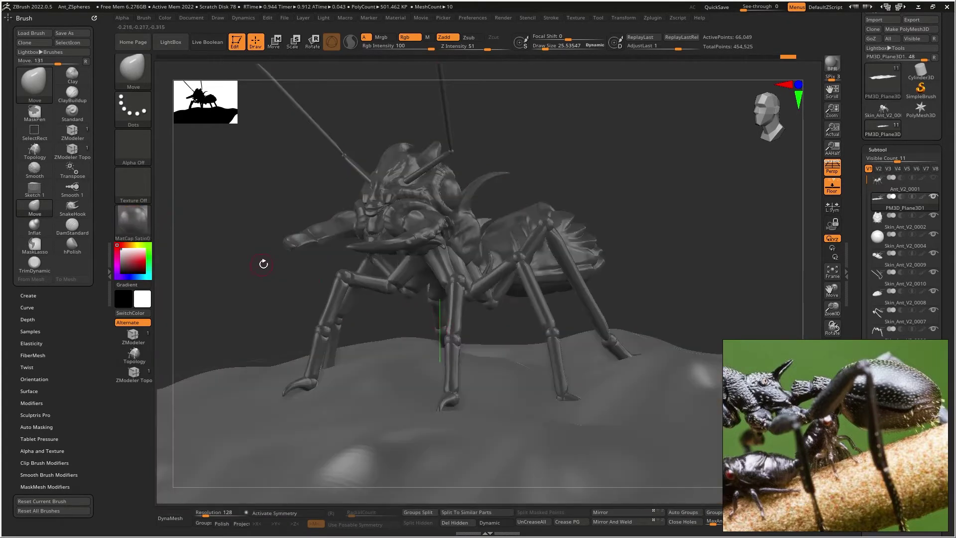
{"action": "mouse_move", "coordinate": [267, 206]}
{"action": "left_mouse_down"}
{"action": "mouse_move", "coordinate": [256, 202]}
{"action": "mouse_move", "coordinate": [275, 211]}
{"action": "left_mouse_up"}
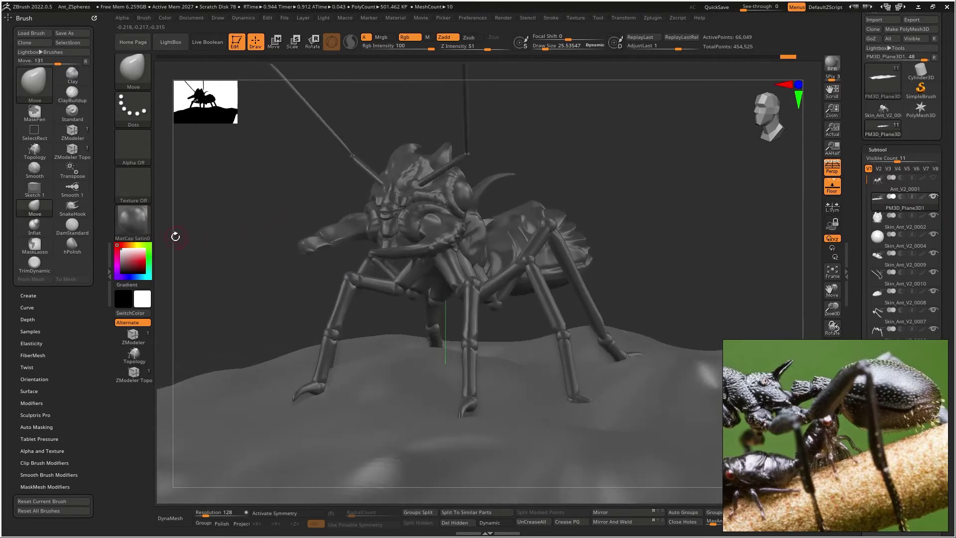
Step: Try the MatCap WedClay and Reflect2 materials on the model
{"action": "left_click", "coordinate": [133, 224]}
{"action": "left_click", "coordinate": [185, 344]}
{"action": "left_click", "coordinate": [136, 223]}
{"action": "left_click", "coordinate": [329, 347]}
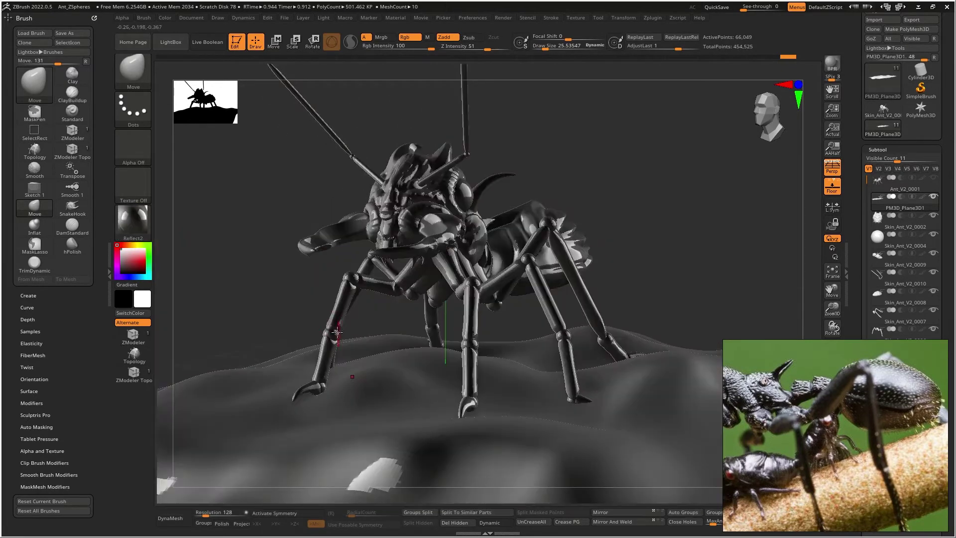
Step: Switch the model back to the MatCap Satin material, and try Steel instead
{"action": "left_click", "coordinate": [136, 220]}
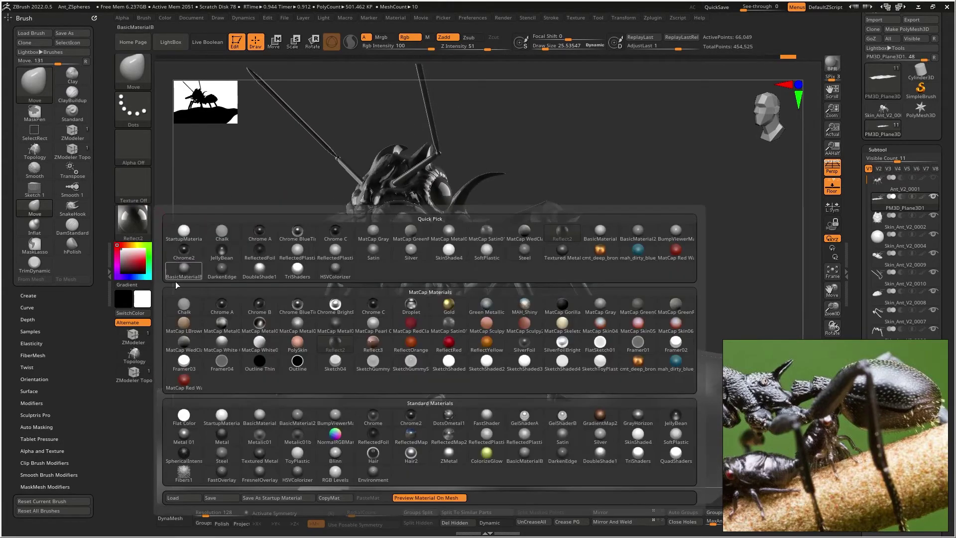
{"action": "left_click", "coordinate": [451, 322]}
{"action": "left_click", "coordinate": [149, 221]}
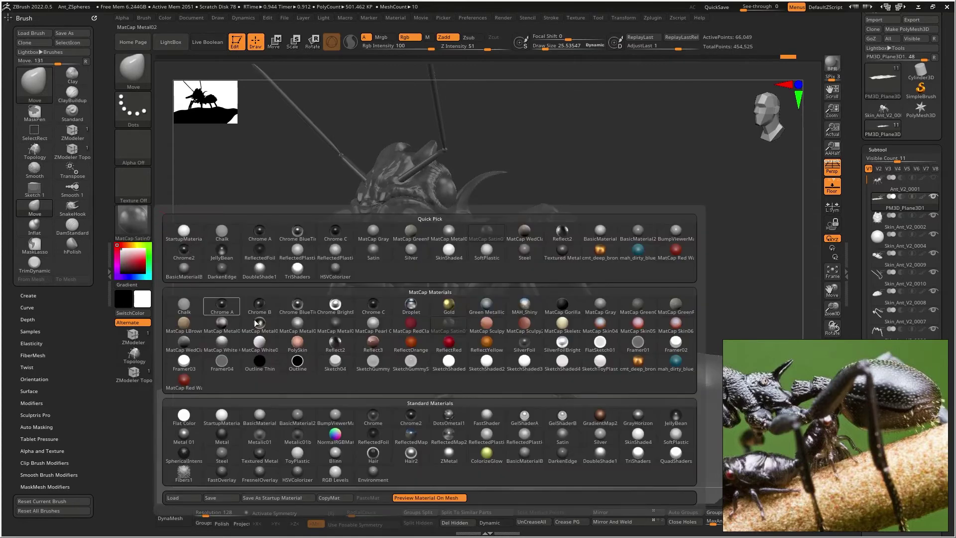
{"action": "left_click", "coordinate": [237, 458]}
{"action": "left_click_drag", "start_coordinate": [243, 216], "coordinate": [168, 209]}
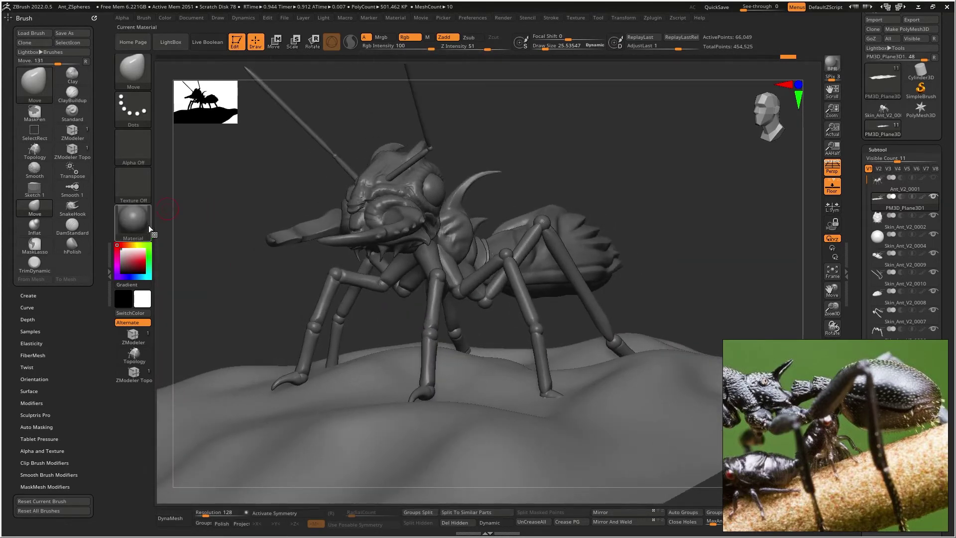
Step: Try the FastShader and BasicMaterial2 standard materials on the model
{"action": "left_click", "coordinate": [136, 218]}
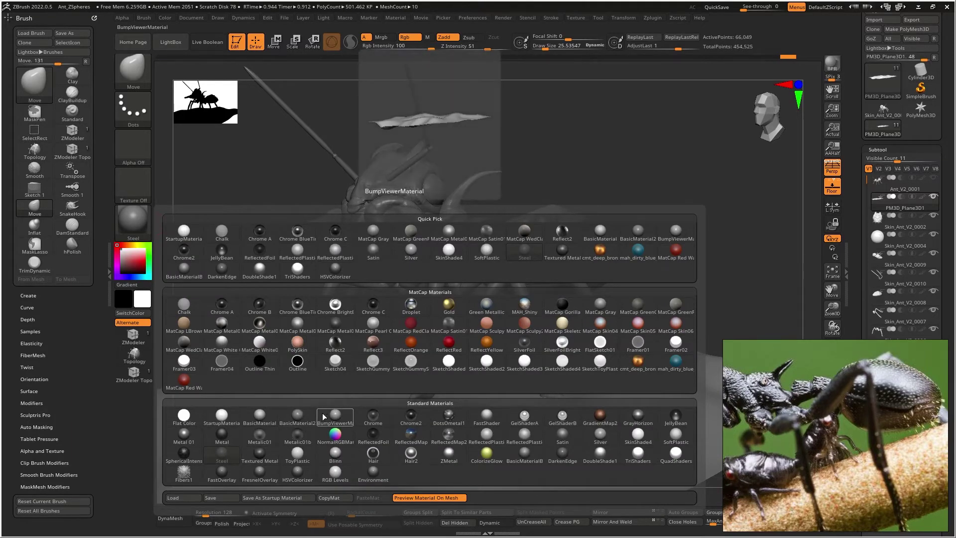
{"action": "left_click", "coordinate": [486, 415]}
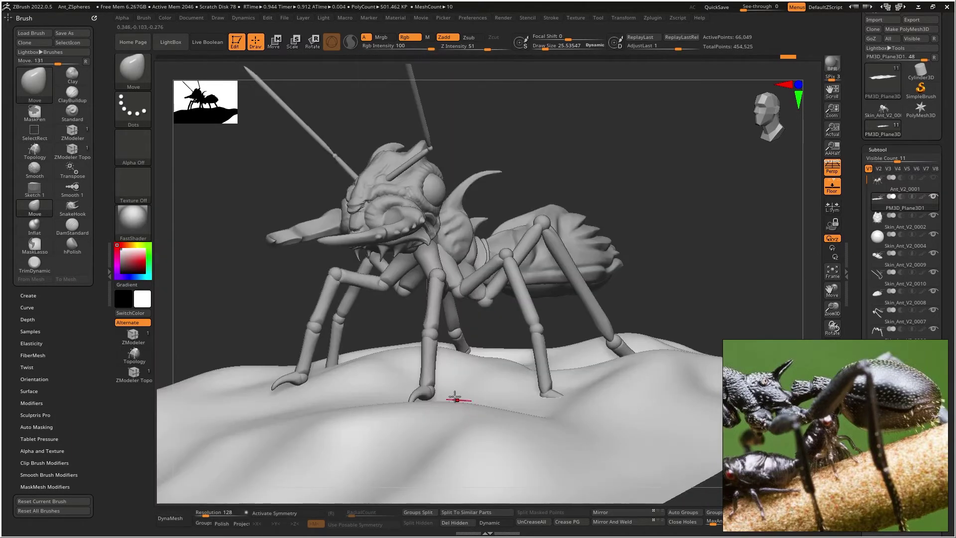
{"action": "left_click", "coordinate": [139, 221]}
{"action": "left_click", "coordinate": [297, 416]}
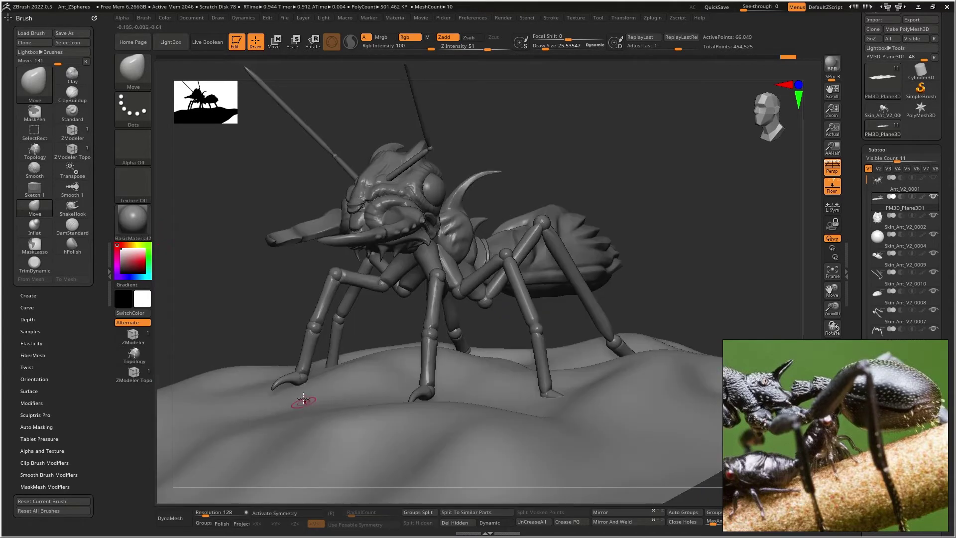
{"action": "left_click_drag", "start_coordinate": [224, 277], "coordinate": [199, 277]}
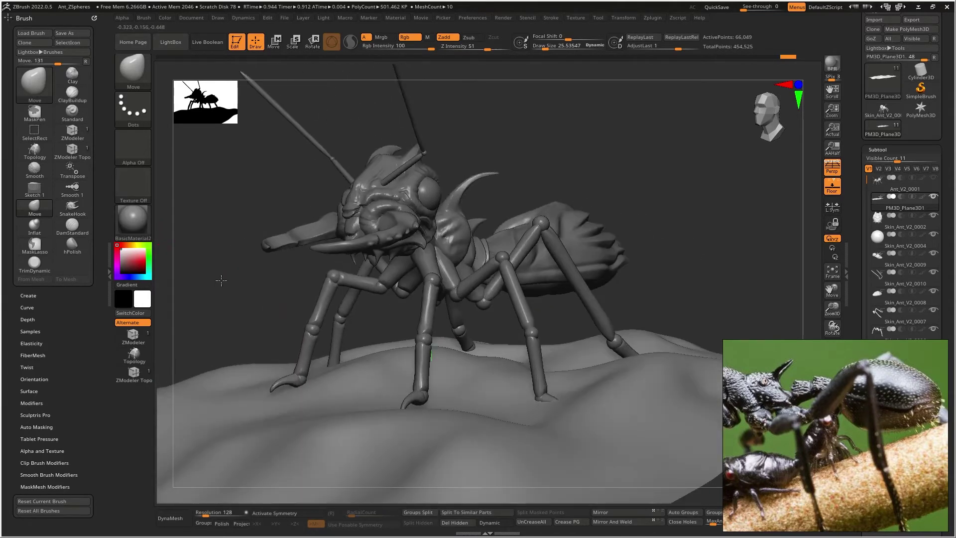
Step: Apply the BasicMaterial standard material to the model and reopen the material choices
{"action": "left_click", "coordinate": [132, 222]}
{"action": "left_click", "coordinate": [261, 414]}
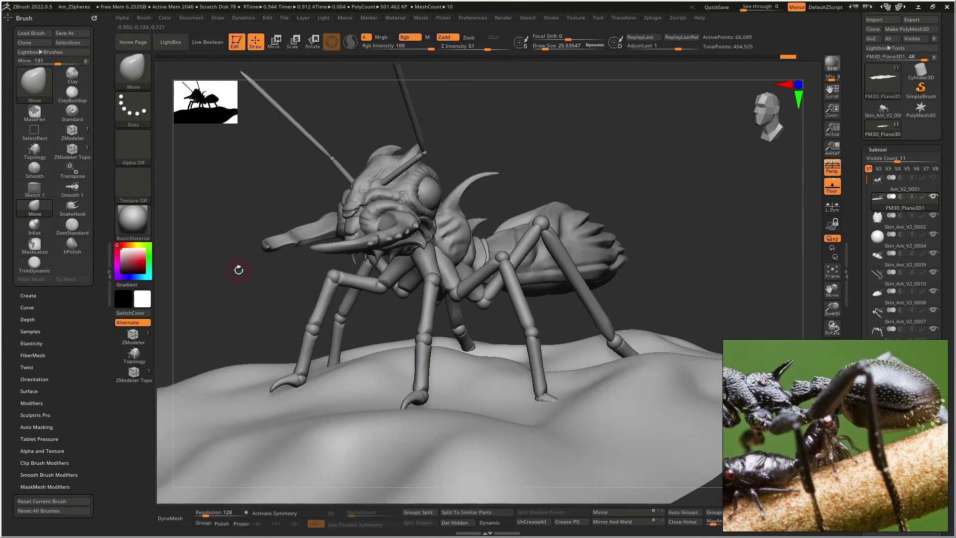
{"action": "left_click_drag", "start_coordinate": [240, 270], "coordinate": [238, 271]}
{"action": "left_click", "coordinate": [134, 221]}
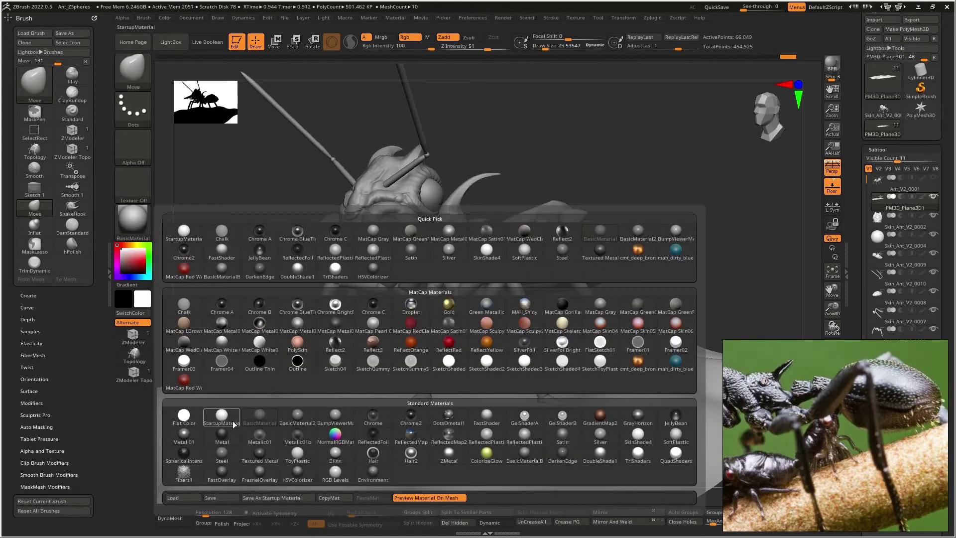
Step: Apply the StartupMaterial to the ant scene and render it with Best Preview Render
{"action": "left_click", "coordinate": [231, 416]}
{"action": "mouse_move", "coordinate": [225, 275]}
{"action": "left_mouse_down"}
{"action": "mouse_move", "coordinate": [219, 283]}
{"action": "mouse_move", "coordinate": [223, 275]}
{"action": "left_mouse_up"}
{"action": "left_click", "coordinate": [832, 64]}
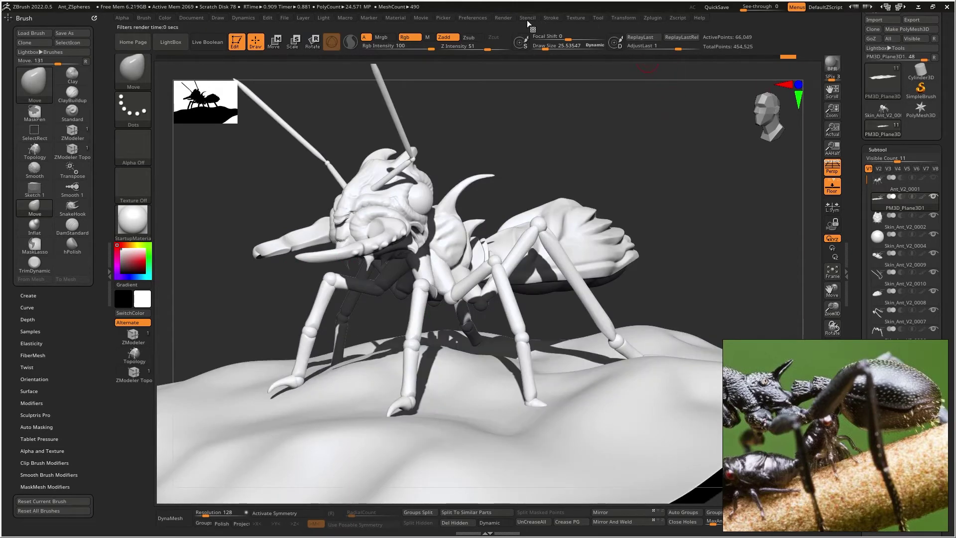
Step: Adjust the BPR Shadow rays and angle for softer shadows, and render the scene again
{"action": "left_click", "coordinate": [504, 18]}
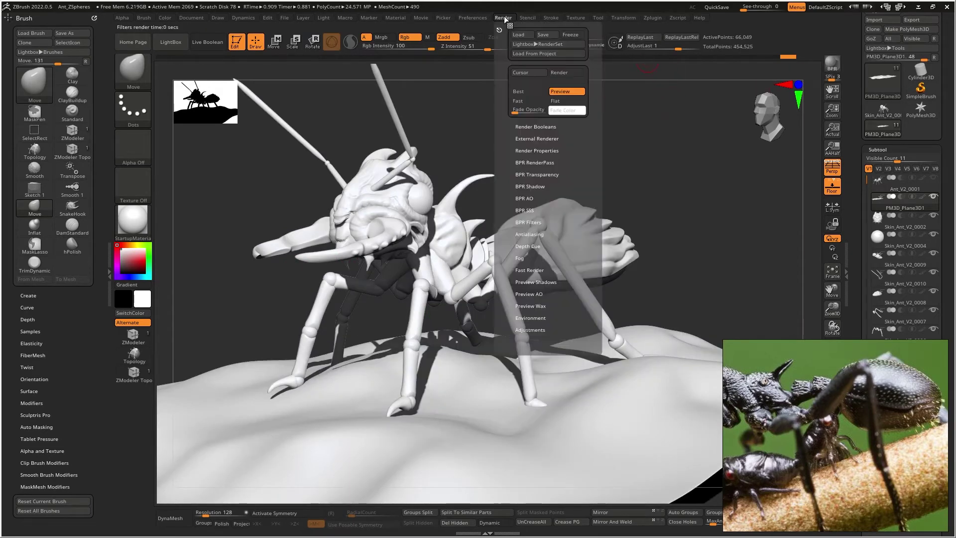
{"action": "left_click", "coordinate": [538, 151]}
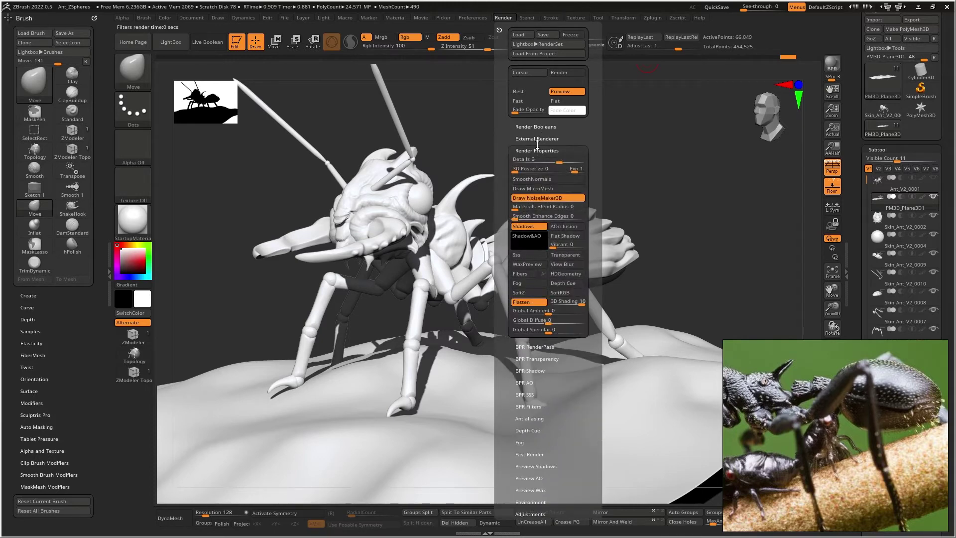
{"action": "left_click", "coordinate": [530, 371]}
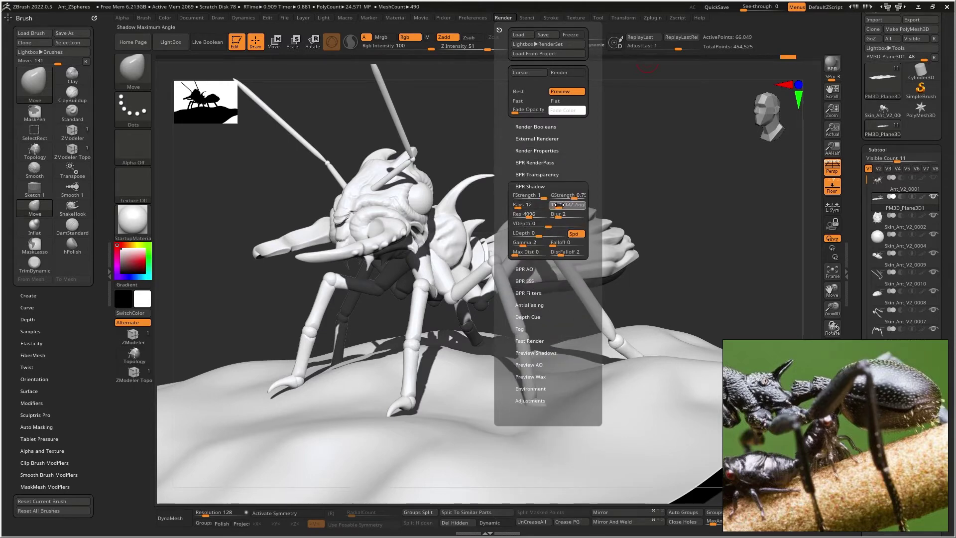
{"action": "left_click", "coordinate": [520, 208]}
{"action": "left_click", "coordinate": [834, 69]}
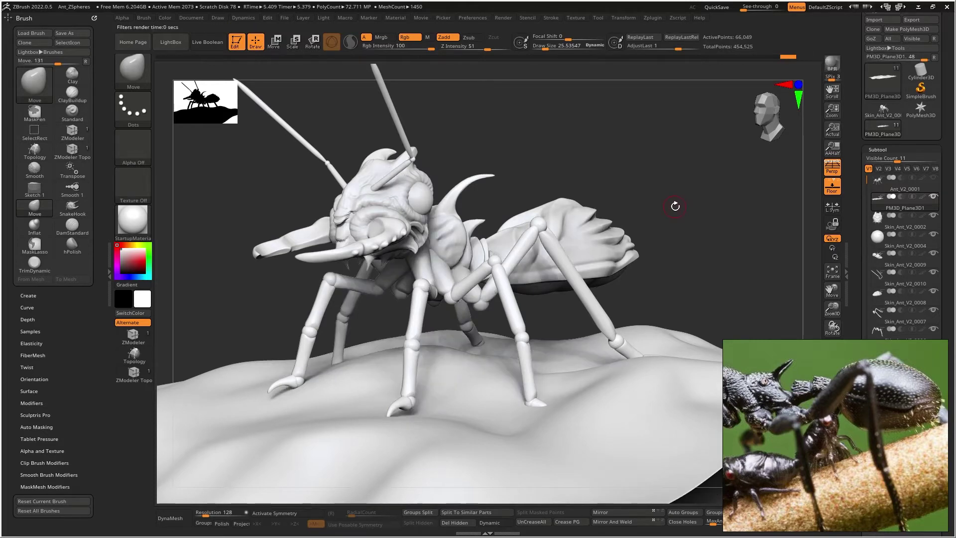
Step: Try BasicMaterial and Metal 01 on the ant and its ground
{"action": "left_click", "coordinate": [132, 222]}
{"action": "left_click", "coordinate": [260, 418]}
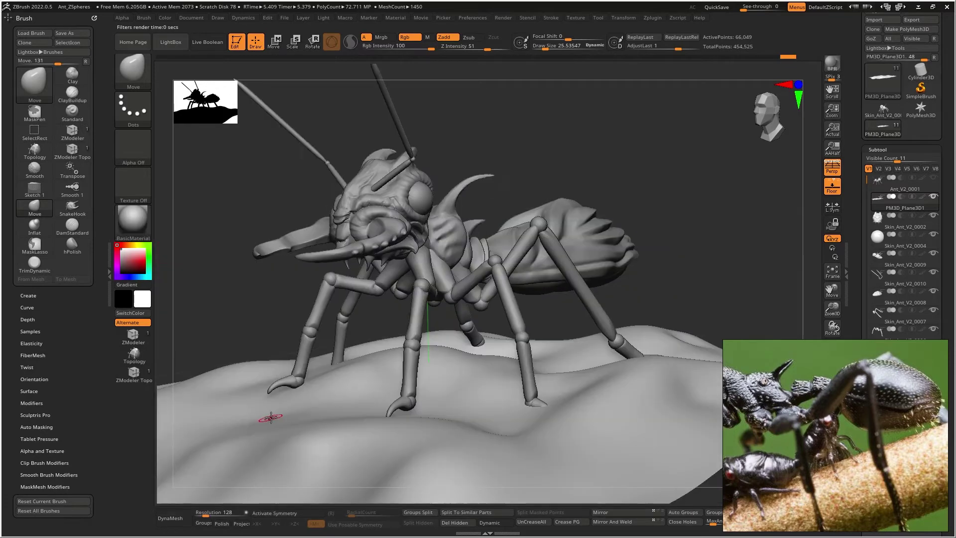
{"action": "left_click", "coordinate": [132, 220]}
{"action": "left_click", "coordinate": [184, 438]}
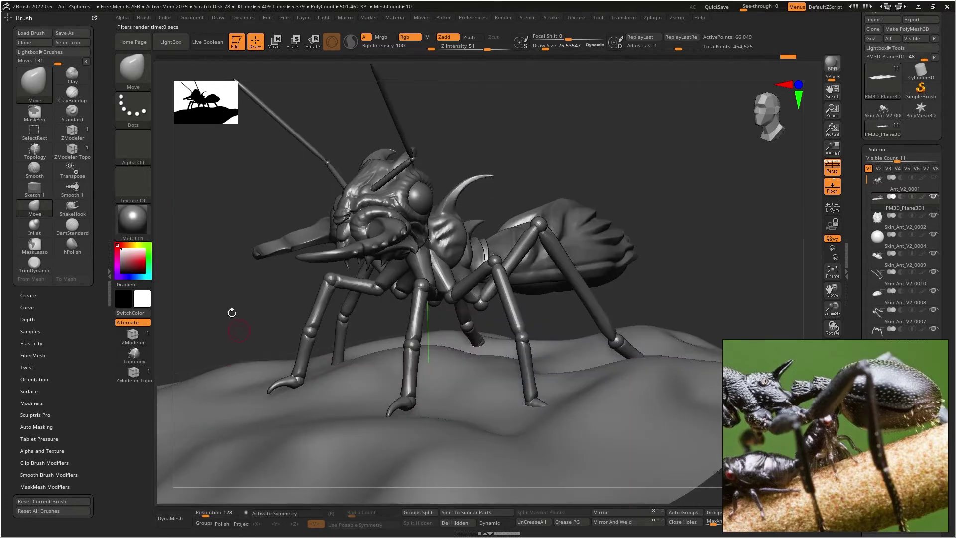
Step: Apply the ReflectedPlastic standard material to the model and render it with Best Preview Render
{"action": "left_click", "coordinate": [132, 220]}
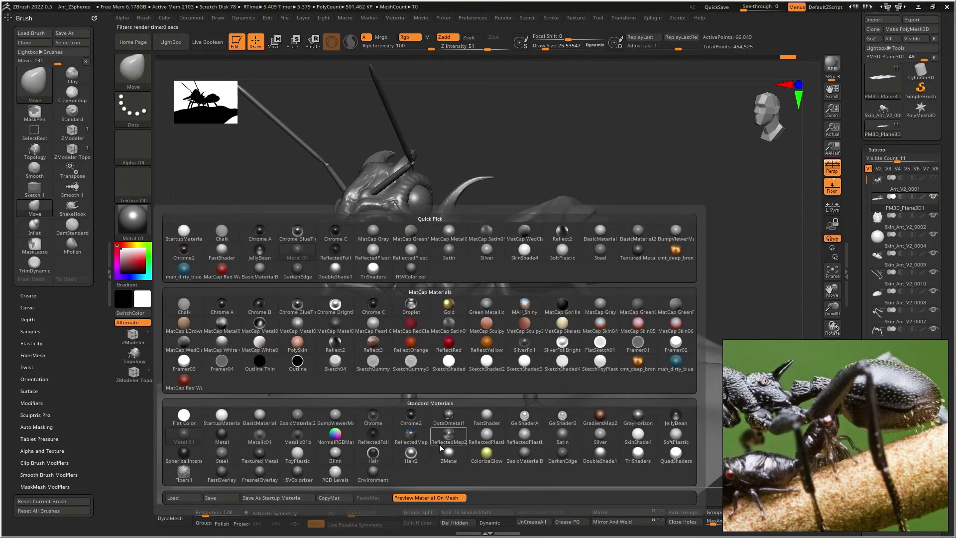
{"action": "left_click", "coordinate": [524, 435]}
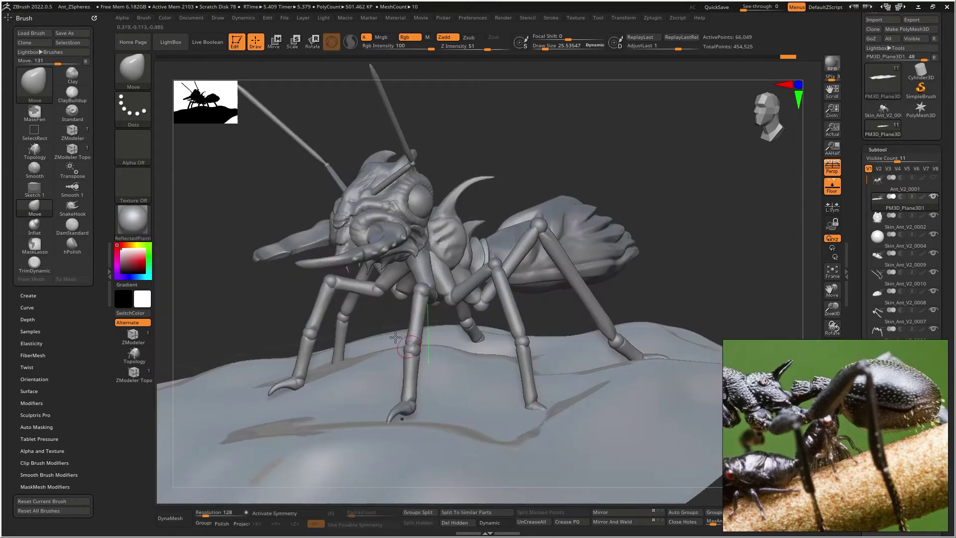
{"action": "left_click", "coordinate": [836, 67]}
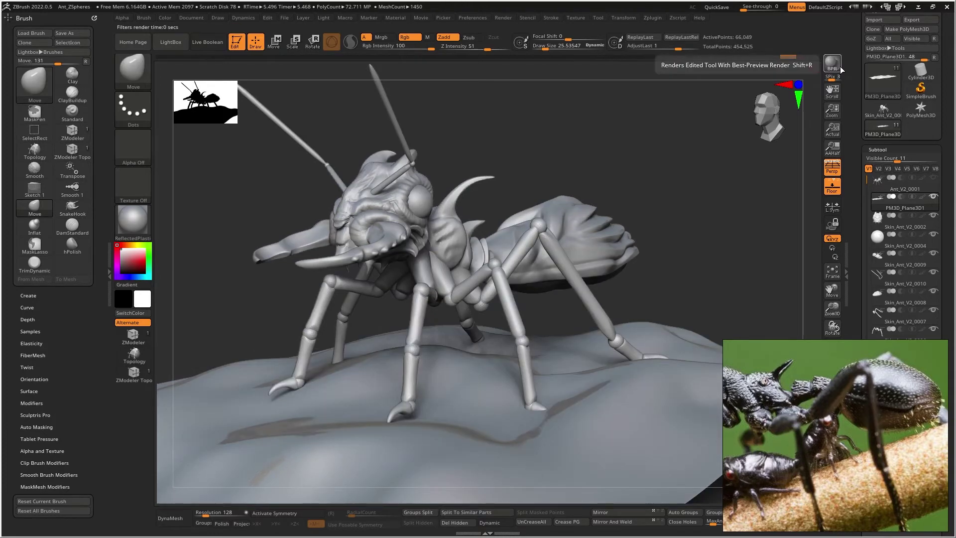
Step: Select the abdomen subtool, adjust its placement behind the thorax with the transform gizmo, and return to Draw mode
{"action": "left_click_drag", "start_coordinate": [599, 149], "coordinate": [613, 145]}
{"action": "left_click_drag", "start_coordinate": [579, 205], "coordinate": [508, 239]}
{"action": "key", "text": "w"}
{"action": "left_click_drag", "start_coordinate": [552, 264], "coordinate": [546, 234]}
{"action": "left_click", "coordinate": [552, 255], "text": "alt"}
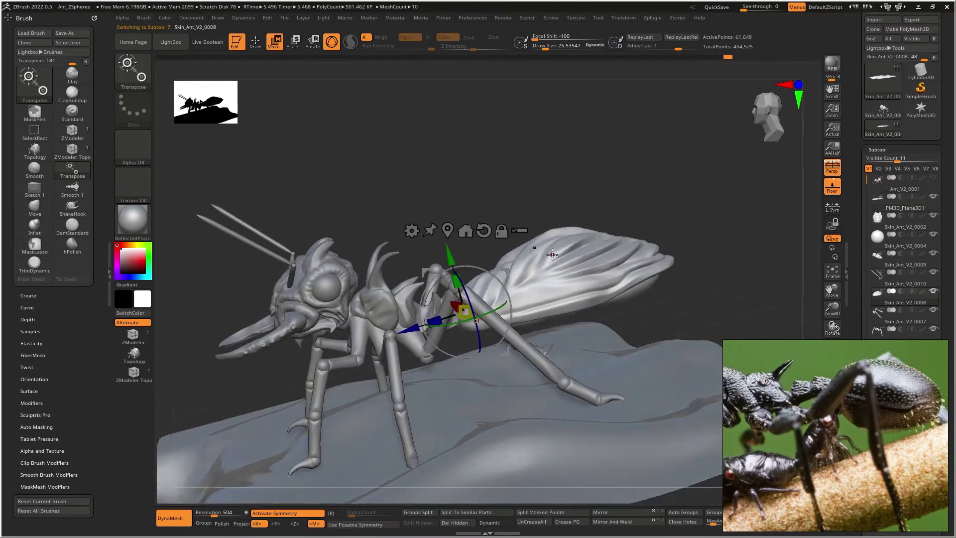
{"action": "right_click_drag", "start_coordinate": [552, 255], "coordinate": [518, 233]}
{"action": "left_click_drag", "start_coordinate": [457, 279], "coordinate": [464, 264]}
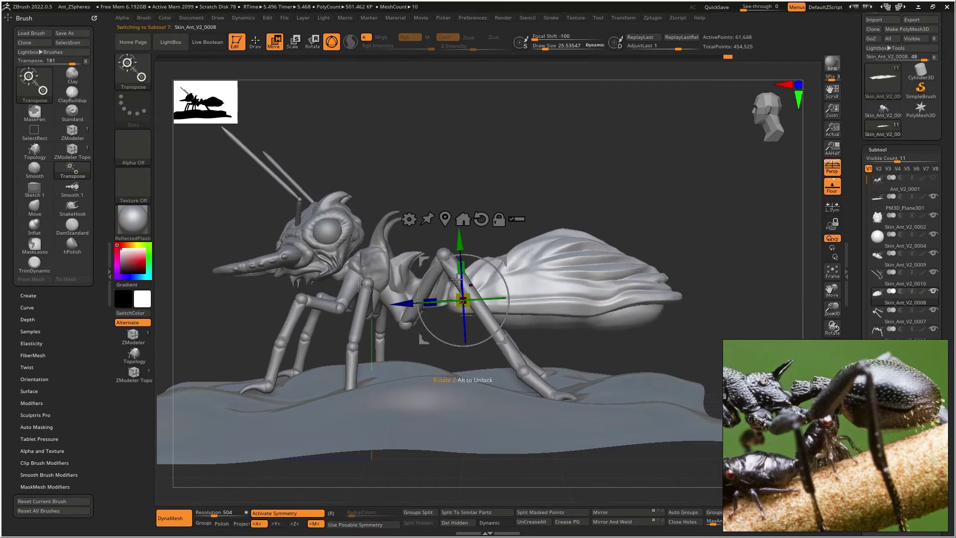
{"action": "left_click_drag", "start_coordinate": [432, 300], "coordinate": [436, 300]}
{"action": "key", "text": "q"}
Step: Compare the camera focal length presets from 18 to 85 mm on the ant and set it to 24 mm
{"action": "right_click_drag", "start_coordinate": [531, 244], "coordinate": [580, 197]}
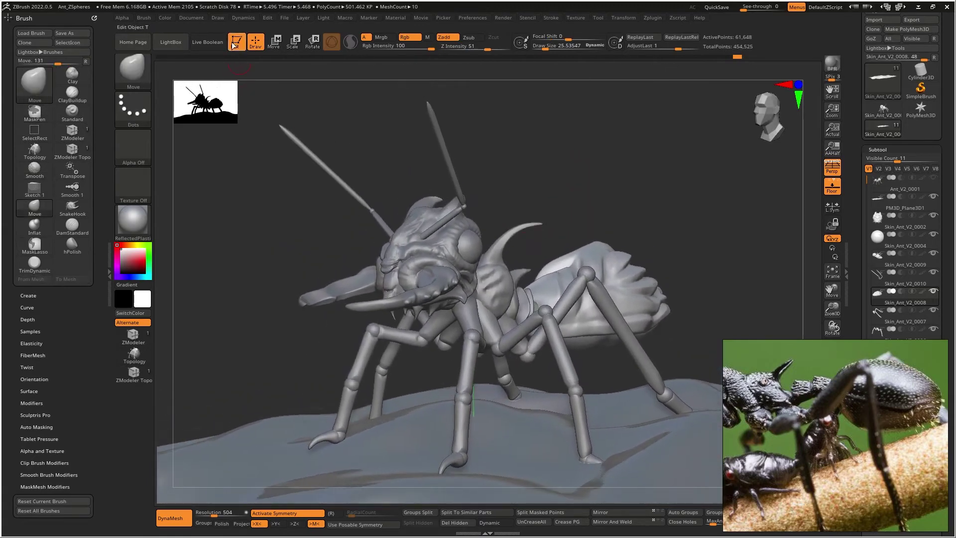
{"action": "left_click", "coordinate": [203, 19]}
{"action": "left_click", "coordinate": [242, 18]}
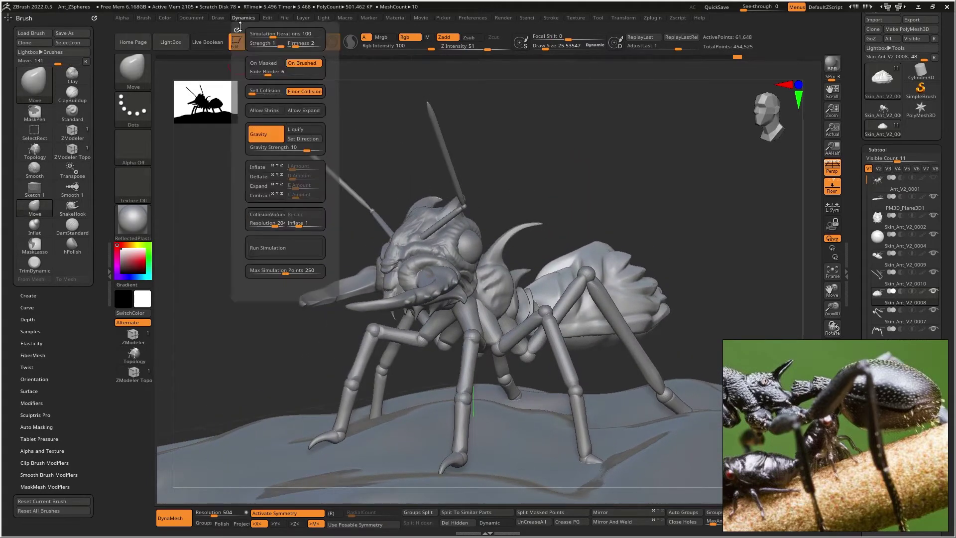
{"action": "left_click", "coordinate": [194, 18]}
{"action": "left_click", "coordinate": [214, 17]}
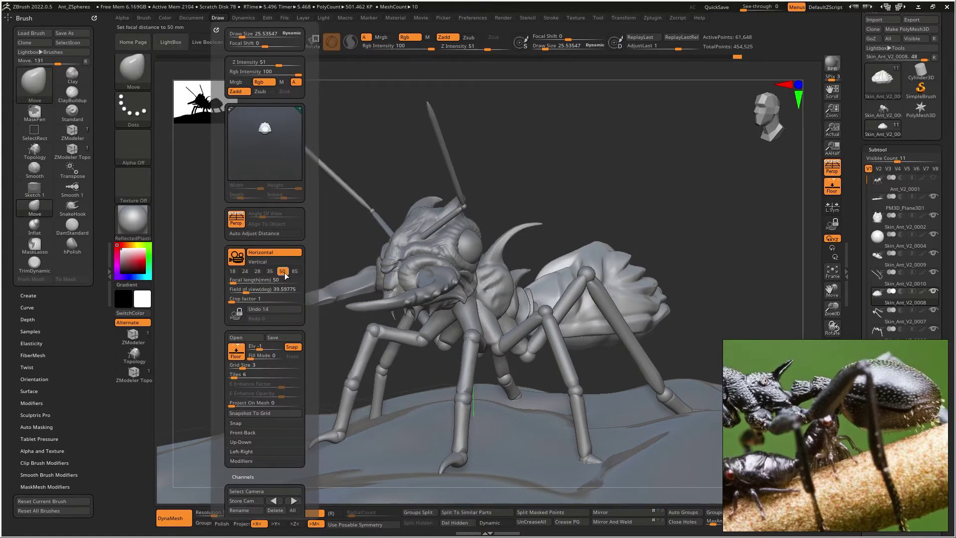
{"action": "left_click", "coordinate": [257, 272]}
{"action": "left_click", "coordinate": [244, 271]}
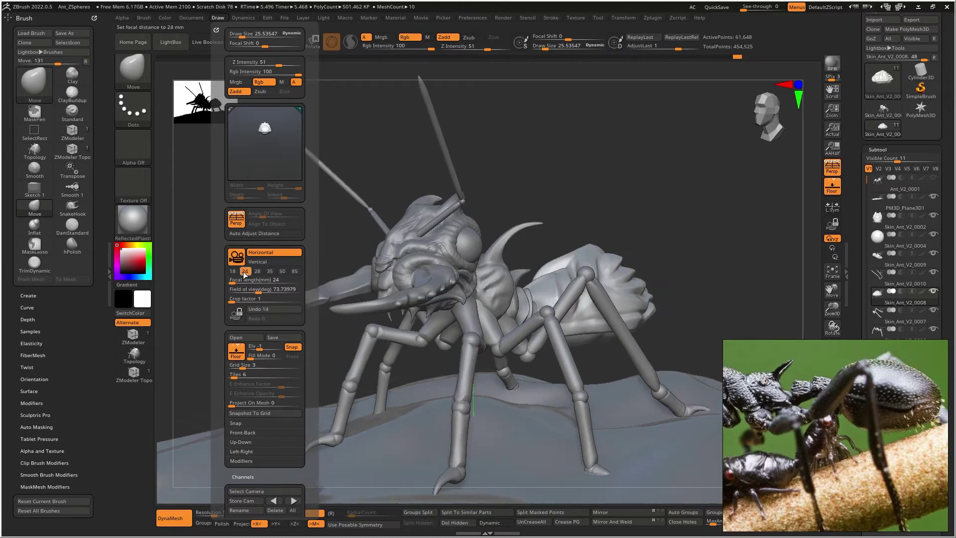
{"action": "left_click", "coordinate": [232, 273]}
{"action": "left_click", "coordinate": [259, 273]}
{"action": "left_click", "coordinate": [271, 272]}
{"action": "left_click", "coordinate": [287, 270]}
{"action": "left_click", "coordinate": [297, 271]}
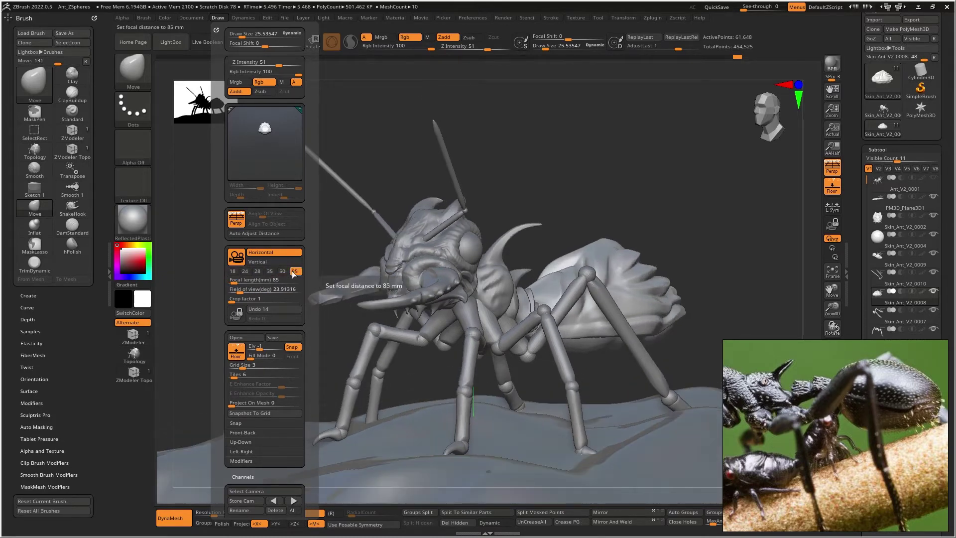
{"action": "left_click", "coordinate": [257, 273]}
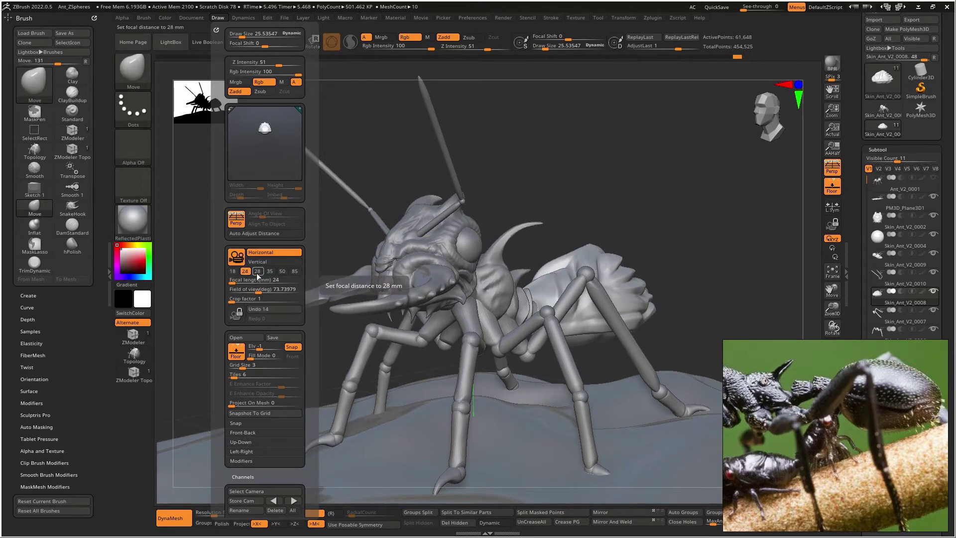
Step: Render the ant from a low front view and enlarge the black spiny ant photo on the reference board
{"action": "right_click_drag", "start_coordinate": [542, 206], "coordinate": [606, 230]}
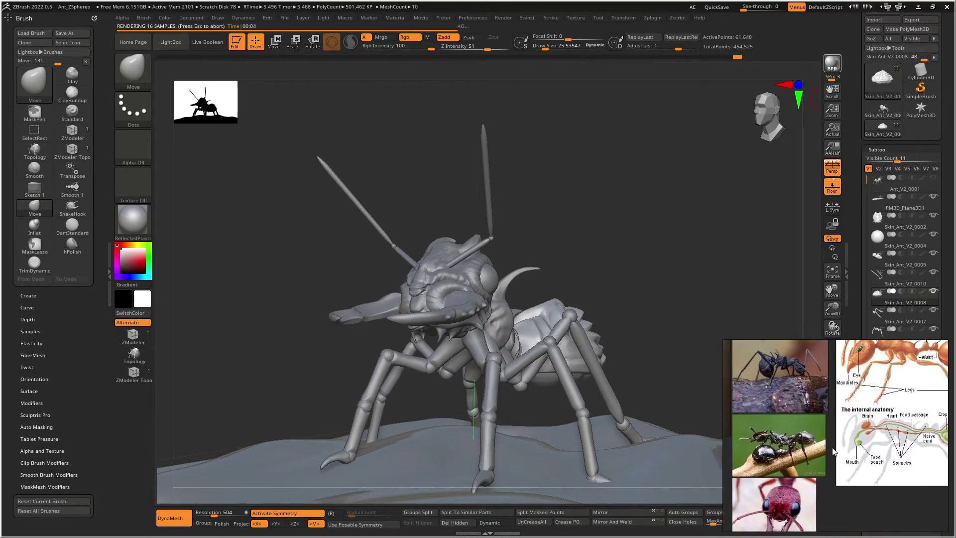
{"action": "double_click", "coordinate": [820, 406]}
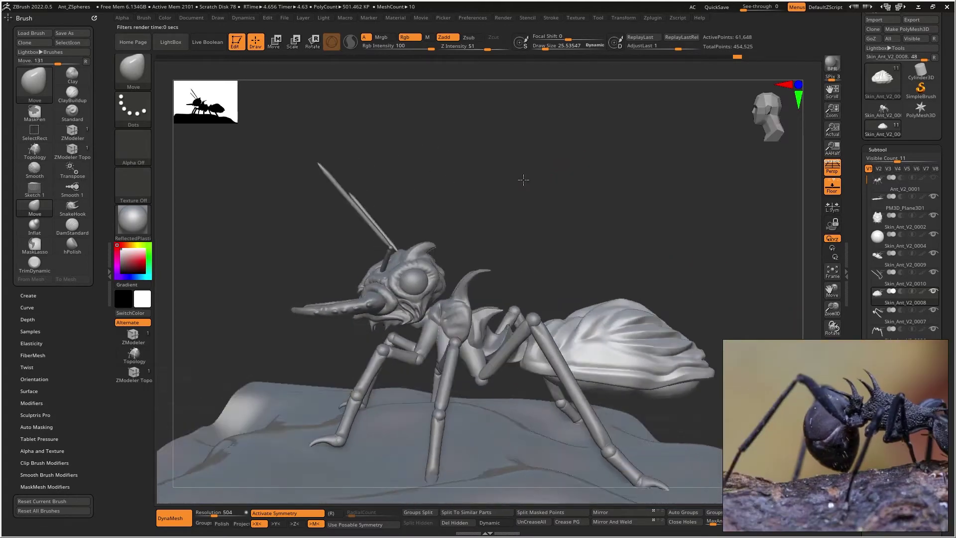
Step: Switch to the SnakeHook brush, try to pull a spike from the top of the abdomen, and undo the attempts
{"action": "mouse_move", "coordinate": [523, 179]}
{"action": "left_mouse_down"}
{"action": "mouse_move", "coordinate": [585, 230]}
{"action": "mouse_move", "coordinate": [482, 203]}
{"action": "mouse_move", "coordinate": [470, 256]}
{"action": "left_mouse_up"}
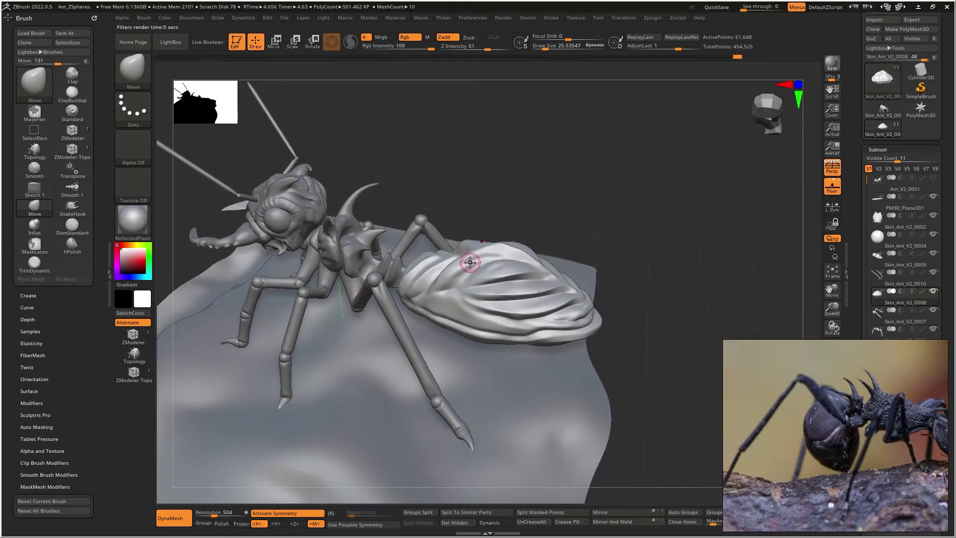
{"action": "key", "text": "b"}
{"action": "key", "text": "s"}
{"action": "key", "text": "h"}
{"action": "mouse_move", "coordinate": [488, 252]}
{"action": "right_mouse_down"}
{"action": "mouse_move", "coordinate": [504, 238]}
{"action": "mouse_move", "coordinate": [497, 233]}
{"action": "right_mouse_up"}
{"action": "key", "text": "ctrl+z"}
{"action": "key", "text": "]"}
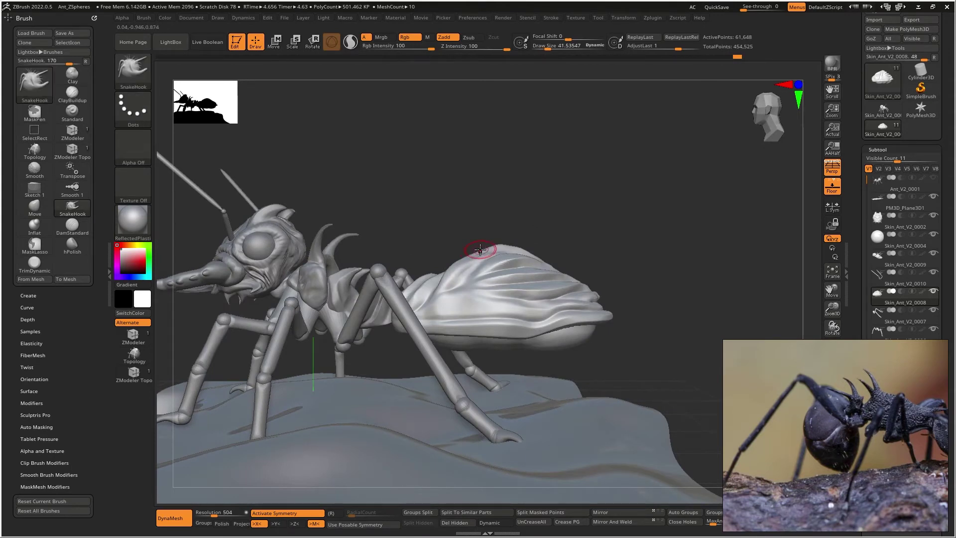
{"action": "mouse_move", "coordinate": [507, 215]}
{"action": "right_mouse_down"}
{"action": "mouse_move", "coordinate": [539, 241]}
{"action": "mouse_move", "coordinate": [503, 239]}
{"action": "mouse_move", "coordinate": [473, 253]}
{"action": "mouse_move", "coordinate": [484, 241]}
{"action": "right_mouse_up"}
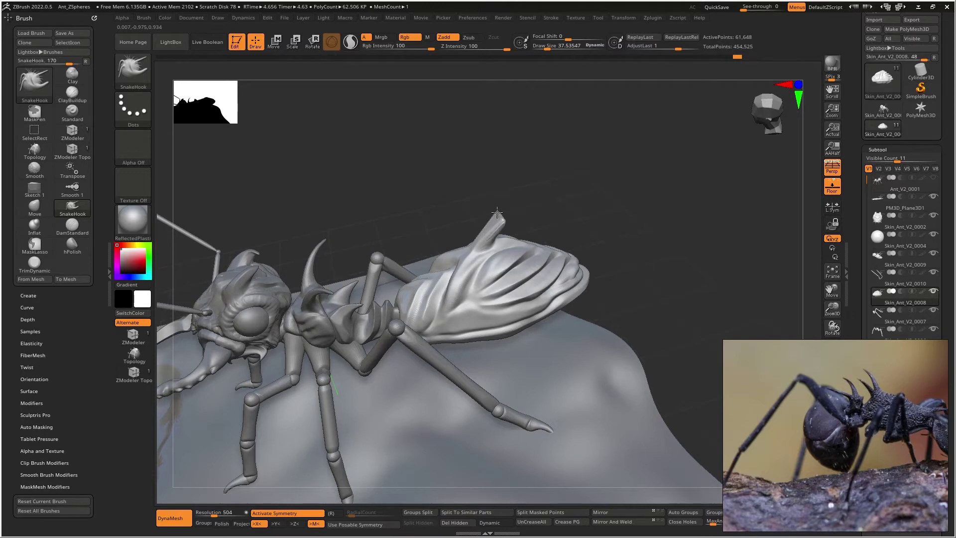
{"action": "key", "text": "ctrl+z"}
Step: Turn off perspective and shape a backward-curving tapered spike on top of the abdomen with SnakeHook and Smooth
{"action": "right_click_drag", "start_coordinate": [564, 186], "coordinate": [484, 239]}
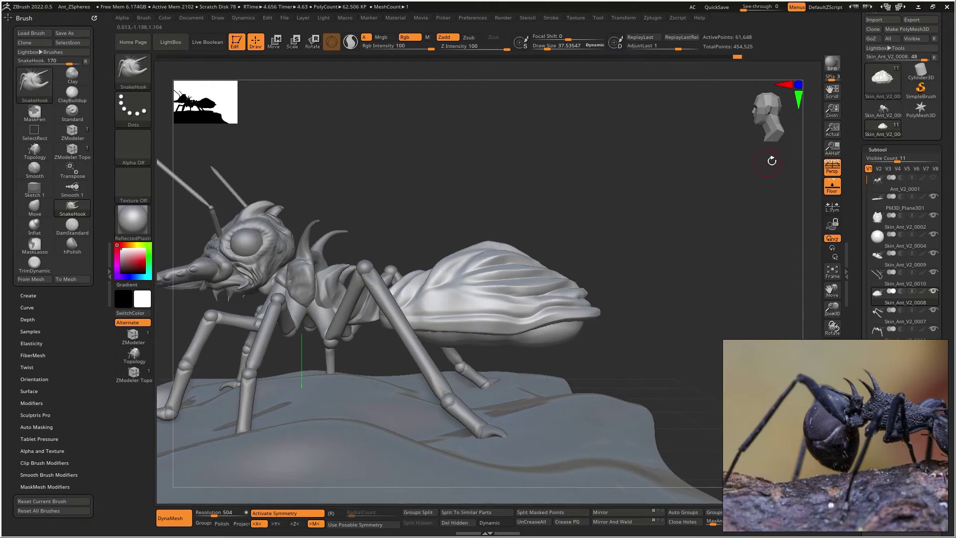
{"action": "key", "text": "p"}
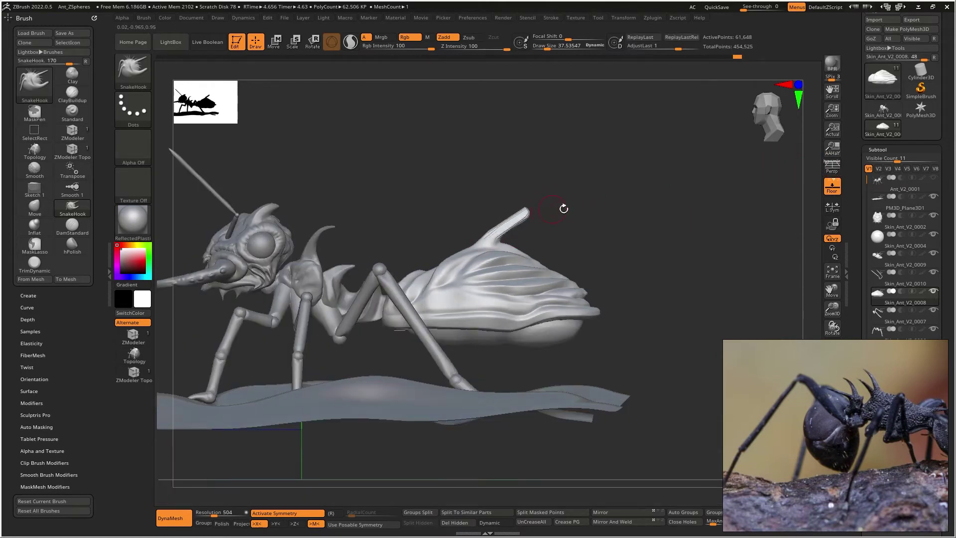
{"action": "key", "text": "shift"}
{"action": "left_click_drag", "start_coordinate": [519, 227], "coordinate": [521, 224], "text": "shift"}
{"action": "mouse_move", "coordinate": [494, 238]}
{"action": "right_mouse_down"}
{"action": "mouse_move", "coordinate": [546, 254]}
{"action": "mouse_move", "coordinate": [501, 254]}
{"action": "mouse_move", "coordinate": [533, 243]}
{"action": "mouse_move", "coordinate": [539, 262]}
{"action": "right_mouse_up"}
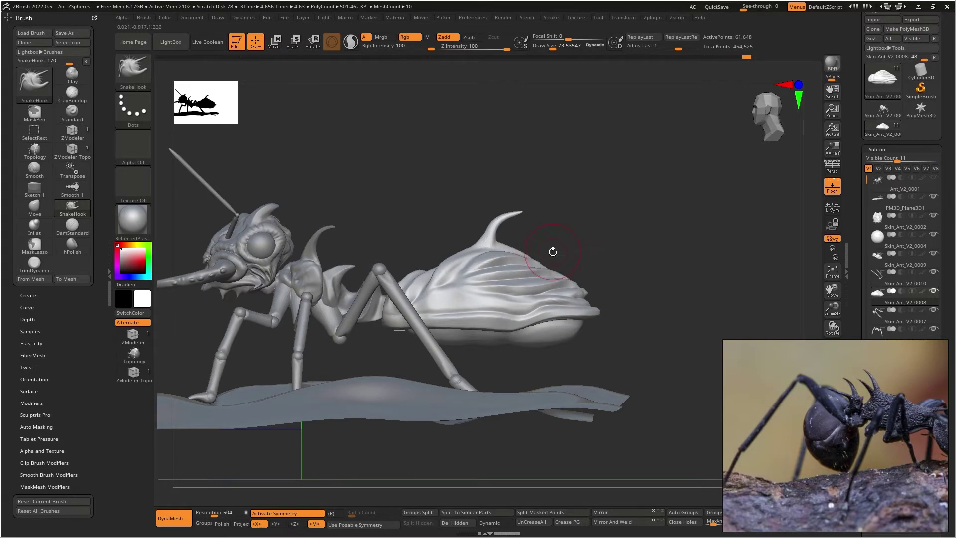
Step: Pull two more spikes out of the abdomen behind the first at draw size about 36, and smooth them into points
{"action": "key", "text": "space"}
{"action": "left_click_drag", "start_coordinate": [543, 257], "coordinate": [586, 243]}
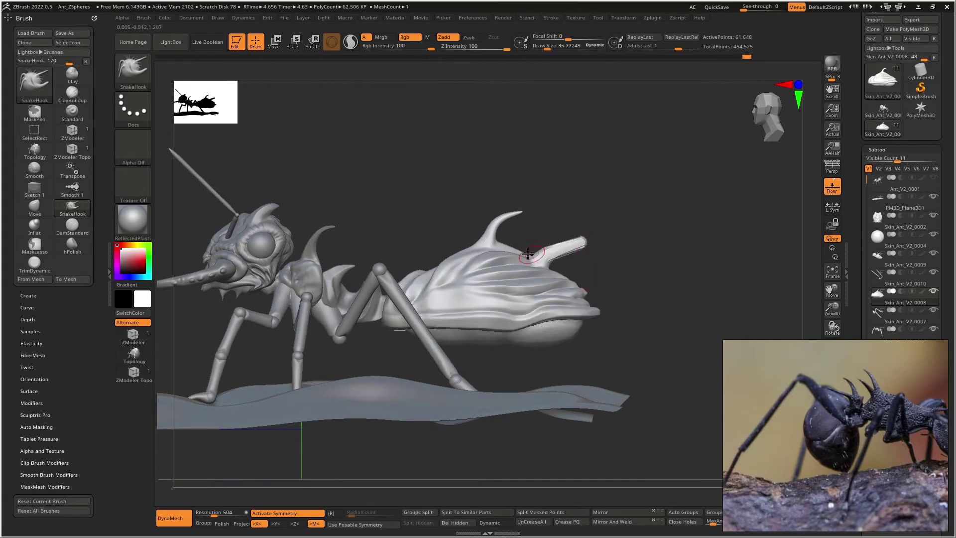
{"action": "key", "text": "shift"}
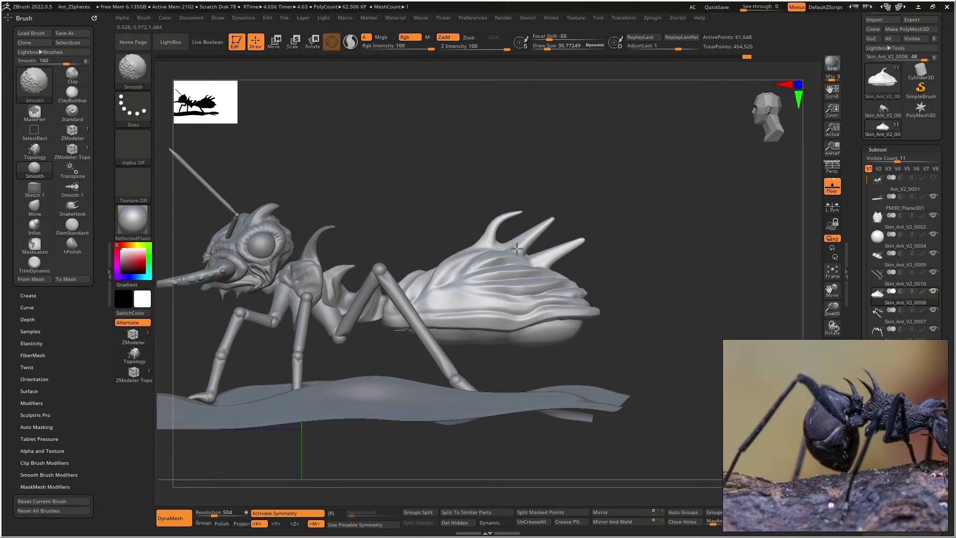
Step: Bend the two rear abdomen spikes into backward curves with the Move brush at draw size about 84
{"action": "key", "text": "b"}
{"action": "key", "text": "m"}
{"action": "key", "text": "v"}
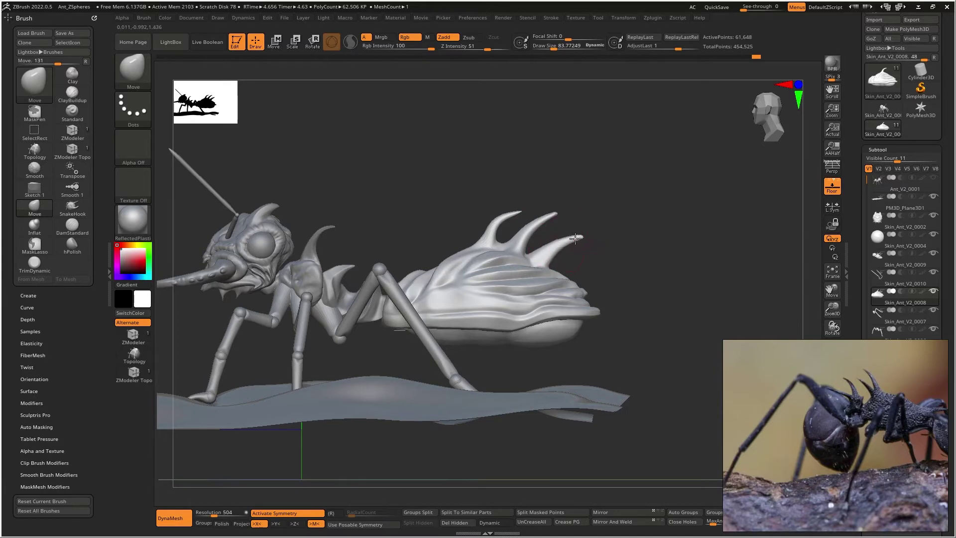
{"action": "mouse_move", "coordinate": [567, 229]}
{"action": "left_mouse_down"}
{"action": "mouse_move", "coordinate": [597, 234]}
{"action": "mouse_move", "coordinate": [589, 247]}
{"action": "mouse_move", "coordinate": [583, 236]}
{"action": "left_mouse_up"}
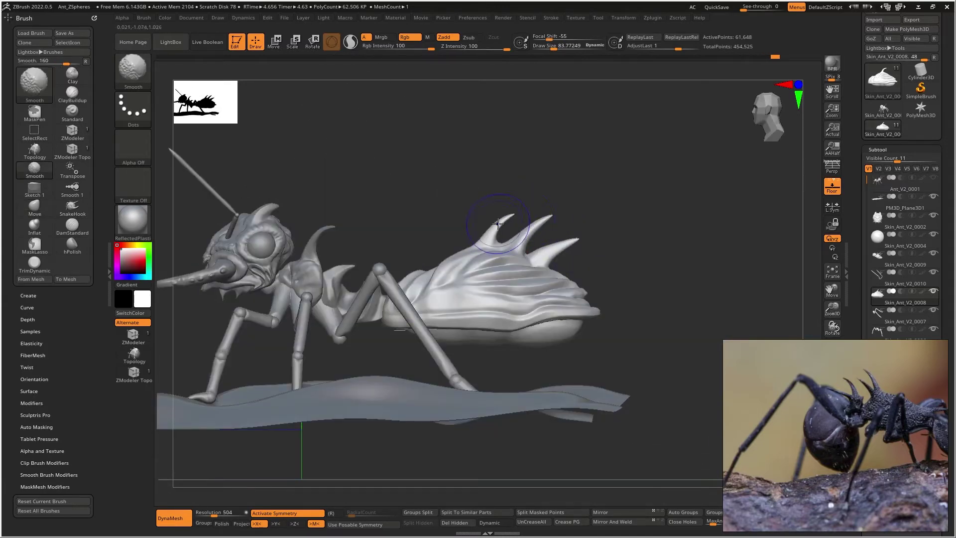
Step: Polish the foremost abdomen spike with the hPolish brush at draw size about 36
{"action": "mouse_move", "coordinate": [540, 253]}
{"action": "right_mouse_down"}
{"action": "mouse_move", "coordinate": [566, 254]}
{"action": "mouse_move", "coordinate": [525, 280]}
{"action": "mouse_move", "coordinate": [508, 252]}
{"action": "mouse_move", "coordinate": [478, 267]}
{"action": "right_mouse_up"}
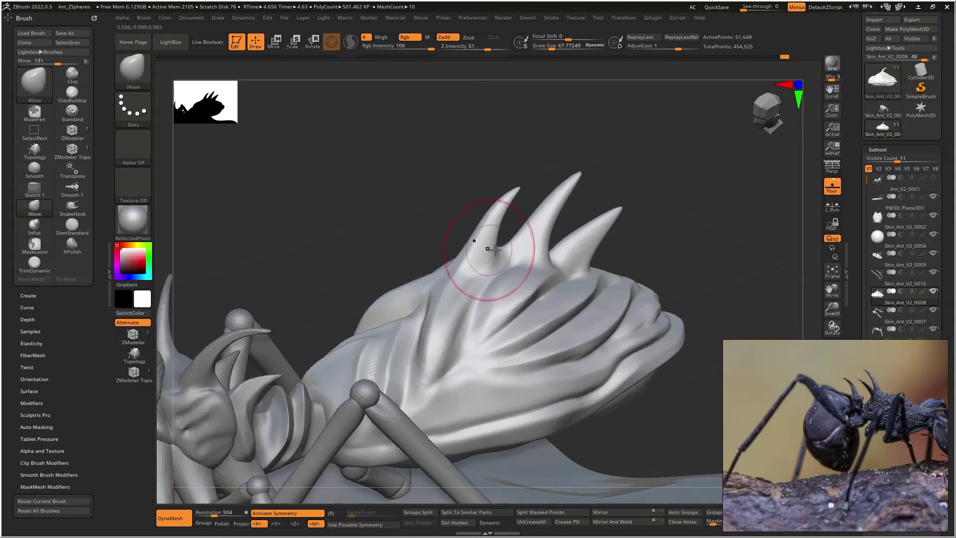
{"action": "key", "text": "b"}
{"action": "key", "text": "h"}
{"action": "key", "text": "p"}
{"action": "key", "text": "bracketleft"}
{"action": "key", "text": "bracketleft"}
{"action": "key", "text": "bracketleft"}
{"action": "left_click_drag", "start_coordinate": [473, 264], "coordinate": [500, 216]}
{"action": "right_click_drag", "start_coordinate": [512, 224], "coordinate": [488, 207]}
Step: Remesh the abdomen with DynaMesh at resolution 504 and polish the bases of the spikes
{"action": "left_click_drag", "start_coordinate": [476, 166], "coordinate": [486, 179], "text": "ctrl"}
{"action": "left_click_drag", "start_coordinate": [495, 244], "coordinate": [482, 258]}
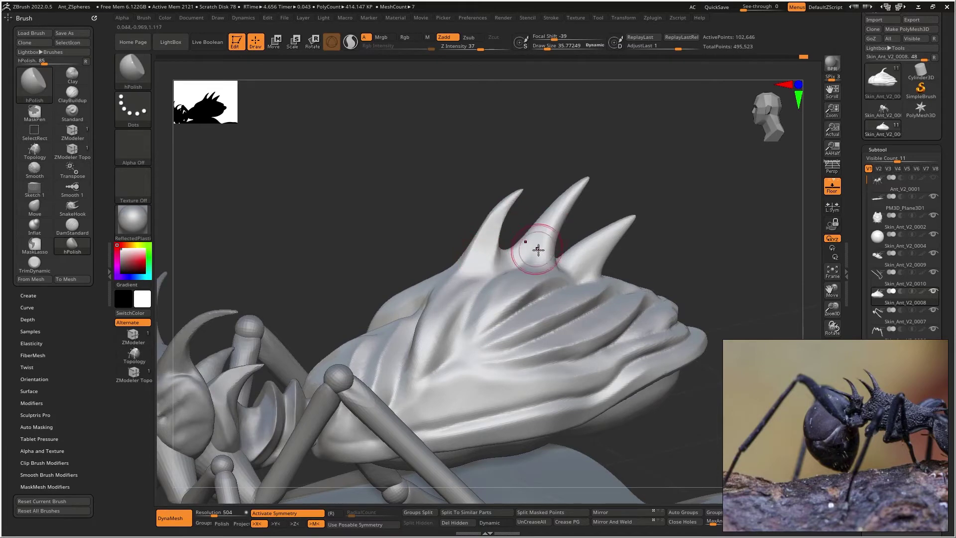
{"action": "right_click_drag", "start_coordinate": [559, 207], "coordinate": [574, 266]}
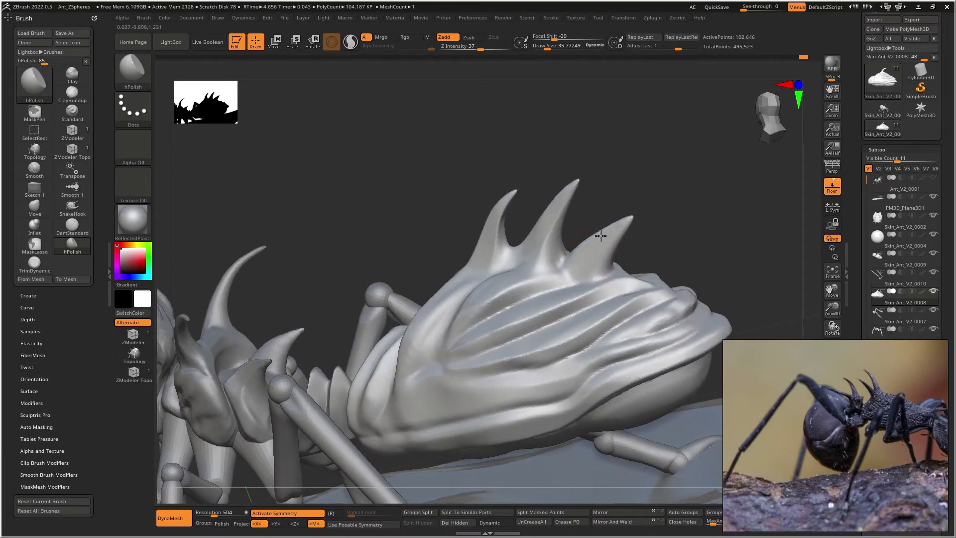
Step: Refine the curve of the rearmost abdomen spike with the Move brush at draw size about 60
{"action": "right_click_drag", "start_coordinate": [583, 249], "coordinate": [611, 239]}
{"action": "key", "text": "b"}
{"action": "key", "text": "m"}
{"action": "key", "text": "v"}
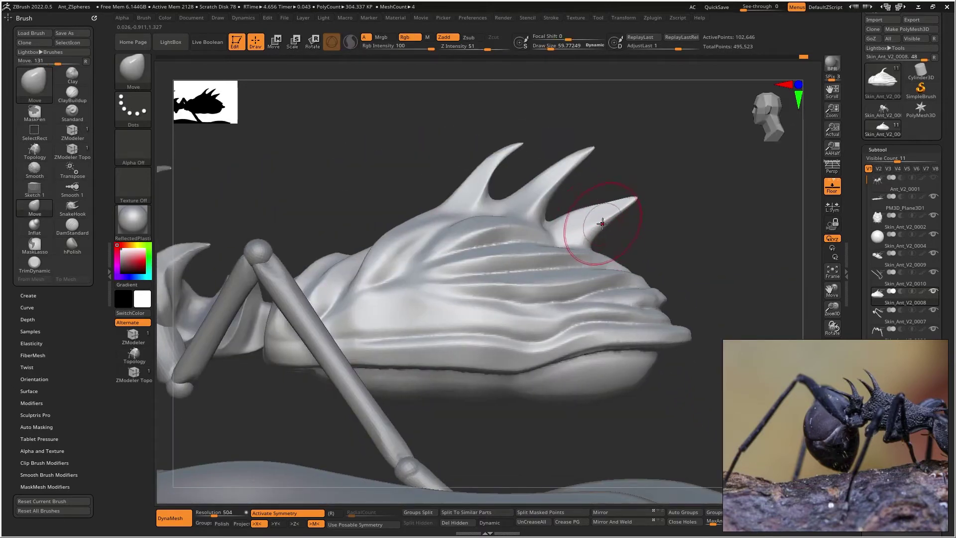
{"action": "left_click_drag", "start_coordinate": [624, 206], "coordinate": [622, 201]}
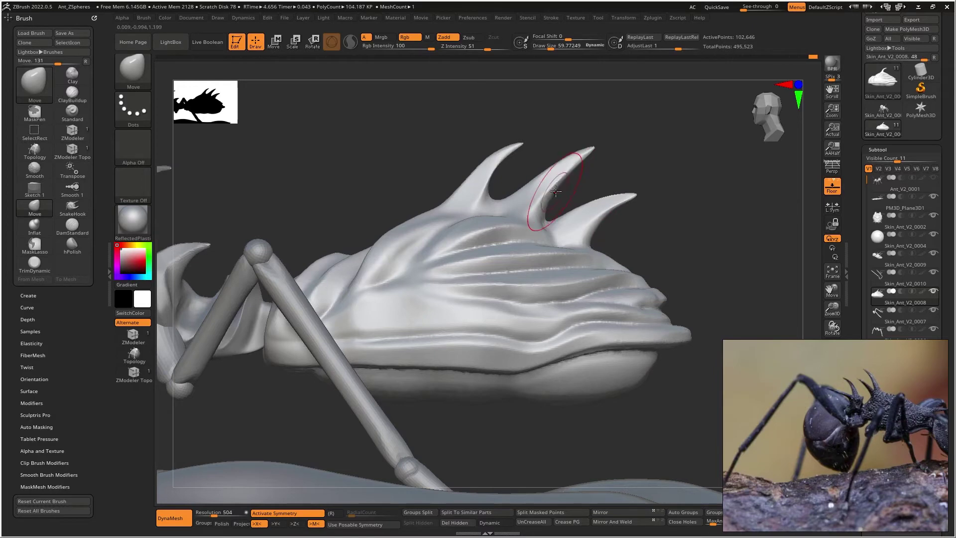
Step: Refine the shape of the abdomen's front and middle spikes with the Move brush at draw size about 88
{"action": "key", "text": "bracketright"}
{"action": "key", "text": "bracketright"}
{"action": "key", "text": "bracketright"}
{"action": "left_click_drag", "start_coordinate": [553, 181], "coordinate": [571, 151]}
{"action": "left_click_drag", "start_coordinate": [512, 147], "coordinate": [513, 143]}
{"action": "right_click_drag", "start_coordinate": [436, 175], "coordinate": [529, 138], "text": "ctrl"}
{"action": "left_click_drag", "start_coordinate": [529, 137], "coordinate": [619, 155]}
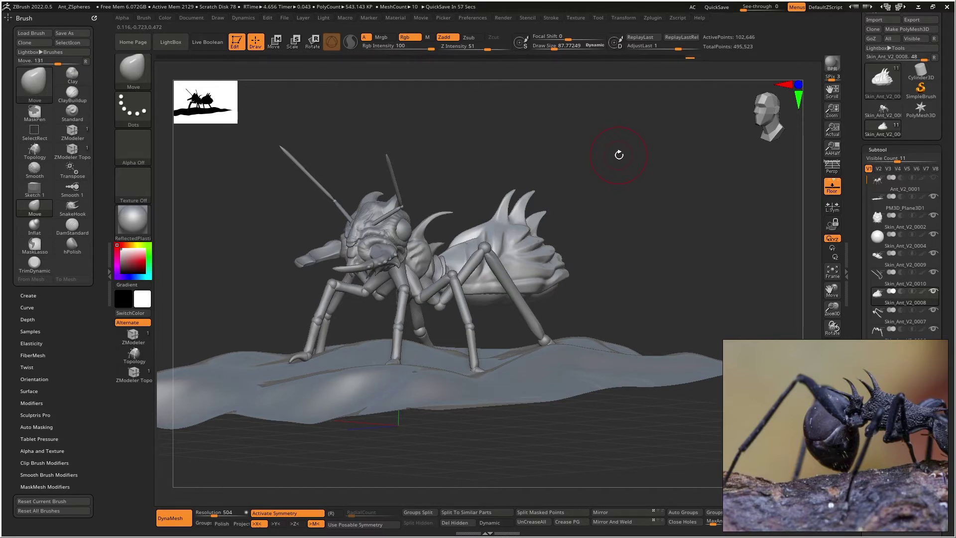
Step: Select the thorax and remesh it with DynaMesh at resolution 800
{"action": "right_click_drag", "start_coordinate": [473, 220], "coordinate": [522, 226], "text": "ctrl"}
{"action": "left_click", "coordinate": [382, 239], "text": "alt"}
{"action": "right_click_drag", "start_coordinate": [382, 239], "coordinate": [420, 249], "text": "ctrl"}
{"action": "left_click", "coordinate": [233, 512]}
{"action": "type", "text": "80"}
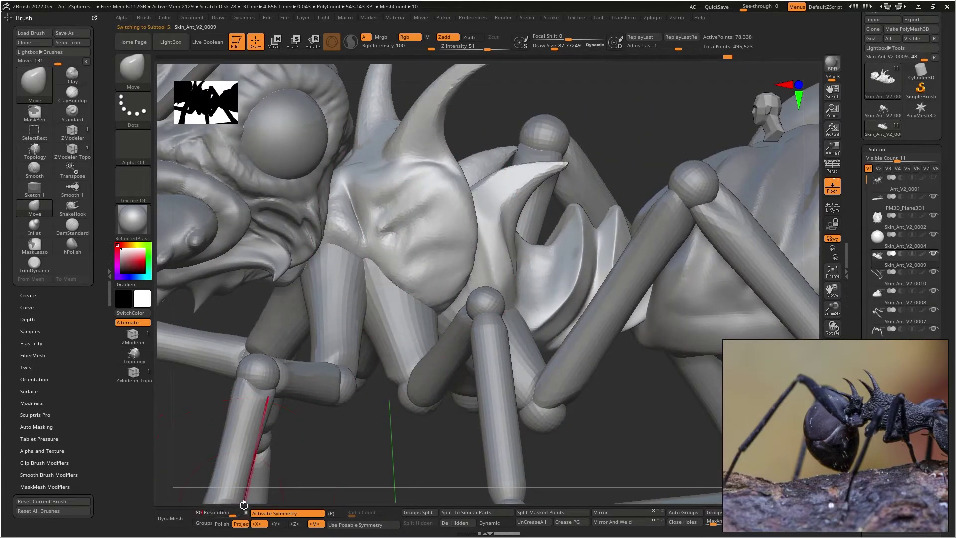
{"action": "type", "text": "0"}
{"action": "left_click", "coordinate": [174, 518]}
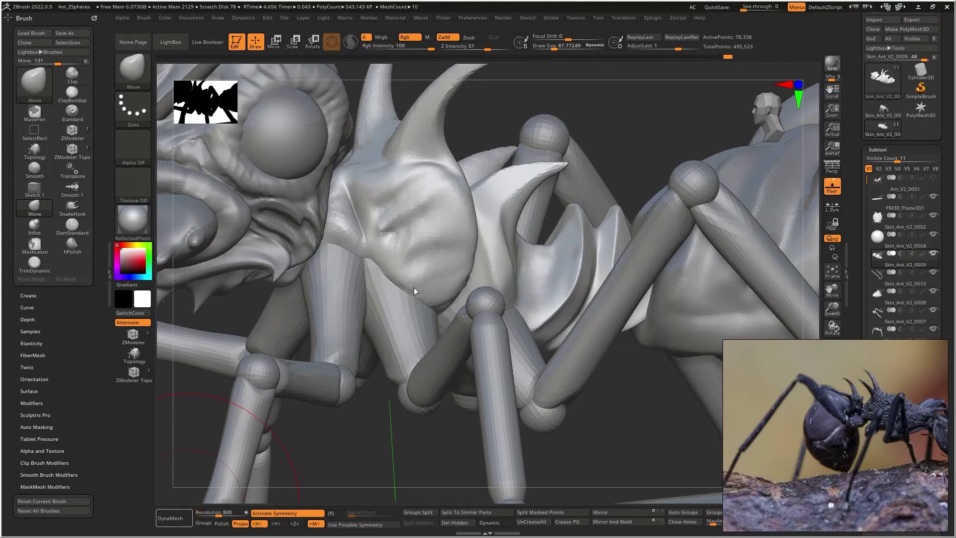
Step: Build up curved wrinkles on the side plate of the front thorax with the ClayBuildup brush at draw size about 28, and smooth them
{"action": "key", "text": "space"}
{"action": "left_click_drag", "start_coordinate": [419, 278], "coordinate": [406, 280]}
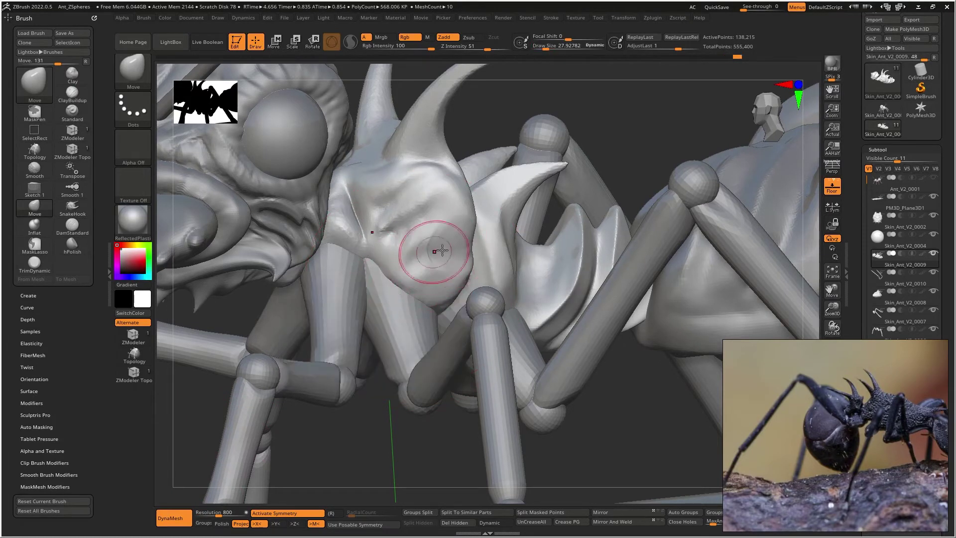
{"action": "key", "text": "b"}
{"action": "key", "text": "c"}
{"action": "key", "text": "b"}
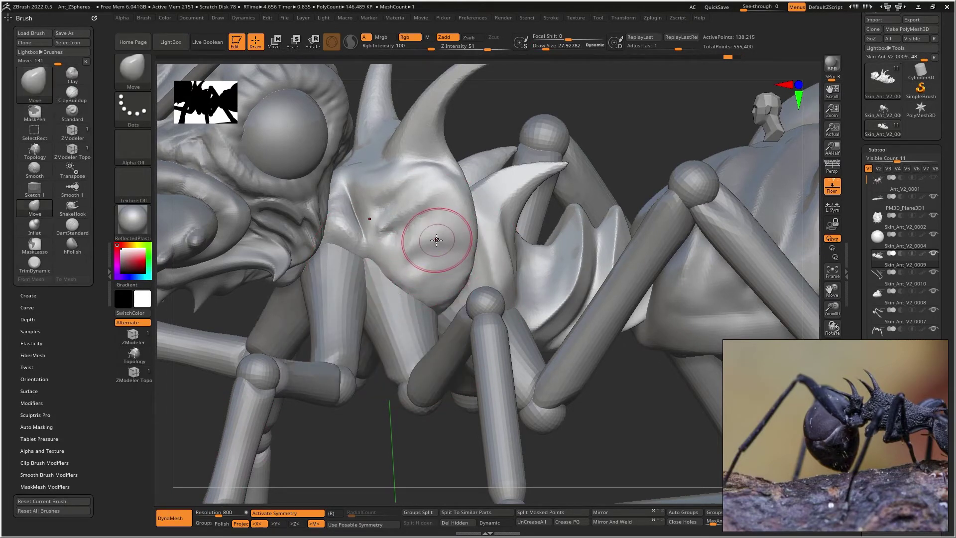
{"action": "mouse_move", "coordinate": [428, 249]}
{"action": "left_mouse_down"}
{"action": "mouse_move", "coordinate": [464, 233]}
{"action": "mouse_move", "coordinate": [416, 212]}
{"action": "mouse_move", "coordinate": [430, 183]}
{"action": "mouse_move", "coordinate": [379, 181]}
{"action": "left_mouse_up"}
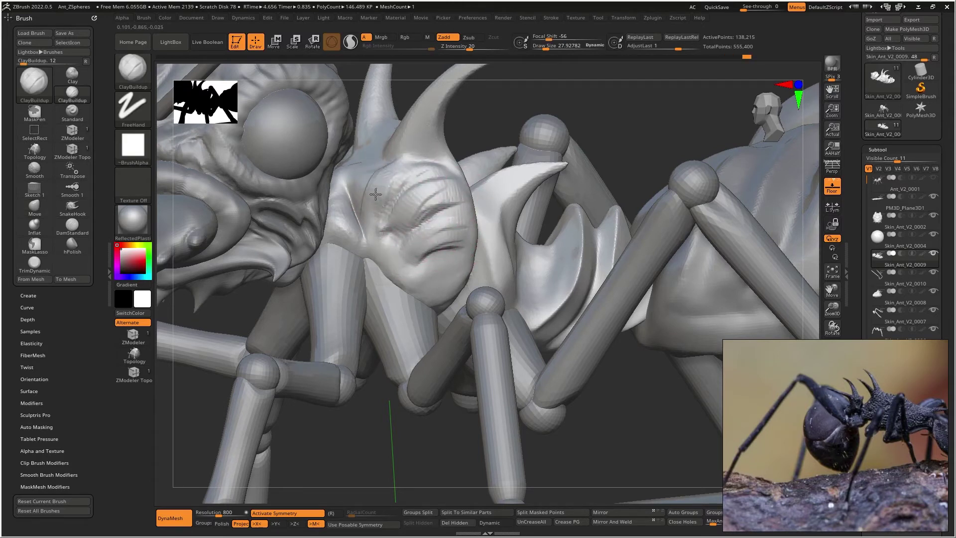
{"action": "mouse_move", "coordinate": [427, 258]}
{"action": "left_mouse_down", "text": "shift"}
{"action": "mouse_move", "coordinate": [443, 217]}
{"action": "mouse_move", "coordinate": [381, 201]}
{"action": "left_mouse_up", "text": "shift"}
Step: Add finer ridges between the side plate's wrinkles with the ClayBuildup brush at draw size about 16, and soften them
{"action": "key", "text": "bracketleft"}
{"action": "key", "text": "bracketleft"}
{"action": "key", "text": "bracketleft"}
{"action": "key", "text": "bracketleft"}
{"action": "key", "text": "bracketleft"}
{"action": "key", "text": "bracketleft"}
{"action": "key", "text": "bracketleft"}
{"action": "key", "text": "bracketleft"}
{"action": "key", "text": "bracketleft"}
{"action": "key", "text": "bracketleft"}
{"action": "key", "text": "bracketleft"}
{"action": "key", "text": "bracketleft"}
{"action": "mouse_move", "coordinate": [453, 238]}
{"action": "left_mouse_down"}
{"action": "mouse_move", "coordinate": [458, 209]}
{"action": "mouse_move", "coordinate": [384, 184]}
{"action": "mouse_move", "coordinate": [402, 207]}
{"action": "left_mouse_up"}
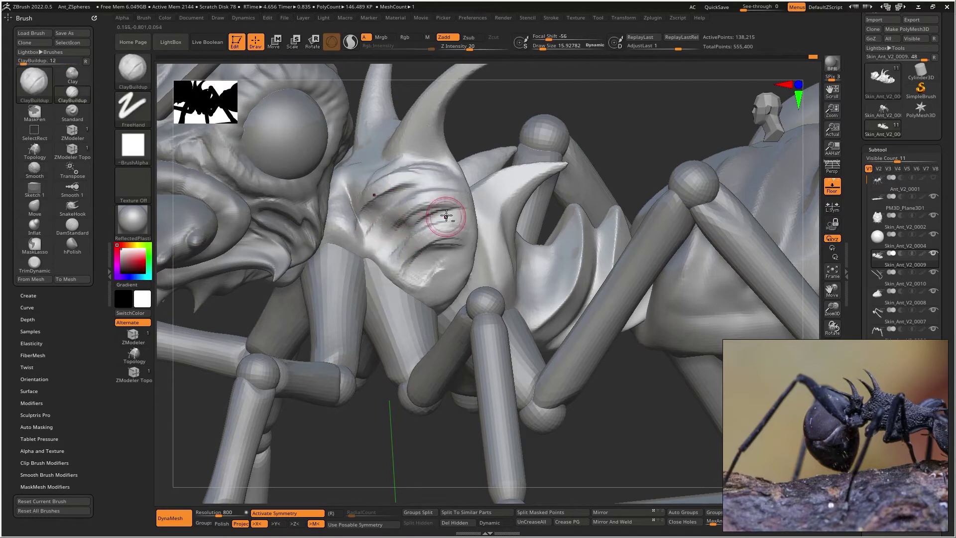
{"action": "key", "text": "shift"}
{"action": "left_click_drag", "start_coordinate": [370, 192], "coordinate": [415, 200], "text": "shift"}
Step: Continue the ClayBuildup ridges around the edge and across the back of the front thorax segment at draw size about 16
{"action": "mouse_move", "coordinate": [368, 236]}
{"action": "right_mouse_down"}
{"action": "mouse_move", "coordinate": [324, 217]}
{"action": "mouse_move", "coordinate": [359, 233]}
{"action": "right_mouse_up"}
{"action": "mouse_move", "coordinate": [359, 241]}
{"action": "left_mouse_down"}
{"action": "mouse_move", "coordinate": [376, 248]}
{"action": "mouse_move", "coordinate": [374, 240]}
{"action": "mouse_move", "coordinate": [395, 266]}
{"action": "mouse_move", "coordinate": [414, 259]}
{"action": "mouse_move", "coordinate": [448, 279]}
{"action": "left_mouse_up"}
{"action": "right_click_drag", "start_coordinate": [451, 280], "coordinate": [398, 282]}
{"action": "mouse_move", "coordinate": [466, 287]}
{"action": "left_mouse_down"}
{"action": "mouse_move", "coordinate": [448, 282]}
{"action": "mouse_move", "coordinate": [468, 254]}
{"action": "mouse_move", "coordinate": [465, 220]}
{"action": "mouse_move", "coordinate": [435, 171]}
{"action": "mouse_move", "coordinate": [463, 170]}
{"action": "left_mouse_up"}
{"action": "right_click_drag", "start_coordinate": [468, 169], "coordinate": [446, 192]}
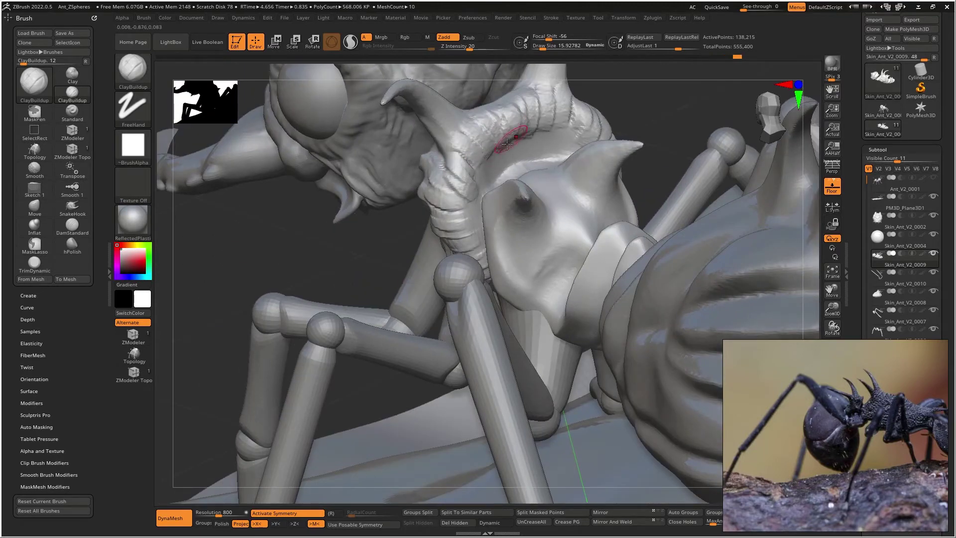
{"action": "right_click", "coordinate": [475, 198]}
{"action": "mouse_move", "coordinate": [518, 150]}
{"action": "right_mouse_down"}
{"action": "mouse_move", "coordinate": [475, 197]}
{"action": "mouse_move", "coordinate": [433, 193]}
{"action": "right_mouse_up"}
{"action": "mouse_move", "coordinate": [511, 157]}
{"action": "left_mouse_down"}
{"action": "mouse_move", "coordinate": [520, 146]}
{"action": "mouse_move", "coordinate": [489, 170]}
{"action": "left_mouse_up"}
{"action": "right_click_drag", "start_coordinate": [496, 171], "coordinate": [519, 175]}
{"action": "mouse_move", "coordinate": [566, 149]}
{"action": "left_mouse_down"}
{"action": "mouse_move", "coordinate": [559, 135]}
{"action": "mouse_move", "coordinate": [573, 152]}
{"action": "mouse_move", "coordinate": [581, 137]}
{"action": "left_mouse_up"}
{"action": "right_click_drag", "start_coordinate": [585, 144], "coordinate": [606, 137]}
Step: Smooth the ridges on the back and sides of the front thorax segment at draw size about 28
{"action": "key", "text": "bracketright"}
{"action": "mouse_move", "coordinate": [604, 145]}
{"action": "left_mouse_down", "text": "shift"}
{"action": "mouse_move", "coordinate": [531, 114]}
{"action": "mouse_move", "coordinate": [484, 145]}
{"action": "mouse_move", "coordinate": [474, 217]}
{"action": "left_mouse_up", "text": "shift"}
{"action": "right_click_drag", "start_coordinate": [478, 198], "coordinate": [444, 199]}
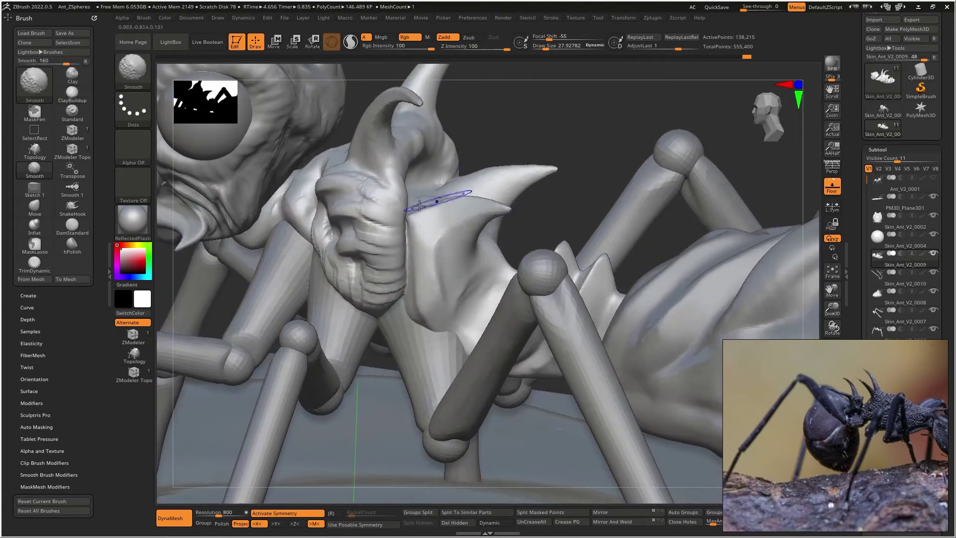
{"action": "mouse_move", "coordinate": [381, 245]}
{"action": "left_mouse_down", "text": "shift"}
{"action": "mouse_move", "coordinate": [348, 279]}
{"action": "mouse_move", "coordinate": [360, 240]}
{"action": "left_mouse_up", "text": "shift"}
{"action": "right_click_drag", "start_coordinate": [386, 223], "coordinate": [416, 219]}
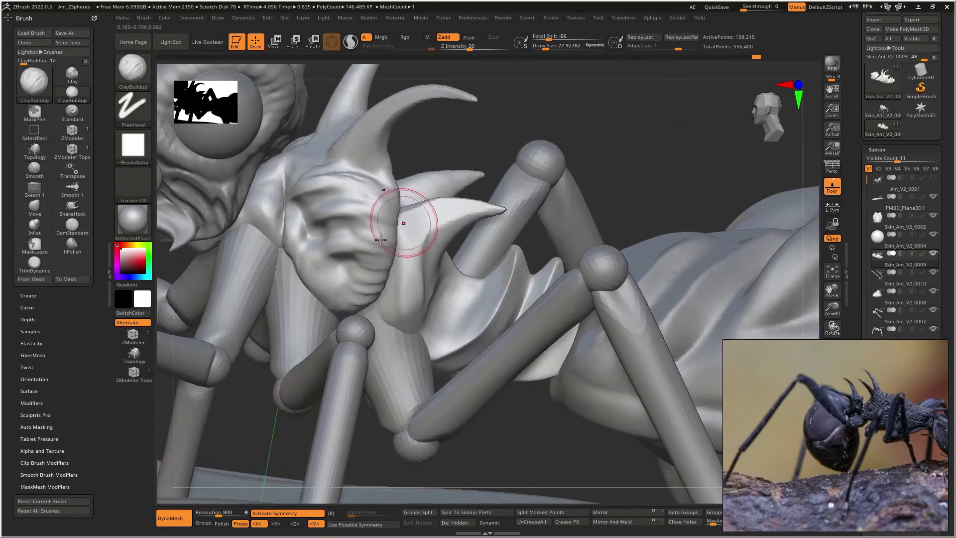
Step: Carve deep curved grooves across the thorax side plate with the DamStandard brush at draw size about 20
{"action": "key", "text": "b"}
{"action": "key", "text": "d"}
{"action": "key", "text": "s"}
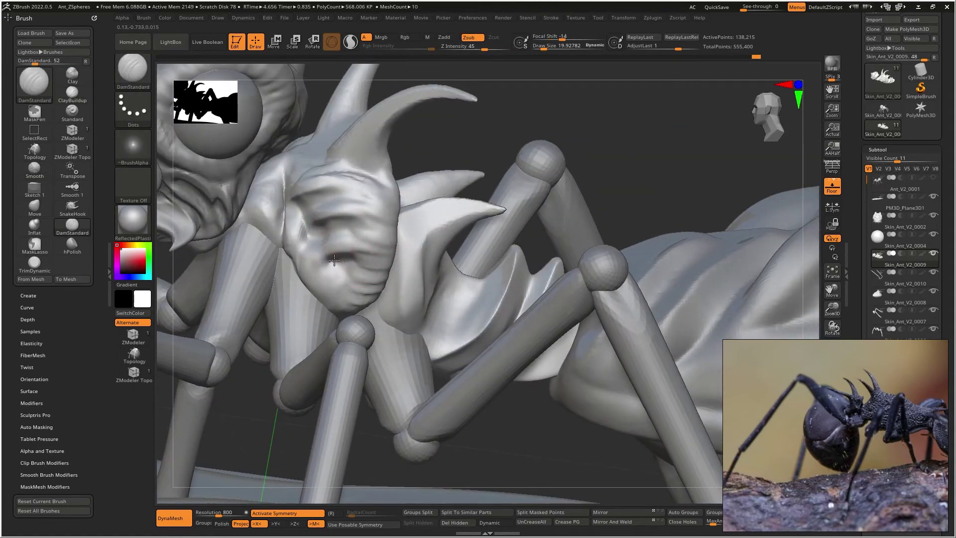
{"action": "left_click_drag", "start_coordinate": [333, 261], "coordinate": [412, 259]}
{"action": "mouse_move", "coordinate": [306, 234]}
{"action": "left_mouse_down"}
{"action": "mouse_move", "coordinate": [345, 218]}
{"action": "mouse_move", "coordinate": [422, 233]}
{"action": "left_mouse_up"}
{"action": "mouse_move", "coordinate": [288, 209]}
{"action": "left_mouse_down"}
{"action": "mouse_move", "coordinate": [350, 188]}
{"action": "mouse_move", "coordinate": [387, 203]}
{"action": "left_mouse_up"}
{"action": "mouse_move", "coordinate": [389, 204]}
{"action": "right_mouse_down"}
{"action": "mouse_move", "coordinate": [345, 205]}
{"action": "mouse_move", "coordinate": [387, 214]}
{"action": "right_mouse_up"}
{"action": "left_click_drag", "start_coordinate": [305, 222], "coordinate": [413, 213]}
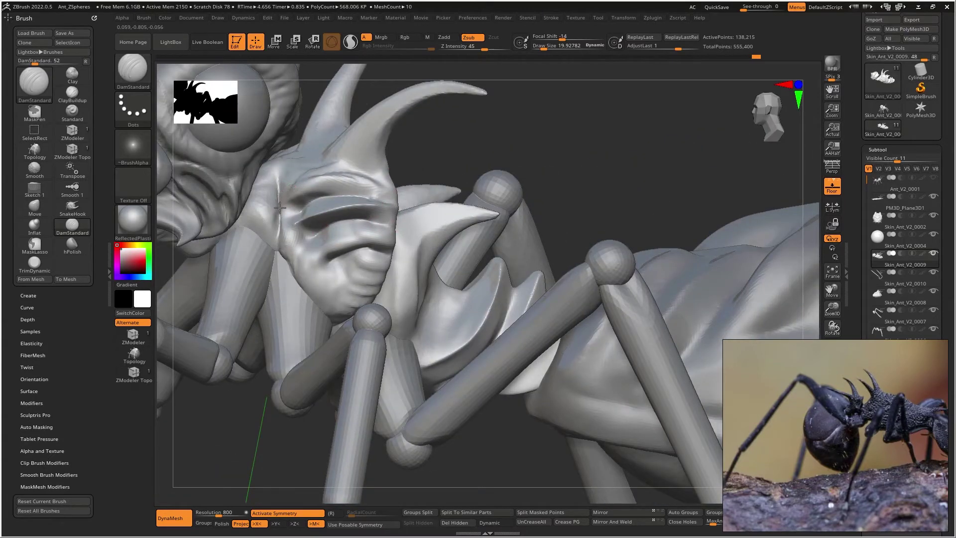
{"action": "left_click_drag", "start_coordinate": [280, 208], "coordinate": [403, 202]}
{"action": "mouse_move", "coordinate": [318, 261]}
{"action": "left_mouse_down"}
{"action": "mouse_move", "coordinate": [344, 246]}
{"action": "mouse_move", "coordinate": [395, 241]}
{"action": "left_mouse_up"}
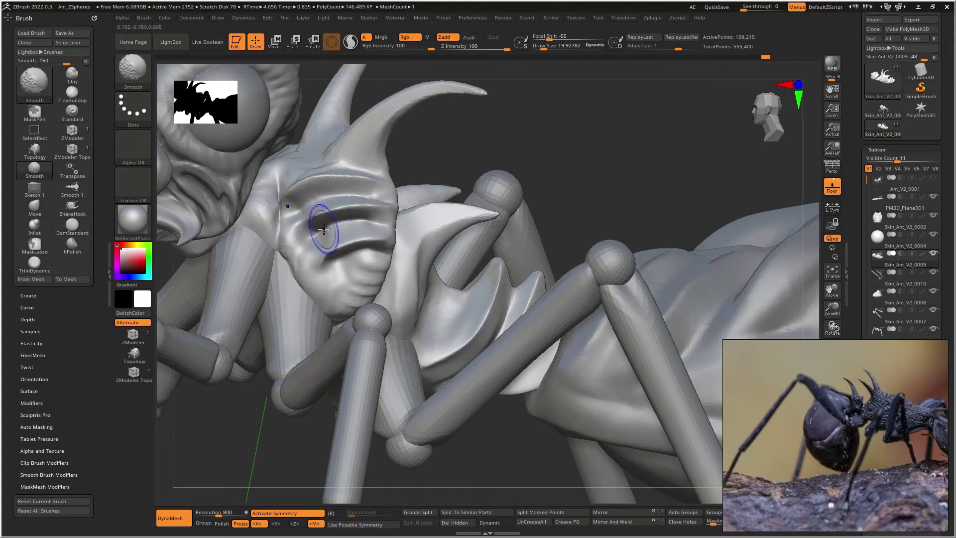
Step: Flatten the ridges of the thorax side plate with the hPolish brush at draw size about 20
{"action": "key", "text": "b"}
{"action": "key", "text": "h"}
{"action": "key", "text": "p"}
{"action": "left_click_drag", "start_coordinate": [384, 215], "coordinate": [341, 259]}
{"action": "right_click_drag", "start_coordinate": [373, 256], "coordinate": [341, 261]}
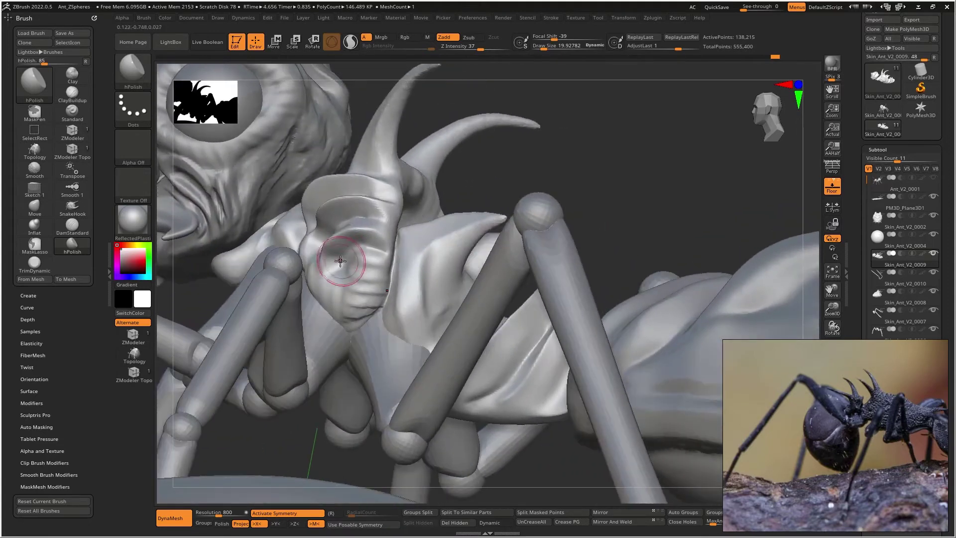
Step: Try to carve small creases into the lower part of the thorax side plate with the DamStandard brush at draw size 10
{"action": "mouse_move", "coordinate": [362, 268]}
{"action": "left_mouse_down"}
{"action": "mouse_move", "coordinate": [348, 278]}
{"action": "mouse_move", "coordinate": [373, 279]}
{"action": "left_mouse_up"}
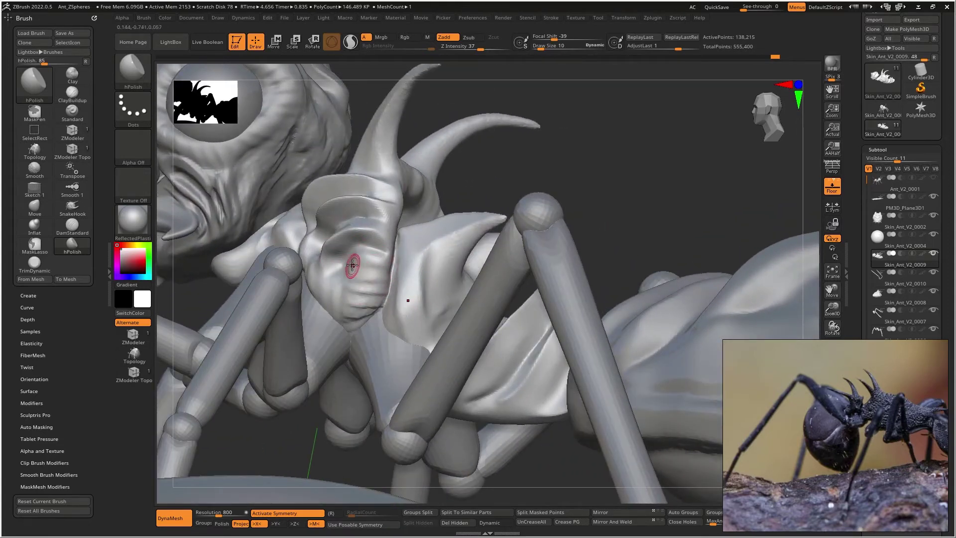
{"action": "key", "text": "b"}
{"action": "key", "text": "d"}
{"action": "key", "text": "s"}
{"action": "mouse_move", "coordinate": [353, 259]}
{"action": "left_mouse_down"}
{"action": "mouse_move", "coordinate": [390, 286]}
{"action": "mouse_move", "coordinate": [386, 315]}
{"action": "mouse_move", "coordinate": [388, 289]}
{"action": "left_mouse_up"}
{"action": "key", "text": "ctrl+z"}
{"action": "key", "text": "ctrl+z"}
{"action": "key", "text": "ctrl+z"}
{"action": "key", "text": "ctrl+z"}
Step: Carve a stack of small curved folds into the lower thorax side plate with the DamStandard brush at draw size 9
{"action": "right_click_drag", "start_coordinate": [375, 272], "coordinate": [385, 280], "text": "ctrl"}
{"action": "key", "text": "bracketleft"}
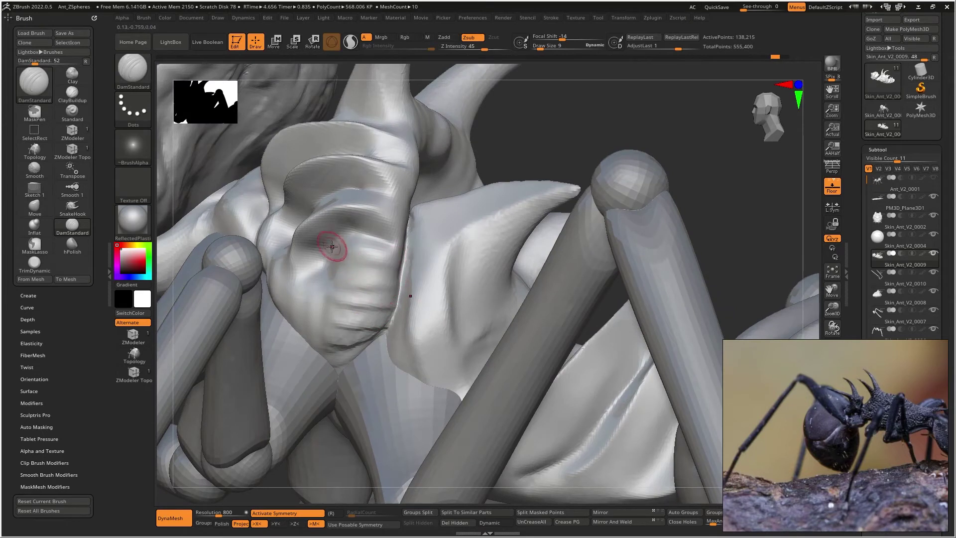
{"action": "left_click_drag", "start_coordinate": [350, 263], "coordinate": [393, 272]}
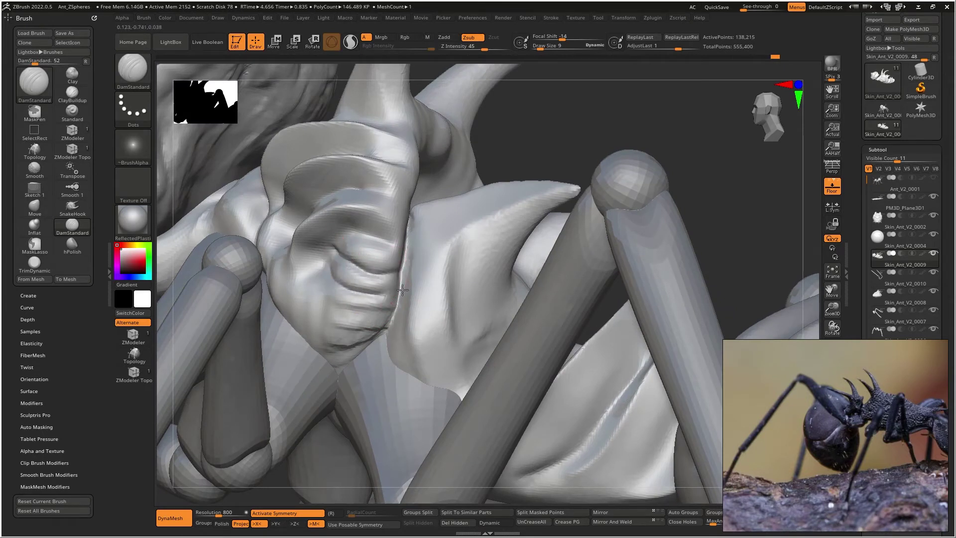
{"action": "key", "text": "ctrl"}
{"action": "mouse_move", "coordinate": [341, 260]}
{"action": "left_mouse_down", "text": "shift"}
{"action": "mouse_move", "coordinate": [331, 278]}
{"action": "mouse_move", "coordinate": [392, 290]}
{"action": "left_mouse_up", "text": "shift"}
{"action": "mouse_move", "coordinate": [319, 291]}
{"action": "left_mouse_down"}
{"action": "mouse_move", "coordinate": [399, 314]}
{"action": "mouse_move", "coordinate": [384, 329]}
{"action": "left_mouse_up"}
{"action": "left_click_drag", "start_coordinate": [313, 307], "coordinate": [370, 359]}
{"action": "left_click_drag", "start_coordinate": [305, 296], "coordinate": [313, 318]}
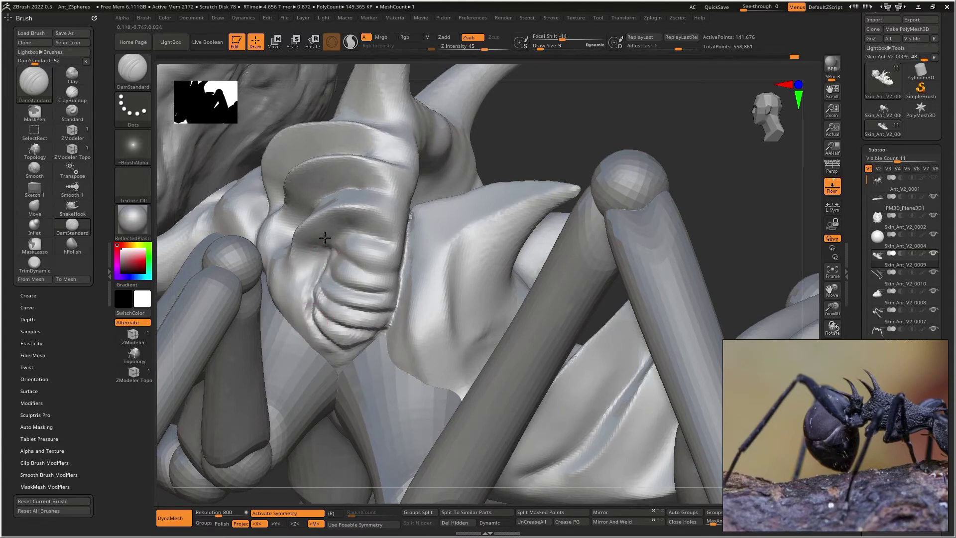
{"action": "left_click_drag", "start_coordinate": [318, 242], "coordinate": [369, 237]}
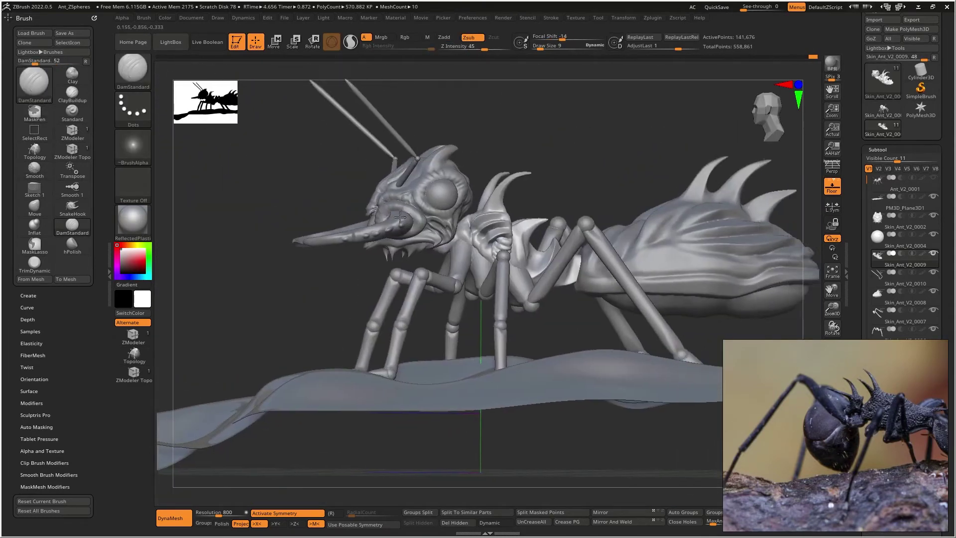
Step: Select the abdomen and isolate its rounded underside
{"action": "right_click_drag", "start_coordinate": [415, 238], "coordinate": [448, 240]}
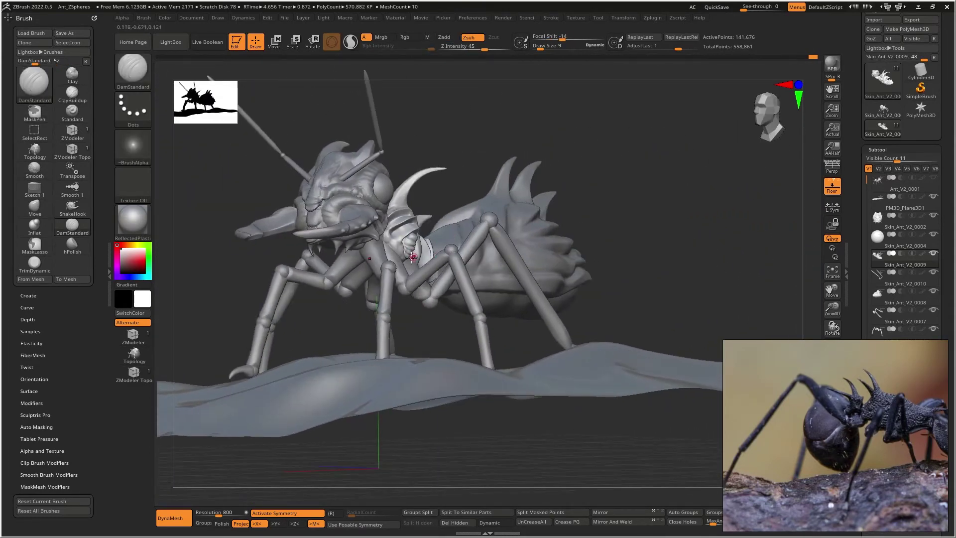
{"action": "right_click_drag", "start_coordinate": [537, 262], "coordinate": [504, 250]}
{"action": "left_click", "coordinate": [560, 263], "text": "alt"}
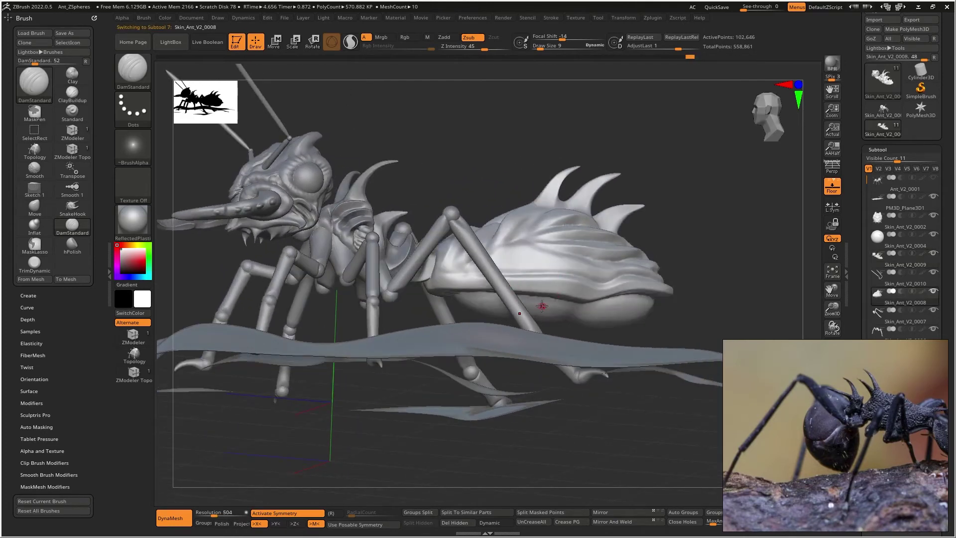
{"action": "right_click_drag", "start_coordinate": [542, 287], "coordinate": [552, 261]}
{"action": "left_click", "coordinate": [601, 340], "text": "ctrl+shift"}
{"action": "right_click_drag", "start_coordinate": [593, 329], "coordinate": [633, 264]}
{"action": "right_click_drag", "start_coordinate": [551, 321], "coordinate": [559, 284]}
Step: Build up crosswise segment bands along the abdomen's underside with the ClayBuildup brush at draw size 42 to 54, and smooth them
{"action": "key", "text": "b"}
{"action": "key", "text": "c"}
{"action": "key", "text": "b"}
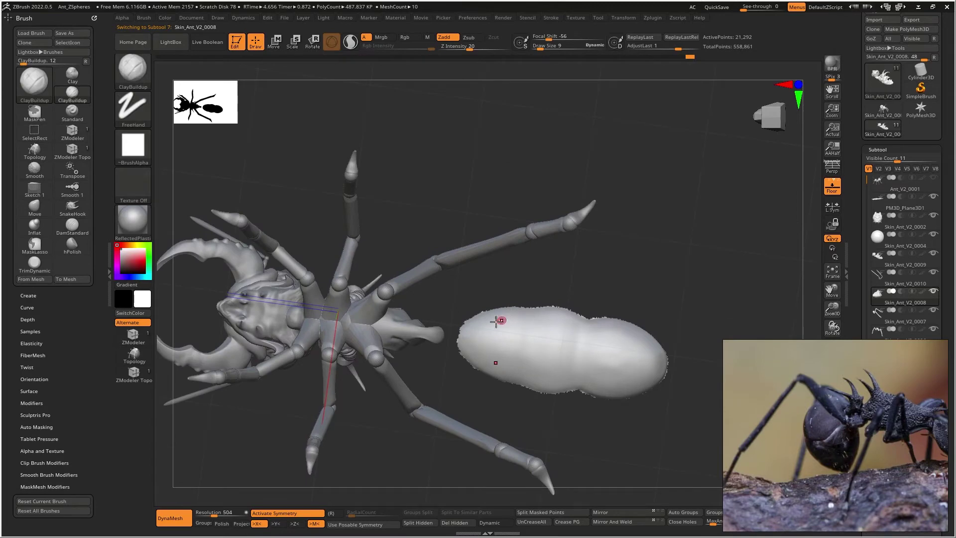
{"action": "left_click_drag", "start_coordinate": [454, 363], "coordinate": [489, 316]}
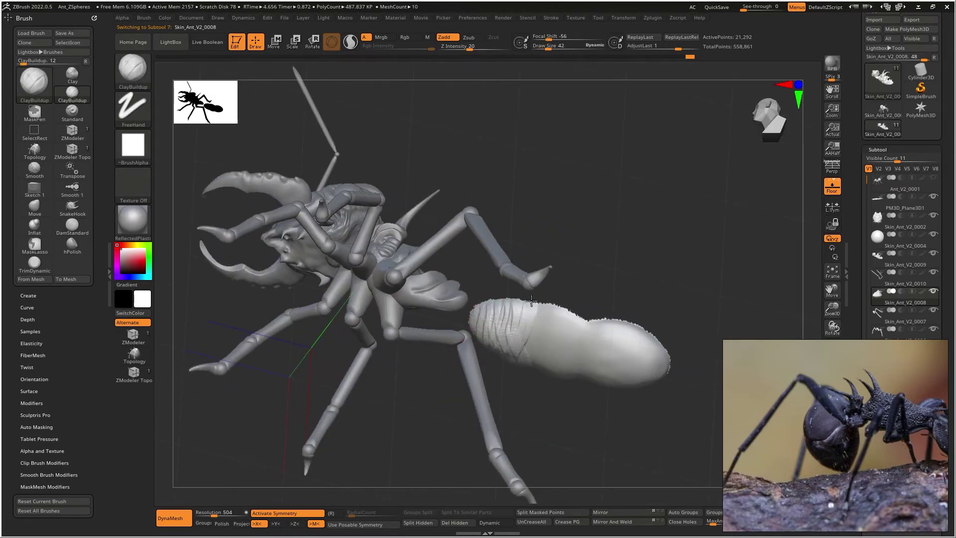
{"action": "mouse_move", "coordinate": [532, 301]}
{"action": "left_mouse_down"}
{"action": "mouse_move", "coordinate": [616, 361]}
{"action": "mouse_move", "coordinate": [648, 343]}
{"action": "mouse_move", "coordinate": [641, 349]}
{"action": "mouse_move", "coordinate": [649, 315]}
{"action": "left_mouse_up"}
{"action": "mouse_move", "coordinate": [656, 386]}
{"action": "left_mouse_down", "text": "shift"}
{"action": "mouse_move", "coordinate": [625, 348]}
{"action": "mouse_move", "coordinate": [610, 379]}
{"action": "mouse_move", "coordinate": [572, 345]}
{"action": "mouse_move", "coordinate": [561, 414]}
{"action": "mouse_move", "coordinate": [538, 342]}
{"action": "mouse_move", "coordinate": [523, 357]}
{"action": "mouse_move", "coordinate": [483, 356]}
{"action": "mouse_move", "coordinate": [503, 365]}
{"action": "mouse_move", "coordinate": [551, 354]}
{"action": "left_mouse_up", "text": "shift"}
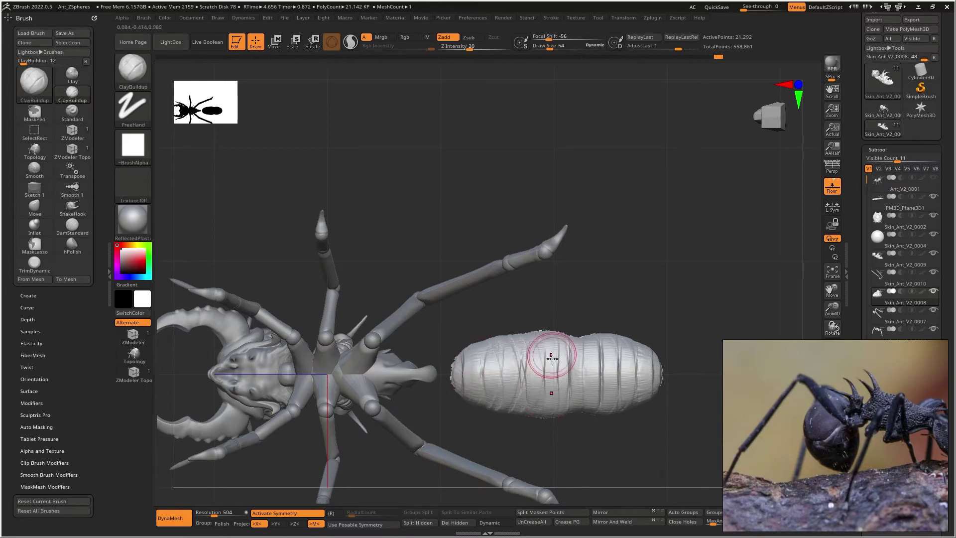
{"action": "left_click_drag", "start_coordinate": [491, 364], "coordinate": [513, 340], "text": "shift"}
{"action": "left_click_drag", "start_coordinate": [632, 387], "coordinate": [613, 348], "text": "shift"}
Step: Smooth the inner rim of the abdomen's upper shell with the underside hidden, and unhide the whole abdomen
{"action": "left_click", "coordinate": [613, 246], "text": "ctrl+shift"}
{"action": "mouse_move", "coordinate": [567, 360]}
{"action": "right_mouse_down"}
{"action": "mouse_move", "coordinate": [605, 259]}
{"action": "mouse_move", "coordinate": [596, 240]}
{"action": "mouse_move", "coordinate": [621, 289]}
{"action": "right_mouse_up"}
{"action": "left_click", "coordinate": [571, 342], "text": "ctrl+shift"}
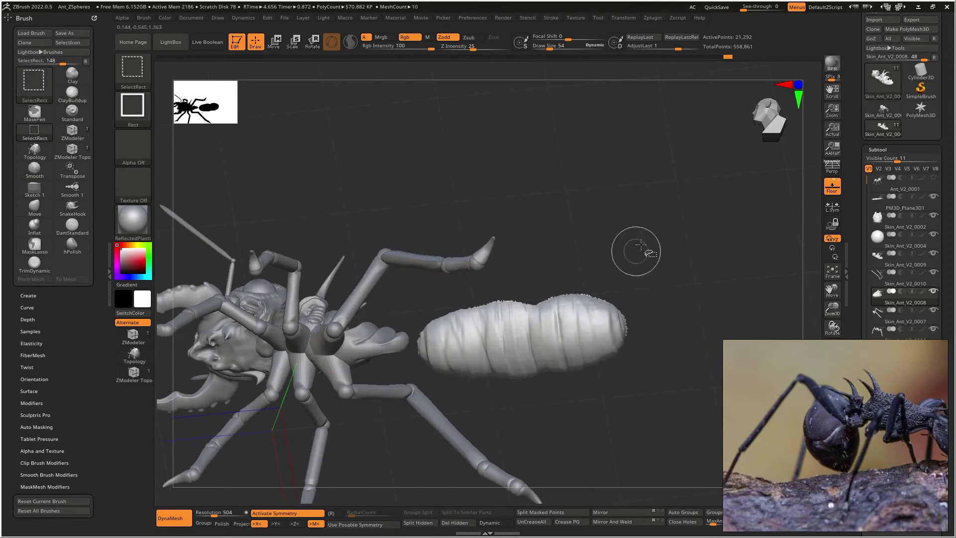
{"action": "left_click", "coordinate": [682, 207], "text": "ctrl+shift"}
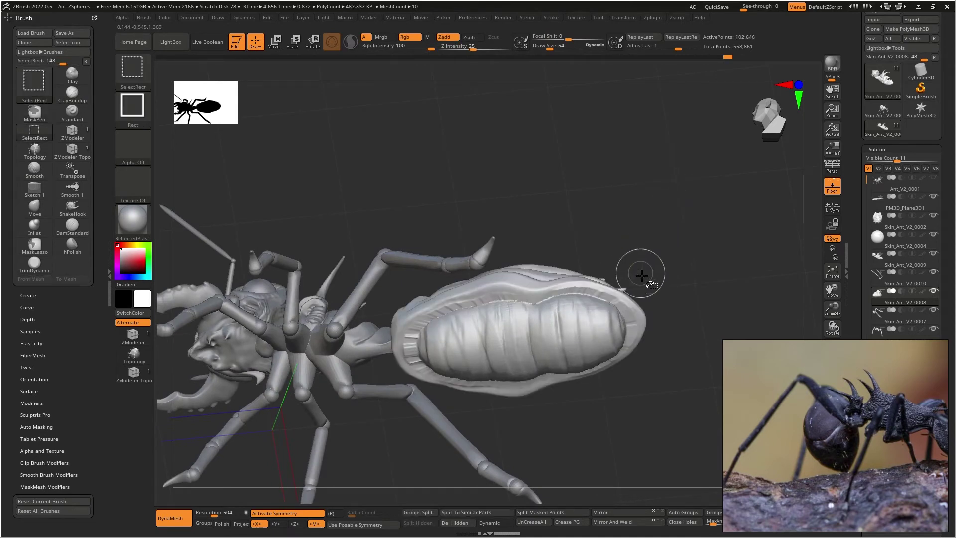
{"action": "left_click", "coordinate": [570, 333], "text": "ctrl+alt+shift"}
{"action": "left_click_drag", "start_coordinate": [673, 173], "coordinate": [647, 244], "text": "ctrl+shift"}
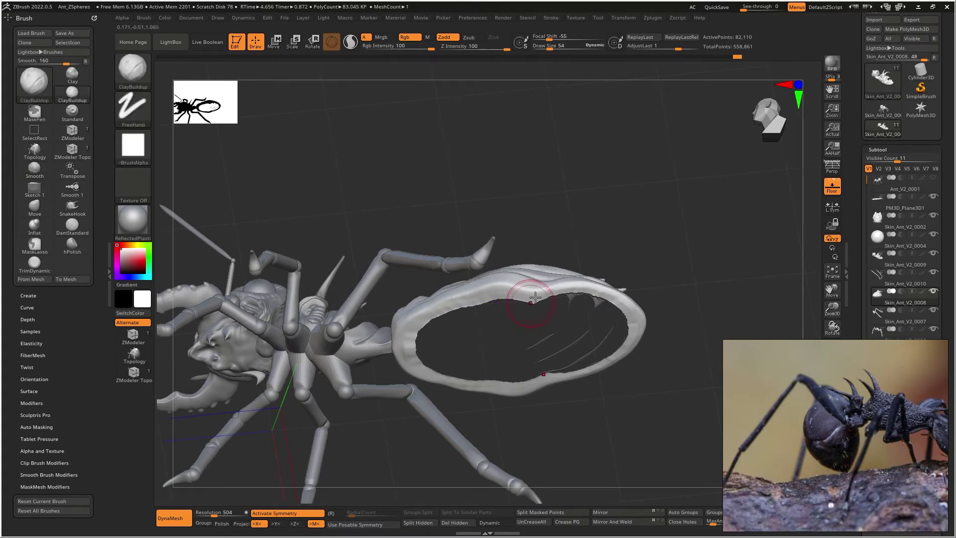
{"action": "left_click", "coordinate": [578, 214], "text": "ctrl+shift"}
Step: Mask the abdomen's upper shell, leaving only the banded underside unmasked
{"action": "right_click_drag", "start_coordinate": [578, 214], "coordinate": [570, 346]}
{"action": "mouse_move", "coordinate": [543, 260]}
{"action": "right_mouse_down"}
{"action": "mouse_move", "coordinate": [453, 309]}
{"action": "mouse_move", "coordinate": [557, 285]}
{"action": "right_mouse_up"}
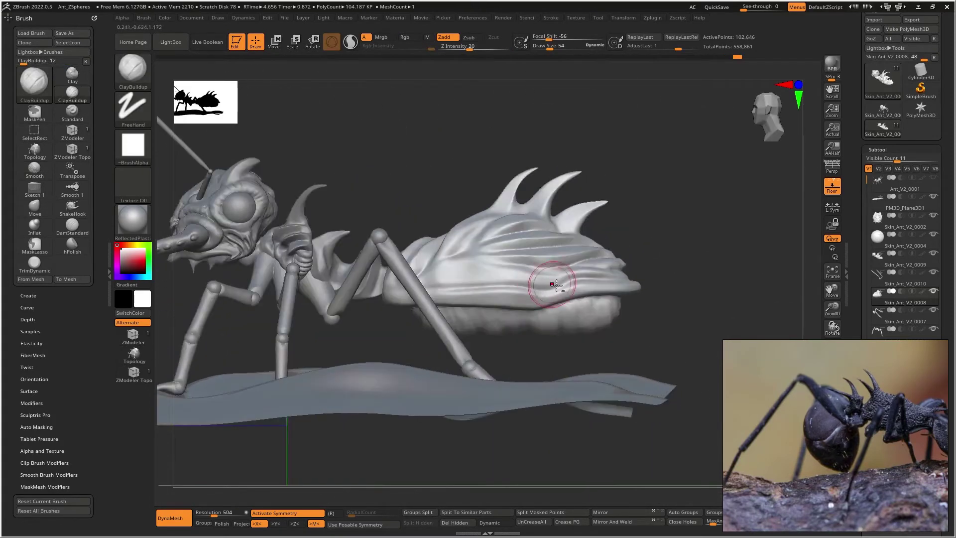
{"action": "key", "text": "ctrl+shift"}
{"action": "left_click", "coordinate": [591, 317], "text": "ctrl+shift"}
{"action": "left_click_drag", "start_coordinate": [717, 241], "coordinate": [380, 400], "text": "ctrl"}
{"action": "left_click", "coordinate": [716, 271], "text": "ctrl+shift"}
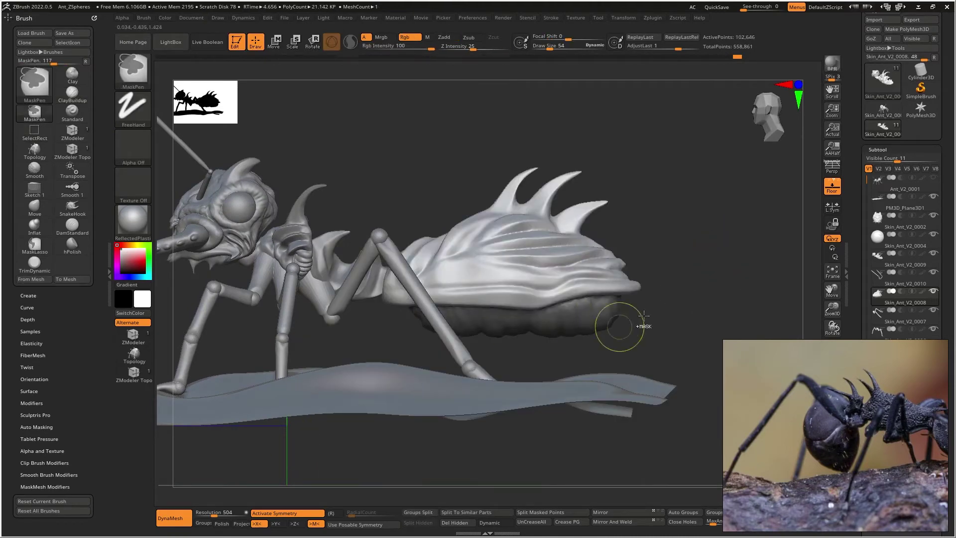
{"action": "left_click", "coordinate": [714, 273], "text": "ctrl"}
Step: Push the abdomen's underside up toward the shell with the Move brush at draw size 238
{"action": "key", "text": "b"}
{"action": "key", "text": "m"}
{"action": "key", "text": "v"}
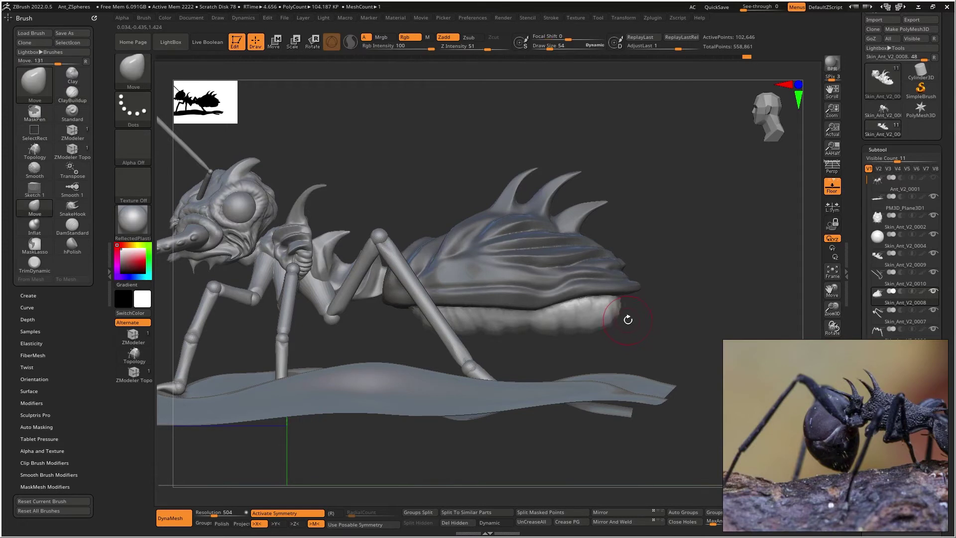
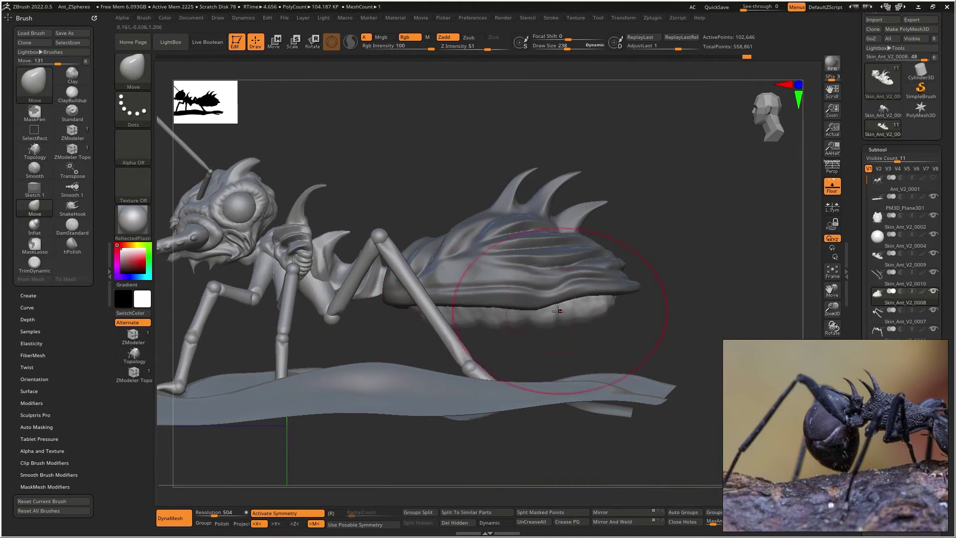
{"action": "left_click_drag", "start_coordinate": [565, 312], "coordinate": [576, 266]}
{"action": "mouse_move", "coordinate": [617, 233]}
{"action": "left_mouse_down"}
{"action": "mouse_move", "coordinate": [593, 229]}
{"action": "mouse_move", "coordinate": [597, 330]}
{"action": "mouse_move", "coordinate": [603, 252]}
{"action": "left_mouse_up"}
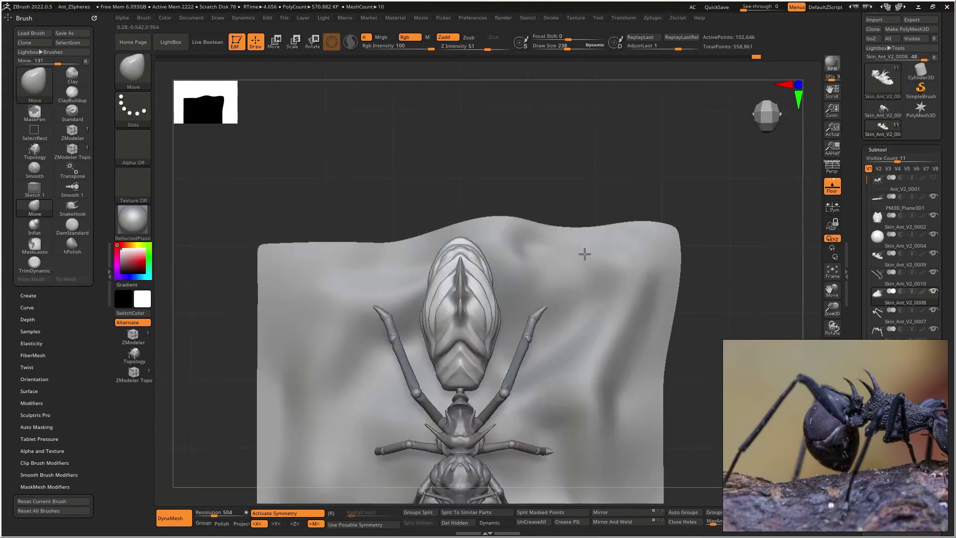
{"action": "left_click_drag", "start_coordinate": [599, 183], "coordinate": [583, 137], "text": "alt"}
{"action": "left_click_drag", "start_coordinate": [598, 239], "coordinate": [612, 224]}
Step: Set the draw size to about 26 and select the front legs
{"action": "left_click_drag", "start_coordinate": [568, 359], "coordinate": [578, 259]}
{"action": "right_click_drag", "start_coordinate": [578, 259], "coordinate": [498, 279]}
{"action": "mouse_move", "coordinate": [598, 294]}
{"action": "right_mouse_down", "text": "ctrl"}
{"action": "mouse_move", "coordinate": [578, 330]}
{"action": "mouse_move", "coordinate": [738, 256]}
{"action": "mouse_move", "coordinate": [504, 252]}
{"action": "right_mouse_up", "text": "ctrl"}
{"action": "key", "text": "space"}
{"action": "left_click_drag", "start_coordinate": [486, 288], "coordinate": [462, 288]}
{"action": "mouse_move", "coordinate": [468, 280]}
{"action": "right_mouse_down"}
{"action": "mouse_move", "coordinate": [447, 288]}
{"action": "mouse_move", "coordinate": [518, 256]}
{"action": "mouse_move", "coordinate": [486, 284]}
{"action": "mouse_move", "coordinate": [493, 277]}
{"action": "mouse_move", "coordinate": [451, 271]}
{"action": "mouse_move", "coordinate": [548, 256]}
{"action": "right_mouse_up"}
{"action": "left_click", "coordinate": [448, 288], "text": "alt"}
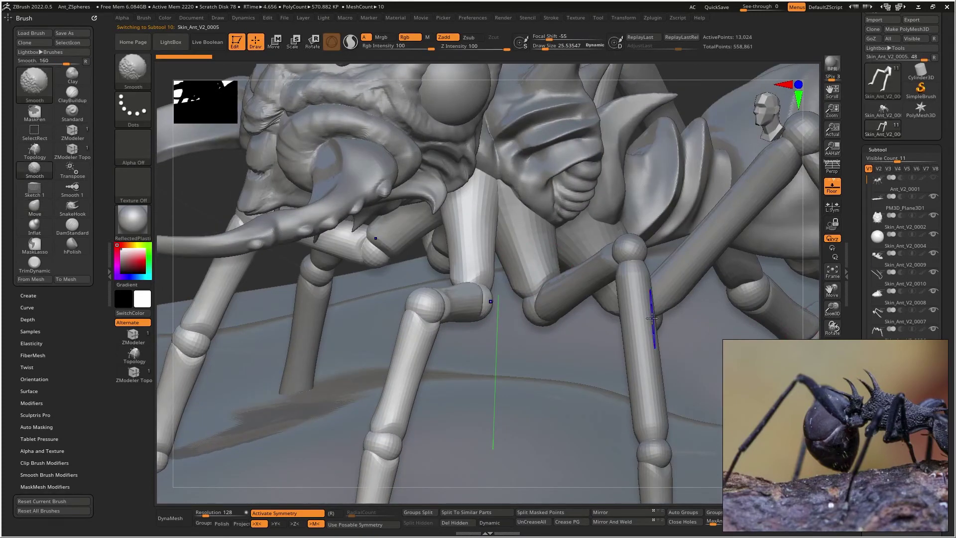
Step: Inspect the front legs' polygroups and wireframe with the PolyFrame display, and turn it off
{"action": "key", "text": "shift+f"}
{"action": "key", "text": "shift"}
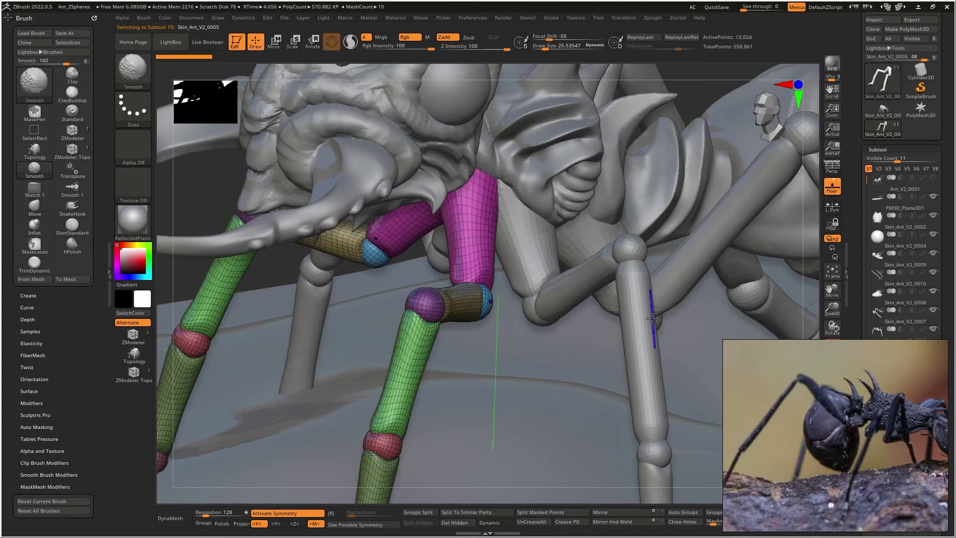
{"action": "key", "text": "shift+f"}
{"action": "mouse_move", "coordinate": [354, 299]}
{"action": "right_mouse_down", "text": "alt"}
{"action": "mouse_move", "coordinate": [524, 272]}
{"action": "mouse_move", "coordinate": [312, 226]}
{"action": "right_mouse_up", "text": "alt"}
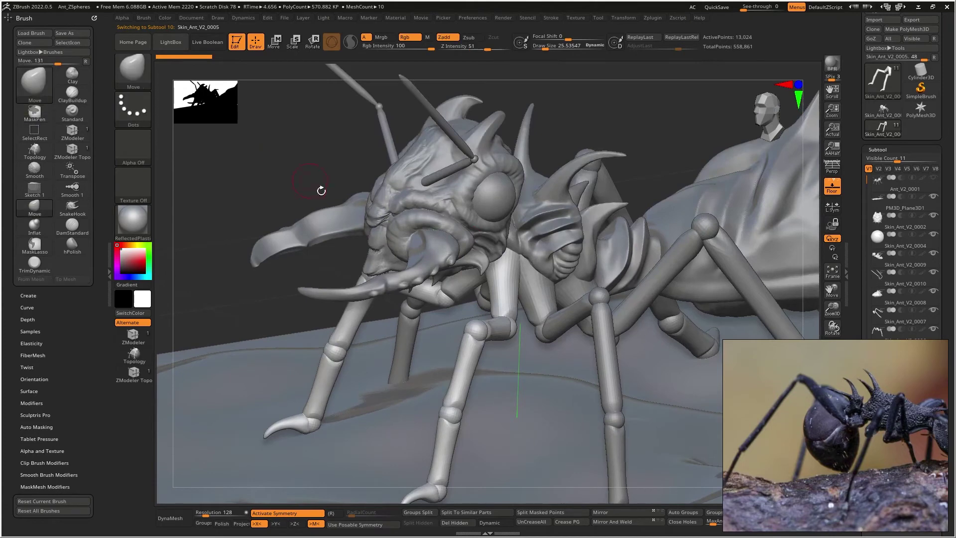
Step: Remesh the front legs with DynaMesh at resolution 800 and smooth their first joint
{"action": "left_click_drag", "start_coordinate": [216, 517], "coordinate": [229, 517]}
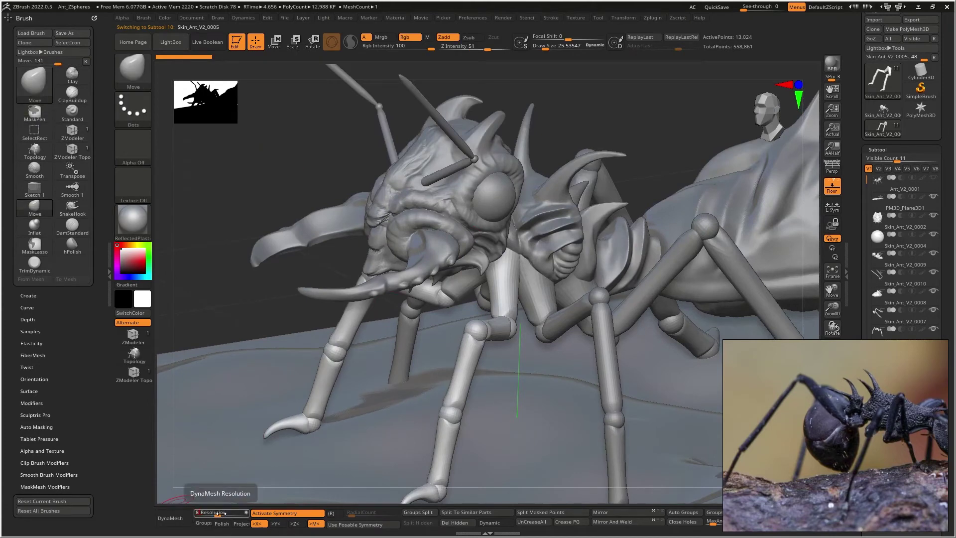
{"action": "left_click", "coordinate": [183, 512]}
{"action": "mouse_move", "coordinate": [505, 278]}
{"action": "right_mouse_down", "text": "ctrl"}
{"action": "mouse_move", "coordinate": [459, 325]}
{"action": "mouse_move", "coordinate": [461, 335]}
{"action": "right_mouse_up", "text": "ctrl"}
{"action": "mouse_move", "coordinate": [461, 336]}
{"action": "left_mouse_down", "text": "shift"}
{"action": "mouse_move", "coordinate": [441, 341]}
{"action": "mouse_move", "coordinate": [435, 329]}
{"action": "mouse_move", "coordinate": [453, 331]}
{"action": "mouse_move", "coordinate": [463, 319]}
{"action": "left_mouse_up", "text": "shift"}
Step: Build up the front legs' upper segment and first joint with the ClayBuildup brush, and smooth the strokes
{"action": "key", "text": "b"}
{"action": "key", "text": "c"}
{"action": "key", "text": "b"}
{"action": "left_click", "coordinate": [463, 314], "text": "ctrl+shift"}
{"action": "right_click", "coordinate": [473, 313]}
{"action": "mouse_move", "coordinate": [463, 308]}
{"action": "right_mouse_down"}
{"action": "mouse_move", "coordinate": [473, 313]}
{"action": "mouse_move", "coordinate": [446, 320]}
{"action": "mouse_move", "coordinate": [460, 327]}
{"action": "right_mouse_up"}
{"action": "left_click", "coordinate": [384, 316], "text": "ctrl+shift"}
{"action": "key", "text": "shift+t"}
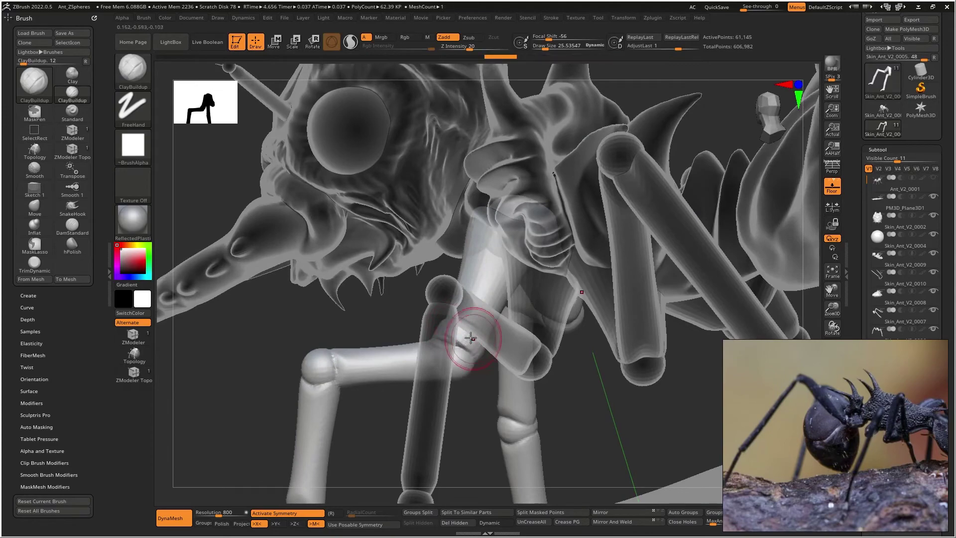
{"action": "left_click_drag", "start_coordinate": [475, 340], "coordinate": [466, 321]}
{"action": "right_click_drag", "start_coordinate": [490, 356], "coordinate": [528, 304]}
{"action": "mouse_move", "coordinate": [529, 304]}
{"action": "left_mouse_down"}
{"action": "mouse_move", "coordinate": [468, 313]}
{"action": "mouse_move", "coordinate": [459, 289]}
{"action": "mouse_move", "coordinate": [522, 297]}
{"action": "left_mouse_up"}
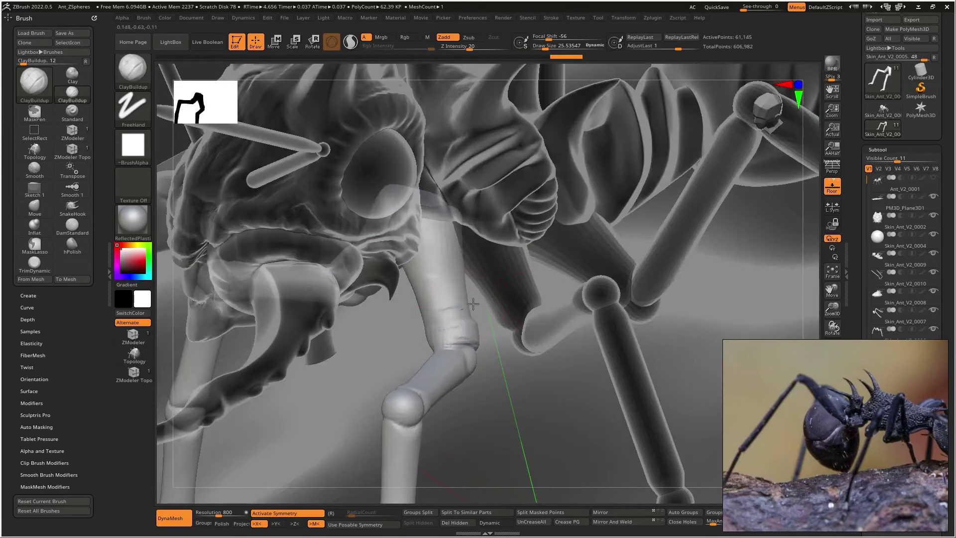
{"action": "mouse_move", "coordinate": [410, 252]}
{"action": "left_mouse_down"}
{"action": "mouse_move", "coordinate": [428, 228]}
{"action": "mouse_move", "coordinate": [467, 245]}
{"action": "mouse_move", "coordinate": [461, 323]}
{"action": "left_mouse_up"}
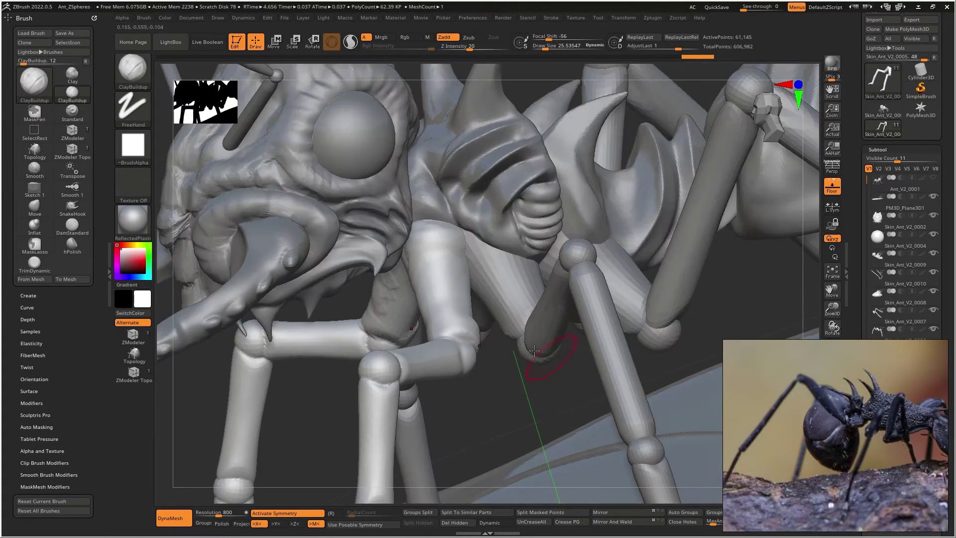
{"action": "mouse_move", "coordinate": [550, 353]}
{"action": "left_mouse_down"}
{"action": "mouse_move", "coordinate": [486, 329]}
{"action": "mouse_move", "coordinate": [469, 310]}
{"action": "left_mouse_up"}
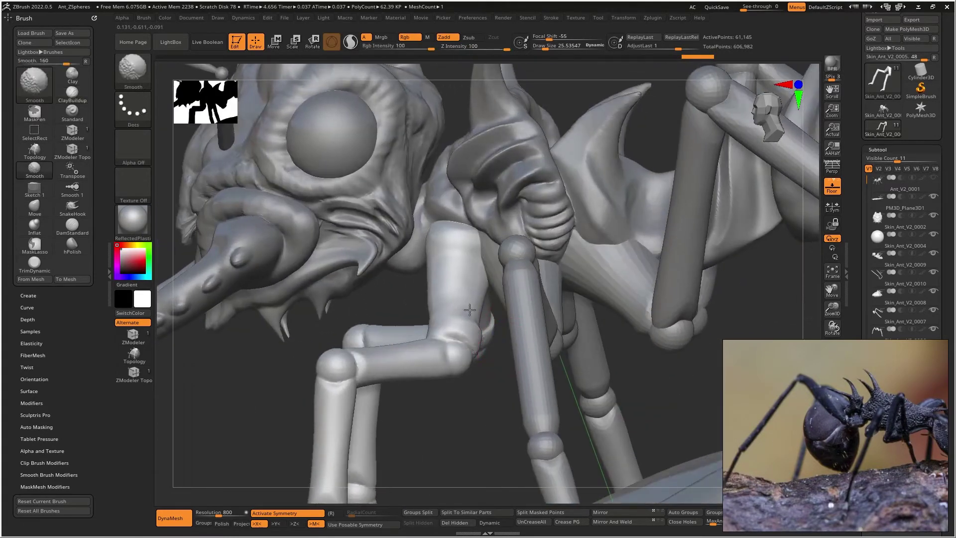
{"action": "left_click_drag", "start_coordinate": [458, 376], "coordinate": [459, 348], "text": "shift"}
Step: Carve a crease around the front legs' first joint with the DamStandard brush at a draw size of about 18
{"action": "key", "text": "b"}
{"action": "key", "text": "d"}
{"action": "key", "text": "s"}
{"action": "left_click_drag", "start_coordinate": [466, 393], "coordinate": [468, 448]}
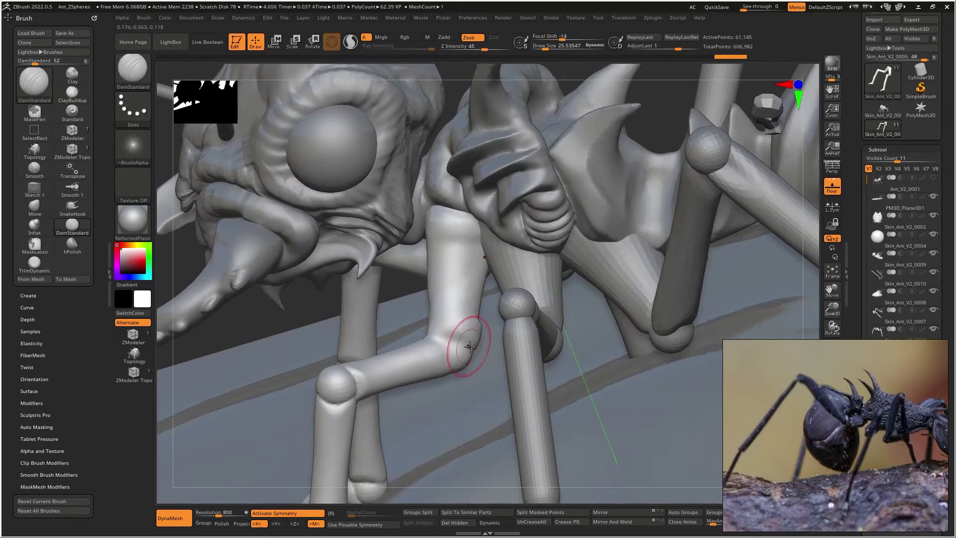
{"action": "mouse_move", "coordinate": [429, 335]}
{"action": "right_mouse_down"}
{"action": "mouse_move", "coordinate": [455, 342]}
{"action": "mouse_move", "coordinate": [464, 326]}
{"action": "right_mouse_up"}
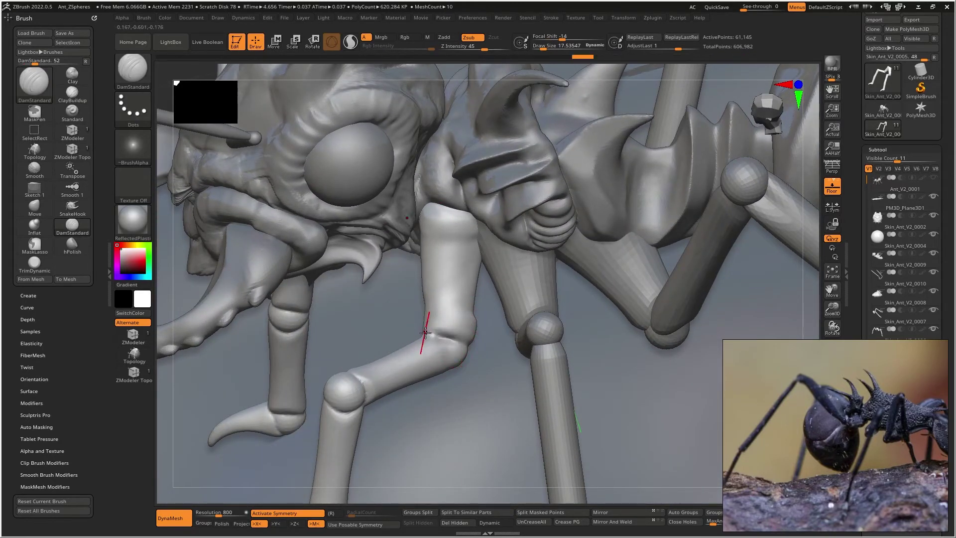
{"action": "mouse_move", "coordinate": [451, 331]}
{"action": "right_mouse_down"}
{"action": "mouse_move", "coordinate": [435, 337]}
{"action": "mouse_move", "coordinate": [445, 336]}
{"action": "mouse_move", "coordinate": [451, 302]}
{"action": "mouse_move", "coordinate": [439, 354]}
{"action": "mouse_move", "coordinate": [331, 369]}
{"action": "right_mouse_up"}
{"action": "left_click", "coordinate": [485, 316]}
{"action": "key", "text": "shift"}
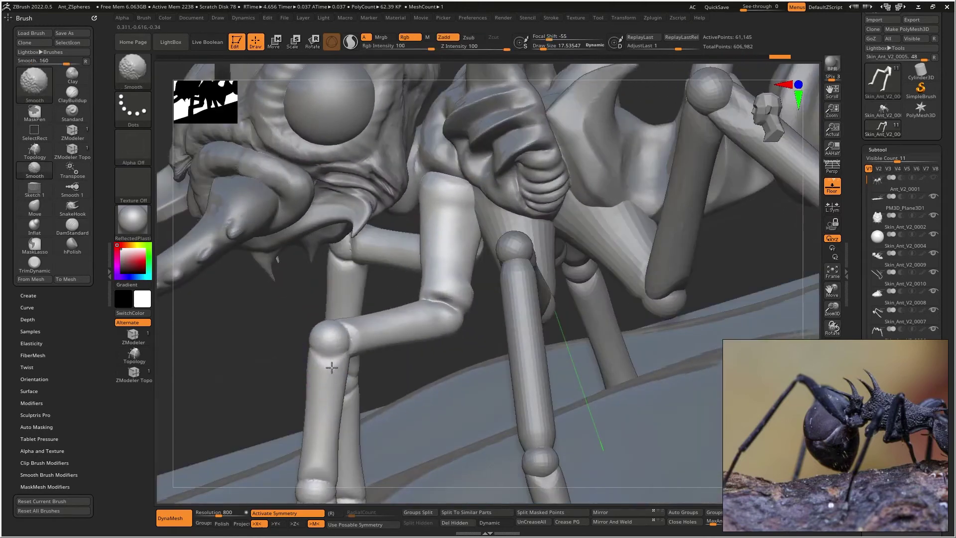
Step: Smooth the front legs' knee and build up the segment leading into it with the ClayBuildup brush
{"action": "mouse_move", "coordinate": [363, 331]}
{"action": "right_mouse_down"}
{"action": "mouse_move", "coordinate": [355, 355]}
{"action": "mouse_move", "coordinate": [312, 342]}
{"action": "mouse_move", "coordinate": [320, 342]}
{"action": "right_mouse_up"}
{"action": "left_click_drag", "start_coordinate": [299, 333], "coordinate": [318, 340], "text": "shift"}
{"action": "mouse_move", "coordinate": [319, 341]}
{"action": "right_mouse_down"}
{"action": "mouse_move", "coordinate": [358, 327]}
{"action": "mouse_move", "coordinate": [332, 345]}
{"action": "right_mouse_up"}
{"action": "key", "text": "b"}
{"action": "key", "text": "c"}
{"action": "key", "text": "b"}
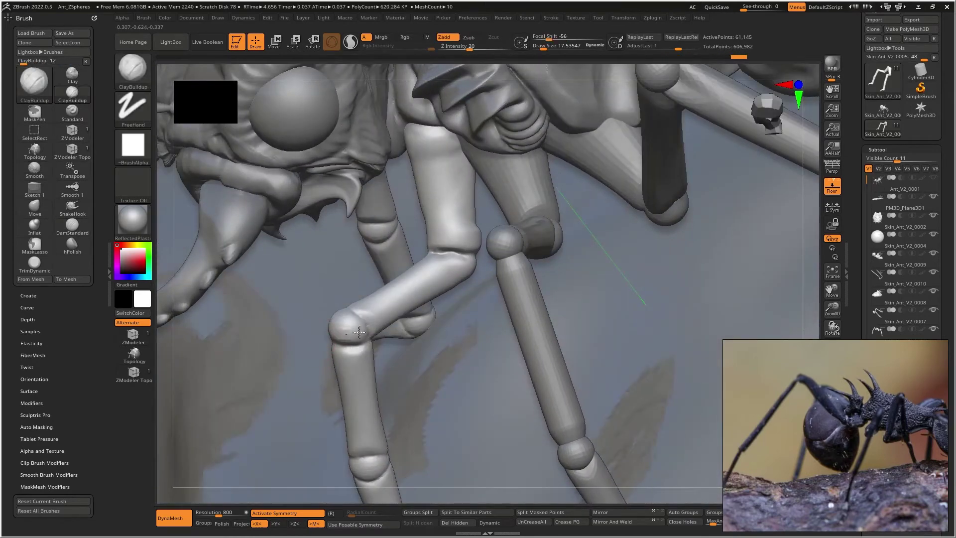
{"action": "right_click_drag", "start_coordinate": [351, 305], "coordinate": [330, 316]}
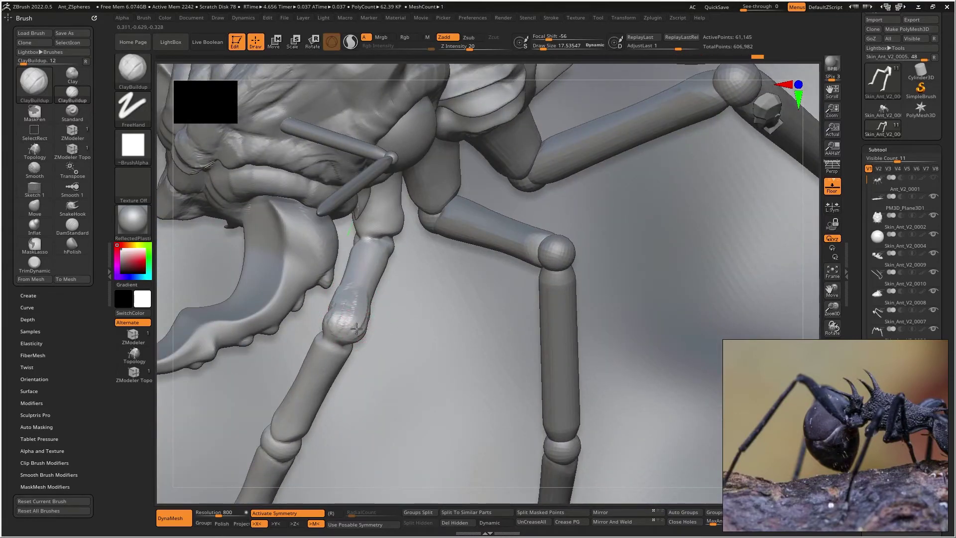
{"action": "right_click_drag", "start_coordinate": [342, 289], "coordinate": [335, 306]}
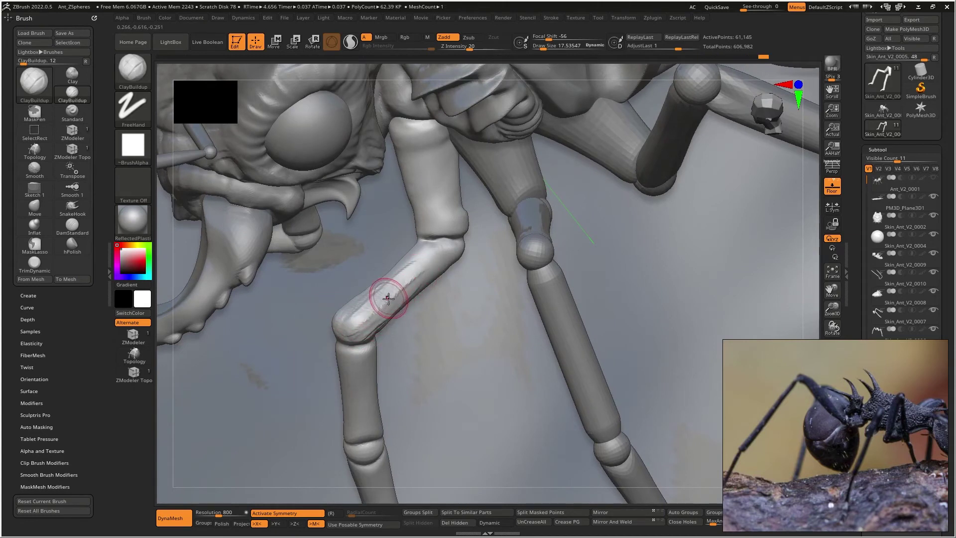
Step: Fill out the segment above the knee at a draw size of about 22 and smooth it into the joint
{"action": "key", "text": "shift"}
{"action": "mouse_move", "coordinate": [392, 302]}
{"action": "left_mouse_down"}
{"action": "mouse_move", "coordinate": [367, 316]}
{"action": "mouse_move", "coordinate": [418, 284]}
{"action": "left_mouse_up"}
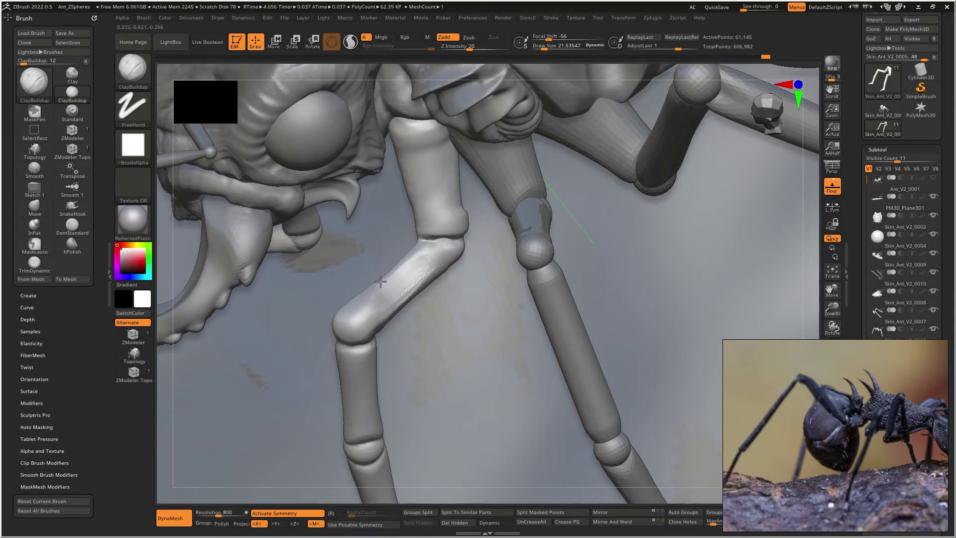
{"action": "left_click_drag", "start_coordinate": [389, 300], "coordinate": [387, 298], "text": "shift"}
{"action": "mouse_move", "coordinate": [411, 254]}
{"action": "right_mouse_down"}
{"action": "mouse_move", "coordinate": [396, 219]}
{"action": "mouse_move", "coordinate": [367, 194]}
{"action": "mouse_move", "coordinate": [359, 274]}
{"action": "mouse_move", "coordinate": [367, 247]}
{"action": "mouse_move", "coordinate": [384, 380]}
{"action": "mouse_move", "coordinate": [387, 299]}
{"action": "mouse_move", "coordinate": [393, 323]}
{"action": "right_mouse_up"}
{"action": "left_click_drag", "start_coordinate": [401, 279], "coordinate": [393, 319], "text": "shift"}
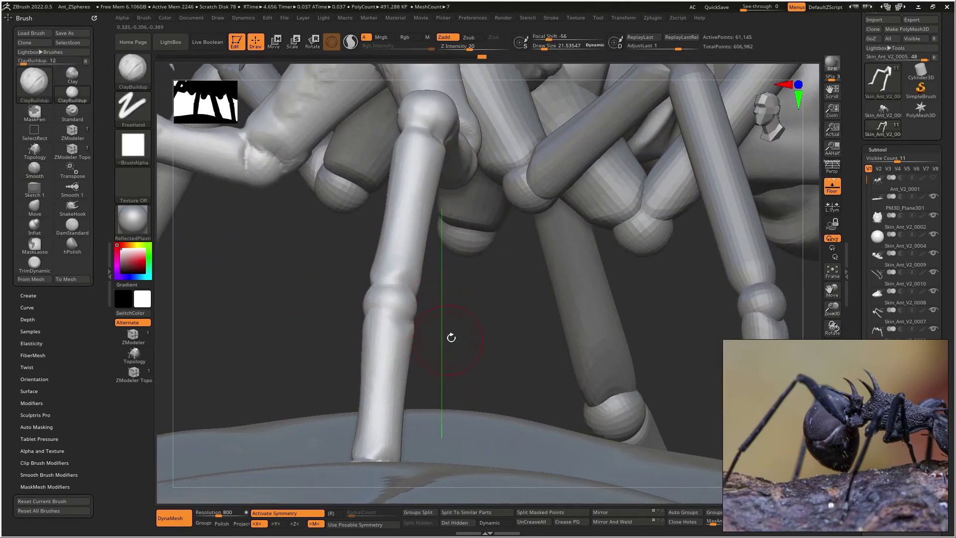
{"action": "key", "text": "b"}
{"action": "key", "text": "p"}
{"action": "key", "text": "i"}
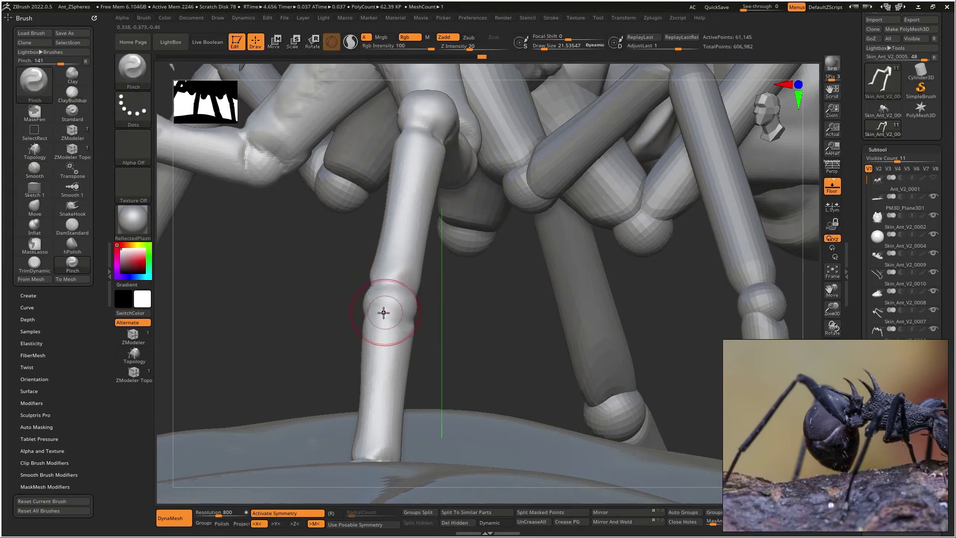
Step: Carve and soften creases around the joint below the knee with the DamStandard brush at a draw size of about 14
{"action": "key", "text": "b"}
{"action": "key", "text": "d"}
{"action": "key", "text": "s"}
{"action": "mouse_move", "coordinate": [371, 318]}
{"action": "right_mouse_down"}
{"action": "mouse_move", "coordinate": [351, 318]}
{"action": "mouse_move", "coordinate": [379, 314]}
{"action": "mouse_move", "coordinate": [342, 299]}
{"action": "mouse_move", "coordinate": [391, 305]}
{"action": "mouse_move", "coordinate": [384, 327]}
{"action": "mouse_move", "coordinate": [383, 313]}
{"action": "mouse_move", "coordinate": [412, 301]}
{"action": "mouse_move", "coordinate": [398, 308]}
{"action": "right_mouse_up"}
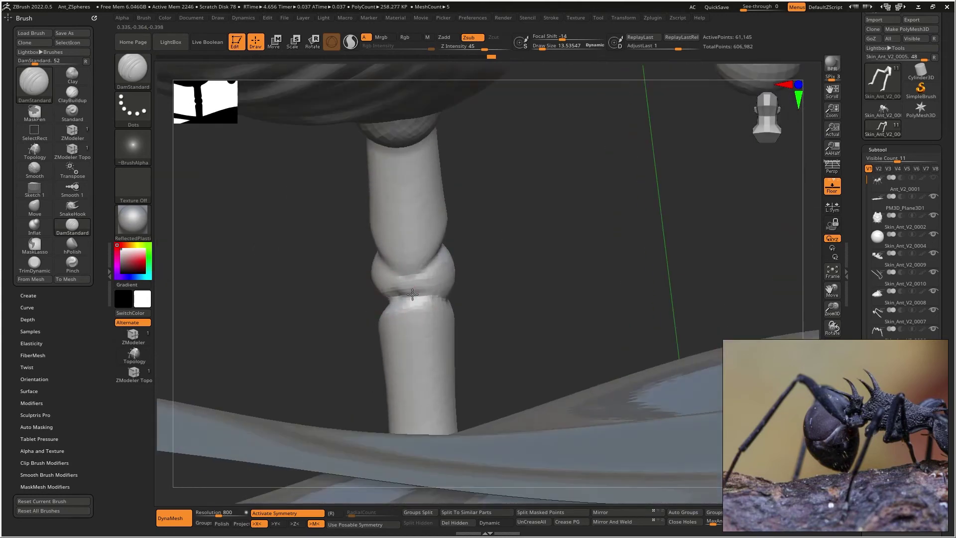
{"action": "key", "text": "shift"}
{"action": "right_click_drag", "start_coordinate": [441, 326], "coordinate": [394, 310]}
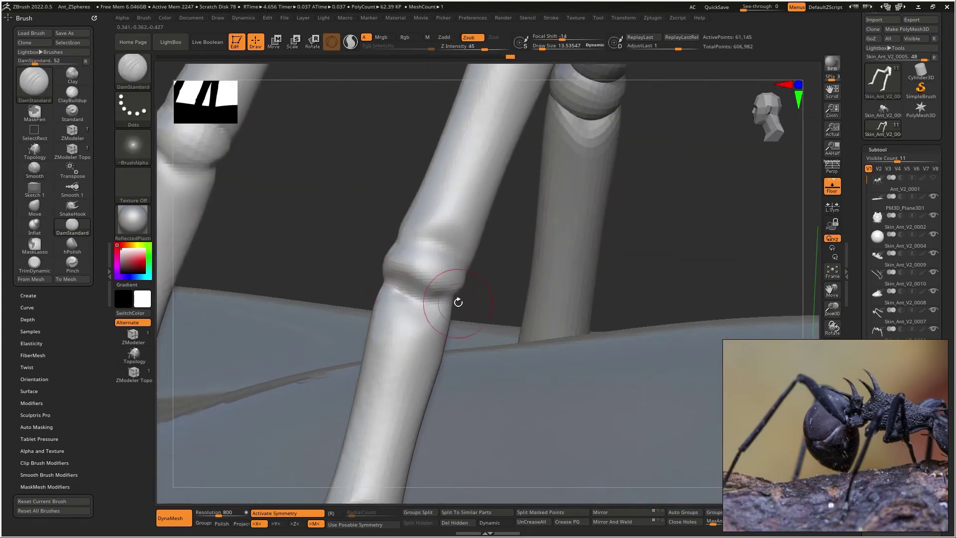
{"action": "right_click_drag", "start_coordinate": [404, 259], "coordinate": [438, 263]}
{"action": "mouse_move", "coordinate": [396, 253]}
{"action": "left_mouse_down"}
{"action": "mouse_move", "coordinate": [432, 253]}
{"action": "mouse_move", "coordinate": [399, 259]}
{"action": "mouse_move", "coordinate": [411, 265]}
{"action": "mouse_move", "coordinate": [412, 238]}
{"action": "left_mouse_up"}
Step: Thicken the segment below the knee with ClayBuildup at a draw size of about 26, then smooth it toward the lower joint
{"action": "key", "text": "bracketright"}
{"action": "mouse_move", "coordinate": [489, 226]}
{"action": "right_mouse_down", "text": "alt"}
{"action": "mouse_move", "coordinate": [449, 286]}
{"action": "mouse_move", "coordinate": [346, 268]}
{"action": "mouse_move", "coordinate": [335, 307]}
{"action": "right_mouse_up", "text": "alt"}
{"action": "mouse_move", "coordinate": [346, 357]}
{"action": "left_mouse_down"}
{"action": "mouse_move", "coordinate": [356, 327]}
{"action": "mouse_move", "coordinate": [327, 374]}
{"action": "mouse_move", "coordinate": [325, 325]}
{"action": "left_mouse_up"}
{"action": "right_click_drag", "start_coordinate": [325, 325], "coordinate": [325, 359]}
{"action": "left_click_drag", "start_coordinate": [324, 358], "coordinate": [319, 301]}
{"action": "mouse_move", "coordinate": [318, 301]}
{"action": "right_mouse_down"}
{"action": "mouse_move", "coordinate": [337, 334]}
{"action": "mouse_move", "coordinate": [314, 398]}
{"action": "right_mouse_up"}
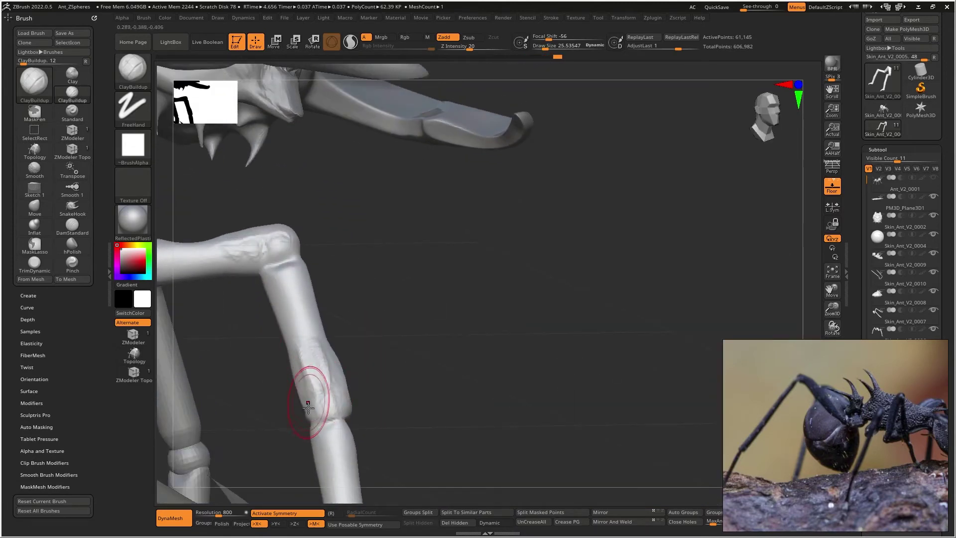
{"action": "key", "text": "shift"}
{"action": "left_click_drag", "start_coordinate": [308, 326], "coordinate": [326, 378], "text": "shift"}
{"action": "right_click_drag", "start_coordinate": [318, 354], "coordinate": [379, 369]}
{"action": "left_click_drag", "start_coordinate": [357, 381], "coordinate": [365, 411], "text": "shift"}
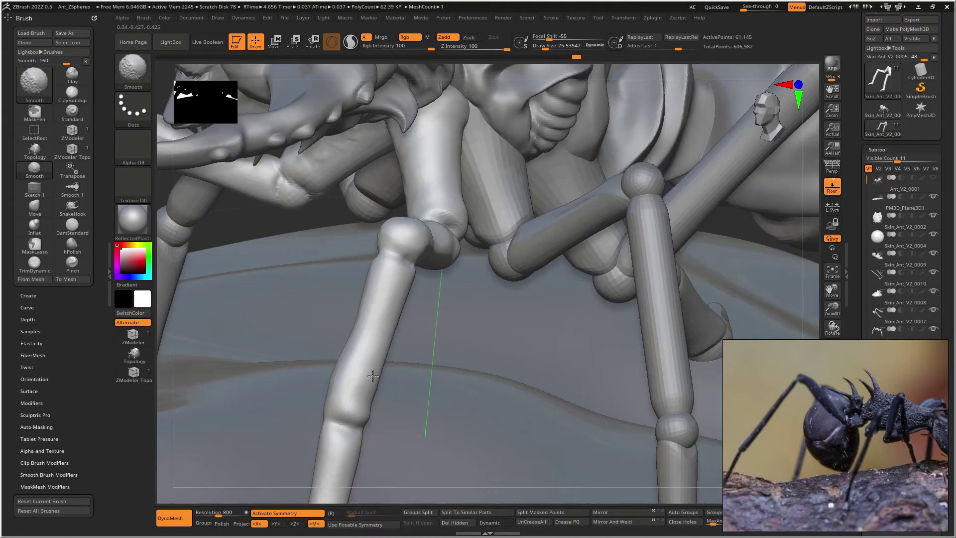
Step: Sharpen the creases at the front legs' lower joint and ankle with the DamStandard brush
{"action": "key", "text": "b"}
{"action": "key", "text": "d"}
{"action": "key", "text": "s"}
{"action": "right_click_drag", "start_coordinate": [347, 427], "coordinate": [414, 443]}
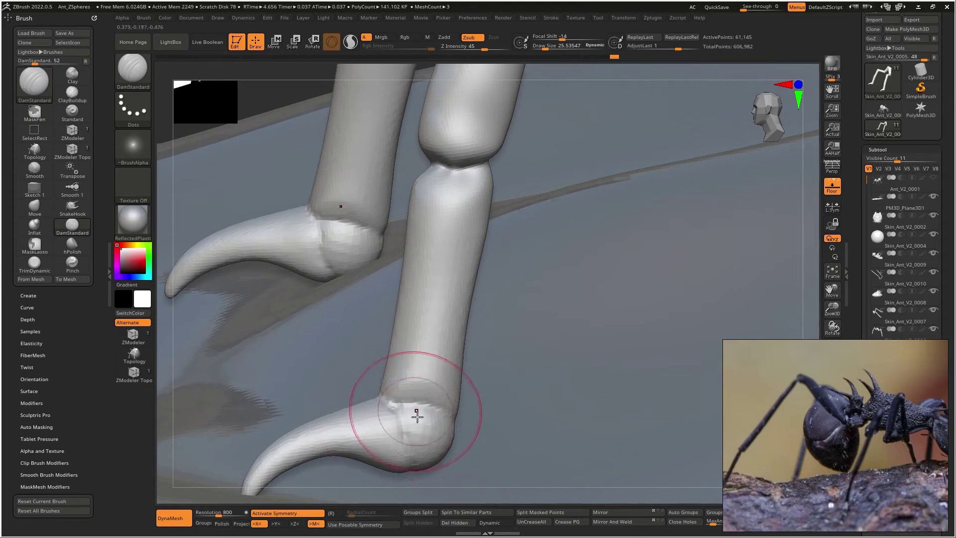
{"action": "key", "text": "["}
{"action": "key", "text": "["}
{"action": "key", "text": "["}
{"action": "left_click_drag", "start_coordinate": [399, 401], "coordinate": [422, 438]}
Step: Build up folds around the ankle and foot base with ClayBuildup at a draw size of about 14, and quick-save
{"action": "key", "text": "b"}
{"action": "key", "text": "c"}
{"action": "key", "text": "b"}
{"action": "mouse_move", "coordinate": [397, 408]}
{"action": "left_mouse_down"}
{"action": "mouse_move", "coordinate": [419, 442]}
{"action": "mouse_move", "coordinate": [440, 423]}
{"action": "left_mouse_up"}
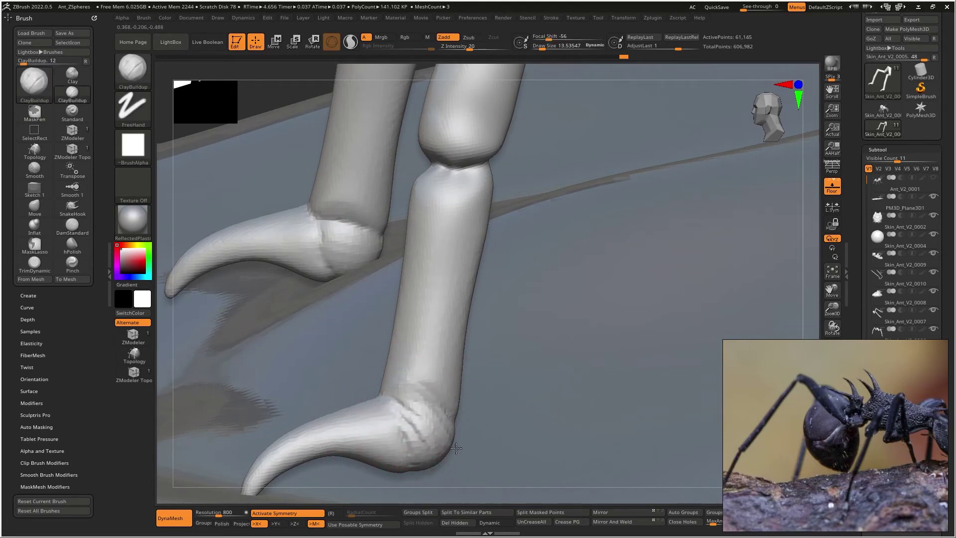
{"action": "left_click_drag", "start_coordinate": [394, 385], "coordinate": [438, 432]}
{"action": "right_click_drag", "start_coordinate": [386, 393], "coordinate": [461, 395]}
{"action": "mouse_move", "coordinate": [351, 394]}
{"action": "left_mouse_down"}
{"action": "mouse_move", "coordinate": [377, 386]}
{"action": "mouse_move", "coordinate": [352, 391]}
{"action": "left_mouse_up"}
{"action": "right_click_drag", "start_coordinate": [348, 389], "coordinate": [387, 384]}
{"action": "mouse_move", "coordinate": [330, 394]}
{"action": "left_mouse_down"}
{"action": "mouse_move", "coordinate": [316, 442]}
{"action": "mouse_move", "coordinate": [336, 418]}
{"action": "mouse_move", "coordinate": [321, 439]}
{"action": "mouse_move", "coordinate": [305, 406]}
{"action": "mouse_move", "coordinate": [302, 424]}
{"action": "left_mouse_up"}
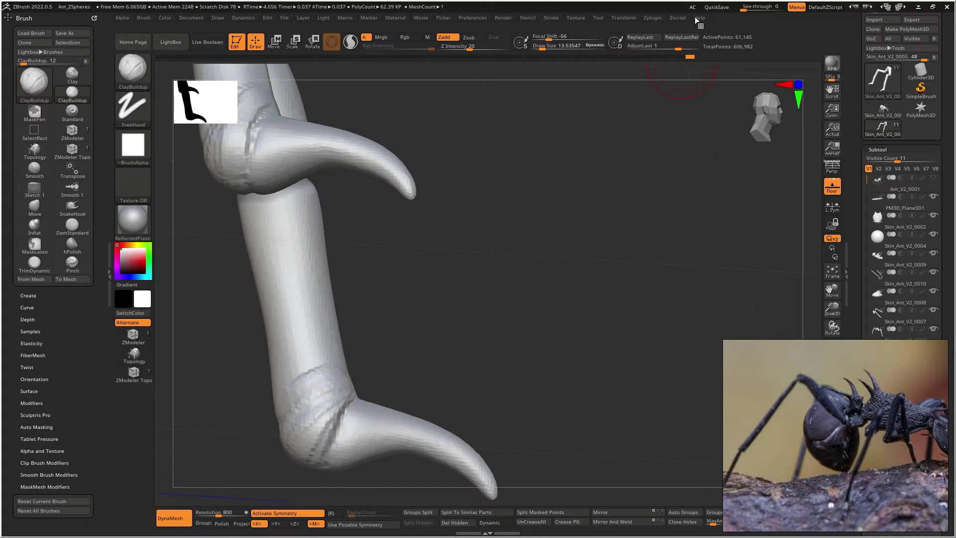
{"action": "left_click", "coordinate": [717, 7]}
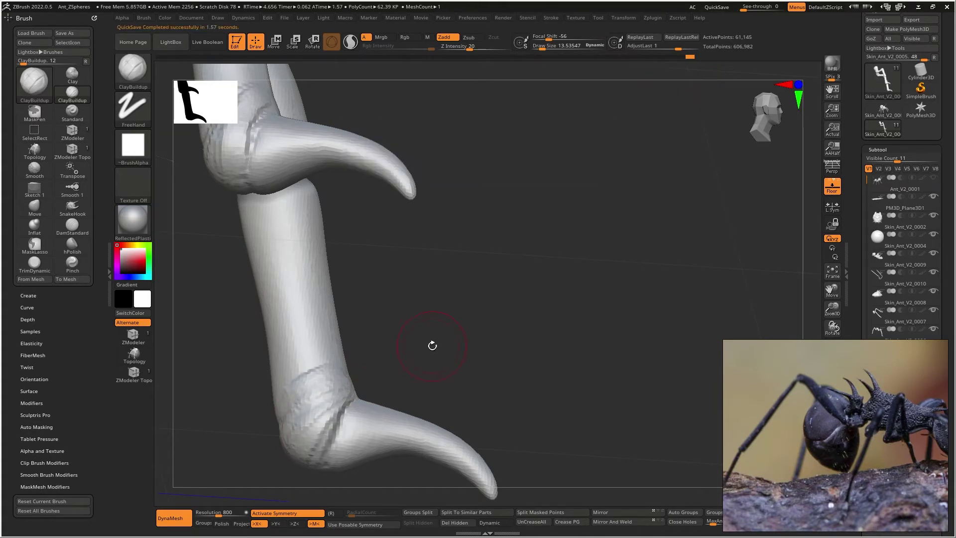
Step: Layer ClayBuildup strokes up the front legs' lowest segment from the ankle and smooth them into soft wrinkles
{"action": "left_click_drag", "start_coordinate": [303, 381], "coordinate": [297, 364]}
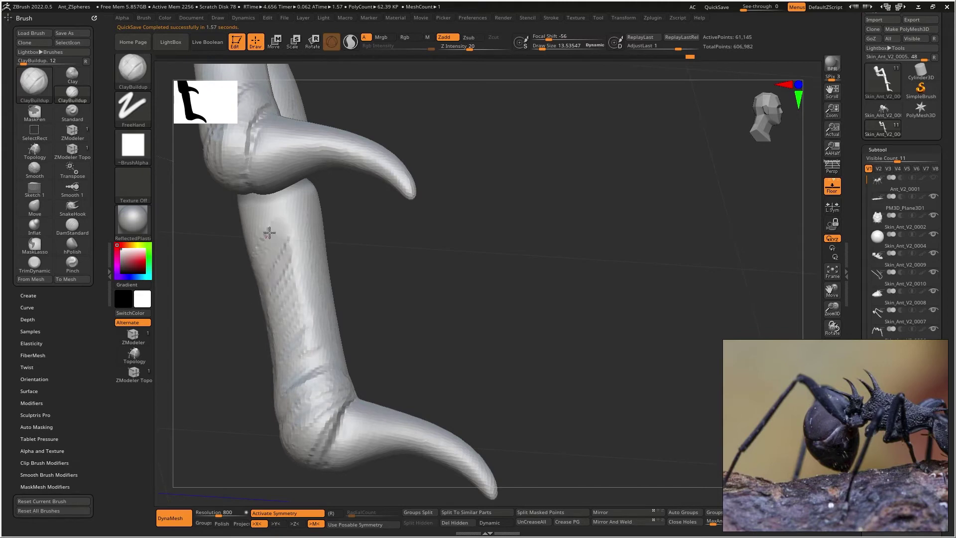
{"action": "right_click_drag", "start_coordinate": [267, 241], "coordinate": [229, 378]}
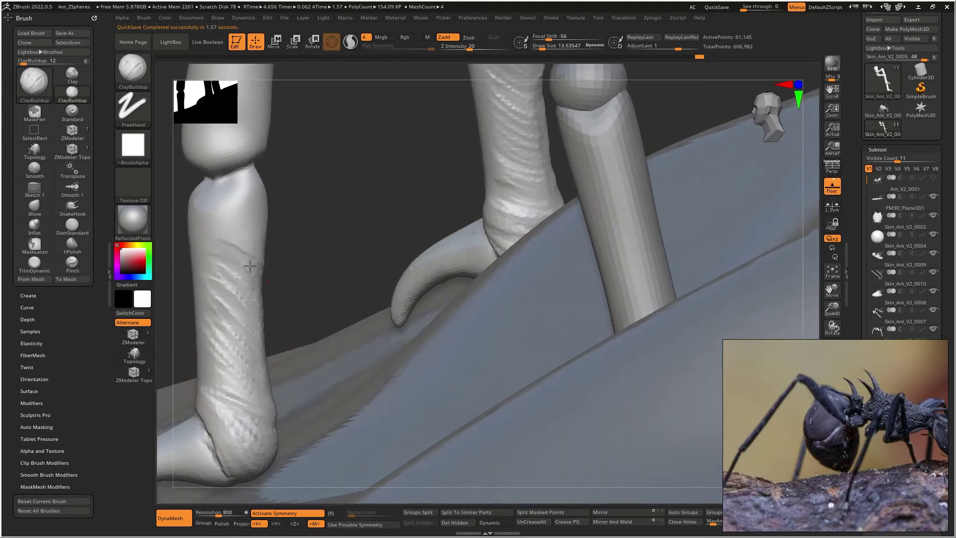
{"action": "key", "text": "shift"}
{"action": "left_click_drag", "start_coordinate": [244, 361], "coordinate": [217, 327], "text": "shift"}
{"action": "left_click_drag", "start_coordinate": [365, 369], "coordinate": [265, 363]}
{"action": "mouse_move", "coordinate": [247, 332]}
{"action": "left_mouse_down"}
{"action": "mouse_move", "coordinate": [309, 312]}
{"action": "mouse_move", "coordinate": [349, 360]}
{"action": "left_mouse_up"}
{"action": "left_click_drag", "start_coordinate": [239, 401], "coordinate": [224, 433], "text": "shift"}
{"action": "mouse_move", "coordinate": [219, 322]}
{"action": "right_mouse_down"}
{"action": "mouse_move", "coordinate": [253, 333]}
{"action": "mouse_move", "coordinate": [252, 345]}
{"action": "mouse_move", "coordinate": [242, 293]}
{"action": "mouse_move", "coordinate": [394, 319]}
{"action": "mouse_move", "coordinate": [349, 318]}
{"action": "mouse_move", "coordinate": [404, 317]}
{"action": "mouse_move", "coordinate": [337, 299]}
{"action": "mouse_move", "coordinate": [386, 341]}
{"action": "mouse_move", "coordinate": [352, 305]}
{"action": "right_mouse_up"}
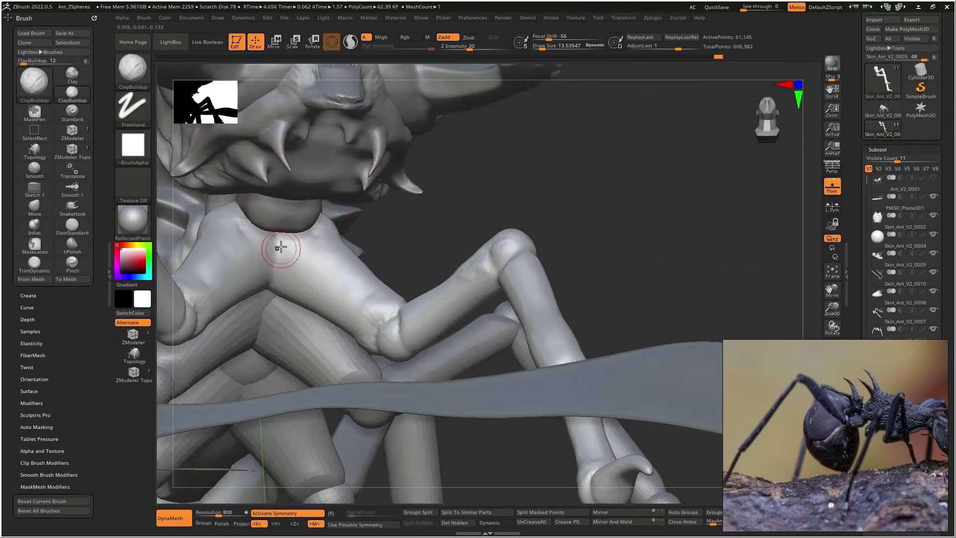
Step: Build up clay where the front legs meet the chest and smooth the strokes into the upper segments
{"action": "mouse_move", "coordinate": [288, 252]}
{"action": "left_mouse_down"}
{"action": "mouse_move", "coordinate": [278, 250]}
{"action": "mouse_move", "coordinate": [295, 249]}
{"action": "mouse_move", "coordinate": [296, 267]}
{"action": "left_mouse_up"}
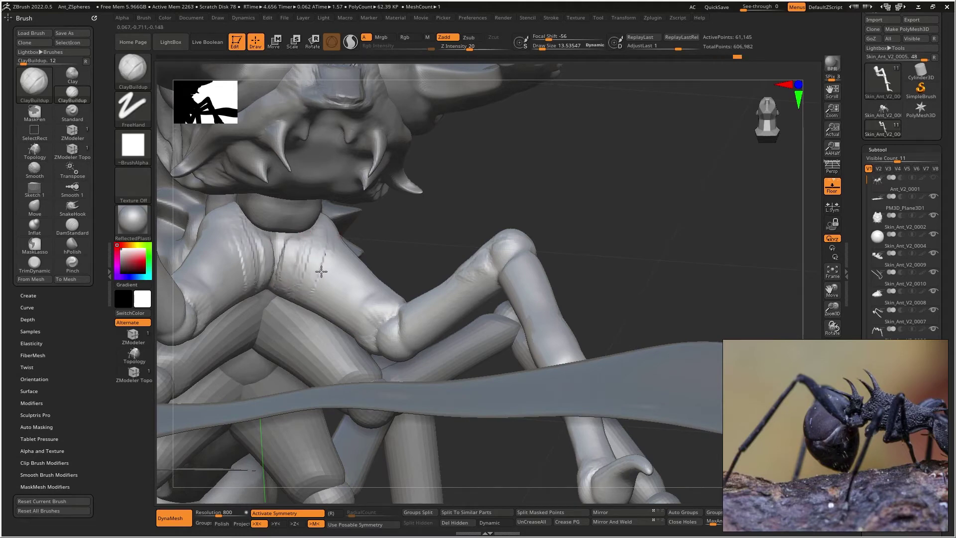
{"action": "key", "text": "shift"}
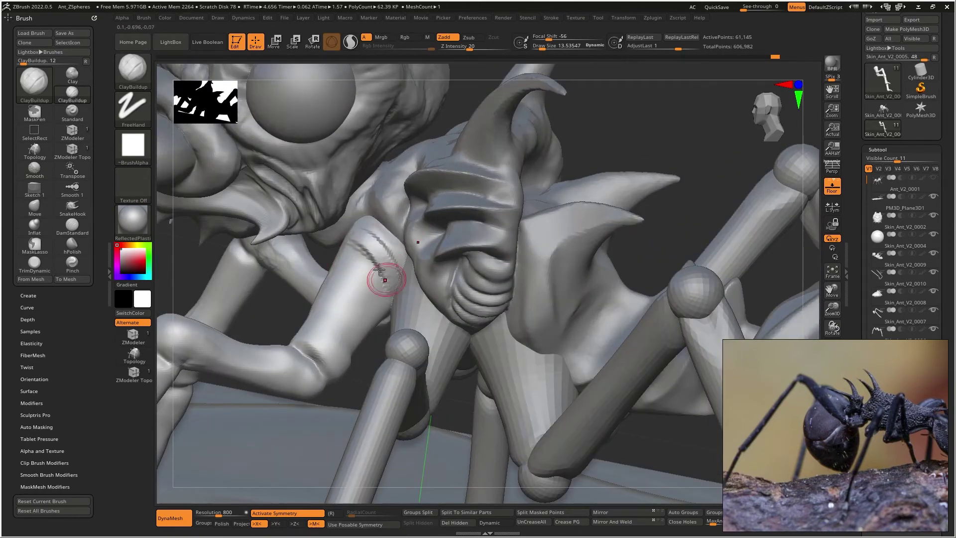
{"action": "right_click_drag", "start_coordinate": [379, 270], "coordinate": [381, 250]}
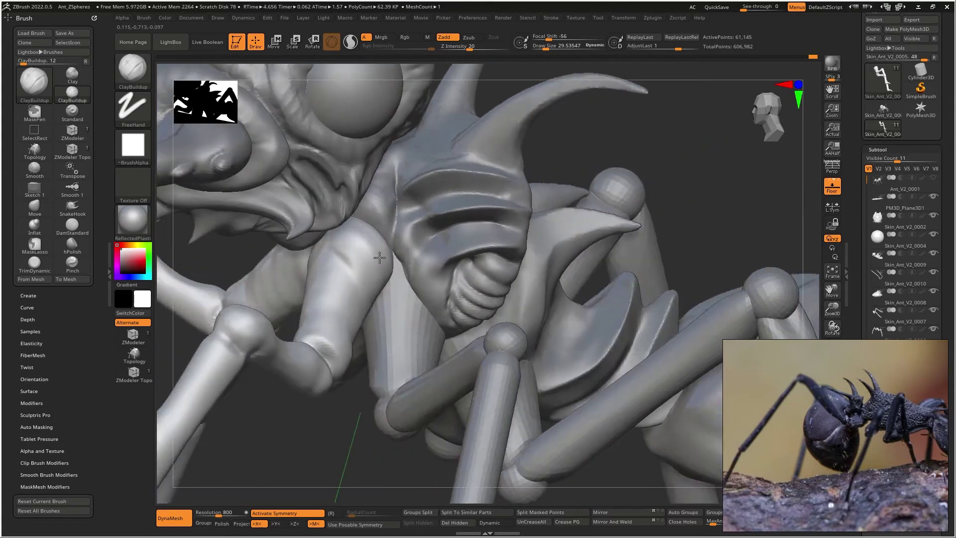
{"action": "right_click_drag", "start_coordinate": [369, 259], "coordinate": [361, 245]}
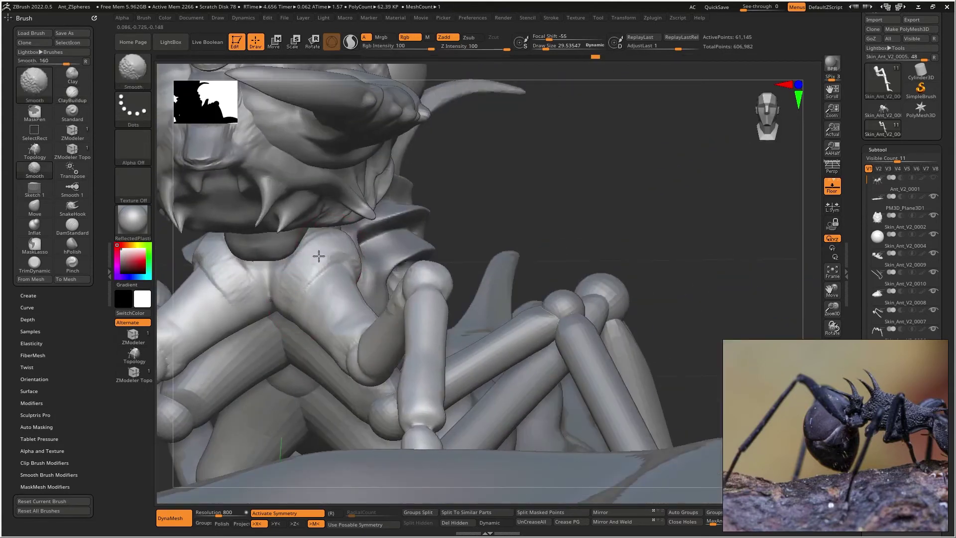
{"action": "right_click_drag", "start_coordinate": [292, 316], "coordinate": [348, 303]}
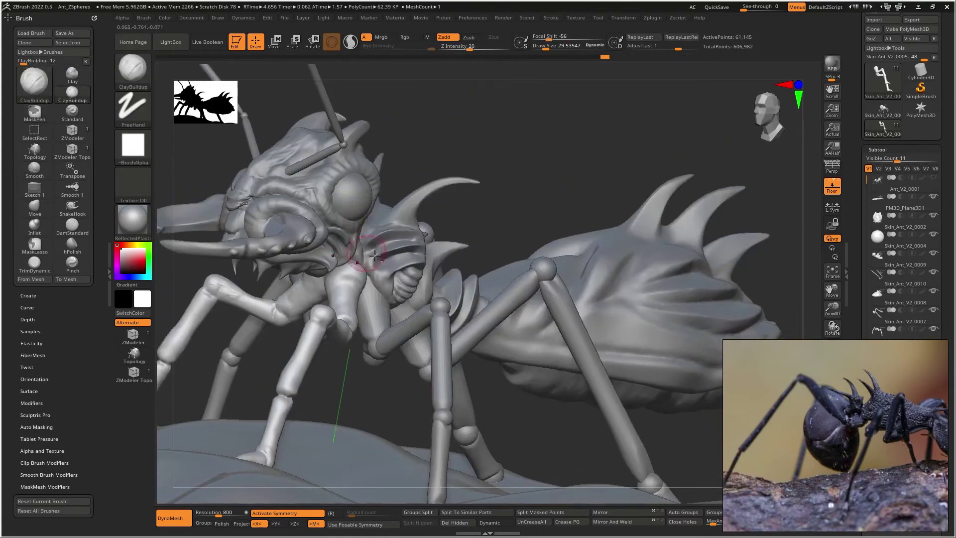
{"action": "mouse_move", "coordinate": [348, 242]}
{"action": "right_mouse_down"}
{"action": "mouse_move", "coordinate": [447, 224]}
{"action": "mouse_move", "coordinate": [487, 321]}
{"action": "mouse_move", "coordinate": [491, 284]}
{"action": "mouse_move", "coordinate": [431, 279]}
{"action": "mouse_move", "coordinate": [392, 248]}
{"action": "mouse_move", "coordinate": [427, 244]}
{"action": "mouse_move", "coordinate": [412, 271]}
{"action": "mouse_move", "coordinate": [416, 252]}
{"action": "mouse_move", "coordinate": [403, 263]}
{"action": "mouse_move", "coordinate": [438, 241]}
{"action": "mouse_move", "coordinate": [417, 245]}
{"action": "mouse_move", "coordinate": [384, 280]}
{"action": "right_mouse_up"}
Step: Press a row of dents along the front legs' upper segments with DamStandard at a draw size of about 18, and soften them
{"action": "key", "text": "b"}
{"action": "key", "text": "d"}
{"action": "key", "text": "s"}
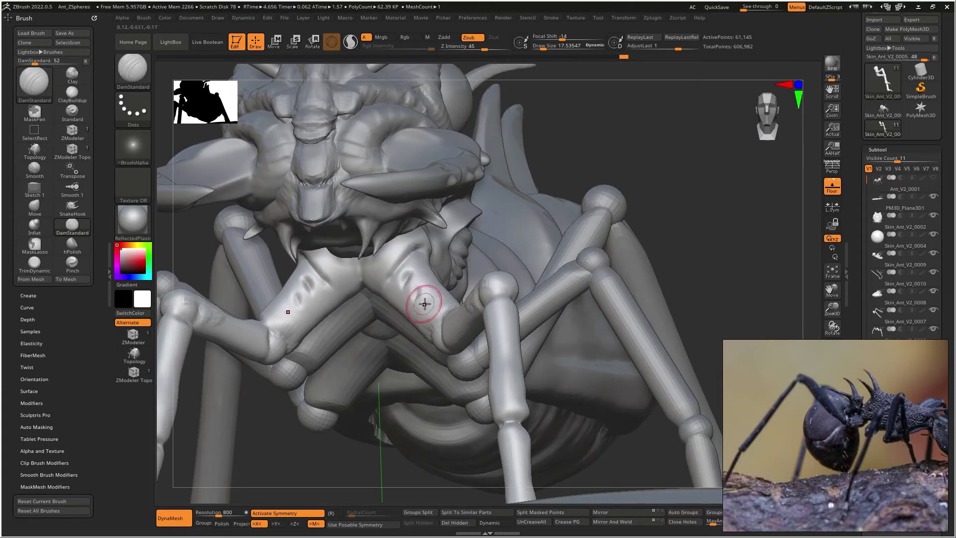
{"action": "key", "text": "shift"}
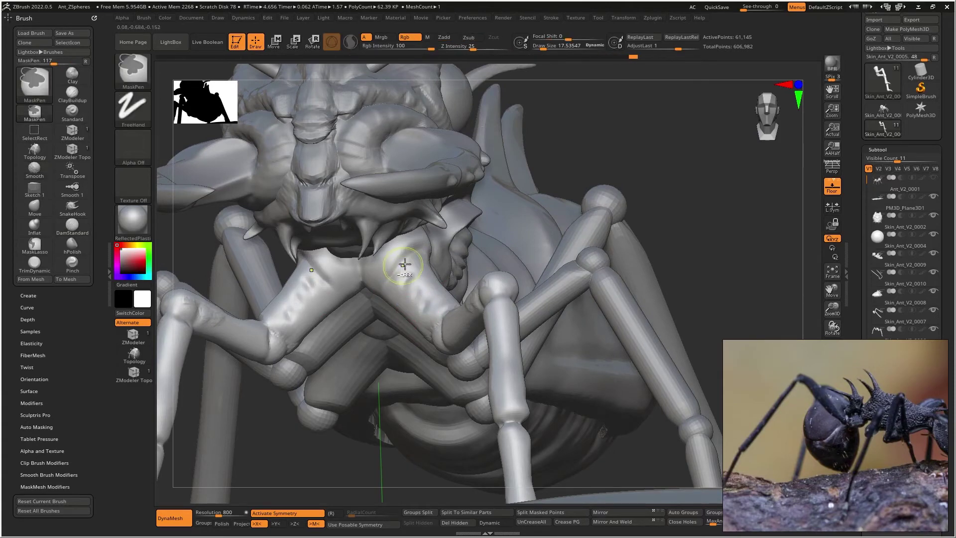
Step: Carve finer grooves into the dents on the upper segments with the DamStandard brush at draw size 10
{"action": "right_click_drag", "start_coordinate": [402, 267], "coordinate": [433, 301], "text": "ctrl"}
{"action": "left_click_drag", "start_coordinate": [400, 300], "coordinate": [422, 285]}
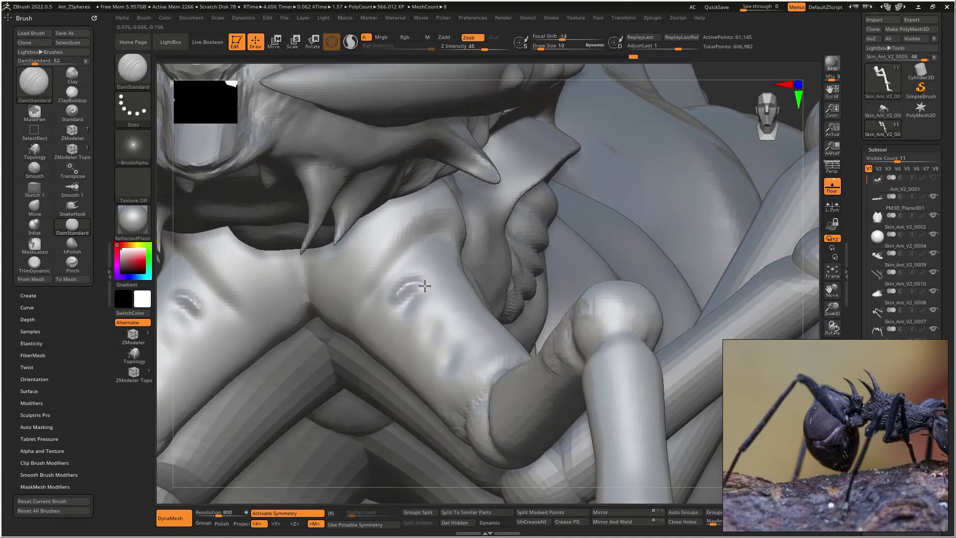
{"action": "mouse_move", "coordinate": [413, 330]}
{"action": "left_mouse_down"}
{"action": "mouse_move", "coordinate": [445, 334]}
{"action": "mouse_move", "coordinate": [468, 354]}
{"action": "mouse_move", "coordinate": [410, 318]}
{"action": "mouse_move", "coordinate": [409, 304]}
{"action": "mouse_move", "coordinate": [407, 321]}
{"action": "mouse_move", "coordinate": [446, 364]}
{"action": "mouse_move", "coordinate": [435, 314]}
{"action": "left_mouse_up"}
Step: Remesh the middle pair of legs with DynaMesh at resolution 800 and smooth the upper segments under the thorax
{"action": "mouse_move", "coordinate": [491, 309]}
{"action": "right_mouse_down", "text": "ctrl"}
{"action": "mouse_move", "coordinate": [454, 280]}
{"action": "mouse_move", "coordinate": [446, 312]}
{"action": "mouse_move", "coordinate": [420, 313]}
{"action": "mouse_move", "coordinate": [423, 325]}
{"action": "mouse_move", "coordinate": [462, 255]}
{"action": "right_mouse_up", "text": "ctrl"}
{"action": "left_click", "coordinate": [493, 308], "text": "alt"}
{"action": "mouse_move", "coordinate": [500, 291]}
{"action": "right_mouse_down"}
{"action": "mouse_move", "coordinate": [502, 306]}
{"action": "mouse_move", "coordinate": [477, 280]}
{"action": "right_mouse_up"}
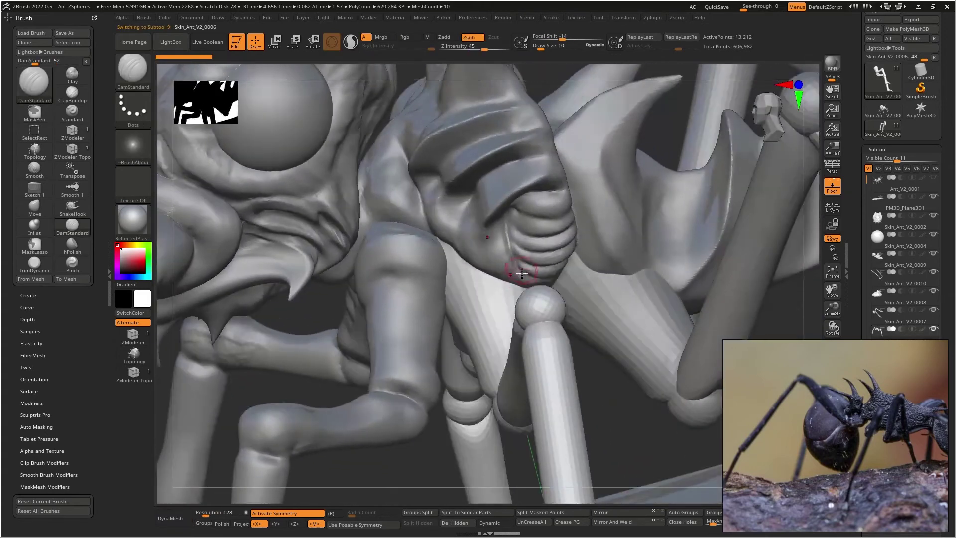
{"action": "key", "text": "bracketright"}
{"action": "left_click_drag", "start_coordinate": [497, 262], "coordinate": [500, 263]}
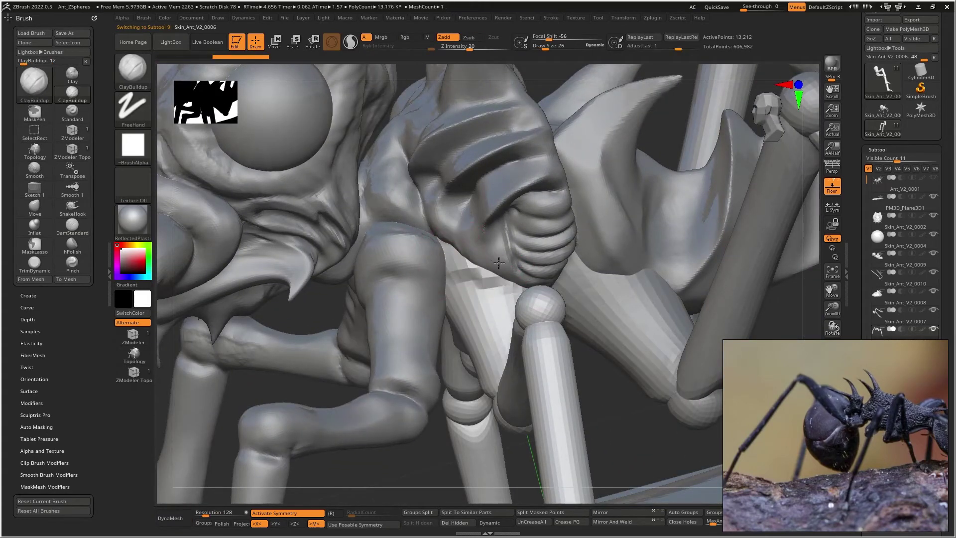
{"action": "left_click", "coordinate": [217, 511]}
{"action": "type", "text": "800"}
{"action": "key", "text": "Return"}
{"action": "left_click", "coordinate": [174, 518]}
{"action": "left_click_drag", "start_coordinate": [621, 409], "coordinate": [643, 428], "text": "ctrl"}
{"action": "left_click_drag", "start_coordinate": [483, 322], "coordinate": [476, 256], "text": "shift"}
{"action": "mouse_move", "coordinate": [475, 256]}
{"action": "right_mouse_down"}
{"action": "mouse_move", "coordinate": [461, 238]}
{"action": "mouse_move", "coordinate": [513, 234]}
{"action": "mouse_move", "coordinate": [486, 254]}
{"action": "right_mouse_up"}
Step: Reshape the thorax's lower edge over the middle legs' attachment using the Move brush at a draw size of about 77
{"action": "left_click", "coordinate": [513, 234], "text": "alt"}
{"action": "key", "text": "space"}
{"action": "left_click_drag", "start_coordinate": [489, 266], "coordinate": [498, 267]}
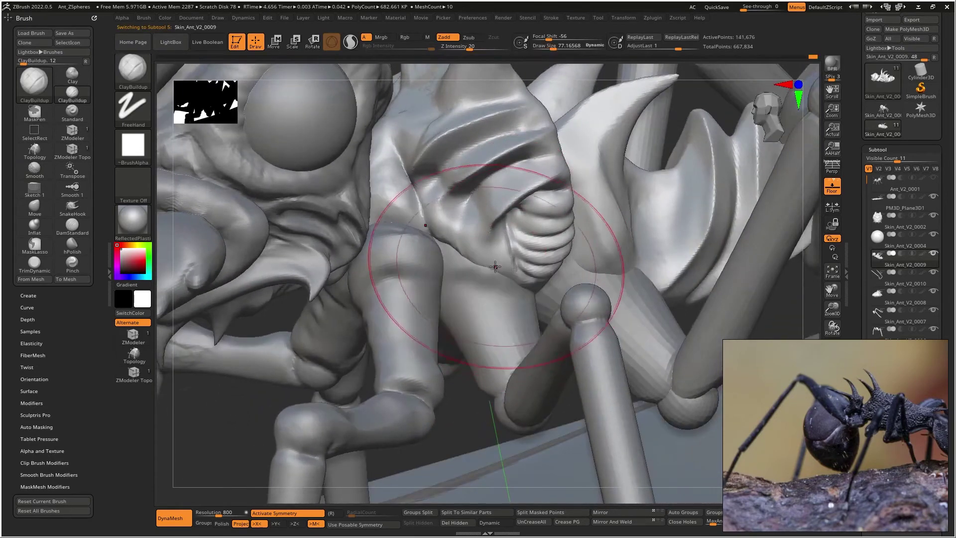
{"action": "right_click_drag", "start_coordinate": [497, 266], "coordinate": [463, 263]}
{"action": "key", "text": "b"}
{"action": "key", "text": "m"}
{"action": "key", "text": "v"}
{"action": "left_click_drag", "start_coordinate": [498, 262], "coordinate": [542, 224]}
{"action": "left_click_drag", "start_coordinate": [543, 224], "coordinate": [565, 255]}
{"action": "left_click_drag", "start_coordinate": [501, 231], "coordinate": [563, 246]}
{"action": "right_click_drag", "start_coordinate": [486, 254], "coordinate": [520, 279]}
Step: Build up clay at the top of the middle legs with ClayBuildup at a draw size of about 33, and smooth it
{"action": "left_click", "coordinate": [519, 265], "text": "alt"}
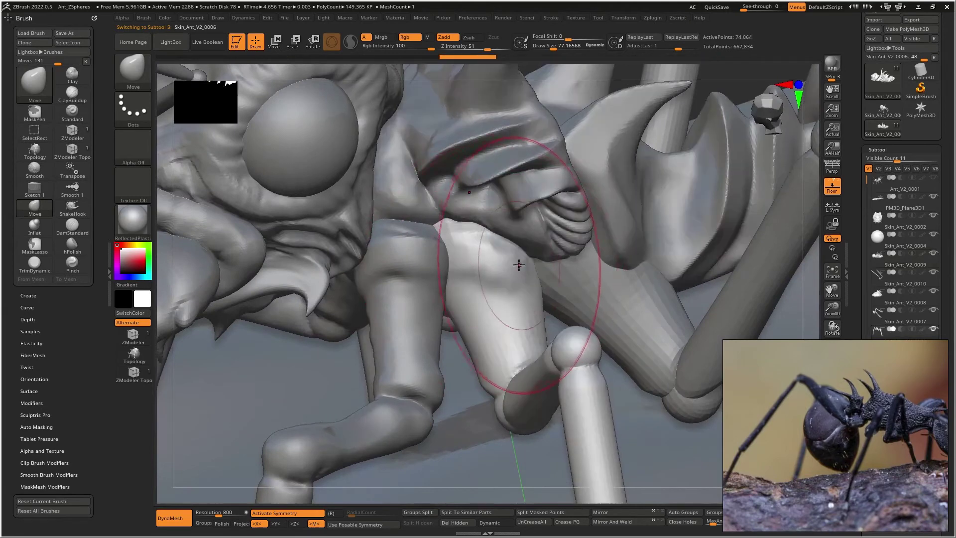
{"action": "key", "text": "b"}
{"action": "key", "text": "c"}
{"action": "key", "text": "b"}
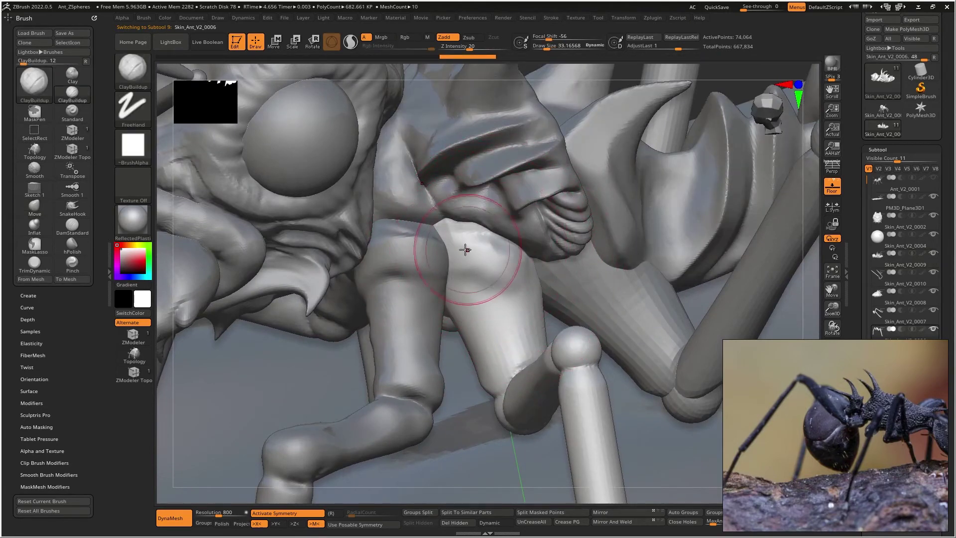
{"action": "mouse_move", "coordinate": [498, 274]}
{"action": "right_mouse_down"}
{"action": "mouse_move", "coordinate": [504, 261]}
{"action": "mouse_move", "coordinate": [483, 272]}
{"action": "right_mouse_up"}
{"action": "mouse_move", "coordinate": [521, 269]}
{"action": "left_mouse_down", "text": "shift"}
{"action": "mouse_move", "coordinate": [489, 266]}
{"action": "mouse_move", "coordinate": [517, 277]}
{"action": "left_mouse_up", "text": "shift"}
Step: Carve a DamStandard crease below the bulge at the top of the middle legs and smooth around it
{"action": "key", "text": "b"}
{"action": "key", "text": "d"}
{"action": "key", "text": "s"}
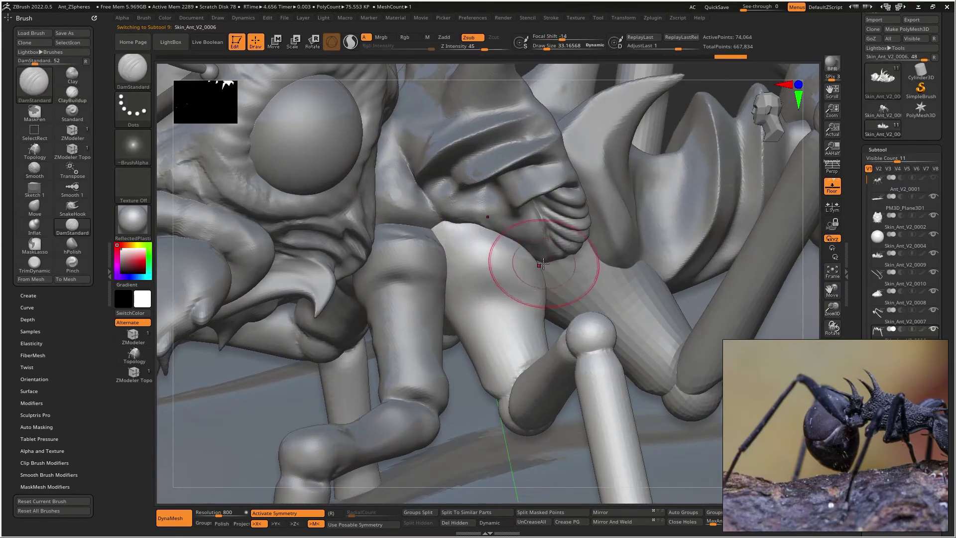
{"action": "right_click_drag", "start_coordinate": [456, 284], "coordinate": [584, 333]}
{"action": "left_click_drag", "start_coordinate": [557, 287], "coordinate": [533, 301], "text": "shift"}
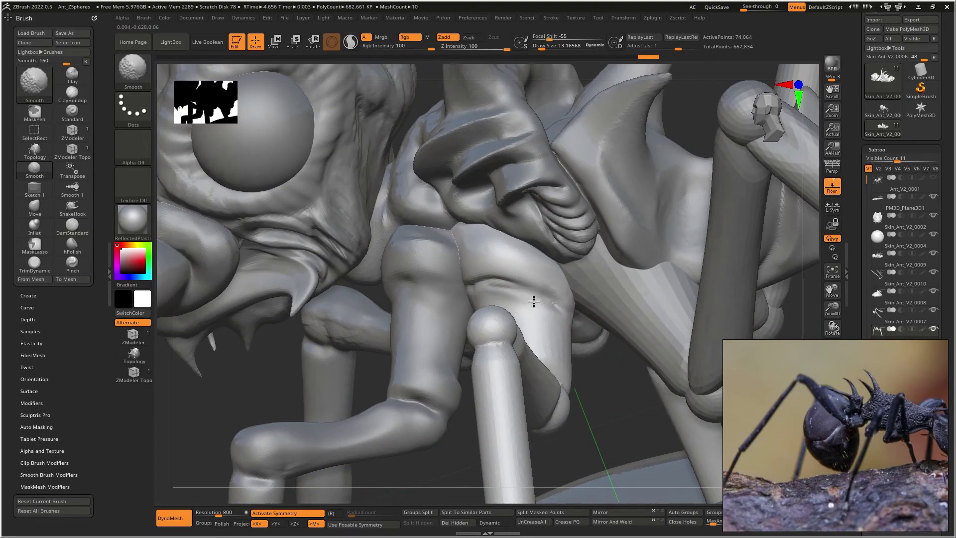
{"action": "mouse_move", "coordinate": [506, 261]}
{"action": "right_mouse_down"}
{"action": "mouse_move", "coordinate": [525, 317]}
{"action": "mouse_move", "coordinate": [474, 343]}
{"action": "right_mouse_up"}
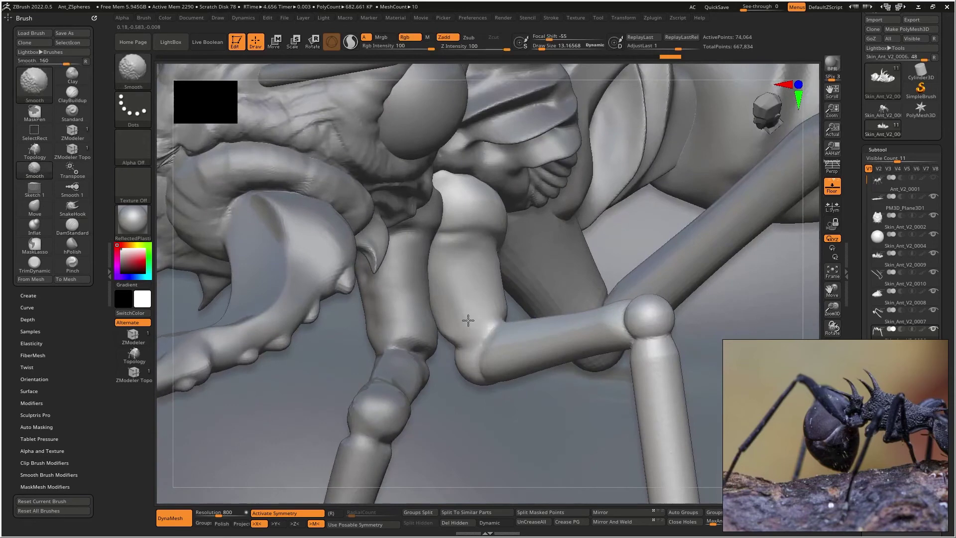
Step: Carve creases around the middle legs' first joint with DamStandard at a draw size of about 13, and soften them
{"action": "right_click_drag", "start_coordinate": [550, 277], "coordinate": [448, 288]}
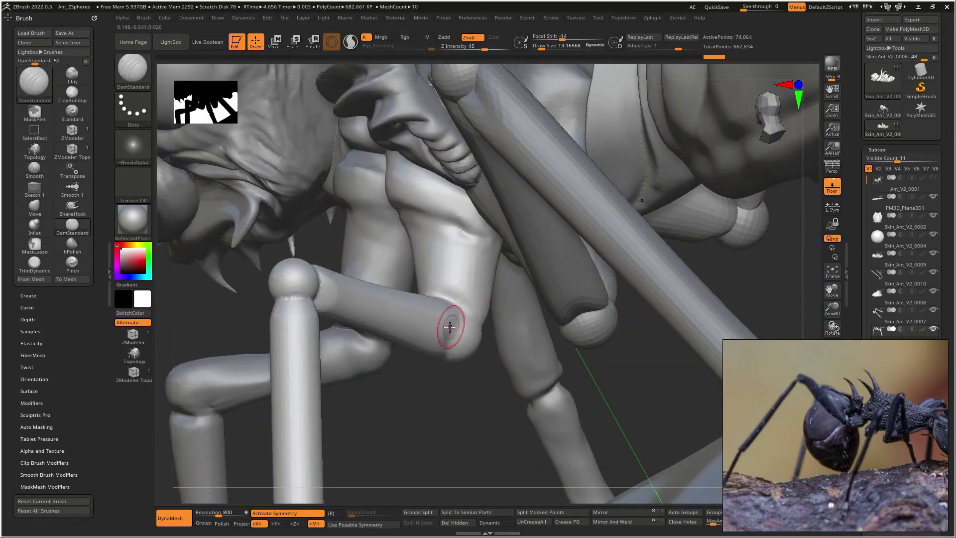
{"action": "right_click_drag", "start_coordinate": [429, 275], "coordinate": [468, 308]}
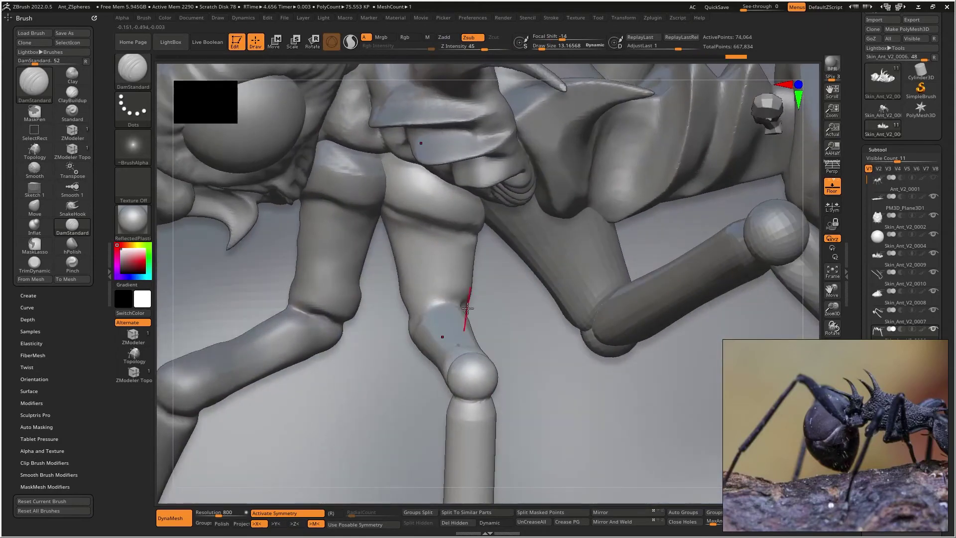
{"action": "mouse_move", "coordinate": [455, 305]}
{"action": "right_mouse_down"}
{"action": "mouse_move", "coordinate": [449, 310]}
{"action": "mouse_move", "coordinate": [474, 310]}
{"action": "mouse_move", "coordinate": [434, 316]}
{"action": "mouse_move", "coordinate": [467, 316]}
{"action": "right_mouse_up"}
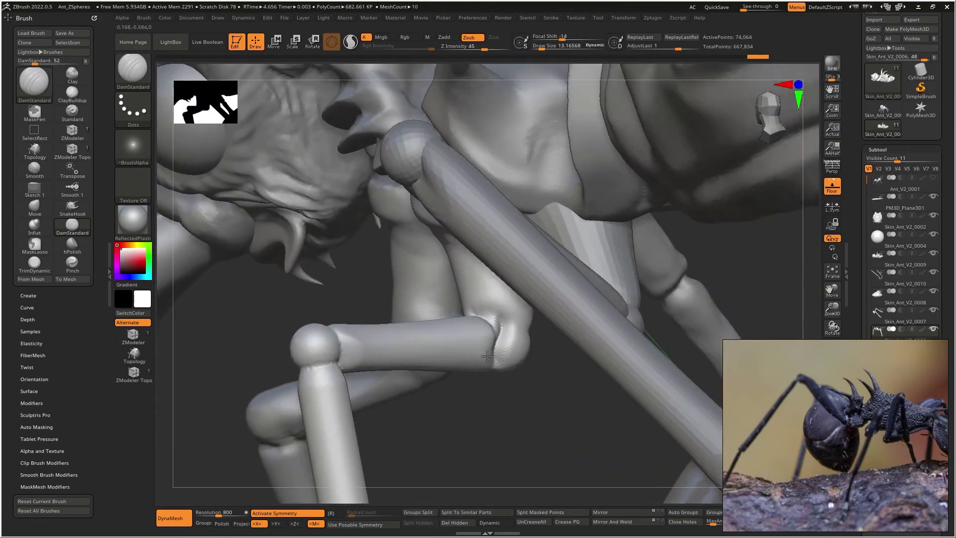
{"action": "mouse_move", "coordinate": [497, 365]}
{"action": "right_mouse_down"}
{"action": "mouse_move", "coordinate": [432, 307]}
{"action": "mouse_move", "coordinate": [503, 342]}
{"action": "mouse_move", "coordinate": [498, 279]}
{"action": "mouse_move", "coordinate": [443, 301]}
{"action": "mouse_move", "coordinate": [427, 283]}
{"action": "mouse_move", "coordinate": [399, 294]}
{"action": "right_mouse_up"}
{"action": "left_click_drag", "start_coordinate": [299, 269], "coordinate": [309, 255], "text": "shift"}
Step: Layer ClayBuildup strokes at draw size 22 along the middle legs' second segment and smooth them toward the knee
{"action": "mouse_move", "coordinate": [307, 257]}
{"action": "right_mouse_down"}
{"action": "mouse_move", "coordinate": [302, 269]}
{"action": "mouse_move", "coordinate": [290, 267]}
{"action": "right_mouse_up"}
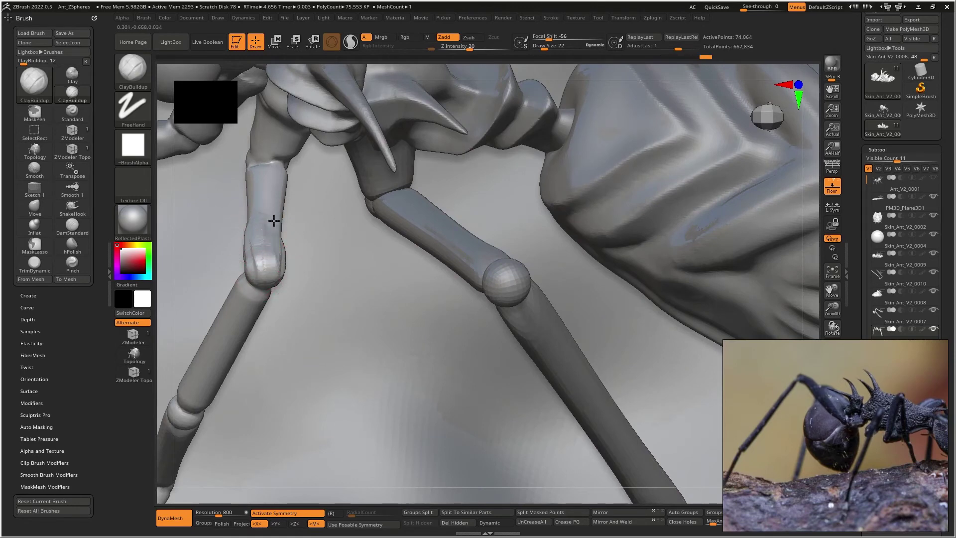
{"action": "right_click_drag", "start_coordinate": [274, 221], "coordinate": [280, 223]}
{"action": "left_click_drag", "start_coordinate": [273, 212], "coordinate": [252, 270], "text": "shift"}
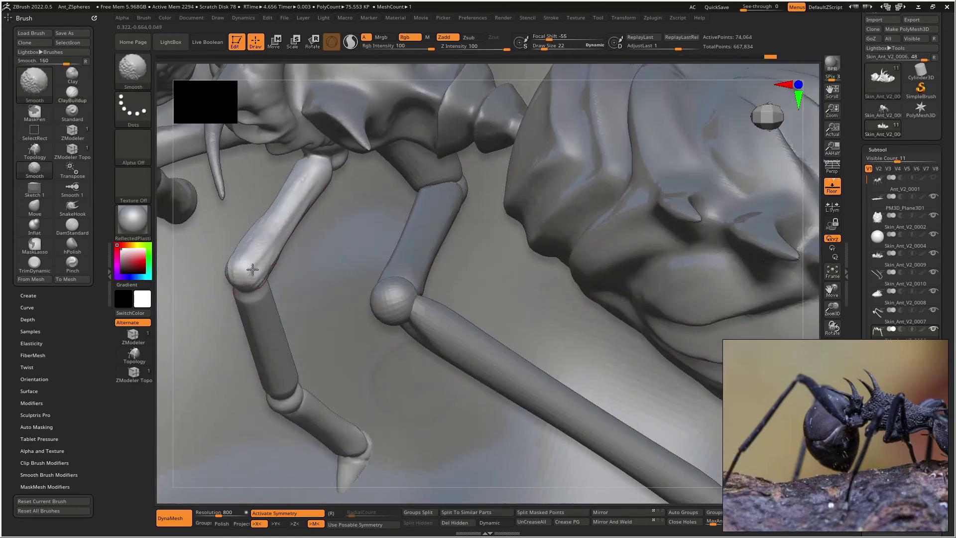
{"action": "mouse_move", "coordinate": [307, 162]}
{"action": "left_mouse_down", "text": "shift"}
{"action": "mouse_move", "coordinate": [317, 163]}
{"action": "mouse_move", "coordinate": [285, 215]}
{"action": "left_mouse_up", "text": "shift"}
{"action": "right_click_drag", "start_coordinate": [249, 195], "coordinate": [267, 196]}
{"action": "mouse_move", "coordinate": [267, 196]}
{"action": "left_mouse_down"}
{"action": "mouse_move", "coordinate": [280, 177]}
{"action": "mouse_move", "coordinate": [275, 229]}
{"action": "mouse_move", "coordinate": [284, 175]}
{"action": "mouse_move", "coordinate": [289, 224]}
{"action": "left_mouse_up"}
{"action": "mouse_move", "coordinate": [289, 225]}
{"action": "right_mouse_down"}
{"action": "mouse_move", "coordinate": [276, 184]}
{"action": "mouse_move", "coordinate": [284, 241]}
{"action": "mouse_move", "coordinate": [312, 258]}
{"action": "mouse_move", "coordinate": [294, 212]}
{"action": "mouse_move", "coordinate": [348, 248]}
{"action": "mouse_move", "coordinate": [410, 252]}
{"action": "mouse_move", "coordinate": [394, 279]}
{"action": "mouse_move", "coordinate": [412, 321]}
{"action": "right_mouse_up"}
{"action": "mouse_move", "coordinate": [413, 321]}
{"action": "left_mouse_down"}
{"action": "mouse_move", "coordinate": [359, 345]}
{"action": "mouse_move", "coordinate": [403, 307]}
{"action": "mouse_move", "coordinate": [365, 355]}
{"action": "mouse_move", "coordinate": [414, 284]}
{"action": "left_mouse_up"}
{"action": "mouse_move", "coordinate": [247, 273]}
{"action": "right_mouse_down"}
{"action": "mouse_move", "coordinate": [306, 294]}
{"action": "mouse_move", "coordinate": [366, 293]}
{"action": "mouse_move", "coordinate": [375, 282]}
{"action": "mouse_move", "coordinate": [380, 291]}
{"action": "right_mouse_up"}
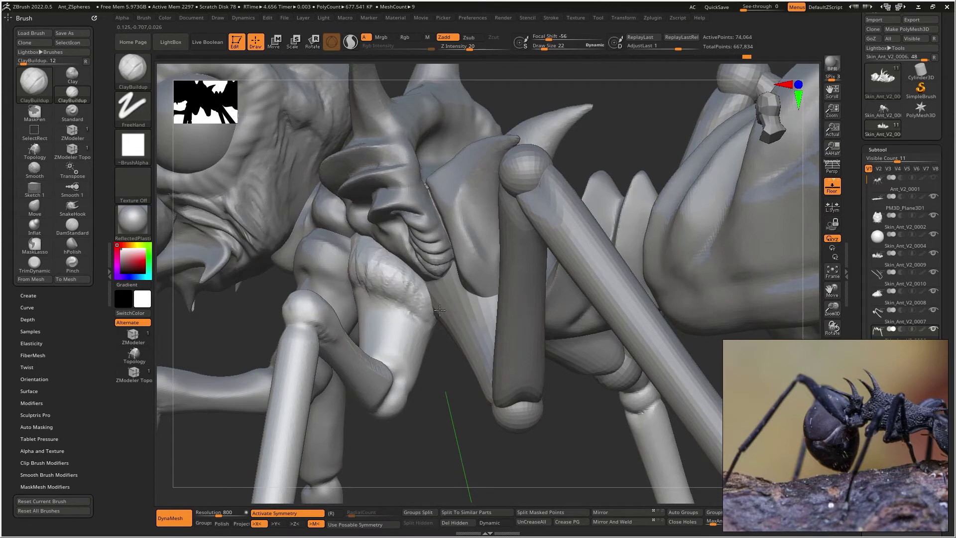
Step: Add ClayBuildup wrinkles at draw size 22 across the underside of the middle legs' upper segments and first joint
{"action": "right_click_drag", "start_coordinate": [438, 315], "coordinate": [438, 342]}
{"action": "left_click_drag", "start_coordinate": [441, 378], "coordinate": [459, 359]}
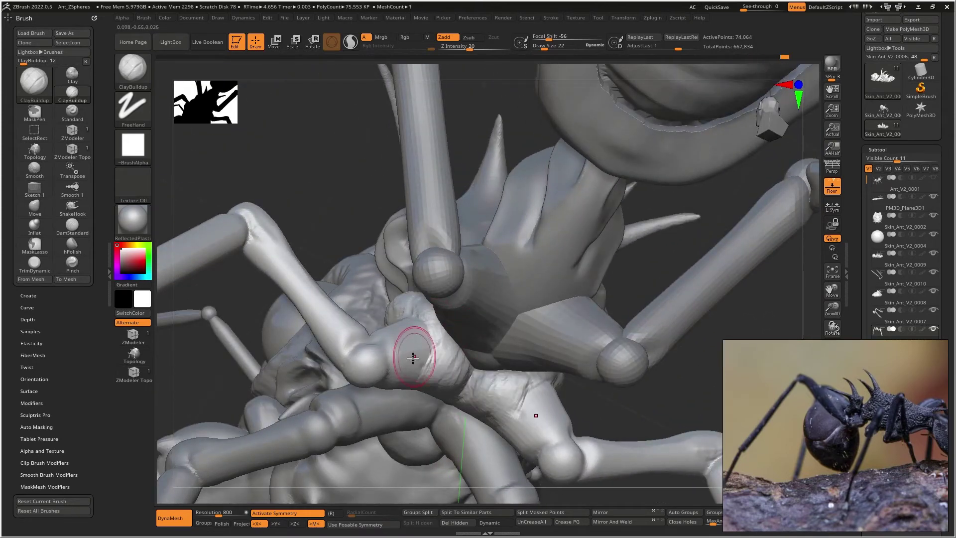
{"action": "key", "text": "shift"}
{"action": "mouse_move", "coordinate": [410, 370]}
{"action": "left_mouse_down"}
{"action": "mouse_move", "coordinate": [421, 351]}
{"action": "mouse_move", "coordinate": [369, 368]}
{"action": "mouse_move", "coordinate": [339, 351]}
{"action": "left_mouse_up"}
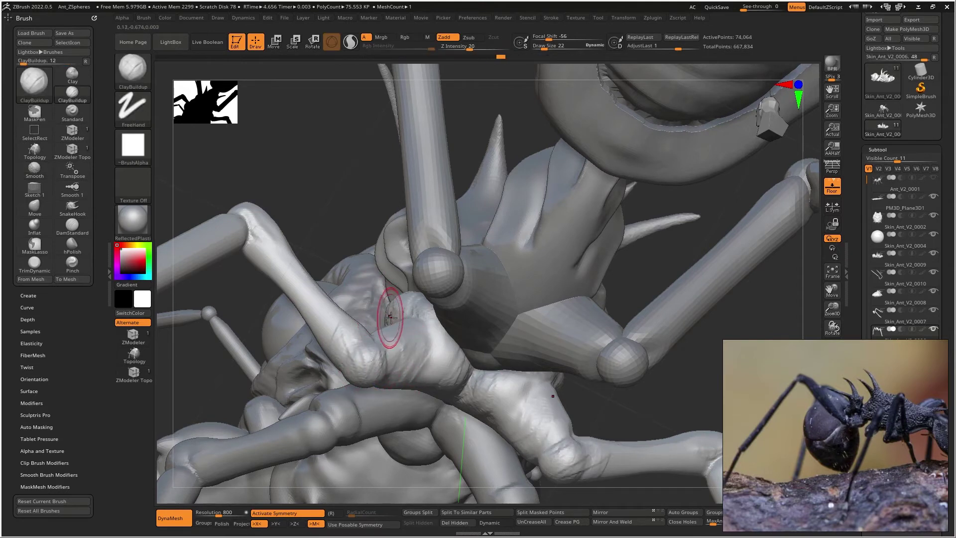
{"action": "mouse_move", "coordinate": [394, 305]}
{"action": "right_mouse_down"}
{"action": "mouse_move", "coordinate": [423, 343]}
{"action": "mouse_move", "coordinate": [387, 246]}
{"action": "mouse_move", "coordinate": [385, 282]}
{"action": "mouse_move", "coordinate": [360, 277]}
{"action": "right_mouse_up"}
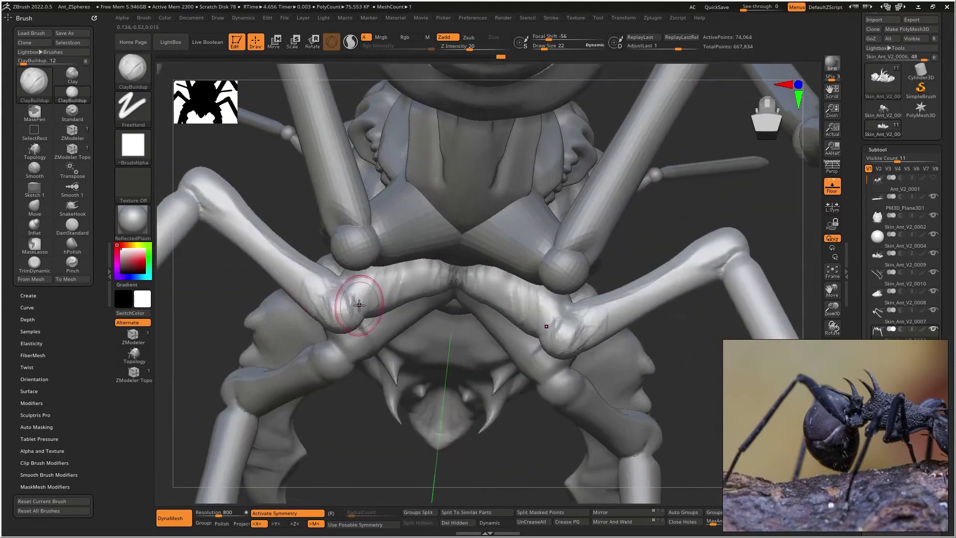
Step: Carve creases at the middle legs' first joint with DamStandard, and finer ones toward the knee at draw size 9
{"action": "key", "text": "b"}
{"action": "key", "text": "d"}
{"action": "key", "text": "s"}
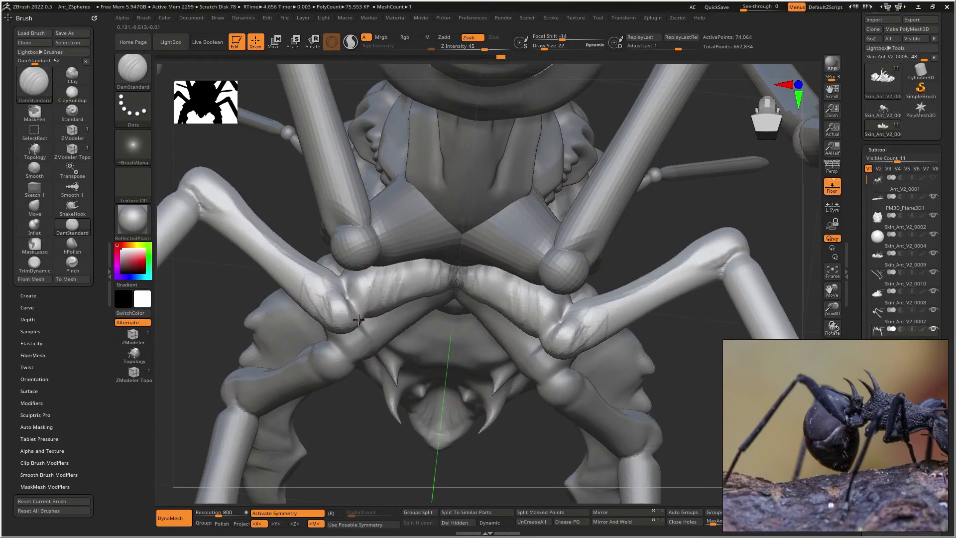
{"action": "key", "text": "shift"}
{"action": "mouse_move", "coordinate": [359, 298]}
{"action": "right_mouse_down"}
{"action": "mouse_move", "coordinate": [389, 304]}
{"action": "mouse_move", "coordinate": [349, 318]}
{"action": "mouse_move", "coordinate": [388, 319]}
{"action": "mouse_move", "coordinate": [375, 256]}
{"action": "mouse_move", "coordinate": [321, 304]}
{"action": "mouse_move", "coordinate": [367, 279]}
{"action": "mouse_move", "coordinate": [378, 294]}
{"action": "right_mouse_up"}
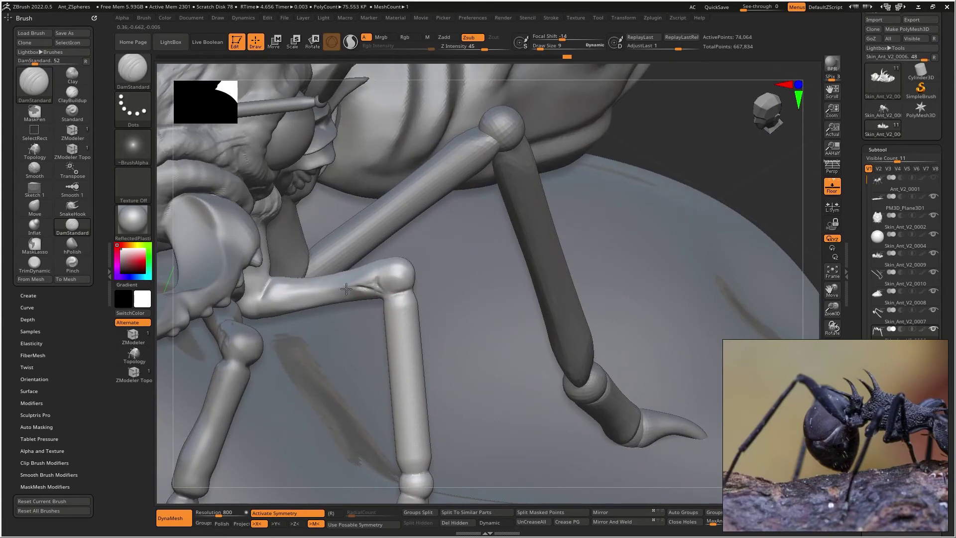
{"action": "key", "text": "shift"}
{"action": "mouse_move", "coordinate": [392, 277]}
{"action": "right_mouse_down"}
{"action": "mouse_move", "coordinate": [363, 267]}
{"action": "mouse_move", "coordinate": [387, 241]}
{"action": "right_mouse_up"}
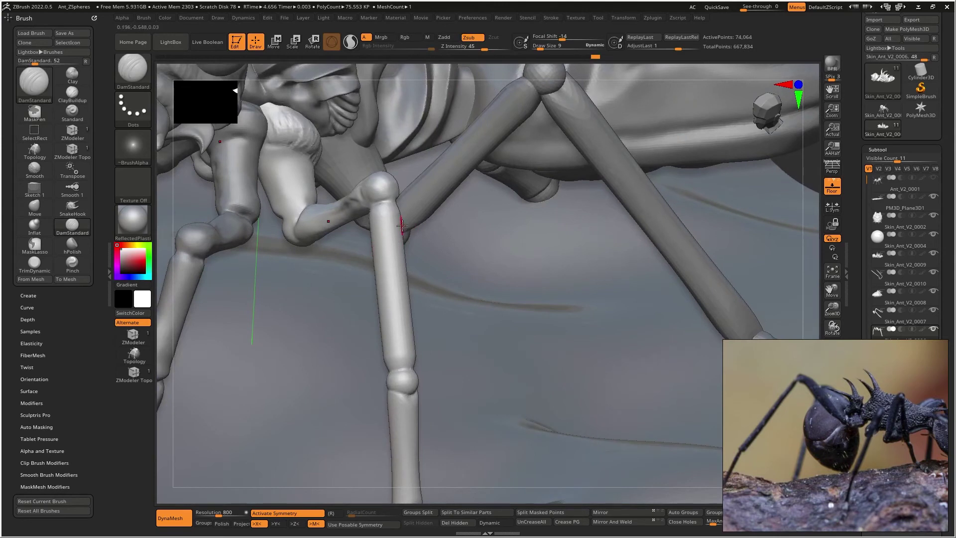
Step: Build up the middle legs' shin below the knee with ClayBuildup at draw size 18 and smooth it into organic contours
{"action": "key", "text": "b"}
{"action": "key", "text": "c"}
{"action": "key", "text": "b"}
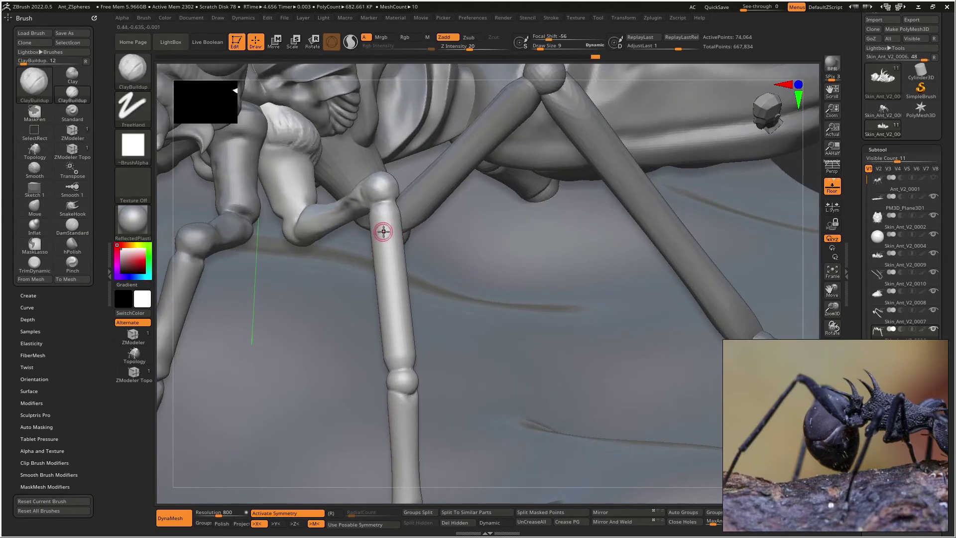
{"action": "left_click_drag", "start_coordinate": [377, 211], "coordinate": [379, 247]}
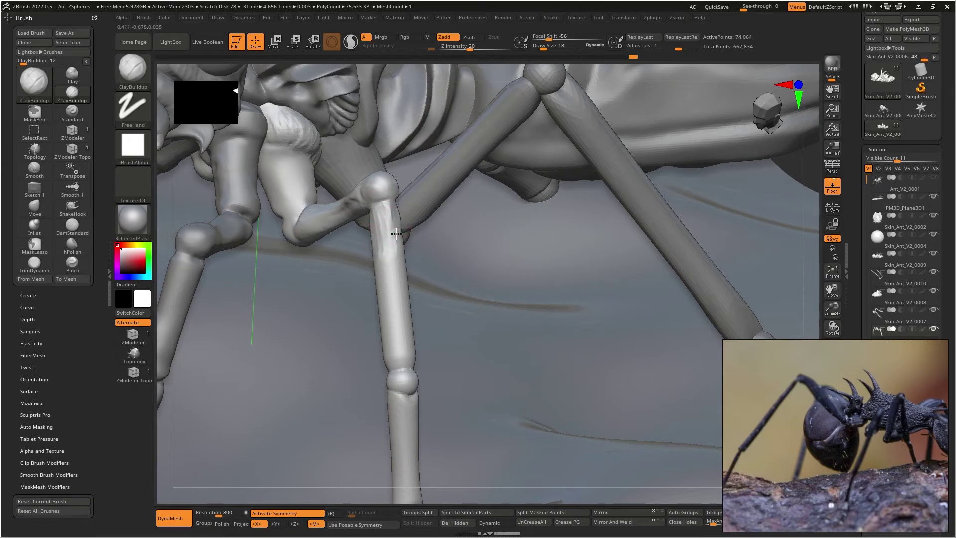
{"action": "right_click_drag", "start_coordinate": [391, 238], "coordinate": [391, 224]}
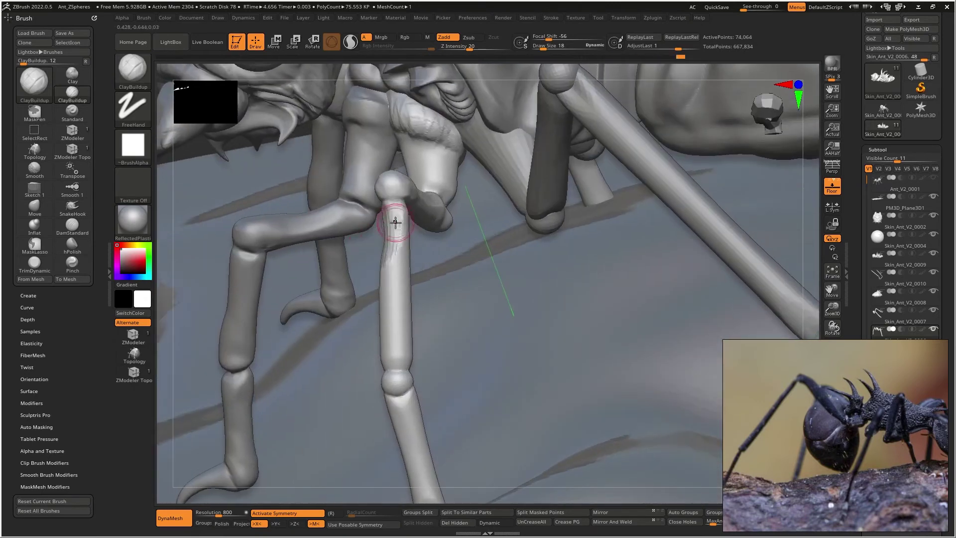
{"action": "mouse_move", "coordinate": [407, 211]}
{"action": "left_mouse_down"}
{"action": "mouse_move", "coordinate": [386, 295]}
{"action": "mouse_move", "coordinate": [395, 295]}
{"action": "left_mouse_up"}
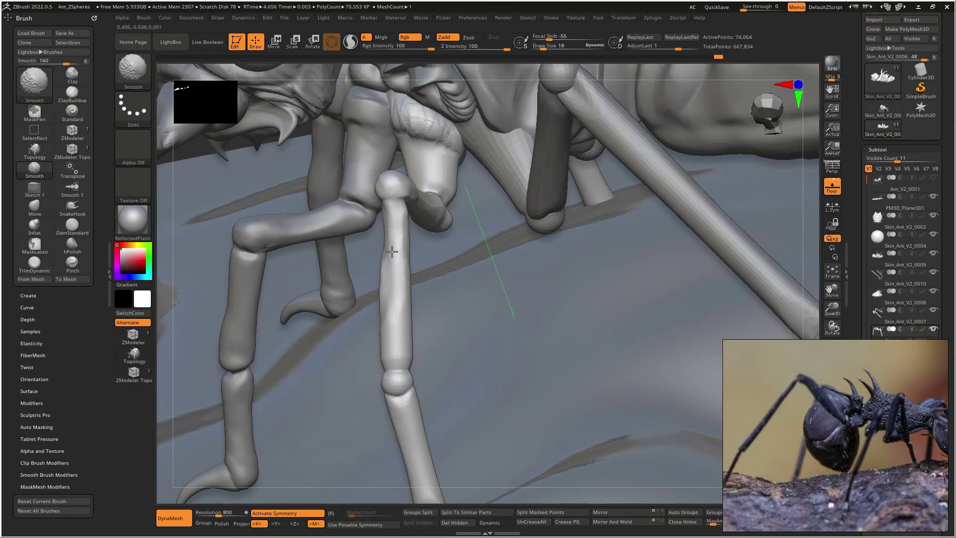
{"action": "mouse_move", "coordinate": [390, 244]}
{"action": "right_mouse_down", "text": "ctrl"}
{"action": "mouse_move", "coordinate": [373, 276]}
{"action": "mouse_move", "coordinate": [418, 252]}
{"action": "right_mouse_up", "text": "ctrl"}
{"action": "left_click_drag", "start_coordinate": [419, 252], "coordinate": [407, 305], "text": "alt"}
{"action": "mouse_move", "coordinate": [432, 217]}
{"action": "left_mouse_down", "text": "alt"}
{"action": "mouse_move", "coordinate": [404, 308]}
{"action": "mouse_move", "coordinate": [424, 241]}
{"action": "left_mouse_up", "text": "alt"}
{"action": "right_click_drag", "start_coordinate": [407, 255], "coordinate": [426, 277]}
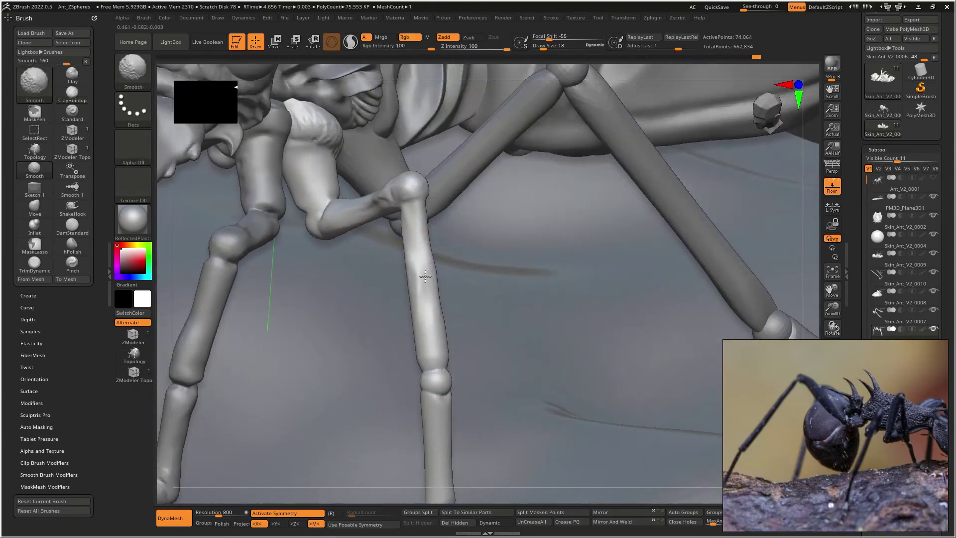
{"action": "left_click_drag", "start_coordinate": [418, 274], "coordinate": [418, 248], "text": "shift"}
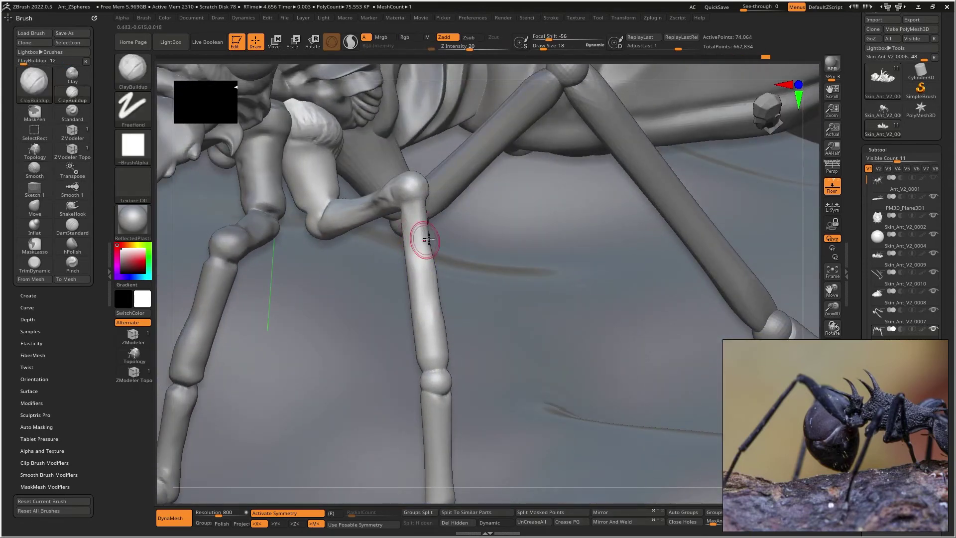
Step: Layer ClayBuildup strokes at draw size 18 over the middle legs' ankle joint and the end of the shin
{"action": "key", "text": "b"}
{"action": "key", "text": "d"}
{"action": "key", "text": "s"}
{"action": "right_click_drag", "start_coordinate": [434, 318], "coordinate": [463, 264], "text": "alt"}
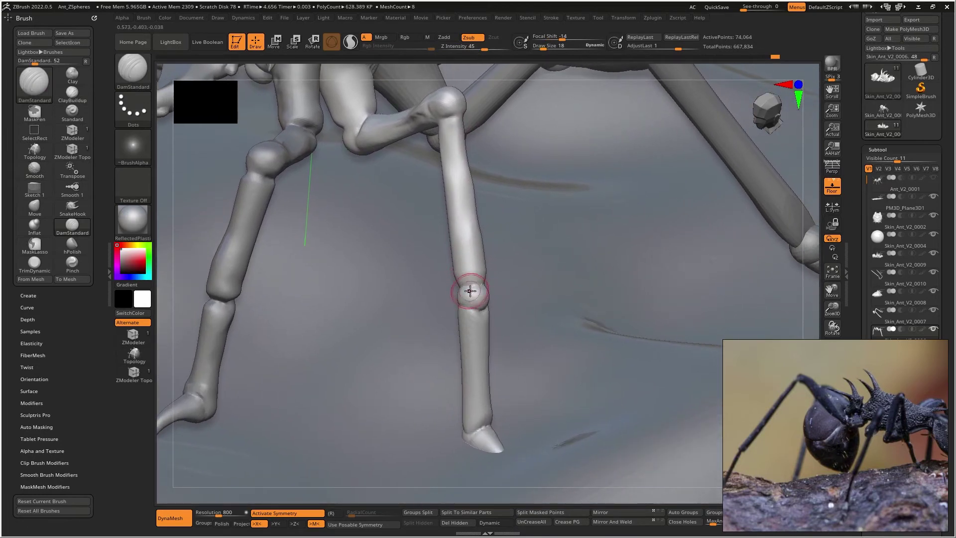
{"action": "key", "text": "b"}
{"action": "key", "text": "c"}
{"action": "key", "text": "b"}
{"action": "mouse_move", "coordinate": [473, 294]}
{"action": "left_mouse_down"}
{"action": "mouse_move", "coordinate": [459, 248]}
{"action": "mouse_move", "coordinate": [472, 285]}
{"action": "left_mouse_up"}
{"action": "right_click_drag", "start_coordinate": [458, 278], "coordinate": [518, 279]}
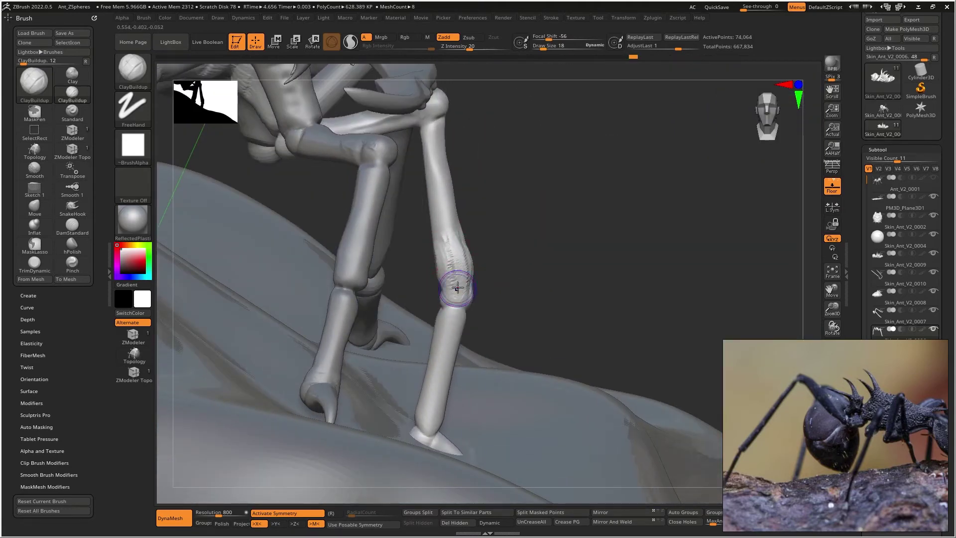
Step: Smooth the built-up ankle of the middle legs and carve a crease around the joint with DamStandard
{"action": "left_click_drag", "start_coordinate": [458, 288], "coordinate": [461, 243], "text": "shift"}
{"action": "mouse_move", "coordinate": [444, 279]}
{"action": "right_mouse_down"}
{"action": "mouse_move", "coordinate": [434, 239]}
{"action": "mouse_move", "coordinate": [423, 271]}
{"action": "mouse_move", "coordinate": [419, 256]}
{"action": "right_mouse_up"}
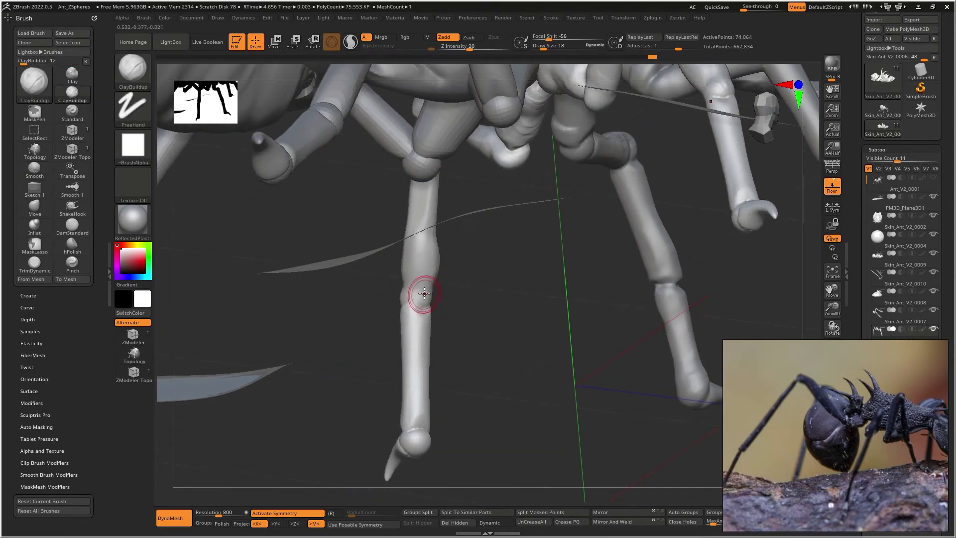
{"action": "key", "text": "b"}
{"action": "key", "text": "d"}
{"action": "key", "text": "s"}
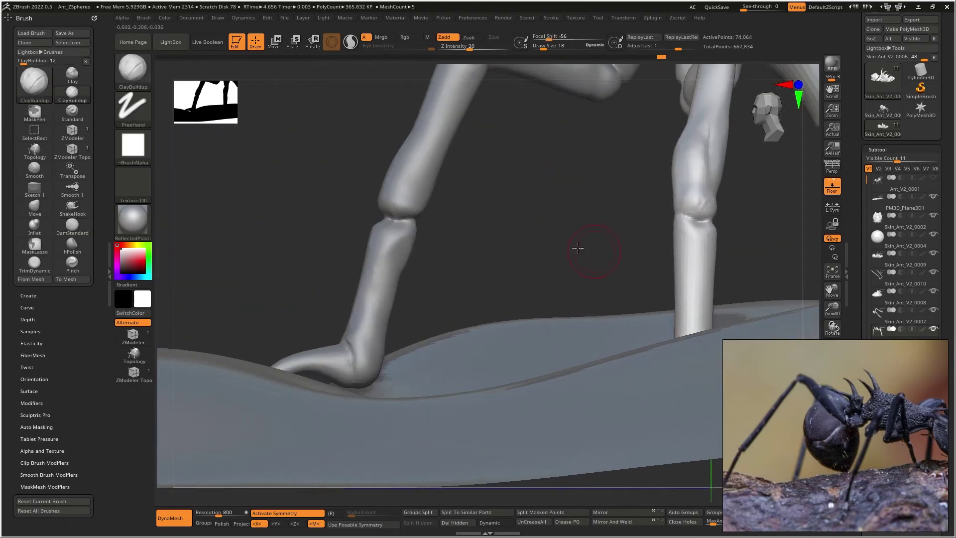
Step: Reshape the front legs' lowest segment below the ankle with ClayBuildup strokes, smoothing, and the Inflat brush at draw size 30
{"action": "left_click_drag", "start_coordinate": [398, 242], "coordinate": [397, 274]}
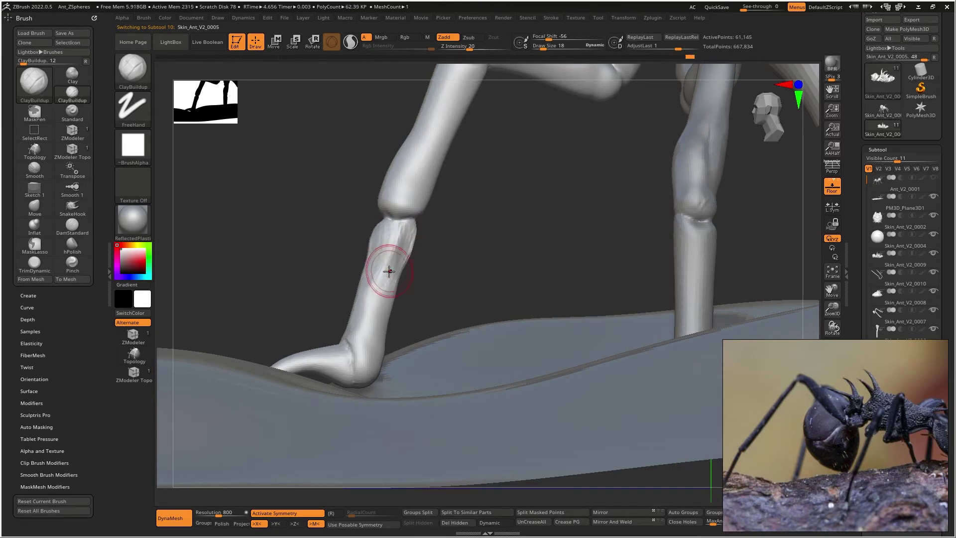
{"action": "key", "text": "b"}
{"action": "key", "text": "i"}
{"action": "key", "text": "n"}
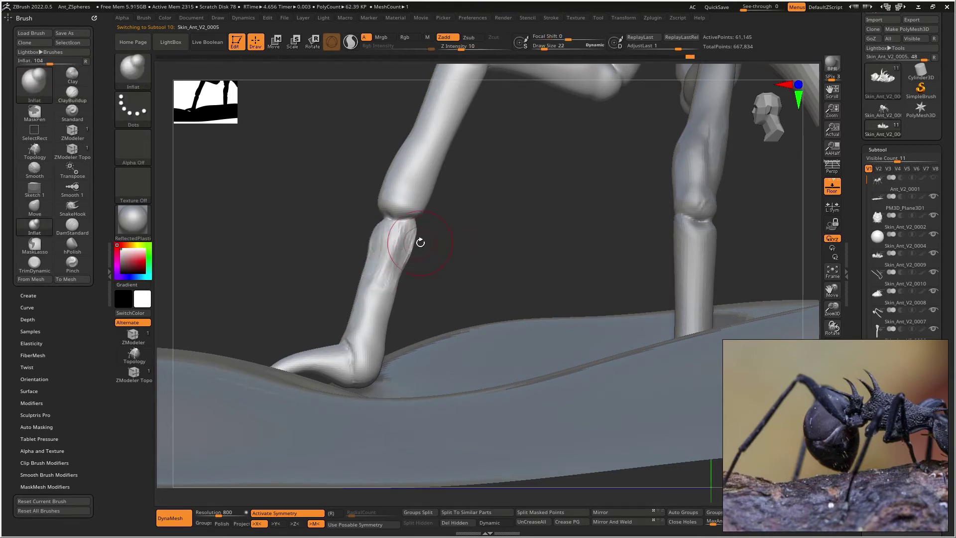
{"action": "key", "text": "shift"}
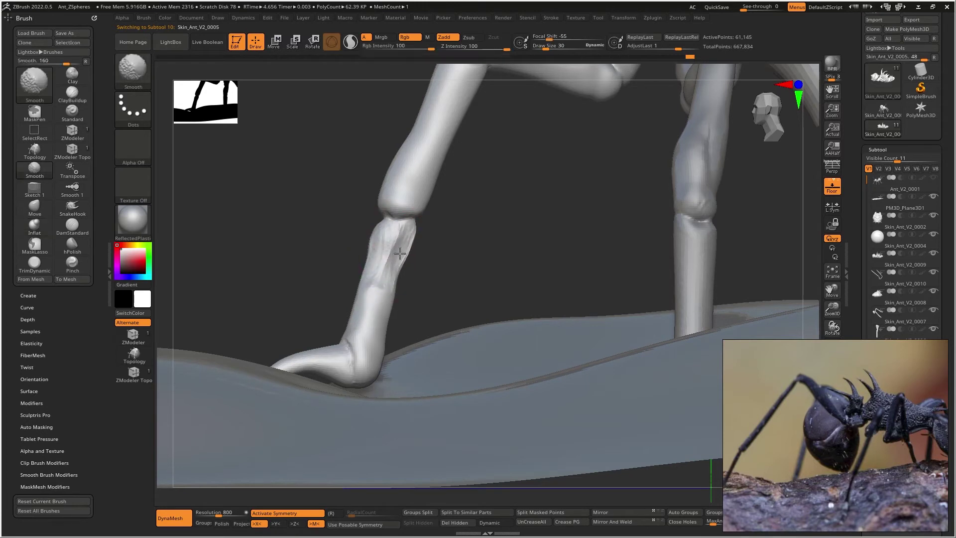
{"action": "left_click_drag", "start_coordinate": [380, 305], "coordinate": [382, 313], "text": "shift"}
{"action": "left_click_drag", "start_coordinate": [397, 229], "coordinate": [384, 295]}
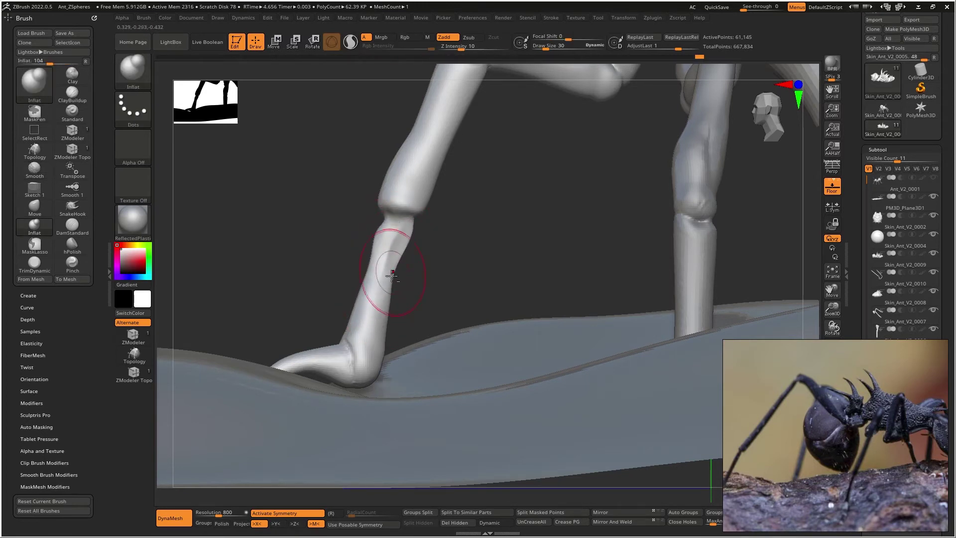
{"action": "left_click", "coordinate": [386, 253], "text": "alt"}
{"action": "mouse_move", "coordinate": [385, 253]}
{"action": "right_mouse_down"}
{"action": "mouse_move", "coordinate": [448, 274]}
{"action": "mouse_move", "coordinate": [423, 237]}
{"action": "mouse_move", "coordinate": [350, 214]}
{"action": "mouse_move", "coordinate": [538, 283]}
{"action": "right_mouse_up"}
{"action": "left_click_drag", "start_coordinate": [357, 277], "coordinate": [365, 245]}
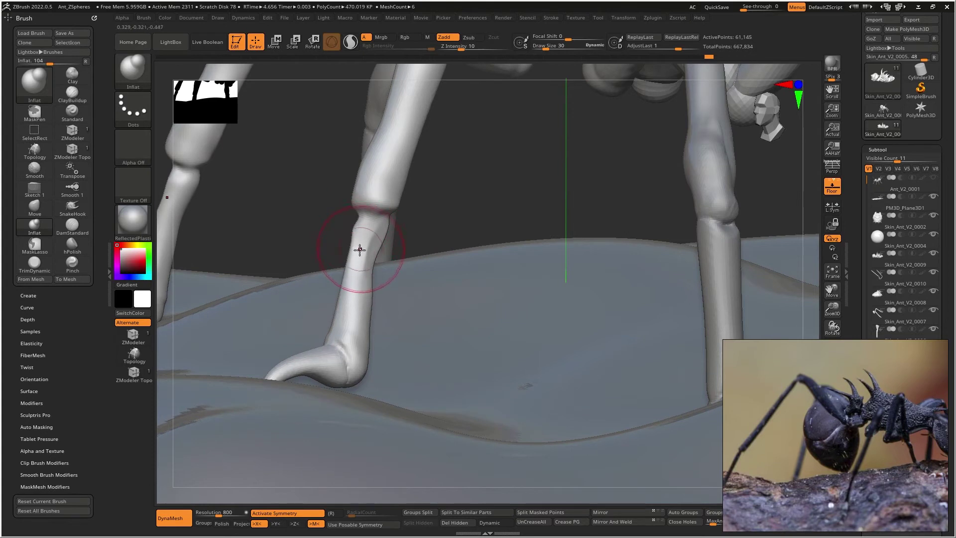
Step: Smooth the front legs' lowest segment below the ankle and make the middle legs the active subtool
{"action": "key", "text": "shift"}
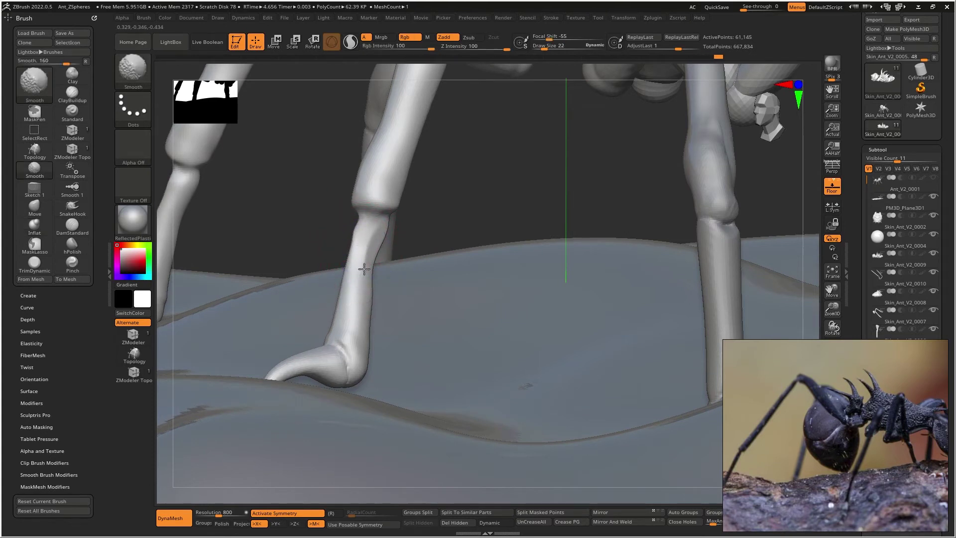
{"action": "mouse_move", "coordinate": [369, 233]}
{"action": "right_mouse_down"}
{"action": "mouse_move", "coordinate": [459, 260]}
{"action": "mouse_move", "coordinate": [506, 215]}
{"action": "right_mouse_up"}
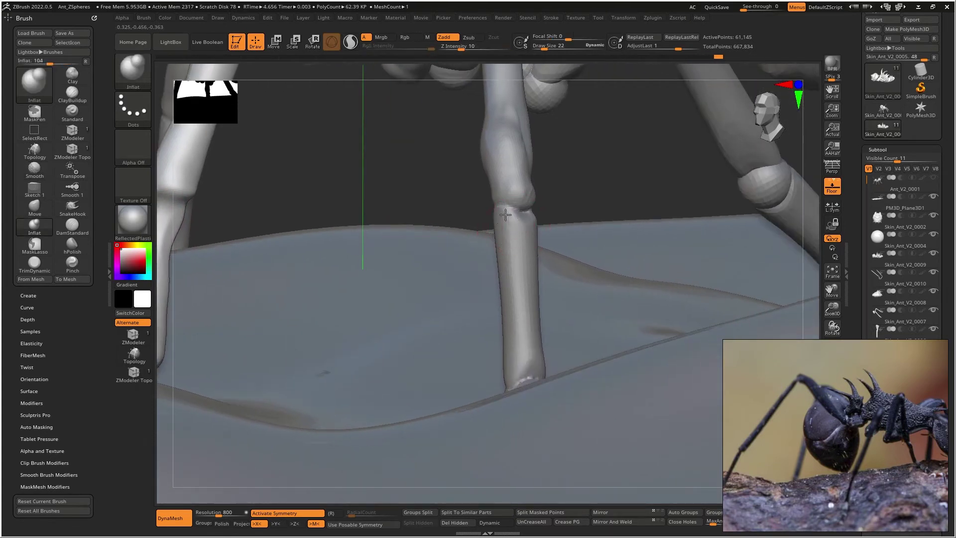
{"action": "left_click", "coordinate": [510, 255], "text": "alt"}
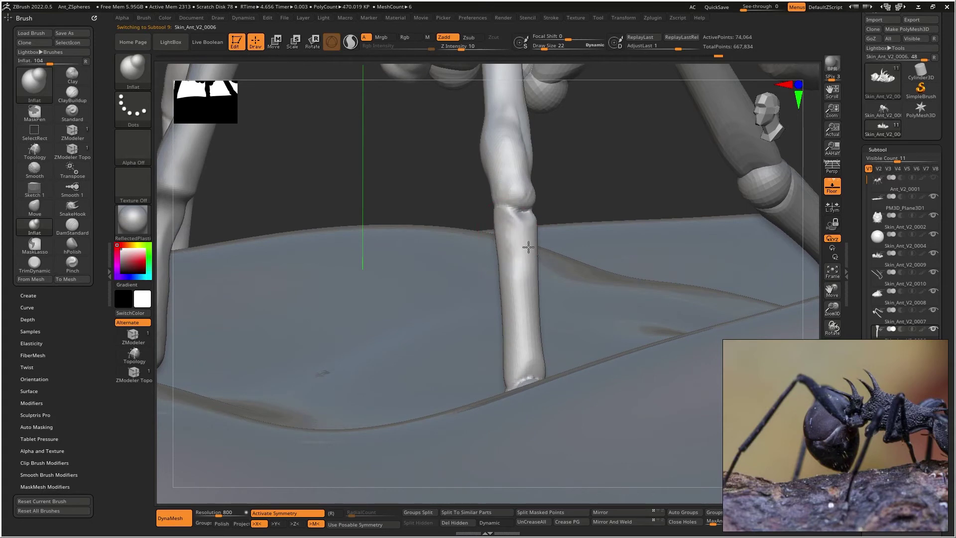
Step: Undo the last three changes and reshape the middle legs' lowest segment below the ankle with the Inflat brush and smoothing
{"action": "key", "text": "bracketright"}
{"action": "key", "text": "ctrl+z"}
{"action": "key", "text": "ctrl+z"}
{"action": "key", "text": "ctrl+z"}
{"action": "mouse_move", "coordinate": [533, 248]}
{"action": "left_mouse_down", "text": "shift"}
{"action": "mouse_move", "coordinate": [508, 252]}
{"action": "mouse_move", "coordinate": [518, 237]}
{"action": "left_mouse_up", "text": "shift"}
{"action": "right_click_drag", "start_coordinate": [519, 237], "coordinate": [521, 244]}
{"action": "mouse_move", "coordinate": [535, 287]}
{"action": "right_mouse_down"}
{"action": "mouse_move", "coordinate": [481, 252]}
{"action": "mouse_move", "coordinate": [559, 260]}
{"action": "mouse_move", "coordinate": [439, 250]}
{"action": "right_mouse_up"}
{"action": "mouse_move", "coordinate": [424, 271]}
{"action": "left_mouse_down"}
{"action": "mouse_move", "coordinate": [425, 253]}
{"action": "mouse_move", "coordinate": [421, 260]}
{"action": "left_mouse_up"}
{"action": "left_click_drag", "start_coordinate": [434, 212], "coordinate": [447, 222]}
{"action": "mouse_move", "coordinate": [413, 220]}
{"action": "right_mouse_down"}
{"action": "mouse_move", "coordinate": [465, 256]}
{"action": "mouse_move", "coordinate": [438, 214]}
{"action": "mouse_move", "coordinate": [420, 261]}
{"action": "right_mouse_up"}
Step: Carve a crease below the middle legs' ankle joint with DamStandard at draw size 22
{"action": "key", "text": "b"}
{"action": "key", "text": "d"}
{"action": "key", "text": "s"}
{"action": "key", "text": "bracketleft"}
{"action": "key", "text": "bracketleft"}
{"action": "key", "text": "bracketleft"}
{"action": "left_click_drag", "start_coordinate": [400, 212], "coordinate": [412, 216]}
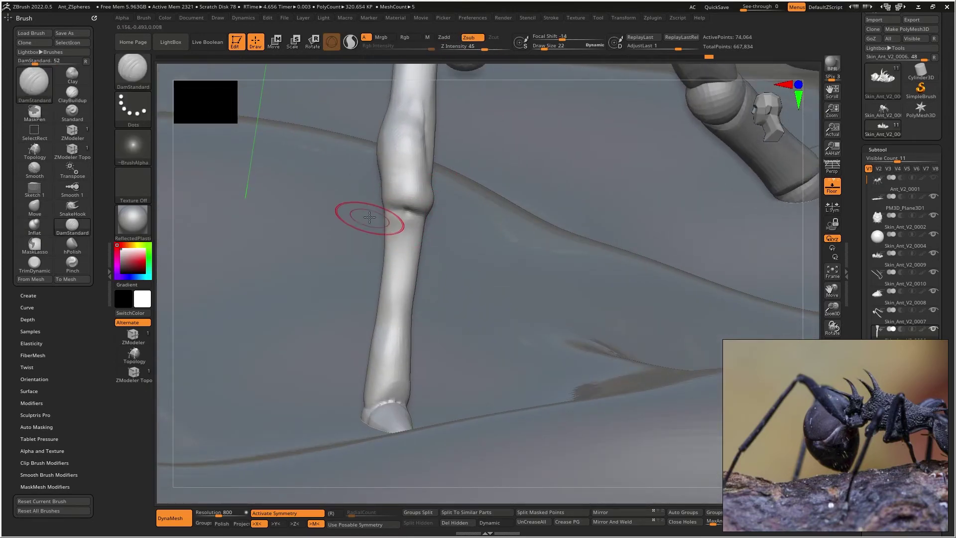
{"action": "right_click_drag", "start_coordinate": [369, 218], "coordinate": [405, 211]}
Step: Build up the middle legs' lowest segment below the ankle with ClayBuildup at draw size 22 and smooth it
{"action": "mouse_move", "coordinate": [535, 217]}
{"action": "right_mouse_down", "text": "alt"}
{"action": "mouse_move", "coordinate": [448, 242]}
{"action": "mouse_move", "coordinate": [446, 251]}
{"action": "right_mouse_up", "text": "alt"}
{"action": "right_click_drag", "start_coordinate": [446, 299], "coordinate": [451, 250], "text": "alt"}
{"action": "key", "text": "b"}
{"action": "key", "text": "t"}
{"action": "key", "text": "d"}
{"action": "left_click_drag", "start_coordinate": [457, 217], "coordinate": [442, 339]}
{"action": "mouse_move", "coordinate": [463, 279]}
{"action": "right_mouse_down", "text": "ctrl"}
{"action": "mouse_move", "coordinate": [457, 224]}
{"action": "mouse_move", "coordinate": [457, 266]}
{"action": "right_mouse_up", "text": "ctrl"}
{"action": "left_click_drag", "start_coordinate": [451, 301], "coordinate": [446, 344], "text": "shift"}
Step: Layer ClayBuildup strokes down the side of the middle legs' lowest segment to the foot joint and smooth them
{"action": "right_click_drag", "start_coordinate": [447, 344], "coordinate": [480, 310]}
{"action": "right_click_drag", "start_coordinate": [571, 326], "coordinate": [458, 307], "text": "alt"}
{"action": "mouse_move", "coordinate": [509, 321]}
{"action": "left_mouse_down"}
{"action": "mouse_move", "coordinate": [489, 399]}
{"action": "mouse_move", "coordinate": [505, 380]}
{"action": "mouse_move", "coordinate": [480, 389]}
{"action": "mouse_move", "coordinate": [478, 420]}
{"action": "mouse_move", "coordinate": [493, 377]}
{"action": "left_mouse_up"}
{"action": "right_click_drag", "start_coordinate": [493, 376], "coordinate": [534, 394]}
{"action": "left_click_drag", "start_coordinate": [534, 395], "coordinate": [538, 370]}
{"action": "right_click_drag", "start_coordinate": [539, 371], "coordinate": [566, 374]}
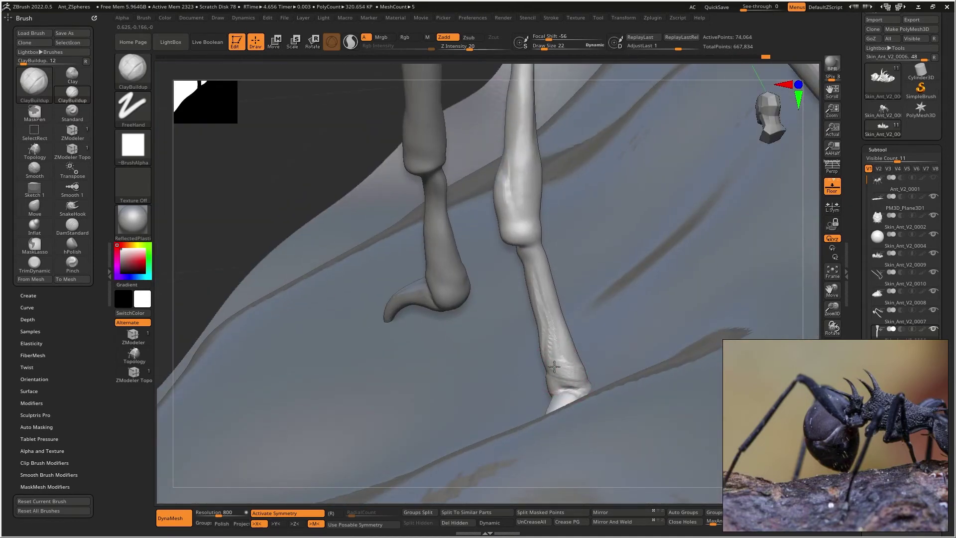
{"action": "left_click_drag", "start_coordinate": [564, 372], "coordinate": [570, 379]}
{"action": "left_click_drag", "start_coordinate": [549, 345], "coordinate": [568, 387], "text": "shift"}
{"action": "mouse_move", "coordinate": [566, 303]}
{"action": "right_mouse_down"}
{"action": "mouse_move", "coordinate": [580, 295]}
{"action": "mouse_move", "coordinate": [557, 346]}
{"action": "mouse_move", "coordinate": [558, 249]}
{"action": "mouse_move", "coordinate": [504, 309]}
{"action": "right_mouse_up"}
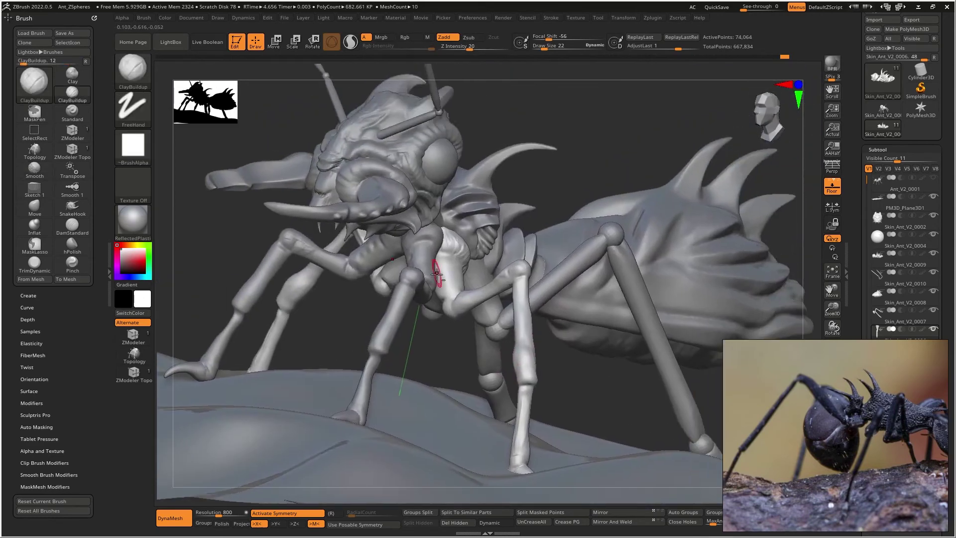
Step: Carve creases into the middle legs' base segment near the body with DamStandard and smooth its surface
{"action": "right_click_drag", "start_coordinate": [454, 277], "coordinate": [455, 342], "text": "ctrl"}
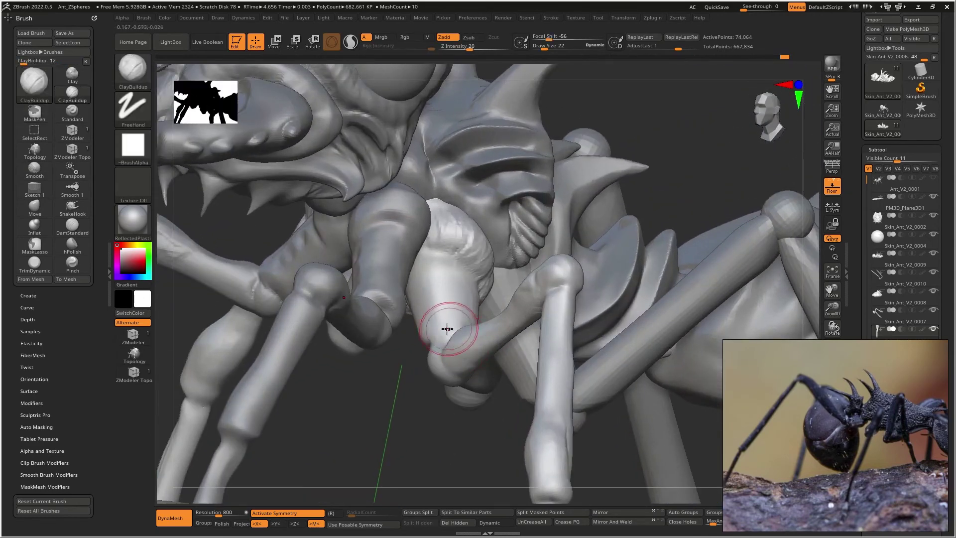
{"action": "key", "text": "b"}
{"action": "key", "text": "d"}
{"action": "key", "text": "s"}
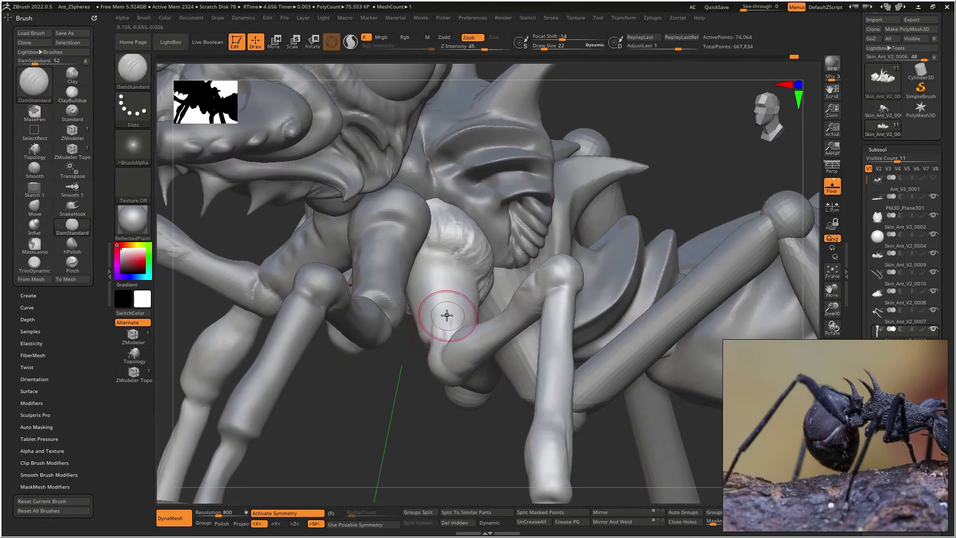
{"action": "mouse_move", "coordinate": [435, 336]}
{"action": "left_mouse_down"}
{"action": "mouse_move", "coordinate": [438, 317]}
{"action": "mouse_move", "coordinate": [440, 332]}
{"action": "mouse_move", "coordinate": [443, 324]}
{"action": "left_mouse_up"}
{"action": "key", "text": "shift"}
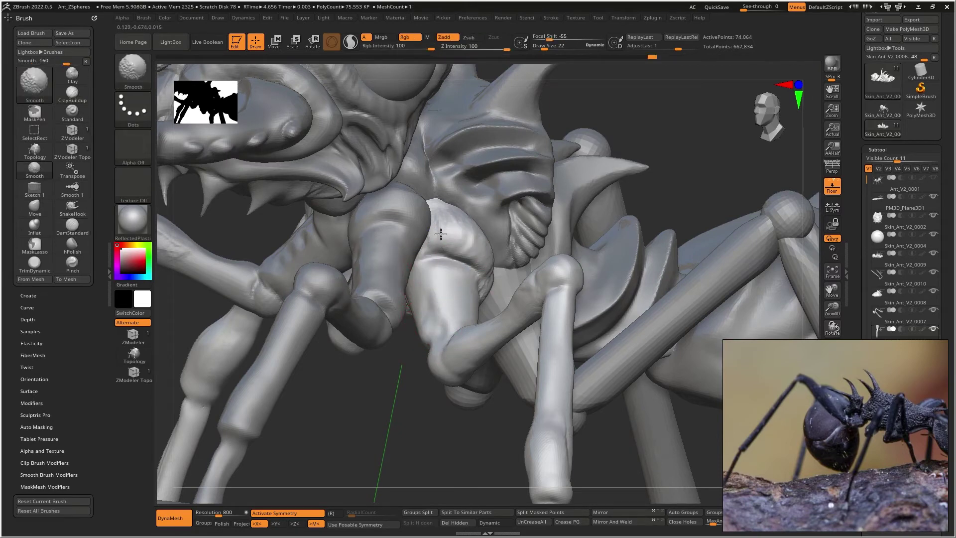
{"action": "mouse_move", "coordinate": [476, 313]}
{"action": "right_mouse_down"}
{"action": "mouse_move", "coordinate": [435, 282]}
{"action": "mouse_move", "coordinate": [482, 281]}
{"action": "right_mouse_up"}
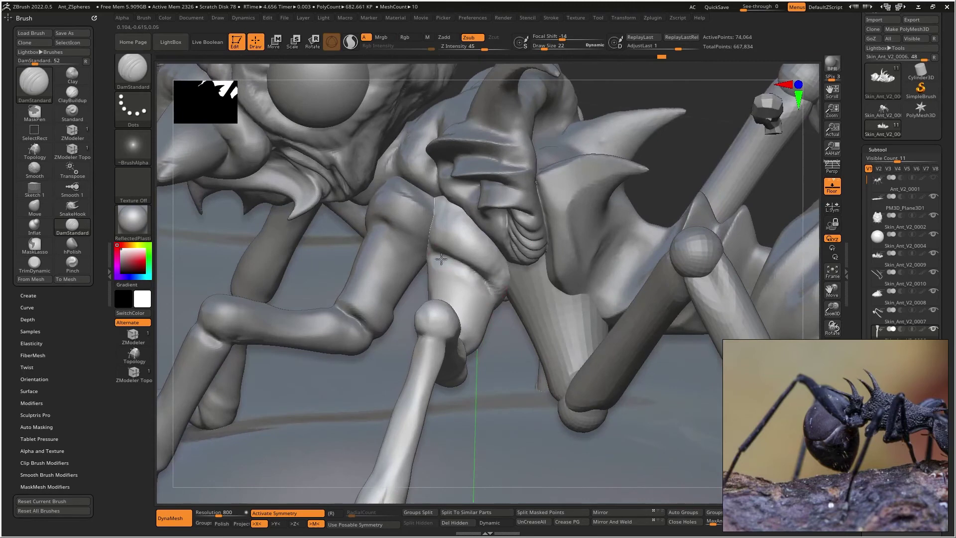
Step: Make the hind legs the active subtool, DynaMesh them at resolution 800, and smooth the joint between base segment and thigh
{"action": "right_click_drag", "start_coordinate": [475, 324], "coordinate": [512, 284], "text": "alt"}
{"action": "mouse_move", "coordinate": [571, 241]}
{"action": "right_mouse_down", "text": "alt"}
{"action": "mouse_move", "coordinate": [539, 159]}
{"action": "mouse_move", "coordinate": [474, 301]}
{"action": "mouse_move", "coordinate": [428, 324]}
{"action": "mouse_move", "coordinate": [465, 183]}
{"action": "mouse_move", "coordinate": [508, 336]}
{"action": "mouse_move", "coordinate": [518, 261]}
{"action": "mouse_move", "coordinate": [465, 254]}
{"action": "mouse_move", "coordinate": [541, 241]}
{"action": "mouse_move", "coordinate": [532, 265]}
{"action": "mouse_move", "coordinate": [552, 272]}
{"action": "right_mouse_up", "text": "alt"}
{"action": "right_click_drag", "start_coordinate": [613, 301], "coordinate": [583, 268]}
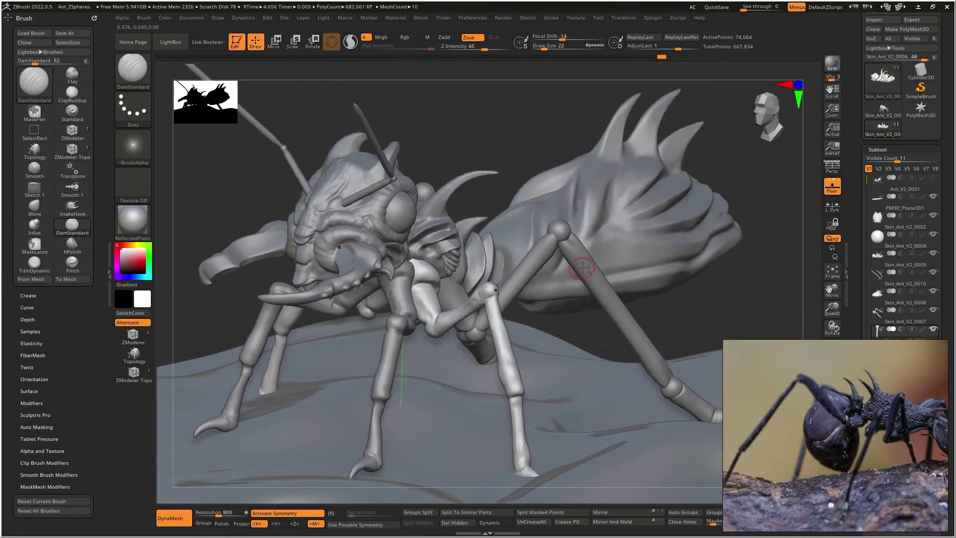
{"action": "right_click_drag", "start_coordinate": [525, 269], "coordinate": [537, 307], "text": "ctrl"}
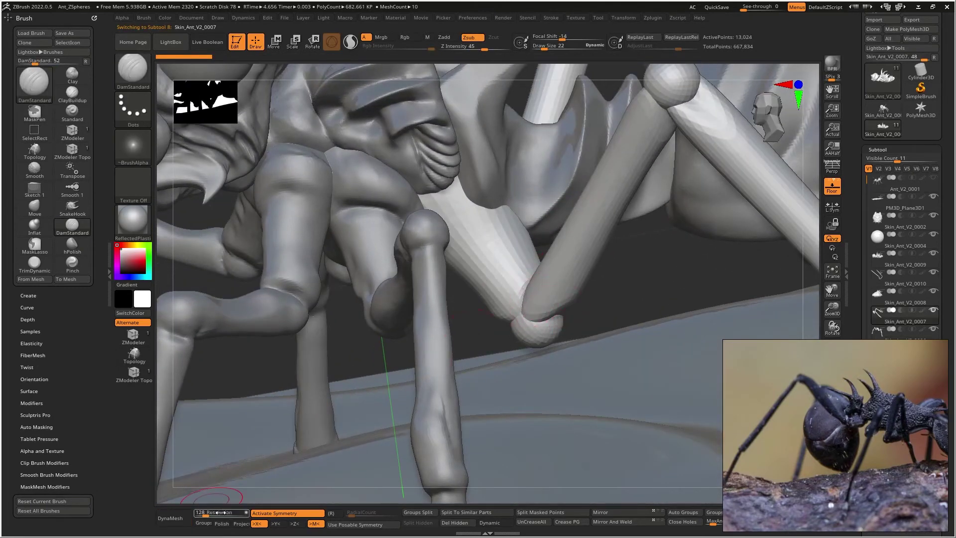
{"action": "left_click", "coordinate": [187, 524]}
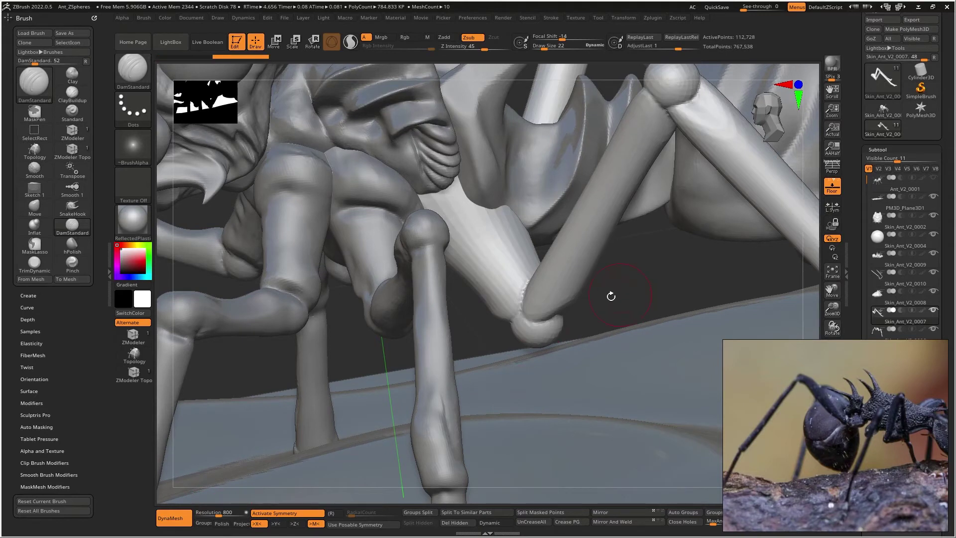
{"action": "key", "text": "shift"}
{"action": "mouse_move", "coordinate": [567, 306]}
{"action": "left_mouse_down", "text": "shift"}
{"action": "mouse_move", "coordinate": [521, 284]}
{"action": "mouse_move", "coordinate": [535, 331]}
{"action": "mouse_move", "coordinate": [545, 333]}
{"action": "left_mouse_up", "text": "shift"}
Step: Build up the hind legs' base segment where it meets the body with ClayBuildup at draw size 22
{"action": "key", "text": "b"}
{"action": "key", "text": "c"}
{"action": "key", "text": "b"}
{"action": "right_click_drag", "start_coordinate": [491, 256], "coordinate": [453, 211]}
{"action": "mouse_move", "coordinate": [452, 215]}
{"action": "left_mouse_down"}
{"action": "mouse_move", "coordinate": [490, 217]}
{"action": "mouse_move", "coordinate": [448, 237]}
{"action": "left_mouse_up"}
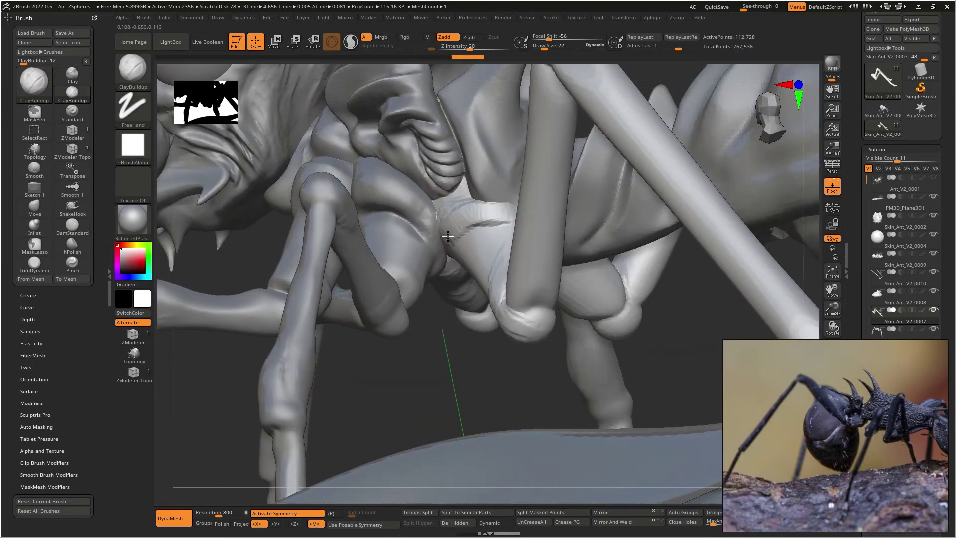
{"action": "right_click_drag", "start_coordinate": [472, 200], "coordinate": [534, 231]}
{"action": "left_click_drag", "start_coordinate": [523, 228], "coordinate": [548, 286]}
{"action": "right_click_drag", "start_coordinate": [554, 292], "coordinate": [557, 260]}
{"action": "mouse_move", "coordinate": [556, 282]}
{"action": "left_mouse_down"}
{"action": "mouse_move", "coordinate": [543, 326]}
{"action": "mouse_move", "coordinate": [550, 344]}
{"action": "left_mouse_up"}
{"action": "left_click_drag", "start_coordinate": [538, 256], "coordinate": [546, 328]}
Step: Add further ClayBuildup strokes around the hind legs' joints and smooth the transitions
{"action": "right_click_drag", "start_coordinate": [554, 311], "coordinate": [531, 337]}
{"action": "mouse_move", "coordinate": [513, 356]}
{"action": "left_mouse_down"}
{"action": "mouse_move", "coordinate": [476, 339]}
{"action": "mouse_move", "coordinate": [542, 375]}
{"action": "mouse_move", "coordinate": [529, 394]}
{"action": "mouse_move", "coordinate": [543, 385]}
{"action": "left_mouse_up"}
{"action": "mouse_move", "coordinate": [542, 298]}
{"action": "left_mouse_down", "text": "shift"}
{"action": "mouse_move", "coordinate": [539, 311]}
{"action": "mouse_move", "coordinate": [481, 343]}
{"action": "left_mouse_up", "text": "shift"}
{"action": "left_click_drag", "start_coordinate": [515, 316], "coordinate": [491, 314]}
{"action": "mouse_move", "coordinate": [513, 284]}
{"action": "left_mouse_down"}
{"action": "mouse_move", "coordinate": [484, 303]}
{"action": "mouse_move", "coordinate": [536, 360]}
{"action": "left_mouse_up"}
{"action": "left_click_drag", "start_coordinate": [520, 255], "coordinate": [510, 279]}
{"action": "right_click_drag", "start_coordinate": [533, 271], "coordinate": [514, 252]}
{"action": "mouse_move", "coordinate": [513, 252]}
{"action": "left_mouse_down"}
{"action": "mouse_move", "coordinate": [523, 232]}
{"action": "mouse_move", "coordinate": [528, 239]}
{"action": "mouse_move", "coordinate": [486, 252]}
{"action": "mouse_move", "coordinate": [544, 228]}
{"action": "left_mouse_up"}
{"action": "mouse_move", "coordinate": [544, 229]}
{"action": "right_mouse_down"}
{"action": "mouse_move", "coordinate": [517, 280]}
{"action": "mouse_move", "coordinate": [547, 265]}
{"action": "mouse_move", "coordinate": [540, 299]}
{"action": "mouse_move", "coordinate": [500, 295]}
{"action": "right_mouse_up"}
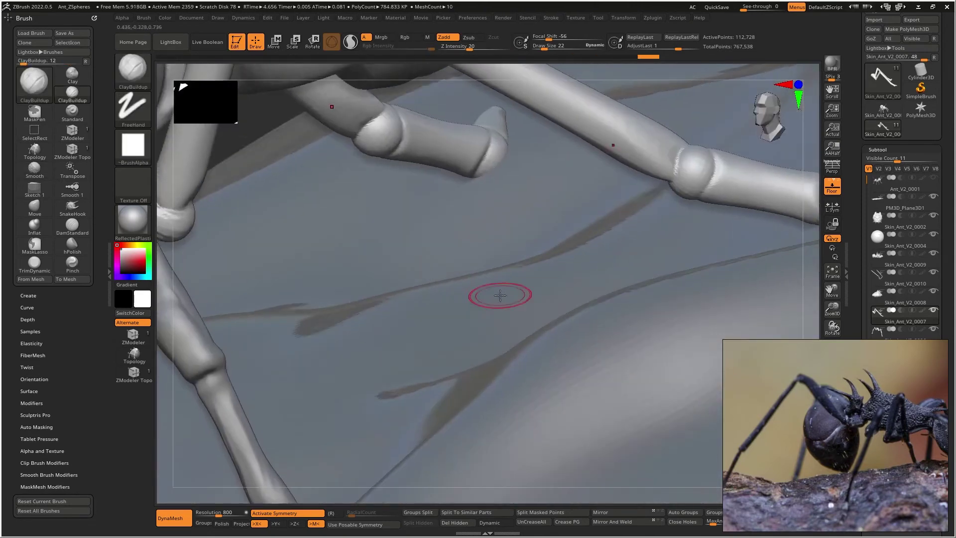
Step: Carve a crease around the hind legs' joint between base segment and thigh with DamStandard
{"action": "key", "text": "b"}
{"action": "key", "text": "d"}
{"action": "key", "text": "s"}
{"action": "mouse_move", "coordinate": [285, 229]}
{"action": "right_mouse_down", "text": "alt"}
{"action": "mouse_move", "coordinate": [604, 294]}
{"action": "mouse_move", "coordinate": [521, 293]}
{"action": "right_mouse_up", "text": "alt"}
{"action": "right_click", "coordinate": [518, 293]}
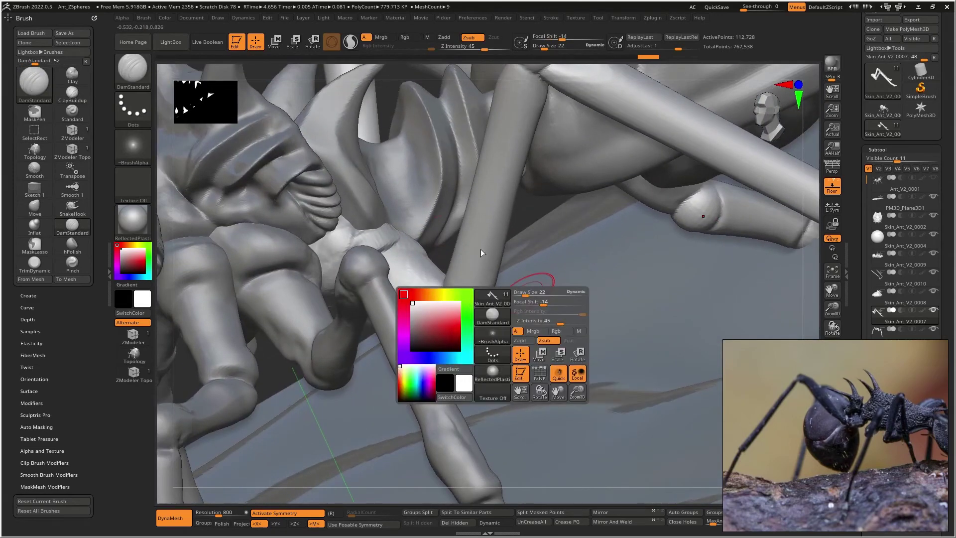
{"action": "key", "text": "["}
{"action": "left_click_drag", "start_coordinate": [444, 304], "coordinate": [452, 295]}
{"action": "mouse_move", "coordinate": [452, 295]}
{"action": "right_mouse_down"}
{"action": "mouse_move", "coordinate": [459, 284]}
{"action": "mouse_move", "coordinate": [427, 276]}
{"action": "mouse_move", "coordinate": [451, 307]}
{"action": "mouse_move", "coordinate": [454, 267]}
{"action": "mouse_move", "coordinate": [476, 286]}
{"action": "mouse_move", "coordinate": [455, 335]}
{"action": "right_mouse_up"}
Step: Build up the lower end of the hind legs' thigh above the base joint with ClayBuildup at draw size 26
{"action": "key", "text": "b"}
{"action": "key", "text": "c"}
{"action": "key", "text": "b"}
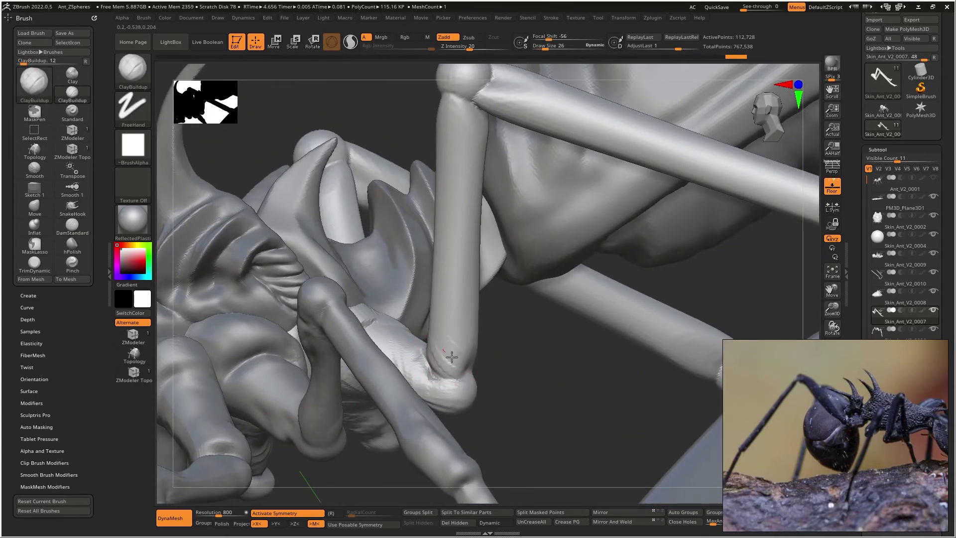
{"action": "right_click_drag", "start_coordinate": [476, 362], "coordinate": [455, 324]}
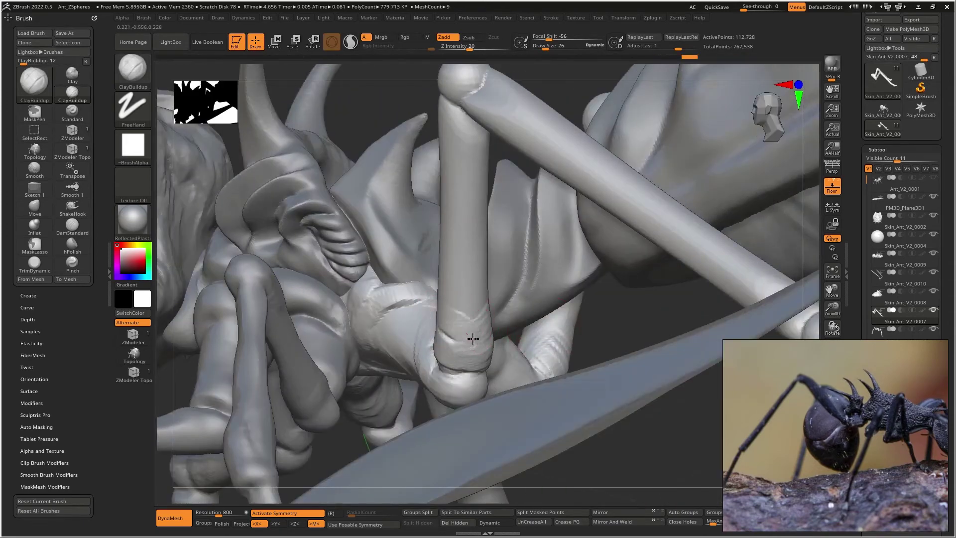
{"action": "right_click_drag", "start_coordinate": [467, 291], "coordinate": [421, 305]}
Step: Layer ClayBuildup strokes over the hind legs' upper thigh and round knee joint, and smooth them together
{"action": "right_click", "coordinate": [421, 306]}
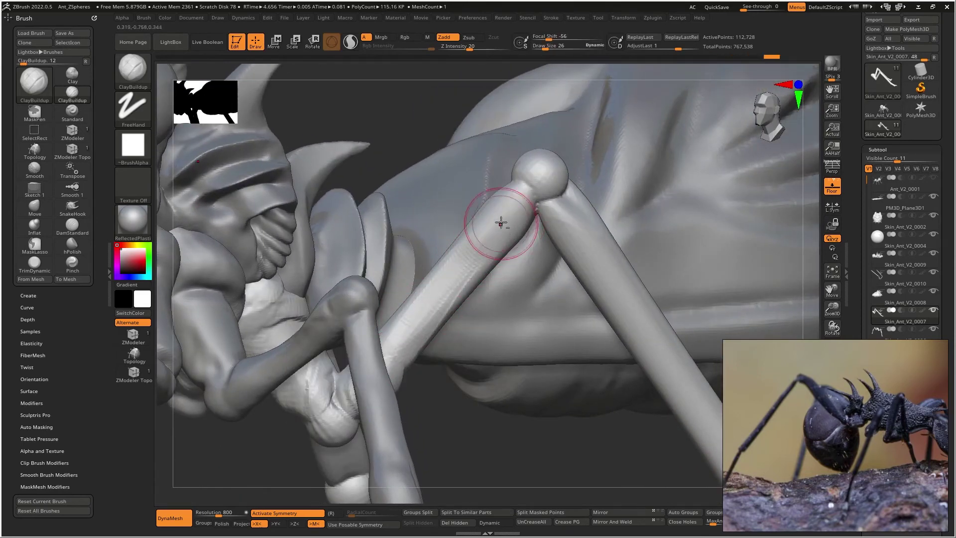
{"action": "right_click_drag", "start_coordinate": [502, 229], "coordinate": [477, 284]}
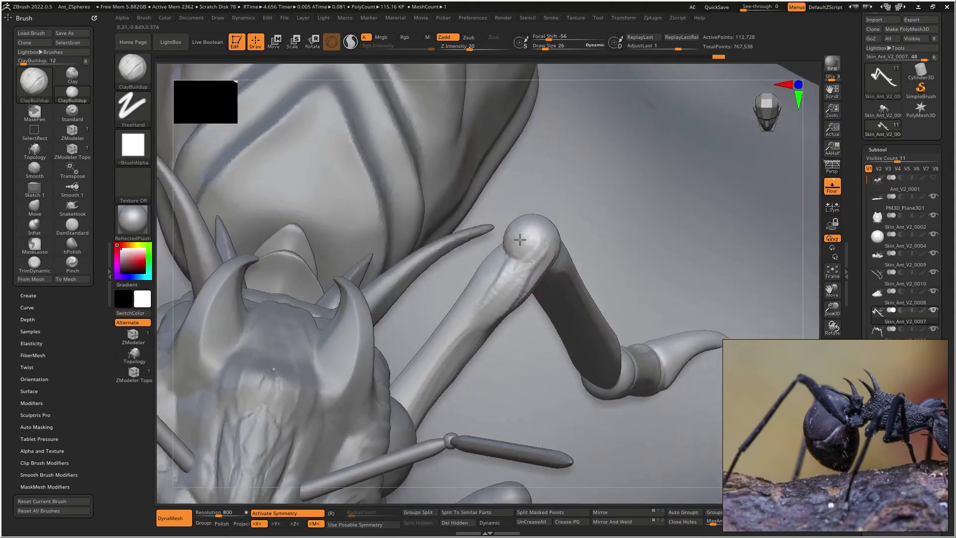
{"action": "left_click_drag", "start_coordinate": [519, 241], "coordinate": [477, 285]}
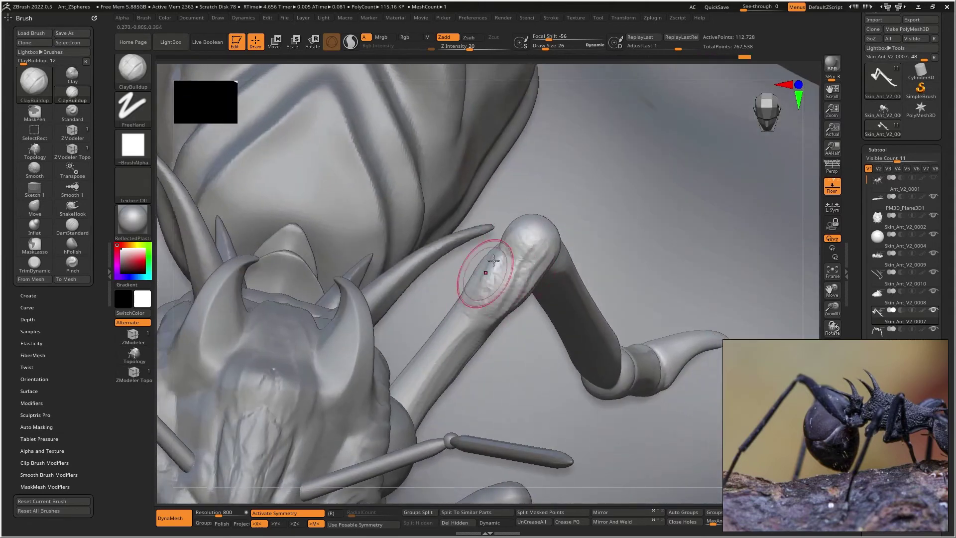
{"action": "left_click_drag", "start_coordinate": [508, 256], "coordinate": [532, 307], "text": "shift"}
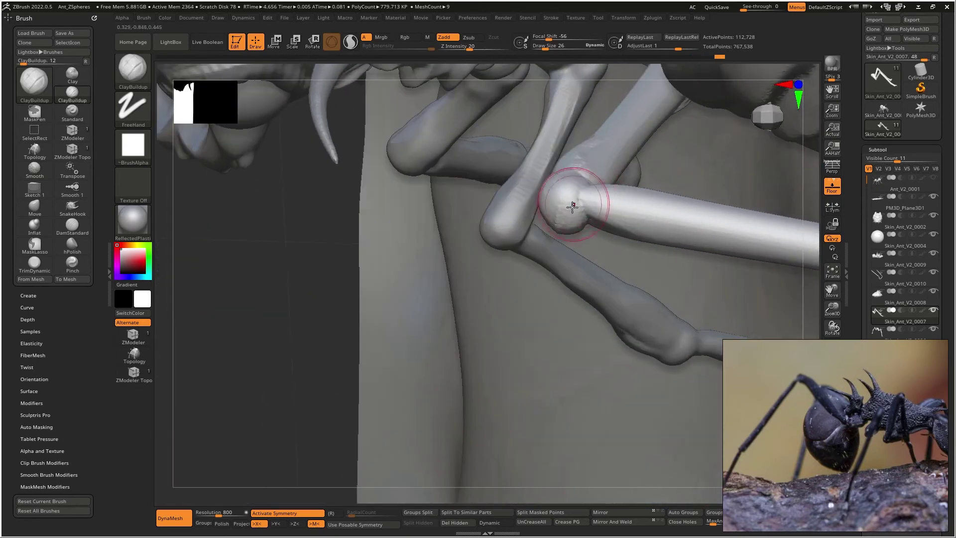
{"action": "left_click_drag", "start_coordinate": [572, 206], "coordinate": [581, 163]}
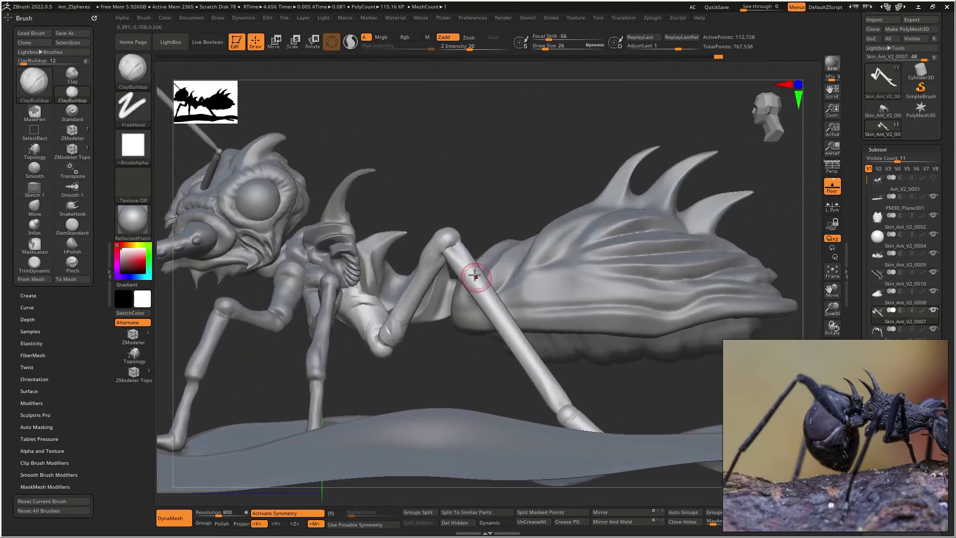
Step: Reshape the hind legs' shin below the knee with the Inflat brush at draw size 42 and smoothing
{"action": "key", "text": "b"}
{"action": "key", "text": "s"}
{"action": "key", "text": "t"}
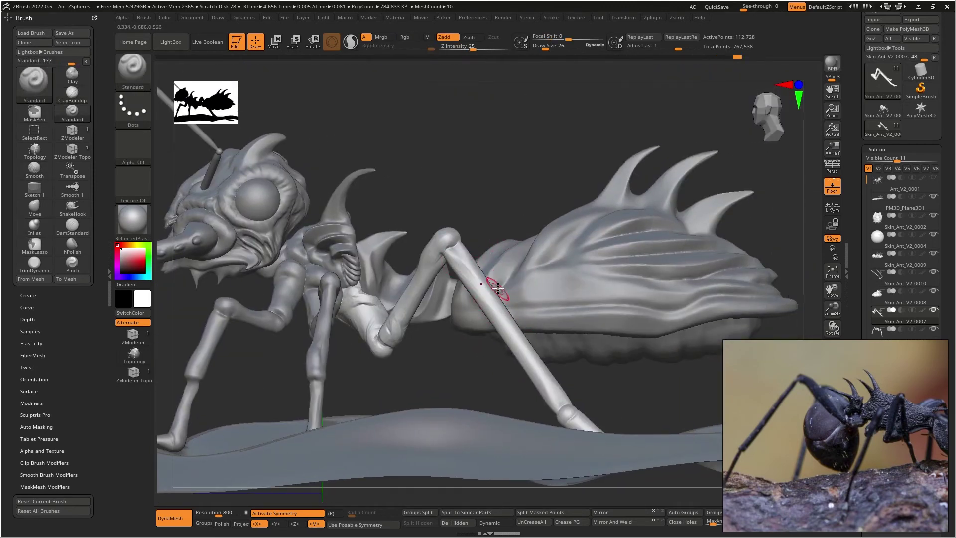
{"action": "key", "text": "b"}
{"action": "key", "text": "i"}
{"action": "key", "text": "n"}
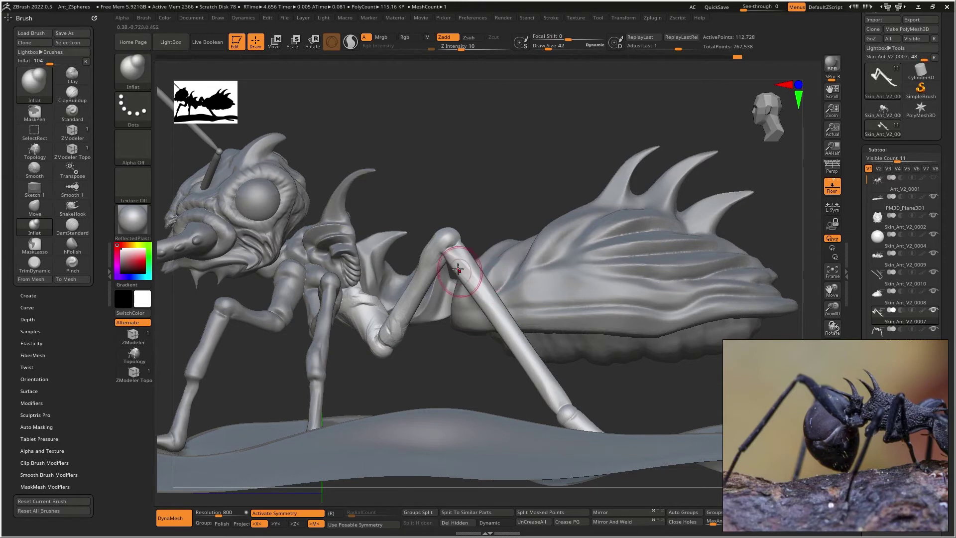
{"action": "left_click_drag", "start_coordinate": [476, 282], "coordinate": [457, 263], "text": "shift"}
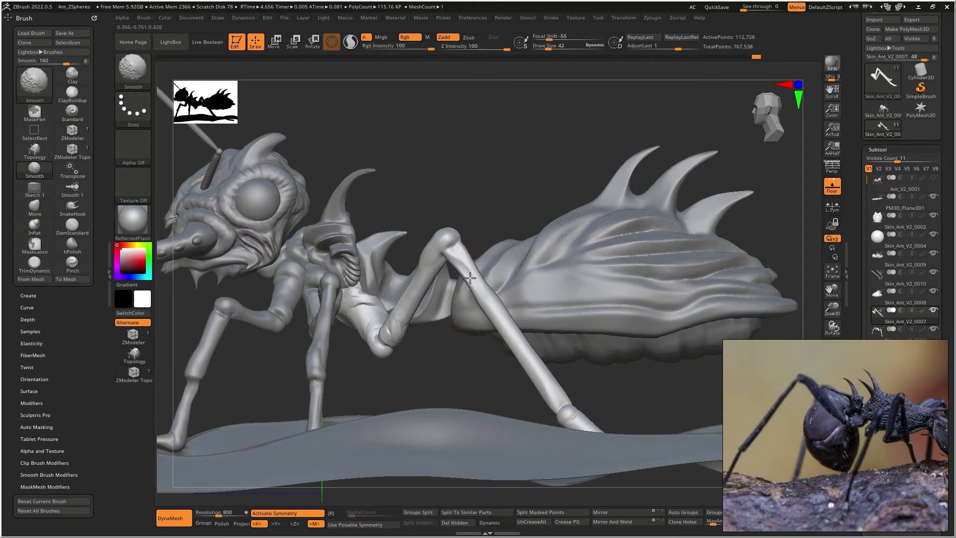
{"action": "left_click_drag", "start_coordinate": [524, 346], "coordinate": [503, 324], "text": "shift"}
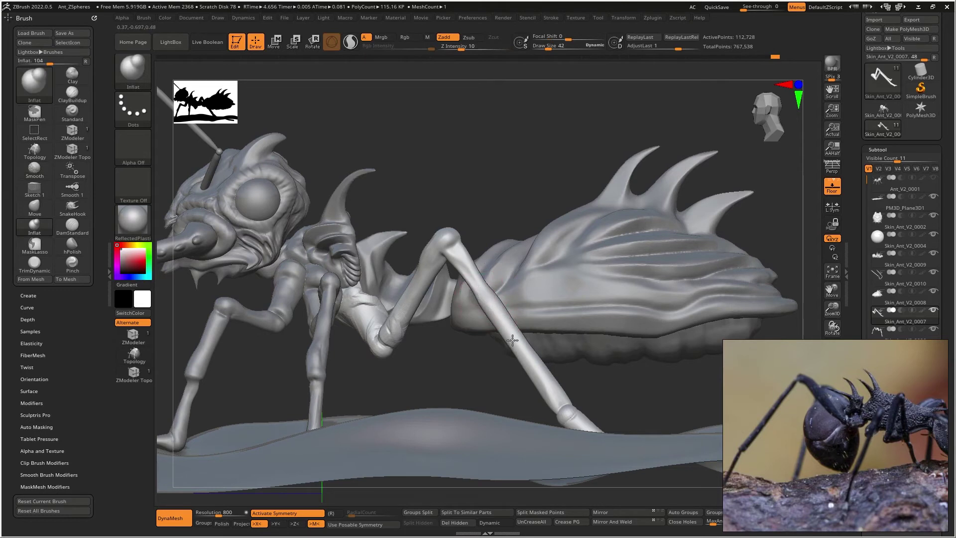
{"action": "left_click_drag", "start_coordinate": [531, 358], "coordinate": [487, 289], "text": "shift"}
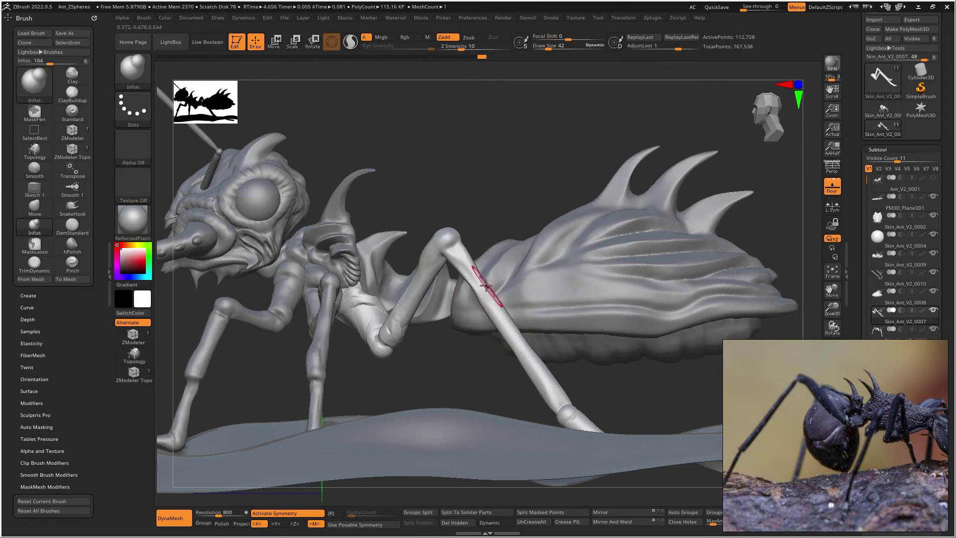
Step: Undo the last shin stroke and build up the length of the hind legs' shin with ClayBuildup and smoothing
{"action": "key", "text": "b"}
{"action": "key", "text": "c"}
{"action": "key", "text": "b"}
{"action": "key", "text": "ctrl+z"}
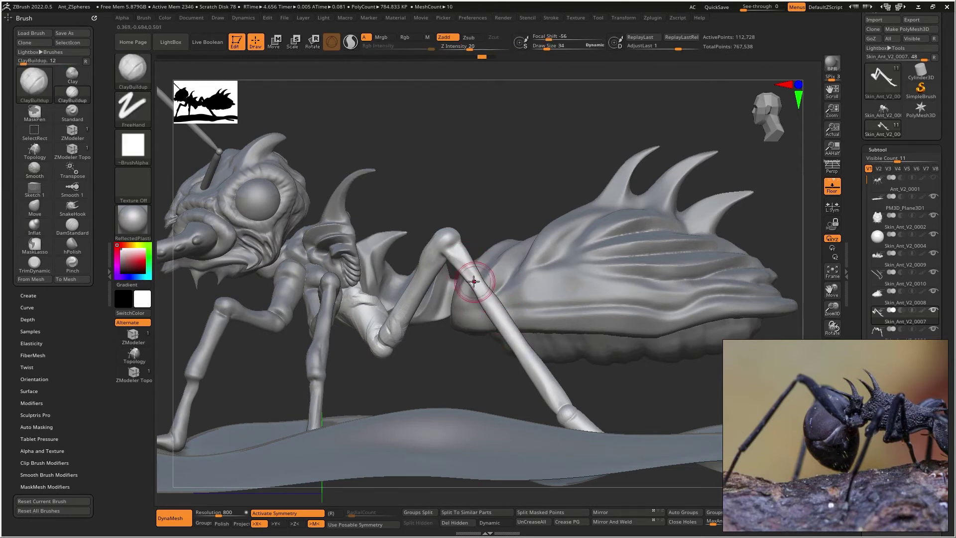
{"action": "right_click_drag", "start_coordinate": [478, 290], "coordinate": [468, 309]}
{"action": "left_click_drag", "start_coordinate": [456, 266], "coordinate": [578, 431]}
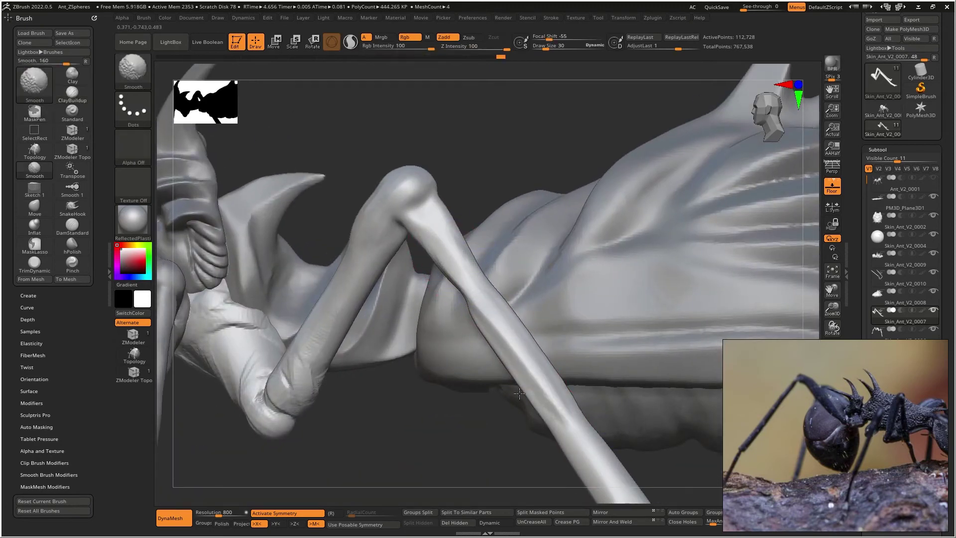
{"action": "right_click_drag", "start_coordinate": [521, 400], "coordinate": [563, 399]}
Step: Try more ClayBuildup and smoothing on the hind legs' upper shin, undo three strokes, and smooth the bulge lightly
{"action": "right_click_drag", "start_coordinate": [478, 294], "coordinate": [464, 284], "text": "alt"}
{"action": "left_click_drag", "start_coordinate": [396, 241], "coordinate": [489, 338]}
{"action": "left_click_drag", "start_coordinate": [391, 239], "coordinate": [449, 319], "text": "shift"}
{"action": "mouse_move", "coordinate": [448, 319]}
{"action": "right_mouse_down"}
{"action": "mouse_move", "coordinate": [462, 252]}
{"action": "mouse_move", "coordinate": [472, 269]}
{"action": "mouse_move", "coordinate": [454, 313]}
{"action": "mouse_move", "coordinate": [434, 278]}
{"action": "right_mouse_up"}
{"action": "key", "text": "ctrl+z"}
{"action": "key", "text": "ctrl+z"}
{"action": "key", "text": "ctrl+z"}
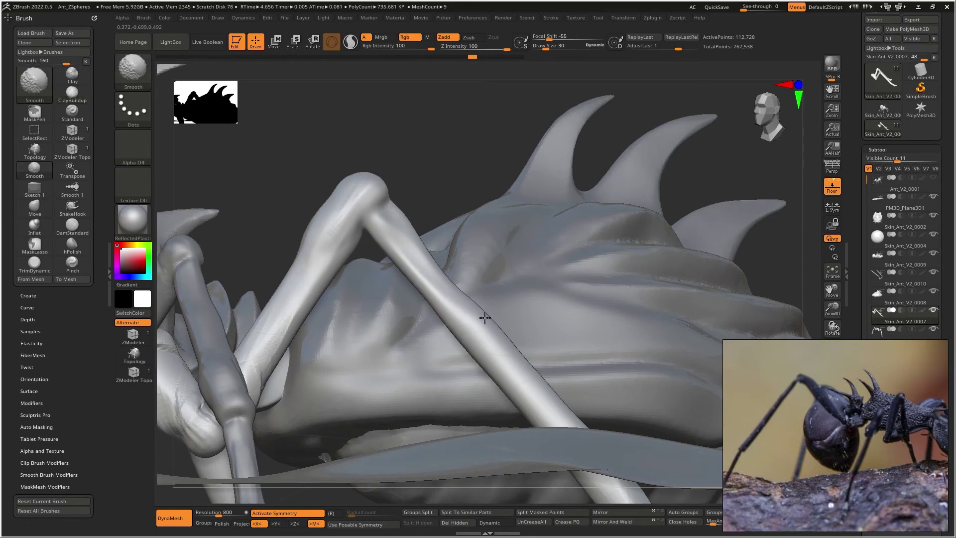
{"action": "left_click_drag", "start_coordinate": [455, 287], "coordinate": [463, 292], "text": "shift"}
Step: Carve creases around the hind legs' knee and short wrinkles on the thigh beside it with DamStandard
{"action": "mouse_move", "coordinate": [463, 293]}
{"action": "right_mouse_down", "text": "alt"}
{"action": "mouse_move", "coordinate": [492, 378]}
{"action": "mouse_move", "coordinate": [424, 369]}
{"action": "right_mouse_up", "text": "alt"}
{"action": "key", "text": "b"}
{"action": "key", "text": "d"}
{"action": "key", "text": "s"}
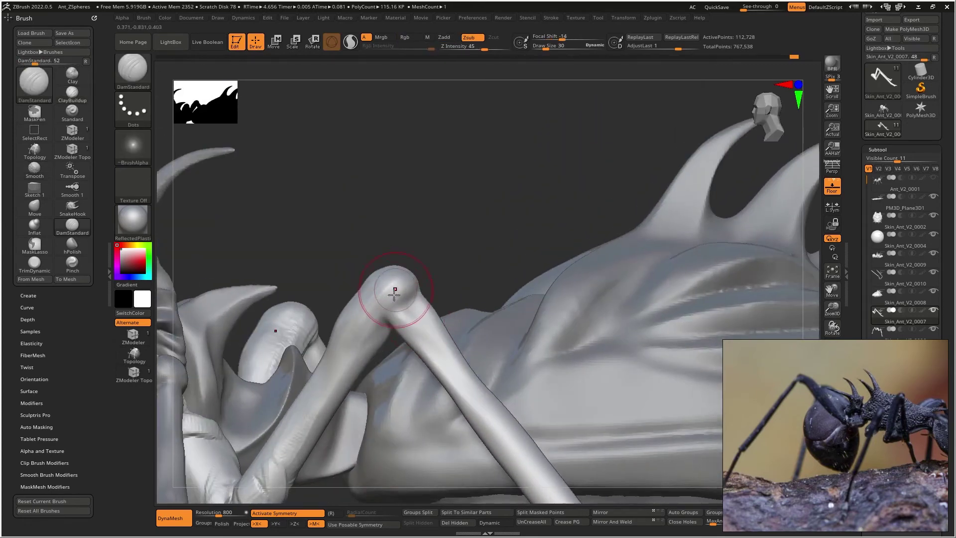
{"action": "left_click_drag", "start_coordinate": [403, 305], "coordinate": [414, 295]}
{"action": "right_click_drag", "start_coordinate": [414, 295], "coordinate": [466, 303]}
{"action": "left_click_drag", "start_coordinate": [431, 299], "coordinate": [438, 288]}
{"action": "mouse_move", "coordinate": [468, 293]}
{"action": "right_mouse_down"}
{"action": "mouse_move", "coordinate": [418, 292]}
{"action": "mouse_move", "coordinate": [503, 290]}
{"action": "mouse_move", "coordinate": [466, 283]}
{"action": "mouse_move", "coordinate": [455, 310]}
{"action": "mouse_move", "coordinate": [520, 296]}
{"action": "right_mouse_up"}
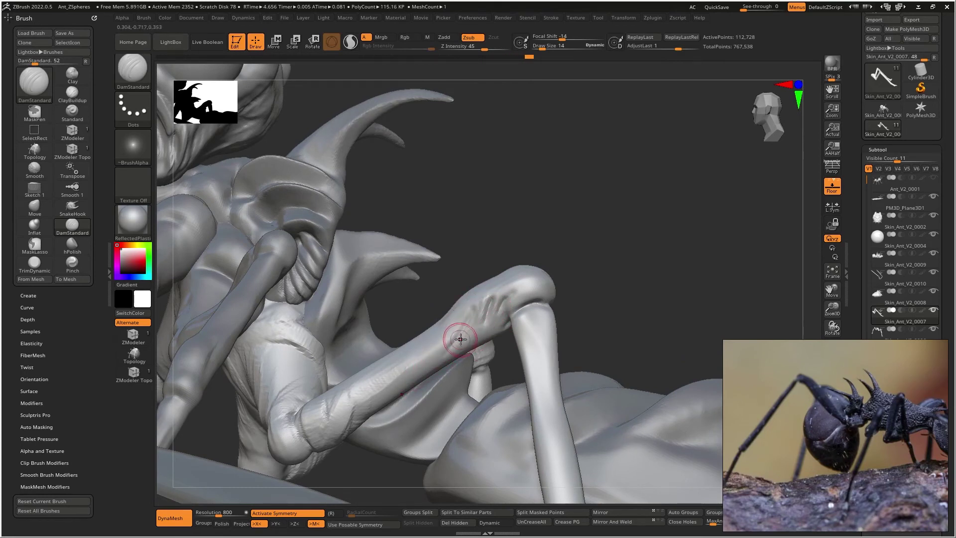
Step: Carve thin DamStandard wrinkles along the hind legs' thigh toward the base joint and soften them by smoothing
{"action": "left_click_drag", "start_coordinate": [430, 335], "coordinate": [340, 420]}
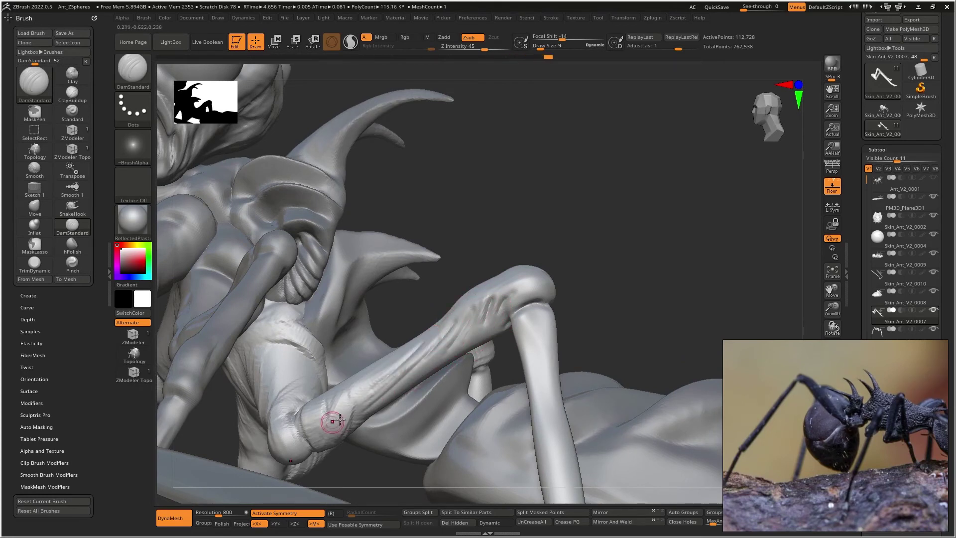
{"action": "mouse_move", "coordinate": [374, 389]}
{"action": "left_mouse_down", "text": "shift"}
{"action": "mouse_move", "coordinate": [345, 424]}
{"action": "mouse_move", "coordinate": [348, 400]}
{"action": "mouse_move", "coordinate": [428, 351]}
{"action": "left_mouse_up", "text": "shift"}
{"action": "right_click_drag", "start_coordinate": [503, 317], "coordinate": [617, 269]}
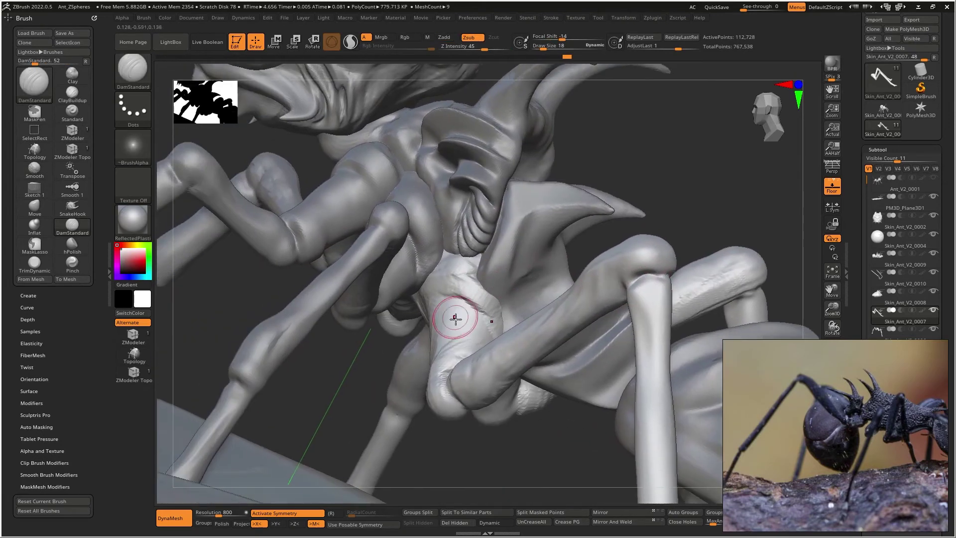
Step: Smooth the wrinkles around the hind legs' base joint below the thorax
{"action": "left_click_drag", "start_coordinate": [458, 316], "coordinate": [491, 324], "text": "shift"}
{"action": "mouse_move", "coordinate": [440, 384]}
{"action": "left_mouse_down", "text": "shift"}
{"action": "mouse_move", "coordinate": [451, 299]}
{"action": "mouse_move", "coordinate": [449, 344]}
{"action": "left_mouse_up", "text": "shift"}
{"action": "mouse_move", "coordinate": [448, 344]}
{"action": "right_mouse_down"}
{"action": "mouse_move", "coordinate": [522, 346]}
{"action": "mouse_move", "coordinate": [495, 228]}
{"action": "mouse_move", "coordinate": [436, 177]}
{"action": "right_mouse_up"}
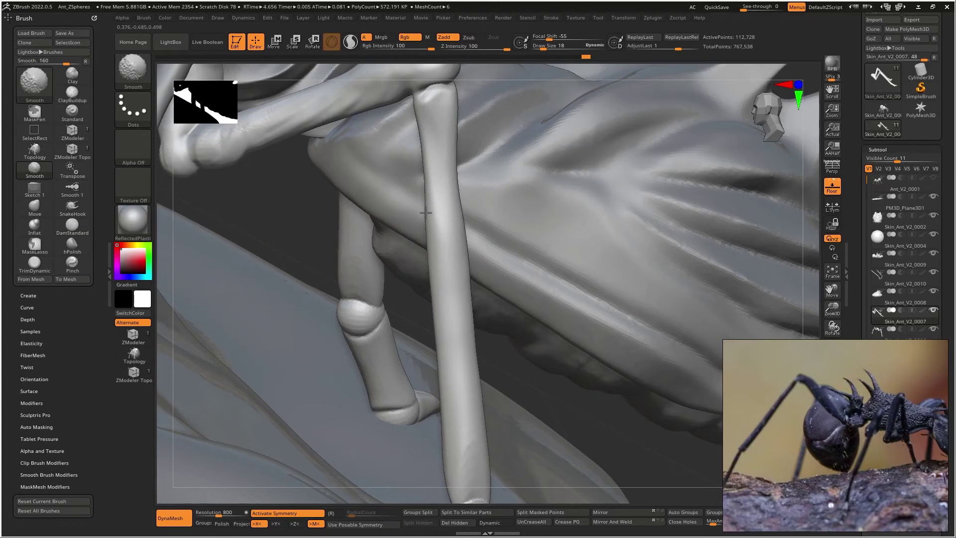
Step: Build up a muscular swelling on the hind legs' lower shin above the ankle joint with ClayBuildup and smooth it
{"action": "right_click_drag", "start_coordinate": [466, 384], "coordinate": [468, 276], "text": "alt"}
{"action": "key", "text": "b"}
{"action": "key", "text": "c"}
{"action": "key", "text": "b"}
{"action": "mouse_move", "coordinate": [475, 409]}
{"action": "left_mouse_down"}
{"action": "mouse_move", "coordinate": [479, 364]}
{"action": "mouse_move", "coordinate": [466, 384]}
{"action": "mouse_move", "coordinate": [457, 338]}
{"action": "mouse_move", "coordinate": [460, 379]}
{"action": "mouse_move", "coordinate": [464, 364]}
{"action": "mouse_move", "coordinate": [477, 381]}
{"action": "left_mouse_up"}
{"action": "right_click_drag", "start_coordinate": [486, 380], "coordinate": [490, 395]}
{"action": "left_click_drag", "start_coordinate": [469, 274], "coordinate": [501, 370]}
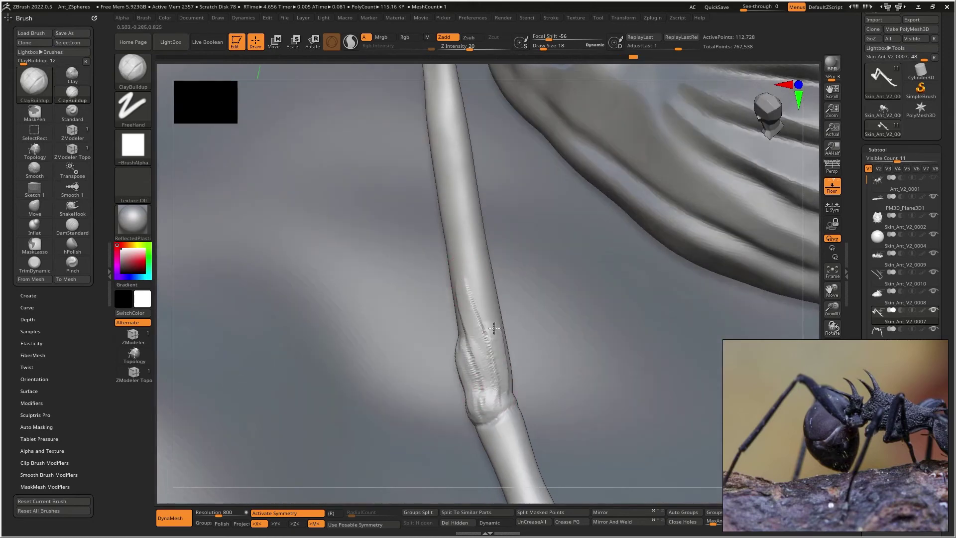
{"action": "right_click_drag", "start_coordinate": [461, 341], "coordinate": [503, 325]}
{"action": "mouse_move", "coordinate": [456, 408]}
{"action": "right_mouse_down"}
{"action": "mouse_move", "coordinate": [474, 342]}
{"action": "mouse_move", "coordinate": [384, 333]}
{"action": "mouse_move", "coordinate": [428, 343]}
{"action": "mouse_move", "coordinate": [439, 321]}
{"action": "mouse_move", "coordinate": [420, 304]}
{"action": "mouse_move", "coordinate": [505, 343]}
{"action": "right_mouse_up"}
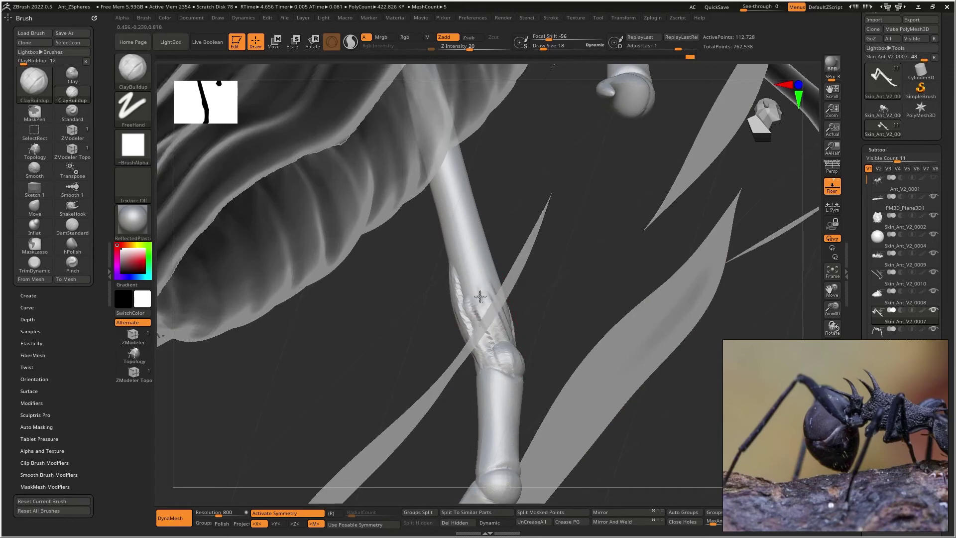
{"action": "key", "text": "shift"}
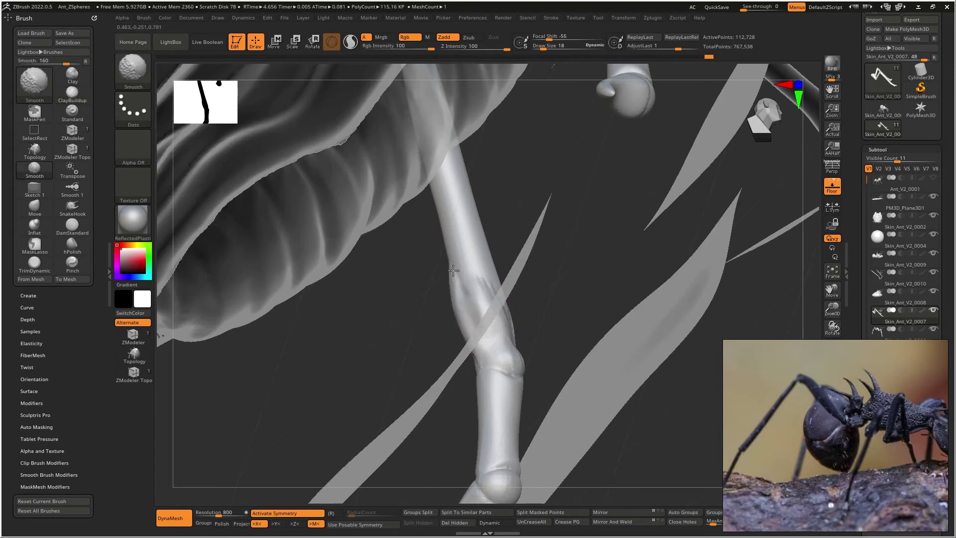
Step: Add ClayBuildup ridges across the hind legs' foot segment between ankle and claw, and soften them by smoothing
{"action": "mouse_move", "coordinate": [487, 320]}
{"action": "right_mouse_down"}
{"action": "mouse_move", "coordinate": [480, 302]}
{"action": "mouse_move", "coordinate": [455, 332]}
{"action": "right_mouse_up"}
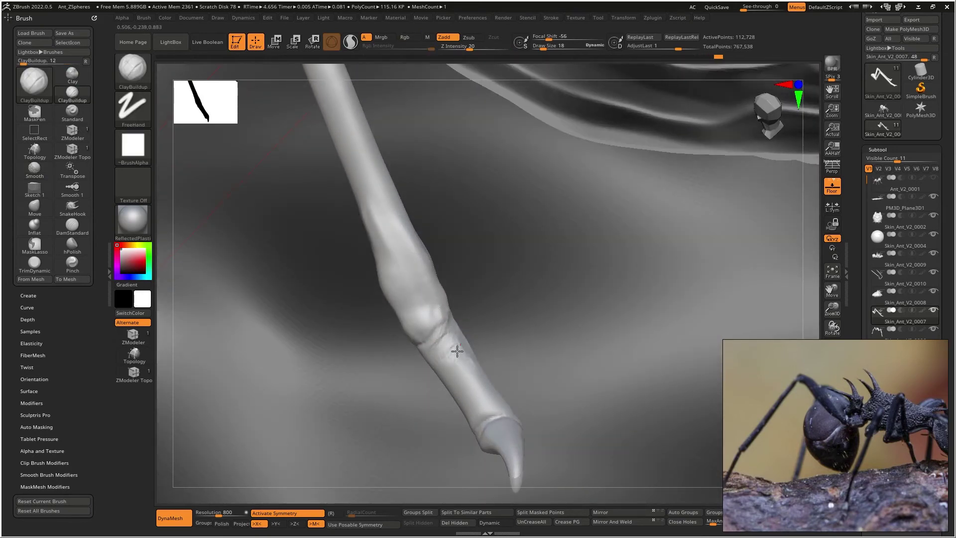
{"action": "right_click_drag", "start_coordinate": [487, 411], "coordinate": [472, 346]}
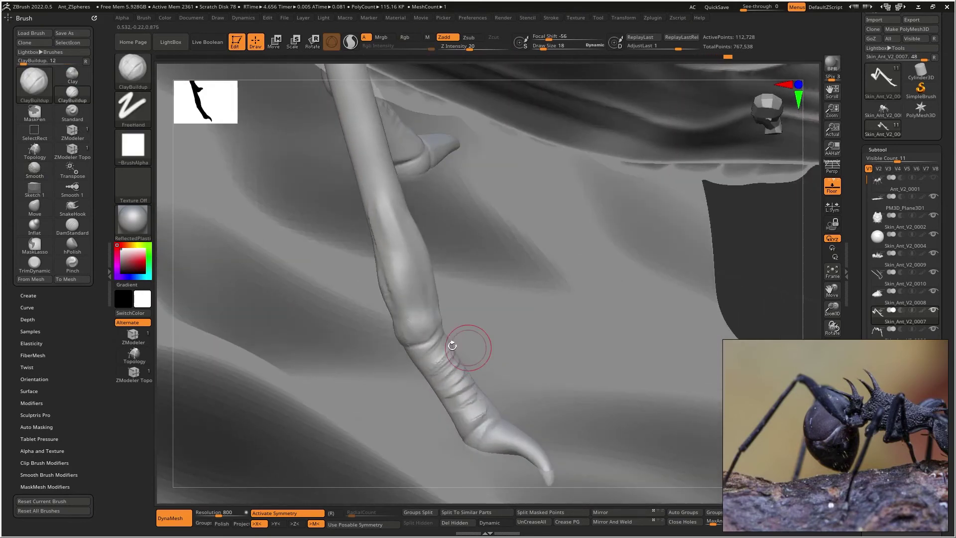
{"action": "right_click_drag", "start_coordinate": [452, 389], "coordinate": [434, 346]}
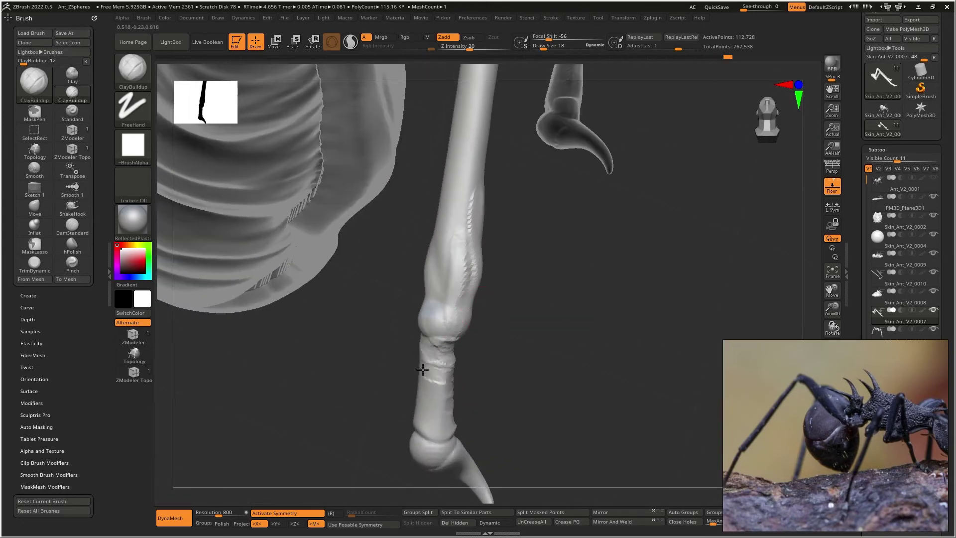
{"action": "key", "text": "shift"}
{"action": "left_click_drag", "start_coordinate": [426, 413], "coordinate": [459, 365], "text": "shift"}
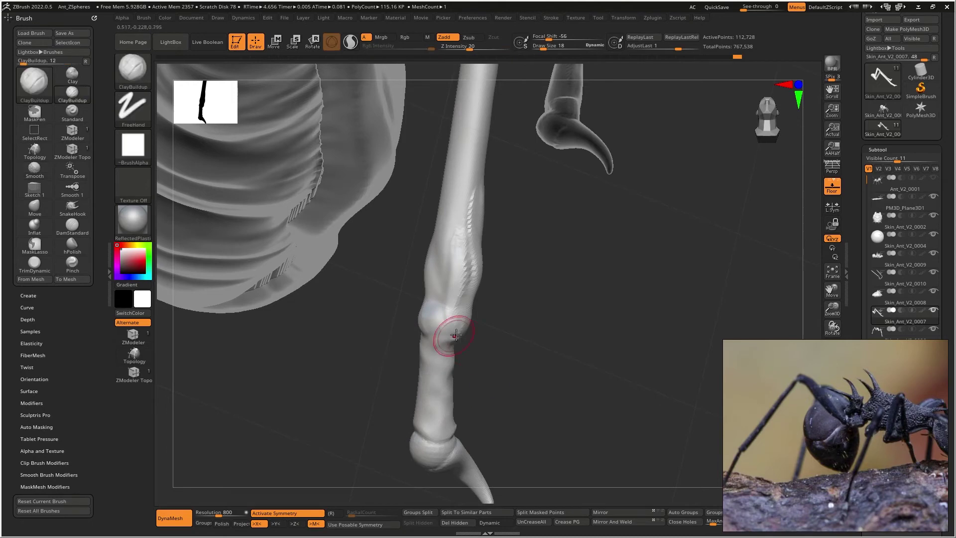
{"action": "right_click_drag", "start_coordinate": [455, 335], "coordinate": [474, 330]}
{"action": "key", "text": "shift"}
{"action": "left_click_drag", "start_coordinate": [512, 360], "coordinate": [518, 391], "text": "shift"}
Step: Carve creases into the hind legs' foot segment near the claw joint with DamStandard
{"action": "key", "text": "b"}
{"action": "key", "text": "d"}
{"action": "key", "text": "s"}
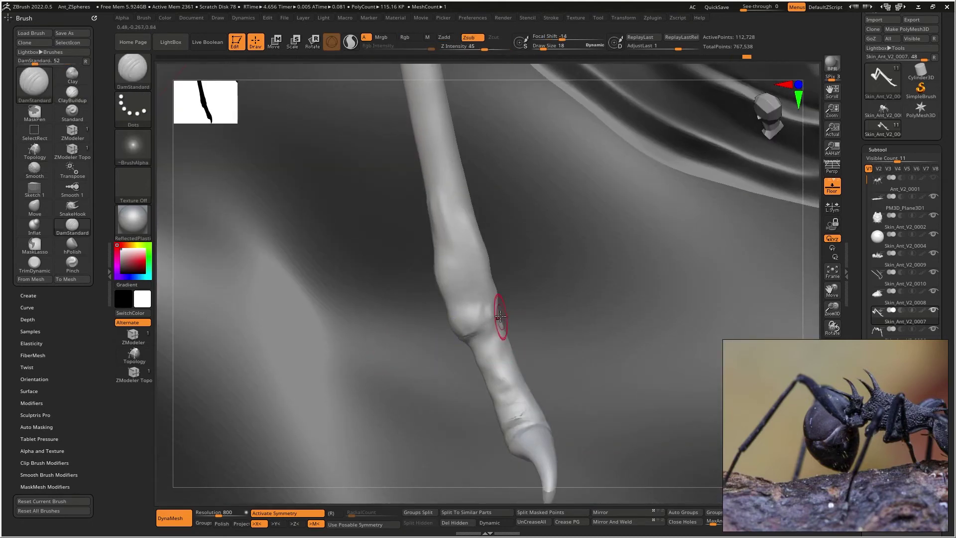
{"action": "right_click_drag", "start_coordinate": [500, 309], "coordinate": [510, 318]}
Step: Turn on perspective, select the antennae subtool and DynaMesh it at resolution 800
{"action": "right_click_drag", "start_coordinate": [568, 334], "coordinate": [526, 167]}
{"action": "right_click_drag", "start_coordinate": [590, 268], "coordinate": [567, 257]}
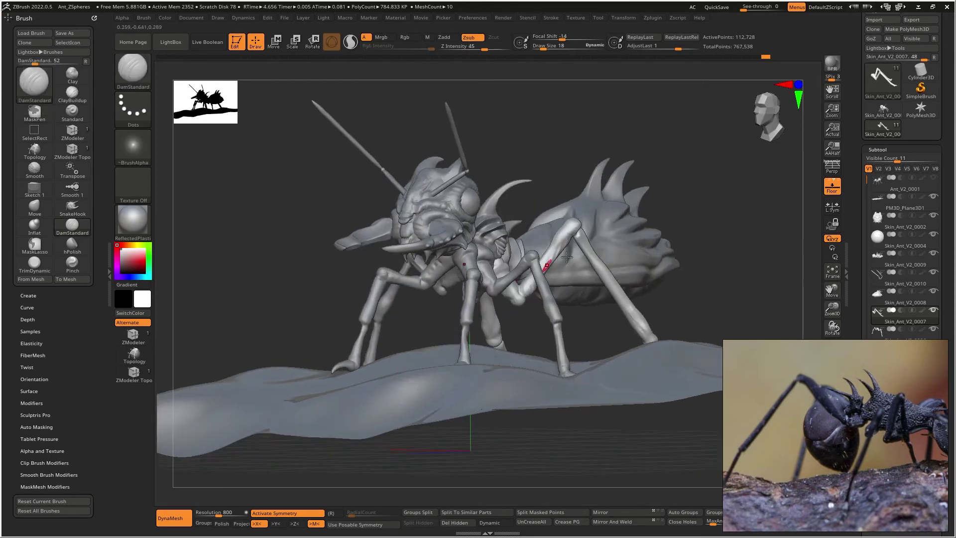
{"action": "left_click", "coordinate": [833, 169]}
{"action": "mouse_move", "coordinate": [667, 224]}
{"action": "right_mouse_down"}
{"action": "mouse_move", "coordinate": [664, 241]}
{"action": "mouse_move", "coordinate": [636, 231]}
{"action": "mouse_move", "coordinate": [627, 214]}
{"action": "mouse_move", "coordinate": [655, 280]}
{"action": "mouse_move", "coordinate": [603, 268]}
{"action": "mouse_move", "coordinate": [617, 254]}
{"action": "mouse_move", "coordinate": [548, 283]}
{"action": "mouse_move", "coordinate": [543, 297]}
{"action": "mouse_move", "coordinate": [572, 314]}
{"action": "mouse_move", "coordinate": [556, 270]}
{"action": "mouse_move", "coordinate": [598, 274]}
{"action": "mouse_move", "coordinate": [548, 269]}
{"action": "mouse_move", "coordinate": [572, 280]}
{"action": "right_mouse_up"}
{"action": "left_click", "coordinate": [530, 278], "text": "alt"}
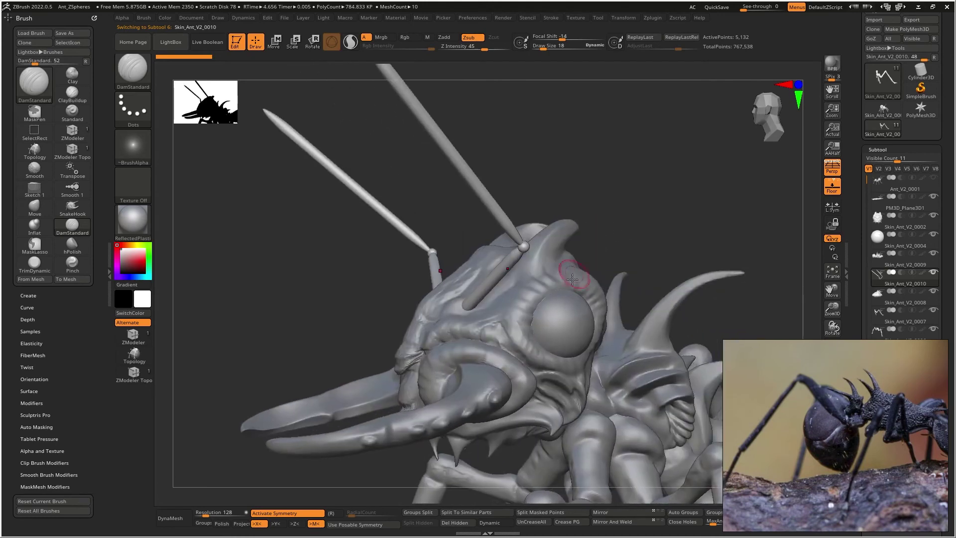
{"action": "left_click_drag", "start_coordinate": [218, 513], "coordinate": [220, 513]}
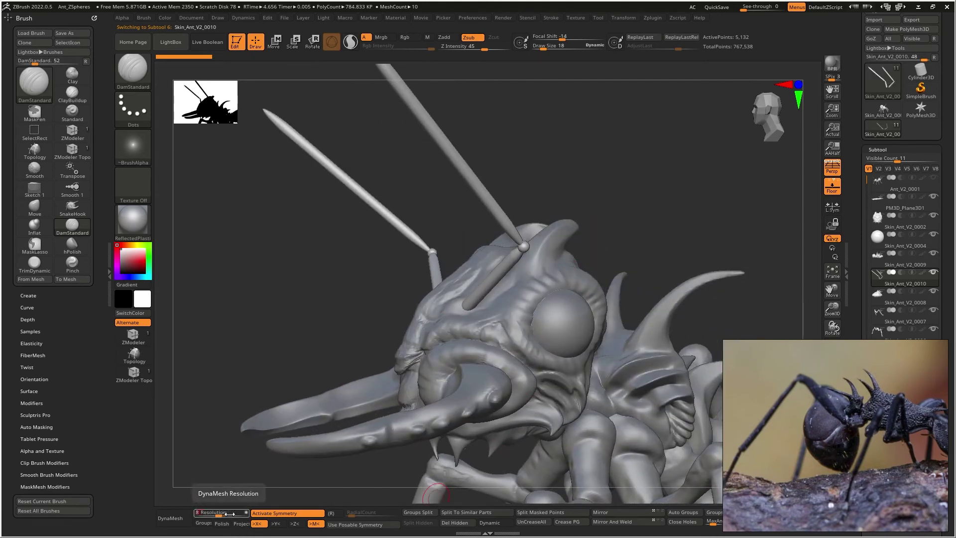
{"action": "left_click", "coordinate": [171, 518]}
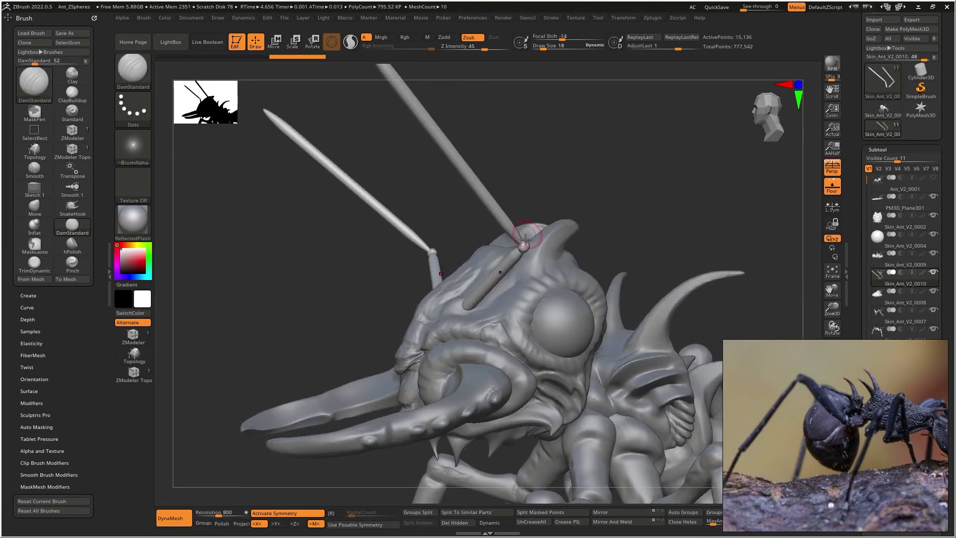
Step: Thicken the antennae's elbow joints and shafts with the Inflat brush and quick-save the project
{"action": "key", "text": "b"}
{"action": "key", "text": "i"}
{"action": "key", "text": "n"}
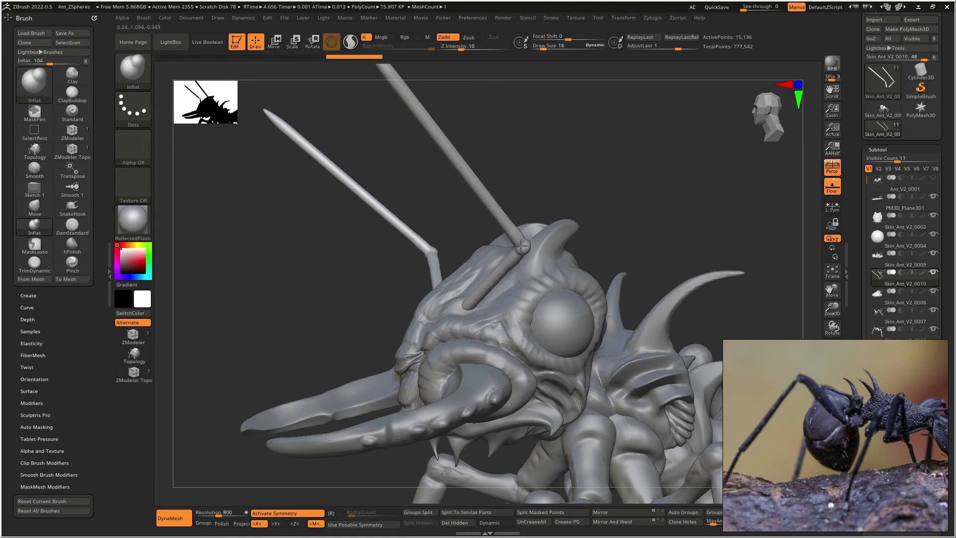
{"action": "left_click_drag", "start_coordinate": [518, 250], "coordinate": [524, 248]}
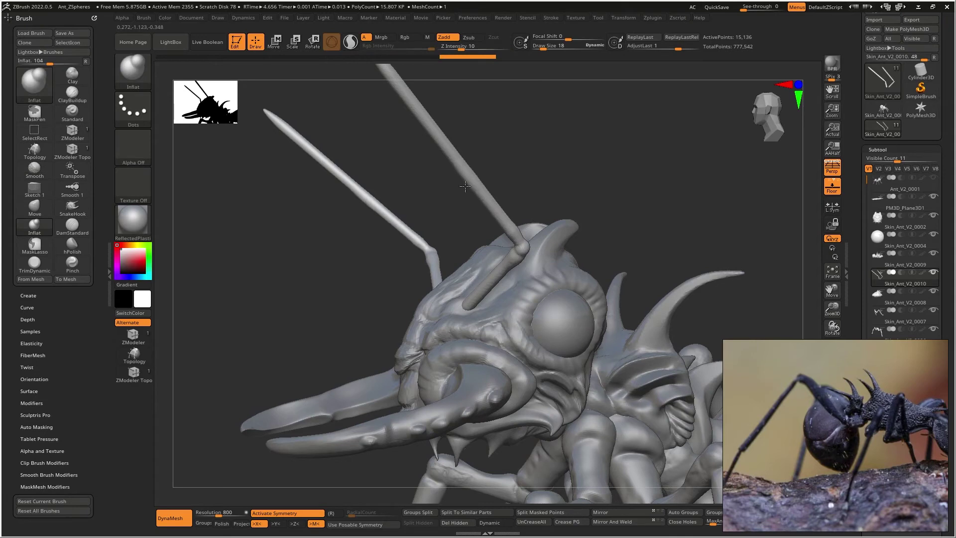
{"action": "left_click_drag", "start_coordinate": [453, 171], "coordinate": [500, 246]}
{"action": "left_click_drag", "start_coordinate": [481, 191], "coordinate": [550, 294]}
{"action": "mouse_move", "coordinate": [551, 296]}
{"action": "right_mouse_down"}
{"action": "mouse_move", "coordinate": [602, 284]}
{"action": "mouse_move", "coordinate": [558, 311]}
{"action": "right_mouse_up"}
{"action": "mouse_move", "coordinate": [562, 320]}
{"action": "left_mouse_down"}
{"action": "mouse_move", "coordinate": [528, 352]}
{"action": "mouse_move", "coordinate": [533, 341]}
{"action": "left_mouse_up"}
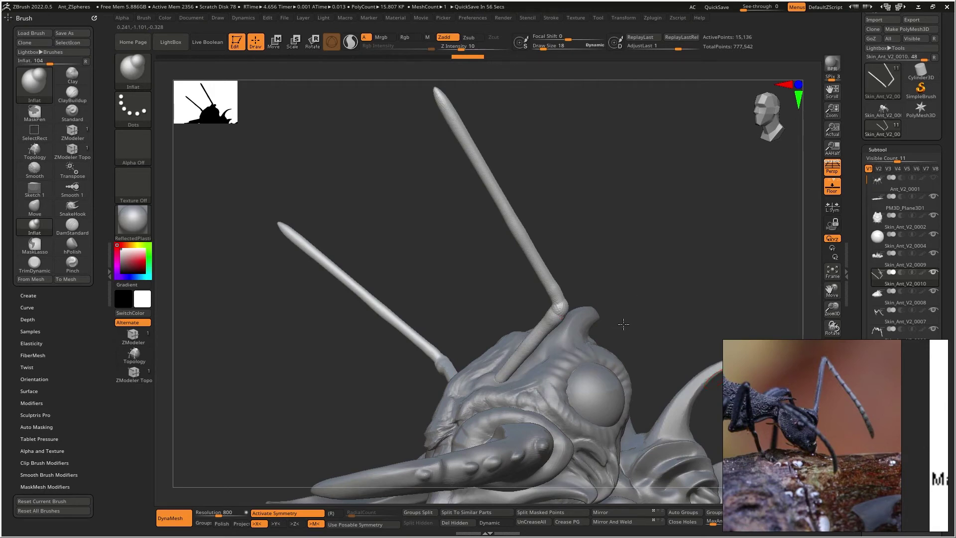
{"action": "left_click_drag", "start_coordinate": [624, 324], "coordinate": [559, 170]}
{"action": "left_click", "coordinate": [732, 7]}
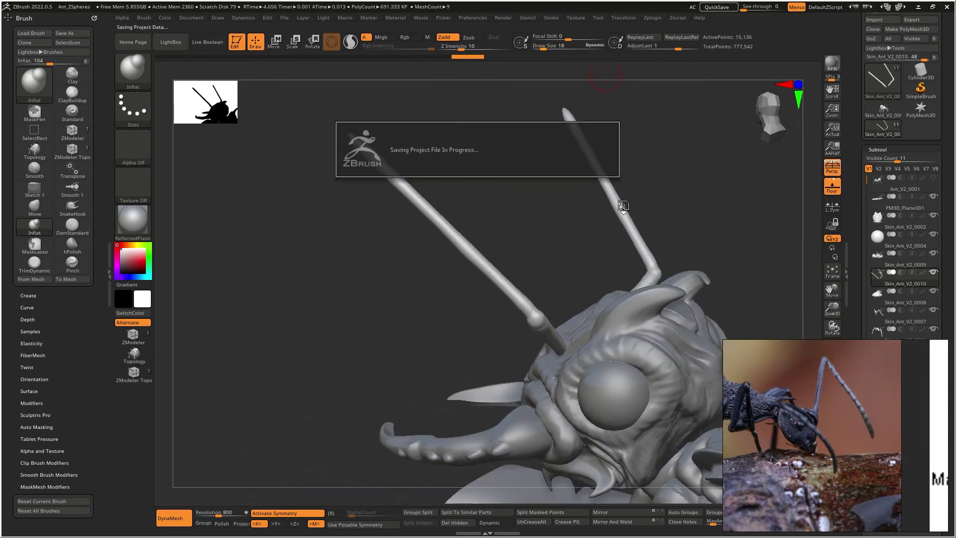
Step: Try carving a ring groove around the antennae just above the elbow with a small DamStandard brush
{"action": "mouse_move", "coordinate": [466, 314]}
{"action": "left_mouse_down"}
{"action": "mouse_move", "coordinate": [480, 309]}
{"action": "mouse_move", "coordinate": [457, 310]}
{"action": "left_mouse_up"}
{"action": "right_click_drag", "start_coordinate": [494, 320], "coordinate": [522, 323], "text": "ctrl"}
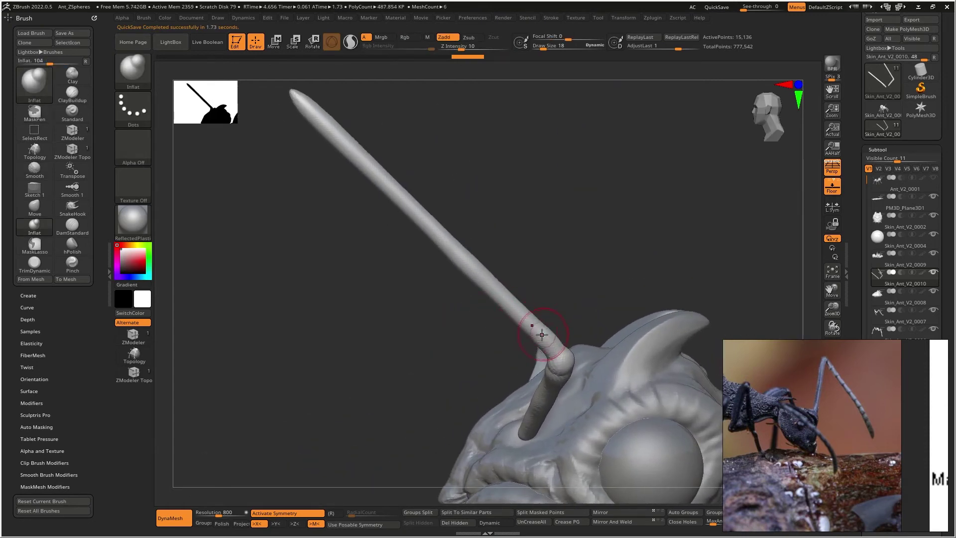
{"action": "key", "text": "b"}
{"action": "key", "text": "d"}
{"action": "key", "text": "s"}
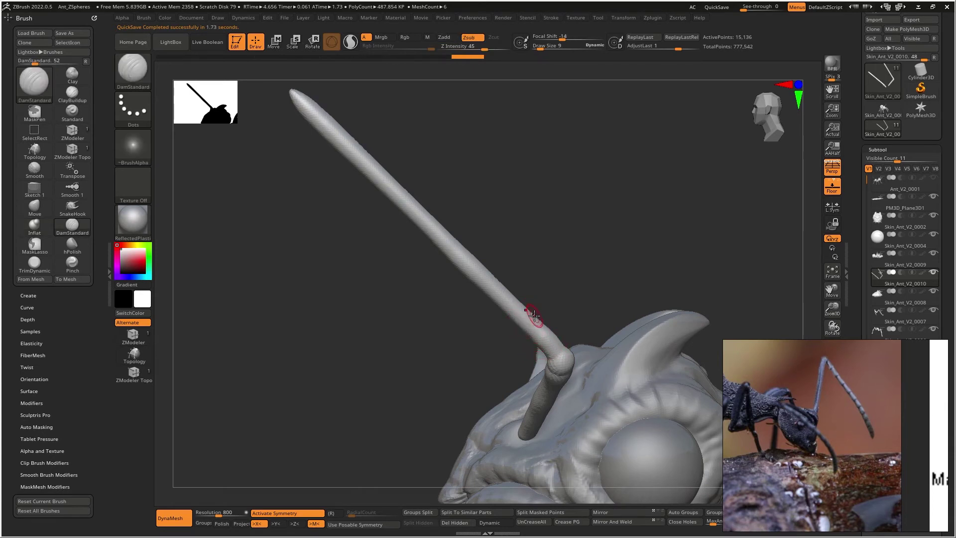
{"action": "right_click_drag", "start_coordinate": [547, 303], "coordinate": [560, 276]}
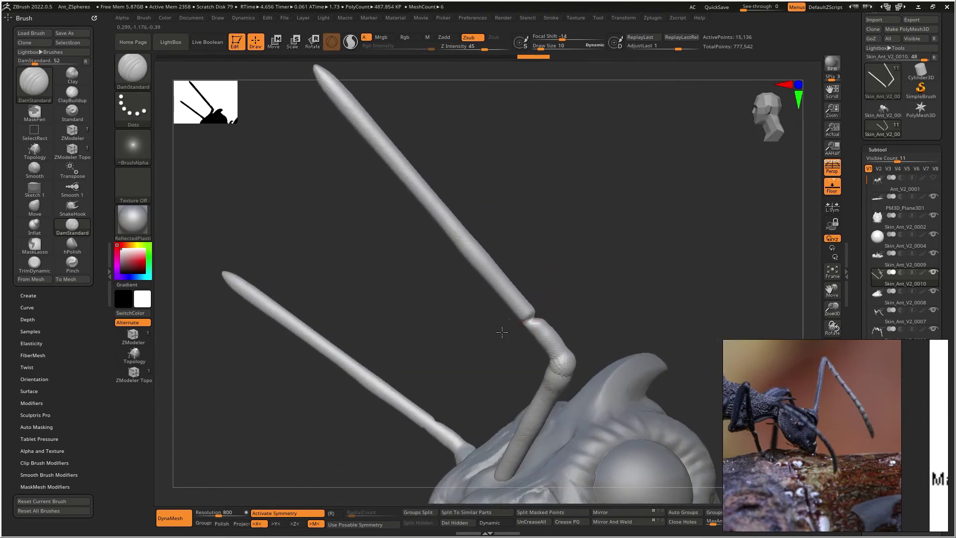
{"action": "mouse_move", "coordinate": [523, 305]}
{"action": "right_mouse_down"}
{"action": "mouse_move", "coordinate": [543, 311]}
{"action": "mouse_move", "coordinate": [481, 324]}
{"action": "mouse_move", "coordinate": [579, 297]}
{"action": "mouse_move", "coordinate": [575, 320]}
{"action": "mouse_move", "coordinate": [487, 327]}
{"action": "mouse_move", "coordinate": [555, 328]}
{"action": "mouse_move", "coordinate": [613, 301]}
{"action": "mouse_move", "coordinate": [572, 316]}
{"action": "right_mouse_up"}
Step: Try building up the antenna segments beside the groove with ClayBuildup at draw size 14, smoothing between strokes
{"action": "key", "text": "b"}
{"action": "key", "text": "c"}
{"action": "key", "text": "b"}
{"action": "left_click_drag", "start_coordinate": [570, 315], "coordinate": [559, 308], "text": "shift"}
{"action": "mouse_move", "coordinate": [559, 307]}
{"action": "right_mouse_down"}
{"action": "mouse_move", "coordinate": [602, 252]}
{"action": "mouse_move", "coordinate": [533, 286]}
{"action": "right_mouse_up"}
{"action": "left_click_drag", "start_coordinate": [537, 290], "coordinate": [554, 307], "text": "shift"}
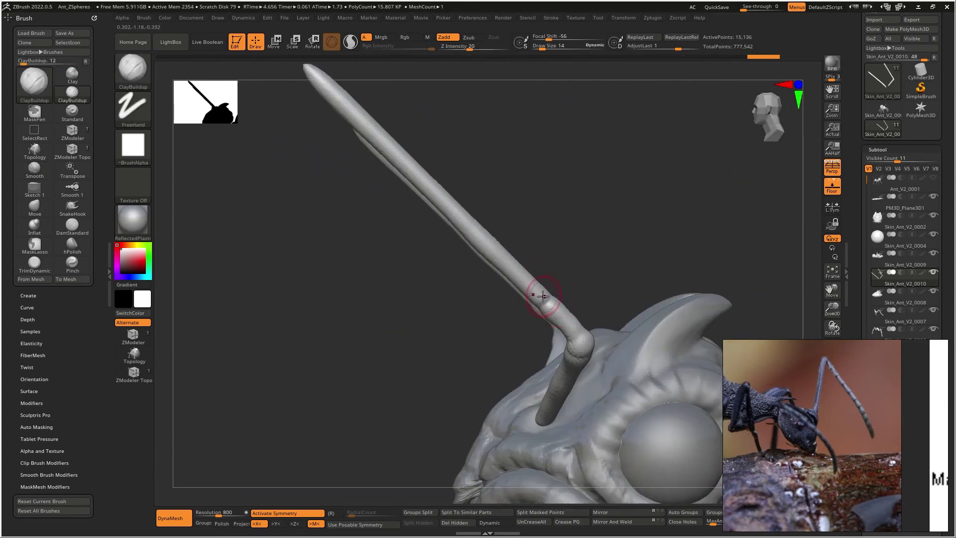
{"action": "mouse_move", "coordinate": [536, 298]}
{"action": "right_mouse_down"}
{"action": "mouse_move", "coordinate": [513, 294]}
{"action": "mouse_move", "coordinate": [538, 291]}
{"action": "mouse_move", "coordinate": [546, 277]}
{"action": "mouse_move", "coordinate": [534, 289]}
{"action": "right_mouse_up"}
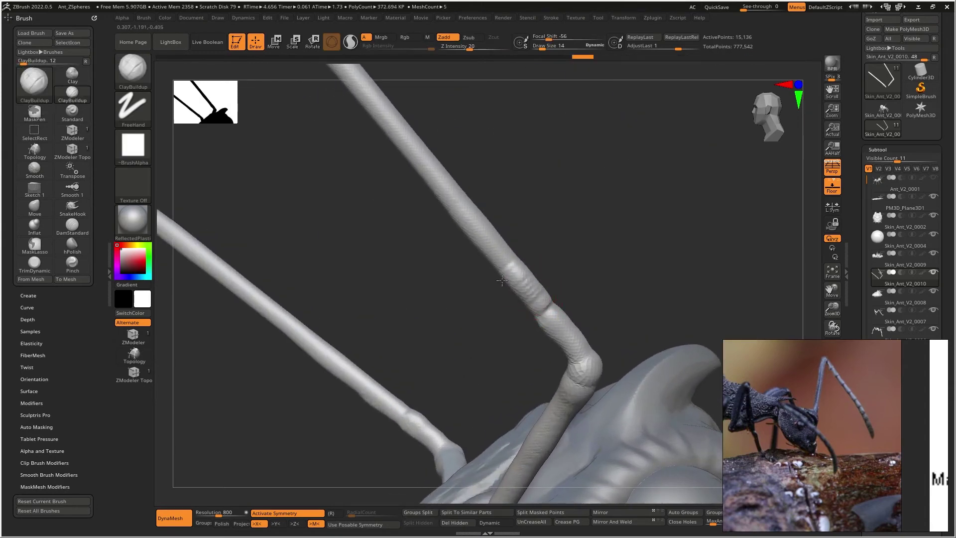
Step: Try extending the ClayBuildup swelling around the antennae's far side above the groove and smooth it
{"action": "right_click_drag", "start_coordinate": [523, 306], "coordinate": [561, 264]}
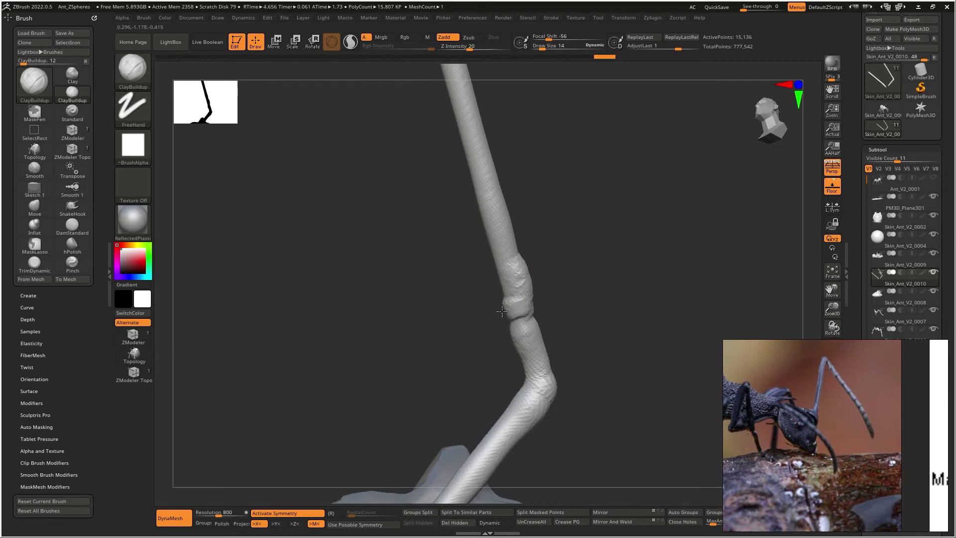
{"action": "key", "text": "shift"}
{"action": "left_click_drag", "start_coordinate": [522, 288], "coordinate": [509, 274], "text": "shift"}
{"action": "mouse_move", "coordinate": [506, 271]}
{"action": "right_mouse_down"}
{"action": "mouse_move", "coordinate": [506, 297]}
{"action": "mouse_move", "coordinate": [518, 279]}
{"action": "right_mouse_up"}
{"action": "right_click_drag", "start_coordinate": [536, 237], "coordinate": [557, 295], "text": "alt"}
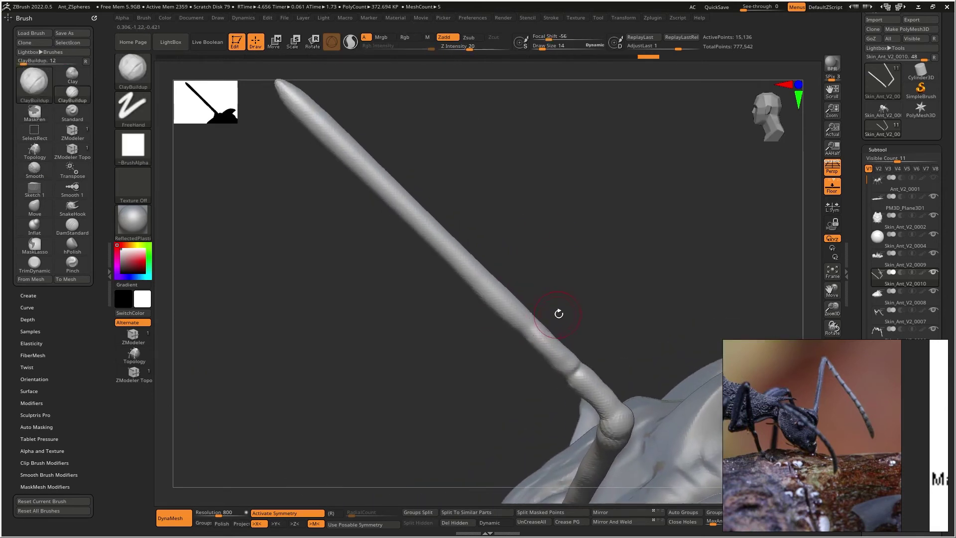
Step: Undo the groove and the ClayBuildup strokes on the antennae
{"action": "key", "text": "ctrl"}
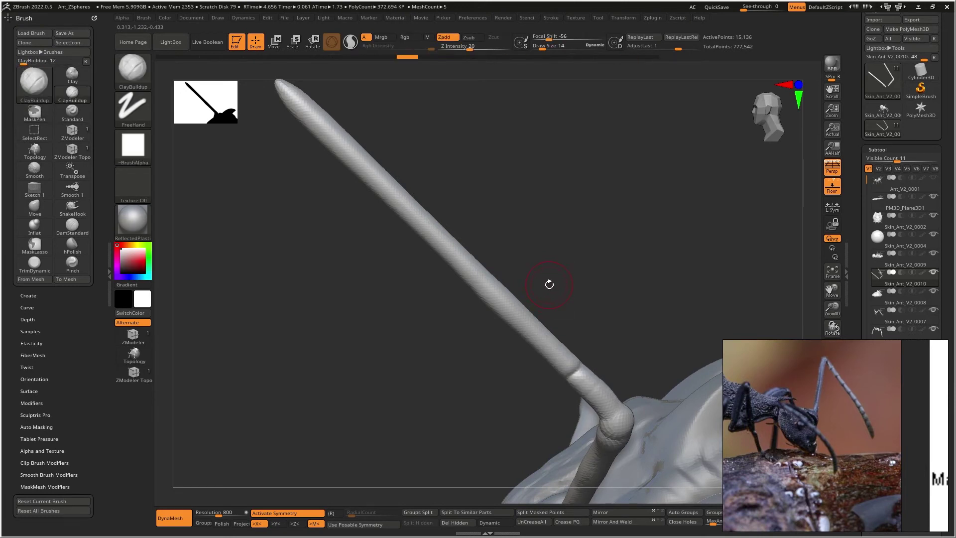
{"action": "right_click_drag", "start_coordinate": [552, 287], "coordinate": [587, 259]}
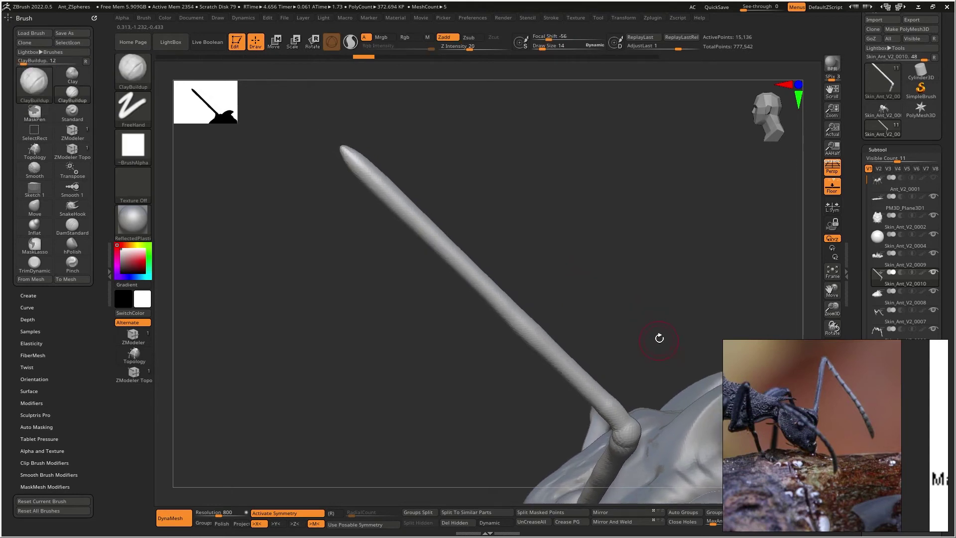
{"action": "right_click_drag", "start_coordinate": [659, 338], "coordinate": [629, 318]}
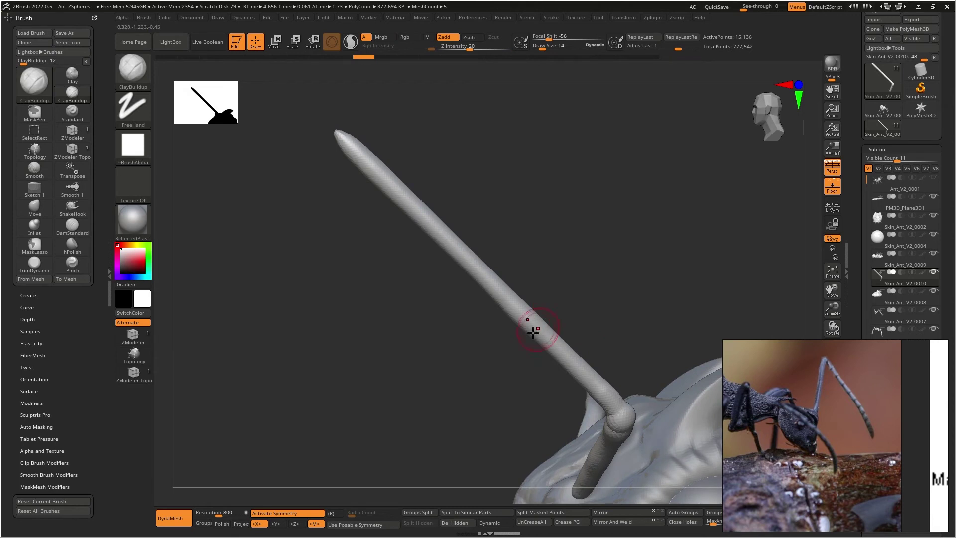
Step: Re-DynaMesh the antennae at resolution 800 and turn off perspective
{"action": "left_click_drag", "start_coordinate": [640, 221], "coordinate": [581, 283], "text": "ctrl"}
{"action": "right_click_drag", "start_coordinate": [598, 343], "coordinate": [612, 288]}
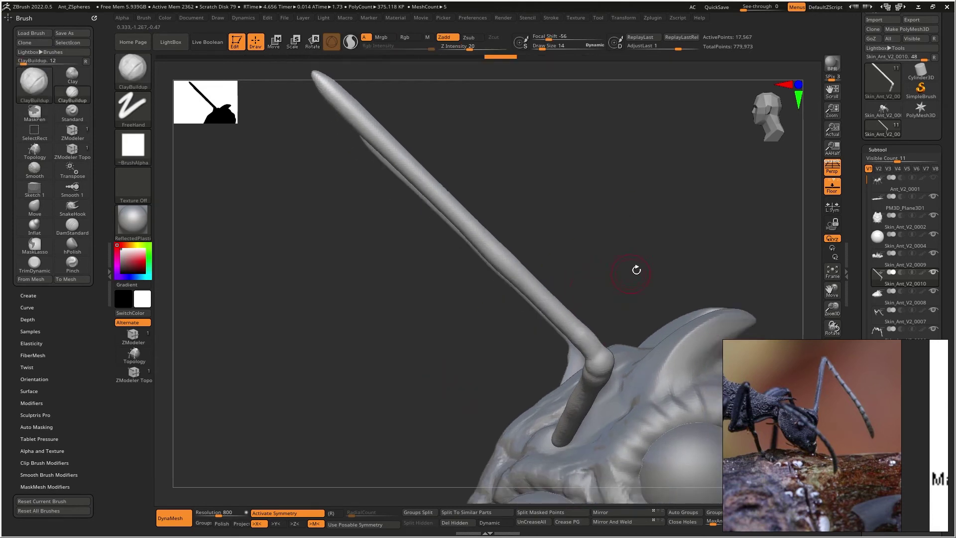
{"action": "left_click", "coordinate": [829, 172]}
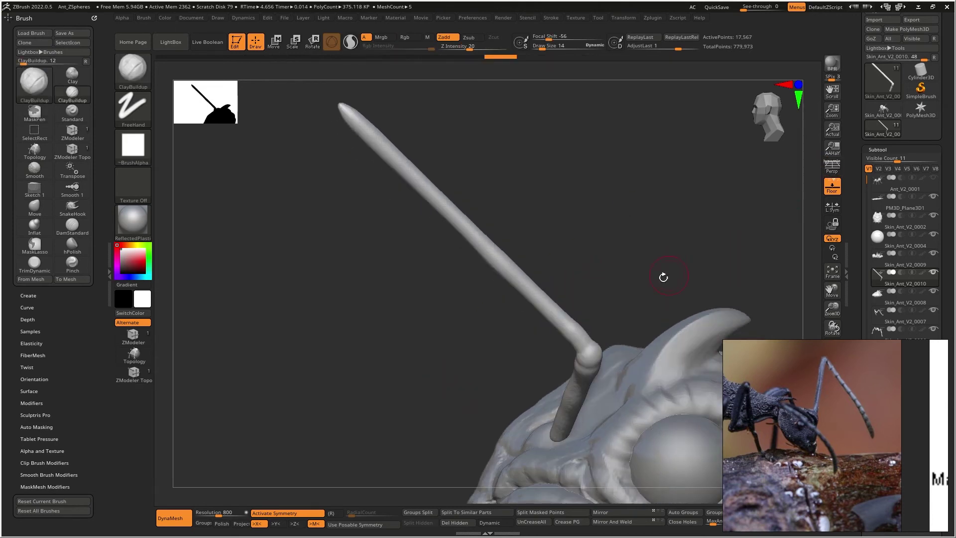
Step: Try masking a band across the antennae's lower shaft with MaskPen
{"action": "left_click", "coordinate": [139, 80], "text": "ctrl"}
{"action": "left_click", "coordinate": [334, 124], "text": "ctrl"}
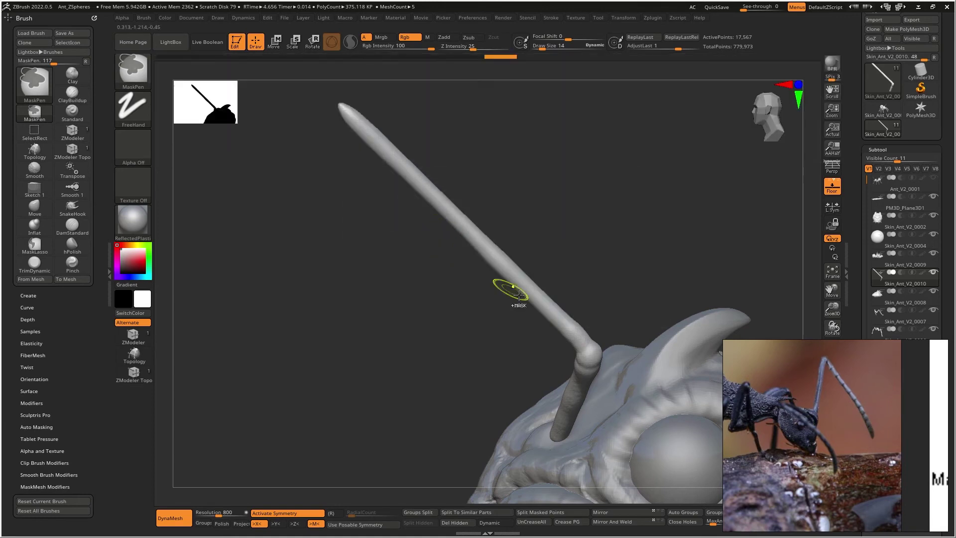
{"action": "left_click_drag", "start_coordinate": [515, 361], "coordinate": [591, 292], "text": "ctrl"}
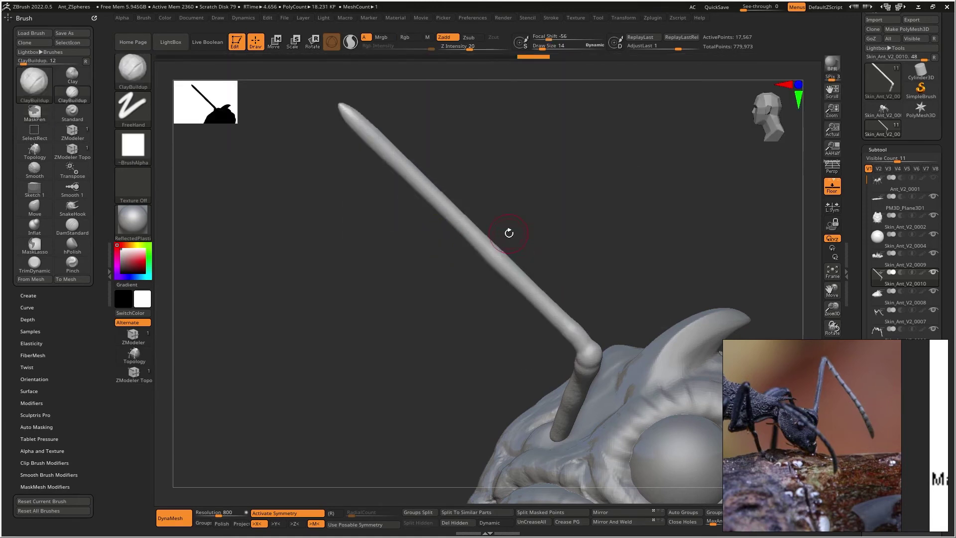
Step: Mask six spaced narrow bands across the antennae from just above the elbow to the tip with MaskLasso
{"action": "left_click", "coordinate": [132, 107], "text": "ctrl"}
{"action": "left_click", "coordinate": [297, 119], "text": "ctrl"}
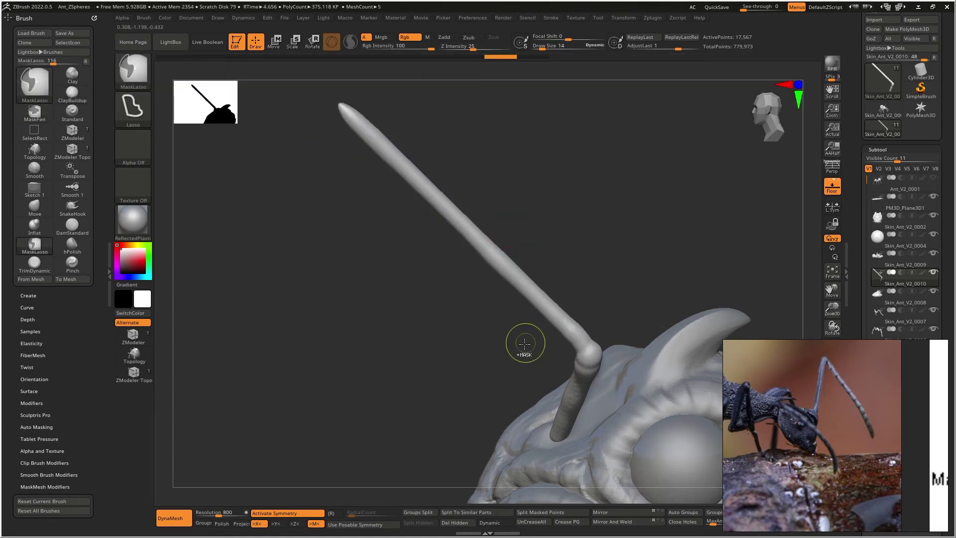
{"action": "left_click_drag", "start_coordinate": [586, 280], "coordinate": [583, 282], "text": "ctrl"}
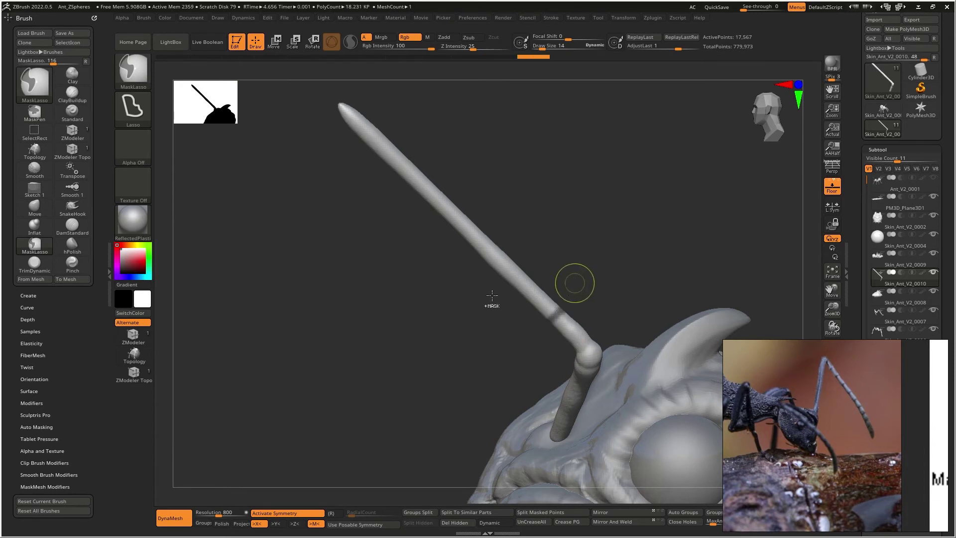
{"action": "left_click_drag", "start_coordinate": [483, 305], "coordinate": [536, 242], "text": "ctrl"}
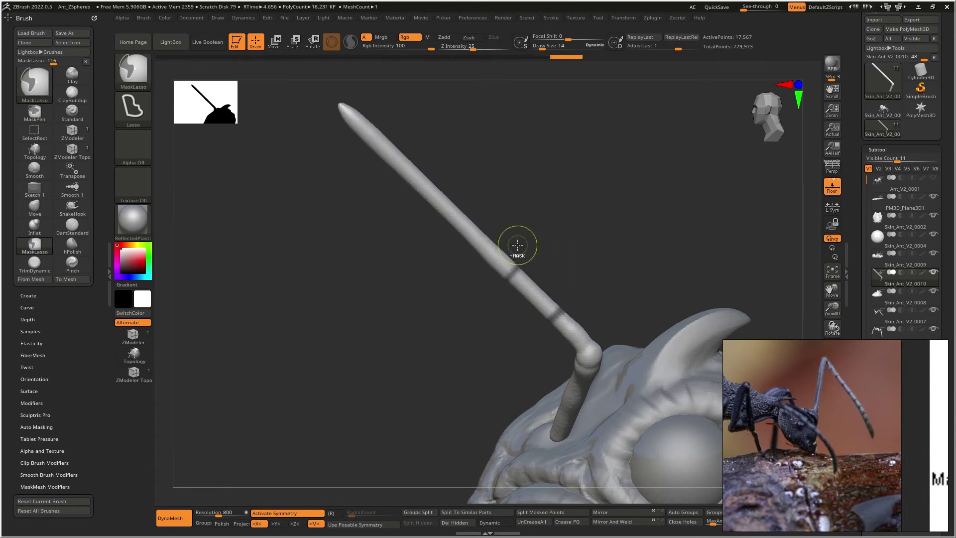
{"action": "mouse_move", "coordinate": [454, 265]}
{"action": "left_mouse_down", "text": "ctrl"}
{"action": "mouse_move", "coordinate": [488, 229]}
{"action": "mouse_move", "coordinate": [451, 253]}
{"action": "left_mouse_up", "text": "ctrl"}
{"action": "left_click_drag", "start_coordinate": [468, 173], "coordinate": [398, 239], "text": "ctrl"}
{"action": "mouse_move", "coordinate": [384, 195]}
{"action": "left_mouse_down", "text": "ctrl"}
{"action": "mouse_move", "coordinate": [407, 177]}
{"action": "mouse_move", "coordinate": [377, 197]}
{"action": "left_mouse_up", "text": "ctrl"}
{"action": "left_click_drag", "start_coordinate": [397, 112], "coordinate": [368, 152], "text": "ctrl"}
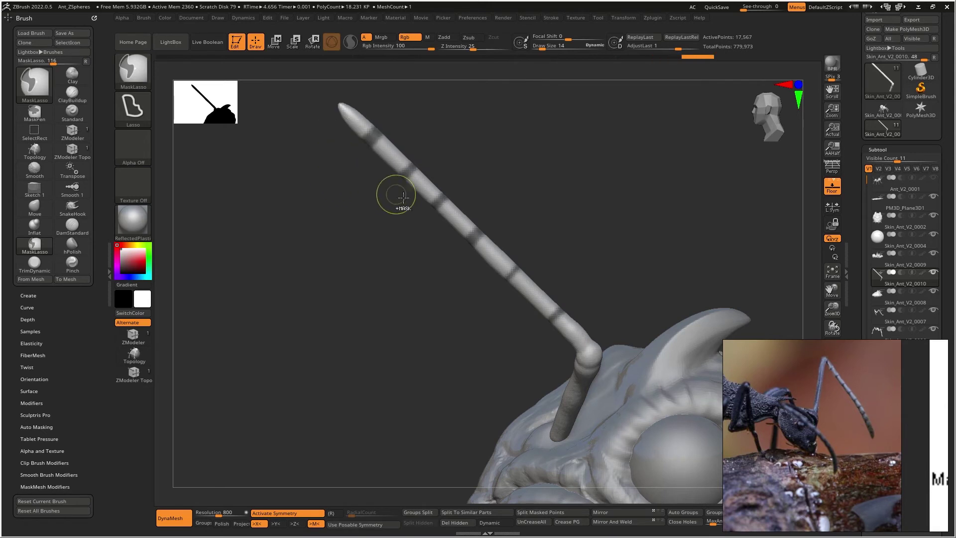
Step: Touch up the masked bands across the antennae's upper shaft with MaskLasso
{"action": "mouse_move", "coordinate": [548, 229]}
{"action": "left_mouse_down", "text": "alt"}
{"action": "mouse_move", "coordinate": [538, 229]}
{"action": "mouse_move", "coordinate": [580, 257]}
{"action": "left_mouse_up", "text": "alt"}
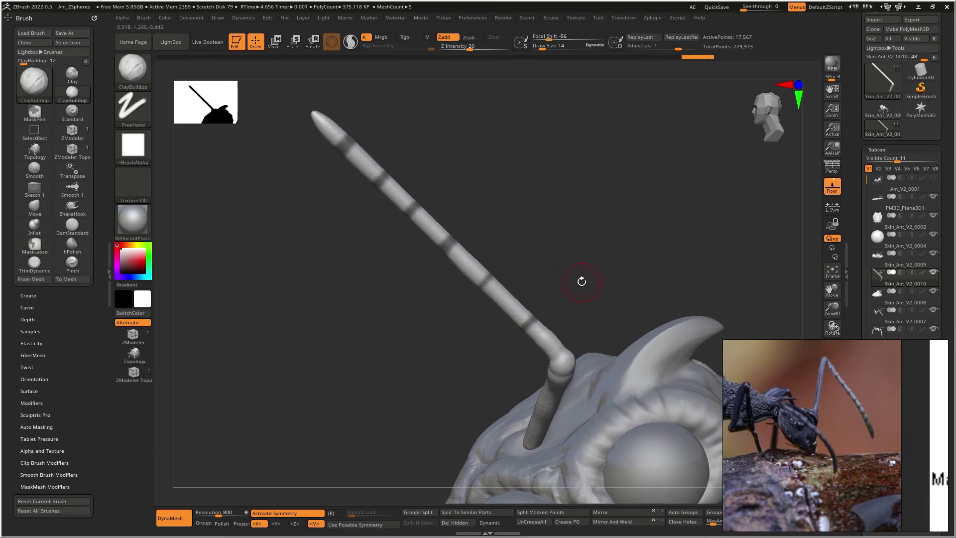
{"action": "key", "text": "ctrl"}
{"action": "left_click_drag", "start_coordinate": [453, 311], "coordinate": [465, 305], "text": "ctrl"}
{"action": "key", "text": "ctrl"}
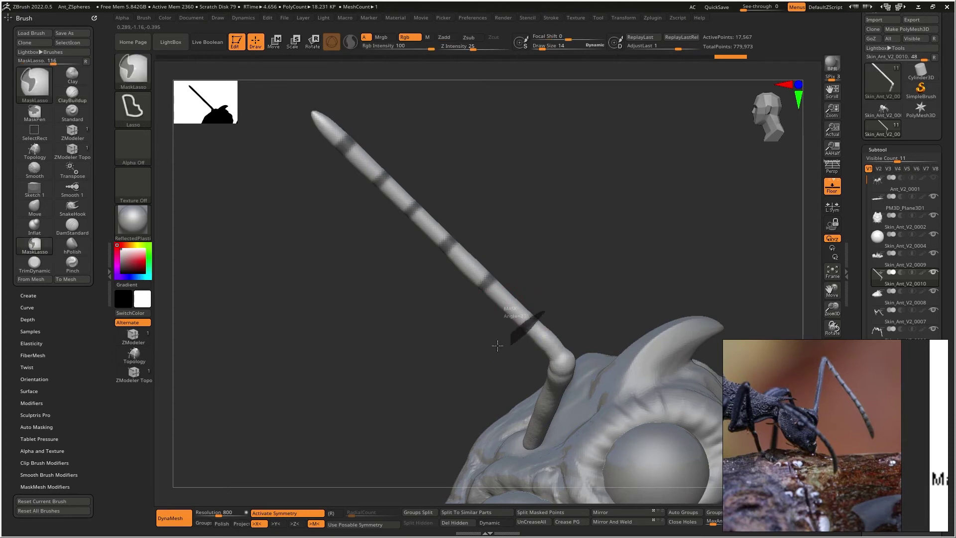
{"action": "left_click_drag", "start_coordinate": [498, 346], "coordinate": [500, 344], "text": "ctrl"}
{"action": "key", "text": "ctrl"}
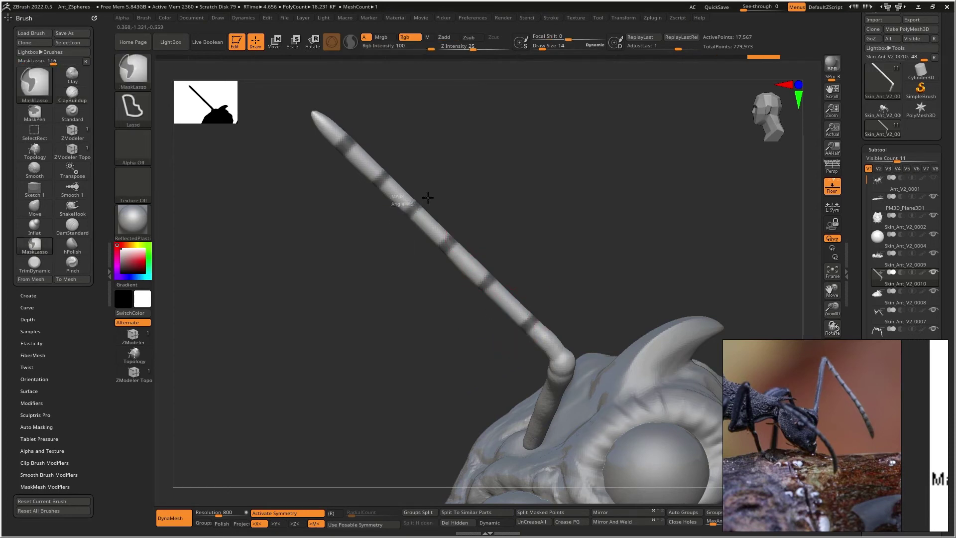
{"action": "left_click_drag", "start_coordinate": [399, 218], "coordinate": [397, 220], "text": "ctrl"}
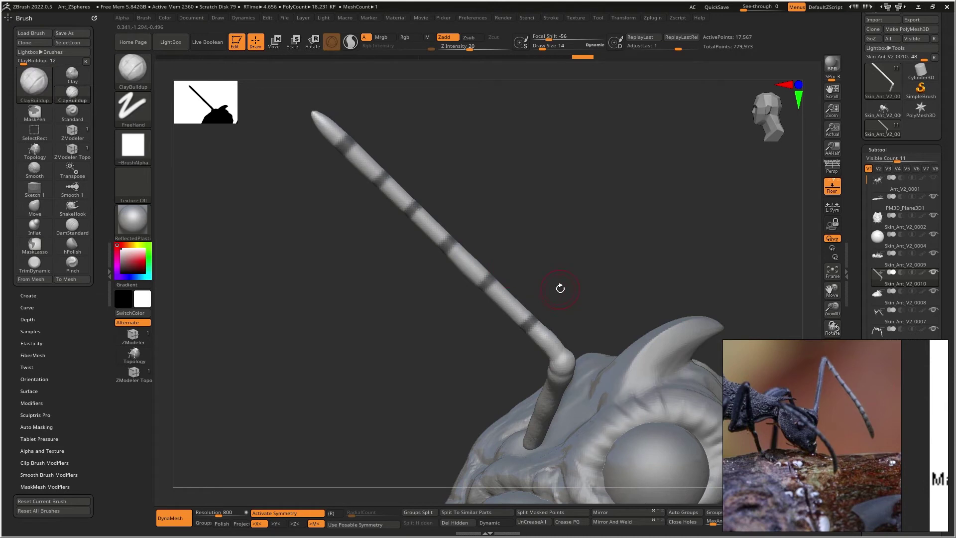
Step: Inflate the unmasked sections of the antennae with the Inflat brush to form thick segments between the masked bands
{"action": "key", "text": "b"}
{"action": "key", "text": "i"}
{"action": "key", "text": "n"}
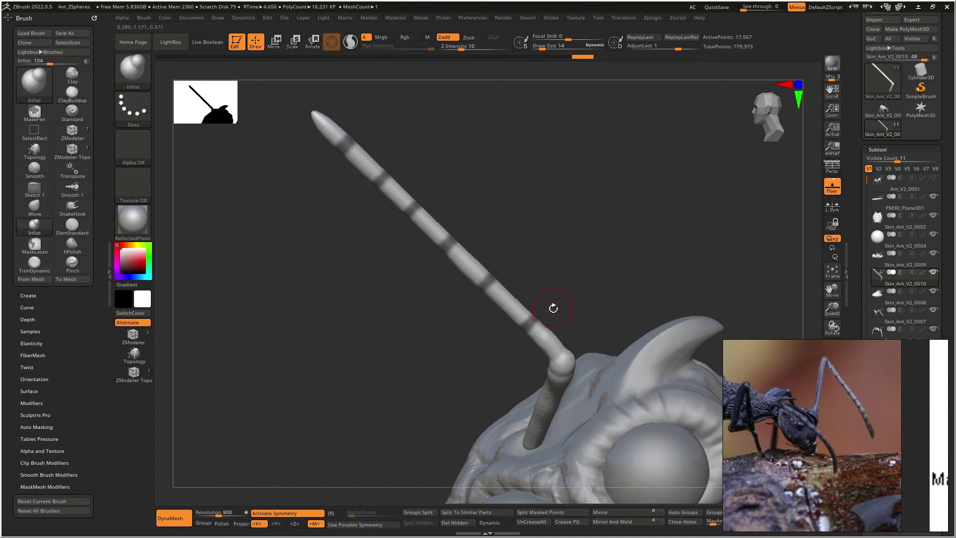
{"action": "mouse_move", "coordinate": [506, 296]}
{"action": "left_mouse_down"}
{"action": "mouse_move", "coordinate": [324, 122]}
{"action": "mouse_move", "coordinate": [548, 334]}
{"action": "mouse_move", "coordinate": [346, 139]}
{"action": "mouse_move", "coordinate": [523, 306]}
{"action": "mouse_move", "coordinate": [416, 278]}
{"action": "left_mouse_up"}
{"action": "mouse_move", "coordinate": [478, 255]}
{"action": "left_mouse_down"}
{"action": "mouse_move", "coordinate": [519, 297]}
{"action": "mouse_move", "coordinate": [332, 116]}
{"action": "left_mouse_up"}
{"action": "mouse_move", "coordinate": [459, 278]}
{"action": "right_mouse_down"}
{"action": "mouse_move", "coordinate": [510, 229]}
{"action": "mouse_move", "coordinate": [500, 219]}
{"action": "right_mouse_up"}
{"action": "mouse_move", "coordinate": [501, 219]}
{"action": "right_mouse_down", "text": "ctrl"}
{"action": "mouse_move", "coordinate": [491, 209]}
{"action": "mouse_move", "coordinate": [523, 185]}
{"action": "right_mouse_up", "text": "ctrl"}
{"action": "right_click_drag", "start_coordinate": [501, 251], "coordinate": [537, 284], "text": "ctrl"}
Step: Taper the segments from the elbow to the tip with the Move brush so each overlaps the joint beside it
{"action": "key", "text": "b"}
{"action": "key", "text": "m"}
{"action": "key", "text": "v"}
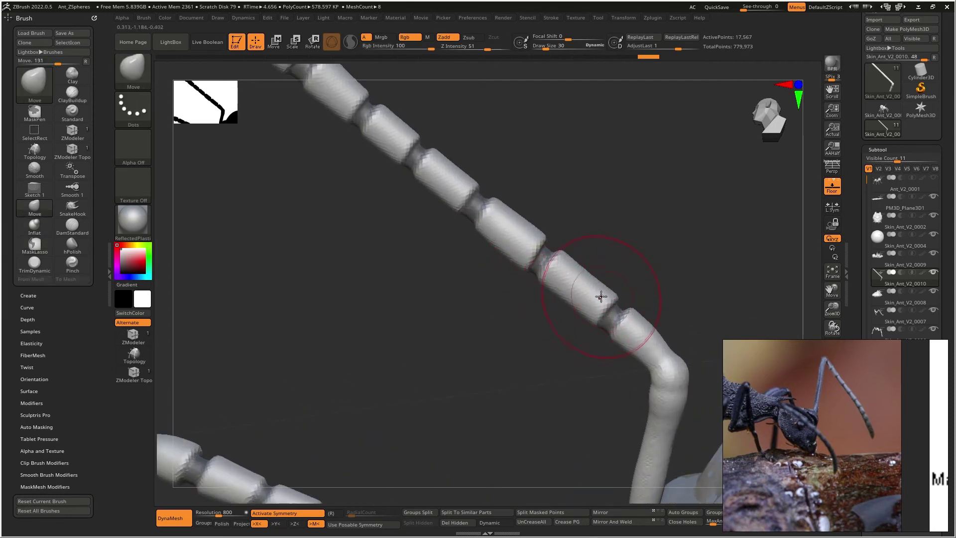
{"action": "left_click_drag", "start_coordinate": [618, 315], "coordinate": [605, 309]}
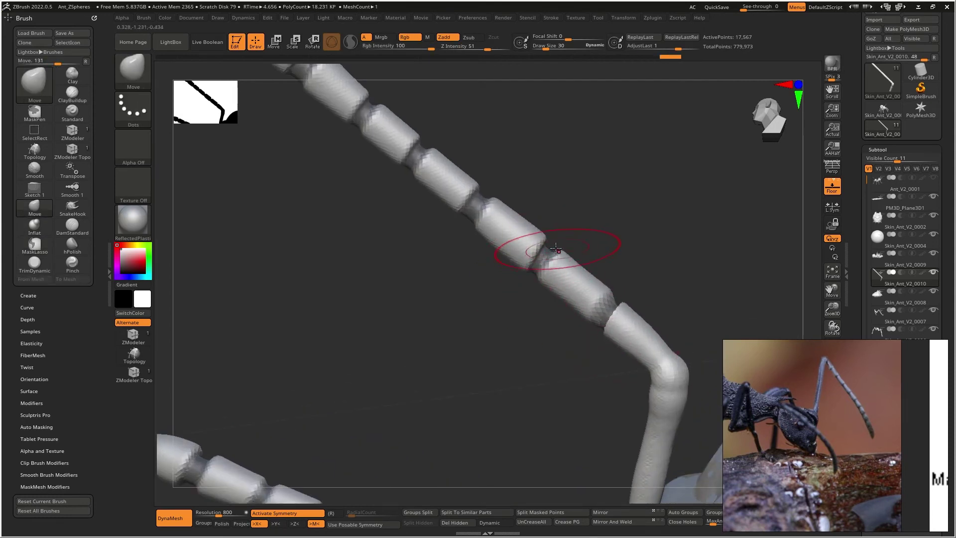
{"action": "left_click_drag", "start_coordinate": [555, 256], "coordinate": [541, 246]}
{"action": "left_click_drag", "start_coordinate": [491, 214], "coordinate": [480, 206]}
{"action": "right_click_drag", "start_coordinate": [448, 188], "coordinate": [476, 271], "text": "alt"}
{"action": "left_click_drag", "start_coordinate": [458, 242], "coordinate": [437, 227]}
{"action": "right_click_drag", "start_coordinate": [403, 194], "coordinate": [369, 266]}
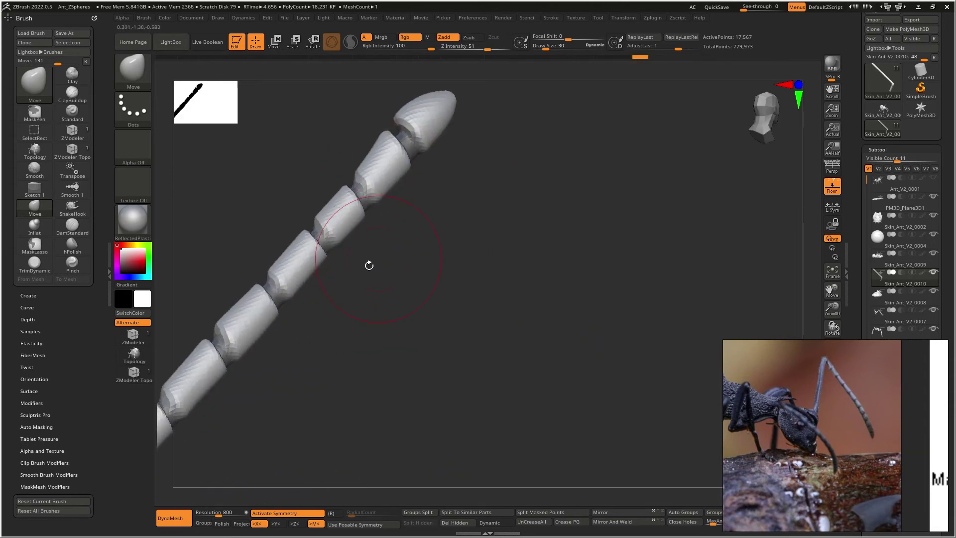
{"action": "right_click_drag", "start_coordinate": [244, 343], "coordinate": [394, 296], "text": "alt"}
{"action": "left_click_drag", "start_coordinate": [323, 352], "coordinate": [333, 344]}
{"action": "left_click_drag", "start_coordinate": [369, 307], "coordinate": [373, 302]}
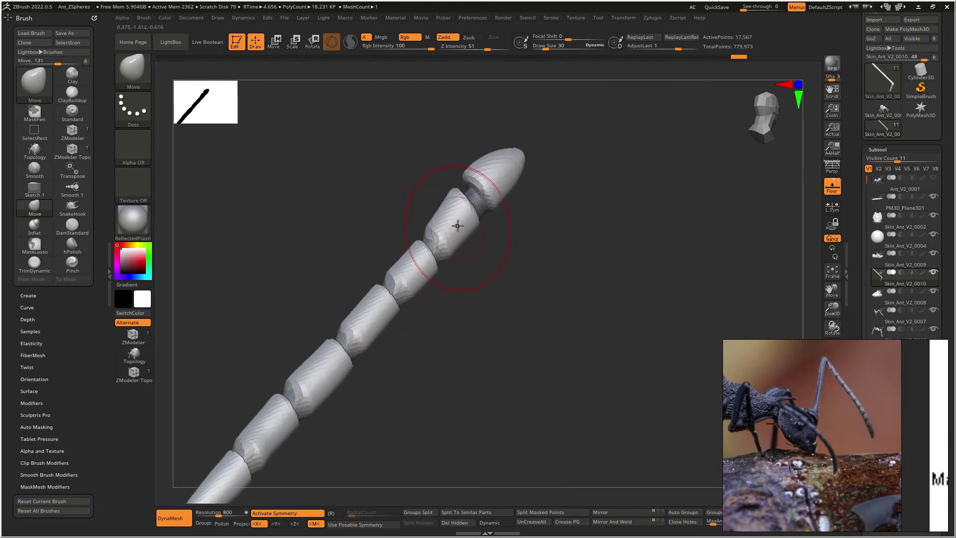
{"action": "left_click_drag", "start_coordinate": [458, 225], "coordinate": [480, 235]}
Step: Bend the antennae into a gentle arc with the Move brush at draw size 198
{"action": "right_click_drag", "start_coordinate": [481, 235], "coordinate": [555, 219]}
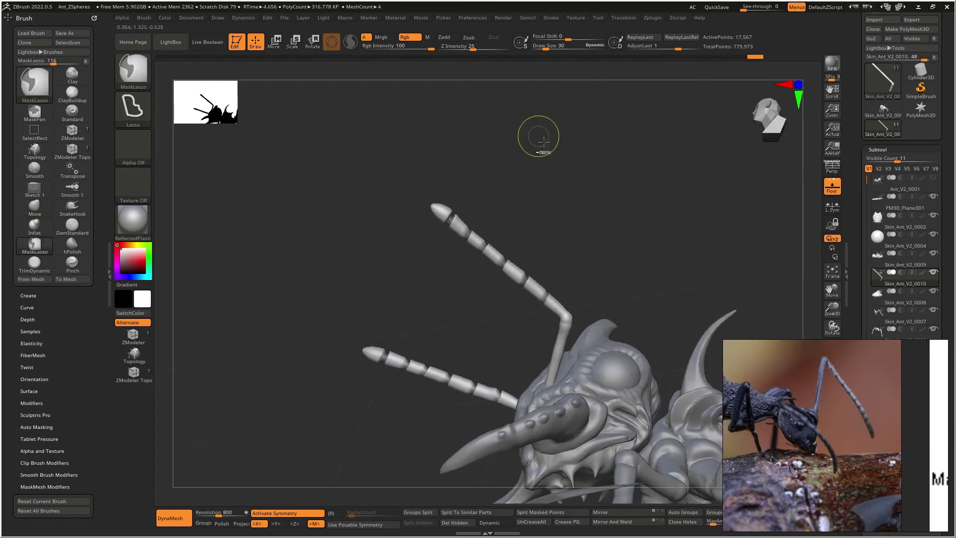
{"action": "right_click_drag", "start_coordinate": [534, 128], "coordinate": [569, 226]}
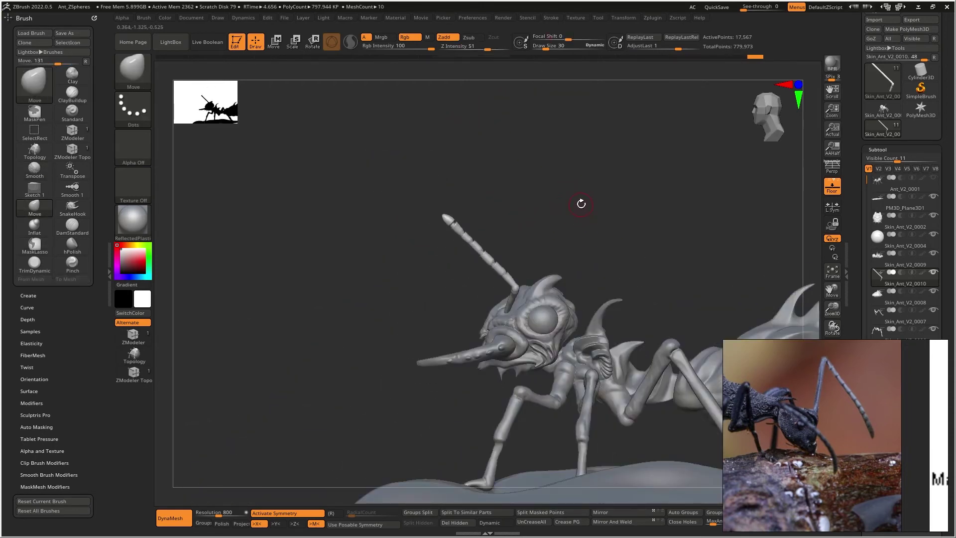
{"action": "right_click_drag", "start_coordinate": [581, 205], "coordinate": [553, 196]}
{"action": "left_click_drag", "start_coordinate": [610, 166], "coordinate": [528, 219]}
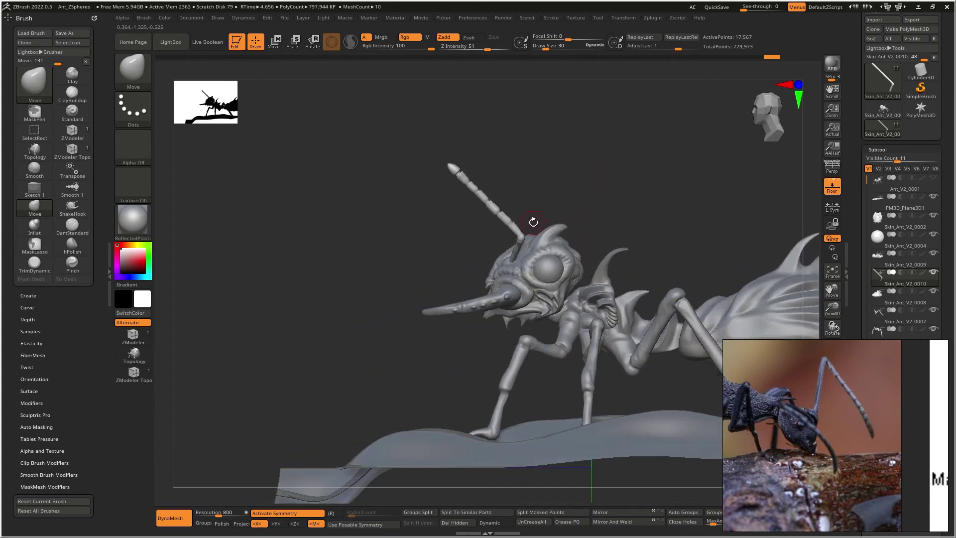
{"action": "key", "text": "bracketright"}
{"action": "key", "text": "bracketright"}
{"action": "key", "text": "bracketright"}
{"action": "key", "text": "bracketright"}
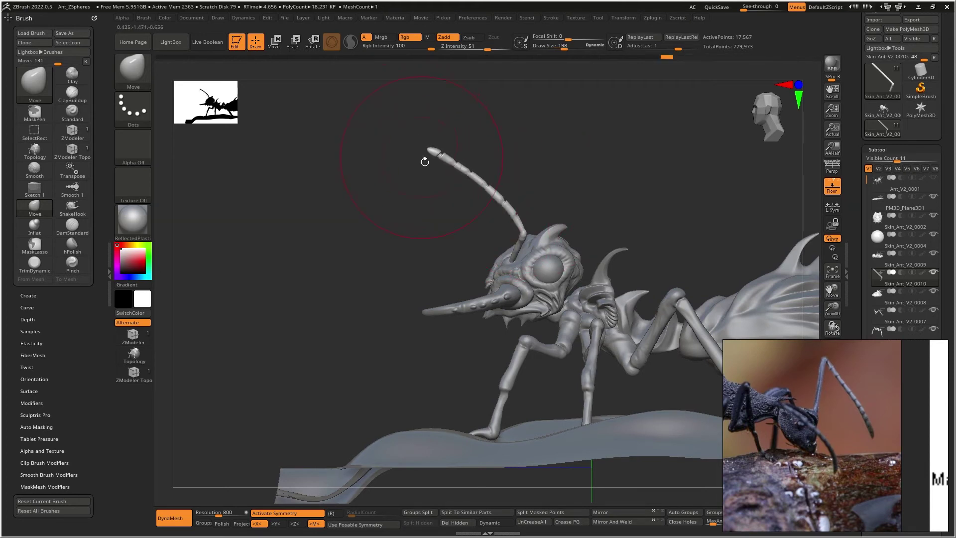
Step: Pull the antennae into a sweeping curve with SnakeHook, keeping their bases seated in the head
{"action": "key", "text": "b"}
{"action": "key", "text": "s"}
{"action": "key", "text": "h"}
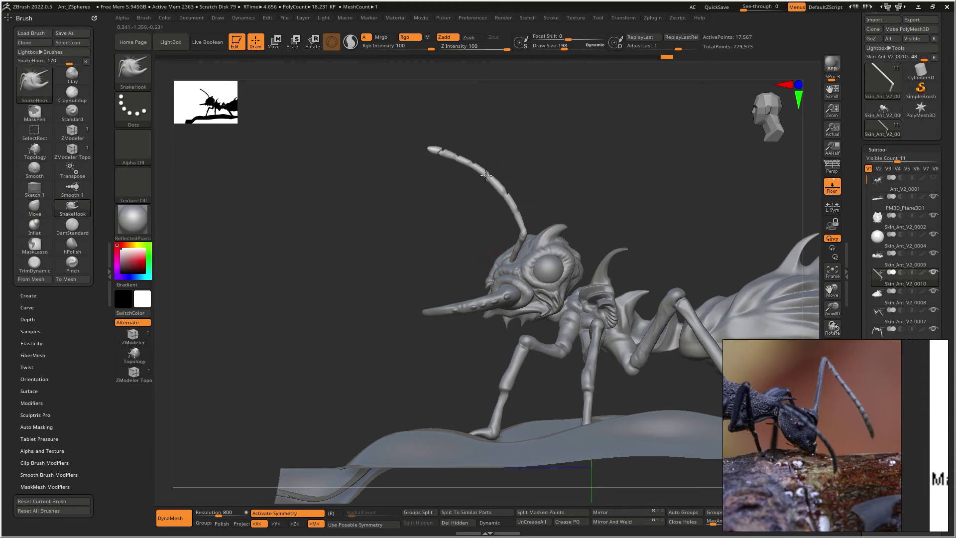
{"action": "left_click_drag", "start_coordinate": [431, 184], "coordinate": [518, 190]}
{"action": "right_click_drag", "start_coordinate": [509, 223], "coordinate": [591, 203], "text": "alt"}
{"action": "mouse_move", "coordinate": [591, 203]}
{"action": "left_mouse_down"}
{"action": "mouse_move", "coordinate": [499, 241]}
{"action": "mouse_move", "coordinate": [451, 219]}
{"action": "mouse_move", "coordinate": [491, 228]}
{"action": "mouse_move", "coordinate": [480, 223]}
{"action": "mouse_move", "coordinate": [484, 233]}
{"action": "left_mouse_up"}
{"action": "key", "text": "space"}
{"action": "mouse_move", "coordinate": [484, 233]}
{"action": "right_mouse_down"}
{"action": "mouse_move", "coordinate": [456, 231]}
{"action": "mouse_move", "coordinate": [483, 256]}
{"action": "mouse_move", "coordinate": [438, 286]}
{"action": "mouse_move", "coordinate": [480, 250]}
{"action": "right_mouse_up"}
{"action": "key", "text": "space"}
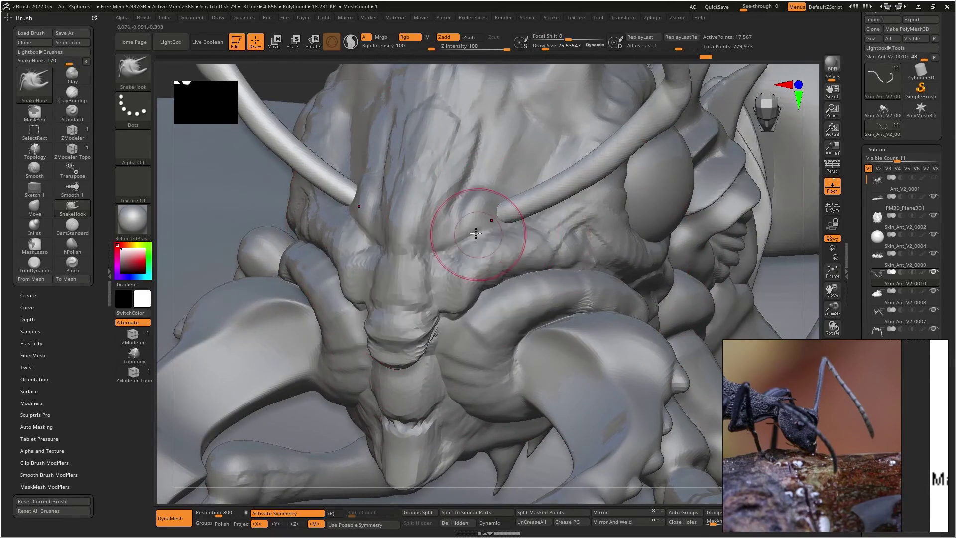
Step: Select the head subtool, build up a raised rim around the antenna bases with ClayBuildup, and smooth it
{"action": "left_click", "coordinate": [467, 219], "text": "alt"}
{"action": "key", "text": "b"}
{"action": "key", "text": "c"}
{"action": "key", "text": "b"}
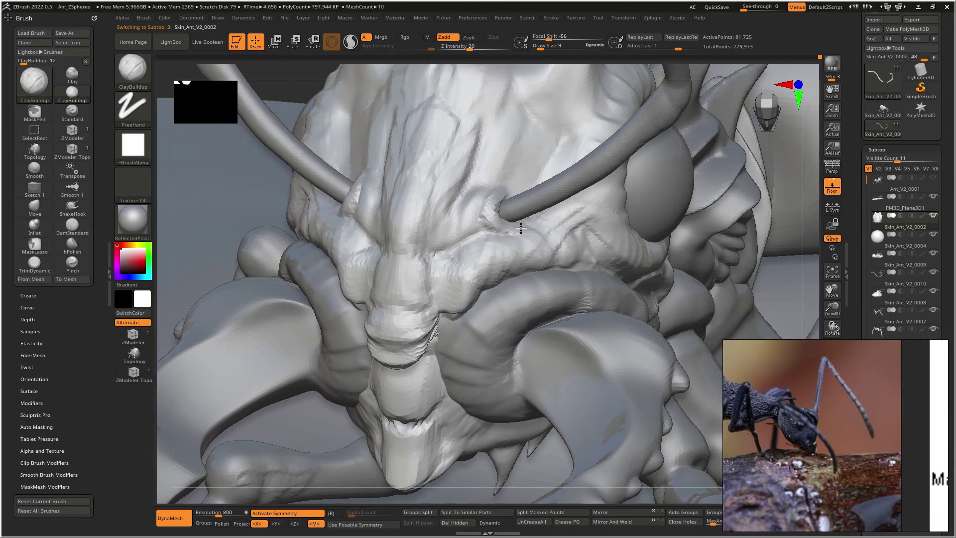
{"action": "right_click_drag", "start_coordinate": [513, 192], "coordinate": [468, 199]}
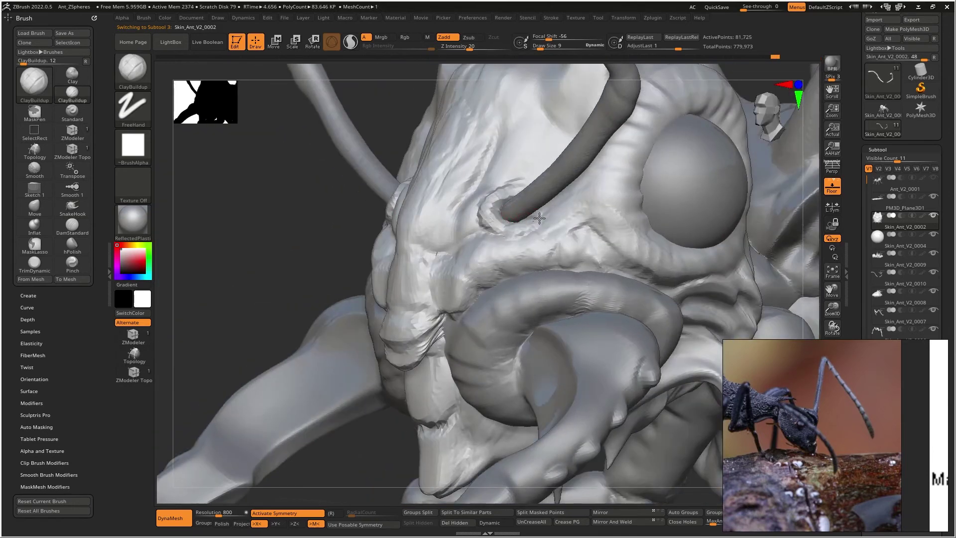
{"action": "right_click_drag", "start_coordinate": [494, 204], "coordinate": [503, 204]}
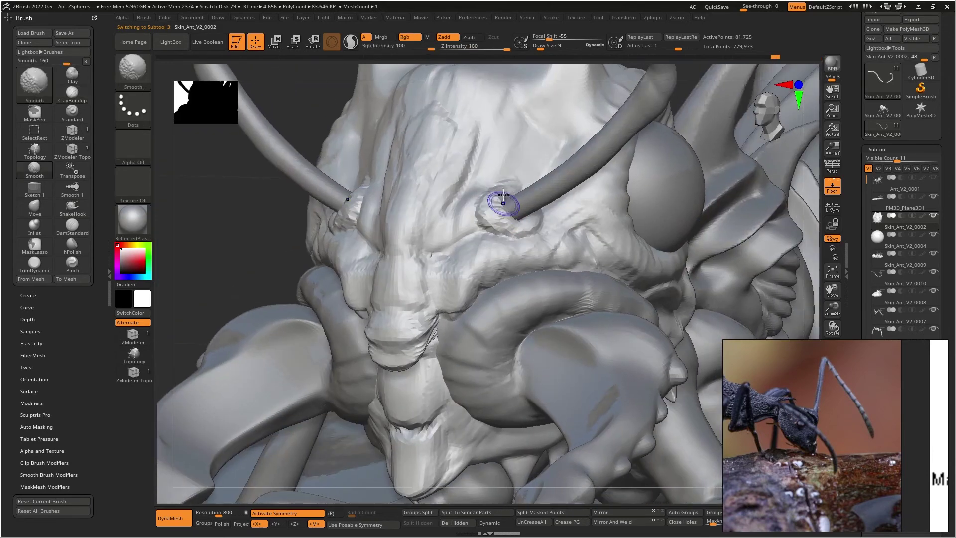
{"action": "left_click_drag", "start_coordinate": [486, 203], "coordinate": [491, 224]}
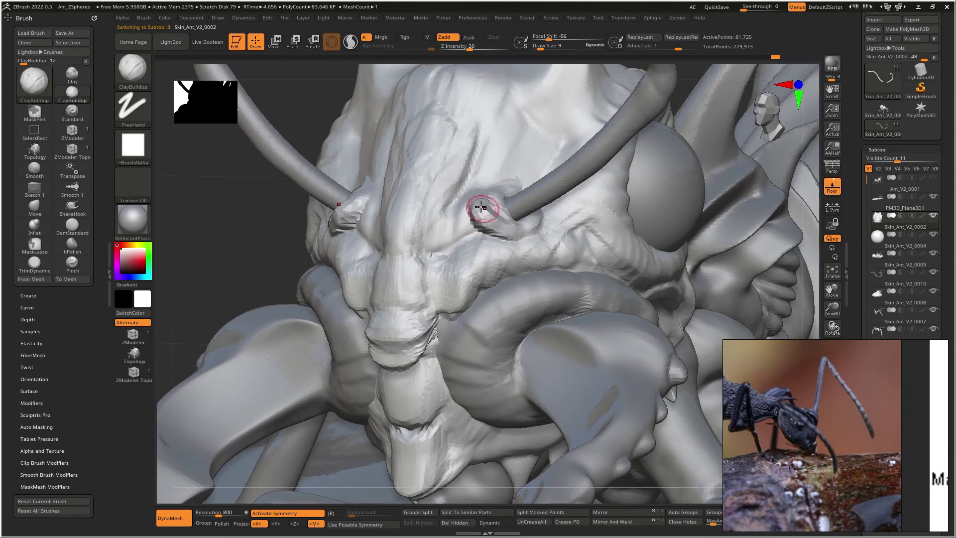
Step: Enable Sculptris Pro and extend the antenna socket rims toward the central face ridge with ClayBuildup
{"action": "left_click", "coordinate": [350, 41]}
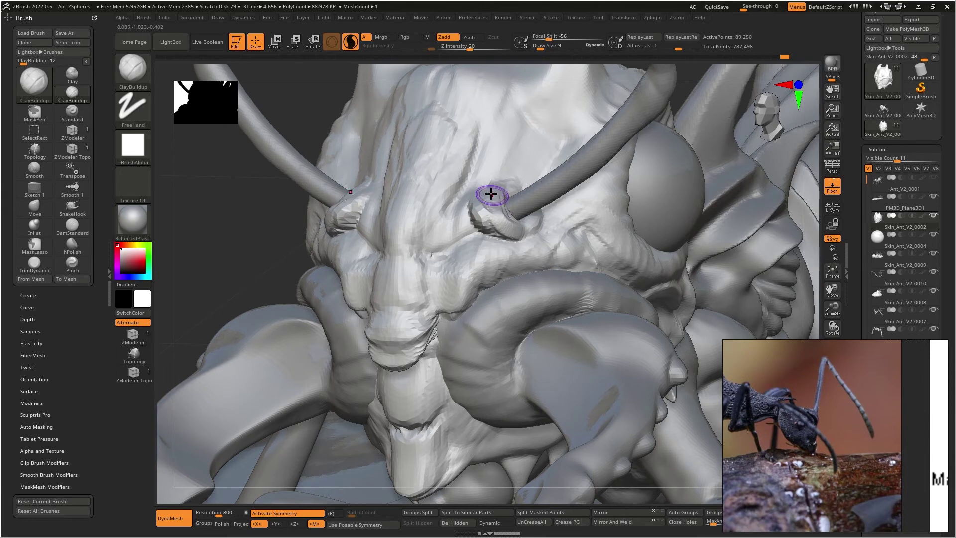
{"action": "left_click_drag", "start_coordinate": [491, 194], "coordinate": [510, 197]}
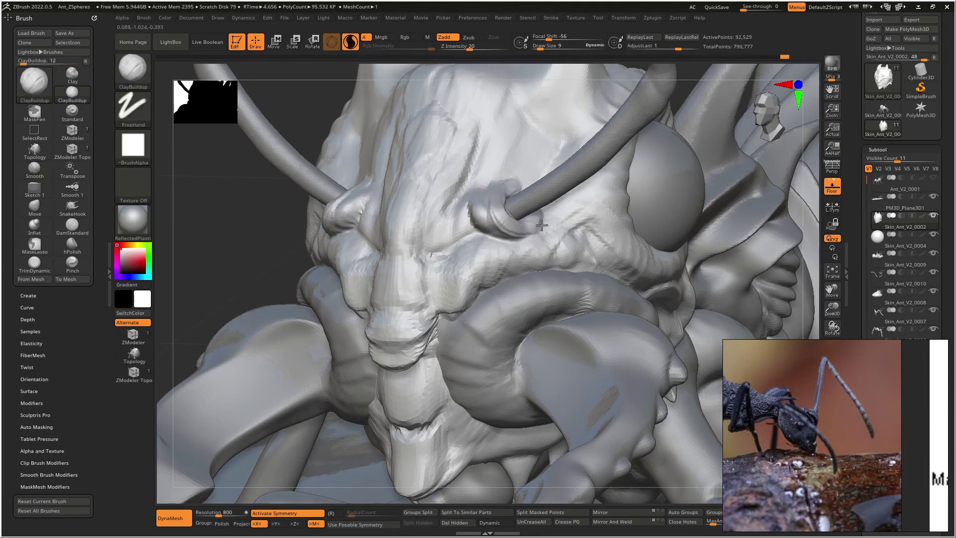
{"action": "left_click_drag", "start_coordinate": [472, 205], "coordinate": [436, 227]}
Step: Carve creases with DamStandard into the folds between the antenna sockets and the central face ridge
{"action": "key", "text": "b"}
{"action": "key", "text": "d"}
{"action": "key", "text": "s"}
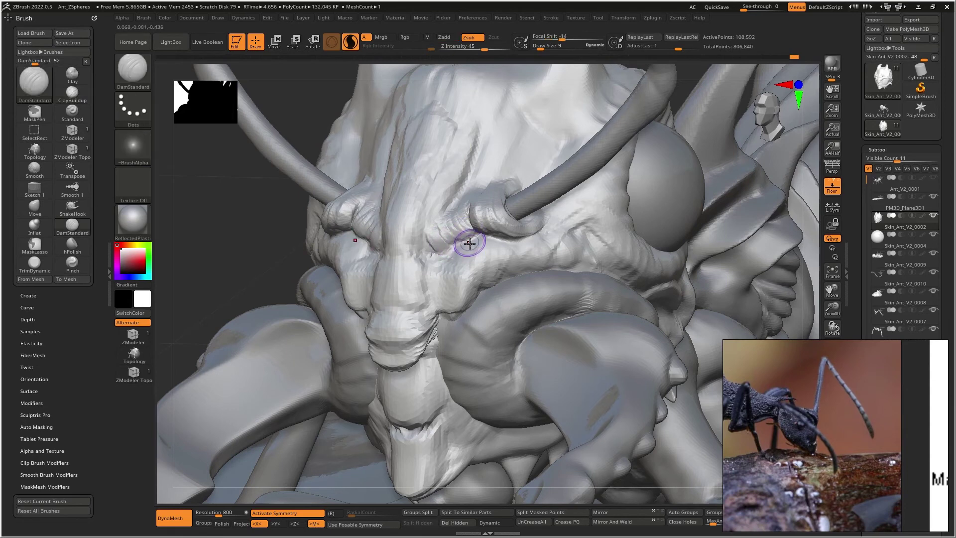
{"action": "mouse_move", "coordinate": [455, 229]}
{"action": "right_mouse_down", "text": "ctrl"}
{"action": "mouse_move", "coordinate": [459, 279]}
{"action": "mouse_move", "coordinate": [460, 249]}
{"action": "right_mouse_up", "text": "ctrl"}
{"action": "mouse_move", "coordinate": [461, 235]}
{"action": "left_mouse_down"}
{"action": "mouse_move", "coordinate": [487, 218]}
{"action": "mouse_move", "coordinate": [446, 251]}
{"action": "mouse_move", "coordinate": [423, 196]}
{"action": "mouse_move", "coordinate": [405, 214]}
{"action": "mouse_move", "coordinate": [429, 228]}
{"action": "mouse_move", "coordinate": [412, 208]}
{"action": "mouse_move", "coordinate": [406, 171]}
{"action": "mouse_move", "coordinate": [420, 143]}
{"action": "mouse_move", "coordinate": [442, 185]}
{"action": "left_mouse_up"}
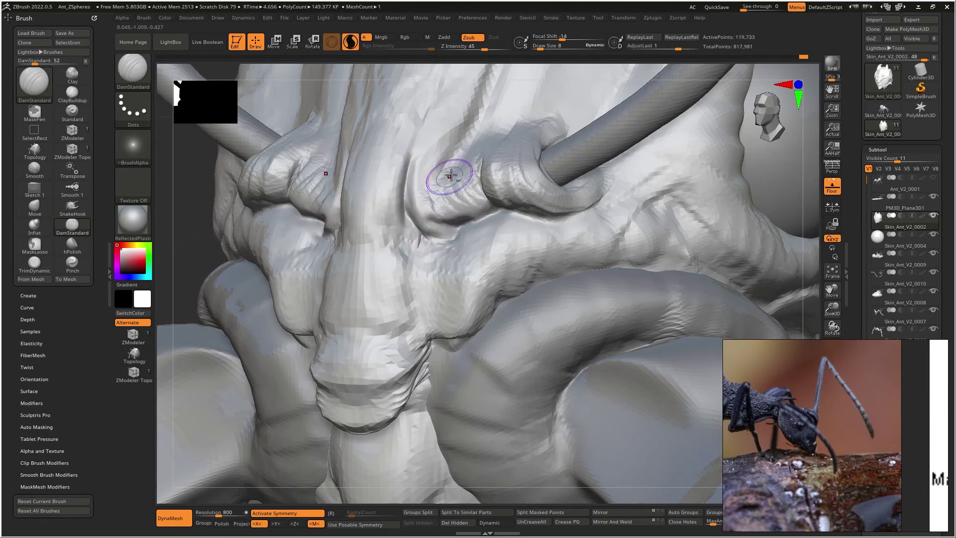
{"action": "right_click_drag", "start_coordinate": [443, 185], "coordinate": [436, 253]}
{"action": "mouse_move", "coordinate": [452, 232]}
{"action": "left_mouse_down"}
{"action": "mouse_move", "coordinate": [488, 124]}
{"action": "mouse_move", "coordinate": [443, 239]}
{"action": "mouse_move", "coordinate": [483, 184]}
{"action": "left_mouse_up"}
Step: Build layered skin folds along the sides of the central face ridge up to the forehead with ClayBuildup
{"action": "key", "text": "b"}
{"action": "key", "text": "c"}
{"action": "key", "text": "b"}
{"action": "left_click_drag", "start_coordinate": [416, 270], "coordinate": [482, 132]}
{"action": "mouse_move", "coordinate": [424, 245]}
{"action": "left_mouse_down"}
{"action": "mouse_move", "coordinate": [475, 125]}
{"action": "mouse_move", "coordinate": [461, 135]}
{"action": "left_mouse_up"}
{"action": "left_click_drag", "start_coordinate": [419, 251], "coordinate": [466, 122]}
{"action": "left_click_drag", "start_coordinate": [459, 167], "coordinate": [468, 108]}
{"action": "right_click_drag", "start_coordinate": [471, 118], "coordinate": [490, 229], "text": "alt"}
{"action": "left_click_drag", "start_coordinate": [464, 299], "coordinate": [474, 192]}
{"action": "mouse_move", "coordinate": [474, 275]}
{"action": "left_mouse_down"}
{"action": "mouse_move", "coordinate": [465, 188]}
{"action": "mouse_move", "coordinate": [462, 207]}
{"action": "mouse_move", "coordinate": [427, 210]}
{"action": "mouse_move", "coordinate": [430, 231]}
{"action": "mouse_move", "coordinate": [418, 240]}
{"action": "mouse_move", "coordinate": [439, 240]}
{"action": "mouse_move", "coordinate": [441, 214]}
{"action": "mouse_move", "coordinate": [438, 252]}
{"action": "mouse_move", "coordinate": [389, 274]}
{"action": "mouse_move", "coordinate": [448, 264]}
{"action": "mouse_move", "coordinate": [402, 287]}
{"action": "mouse_move", "coordinate": [429, 299]}
{"action": "mouse_move", "coordinate": [379, 309]}
{"action": "mouse_move", "coordinate": [423, 319]}
{"action": "mouse_move", "coordinate": [373, 339]}
{"action": "mouse_move", "coordinate": [378, 365]}
{"action": "mouse_move", "coordinate": [416, 374]}
{"action": "left_mouse_up"}
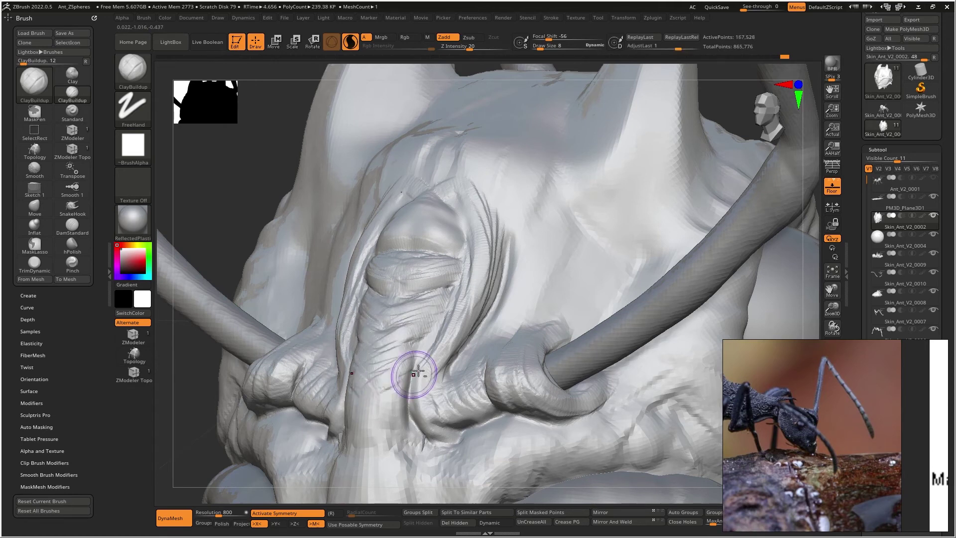
Step: Shape the folds at the lower end of the central ridge with ClayBuildup and smooth the ridge
{"action": "right_click_drag", "start_coordinate": [416, 374], "coordinate": [456, 269], "text": "alt"}
{"action": "mouse_move", "coordinate": [425, 330]}
{"action": "left_mouse_down"}
{"action": "mouse_move", "coordinate": [408, 292]}
{"action": "mouse_move", "coordinate": [419, 338]}
{"action": "mouse_move", "coordinate": [436, 352]}
{"action": "mouse_move", "coordinate": [464, 349]}
{"action": "mouse_move", "coordinate": [455, 335]}
{"action": "mouse_move", "coordinate": [510, 340]}
{"action": "left_mouse_up"}
{"action": "mouse_move", "coordinate": [453, 343]}
{"action": "left_mouse_down", "text": "alt"}
{"action": "mouse_move", "coordinate": [497, 373]}
{"action": "mouse_move", "coordinate": [501, 360]}
{"action": "mouse_move", "coordinate": [438, 272]}
{"action": "mouse_move", "coordinate": [432, 371]}
{"action": "mouse_move", "coordinate": [446, 386]}
{"action": "left_mouse_up", "text": "alt"}
{"action": "mouse_move", "coordinate": [473, 367]}
{"action": "left_mouse_down"}
{"action": "mouse_move", "coordinate": [470, 386]}
{"action": "mouse_move", "coordinate": [494, 383]}
{"action": "left_mouse_up"}
{"action": "left_click_drag", "start_coordinate": [507, 360], "coordinate": [509, 374]}
{"action": "left_click_drag", "start_coordinate": [520, 340], "coordinate": [455, 367], "text": "shift"}
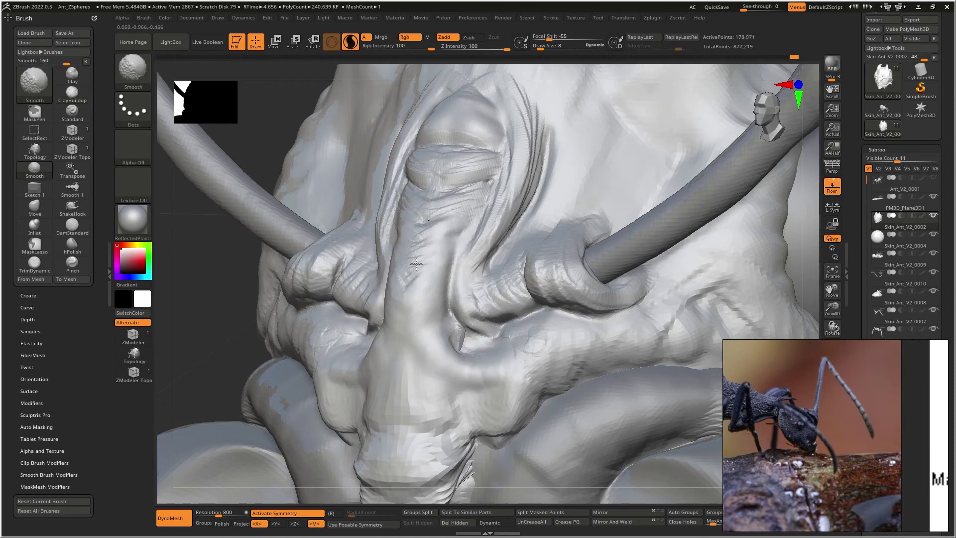
{"action": "mouse_move", "coordinate": [481, 115]}
{"action": "left_mouse_down", "text": "shift"}
{"action": "mouse_move", "coordinate": [521, 240]}
{"action": "mouse_move", "coordinate": [500, 279]}
{"action": "left_mouse_up", "text": "shift"}
Step: Build up the fleshy folds below the antenna sockets and beside the snout with ClayBuildup, smoothing them as you go
{"action": "mouse_move", "coordinate": [448, 323]}
{"action": "left_mouse_down"}
{"action": "mouse_move", "coordinate": [460, 349]}
{"action": "mouse_move", "coordinate": [448, 348]}
{"action": "mouse_move", "coordinate": [470, 337]}
{"action": "left_mouse_up"}
{"action": "mouse_move", "coordinate": [476, 345]}
{"action": "right_mouse_down"}
{"action": "mouse_move", "coordinate": [403, 344]}
{"action": "mouse_move", "coordinate": [464, 345]}
{"action": "right_mouse_up"}
{"action": "mouse_move", "coordinate": [471, 354]}
{"action": "left_mouse_down"}
{"action": "mouse_move", "coordinate": [469, 328]}
{"action": "mouse_move", "coordinate": [474, 357]}
{"action": "mouse_move", "coordinate": [493, 369]}
{"action": "mouse_move", "coordinate": [581, 335]}
{"action": "mouse_move", "coordinate": [538, 357]}
{"action": "mouse_move", "coordinate": [547, 401]}
{"action": "left_mouse_up"}
{"action": "left_click_drag", "start_coordinate": [582, 370], "coordinate": [595, 367]}
{"action": "right_click_drag", "start_coordinate": [601, 363], "coordinate": [569, 335]}
{"action": "mouse_move", "coordinate": [548, 373]}
{"action": "left_mouse_down", "text": "shift"}
{"action": "mouse_move", "coordinate": [459, 383]}
{"action": "mouse_move", "coordinate": [435, 335]}
{"action": "left_mouse_up", "text": "shift"}
{"action": "mouse_move", "coordinate": [519, 337]}
{"action": "right_mouse_down", "text": "ctrl"}
{"action": "mouse_move", "coordinate": [501, 299]}
{"action": "mouse_move", "coordinate": [514, 284]}
{"action": "mouse_move", "coordinate": [493, 368]}
{"action": "right_mouse_up", "text": "ctrl"}
{"action": "left_click_drag", "start_coordinate": [489, 378], "coordinate": [458, 398], "text": "shift"}
{"action": "mouse_move", "coordinate": [455, 344]}
{"action": "left_mouse_down"}
{"action": "mouse_move", "coordinate": [484, 349]}
{"action": "mouse_move", "coordinate": [460, 349]}
{"action": "left_mouse_up"}
{"action": "mouse_move", "coordinate": [467, 307]}
{"action": "left_mouse_down", "text": "shift"}
{"action": "mouse_move", "coordinate": [444, 319]}
{"action": "mouse_move", "coordinate": [479, 330]}
{"action": "mouse_move", "coordinate": [511, 274]}
{"action": "left_mouse_up", "text": "shift"}
Step: Smooth the lip-like bulge below the snout and define its creases with DamStandard
{"action": "key", "text": "b"}
{"action": "key", "text": "d"}
{"action": "key", "text": "s"}
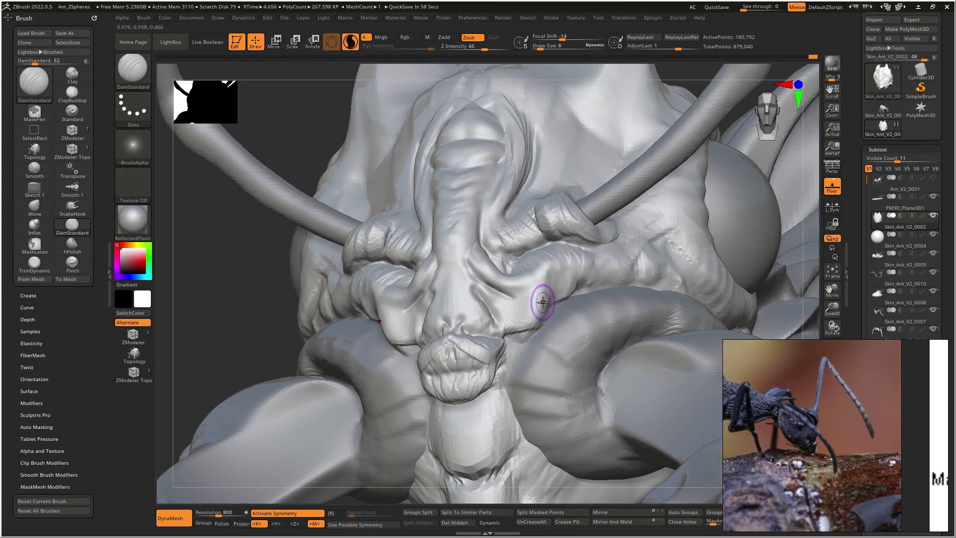
{"action": "key", "text": "shift"}
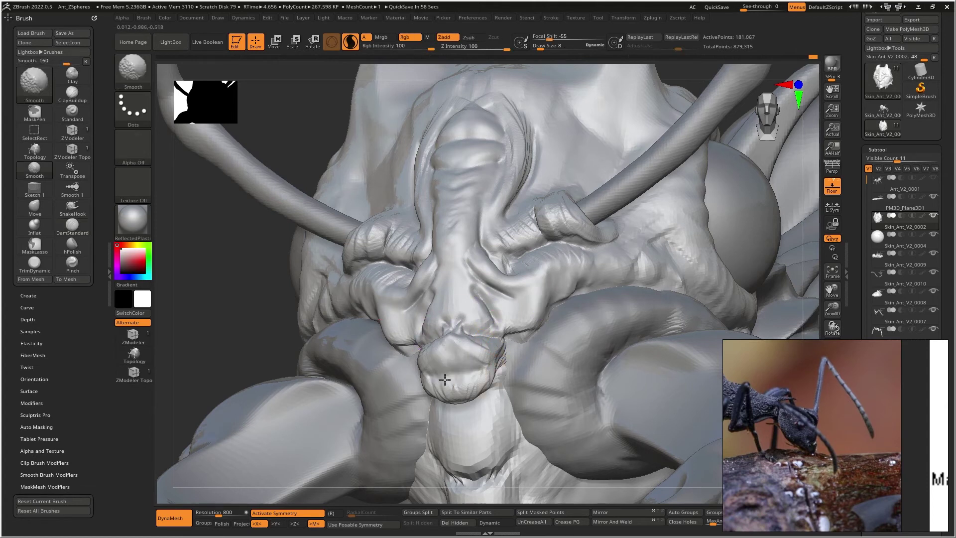
{"action": "mouse_move", "coordinate": [459, 377]}
{"action": "left_mouse_down", "text": "shift"}
{"action": "mouse_move", "coordinate": [471, 374]}
{"action": "mouse_move", "coordinate": [465, 367]}
{"action": "mouse_move", "coordinate": [491, 377]}
{"action": "left_mouse_up", "text": "shift"}
{"action": "left_click_drag", "start_coordinate": [458, 335], "coordinate": [476, 340]}
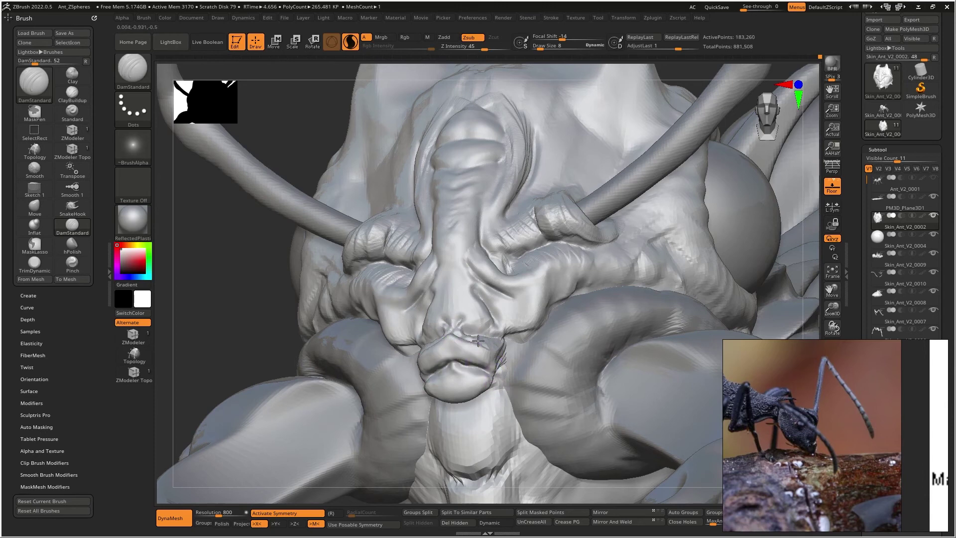
{"action": "mouse_move", "coordinate": [511, 349]}
{"action": "right_mouse_down"}
{"action": "mouse_move", "coordinate": [459, 361]}
{"action": "mouse_move", "coordinate": [472, 363]}
{"action": "right_mouse_up"}
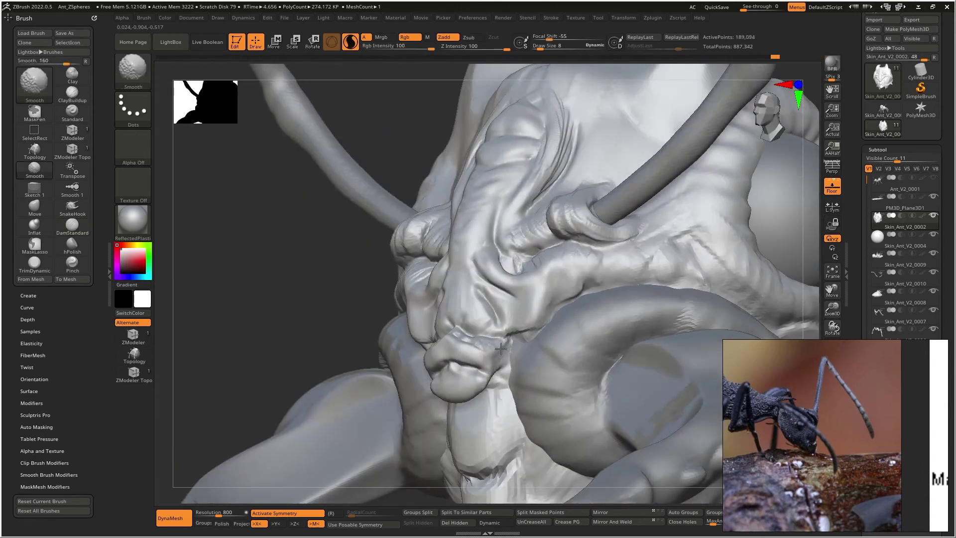
{"action": "left_click_drag", "start_coordinate": [467, 333], "coordinate": [471, 333], "text": "shift"}
Step: Carve lengthwise wrinkles with DamStandard along the central ridge from the snout up toward the forehead
{"action": "mouse_move", "coordinate": [444, 343]}
{"action": "right_mouse_down"}
{"action": "mouse_move", "coordinate": [479, 347]}
{"action": "mouse_move", "coordinate": [466, 367]}
{"action": "mouse_move", "coordinate": [454, 330]}
{"action": "right_mouse_up"}
{"action": "left_click_drag", "start_coordinate": [444, 287], "coordinate": [471, 331]}
{"action": "left_click_drag", "start_coordinate": [456, 261], "coordinate": [474, 294]}
{"action": "right_click_drag", "start_coordinate": [481, 242], "coordinate": [465, 307], "text": "alt"}
{"action": "left_click_drag", "start_coordinate": [441, 256], "coordinate": [448, 287]}
{"action": "left_click_drag", "start_coordinate": [442, 257], "coordinate": [448, 287]}
{"action": "left_click_drag", "start_coordinate": [447, 211], "coordinate": [451, 240]}
{"action": "left_click_drag", "start_coordinate": [456, 181], "coordinate": [470, 218]}
{"action": "left_click_drag", "start_coordinate": [454, 179], "coordinate": [473, 244]}
{"action": "mouse_move", "coordinate": [485, 215]}
{"action": "right_mouse_down", "text": "alt"}
{"action": "mouse_move", "coordinate": [481, 265]}
{"action": "mouse_move", "coordinate": [469, 279]}
{"action": "right_mouse_up", "text": "alt"}
{"action": "left_click_drag", "start_coordinate": [455, 217], "coordinate": [469, 241]}
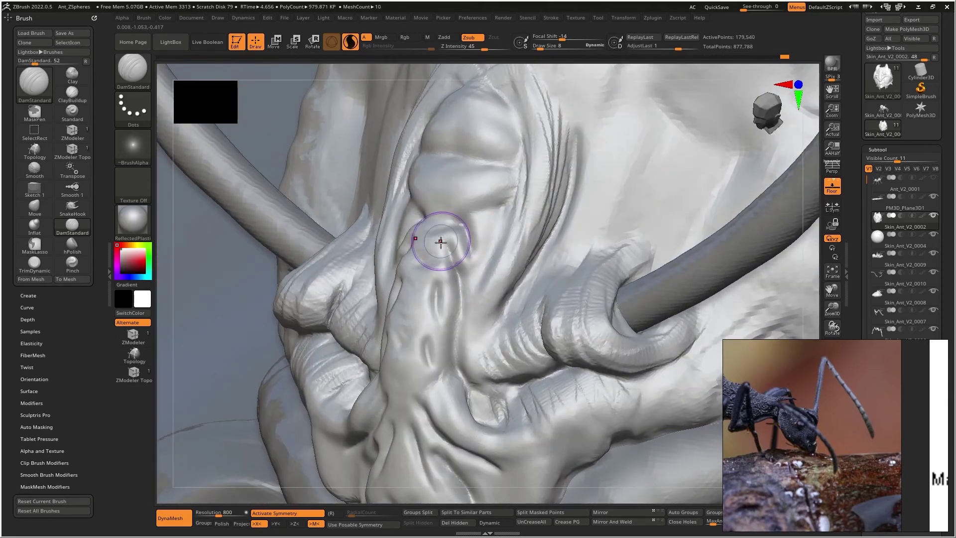
Step: Carve irregular wrinkles with DamStandard into the bulges at the upper end of the central ridge
{"action": "right_click_drag", "start_coordinate": [440, 243], "coordinate": [463, 251]}
{"action": "mouse_move", "coordinate": [438, 250]}
{"action": "left_mouse_down"}
{"action": "mouse_move", "coordinate": [441, 273]}
{"action": "mouse_move", "coordinate": [433, 274]}
{"action": "left_mouse_up"}
{"action": "left_click_drag", "start_coordinate": [465, 201], "coordinate": [453, 222]}
{"action": "mouse_move", "coordinate": [457, 182]}
{"action": "left_mouse_down"}
{"action": "mouse_move", "coordinate": [467, 199]}
{"action": "mouse_move", "coordinate": [446, 215]}
{"action": "left_mouse_up"}
{"action": "left_click_drag", "start_coordinate": [467, 163], "coordinate": [502, 185]}
{"action": "right_click_drag", "start_coordinate": [491, 203], "coordinate": [440, 291], "text": "alt"}
{"action": "left_click_drag", "start_coordinate": [410, 210], "coordinate": [429, 224]}
{"action": "left_click_drag", "start_coordinate": [406, 186], "coordinate": [449, 234]}
{"action": "mouse_move", "coordinate": [418, 170]}
{"action": "left_mouse_down"}
{"action": "mouse_move", "coordinate": [459, 218]}
{"action": "mouse_move", "coordinate": [468, 258]}
{"action": "left_mouse_up"}
Step: Carve wrinkles with DamStandard at draw size 6 across the cheek ridge between the snout and the eye
{"action": "right_click_drag", "start_coordinate": [446, 347], "coordinate": [469, 311], "text": "ctrl"}
{"action": "right_click_drag", "start_coordinate": [470, 310], "coordinate": [420, 319], "text": "alt"}
{"action": "left_click_drag", "start_coordinate": [414, 302], "coordinate": [393, 326]}
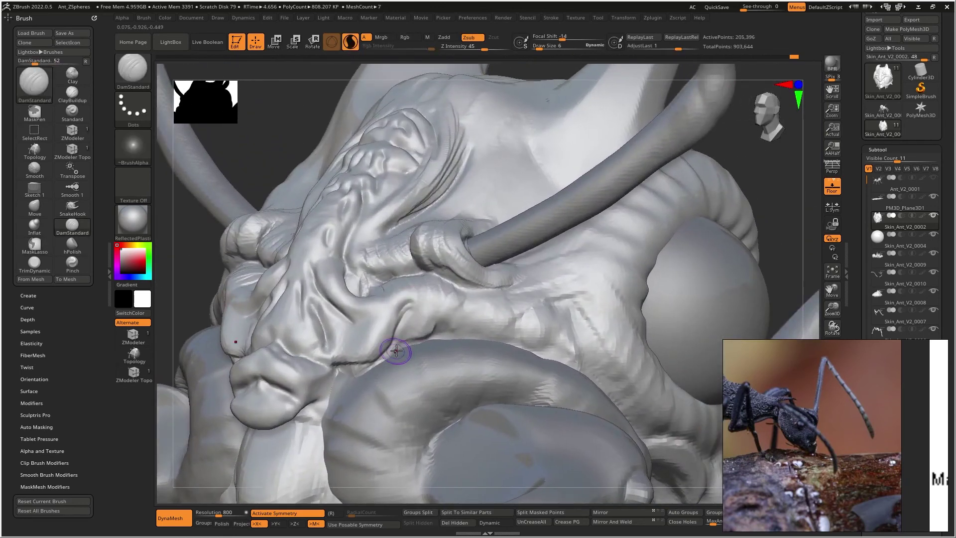
{"action": "left_click_drag", "start_coordinate": [449, 308], "coordinate": [428, 329]}
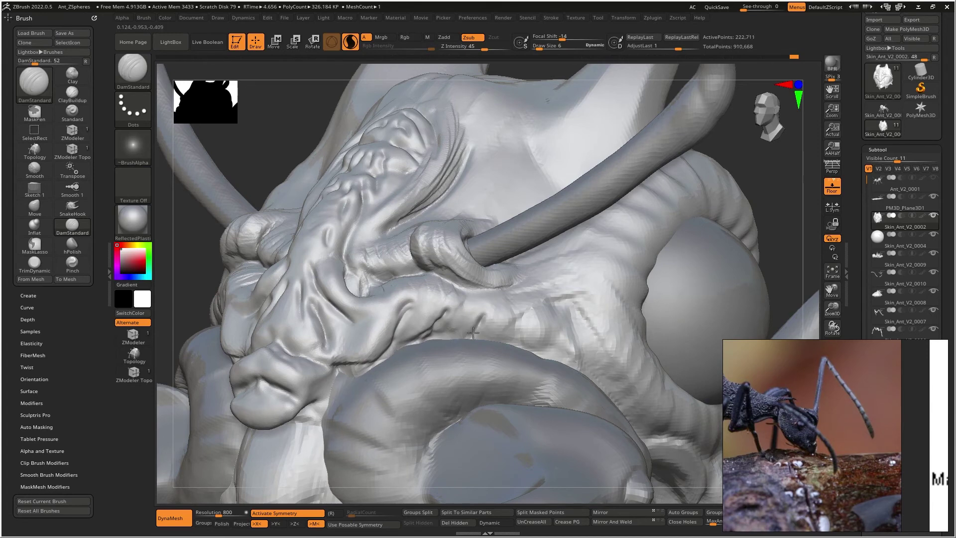
{"action": "right_click_drag", "start_coordinate": [501, 317], "coordinate": [501, 337]}
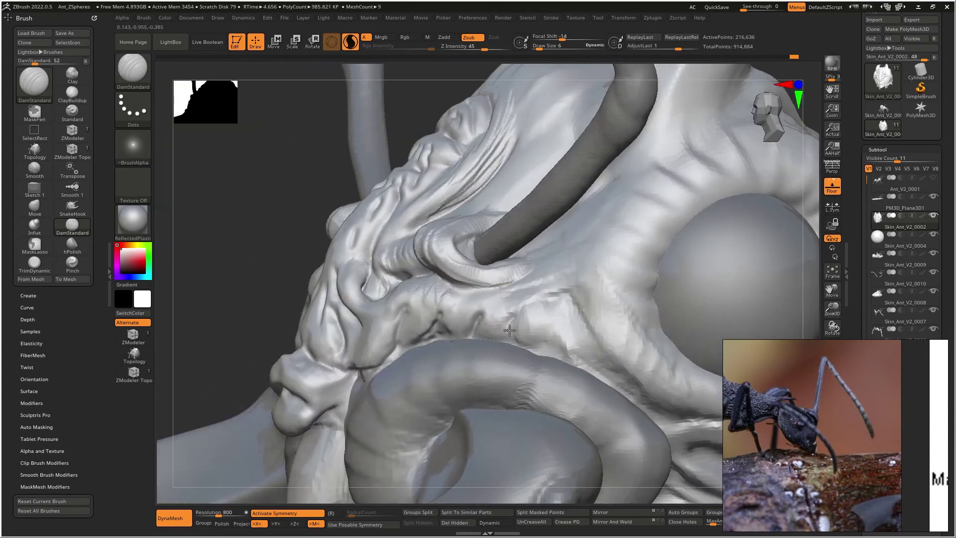
{"action": "left_click_drag", "start_coordinate": [563, 296], "coordinate": [601, 354]}
{"action": "left_click_drag", "start_coordinate": [546, 294], "coordinate": [521, 308]}
{"action": "right_click_drag", "start_coordinate": [498, 291], "coordinate": [518, 290]}
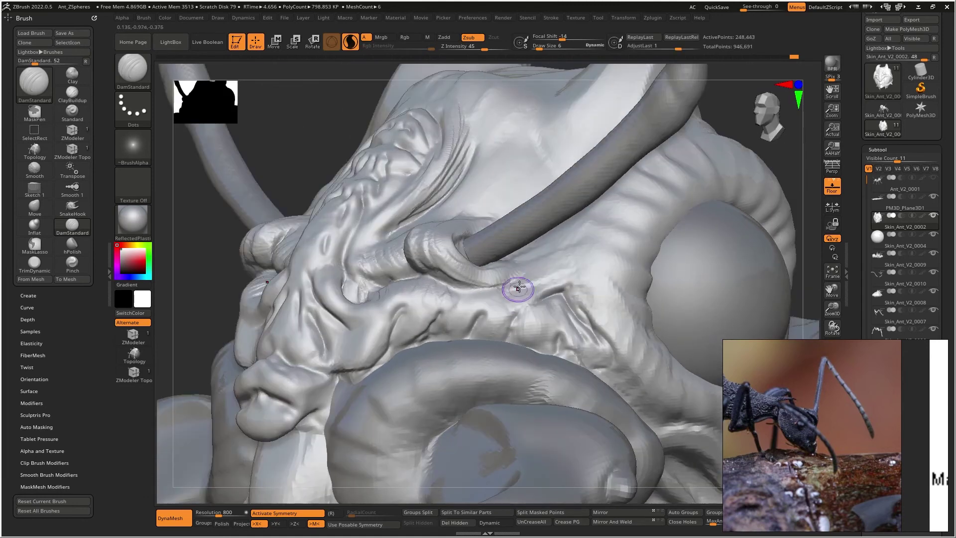
{"action": "left_click_drag", "start_coordinate": [509, 284], "coordinate": [431, 275]}
Step: Carve fine creases with DamStandard into the folds beside the snout and lightly smooth them
{"action": "mouse_move", "coordinate": [423, 282]}
{"action": "right_mouse_down"}
{"action": "mouse_move", "coordinate": [418, 294]}
{"action": "mouse_move", "coordinate": [444, 311]}
{"action": "right_mouse_up"}
{"action": "left_click_drag", "start_coordinate": [381, 273], "coordinate": [388, 273]}
{"action": "right_click_drag", "start_coordinate": [388, 274], "coordinate": [366, 296]}
{"action": "left_click_drag", "start_coordinate": [349, 284], "coordinate": [402, 299]}
{"action": "right_click_drag", "start_coordinate": [376, 319], "coordinate": [405, 288]}
{"action": "left_click_drag", "start_coordinate": [397, 287], "coordinate": [389, 290], "text": "shift"}
{"action": "mouse_move", "coordinate": [389, 290]}
{"action": "right_mouse_down"}
{"action": "mouse_move", "coordinate": [406, 280]}
{"action": "mouse_move", "coordinate": [381, 262]}
{"action": "right_mouse_up"}
{"action": "left_click_drag", "start_coordinate": [381, 261], "coordinate": [398, 318]}
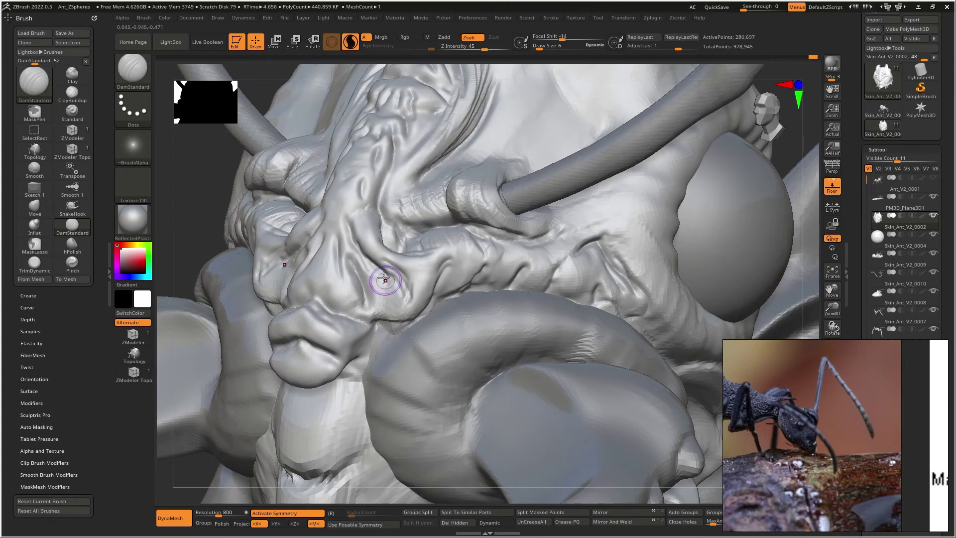
Step: Carve fine wrinkles with DamStandard into the snout folds just above the lip bulge
{"action": "left_click_drag", "start_coordinate": [391, 282], "coordinate": [393, 304]}
{"action": "right_click_drag", "start_coordinate": [349, 294], "coordinate": [385, 266], "text": "alt"}
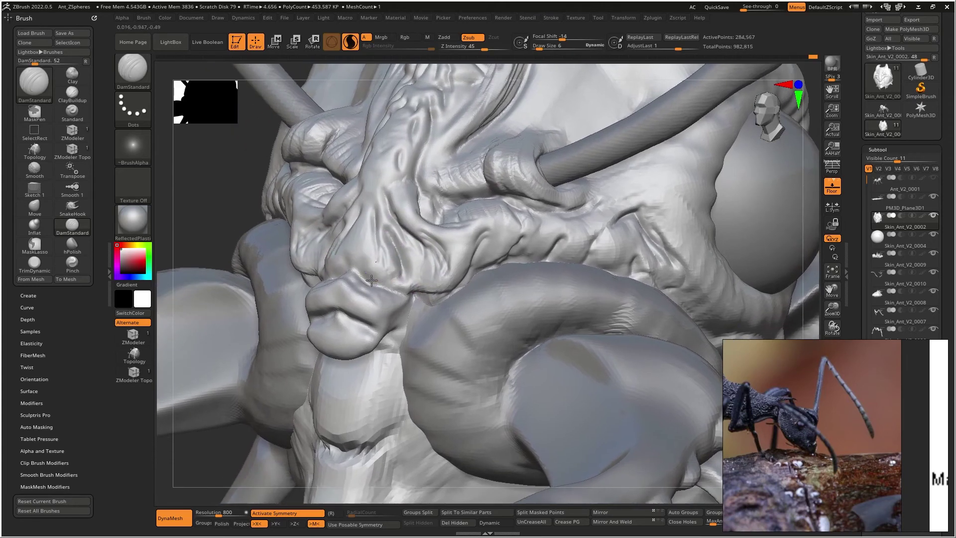
{"action": "mouse_move", "coordinate": [364, 244]}
{"action": "left_mouse_down"}
{"action": "mouse_move", "coordinate": [355, 269]}
{"action": "mouse_move", "coordinate": [381, 253]}
{"action": "mouse_move", "coordinate": [357, 239]}
{"action": "mouse_move", "coordinate": [379, 267]}
{"action": "left_mouse_up"}
{"action": "mouse_move", "coordinate": [369, 196]}
{"action": "left_mouse_down"}
{"action": "mouse_move", "coordinate": [377, 219]}
{"action": "mouse_move", "coordinate": [389, 217]}
{"action": "left_mouse_up"}
Step: Carve wrinkles with DamStandard across the lip bulge at the snout's tip and quick-save the project
{"action": "right_click_drag", "start_coordinate": [389, 218], "coordinate": [402, 154]}
{"action": "mouse_move", "coordinate": [404, 229]}
{"action": "left_mouse_down"}
{"action": "mouse_move", "coordinate": [359, 228]}
{"action": "mouse_move", "coordinate": [351, 269]}
{"action": "left_mouse_up"}
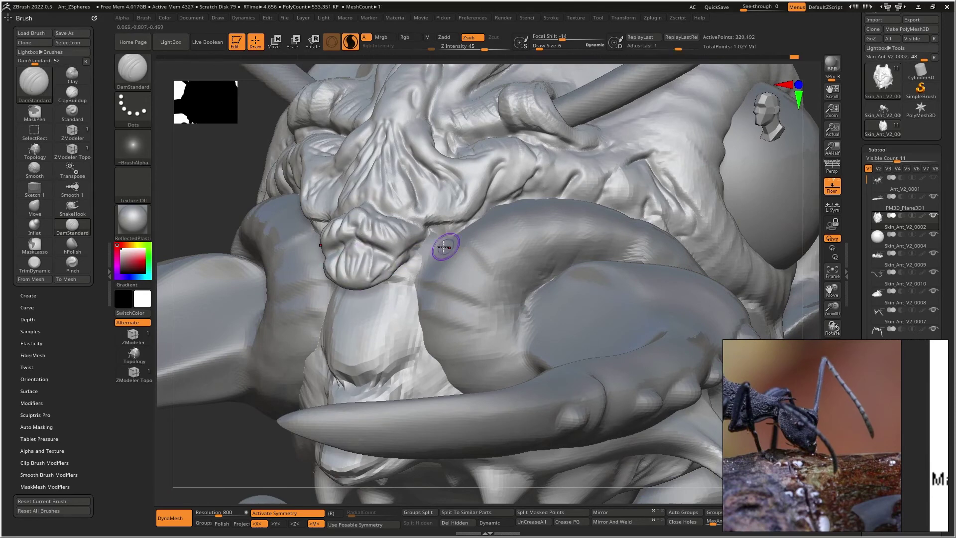
{"action": "key", "text": "shift"}
{"action": "right_click_drag", "start_coordinate": [424, 219], "coordinate": [456, 319]}
{"action": "left_click", "coordinate": [717, 8]}
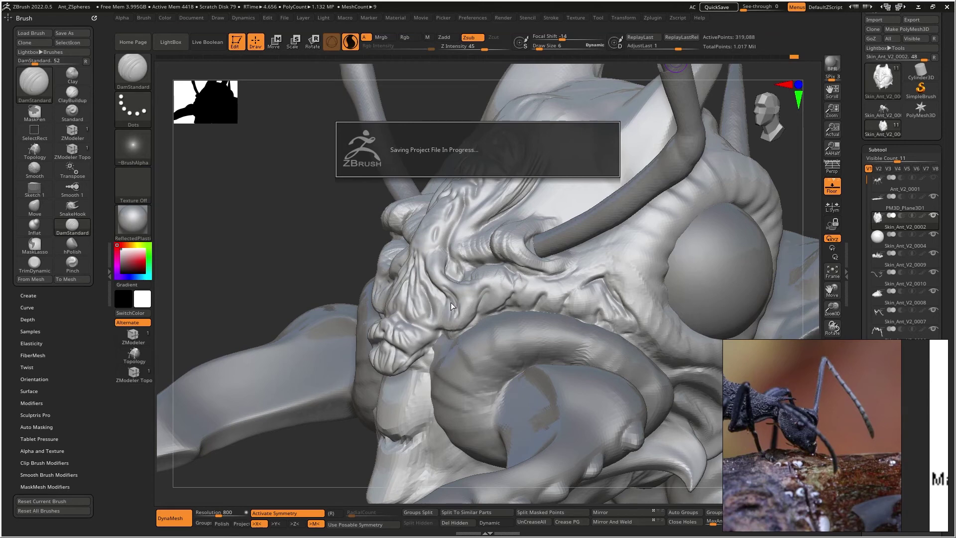
Step: Carve lengthwise wrinkles with DamStandard at draw size 9 into the rounded segment below the lip bulge
{"action": "mouse_move", "coordinate": [370, 353]}
{"action": "right_mouse_down"}
{"action": "mouse_move", "coordinate": [389, 384]}
{"action": "mouse_move", "coordinate": [433, 279]}
{"action": "mouse_move", "coordinate": [421, 318]}
{"action": "mouse_move", "coordinate": [433, 367]}
{"action": "right_mouse_up"}
{"action": "mouse_move", "coordinate": [433, 372]}
{"action": "left_mouse_down"}
{"action": "mouse_move", "coordinate": [429, 340]}
{"action": "mouse_move", "coordinate": [449, 377]}
{"action": "mouse_move", "coordinate": [426, 392]}
{"action": "left_mouse_up"}
{"action": "mouse_move", "coordinate": [448, 336]}
{"action": "left_mouse_down"}
{"action": "mouse_move", "coordinate": [461, 375]}
{"action": "mouse_move", "coordinate": [412, 399]}
{"action": "left_mouse_up"}
{"action": "mouse_move", "coordinate": [440, 334]}
{"action": "left_mouse_down"}
{"action": "mouse_move", "coordinate": [432, 381]}
{"action": "mouse_move", "coordinate": [451, 369]}
{"action": "mouse_move", "coordinate": [459, 335]}
{"action": "left_mouse_up"}
{"action": "left_click_drag", "start_coordinate": [459, 335], "coordinate": [460, 342]}
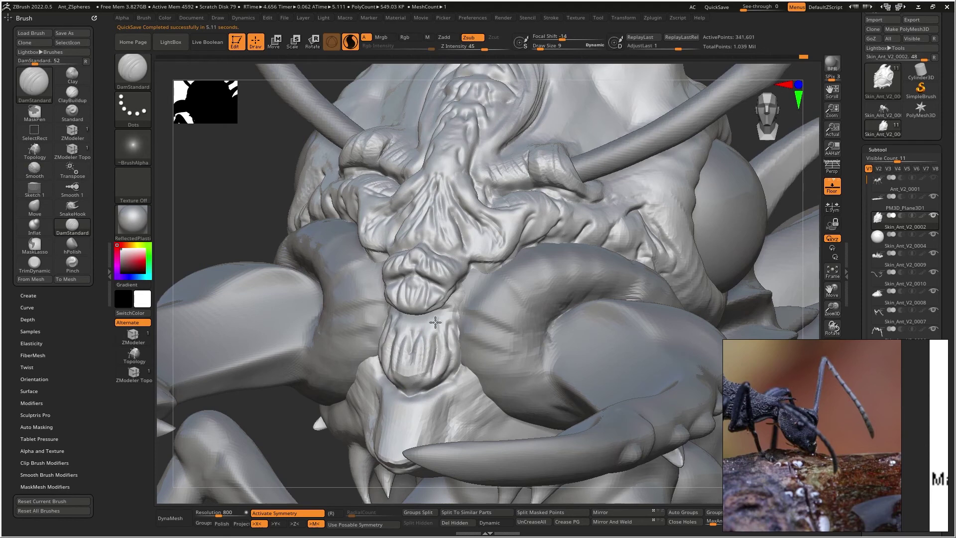
Step: Carve creases with DamStandard into the lowest snout plate and the skin beside it above the fangs
{"action": "right_click_drag", "start_coordinate": [439, 349], "coordinate": [437, 253], "text": "alt"}
{"action": "mouse_move", "coordinate": [413, 325]}
{"action": "left_mouse_down"}
{"action": "mouse_move", "coordinate": [415, 341]}
{"action": "mouse_move", "coordinate": [451, 308]}
{"action": "left_mouse_up"}
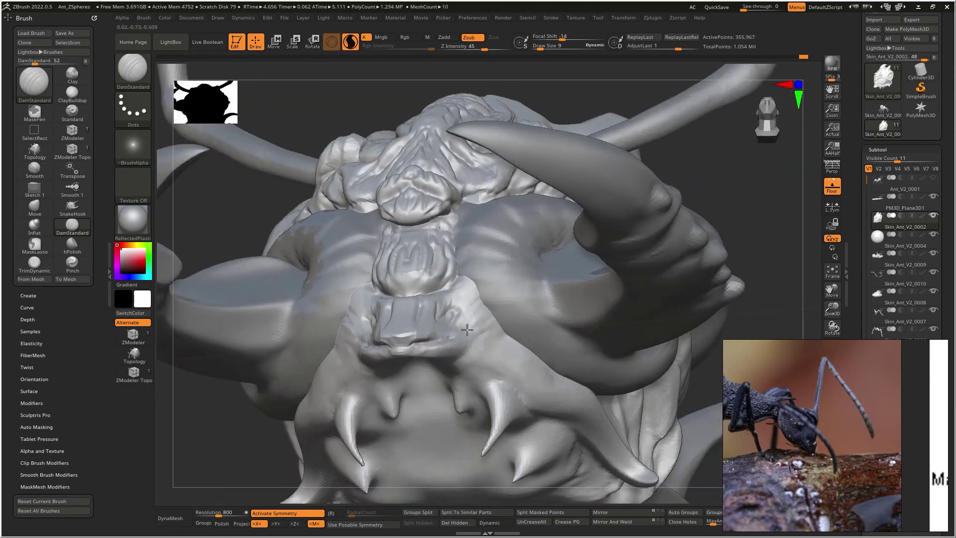
{"action": "left_click_drag", "start_coordinate": [467, 330], "coordinate": [474, 343]}
{"action": "mouse_move", "coordinate": [474, 320]}
{"action": "left_mouse_down"}
{"action": "mouse_move", "coordinate": [492, 333]}
{"action": "mouse_move", "coordinate": [460, 368]}
{"action": "left_mouse_up"}
{"action": "mouse_move", "coordinate": [504, 340]}
{"action": "left_mouse_down"}
{"action": "mouse_move", "coordinate": [455, 394]}
{"action": "mouse_move", "coordinate": [461, 376]}
{"action": "left_mouse_up"}
Step: Build up rough, irregular skin with ClayBuildup at draw size 9 inside the mouth between the fangs
{"action": "right_click_drag", "start_coordinate": [439, 376], "coordinate": [446, 316]}
{"action": "key", "text": "b"}
{"action": "key", "text": "c"}
{"action": "key", "text": "b"}
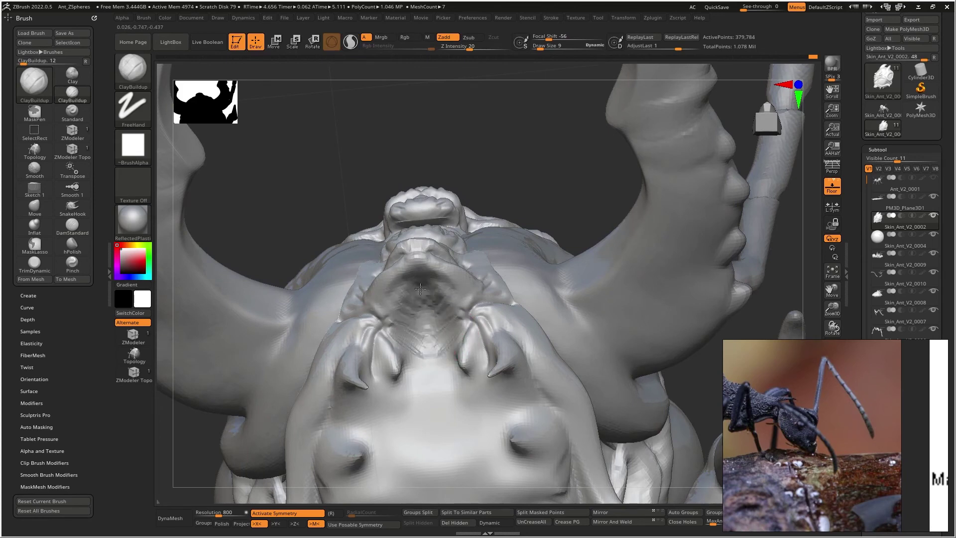
{"action": "left_click_drag", "start_coordinate": [487, 366], "coordinate": [425, 395]}
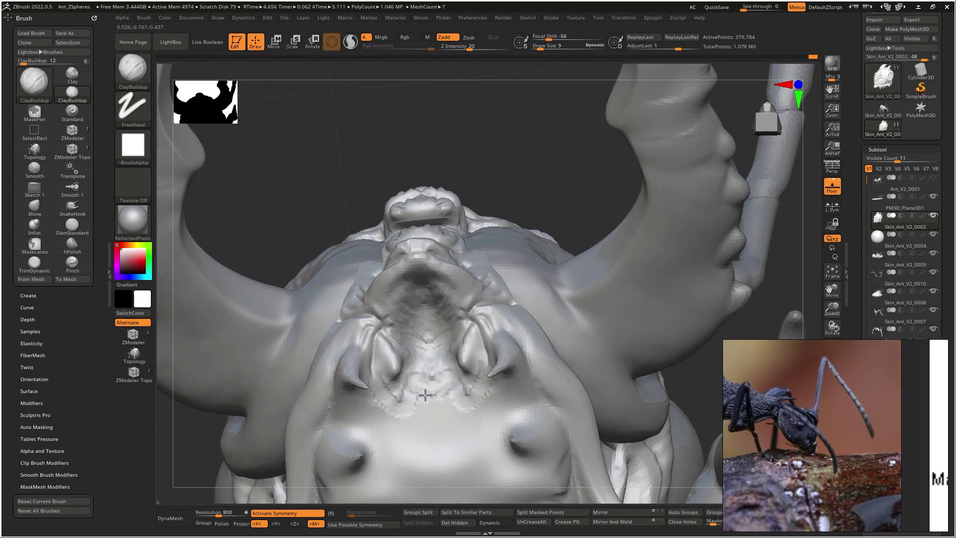
{"action": "left_click_drag", "start_coordinate": [486, 393], "coordinate": [438, 423]}
{"action": "left_click_drag", "start_coordinate": [502, 417], "coordinate": [456, 449]}
Step: Build up ridges with ClayBuildup across the lower lip and the floor of the mouth
{"action": "right_click_drag", "start_coordinate": [472, 470], "coordinate": [454, 349], "text": "alt"}
{"action": "mouse_move", "coordinate": [453, 348]}
{"action": "left_mouse_down"}
{"action": "mouse_move", "coordinate": [397, 341]}
{"action": "mouse_move", "coordinate": [457, 311]}
{"action": "left_mouse_up"}
{"action": "mouse_move", "coordinate": [456, 310]}
{"action": "right_mouse_down"}
{"action": "mouse_move", "coordinate": [465, 380]}
{"action": "mouse_move", "coordinate": [454, 329]}
{"action": "mouse_move", "coordinate": [454, 382]}
{"action": "mouse_move", "coordinate": [421, 264]}
{"action": "right_mouse_up"}
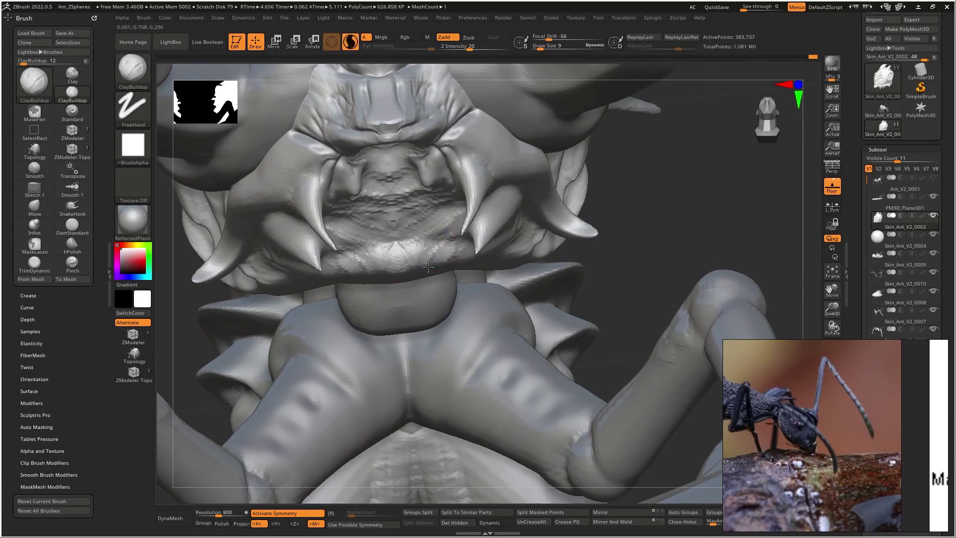
{"action": "mouse_move", "coordinate": [442, 236]}
{"action": "right_mouse_down", "text": "alt"}
{"action": "mouse_move", "coordinate": [439, 307]}
{"action": "mouse_move", "coordinate": [413, 303]}
{"action": "mouse_move", "coordinate": [401, 316]}
{"action": "right_mouse_up", "text": "alt"}
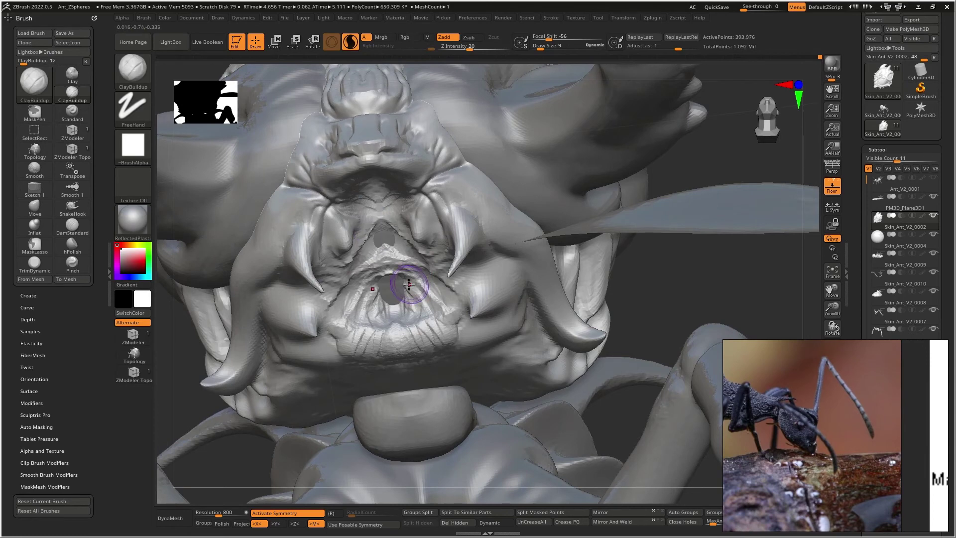
Step: Select the Skin_Ant_V2_0003 subtool and smooth it where it pokes through the mouth interior
{"action": "key", "text": "shift"}
{"action": "left_click_drag", "start_coordinate": [401, 266], "coordinate": [396, 293], "text": "shift"}
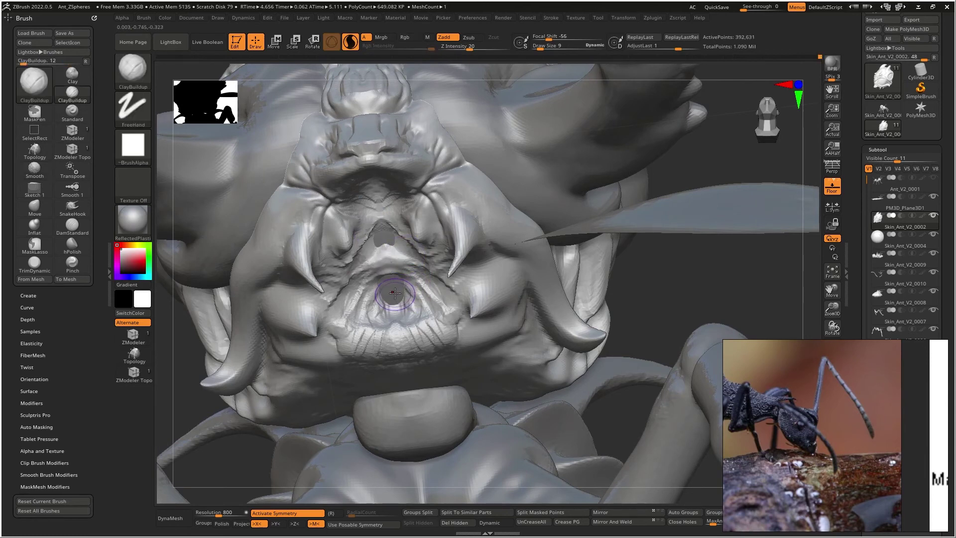
{"action": "key", "text": "ctrl+shift"}
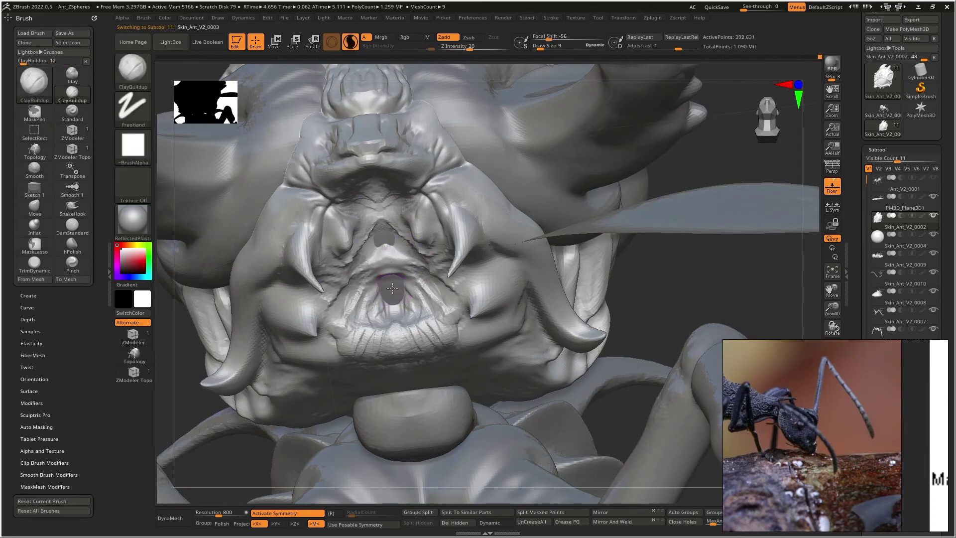
{"action": "left_click", "coordinate": [399, 269], "text": "alt"}
{"action": "right_click_drag", "start_coordinate": [400, 264], "coordinate": [410, 297]}
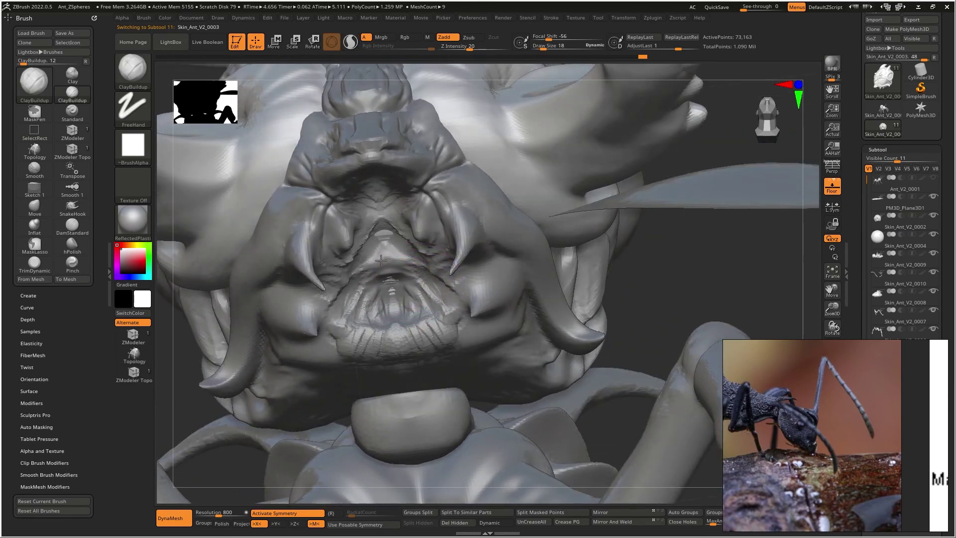
{"action": "mouse_move", "coordinate": [400, 272]}
{"action": "left_mouse_down", "text": "shift"}
{"action": "mouse_move", "coordinate": [391, 289]}
{"action": "mouse_move", "coordinate": [386, 239]}
{"action": "left_mouse_up", "text": "shift"}
{"action": "key", "text": "shift"}
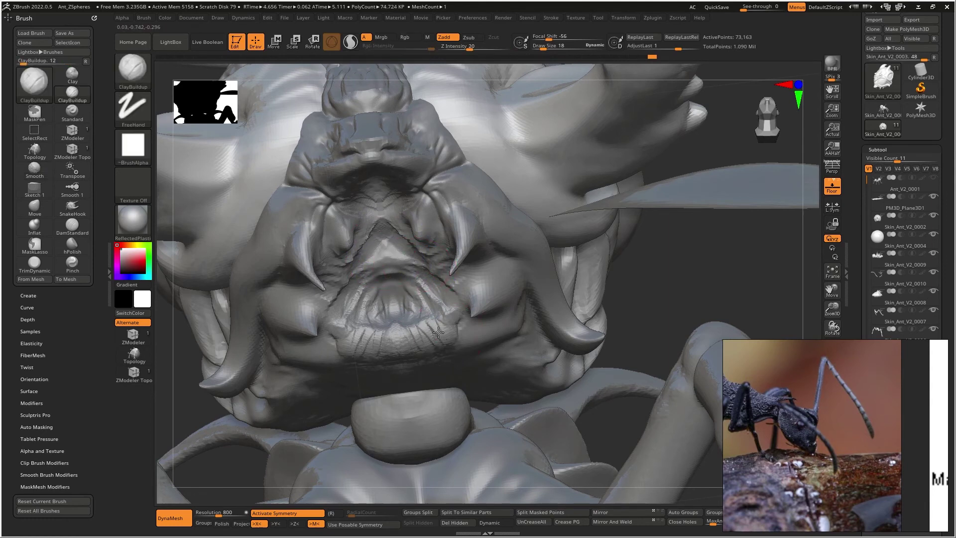
Step: Switch back to the head skin subtool and build up irregular folds inside the mouth between the fangs with ClayBuildup
{"action": "left_click", "coordinate": [429, 289], "text": "alt"}
{"action": "mouse_move", "coordinate": [391, 255]}
{"action": "left_mouse_down", "text": "shift"}
{"action": "mouse_move", "coordinate": [401, 289]}
{"action": "mouse_move", "coordinate": [429, 295]}
{"action": "mouse_move", "coordinate": [407, 319]}
{"action": "mouse_move", "coordinate": [416, 289]}
{"action": "mouse_move", "coordinate": [432, 291]}
{"action": "mouse_move", "coordinate": [392, 259]}
{"action": "mouse_move", "coordinate": [399, 200]}
{"action": "mouse_move", "coordinate": [415, 249]}
{"action": "left_mouse_up", "text": "shift"}
{"action": "left_click_drag", "start_coordinate": [406, 214], "coordinate": [432, 245]}
{"action": "right_click_drag", "start_coordinate": [379, 234], "coordinate": [423, 220]}
{"action": "left_click_drag", "start_coordinate": [423, 212], "coordinate": [436, 260]}
{"action": "mouse_move", "coordinate": [411, 228]}
{"action": "left_mouse_down"}
{"action": "mouse_move", "coordinate": [421, 234]}
{"action": "mouse_move", "coordinate": [413, 207]}
{"action": "mouse_move", "coordinate": [434, 276]}
{"action": "mouse_move", "coordinate": [448, 287]}
{"action": "left_mouse_up"}
{"action": "mouse_move", "coordinate": [448, 284]}
{"action": "right_mouse_down"}
{"action": "mouse_move", "coordinate": [413, 258]}
{"action": "mouse_move", "coordinate": [428, 268]}
{"action": "right_mouse_up"}
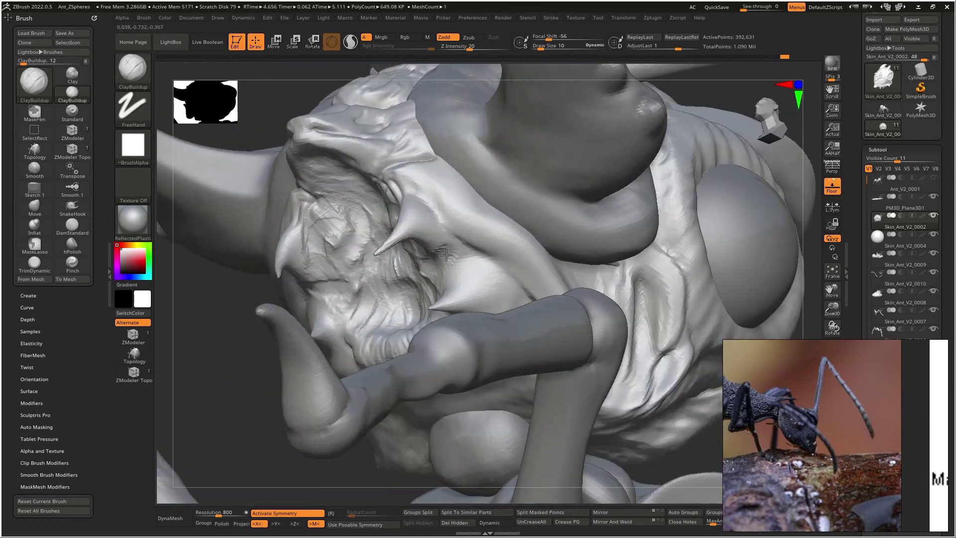
Step: Build up the skin with ClayBuildup at draw size 10 around the base of the lower side fang
{"action": "mouse_move", "coordinate": [415, 227]}
{"action": "right_mouse_down"}
{"action": "mouse_move", "coordinate": [383, 269]}
{"action": "mouse_move", "coordinate": [389, 257]}
{"action": "right_mouse_up"}
{"action": "key", "text": "backslash"}
{"action": "key", "text": "bracketleft"}
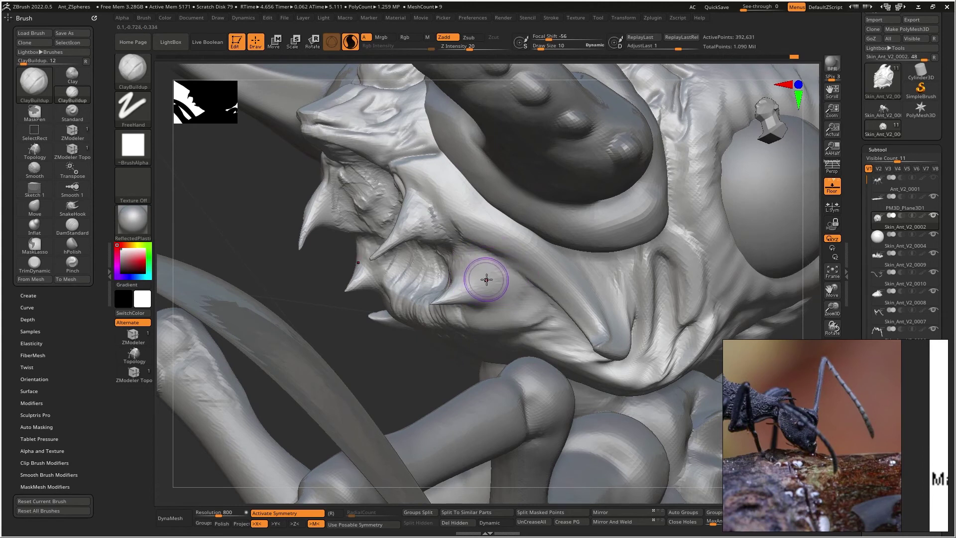
{"action": "mouse_move", "coordinate": [486, 278]}
{"action": "left_mouse_down"}
{"action": "mouse_move", "coordinate": [492, 271]}
{"action": "mouse_move", "coordinate": [459, 290]}
{"action": "mouse_move", "coordinate": [476, 279]}
{"action": "mouse_move", "coordinate": [465, 297]}
{"action": "left_mouse_up"}
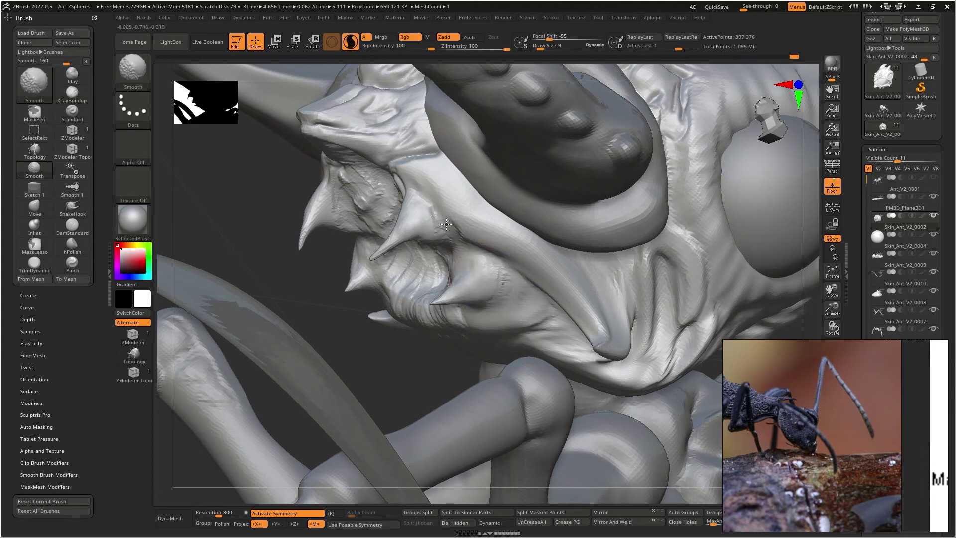
Step: Build up diagonal skin folds with ClayBuildup along the jaw ridge between the fangs and the mandible
{"action": "left_click_drag", "start_coordinate": [405, 174], "coordinate": [460, 217]}
{"action": "left_click_drag", "start_coordinate": [440, 175], "coordinate": [488, 225]}
{"action": "key", "text": "]"}
{"action": "left_click_drag", "start_coordinate": [443, 191], "coordinate": [494, 219]}
{"action": "mouse_move", "coordinate": [556, 280]}
{"action": "right_mouse_down", "text": "alt"}
{"action": "mouse_move", "coordinate": [467, 238]}
{"action": "mouse_move", "coordinate": [456, 207]}
{"action": "right_mouse_up", "text": "alt"}
Step: Build up folds with ClayBuildup on the cheek around the jaw ridge's rear tip, below the eye
{"action": "key", "text": "["}
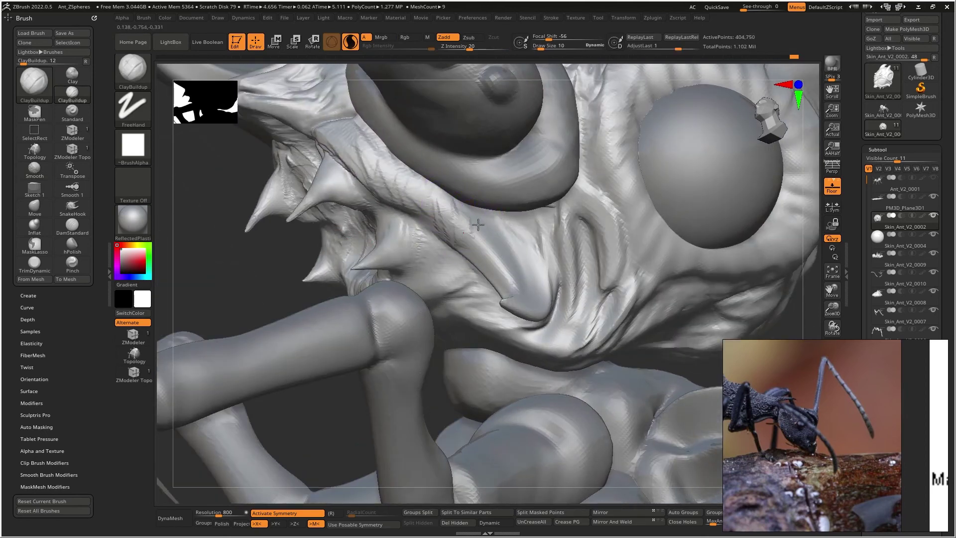
{"action": "key", "text": "backslash"}
{"action": "right_click_drag", "start_coordinate": [514, 249], "coordinate": [512, 261]}
{"action": "left_click_drag", "start_coordinate": [514, 246], "coordinate": [523, 289]}
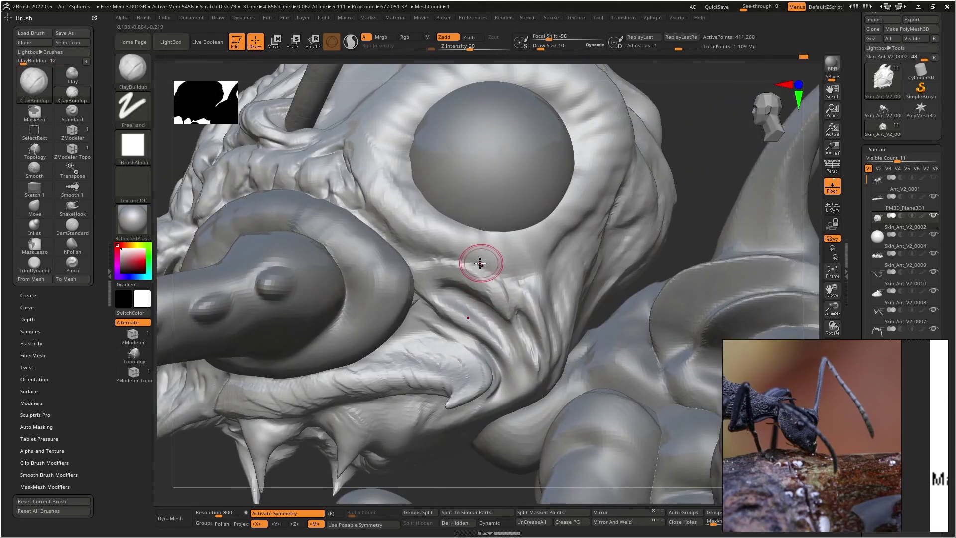
Step: Carve short radial creases with DamStandard at draw size 10 into the eye rim's underside
{"action": "key", "text": "backslash"}
{"action": "key", "text": "b"}
{"action": "key", "text": "d"}
{"action": "key", "text": "s"}
{"action": "left_click_drag", "start_coordinate": [494, 282], "coordinate": [511, 285]}
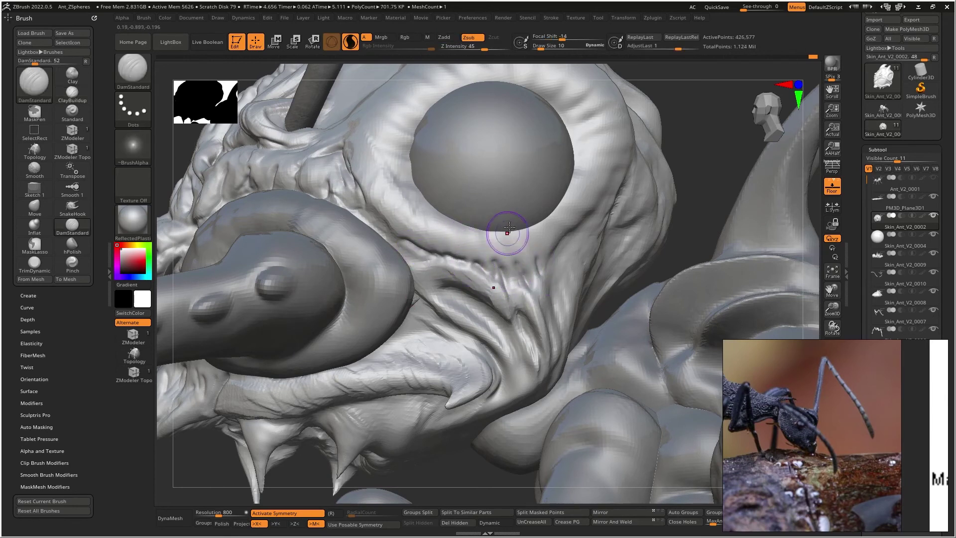
{"action": "left_click_drag", "start_coordinate": [517, 236], "coordinate": [439, 220]}
Step: Carve radial creases with DamStandard into the front of the eye rim, facing the snout
{"action": "mouse_move", "coordinate": [434, 218]}
{"action": "right_mouse_down"}
{"action": "mouse_move", "coordinate": [421, 214]}
{"action": "mouse_move", "coordinate": [426, 208]}
{"action": "right_mouse_up"}
{"action": "mouse_move", "coordinate": [424, 202]}
{"action": "left_mouse_down"}
{"action": "mouse_move", "coordinate": [407, 208]}
{"action": "mouse_move", "coordinate": [407, 161]}
{"action": "mouse_move", "coordinate": [373, 143]}
{"action": "left_mouse_up"}
{"action": "left_click_drag", "start_coordinate": [376, 126], "coordinate": [403, 142]}
{"action": "right_click_drag", "start_coordinate": [424, 112], "coordinate": [427, 218], "text": "alt"}
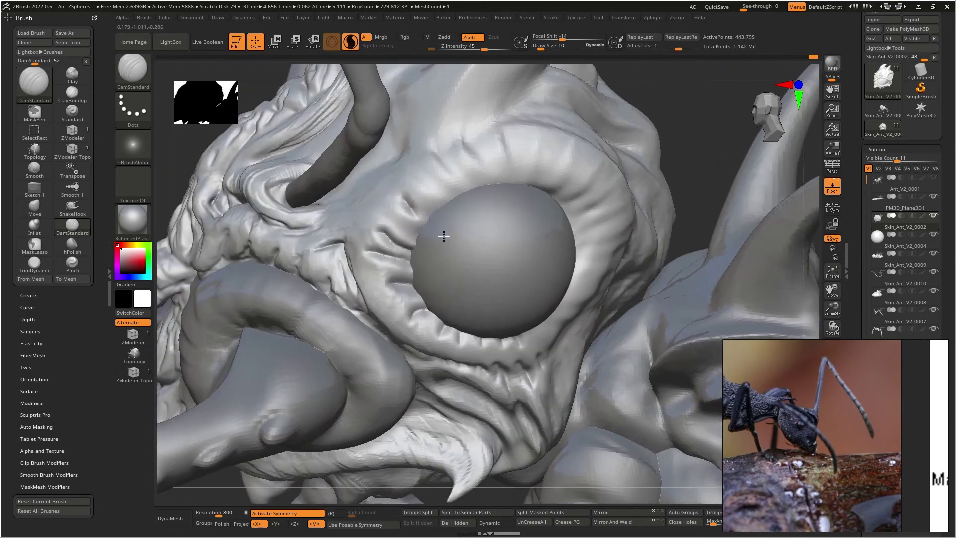
Step: Carve radial creases with DamStandard around the upper and rear parts of the eye rim
{"action": "left_click_drag", "start_coordinate": [446, 207], "coordinate": [523, 175]}
{"action": "right_click_drag", "start_coordinate": [523, 175], "coordinate": [525, 166]}
{"action": "mouse_move", "coordinate": [514, 172]}
{"action": "left_mouse_down"}
{"action": "mouse_move", "coordinate": [559, 202]}
{"action": "mouse_move", "coordinate": [579, 251]}
{"action": "left_mouse_up"}
{"action": "mouse_move", "coordinate": [563, 309]}
{"action": "left_mouse_down"}
{"action": "mouse_move", "coordinate": [582, 348]}
{"action": "mouse_move", "coordinate": [557, 343]}
{"action": "mouse_move", "coordinate": [582, 336]}
{"action": "left_mouse_up"}
{"action": "right_click_drag", "start_coordinate": [632, 277], "coordinate": [612, 288]}
{"action": "left_click_drag", "start_coordinate": [622, 277], "coordinate": [618, 186]}
{"action": "right_click_drag", "start_coordinate": [589, 163], "coordinate": [597, 217]}
Step: Build up the raised folds between the creases of the lower and rear eye rim with ClayBuildup at draw size 8
{"action": "key", "text": "b"}
{"action": "key", "text": "c"}
{"action": "key", "text": "b"}
{"action": "mouse_move", "coordinate": [563, 263]}
{"action": "right_mouse_down", "text": "ctrl"}
{"action": "mouse_move", "coordinate": [552, 375]}
{"action": "mouse_move", "coordinate": [541, 305]}
{"action": "right_mouse_up", "text": "ctrl"}
{"action": "left_click_drag", "start_coordinate": [510, 304], "coordinate": [539, 309]}
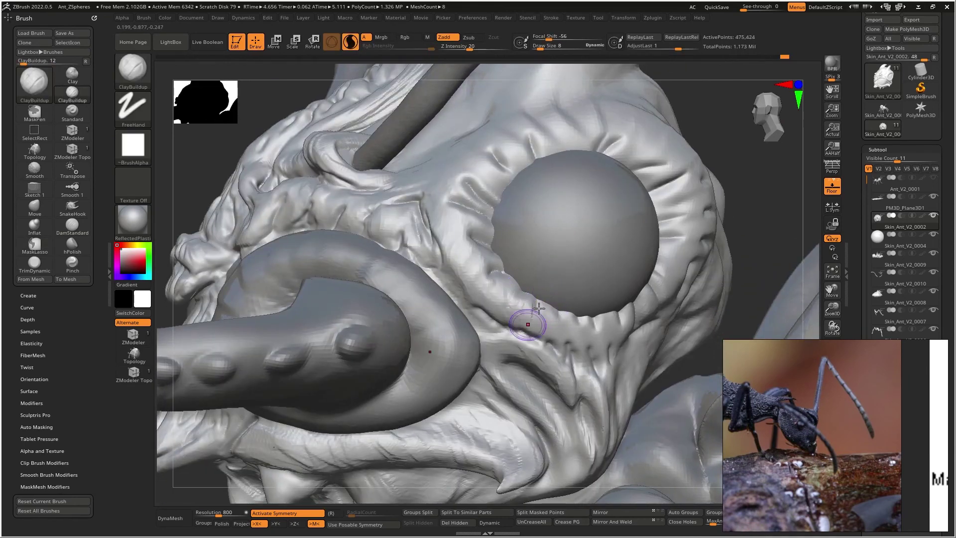
{"action": "mouse_move", "coordinate": [680, 307]}
{"action": "right_mouse_down"}
{"action": "mouse_move", "coordinate": [597, 329]}
{"action": "mouse_move", "coordinate": [617, 327]}
{"action": "mouse_move", "coordinate": [607, 336]}
{"action": "right_mouse_up"}
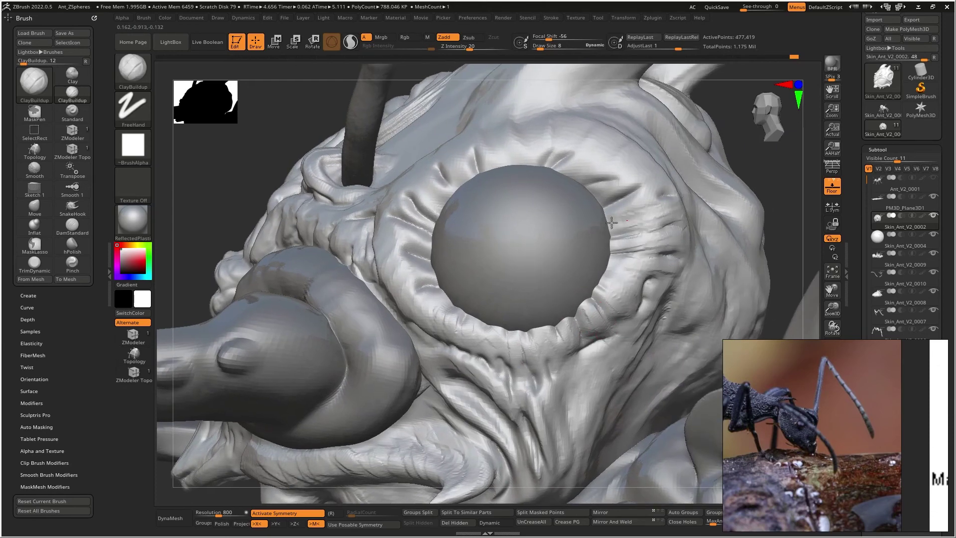
Step: Build up rough skin texture with ClayBuildup on the brow between the eye rim and the antenna base
{"action": "right_click_drag", "start_coordinate": [649, 171], "coordinate": [604, 260]}
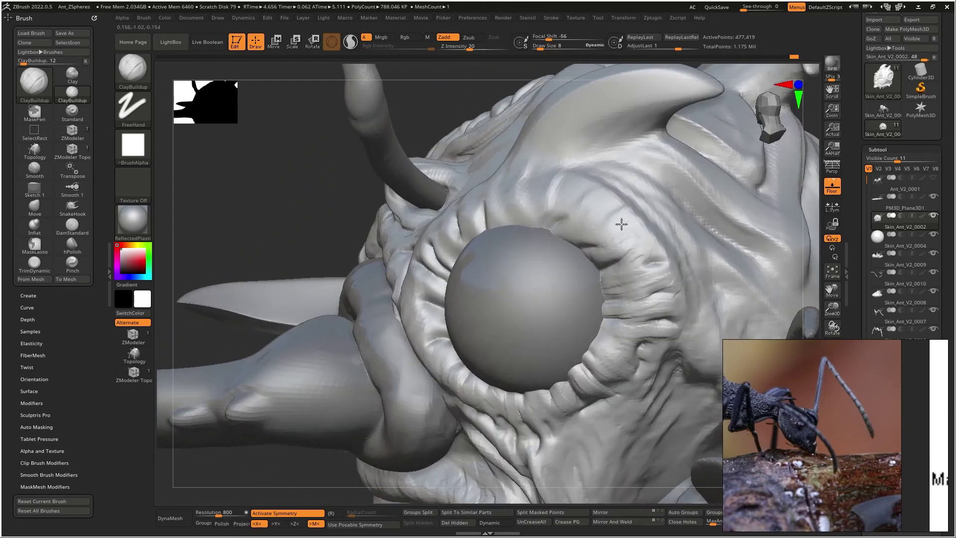
{"action": "mouse_move", "coordinate": [585, 208]}
{"action": "right_mouse_down"}
{"action": "mouse_move", "coordinate": [576, 229]}
{"action": "mouse_move", "coordinate": [582, 220]}
{"action": "right_mouse_up"}
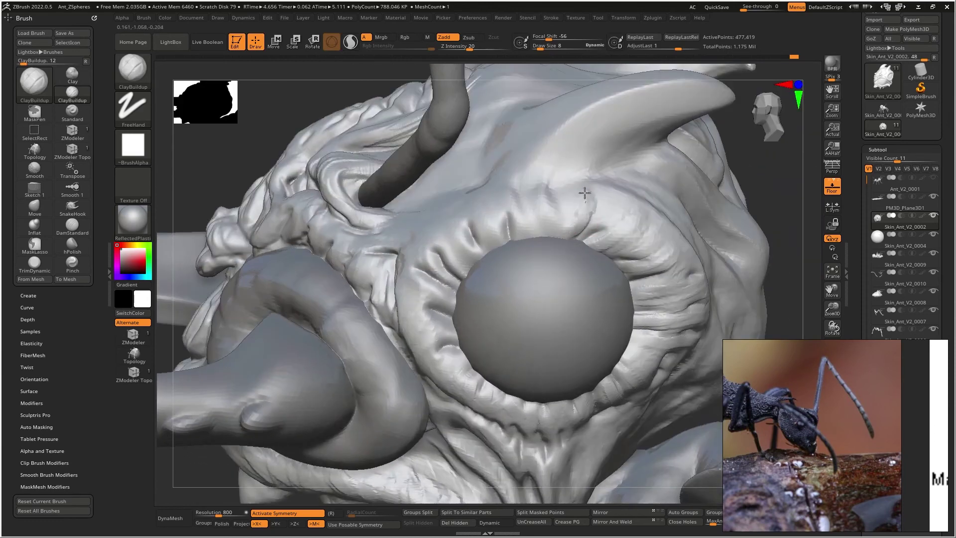
{"action": "mouse_move", "coordinate": [519, 228]}
{"action": "right_mouse_down"}
{"action": "mouse_move", "coordinate": [495, 224]}
{"action": "mouse_move", "coordinate": [493, 237]}
{"action": "right_mouse_up"}
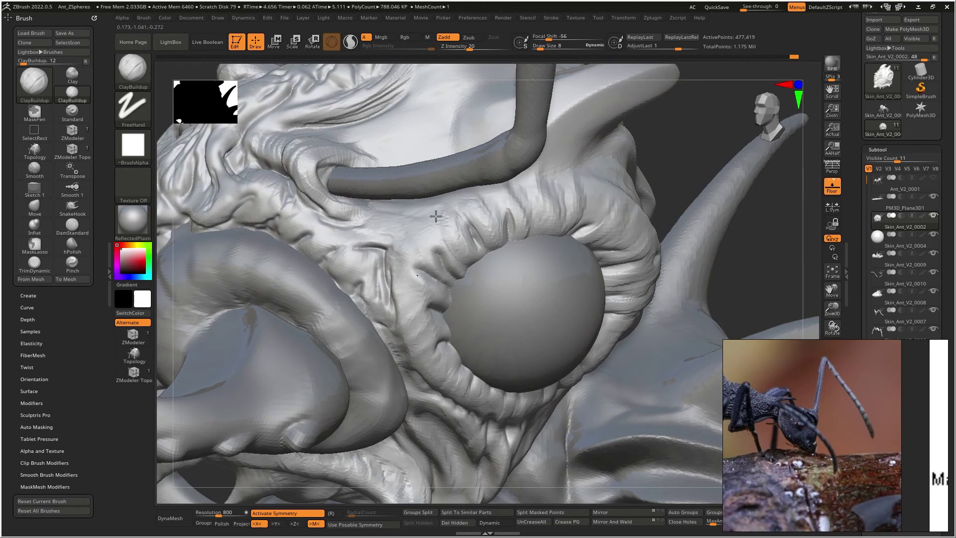
{"action": "mouse_move", "coordinate": [437, 282]}
{"action": "right_mouse_down"}
{"action": "mouse_move", "coordinate": [454, 263]}
{"action": "mouse_move", "coordinate": [456, 274]}
{"action": "mouse_move", "coordinate": [448, 241]}
{"action": "mouse_move", "coordinate": [395, 234]}
{"action": "right_mouse_up"}
{"action": "mouse_move", "coordinate": [395, 235]}
{"action": "left_mouse_down"}
{"action": "mouse_move", "coordinate": [419, 204]}
{"action": "mouse_move", "coordinate": [393, 162]}
{"action": "mouse_move", "coordinate": [336, 172]}
{"action": "left_mouse_up"}
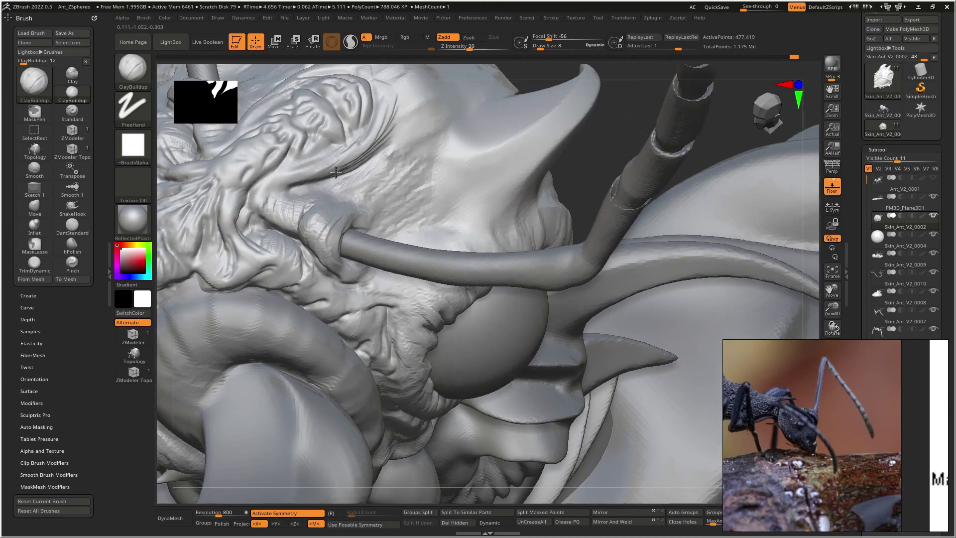
{"action": "mouse_move", "coordinate": [402, 136]}
{"action": "left_mouse_down"}
{"action": "mouse_move", "coordinate": [430, 131]}
{"action": "mouse_move", "coordinate": [444, 144]}
{"action": "left_mouse_up"}
Step: Build up rough skin texture with ClayBuildup across the crown between the central ridge and the head horns
{"action": "right_click_drag", "start_coordinate": [414, 94], "coordinate": [413, 193], "text": "alt"}
{"action": "mouse_move", "coordinate": [412, 193]}
{"action": "left_mouse_down"}
{"action": "mouse_move", "coordinate": [411, 216]}
{"action": "mouse_move", "coordinate": [404, 159]}
{"action": "mouse_move", "coordinate": [359, 149]}
{"action": "mouse_move", "coordinate": [308, 169]}
{"action": "mouse_move", "coordinate": [408, 249]}
{"action": "mouse_move", "coordinate": [389, 274]}
{"action": "left_mouse_up"}
{"action": "right_click_drag", "start_coordinate": [398, 219], "coordinate": [380, 282]}
{"action": "left_click_drag", "start_coordinate": [354, 279], "coordinate": [387, 245]}
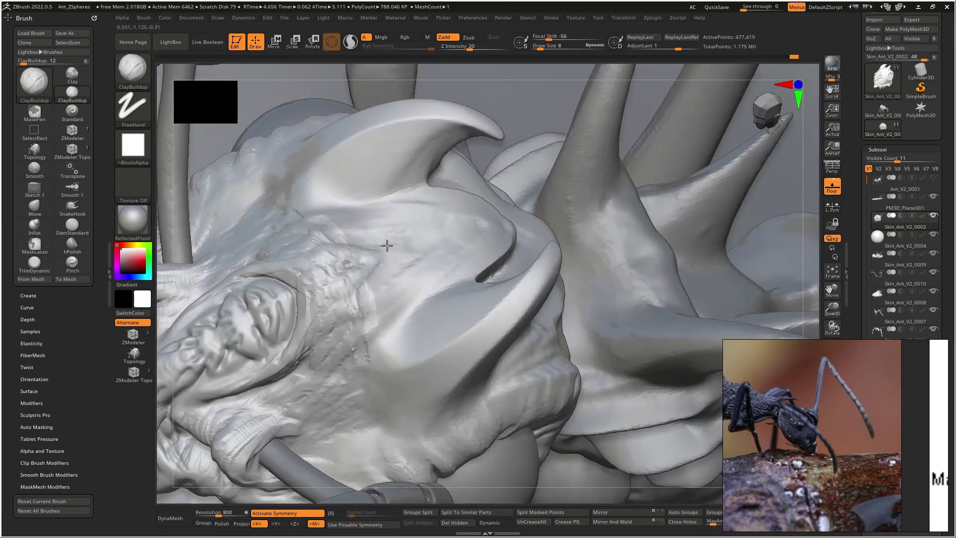
{"action": "mouse_move", "coordinate": [354, 279]}
{"action": "left_mouse_down"}
{"action": "mouse_move", "coordinate": [448, 235]}
{"action": "mouse_move", "coordinate": [425, 282]}
{"action": "mouse_move", "coordinate": [463, 264]}
{"action": "left_mouse_up"}
Step: Build up lengthwise ridges with ClayBuildup at draw size 18 on the head horn and around its base
{"action": "right_click_drag", "start_coordinate": [399, 328], "coordinate": [381, 293], "text": "ctrl"}
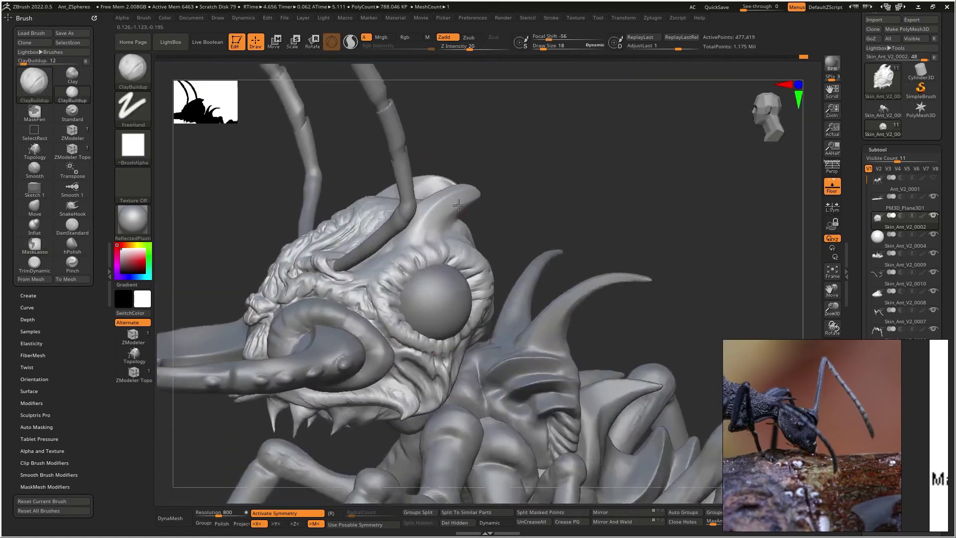
{"action": "right_click_drag", "start_coordinate": [438, 358], "coordinate": [414, 239], "text": "ctrl"}
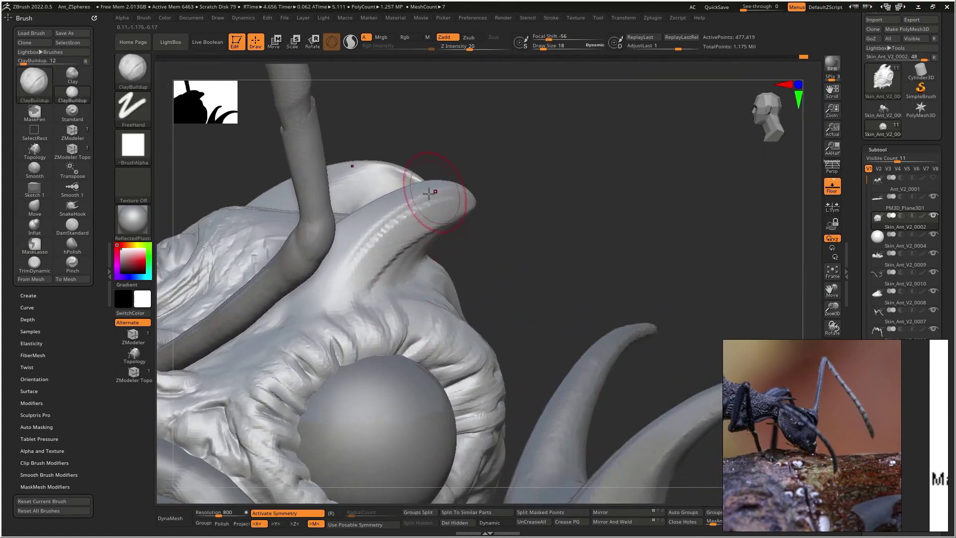
{"action": "right_click_drag", "start_coordinate": [430, 193], "coordinate": [346, 260]}
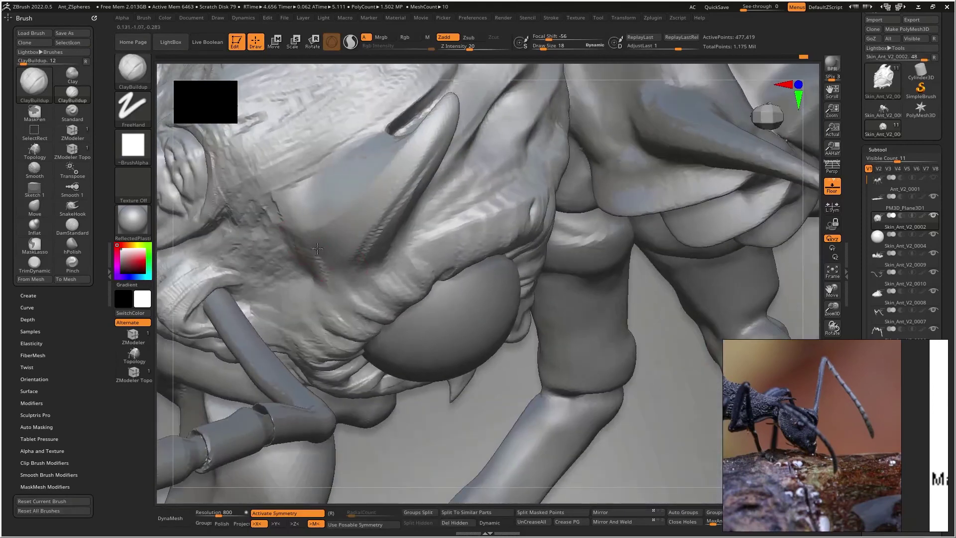
{"action": "right_click_drag", "start_coordinate": [364, 170], "coordinate": [323, 198]}
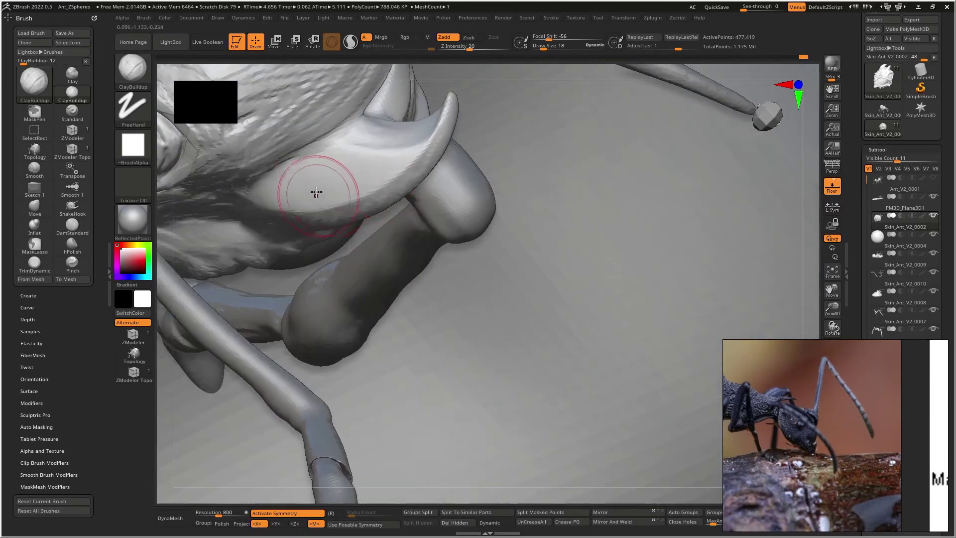
{"action": "mouse_move", "coordinate": [252, 183]}
{"action": "right_mouse_down"}
{"action": "mouse_move", "coordinate": [399, 209]}
{"action": "mouse_move", "coordinate": [390, 249]}
{"action": "right_mouse_up"}
{"action": "right_click_drag", "start_coordinate": [391, 132], "coordinate": [465, 269], "text": "alt"}
Step: Select the mandible subtool and build up ridges with ClayBuildup at draw size 18 on its curled base near the snout
{"action": "left_click_drag", "start_coordinate": [503, 228], "coordinate": [478, 239], "text": "ctrl"}
{"action": "right_click_drag", "start_coordinate": [478, 239], "coordinate": [468, 199], "text": "ctrl"}
{"action": "mouse_move", "coordinate": [378, 204]}
{"action": "right_mouse_down", "text": "shift"}
{"action": "mouse_move", "coordinate": [458, 209]}
{"action": "mouse_move", "coordinate": [521, 237]}
{"action": "mouse_move", "coordinate": [519, 229]}
{"action": "mouse_move", "coordinate": [546, 244]}
{"action": "mouse_move", "coordinate": [588, 244]}
{"action": "right_mouse_up", "text": "shift"}
{"action": "right_click_drag", "start_coordinate": [518, 230], "coordinate": [494, 274], "text": "ctrl"}
{"action": "left_click", "coordinate": [467, 231], "text": "alt"}
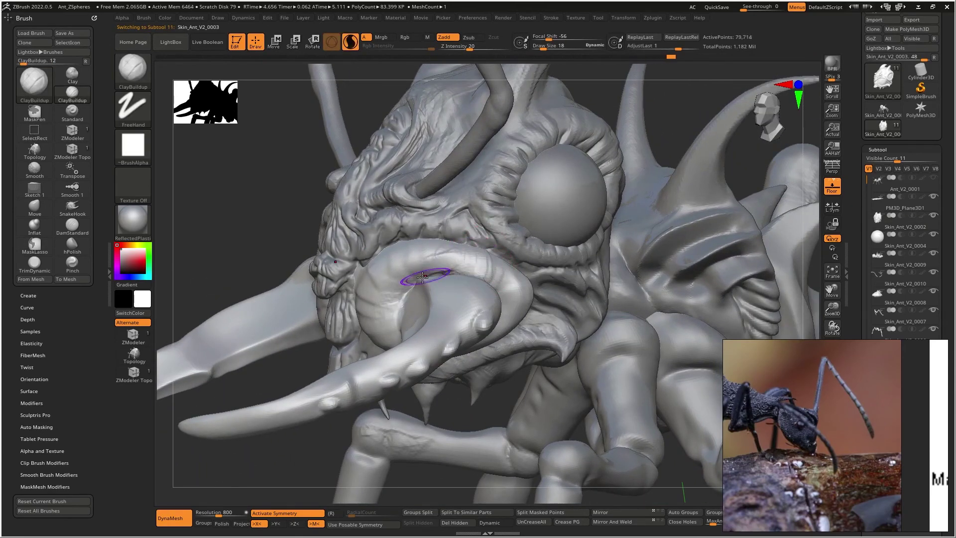
{"action": "right_click_drag", "start_coordinate": [378, 304], "coordinate": [389, 305]}
{"action": "mouse_move", "coordinate": [389, 305]}
{"action": "left_mouse_down"}
{"action": "mouse_move", "coordinate": [390, 320]}
{"action": "mouse_move", "coordinate": [352, 279]}
{"action": "mouse_move", "coordinate": [377, 279]}
{"action": "mouse_move", "coordinate": [405, 311]}
{"action": "left_mouse_up"}
{"action": "right_click_drag", "start_coordinate": [405, 311], "coordinate": [402, 249]}
{"action": "left_click_drag", "start_coordinate": [399, 309], "coordinate": [411, 309]}
Step: Continue the ClayBuildup ridges around the underside, rear and upper bend of the mandible's curled base
{"action": "right_click_drag", "start_coordinate": [500, 310], "coordinate": [427, 331]}
{"action": "mouse_move", "coordinate": [427, 331]}
{"action": "left_mouse_down"}
{"action": "mouse_move", "coordinate": [474, 312]}
{"action": "mouse_move", "coordinate": [506, 274]}
{"action": "left_mouse_up"}
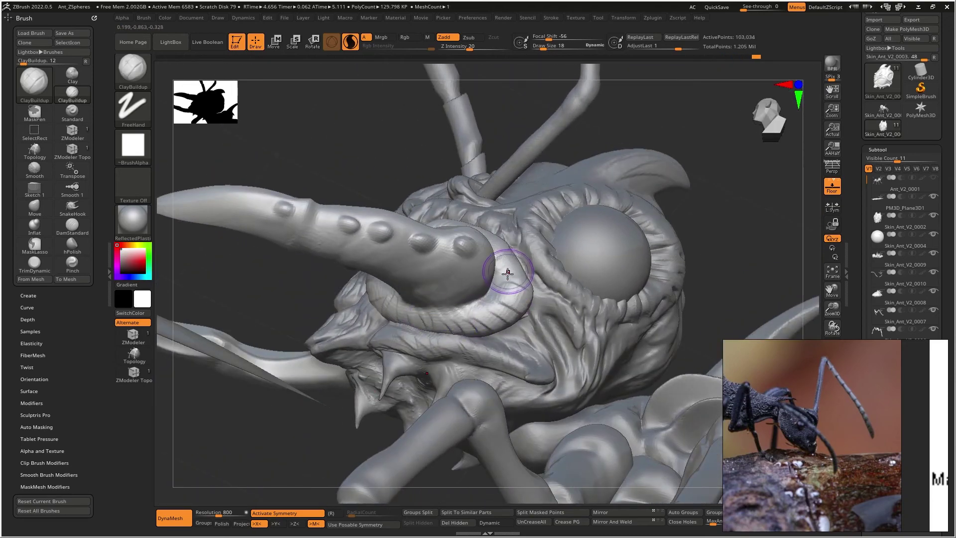
{"action": "right_click_drag", "start_coordinate": [506, 274], "coordinate": [528, 286]}
{"action": "left_click_drag", "start_coordinate": [527, 286], "coordinate": [499, 230]}
{"action": "right_click_drag", "start_coordinate": [498, 230], "coordinate": [505, 245]}
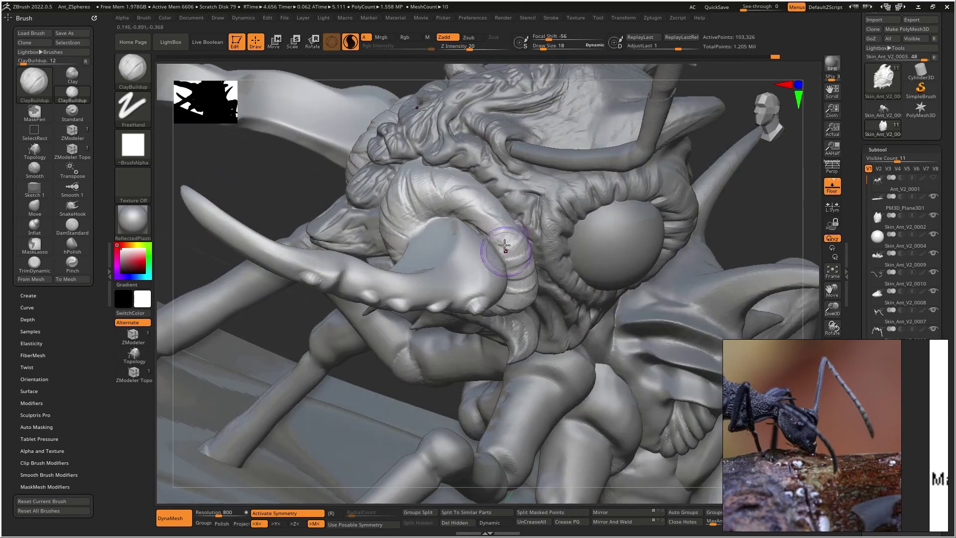
{"action": "left_click_drag", "start_coordinate": [492, 217], "coordinate": [444, 174]}
{"action": "right_click_drag", "start_coordinate": [444, 158], "coordinate": [443, 196]}
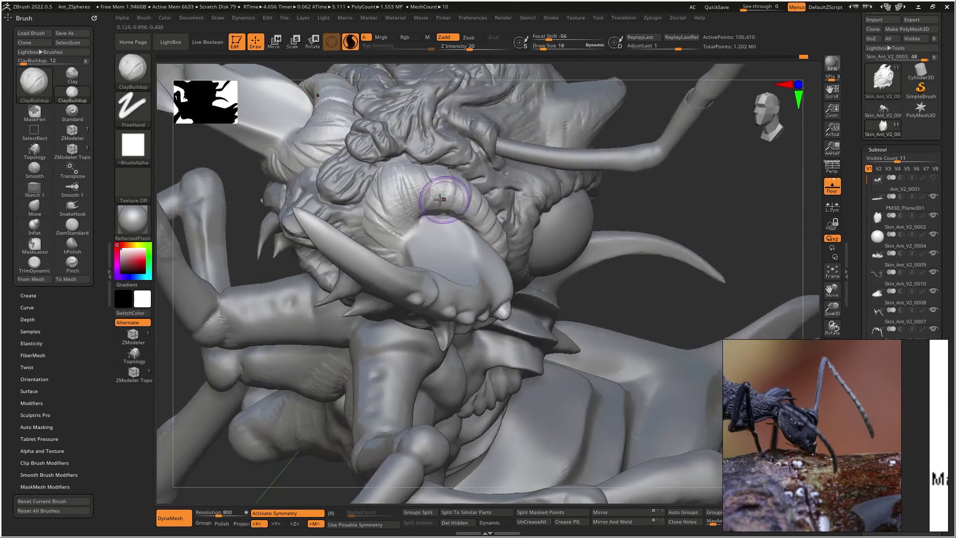
Step: Smooth the curled base of the mandible and rework its ridges with ClayBuildup at draw size 18
{"action": "mouse_move", "coordinate": [441, 195]}
{"action": "left_mouse_down"}
{"action": "mouse_move", "coordinate": [400, 170]}
{"action": "mouse_move", "coordinate": [426, 180]}
{"action": "mouse_move", "coordinate": [393, 224]}
{"action": "left_mouse_up"}
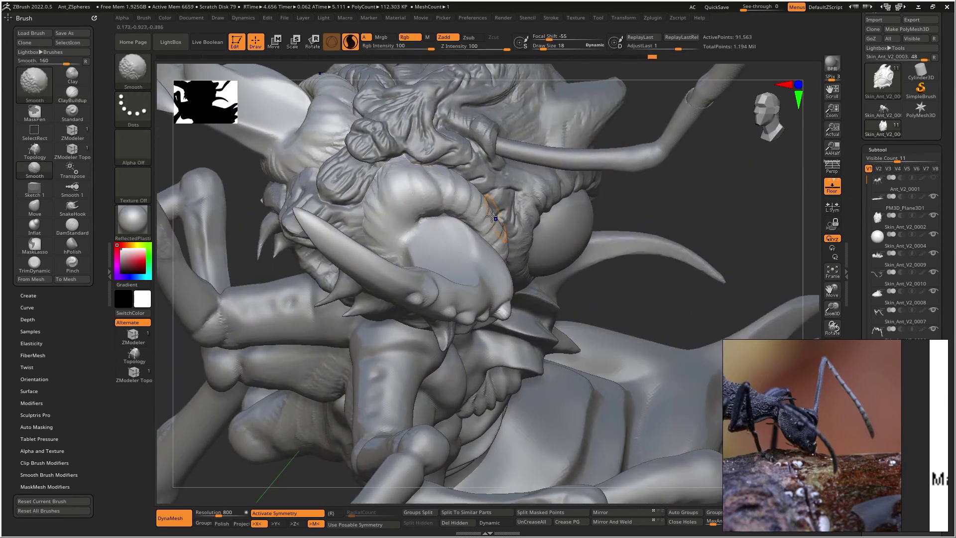
{"action": "right_click_drag", "start_coordinate": [392, 225], "coordinate": [417, 183]}
{"action": "left_click_drag", "start_coordinate": [393, 189], "coordinate": [418, 222]}
{"action": "right_click_drag", "start_coordinate": [418, 222], "coordinate": [425, 226]}
{"action": "mouse_move", "coordinate": [418, 225]}
{"action": "left_mouse_down"}
{"action": "mouse_move", "coordinate": [384, 240]}
{"action": "mouse_move", "coordinate": [413, 212]}
{"action": "left_mouse_up"}
{"action": "mouse_move", "coordinate": [414, 211]}
{"action": "right_mouse_down"}
{"action": "mouse_move", "coordinate": [419, 252]}
{"action": "mouse_move", "coordinate": [443, 244]}
{"action": "right_mouse_up"}
Step: Build up lengthwise ridges with ClayBuildup at draw size 18 along the mandible's inner blade and smooth them
{"action": "mouse_move", "coordinate": [453, 227]}
{"action": "left_mouse_down"}
{"action": "mouse_move", "coordinate": [474, 254]}
{"action": "mouse_move", "coordinate": [457, 233]}
{"action": "mouse_move", "coordinate": [459, 253]}
{"action": "mouse_move", "coordinate": [425, 263]}
{"action": "mouse_move", "coordinate": [434, 305]}
{"action": "left_mouse_up"}
{"action": "key", "text": "bracketright"}
{"action": "key", "text": "bracketright"}
{"action": "right_click_drag", "start_coordinate": [433, 305], "coordinate": [405, 335]}
{"action": "mouse_move", "coordinate": [406, 335]}
{"action": "left_mouse_down", "text": "alt"}
{"action": "mouse_move", "coordinate": [400, 352]}
{"action": "mouse_move", "coordinate": [367, 358]}
{"action": "mouse_move", "coordinate": [324, 401]}
{"action": "mouse_move", "coordinate": [289, 410]}
{"action": "left_mouse_up", "text": "alt"}
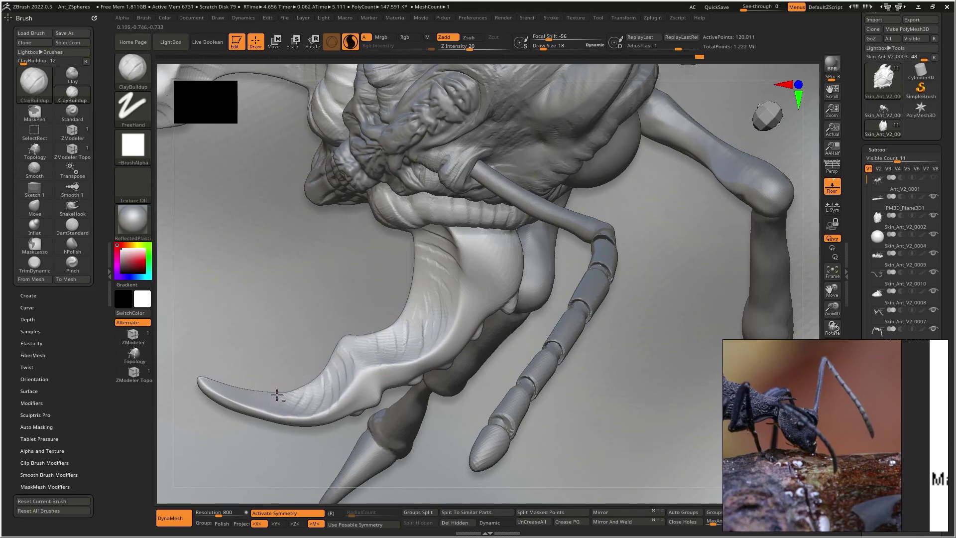
{"action": "mouse_move", "coordinate": [342, 376]}
{"action": "left_mouse_down", "text": "shift"}
{"action": "mouse_move", "coordinate": [427, 324]}
{"action": "mouse_move", "coordinate": [406, 339]}
{"action": "left_mouse_up", "text": "shift"}
Step: Build up slanted ridges with ClayBuildup at draw size 18 along the mandible's outer blade, between the teeth and toward the tip
{"action": "mouse_move", "coordinate": [417, 330]}
{"action": "right_mouse_down"}
{"action": "mouse_move", "coordinate": [446, 296]}
{"action": "mouse_move", "coordinate": [450, 333]}
{"action": "mouse_move", "coordinate": [484, 332]}
{"action": "right_mouse_up"}
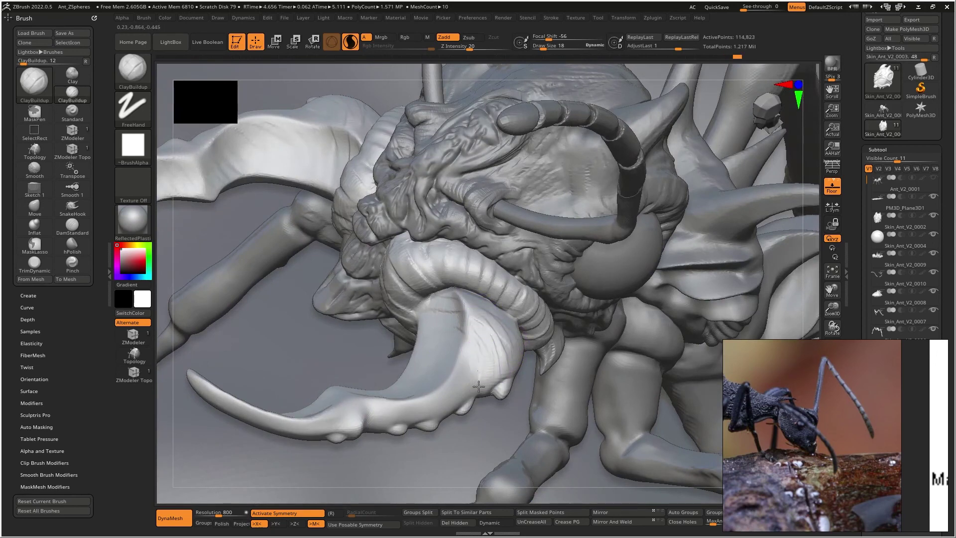
{"action": "right_click_drag", "start_coordinate": [444, 401], "coordinate": [431, 378]}
{"action": "left_click_drag", "start_coordinate": [432, 379], "coordinate": [444, 389]}
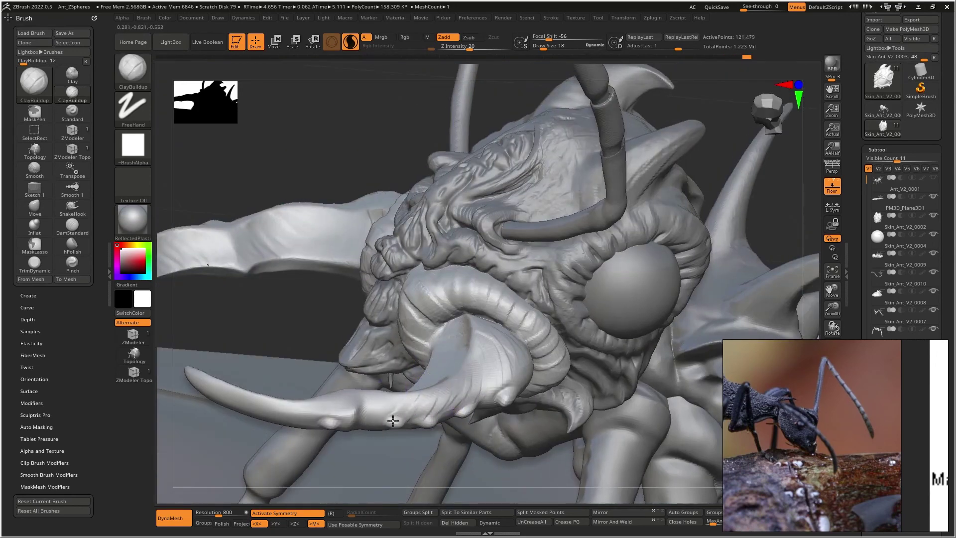
{"action": "right_click_drag", "start_coordinate": [360, 420], "coordinate": [438, 385]}
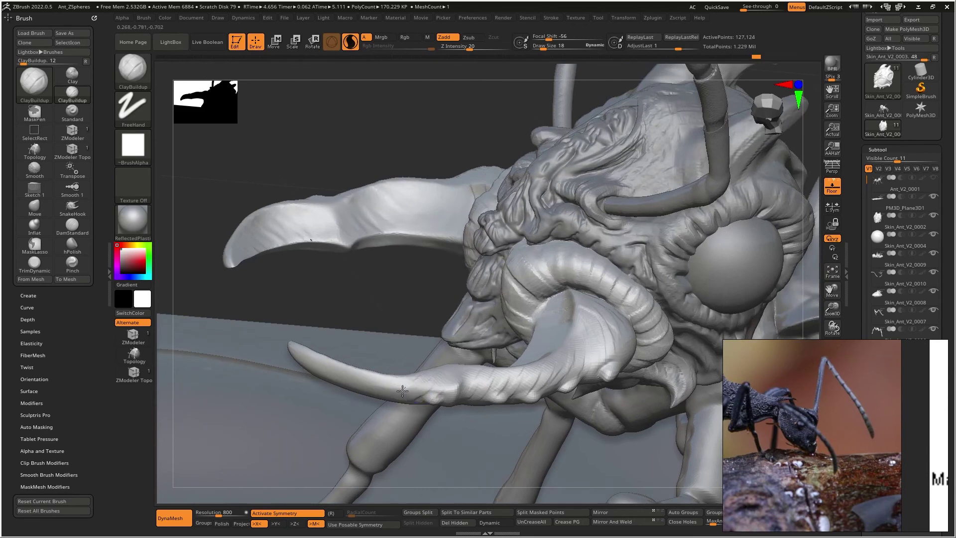
{"action": "left_click_drag", "start_coordinate": [384, 377], "coordinate": [337, 367]}
{"action": "right_click_drag", "start_coordinate": [343, 384], "coordinate": [283, 359], "text": "alt"}
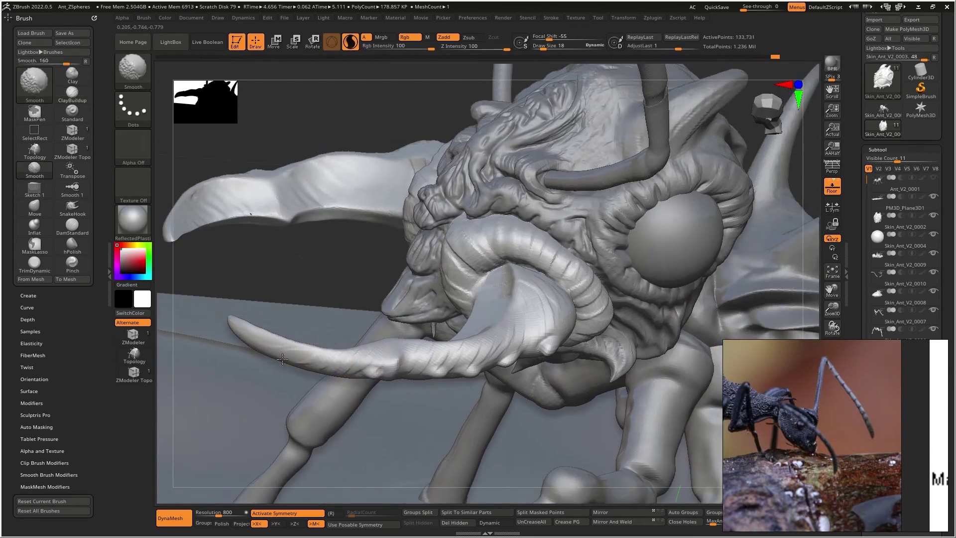
Step: Add ClayBuildup ridges along the toothed side of the mandible from base to tip and soften them with Smooth
{"action": "left_click_drag", "start_coordinate": [557, 278], "coordinate": [571, 289], "text": "shift"}
{"action": "right_click_drag", "start_coordinate": [572, 320], "coordinate": [600, 351]}
{"action": "mouse_move", "coordinate": [568, 313]}
{"action": "left_mouse_down"}
{"action": "mouse_move", "coordinate": [521, 354]}
{"action": "mouse_move", "coordinate": [480, 348]}
{"action": "mouse_move", "coordinate": [470, 329]}
{"action": "mouse_move", "coordinate": [390, 324]}
{"action": "mouse_move", "coordinate": [384, 314]}
{"action": "mouse_move", "coordinate": [332, 344]}
{"action": "mouse_move", "coordinate": [306, 341]}
{"action": "left_mouse_up"}
{"action": "left_click_drag", "start_coordinate": [422, 327], "coordinate": [581, 311], "text": "shift"}
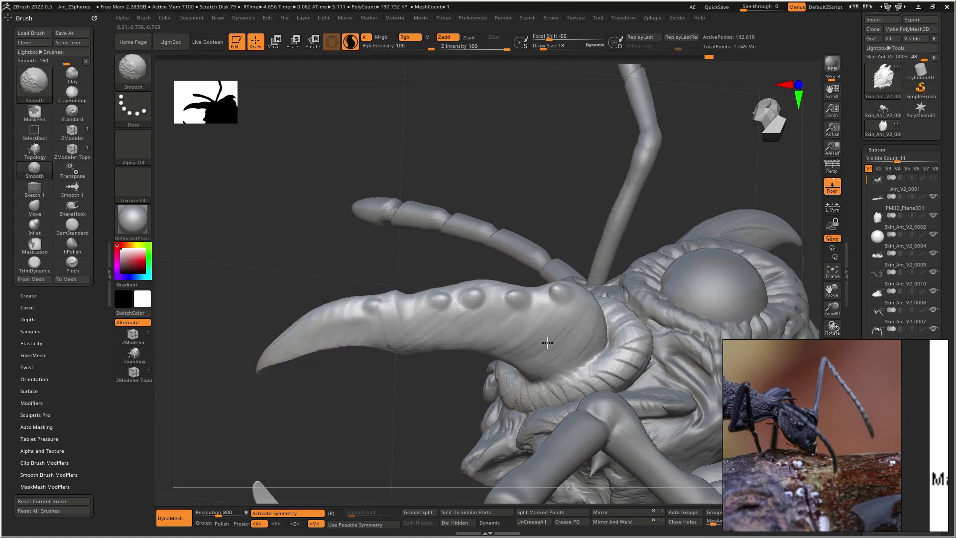
Step: Select the spiked thorax subtool and carve a crease with DamStandard at draw size 10 above its folded frill
{"action": "right_click_drag", "start_coordinate": [472, 297], "coordinate": [520, 225]}
{"action": "right_click_drag", "start_coordinate": [520, 224], "coordinate": [488, 282], "text": "ctrl"}
{"action": "left_click", "coordinate": [487, 254], "text": "alt"}
{"action": "right_click_drag", "start_coordinate": [525, 252], "coordinate": [404, 282]}
{"action": "right_click_drag", "start_coordinate": [459, 256], "coordinate": [436, 264]}
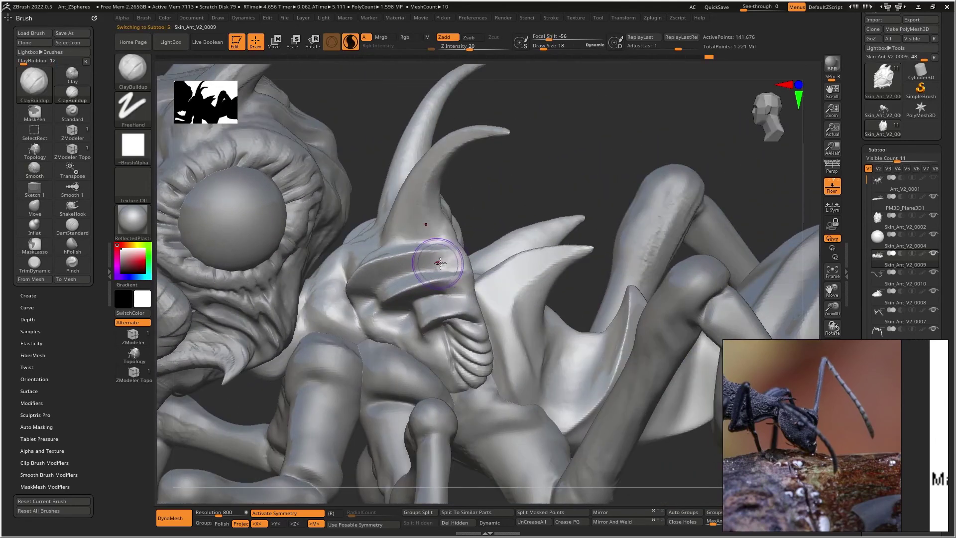
{"action": "key", "text": "b"}
{"action": "key", "text": "d"}
{"action": "key", "text": "s"}
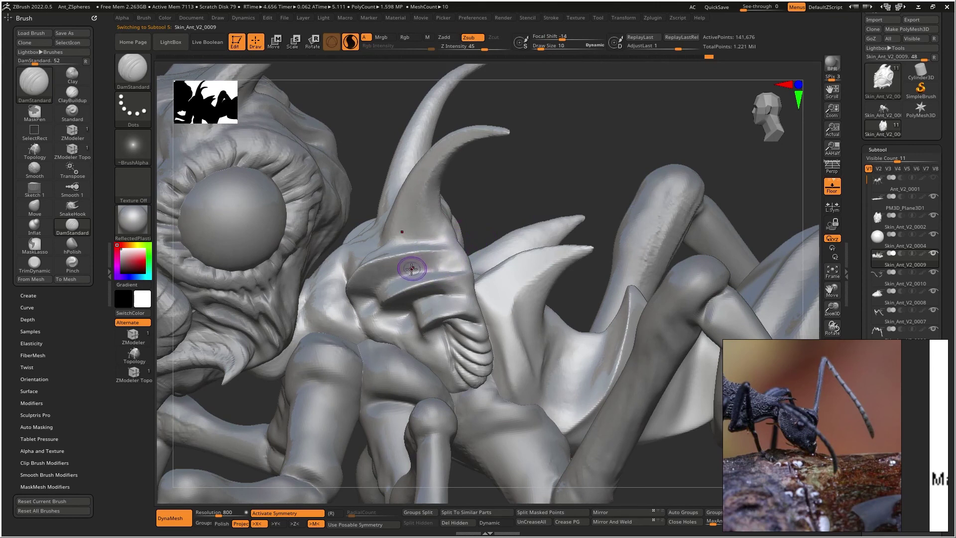
{"action": "left_click", "coordinate": [728, 8]}
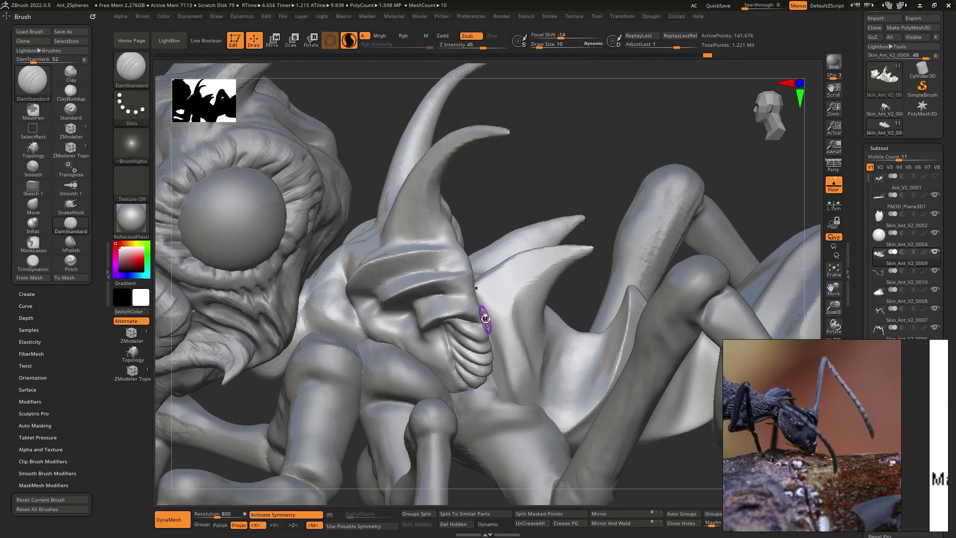
{"action": "left_click_drag", "start_coordinate": [439, 334], "coordinate": [489, 320]}
{"action": "right_click_drag", "start_coordinate": [433, 326], "coordinate": [550, 279]}
{"action": "right_click_drag", "start_coordinate": [548, 315], "coordinate": [518, 309]}
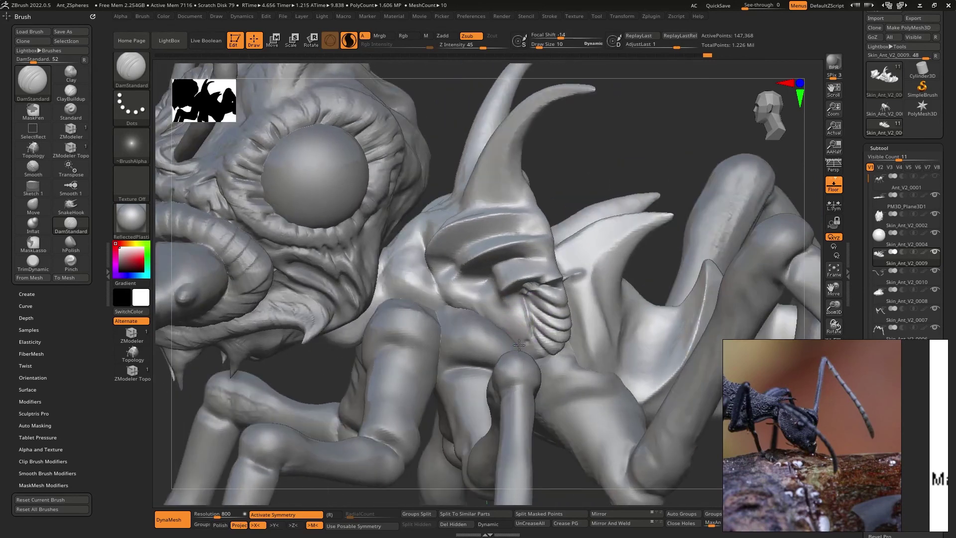
Step: Build up wrinkles with ClayBuildup at draw size 10 across the side of the thorax, from the frill forward to the neck
{"action": "key", "text": "b"}
{"action": "key", "text": "c"}
{"action": "key", "text": "b"}
{"action": "mouse_move", "coordinate": [521, 324]}
{"action": "left_mouse_down"}
{"action": "mouse_move", "coordinate": [508, 336]}
{"action": "mouse_move", "coordinate": [517, 335]}
{"action": "left_mouse_up"}
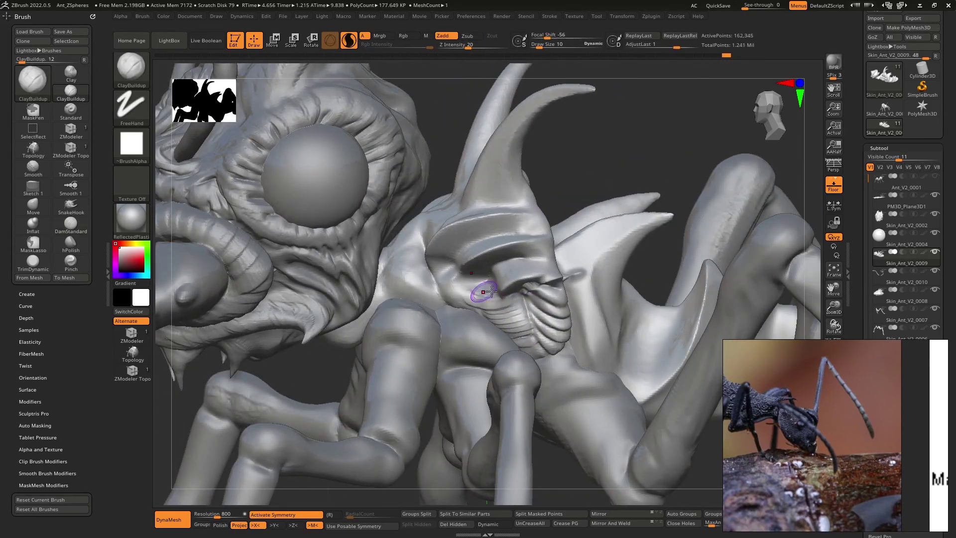
{"action": "mouse_move", "coordinate": [449, 299]}
{"action": "left_mouse_down"}
{"action": "mouse_move", "coordinate": [448, 281]}
{"action": "mouse_move", "coordinate": [433, 298]}
{"action": "left_mouse_up"}
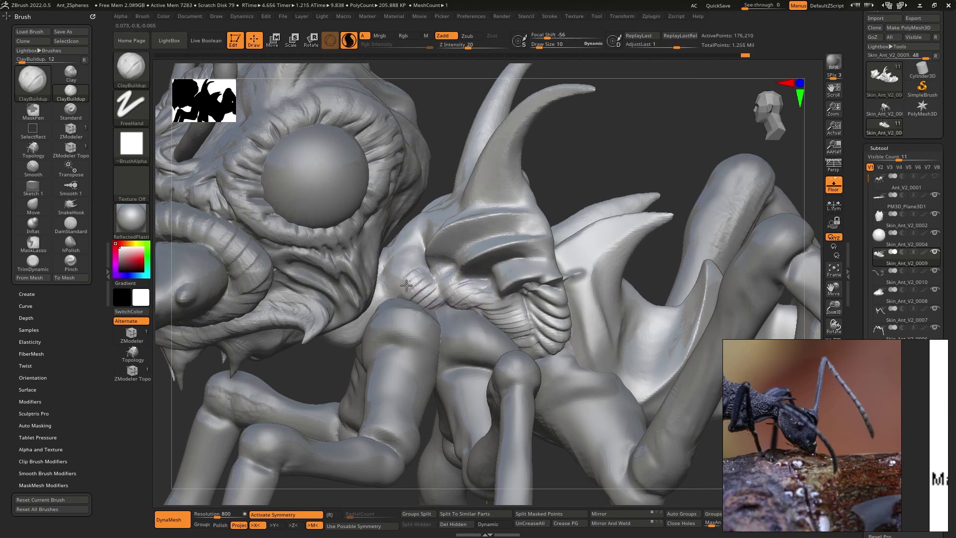
{"action": "left_click_drag", "start_coordinate": [410, 248], "coordinate": [396, 281]}
{"action": "mouse_move", "coordinate": [396, 281]}
{"action": "right_mouse_down"}
{"action": "mouse_move", "coordinate": [444, 264]}
{"action": "mouse_move", "coordinate": [438, 308]}
{"action": "mouse_move", "coordinate": [418, 282]}
{"action": "mouse_move", "coordinate": [398, 278]}
{"action": "right_mouse_up"}
Step: Build up curved ridges with ClayBuildup at draw size 10 over the rounded neck lobes on the thorax's underside
{"action": "mouse_move", "coordinate": [398, 274]}
{"action": "left_mouse_down"}
{"action": "mouse_move", "coordinate": [401, 300]}
{"action": "mouse_move", "coordinate": [349, 353]}
{"action": "left_mouse_up"}
{"action": "mouse_move", "coordinate": [331, 316]}
{"action": "left_mouse_down"}
{"action": "mouse_move", "coordinate": [337, 362]}
{"action": "mouse_move", "coordinate": [319, 359]}
{"action": "left_mouse_up"}
{"action": "left_click_drag", "start_coordinate": [298, 326], "coordinate": [306, 351]}
{"action": "mouse_move", "coordinate": [330, 346]}
{"action": "right_mouse_down"}
{"action": "mouse_move", "coordinate": [391, 272]}
{"action": "mouse_move", "coordinate": [406, 316]}
{"action": "right_mouse_up"}
{"action": "mouse_move", "coordinate": [406, 316]}
{"action": "left_mouse_down"}
{"action": "mouse_move", "coordinate": [437, 299]}
{"action": "mouse_move", "coordinate": [393, 326]}
{"action": "mouse_move", "coordinate": [351, 299]}
{"action": "mouse_move", "coordinate": [366, 282]}
{"action": "mouse_move", "coordinate": [404, 279]}
{"action": "mouse_move", "coordinate": [441, 251]}
{"action": "mouse_move", "coordinate": [428, 272]}
{"action": "mouse_move", "coordinate": [419, 256]}
{"action": "mouse_move", "coordinate": [428, 339]}
{"action": "mouse_move", "coordinate": [376, 335]}
{"action": "mouse_move", "coordinate": [352, 291]}
{"action": "left_mouse_up"}
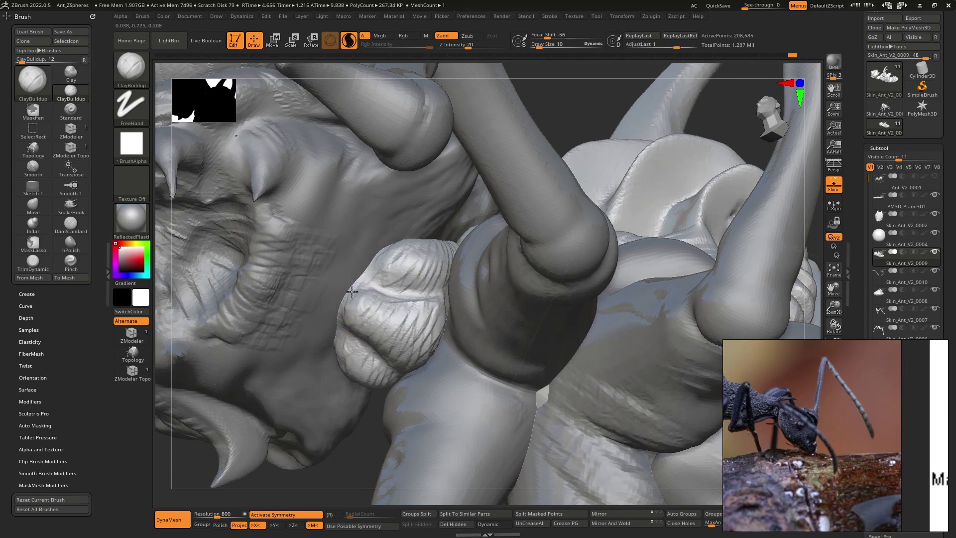
{"action": "right_click_drag", "start_coordinate": [356, 295], "coordinate": [332, 239]}
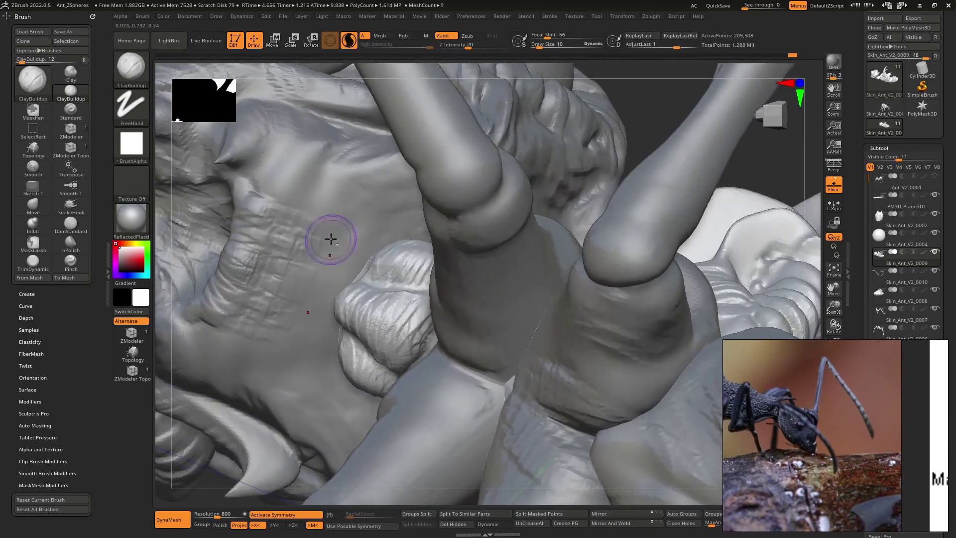
Step: Select the head subtool, then smooth and build up its underside around the neck joint with ClayBuildup at draw size 22
{"action": "left_click", "coordinate": [357, 230], "text": "alt"}
{"action": "left_click_drag", "start_coordinate": [348, 259], "coordinate": [392, 227]}
{"action": "mouse_move", "coordinate": [391, 227]}
{"action": "right_mouse_down"}
{"action": "mouse_move", "coordinate": [399, 235]}
{"action": "mouse_move", "coordinate": [419, 220]}
{"action": "right_mouse_up"}
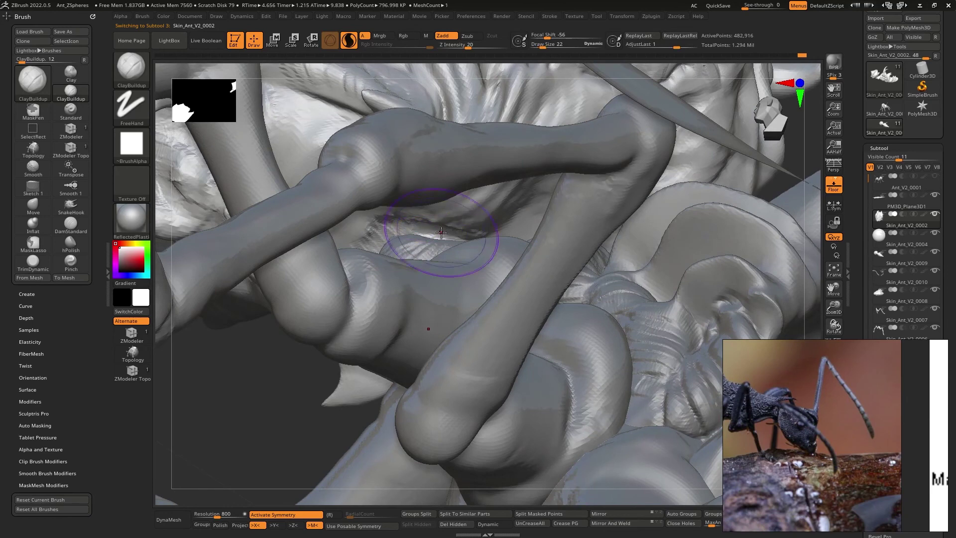
{"action": "mouse_move", "coordinate": [463, 231]}
{"action": "left_mouse_down", "text": "shift"}
{"action": "mouse_move", "coordinate": [384, 235]}
{"action": "mouse_move", "coordinate": [358, 248]}
{"action": "left_mouse_up", "text": "shift"}
{"action": "mouse_move", "coordinate": [359, 248]}
{"action": "right_mouse_down"}
{"action": "mouse_move", "coordinate": [403, 182]}
{"action": "mouse_move", "coordinate": [384, 249]}
{"action": "right_mouse_up"}
{"action": "mouse_move", "coordinate": [360, 251]}
{"action": "left_mouse_down", "text": "shift"}
{"action": "mouse_move", "coordinate": [324, 295]}
{"action": "mouse_move", "coordinate": [336, 244]}
{"action": "mouse_move", "coordinate": [316, 321]}
{"action": "left_mouse_up", "text": "shift"}
{"action": "left_click_drag", "start_coordinate": [337, 226], "coordinate": [313, 295]}
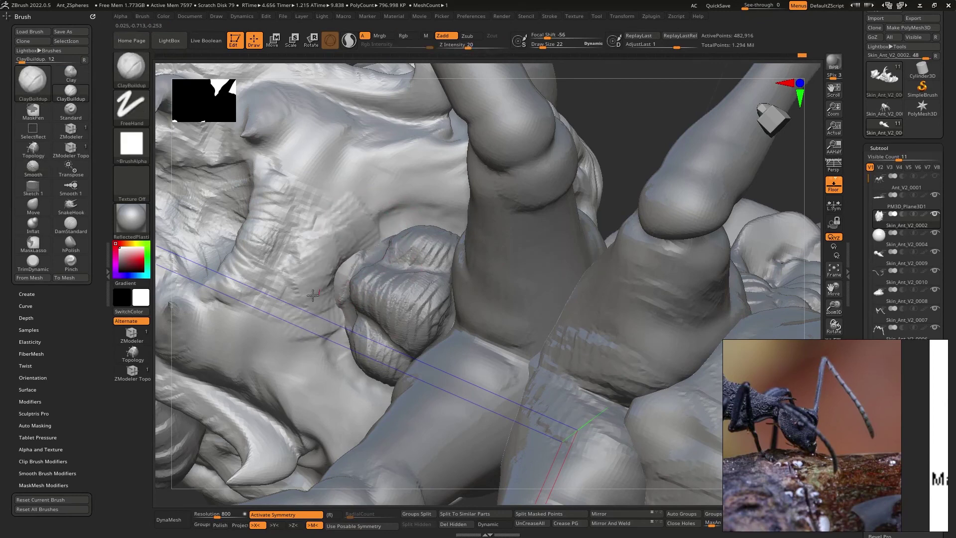
Step: Review the head's underside and the whole ant, and turn on perspective view
{"action": "mouse_move", "coordinate": [363, 234]}
{"action": "right_mouse_down"}
{"action": "mouse_move", "coordinate": [441, 266]}
{"action": "mouse_move", "coordinate": [491, 269]}
{"action": "mouse_move", "coordinate": [553, 238]}
{"action": "right_mouse_up"}
{"action": "right_click_drag", "start_coordinate": [666, 224], "coordinate": [496, 282]}
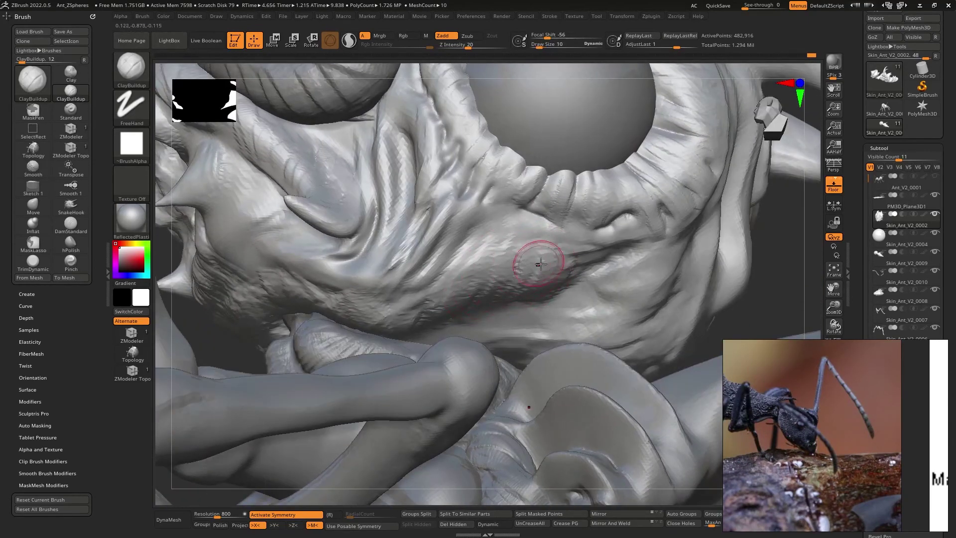
{"action": "right_click_drag", "start_coordinate": [461, 314], "coordinate": [591, 214]}
{"action": "left_click", "coordinate": [798, 85]}
{"action": "right_click_drag", "start_coordinate": [689, 175], "coordinate": [490, 230]}
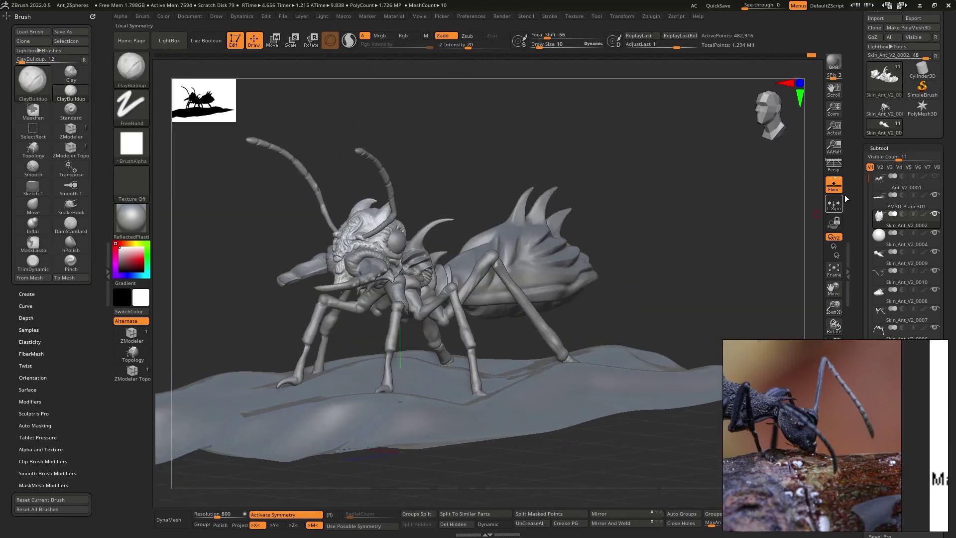
{"action": "left_click", "coordinate": [832, 169]}
{"action": "right_click_drag", "start_coordinate": [580, 242], "coordinate": [605, 288]}
Step: Select the ground plane subtool and build up clay around the ant's feet with ClayBuildup at draw size 70
{"action": "left_click", "coordinate": [580, 384], "text": "alt"}
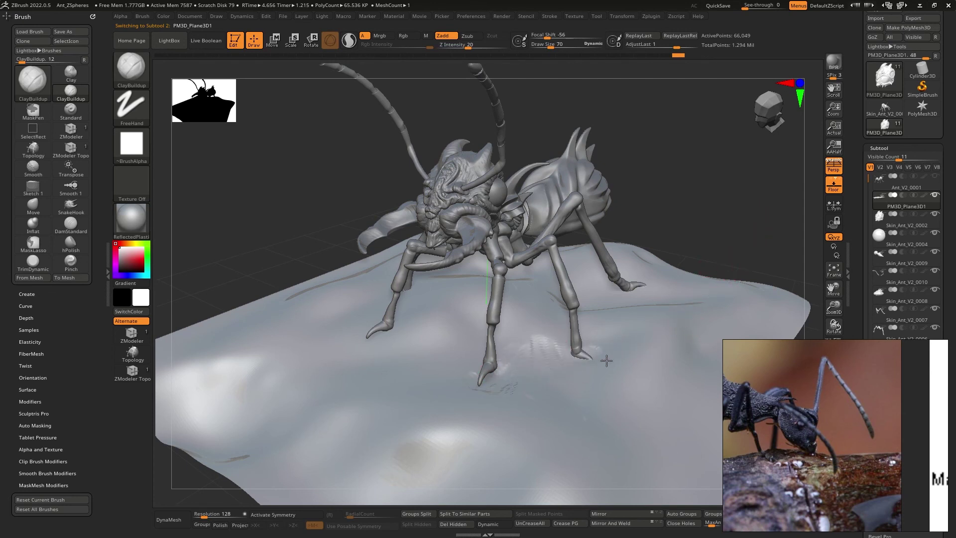
{"action": "right_click_drag", "start_coordinate": [607, 294], "coordinate": [548, 316]}
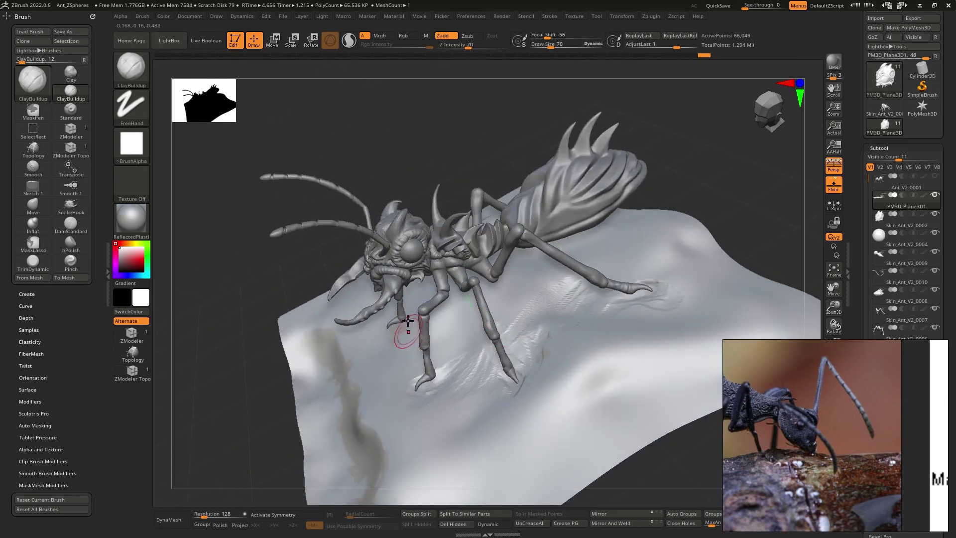
{"action": "right_click_drag", "start_coordinate": [409, 321], "coordinate": [423, 283]}
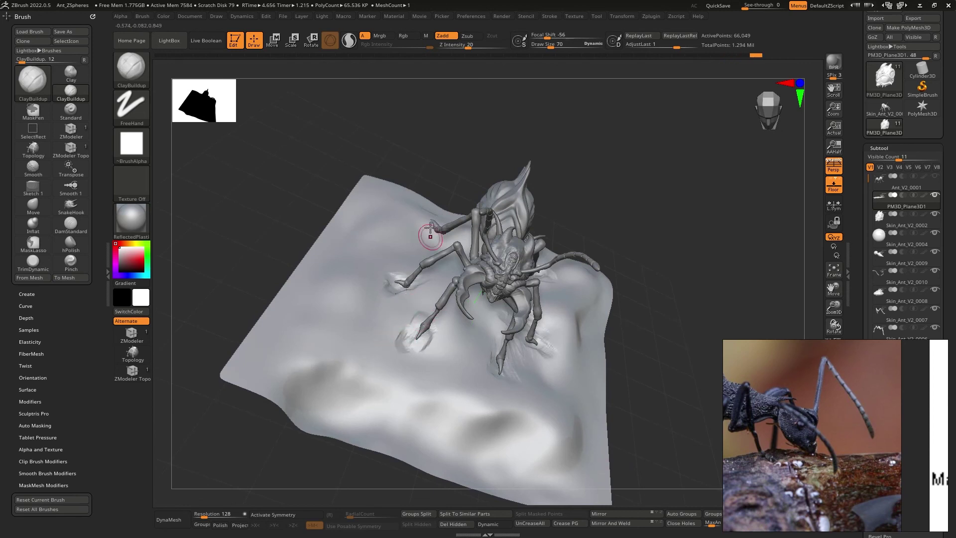
Step: Enlarge ClayBuildup to draw size 138 and lay rough strokes across the ground in front of the ant
{"action": "key", "text": "bracketright"}
{"action": "key", "text": "bracketright"}
{"action": "left_click_drag", "start_coordinate": [540, 411], "coordinate": [481, 423]}
{"action": "right_click_drag", "start_coordinate": [402, 345], "coordinate": [423, 264]}
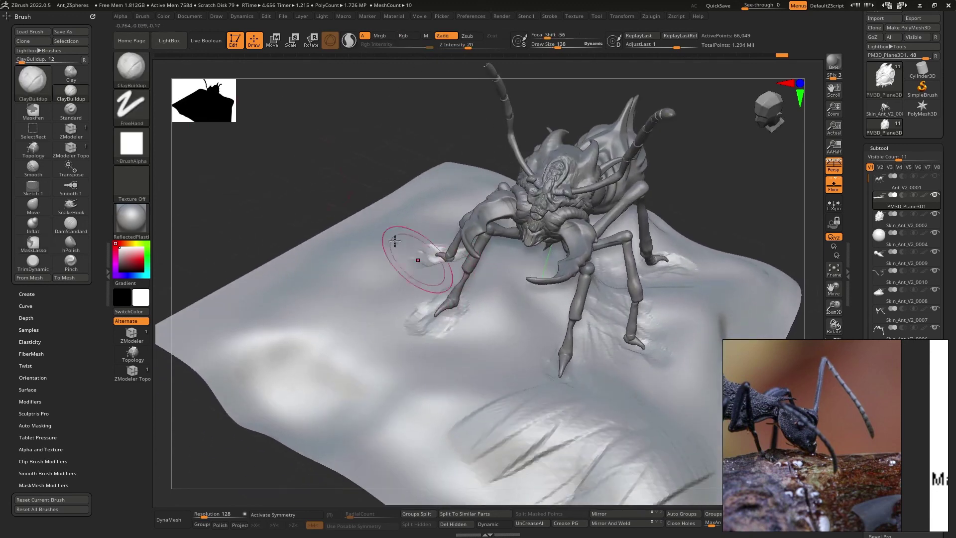
Step: Choose the Crumple brush and crumple the ground surface in front of the ant at draw size 230
{"action": "left_click", "coordinate": [142, 70]}
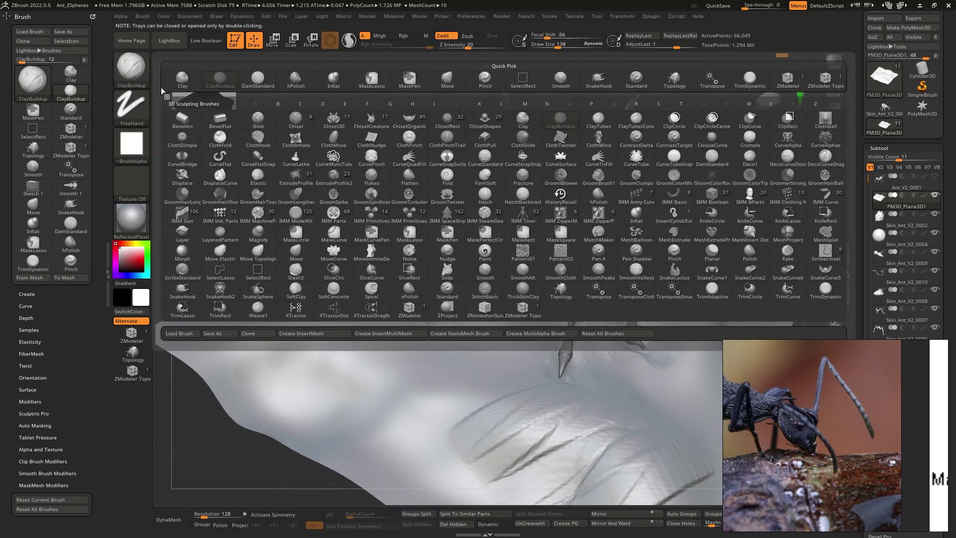
{"action": "mouse_move", "coordinate": [296, 124]}
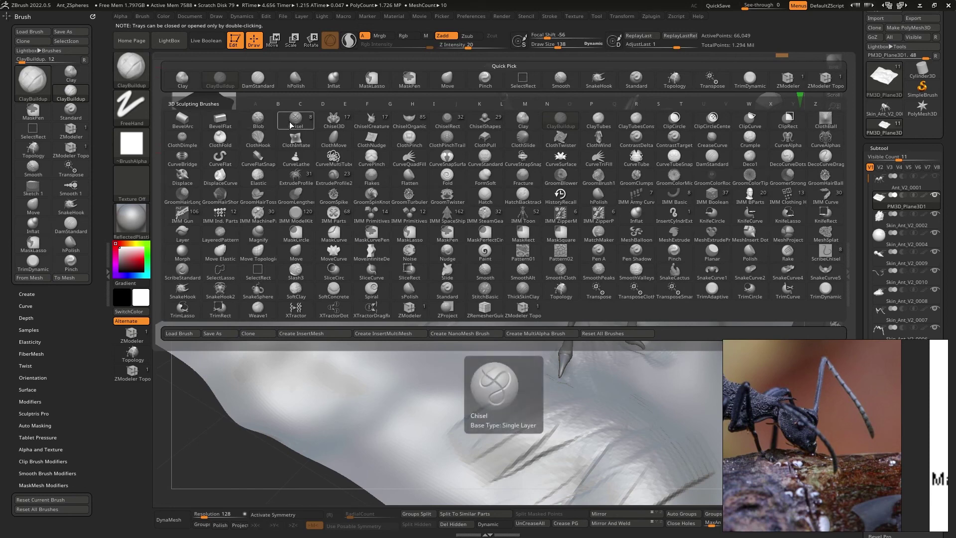
{"action": "mouse_move", "coordinate": [203, 143]}
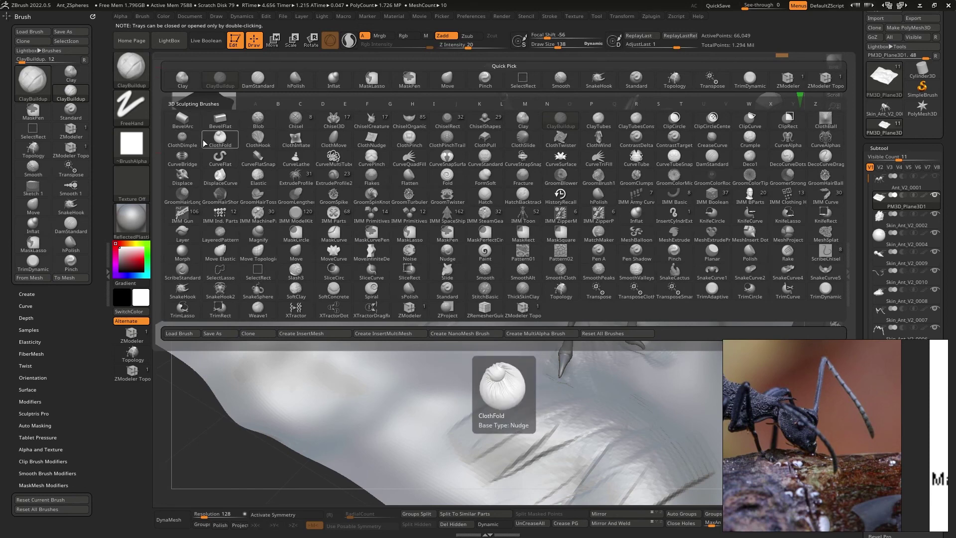
{"action": "mouse_move", "coordinate": [727, 146]}
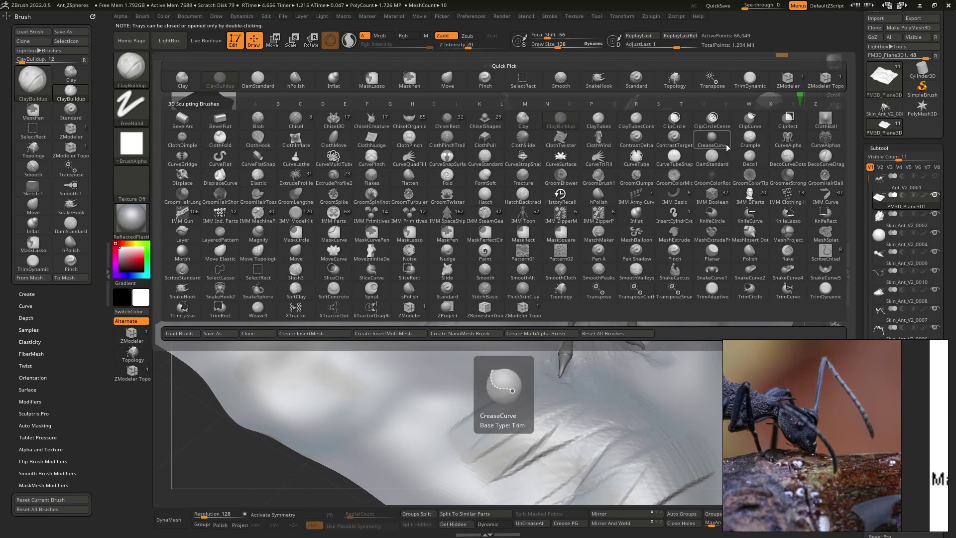
{"action": "mouse_move", "coordinate": [680, 141]}
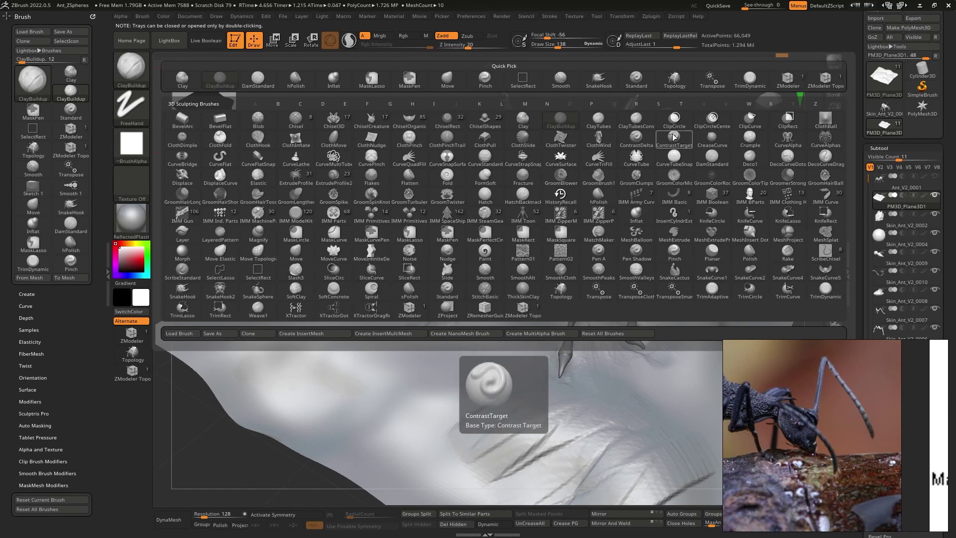
{"action": "key", "text": "c"}
{"action": "mouse_move", "coordinate": [450, 125]}
{"action": "mouse_move", "coordinate": [335, 120]}
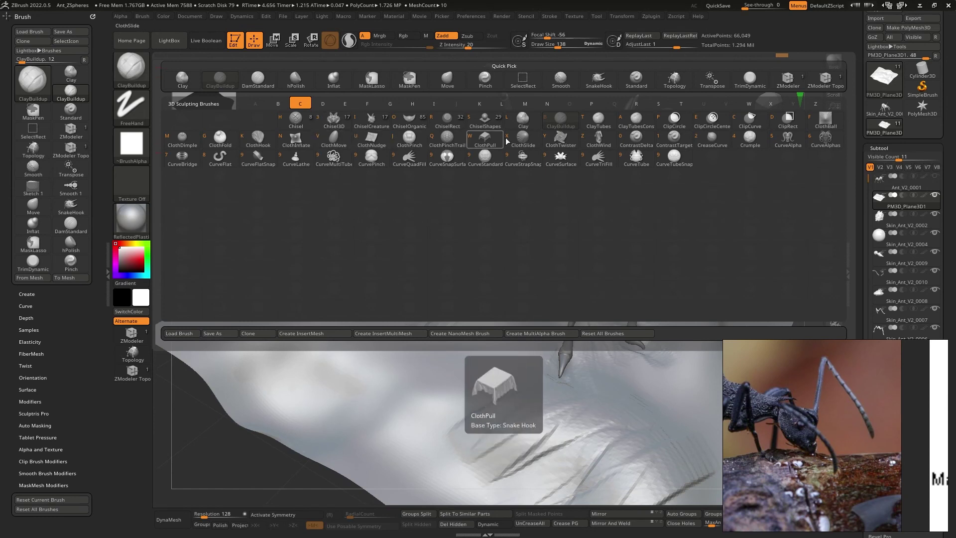
{"action": "mouse_move", "coordinate": [534, 121]}
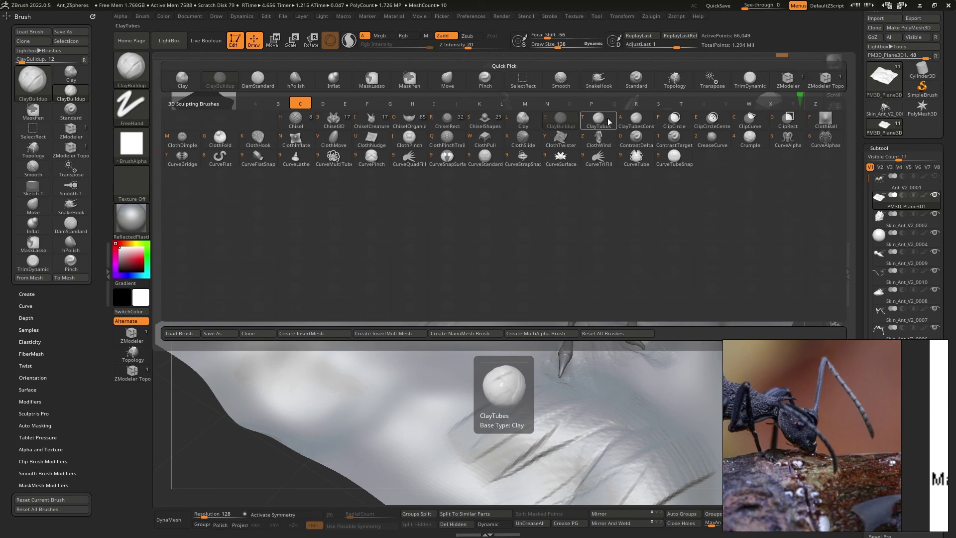
{"action": "left_click", "coordinate": [751, 140]}
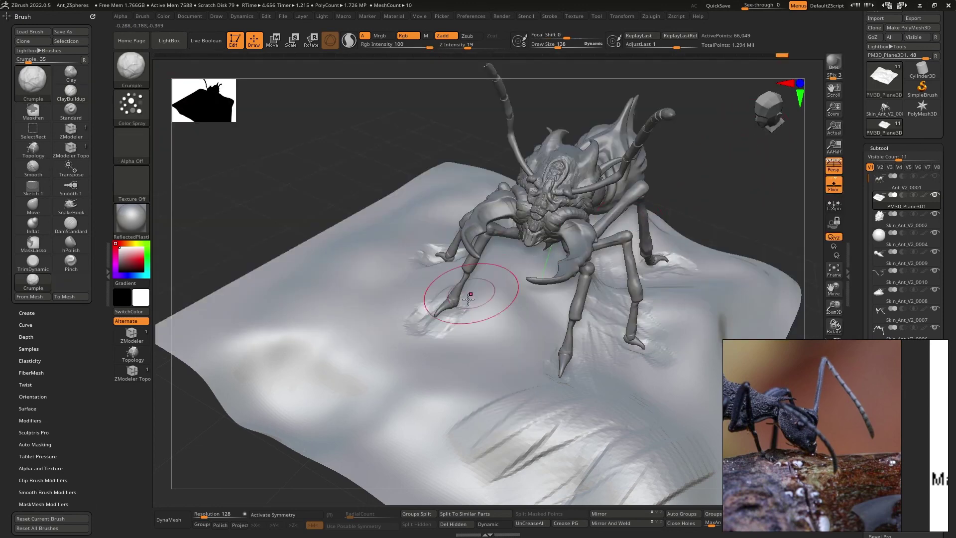
{"action": "key", "text": "bracketright"}
{"action": "key", "text": "bracketright"}
{"action": "key", "text": "bracketright"}
{"action": "mouse_move", "coordinate": [458, 375]}
{"action": "left_mouse_down"}
{"action": "mouse_move", "coordinate": [484, 378]}
{"action": "mouse_move", "coordinate": [445, 325]}
{"action": "mouse_move", "coordinate": [319, 378]}
{"action": "mouse_move", "coordinate": [267, 294]}
{"action": "mouse_move", "coordinate": [435, 431]}
{"action": "mouse_move", "coordinate": [638, 378]}
{"action": "left_mouse_up"}
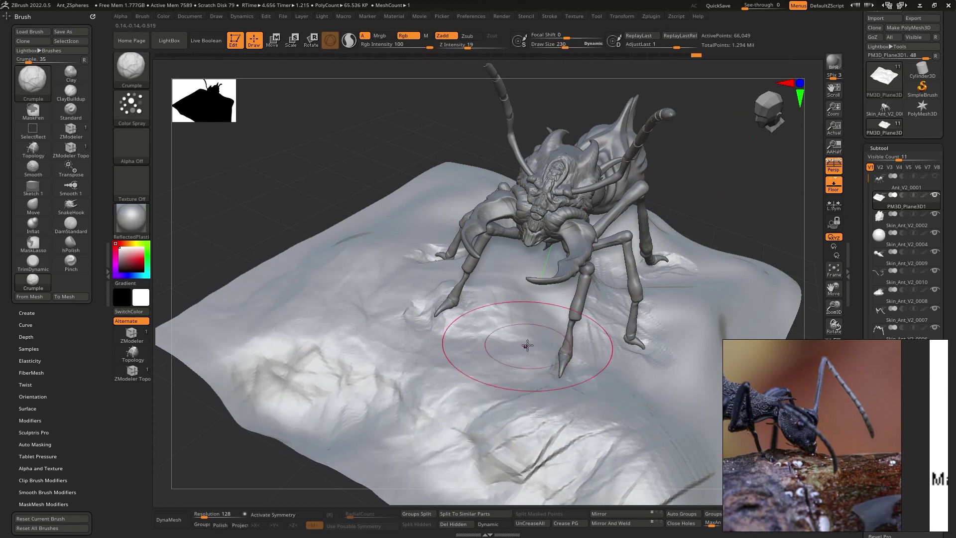
Step: Continue crumpling the ground around the ant's front and side feet with a smaller Crumple brush, about draw size 190
{"action": "right_click_drag", "start_coordinate": [536, 352], "coordinate": [458, 399], "text": "alt"}
{"action": "mouse_move", "coordinate": [458, 399]}
{"action": "left_mouse_down"}
{"action": "mouse_move", "coordinate": [574, 461]}
{"action": "mouse_move", "coordinate": [601, 375]}
{"action": "mouse_move", "coordinate": [598, 319]}
{"action": "mouse_move", "coordinate": [358, 339]}
{"action": "mouse_move", "coordinate": [431, 330]}
{"action": "mouse_move", "coordinate": [528, 358]}
{"action": "mouse_move", "coordinate": [505, 363]}
{"action": "mouse_move", "coordinate": [488, 351]}
{"action": "left_mouse_up"}
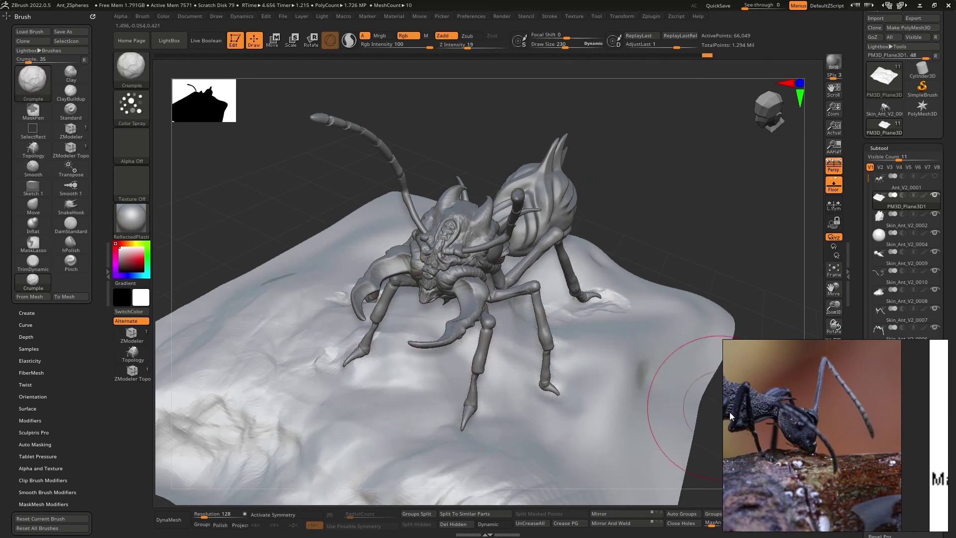
{"action": "key", "text": "shift+f"}
{"action": "key", "text": "shift+f"}
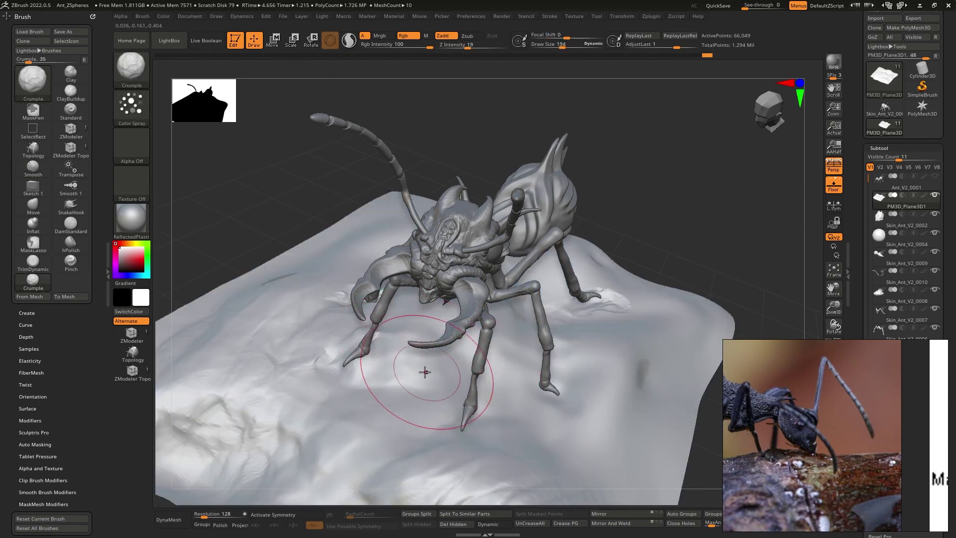
{"action": "left_click_drag", "start_coordinate": [405, 399], "coordinate": [424, 419]}
{"action": "left_click_drag", "start_coordinate": [536, 399], "coordinate": [581, 405]}
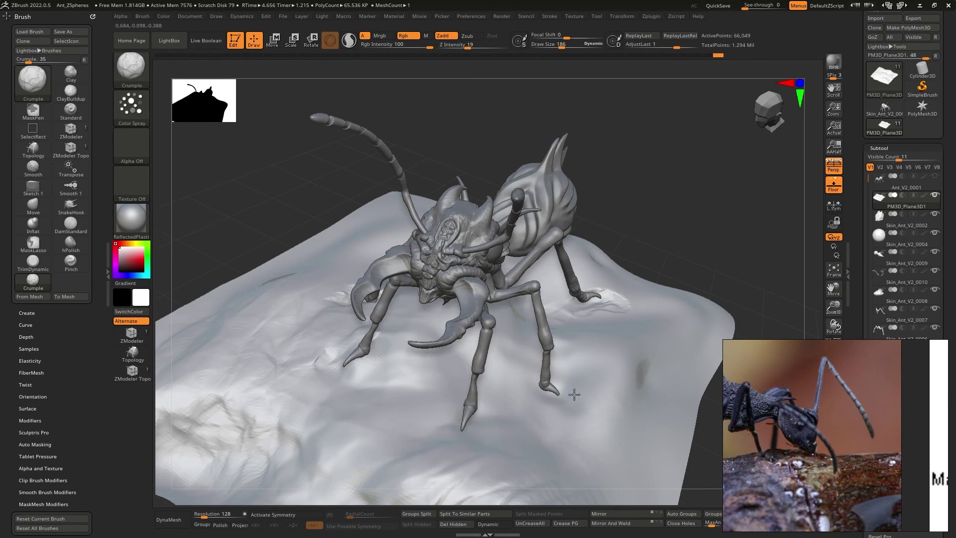
Step: Crumple the ground beside and behind the ant's legs with the Crumple brush at draw size 186, undoing one stray stroke
{"action": "left_click_drag", "start_coordinate": [657, 328], "coordinate": [693, 344]}
{"action": "mouse_move", "coordinate": [374, 349]}
{"action": "left_mouse_down"}
{"action": "mouse_move", "coordinate": [414, 376]}
{"action": "mouse_move", "coordinate": [401, 364]}
{"action": "left_mouse_up"}
{"action": "key", "text": "ctrl+z"}
{"action": "right_click_drag", "start_coordinate": [376, 312], "coordinate": [427, 369]}
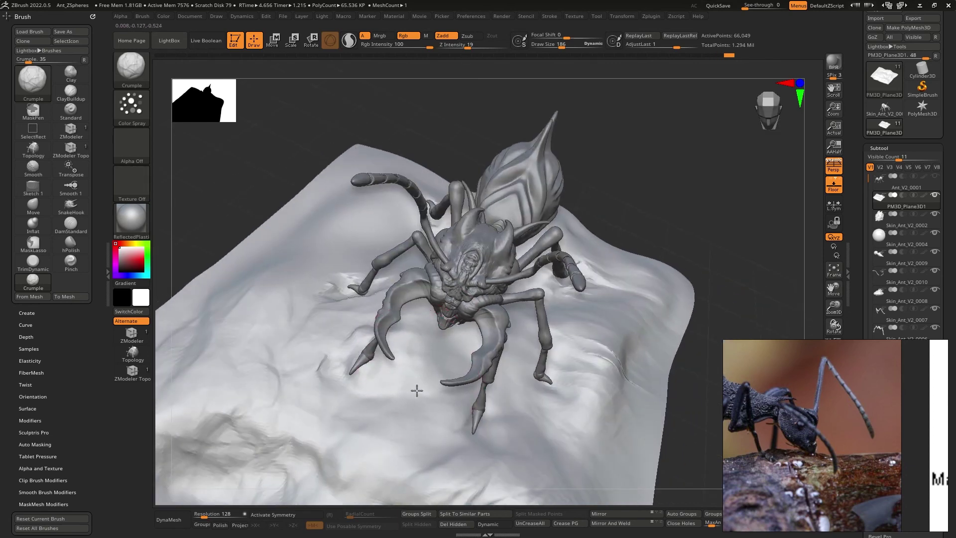
{"action": "mouse_move", "coordinate": [352, 274]}
{"action": "right_mouse_down"}
{"action": "mouse_move", "coordinate": [421, 298]}
{"action": "mouse_move", "coordinate": [388, 287]}
{"action": "right_mouse_up"}
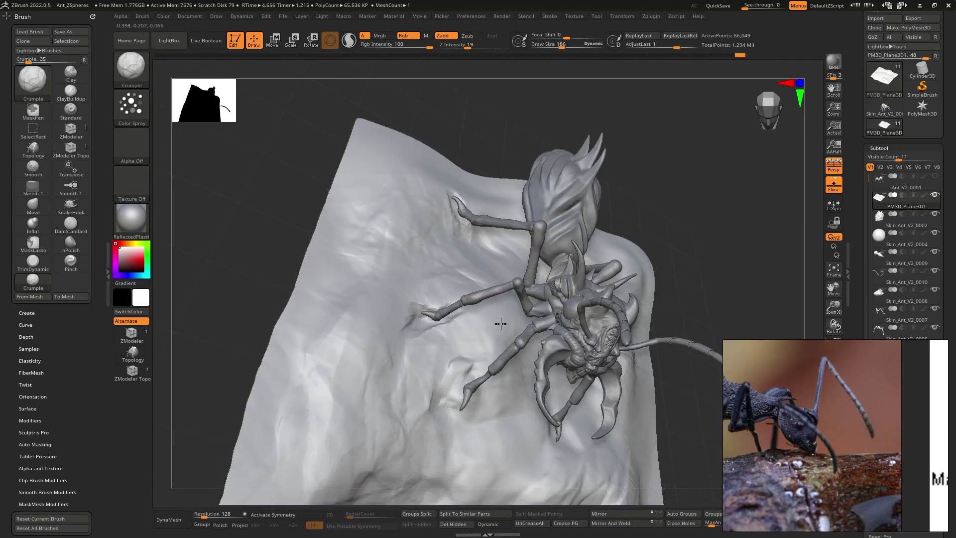
{"action": "right_click_drag", "start_coordinate": [493, 299], "coordinate": [398, 329]}
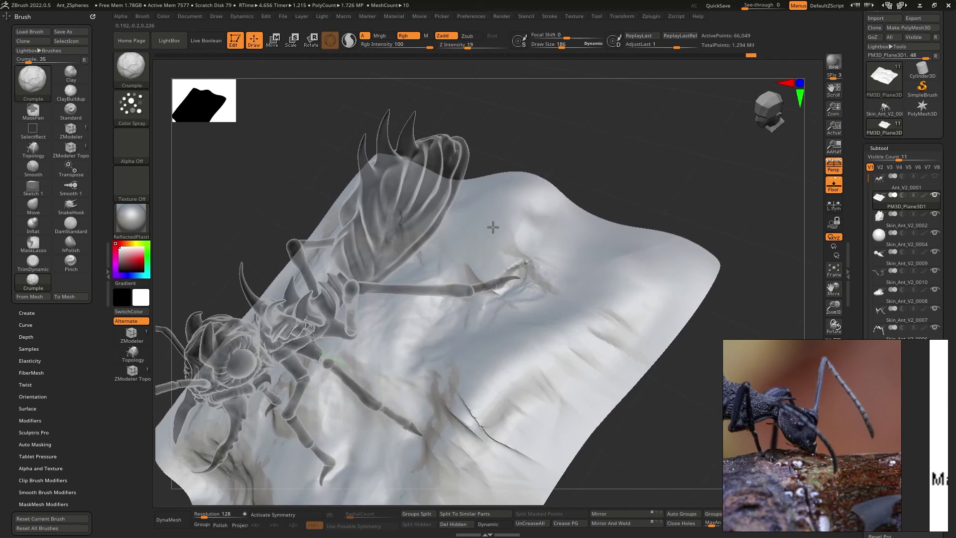
Step: Crumple the ground's front slope and outer edges and smooth the harsh patterned creases near the front corner
{"action": "right_click_drag", "start_coordinate": [553, 267], "coordinate": [505, 299]}
{"action": "mouse_move", "coordinate": [505, 299]}
{"action": "left_mouse_down"}
{"action": "mouse_move", "coordinate": [558, 314]}
{"action": "mouse_move", "coordinate": [568, 348]}
{"action": "left_mouse_up"}
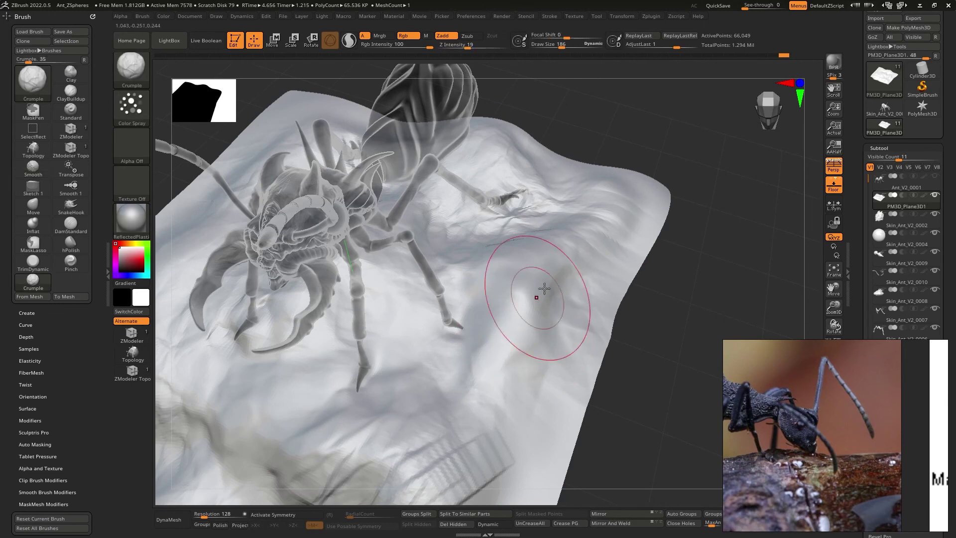
{"action": "right_click_drag", "start_coordinate": [458, 371], "coordinate": [498, 252], "text": "alt"}
{"action": "left_click_drag", "start_coordinate": [480, 342], "coordinate": [512, 335], "text": "shift"}
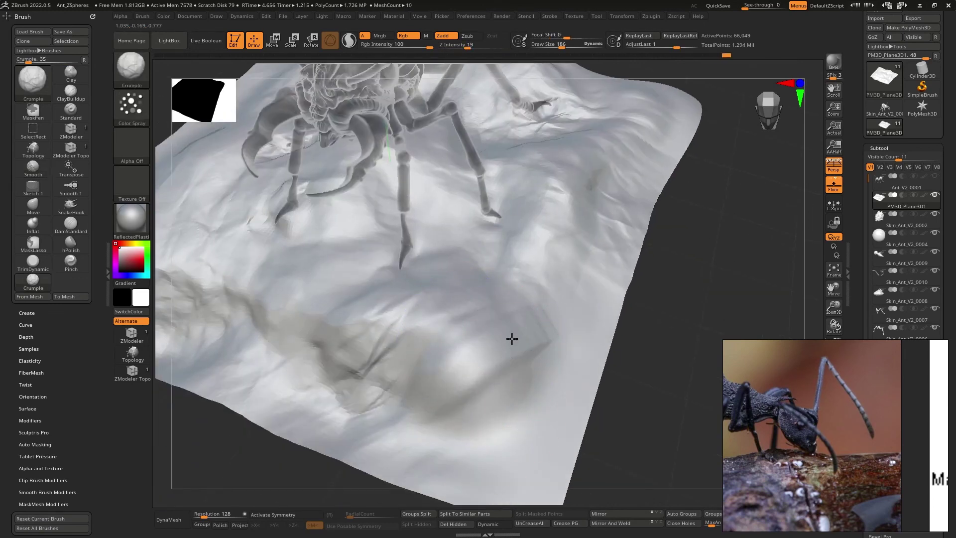
{"action": "right_click_drag", "start_coordinate": [337, 284], "coordinate": [466, 302]}
{"action": "mouse_move", "coordinate": [467, 302]}
{"action": "left_mouse_down"}
{"action": "mouse_move", "coordinate": [506, 331]}
{"action": "mouse_move", "coordinate": [497, 291]}
{"action": "left_mouse_up"}
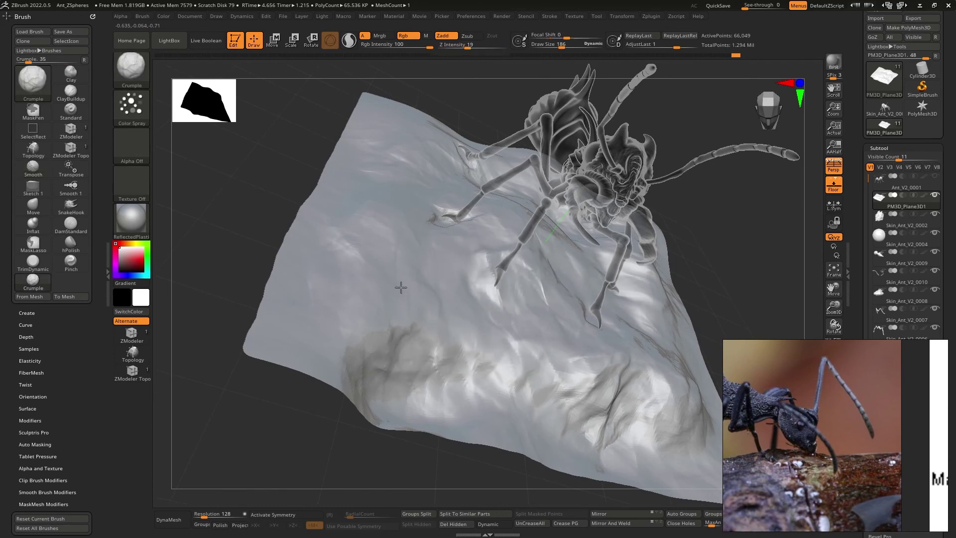
{"action": "mouse_move", "coordinate": [469, 277]}
{"action": "right_mouse_down"}
{"action": "mouse_move", "coordinate": [391, 312]}
{"action": "mouse_move", "coordinate": [391, 278]}
{"action": "right_mouse_up"}
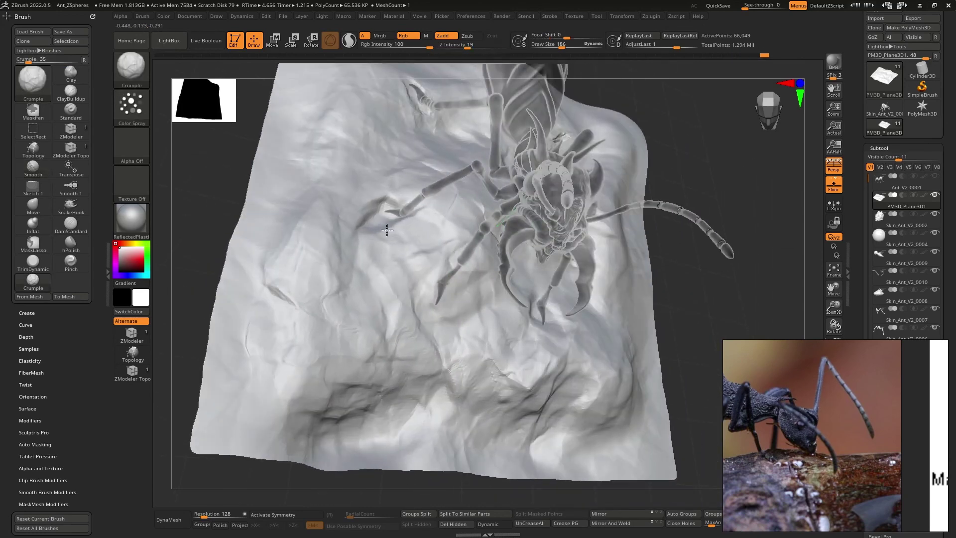
{"action": "mouse_move", "coordinate": [465, 333]}
{"action": "right_mouse_down"}
{"action": "mouse_move", "coordinate": [440, 256]}
{"action": "mouse_move", "coordinate": [528, 310]}
{"action": "mouse_move", "coordinate": [433, 303]}
{"action": "mouse_move", "coordinate": [446, 319]}
{"action": "mouse_move", "coordinate": [471, 319]}
{"action": "mouse_move", "coordinate": [503, 283]}
{"action": "mouse_move", "coordinate": [538, 294]}
{"action": "mouse_move", "coordinate": [513, 305]}
{"action": "mouse_move", "coordinate": [525, 312]}
{"action": "mouse_move", "coordinate": [513, 376]}
{"action": "mouse_move", "coordinate": [450, 349]}
{"action": "right_mouse_up"}
Step: Try the Satin, Silver and SkinShade4 materials on the ant and ground
{"action": "left_click", "coordinate": [143, 229]}
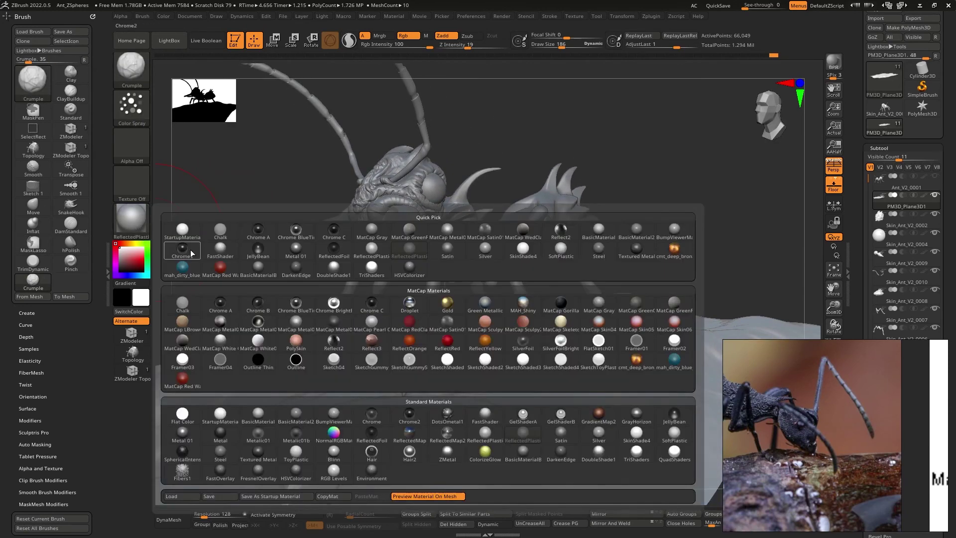
{"action": "left_click", "coordinate": [559, 434]}
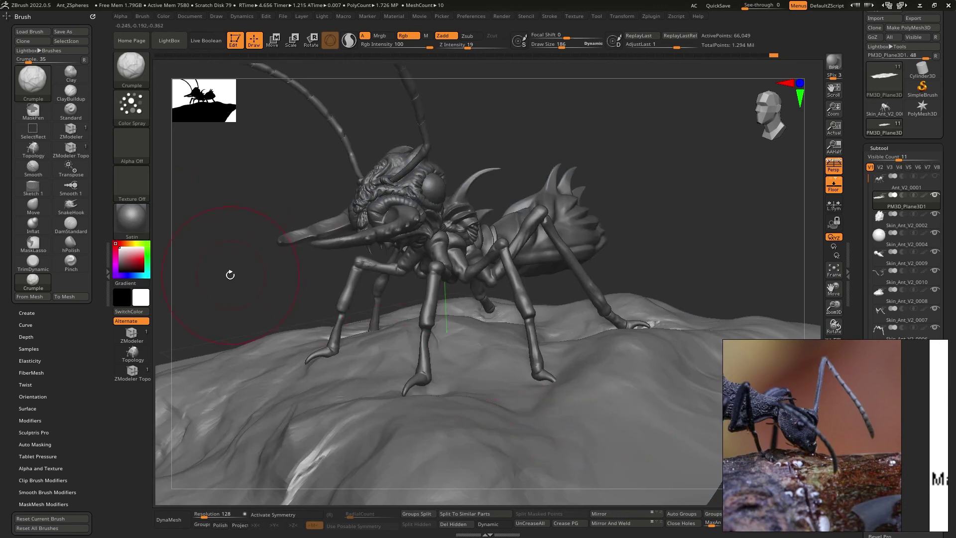
{"action": "left_click", "coordinate": [142, 226]}
{"action": "left_click", "coordinate": [600, 429]}
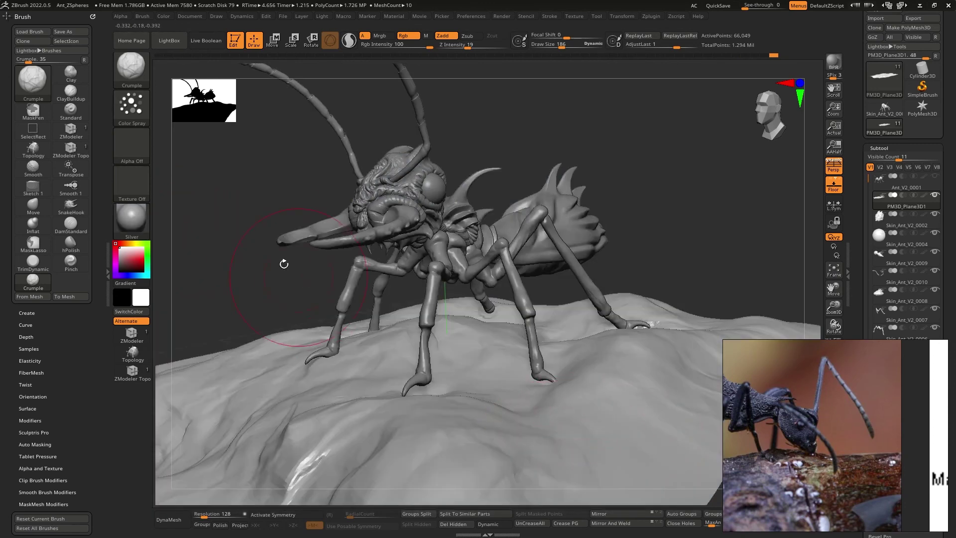
{"action": "left_click", "coordinate": [140, 222]}
{"action": "left_click", "coordinate": [636, 435]}
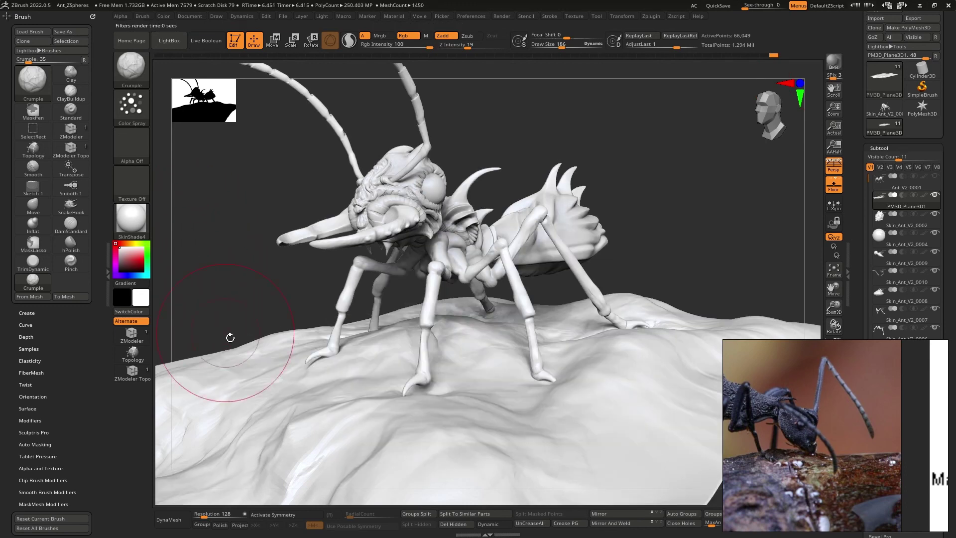
Step: Look over the collected ant reference photos and move the reference board out of view
{"action": "scroll", "coordinate": [872, 396], "scroll_direction": "down", "scroll_amount": 3}
{"action": "scroll", "coordinate": [847, 419], "scroll_direction": "down", "scroll_amount": 3}
{"action": "mouse_move", "coordinate": [819, 405]}
{"action": "middle_mouse_down"}
{"action": "mouse_move", "coordinate": [826, 369]}
{"action": "mouse_move", "coordinate": [855, 391]}
{"action": "mouse_move", "coordinate": [825, 419]}
{"action": "middle_mouse_up"}
{"action": "scroll", "coordinate": [826, 369], "scroll_direction": "down", "scroll_amount": 2}
{"action": "scroll", "coordinate": [826, 421], "scroll_direction": "up", "scroll_amount": 3}
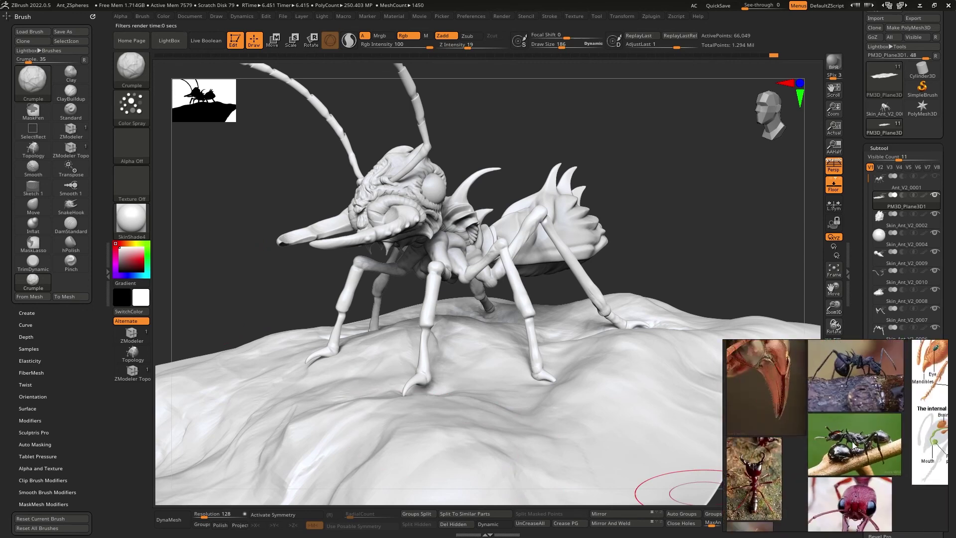
{"action": "scroll", "coordinate": [847, 433], "scroll_direction": "up", "scroll_amount": 2}
{"action": "right_click_drag", "start_coordinate": [845, 434], "coordinate": [955, 344]}
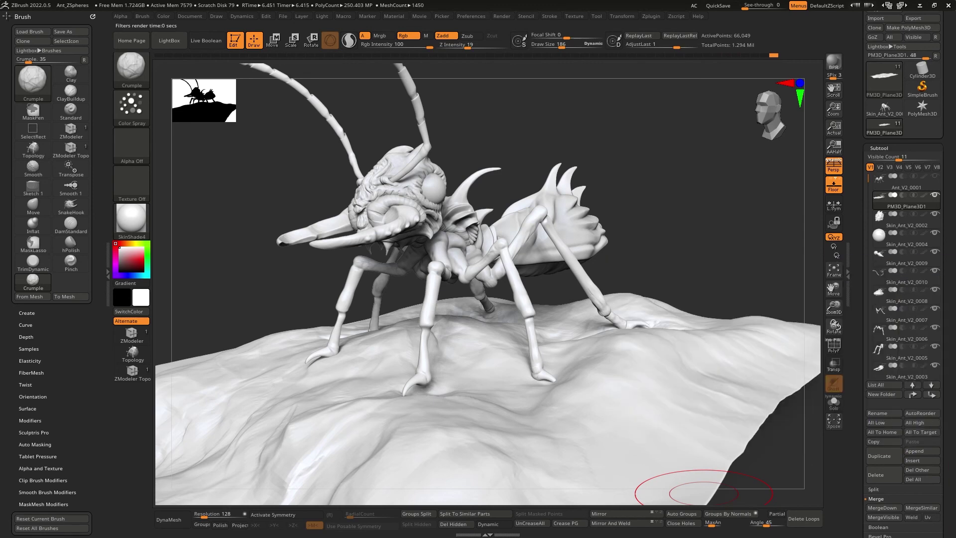
Step: Apply the SoftPlastic material and make a BPR render of the whole ant from a low front three-quarter view
{"action": "left_click", "coordinate": [680, 231]}
{"action": "mouse_move", "coordinate": [587, 238]}
{"action": "right_mouse_down", "text": "alt"}
{"action": "mouse_move", "coordinate": [575, 291]}
{"action": "mouse_move", "coordinate": [523, 264]}
{"action": "mouse_move", "coordinate": [482, 222]}
{"action": "mouse_move", "coordinate": [448, 274]}
{"action": "mouse_move", "coordinate": [447, 303]}
{"action": "mouse_move", "coordinate": [457, 302]}
{"action": "right_mouse_up", "text": "alt"}
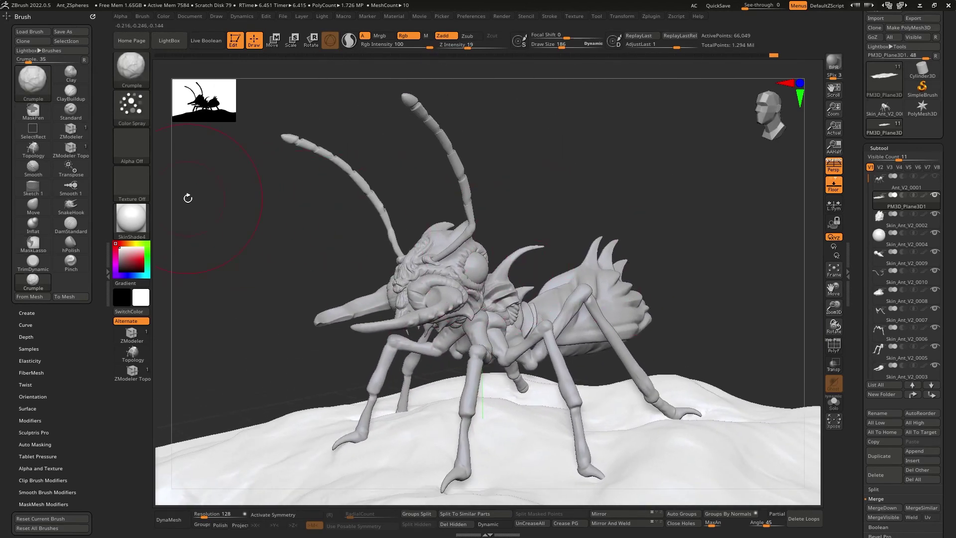
{"action": "left_click", "coordinate": [131, 219]}
{"action": "left_click", "coordinate": [672, 434]}
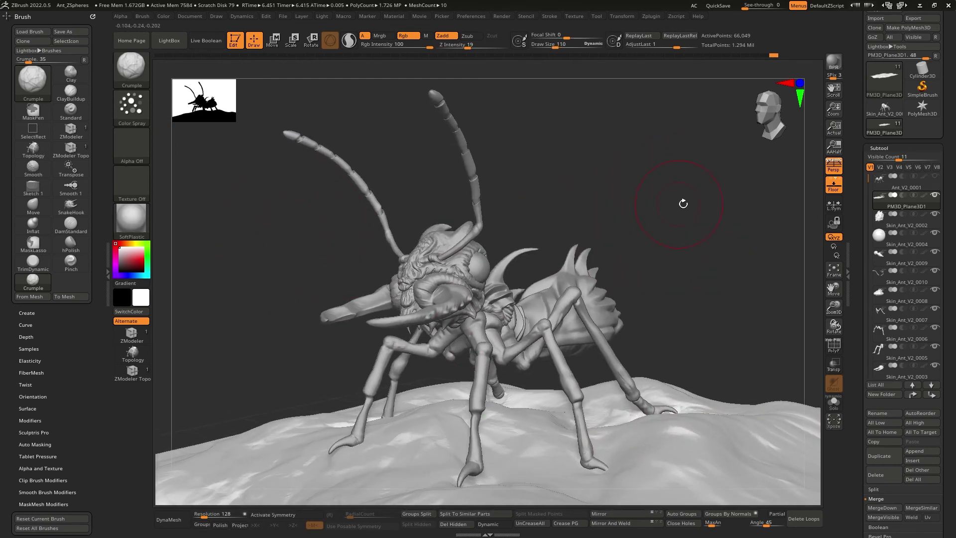
{"action": "left_click", "coordinate": [835, 62]}
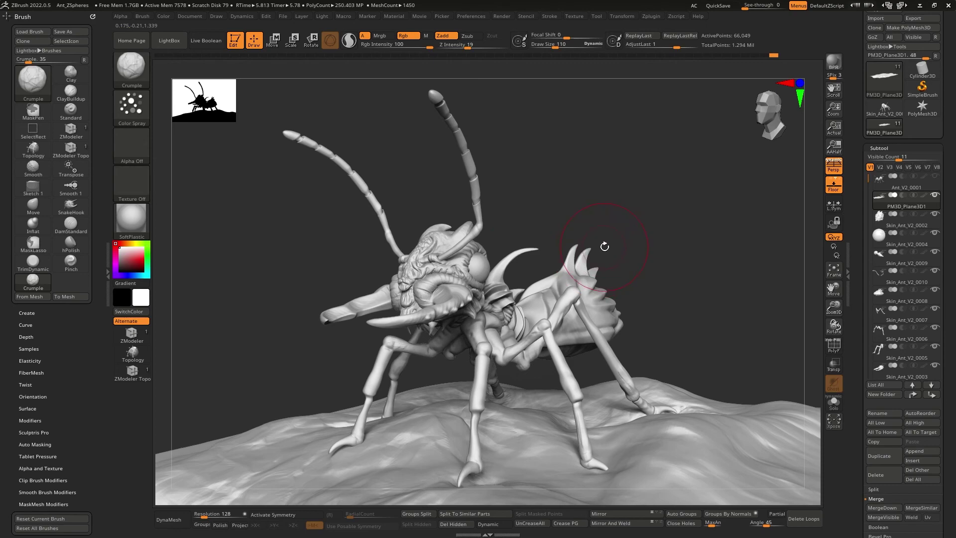
Step: Reduce the draw size and make the ant's abdomen the active subtool
{"action": "left_click_drag", "start_coordinate": [626, 212], "coordinate": [660, 242]}
{"action": "right_click_drag", "start_coordinate": [660, 241], "coordinate": [670, 184]}
{"action": "right_click_drag", "start_coordinate": [670, 184], "coordinate": [559, 223], "text": "ctrl"}
{"action": "mouse_move", "coordinate": [559, 223]}
{"action": "right_mouse_down", "text": "alt"}
{"action": "mouse_move", "coordinate": [581, 294]}
{"action": "mouse_move", "coordinate": [564, 274]}
{"action": "mouse_move", "coordinate": [561, 232]}
{"action": "mouse_move", "coordinate": [572, 273]}
{"action": "mouse_move", "coordinate": [528, 276]}
{"action": "mouse_move", "coordinate": [579, 282]}
{"action": "mouse_move", "coordinate": [593, 329]}
{"action": "mouse_move", "coordinate": [559, 274]}
{"action": "mouse_move", "coordinate": [523, 318]}
{"action": "right_mouse_up", "text": "alt"}
{"action": "key", "text": "space"}
{"action": "left_click_drag", "start_coordinate": [578, 266], "coordinate": [557, 266]}
{"action": "right_click_drag", "start_coordinate": [590, 227], "coordinate": [585, 317]}
{"action": "left_click", "coordinate": [618, 291], "text": "alt"}
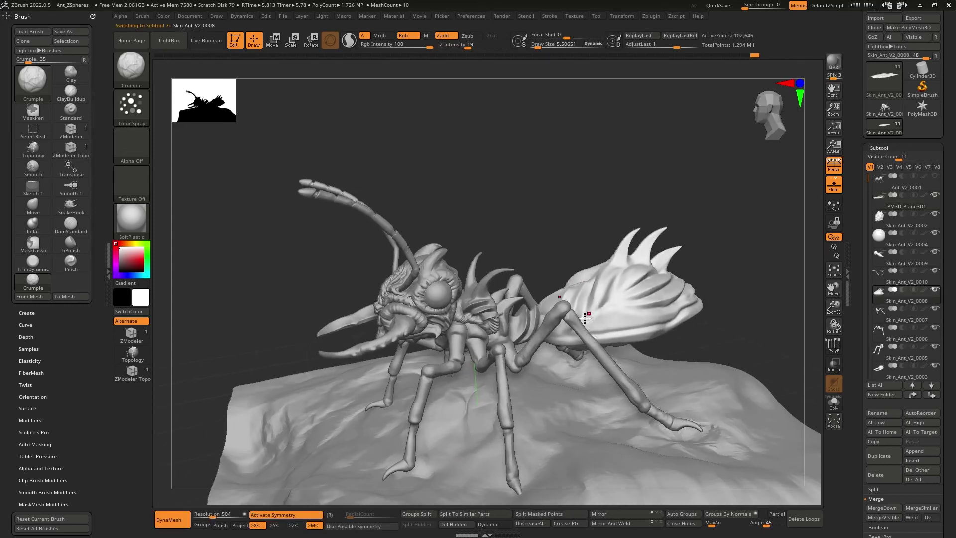
Step: Build up wrinkled folds along the abdomen's side with ClayBuildup at draw size about 55 and smooth them
{"action": "key", "text": "bracketright"}
{"action": "key", "text": "bracketright"}
{"action": "key", "text": "bracketright"}
{"action": "key", "text": "bracketright"}
{"action": "key", "text": "bracketright"}
{"action": "key", "text": "bracketright"}
{"action": "mouse_move", "coordinate": [620, 293]}
{"action": "right_mouse_down", "text": "ctrl"}
{"action": "mouse_move", "coordinate": [609, 283]}
{"action": "mouse_move", "coordinate": [605, 342]}
{"action": "right_mouse_up", "text": "ctrl"}
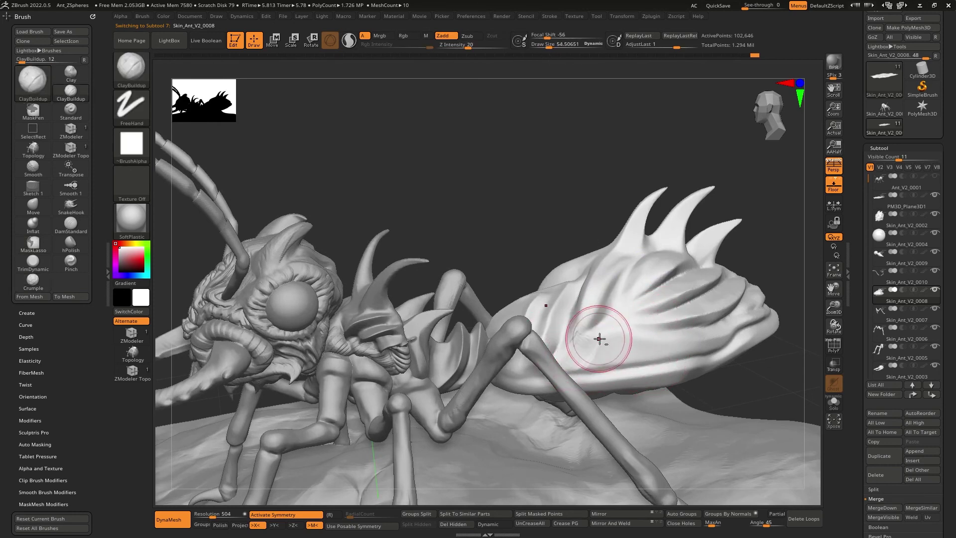
{"action": "mouse_move", "coordinate": [662, 345]}
{"action": "left_mouse_down"}
{"action": "mouse_move", "coordinate": [622, 327]}
{"action": "mouse_move", "coordinate": [604, 343]}
{"action": "mouse_move", "coordinate": [703, 337]}
{"action": "mouse_move", "coordinate": [694, 323]}
{"action": "left_mouse_up"}
{"action": "left_click_drag", "start_coordinate": [615, 354], "coordinate": [621, 355], "text": "shift"}
{"action": "mouse_move", "coordinate": [621, 355]}
{"action": "right_mouse_down"}
{"action": "mouse_move", "coordinate": [587, 324]}
{"action": "mouse_move", "coordinate": [541, 315]}
{"action": "mouse_move", "coordinate": [551, 316]}
{"action": "mouse_move", "coordinate": [555, 342]}
{"action": "right_mouse_up"}
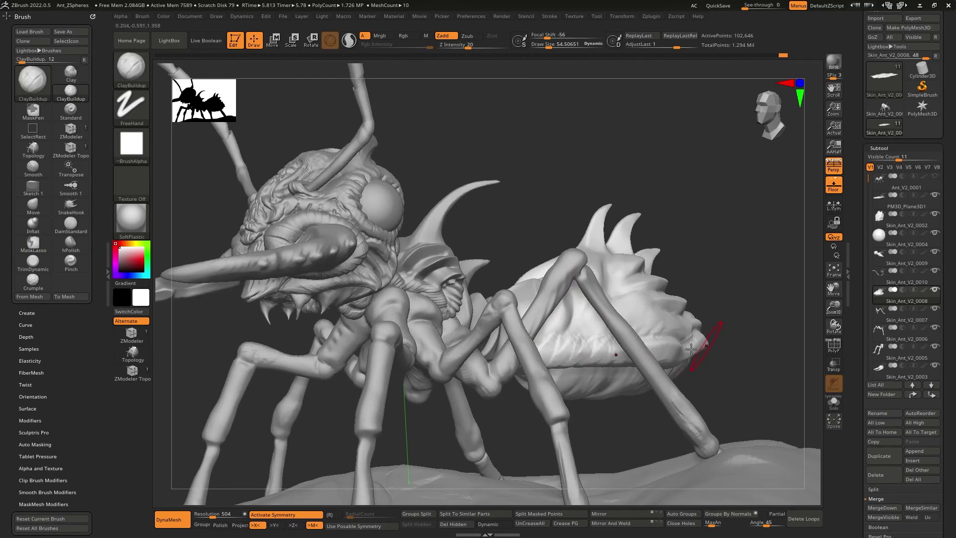
{"action": "key", "text": "ctrl"}
{"action": "left_click", "coordinate": [750, 223], "text": "ctrl"}
{"action": "mouse_move", "coordinate": [641, 331]}
{"action": "left_mouse_down", "text": "shift"}
{"action": "mouse_move", "coordinate": [608, 346]}
{"action": "mouse_move", "coordinate": [625, 352]}
{"action": "left_mouse_up", "text": "shift"}
{"action": "mouse_move", "coordinate": [630, 356]}
{"action": "right_mouse_down", "text": "ctrl"}
{"action": "mouse_move", "coordinate": [604, 298]}
{"action": "mouse_move", "coordinate": [612, 268]}
{"action": "mouse_move", "coordinate": [632, 252]}
{"action": "mouse_move", "coordinate": [610, 238]}
{"action": "mouse_move", "coordinate": [610, 254]}
{"action": "right_mouse_up", "text": "ctrl"}
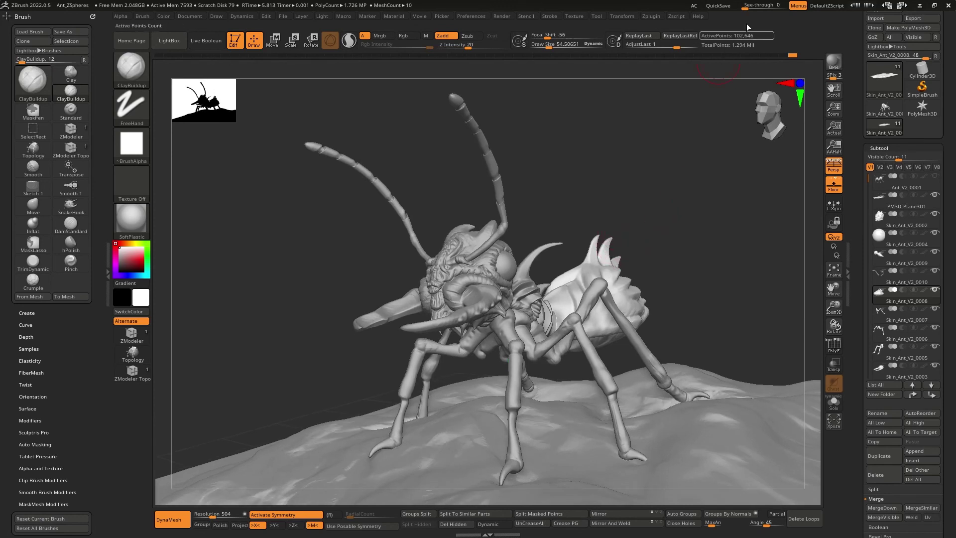
Step: Quick-save the project and review the whole ant from the front three-quarter side
{"action": "left_click", "coordinate": [720, 6]}
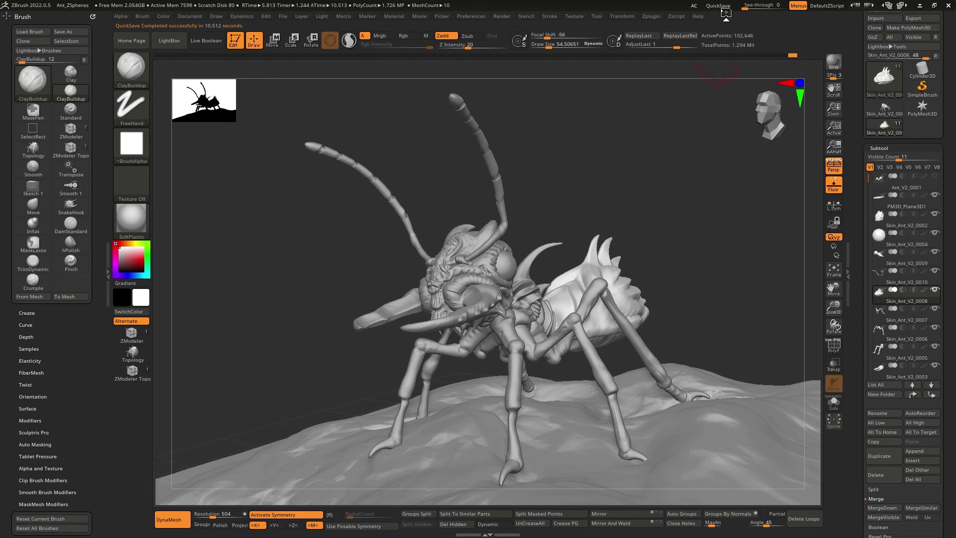
{"action": "mouse_move", "coordinate": [671, 193]}
{"action": "left_mouse_down"}
{"action": "mouse_move", "coordinate": [638, 196]}
{"action": "mouse_move", "coordinate": [647, 204]}
{"action": "mouse_move", "coordinate": [634, 195]}
{"action": "mouse_move", "coordinate": [664, 196]}
{"action": "left_mouse_up"}
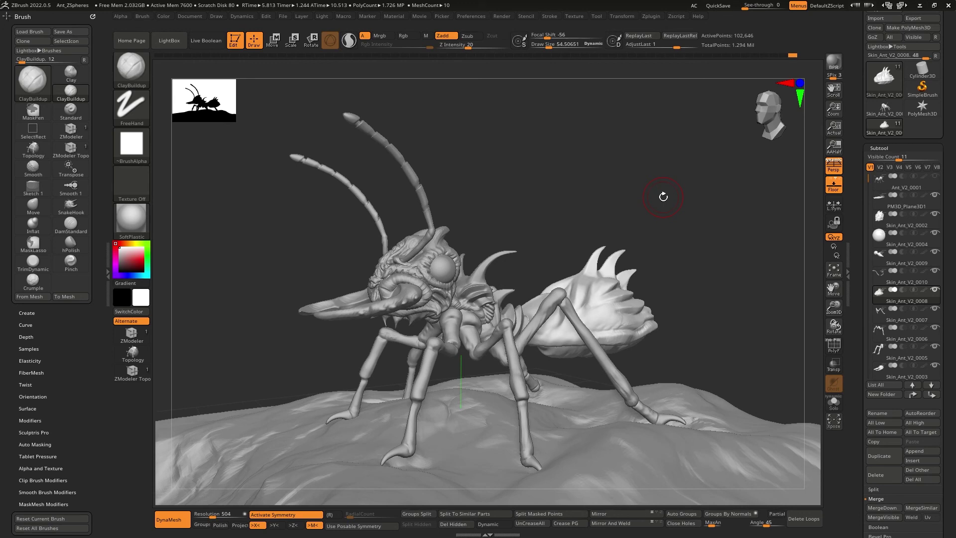
{"action": "left_click_drag", "start_coordinate": [629, 176], "coordinate": [660, 180]}
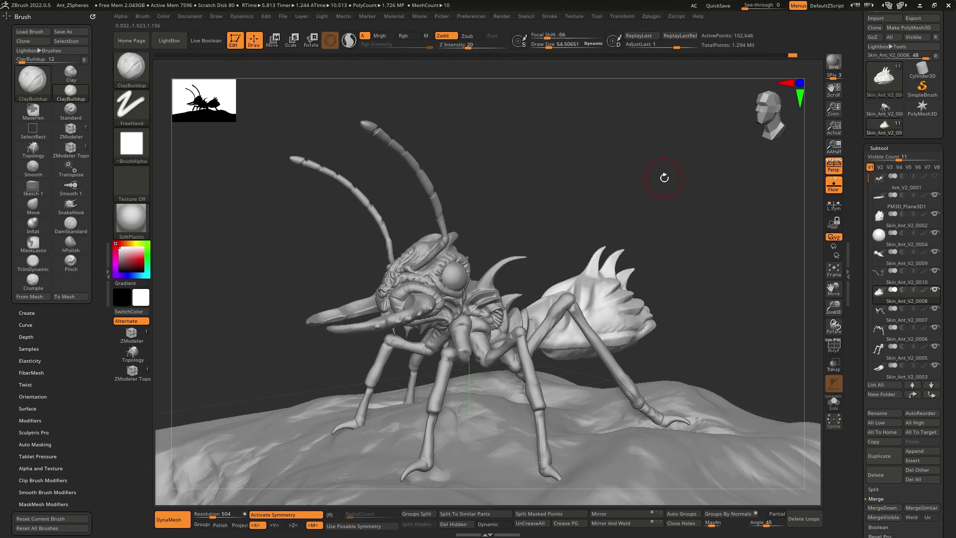